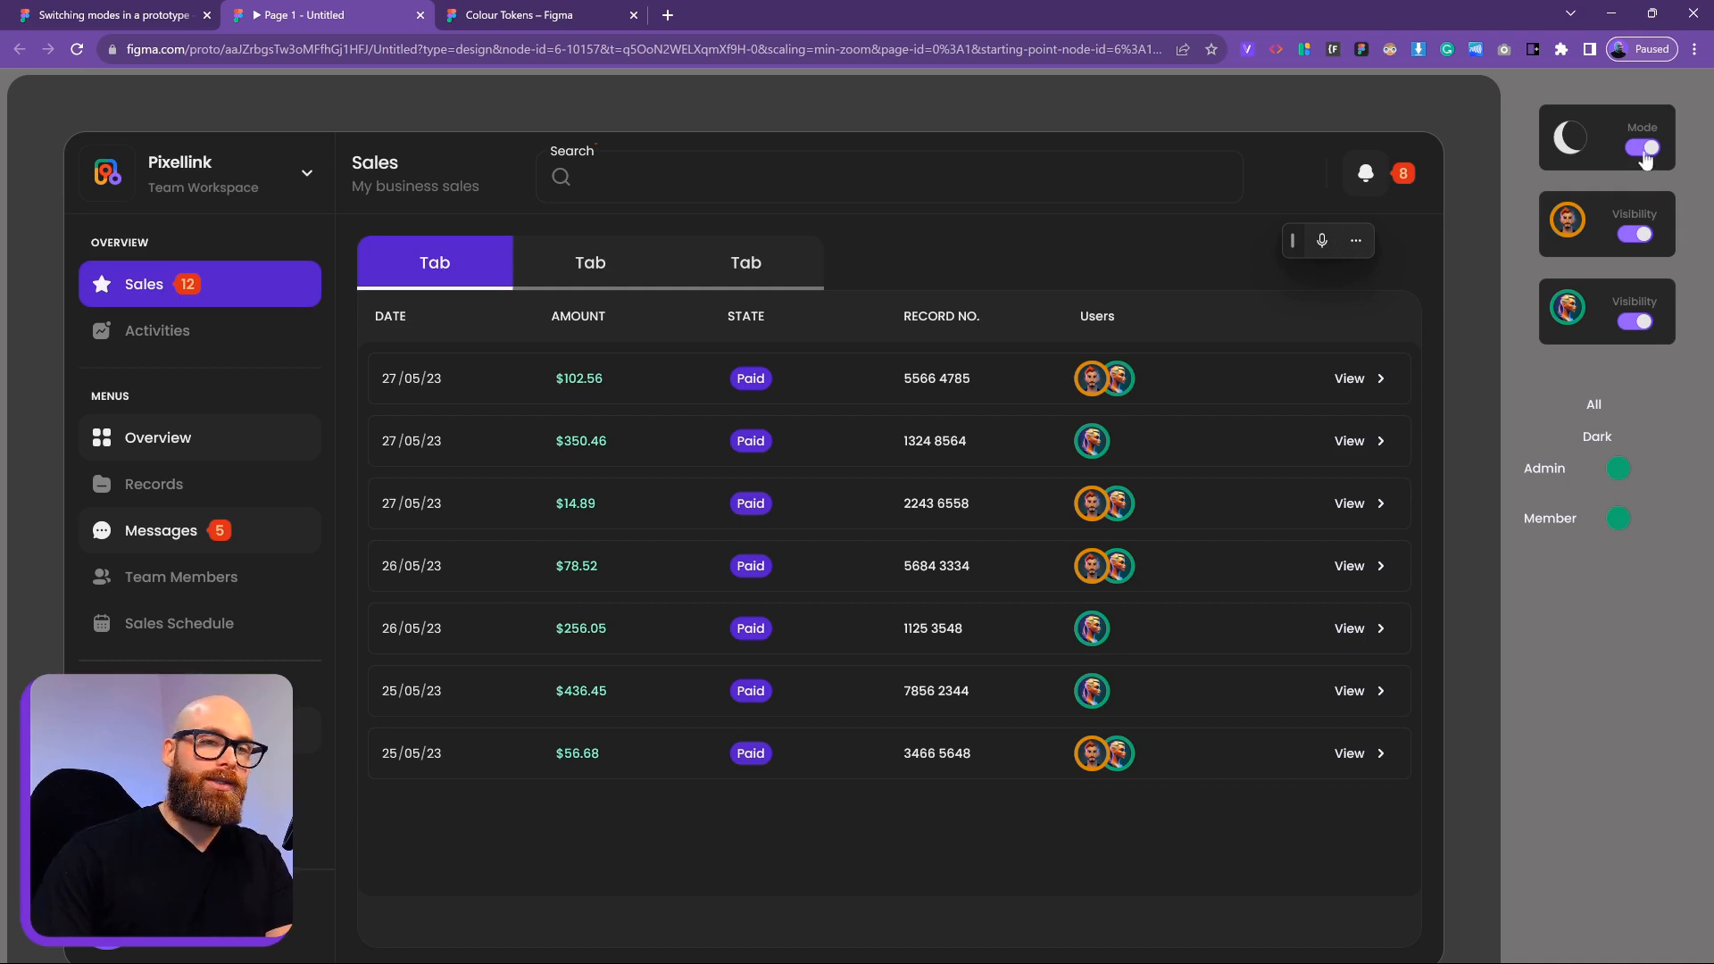
Flip the prototype to light and back to dark, then hide and reshow the Admin and Member rows
{"action": "left_click", "coordinate": [1647, 150]}
{"action": "left_click", "coordinate": [1647, 150]}
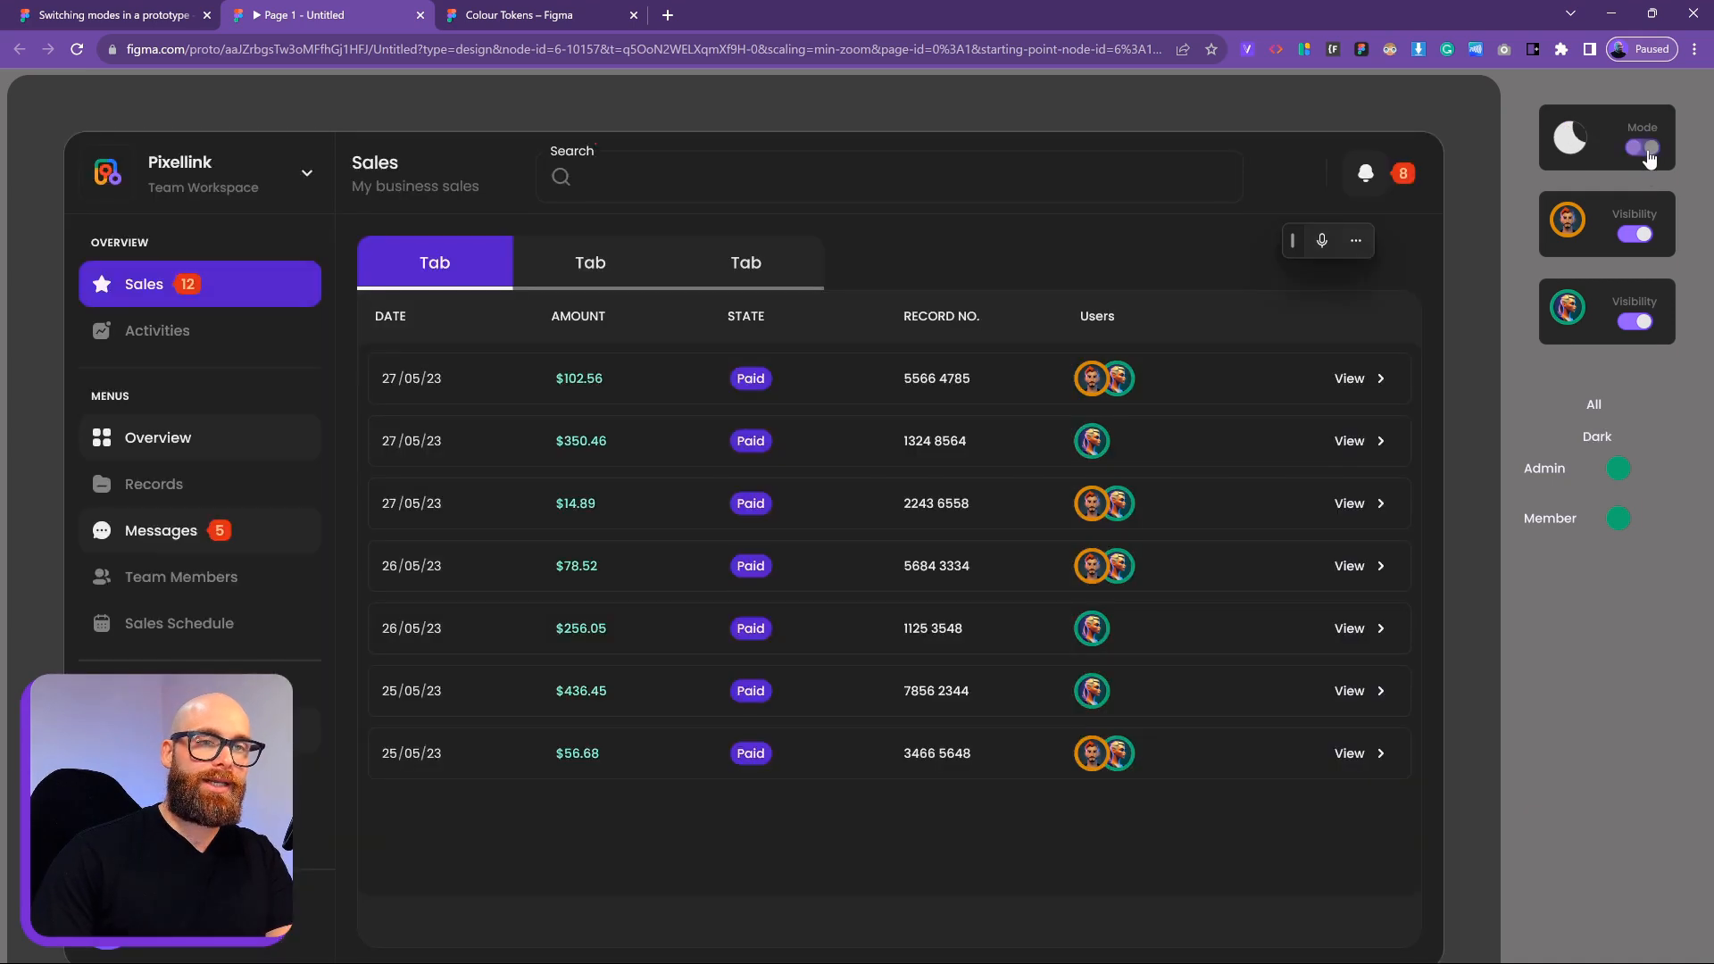
{"action": "left_click", "coordinate": [1645, 235]}
{"action": "left_click", "coordinate": [1643, 324]}
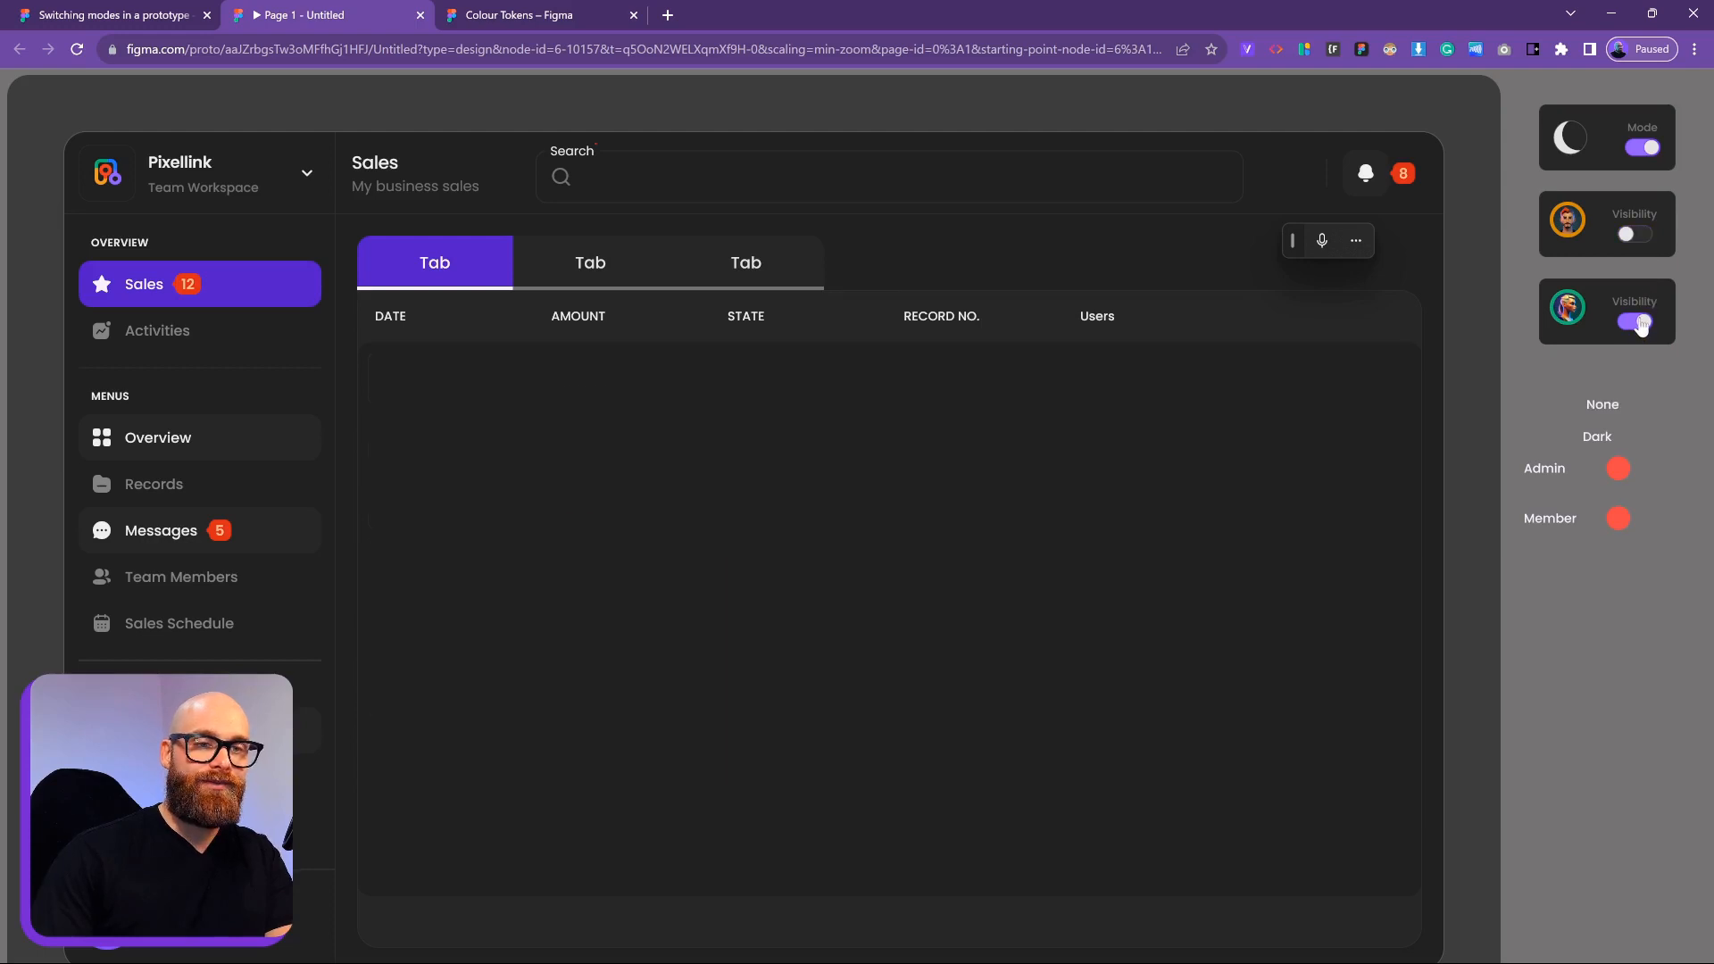
{"action": "left_click", "coordinate": [1637, 236]}
{"action": "left_click", "coordinate": [1646, 324]}
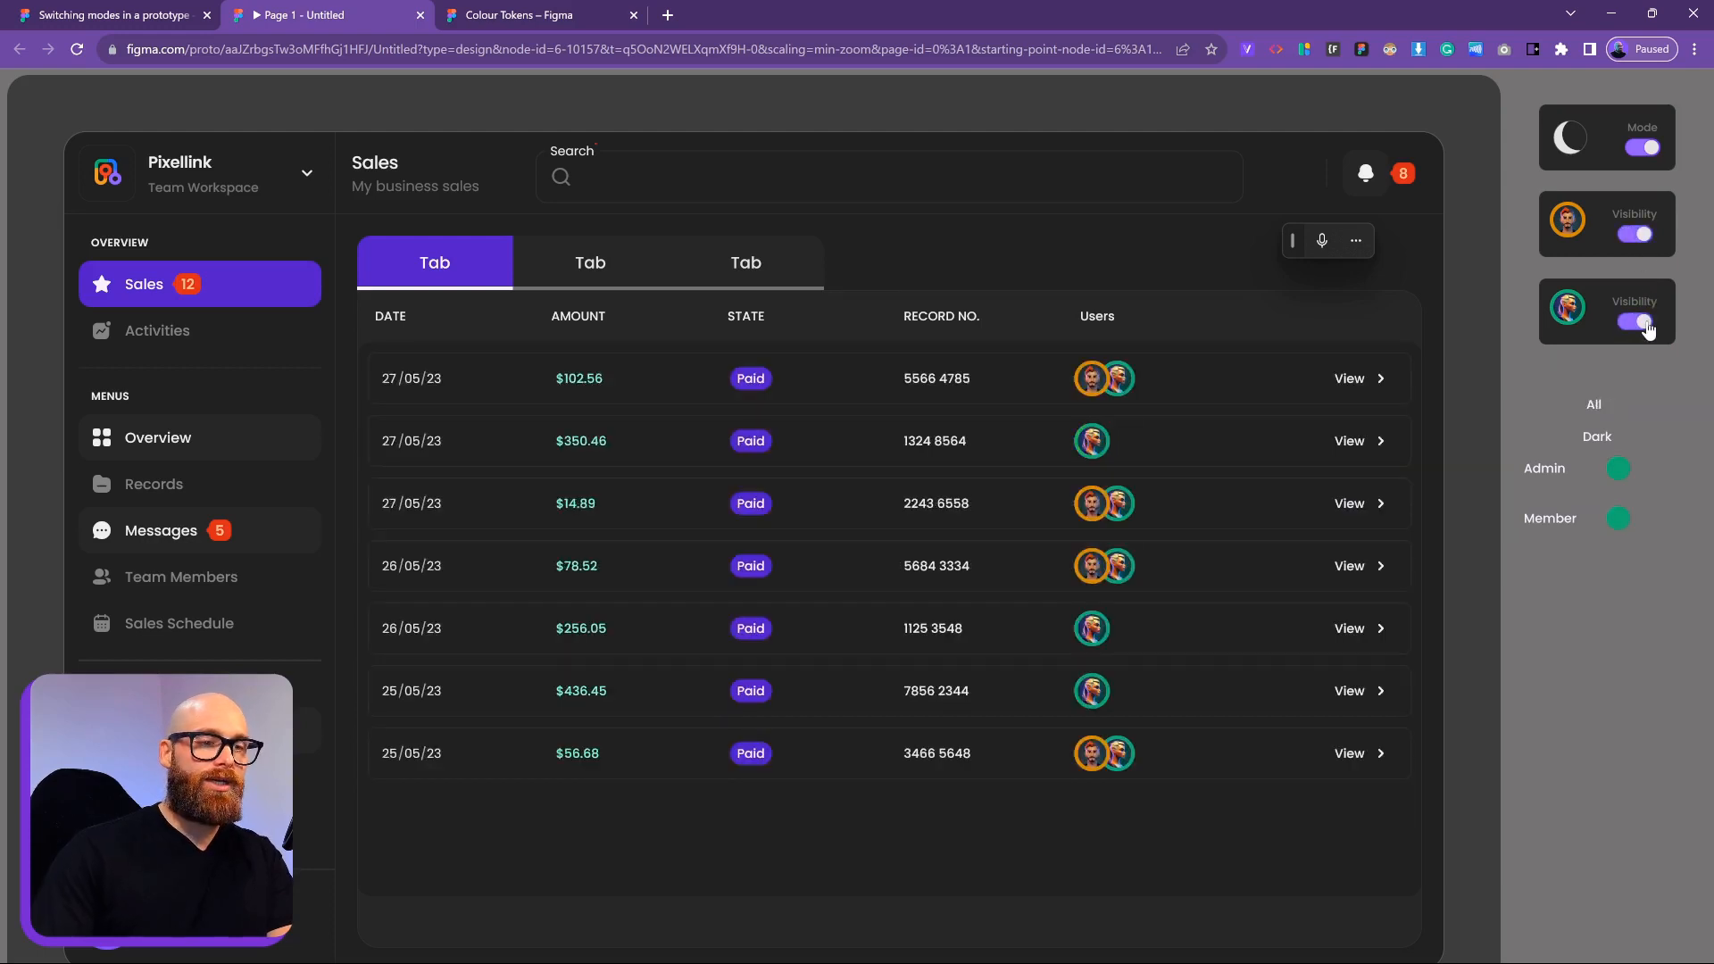
Hide both Admin and Member rows, switch to light mode, and return to the design file
{"action": "left_click", "coordinate": [1641, 322]}
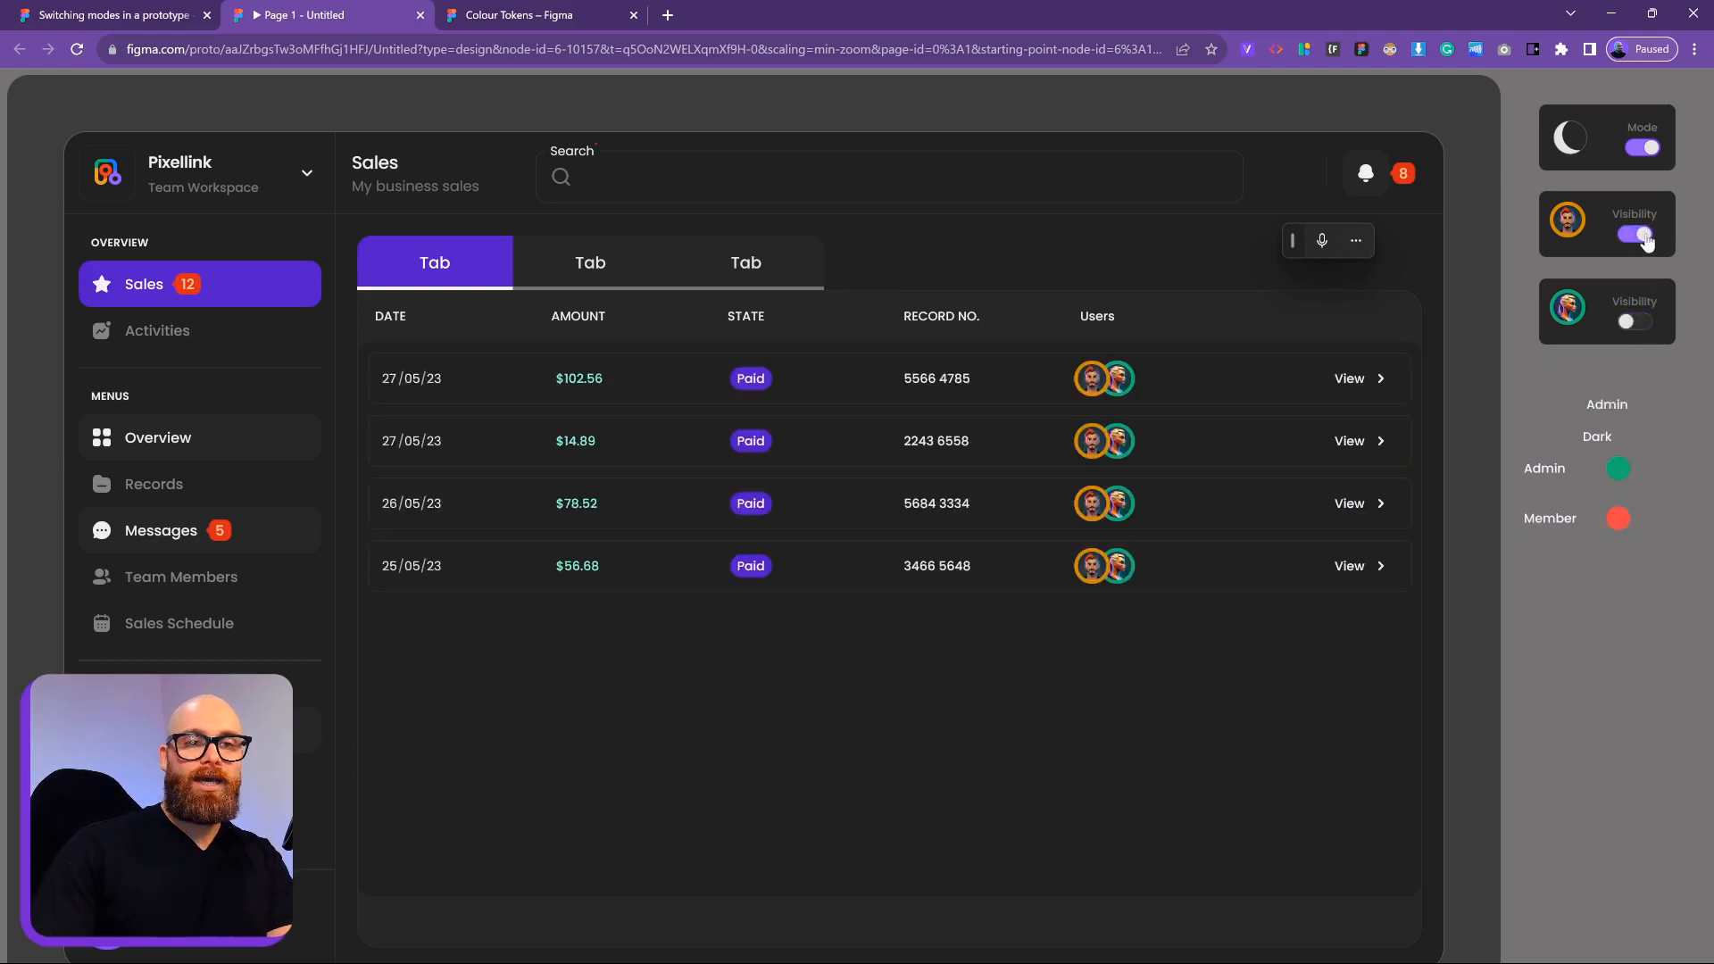
{"action": "left_click", "coordinate": [1638, 234]}
{"action": "left_click", "coordinate": [1640, 148]}
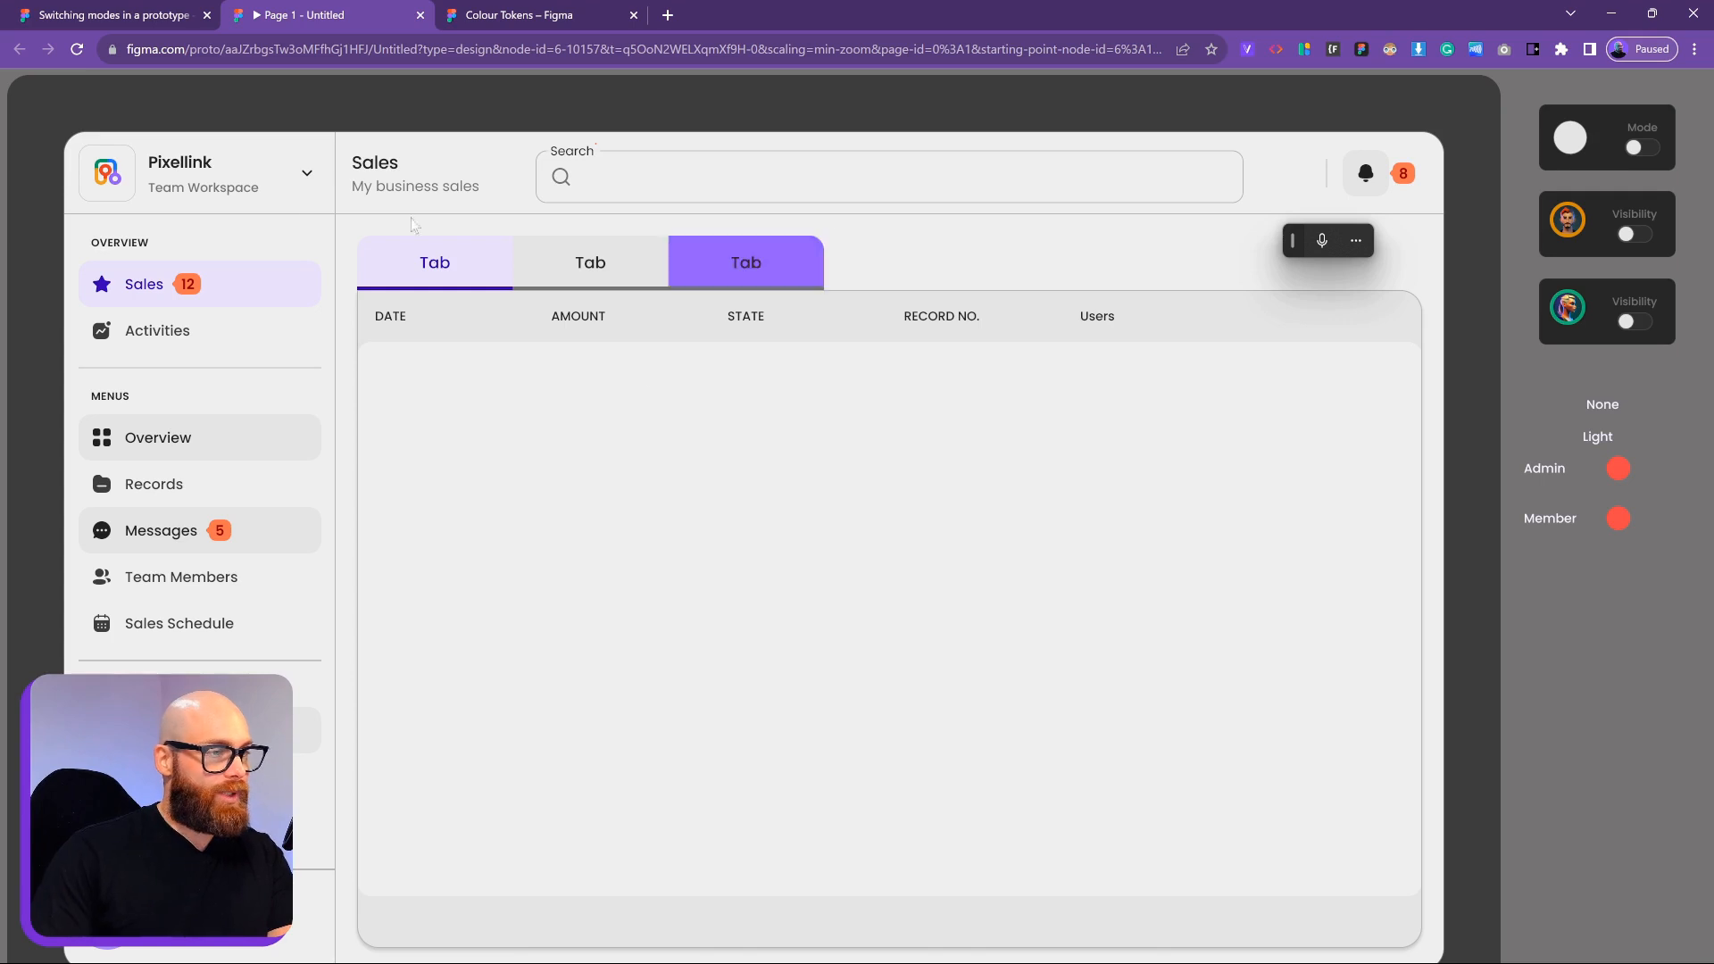
{"action": "left_click", "coordinate": [107, 15]}
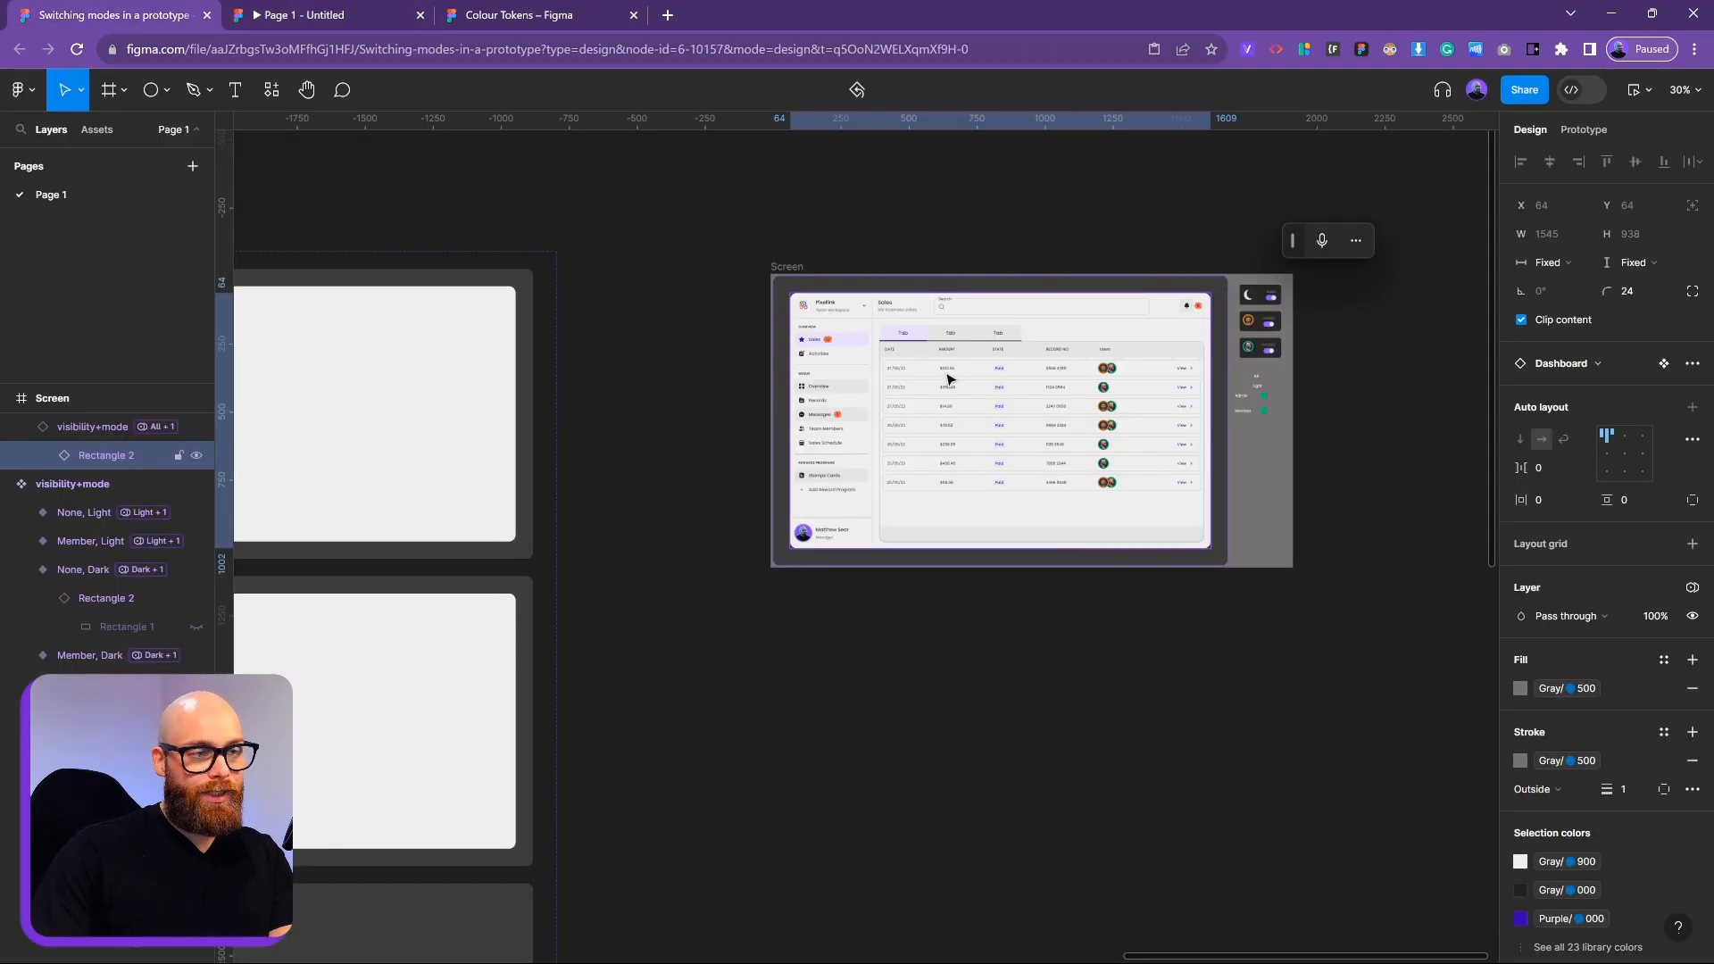
Set the visibility+mode instance's Screen property to the Mock to-do view
{"action": "double_click", "coordinate": [1125, 363]}
{"action": "left_click", "coordinate": [1380, 417]}
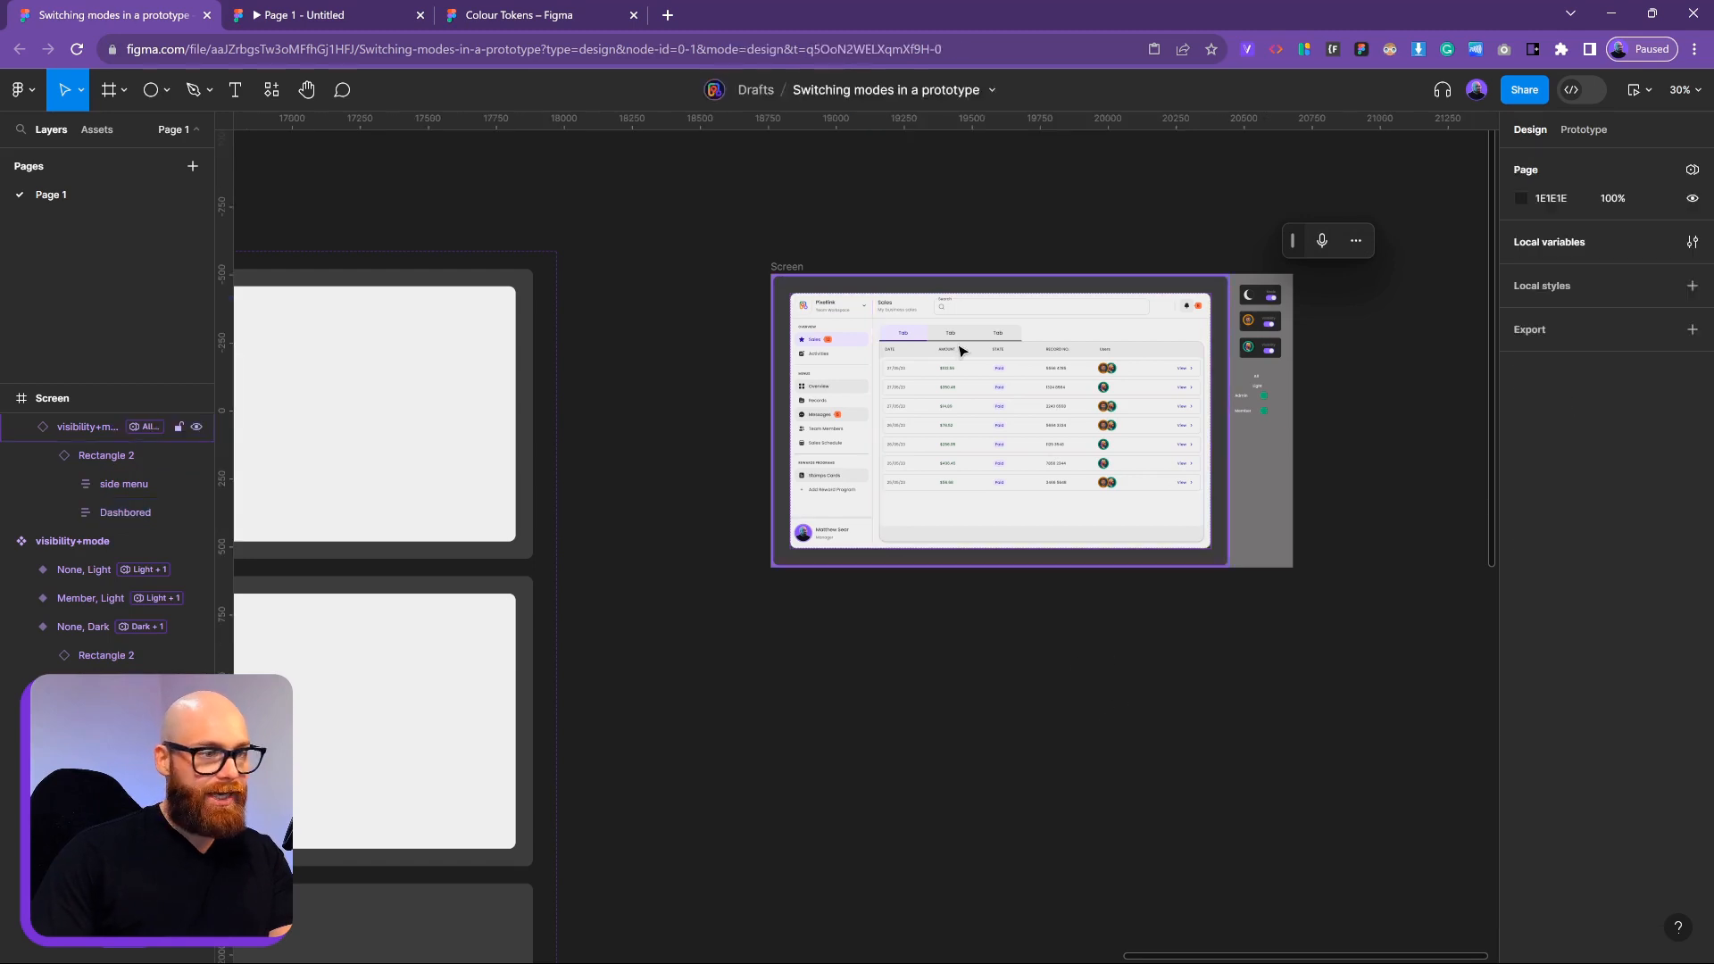
{"action": "left_click", "coordinate": [960, 349]}
{"action": "left_click", "coordinate": [1649, 477]}
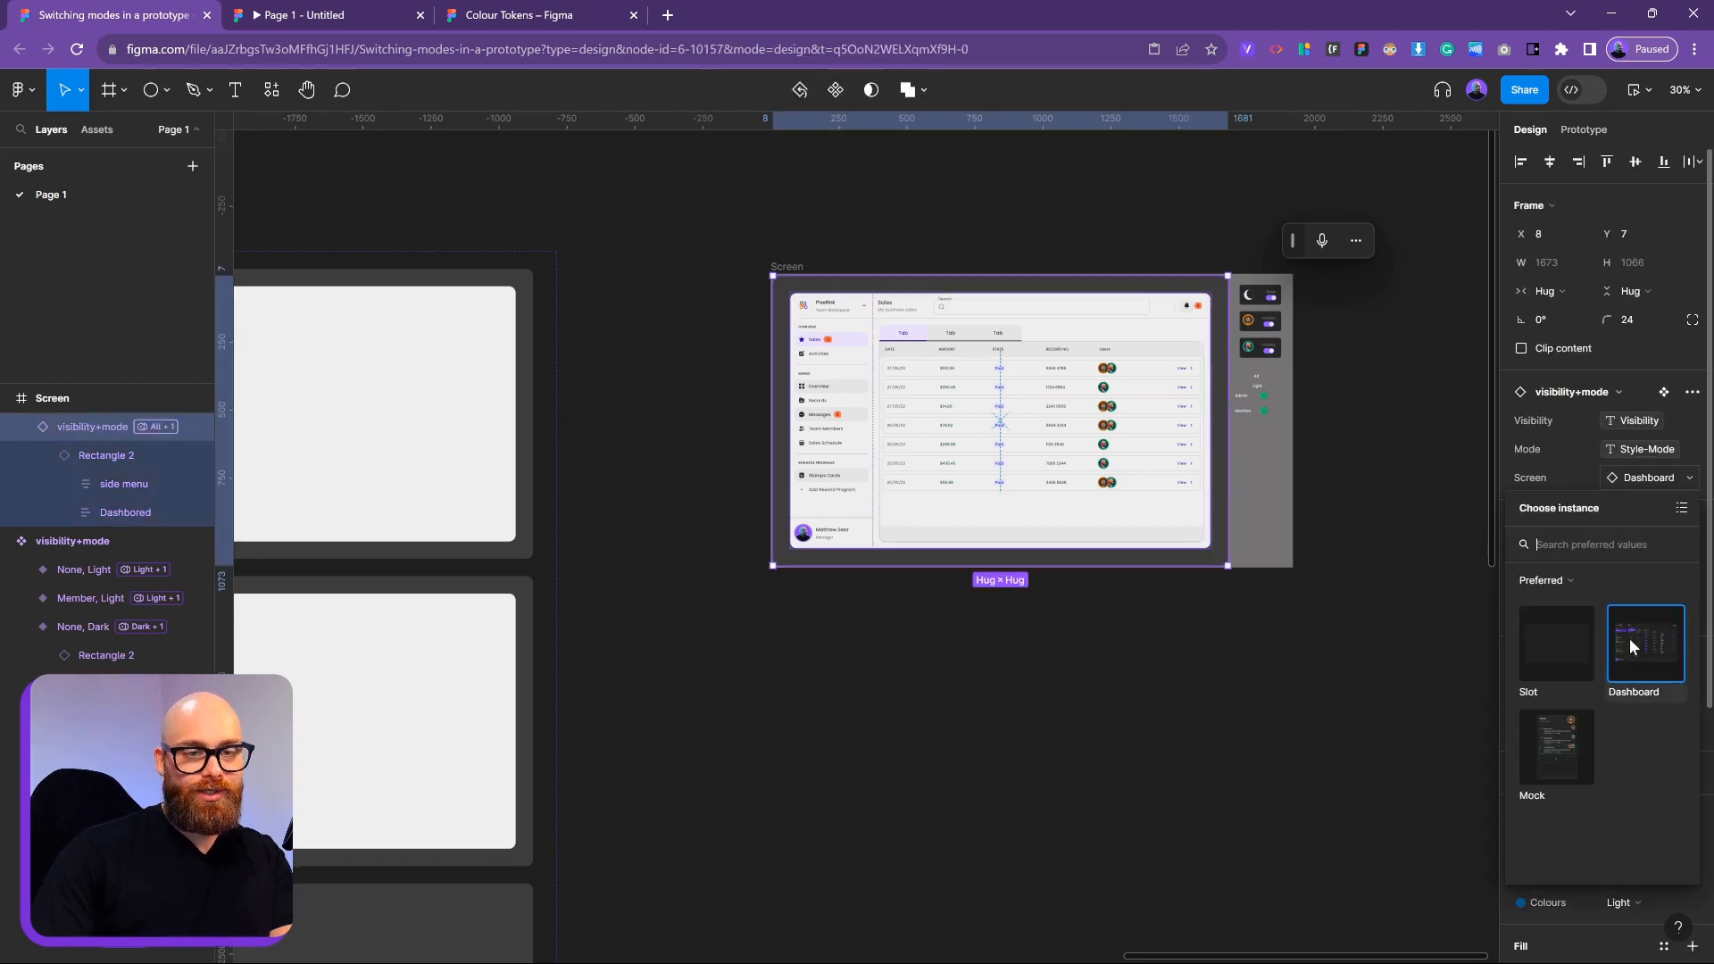
{"action": "left_click", "coordinate": [1555, 750]}
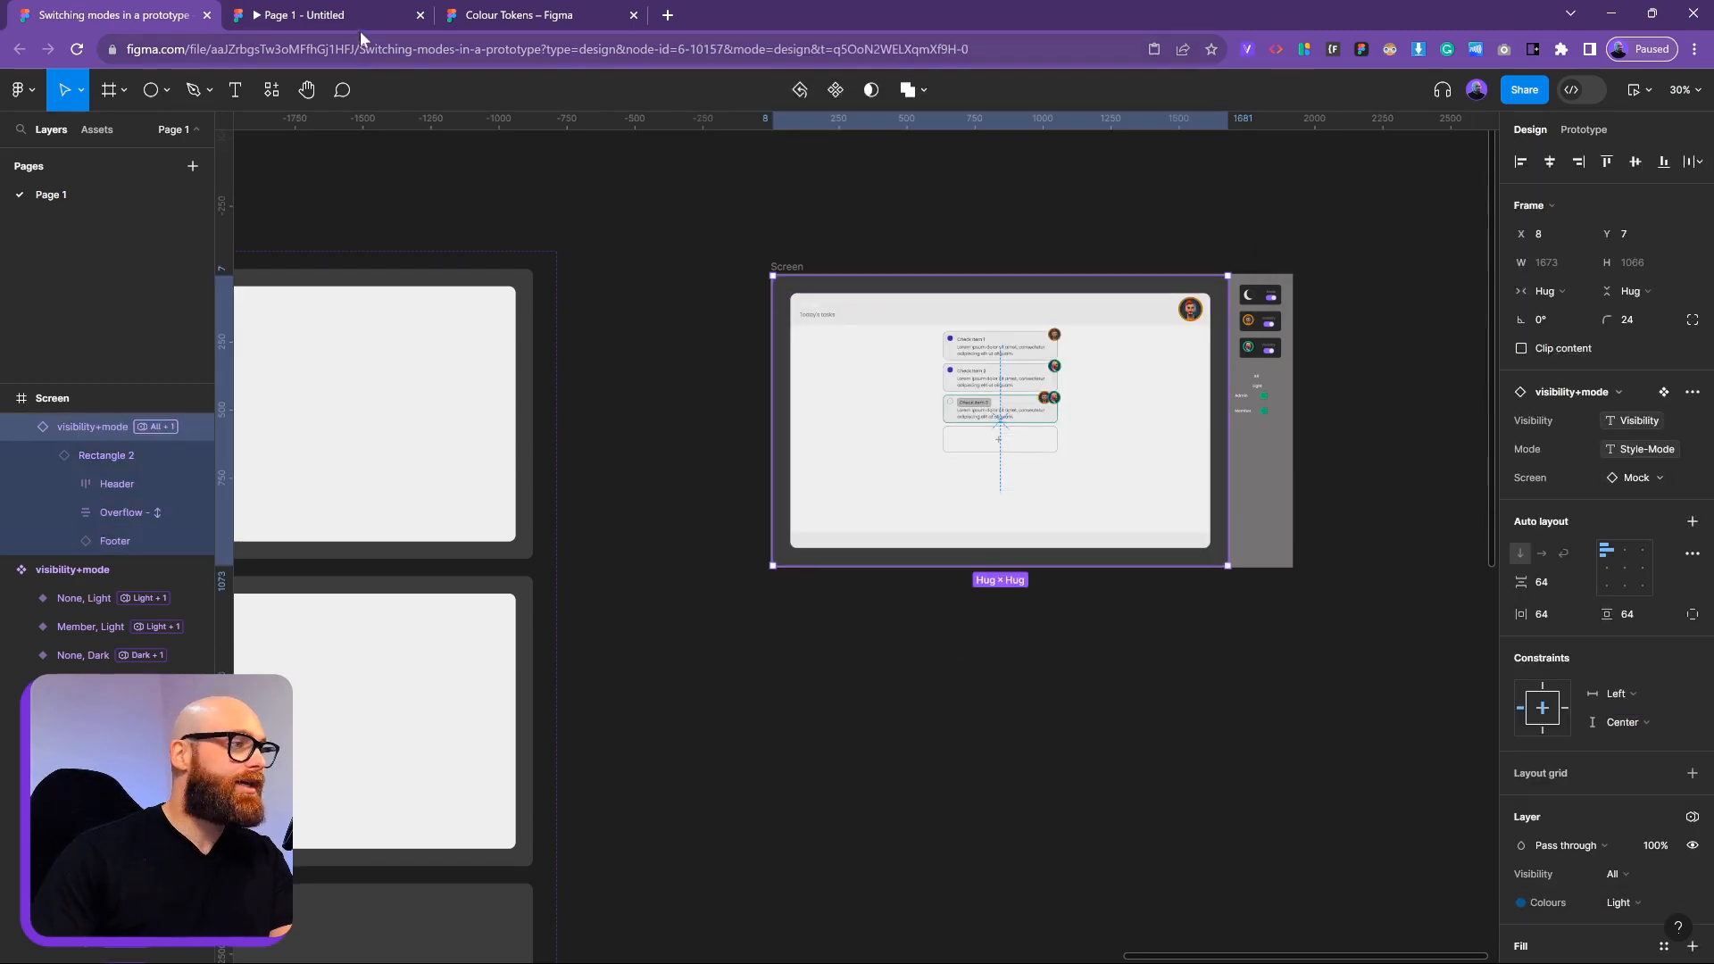
Check dark mode in the running prototype, then close it and select the parent Screen frame
{"action": "left_click", "coordinate": [355, 18]}
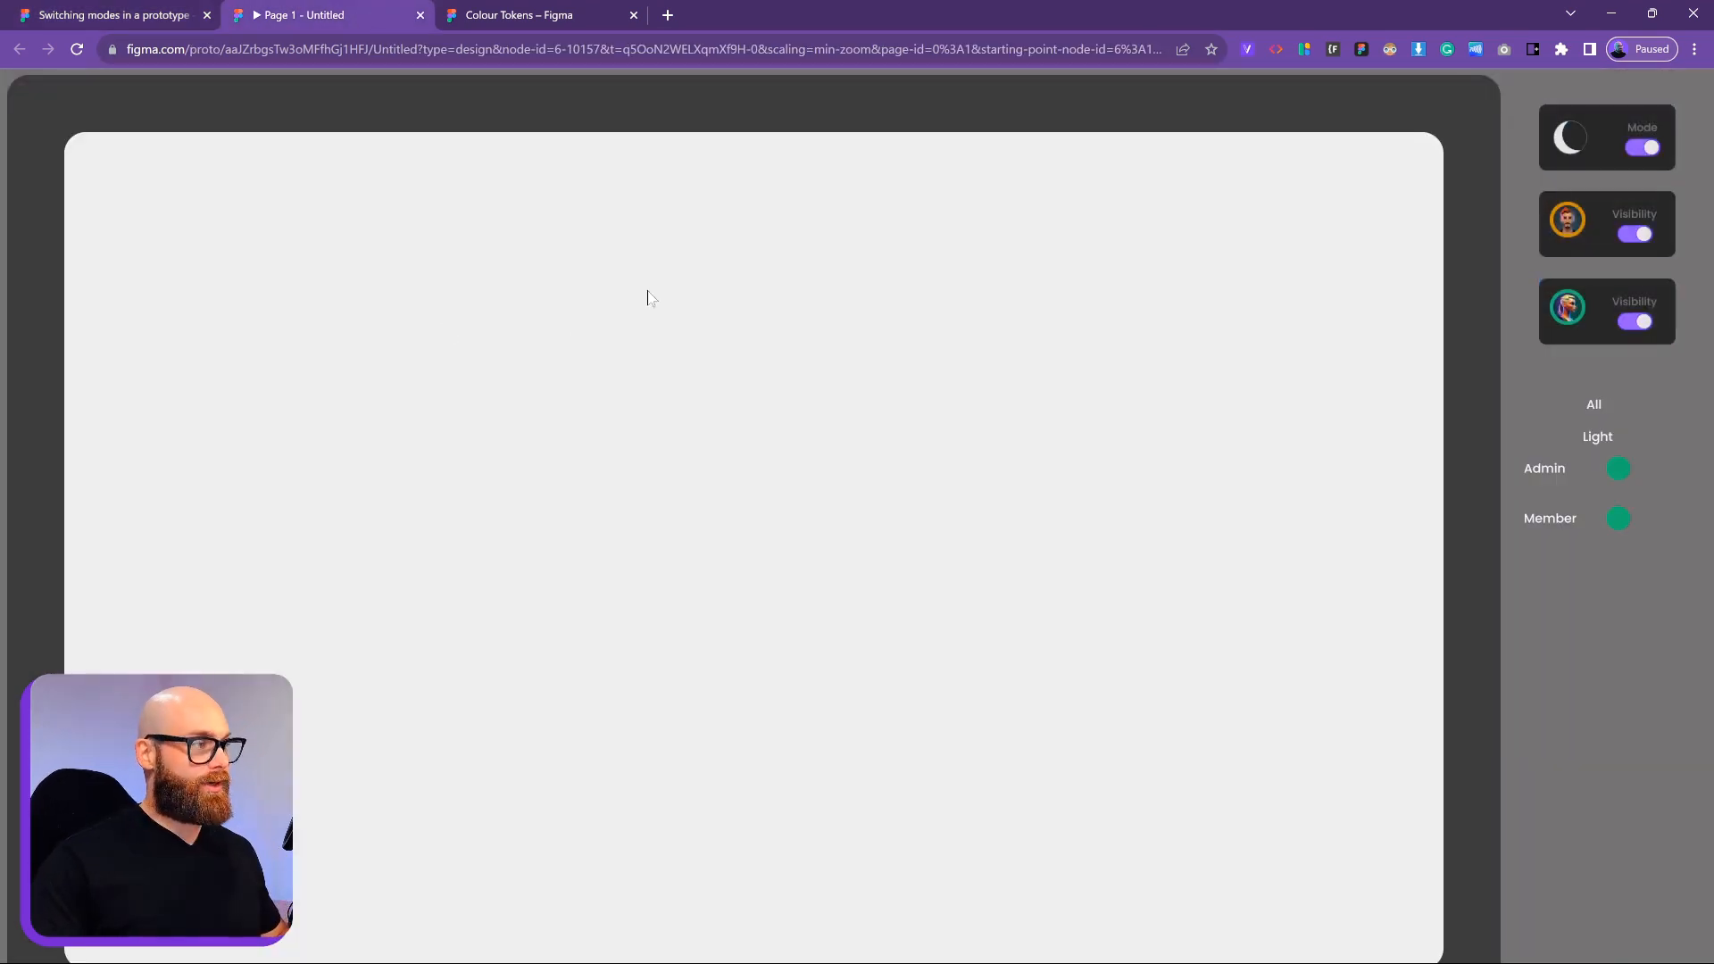
{"action": "left_click", "coordinate": [1650, 150]}
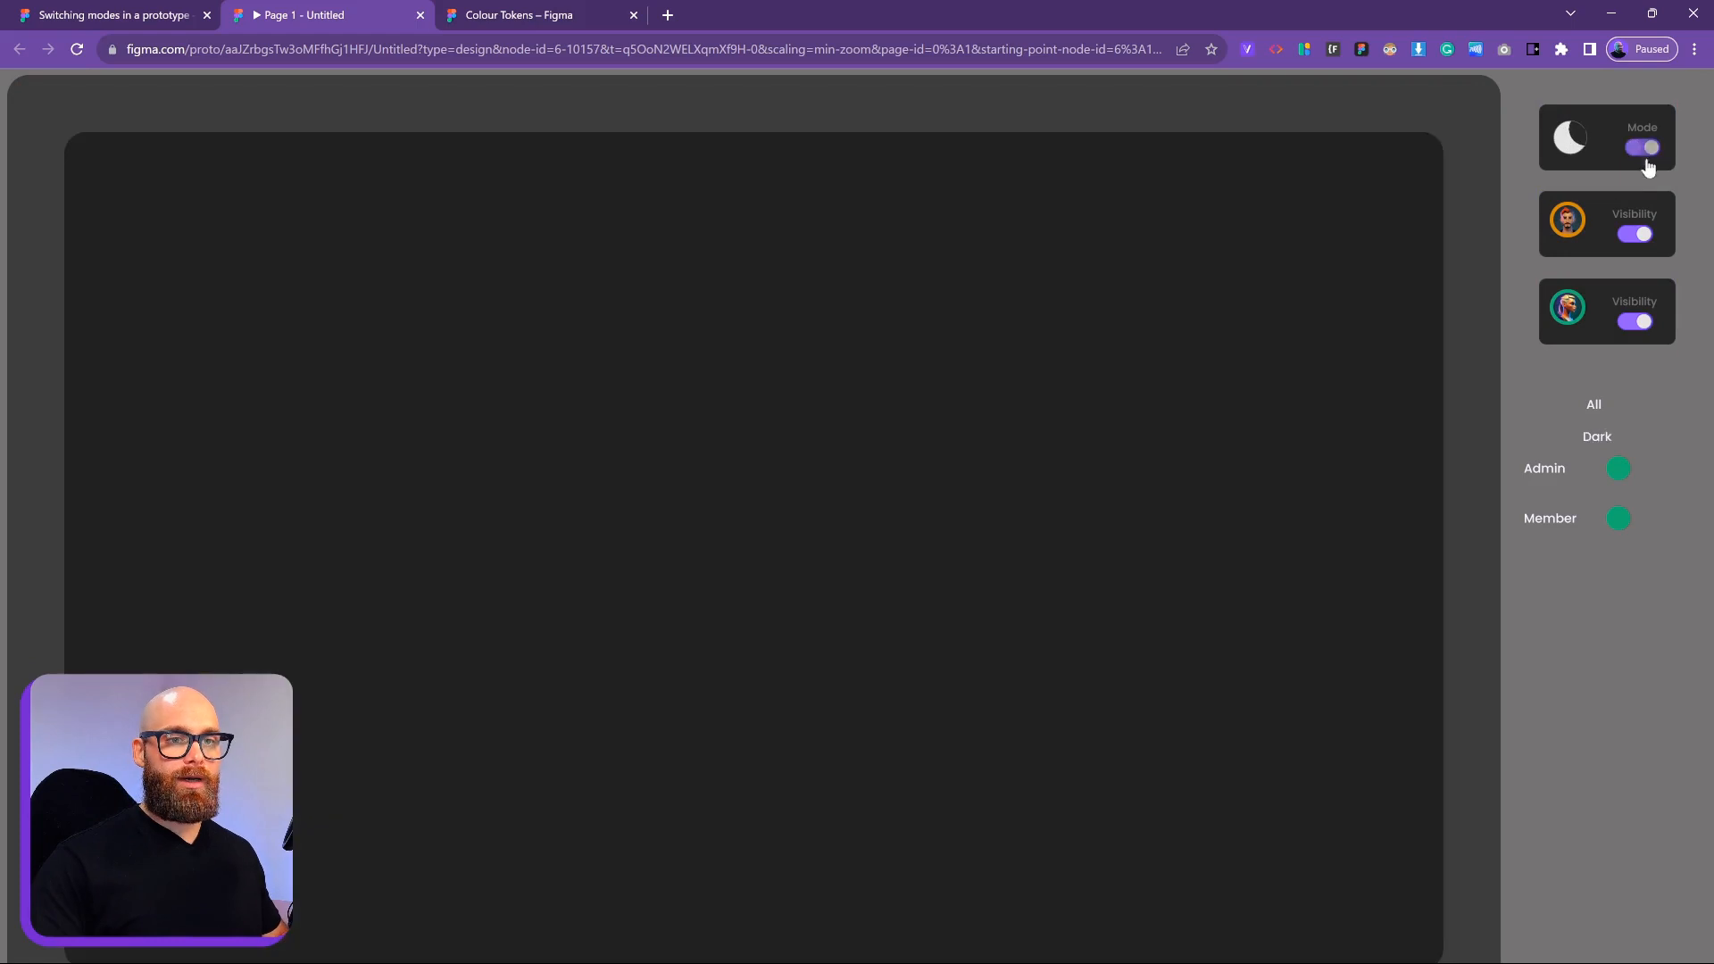
{"action": "left_click", "coordinate": [420, 15]}
{"action": "key", "text": "Escape"}
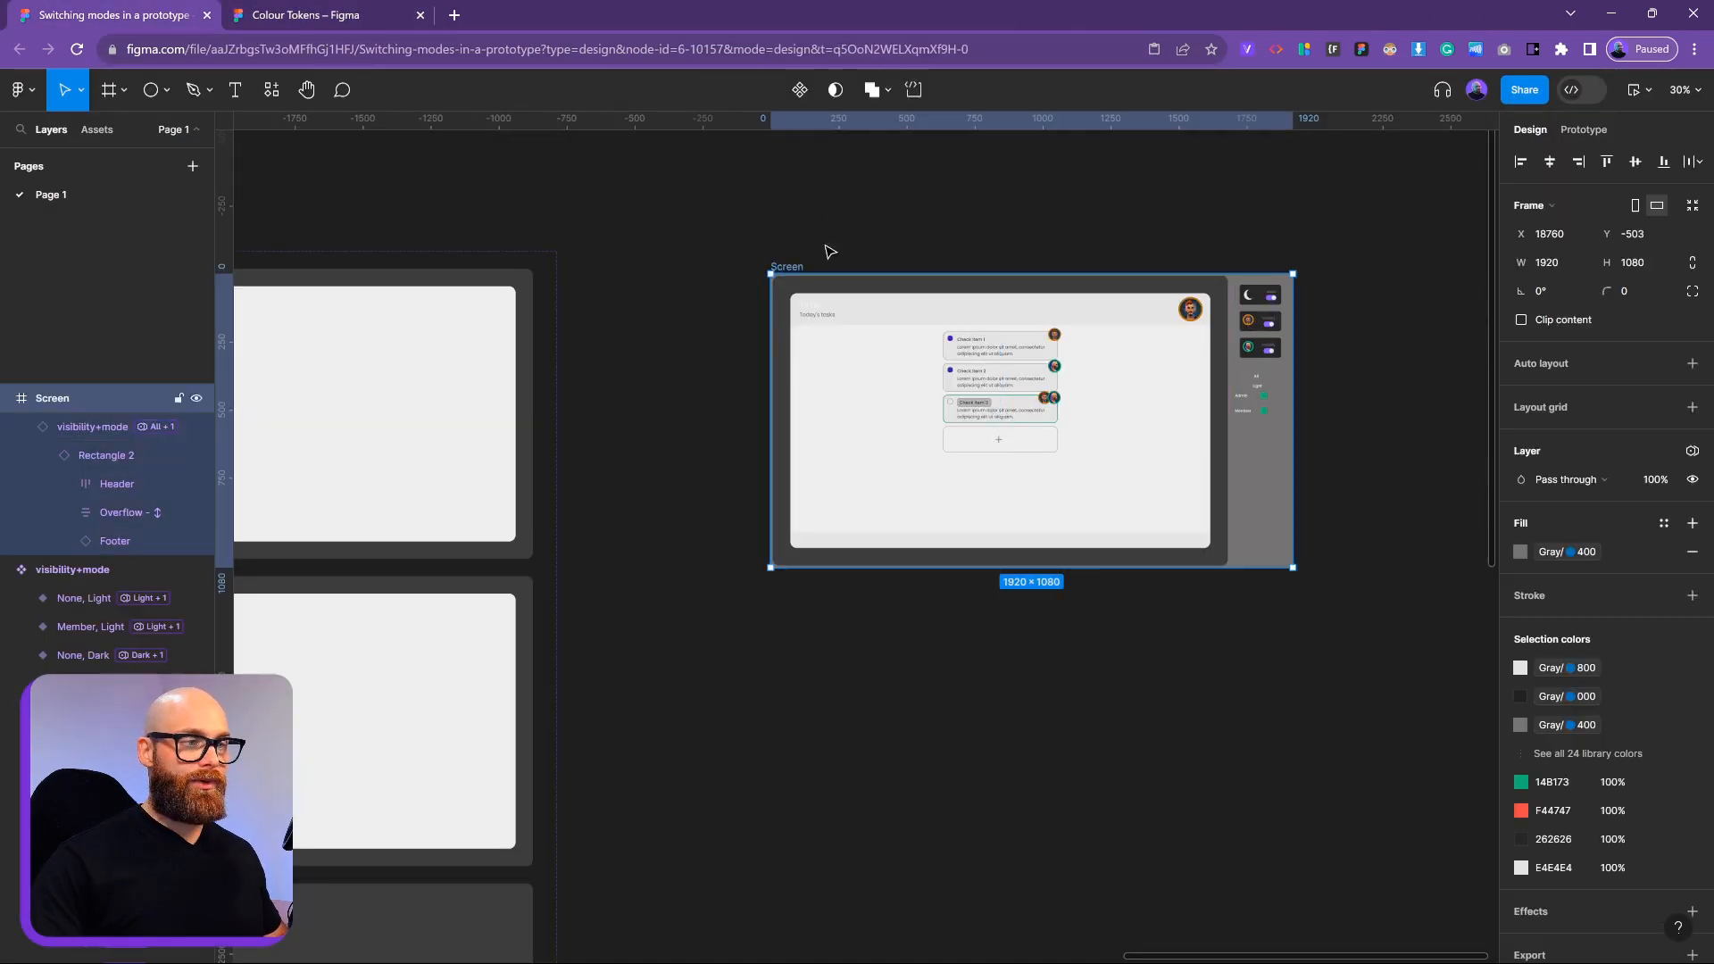
{"action": "left_click", "coordinate": [1649, 91]}
{"action": "left_click", "coordinate": [1606, 158]}
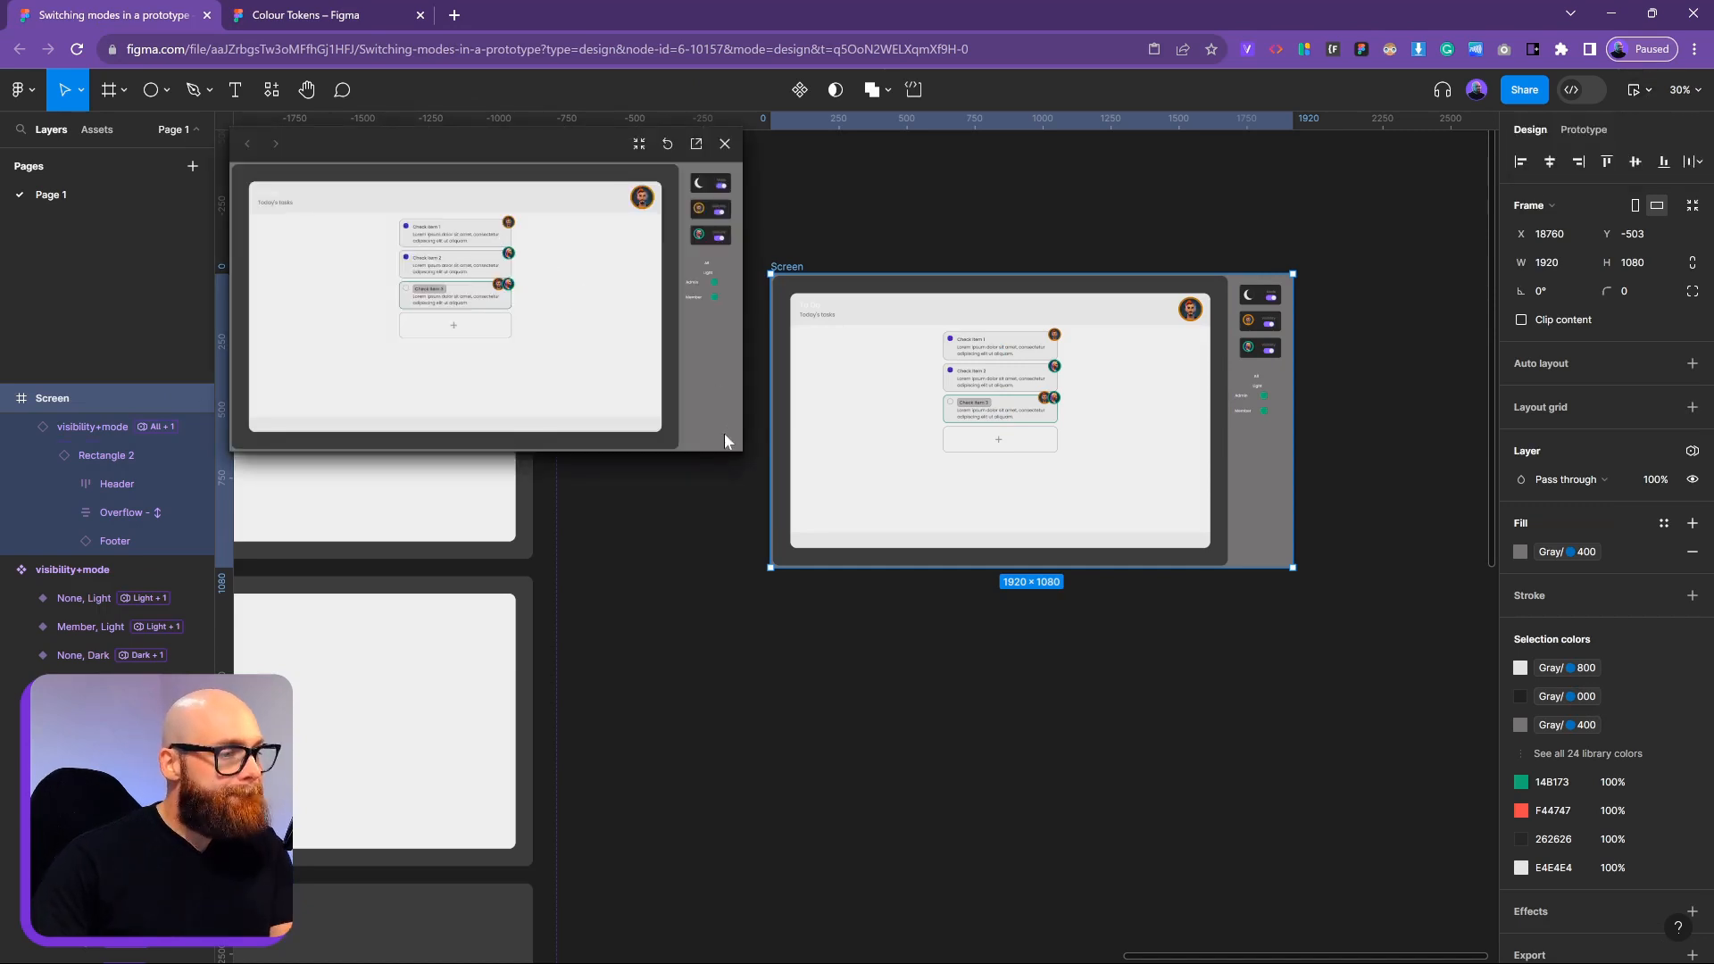
{"action": "left_click_drag", "start_coordinate": [743, 455], "coordinate": [907, 639]}
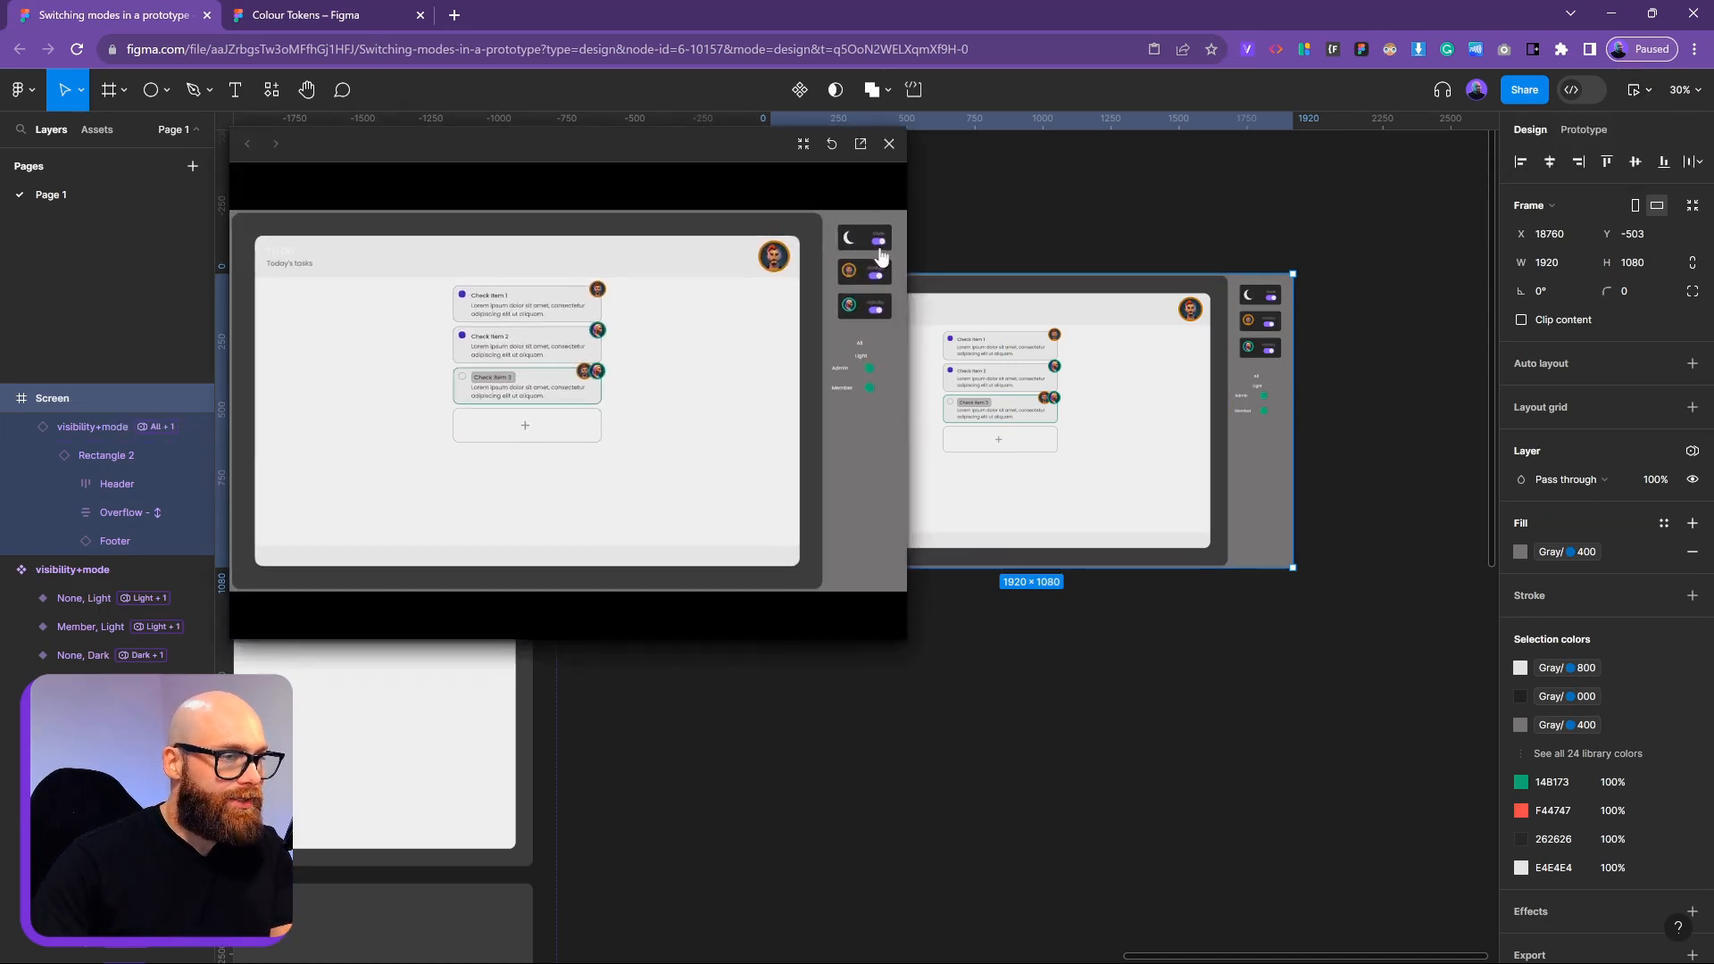
{"action": "left_click", "coordinate": [882, 252]}
{"action": "left_click", "coordinate": [882, 245]}
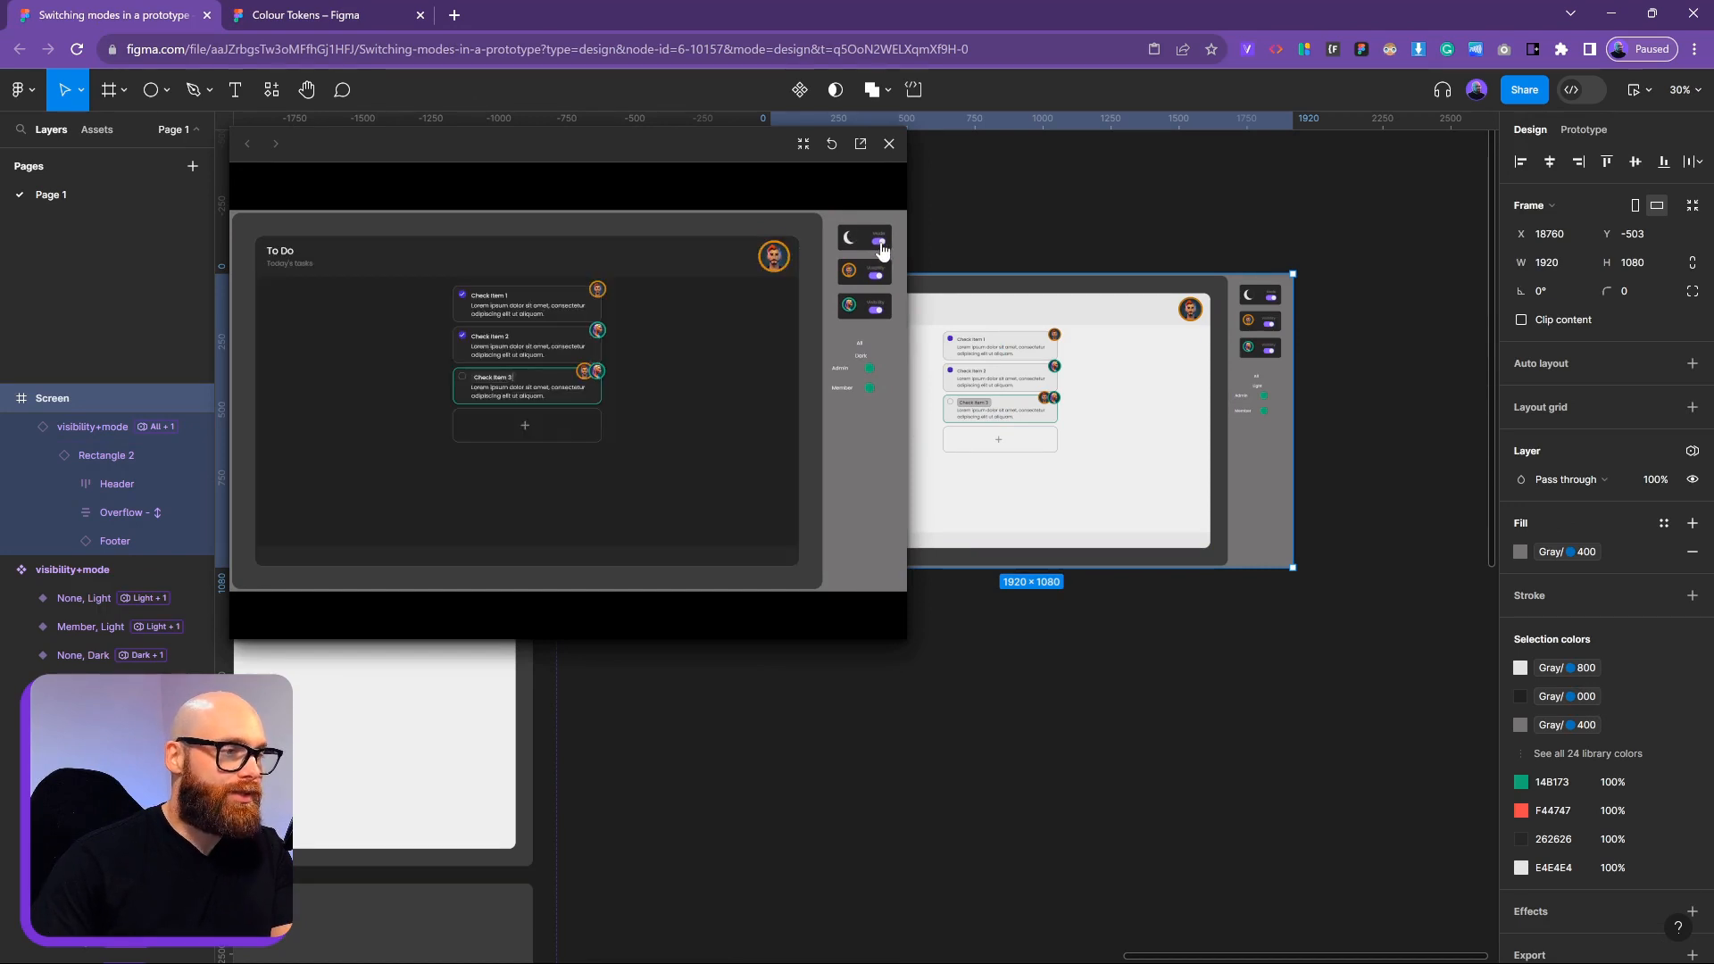
{"action": "left_click", "coordinate": [882, 246]}
{"action": "left_click", "coordinate": [881, 246]}
{"action": "left_click", "coordinate": [882, 250]}
{"action": "left_click", "coordinate": [877, 278]}
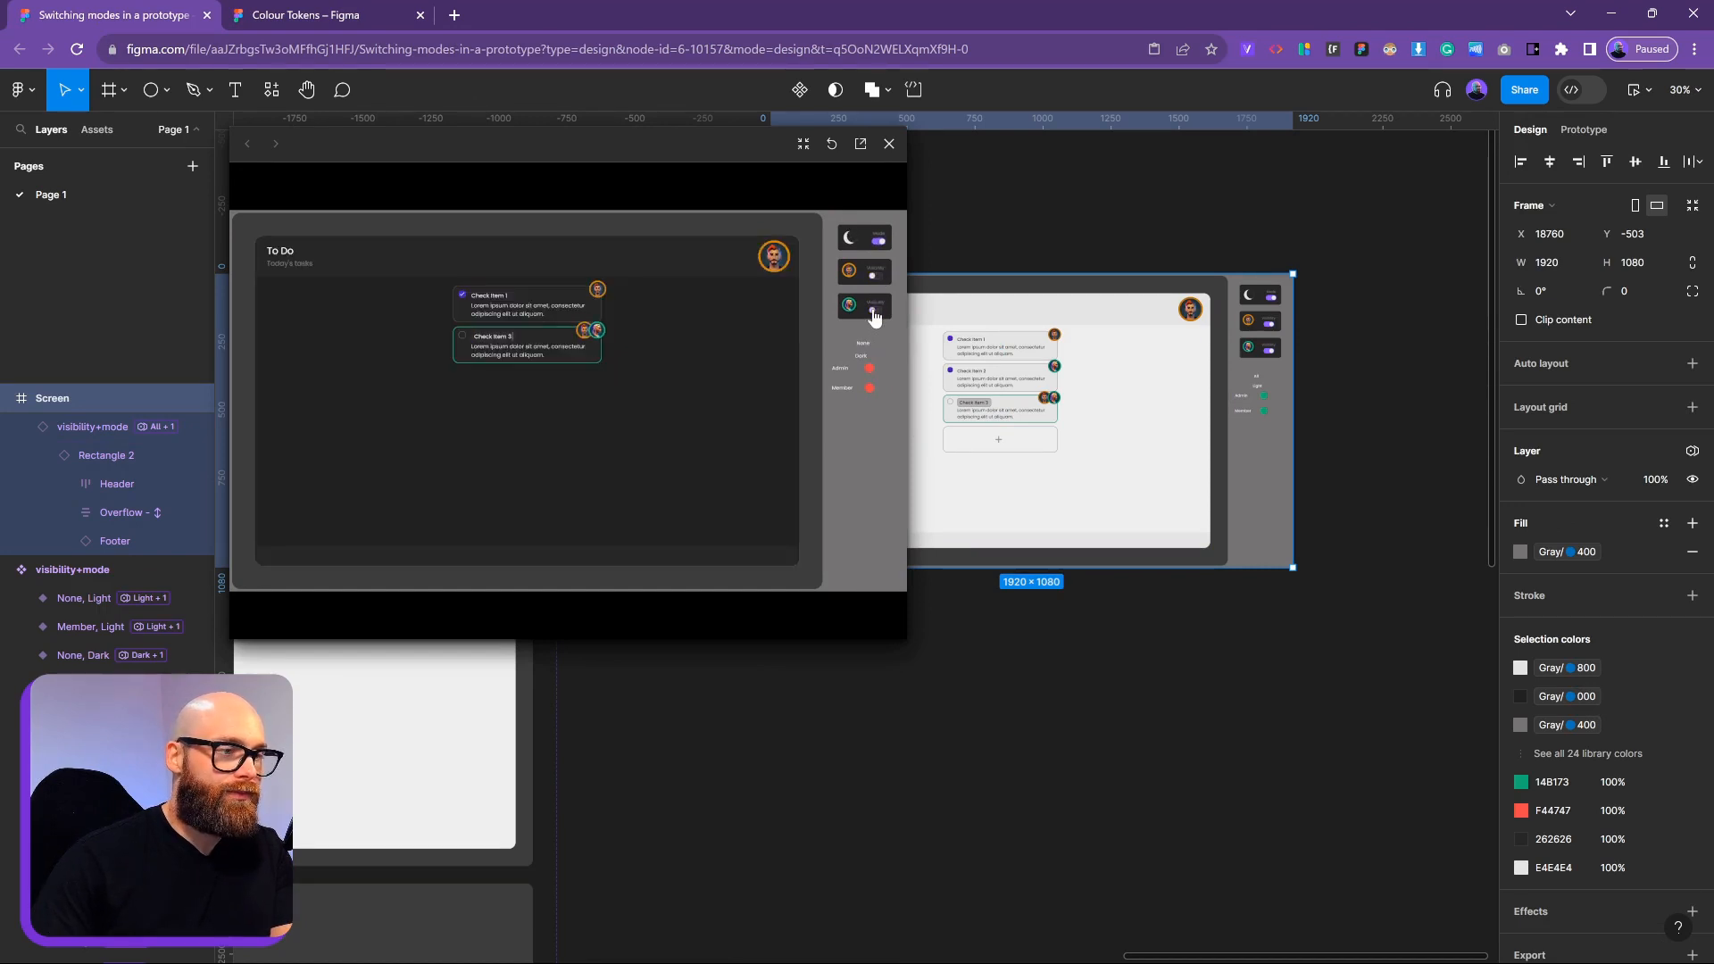
{"action": "left_click", "coordinate": [874, 313]}
{"action": "left_click", "coordinate": [881, 244]}
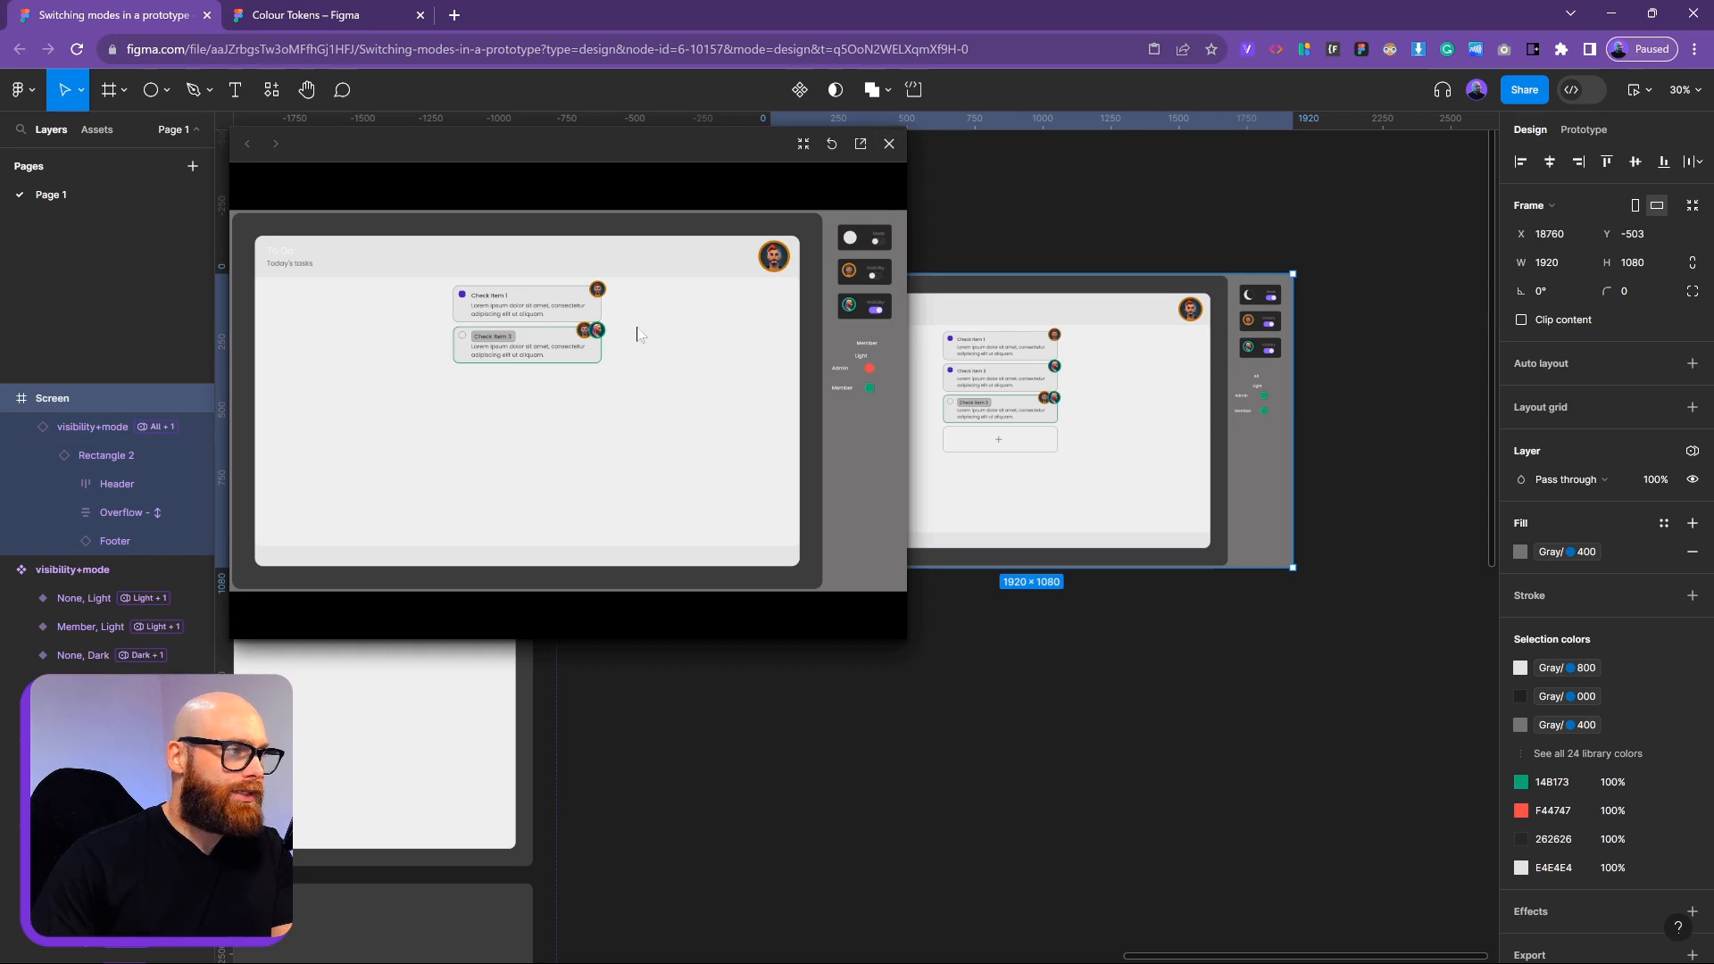
{"action": "left_click", "coordinate": [890, 144]}
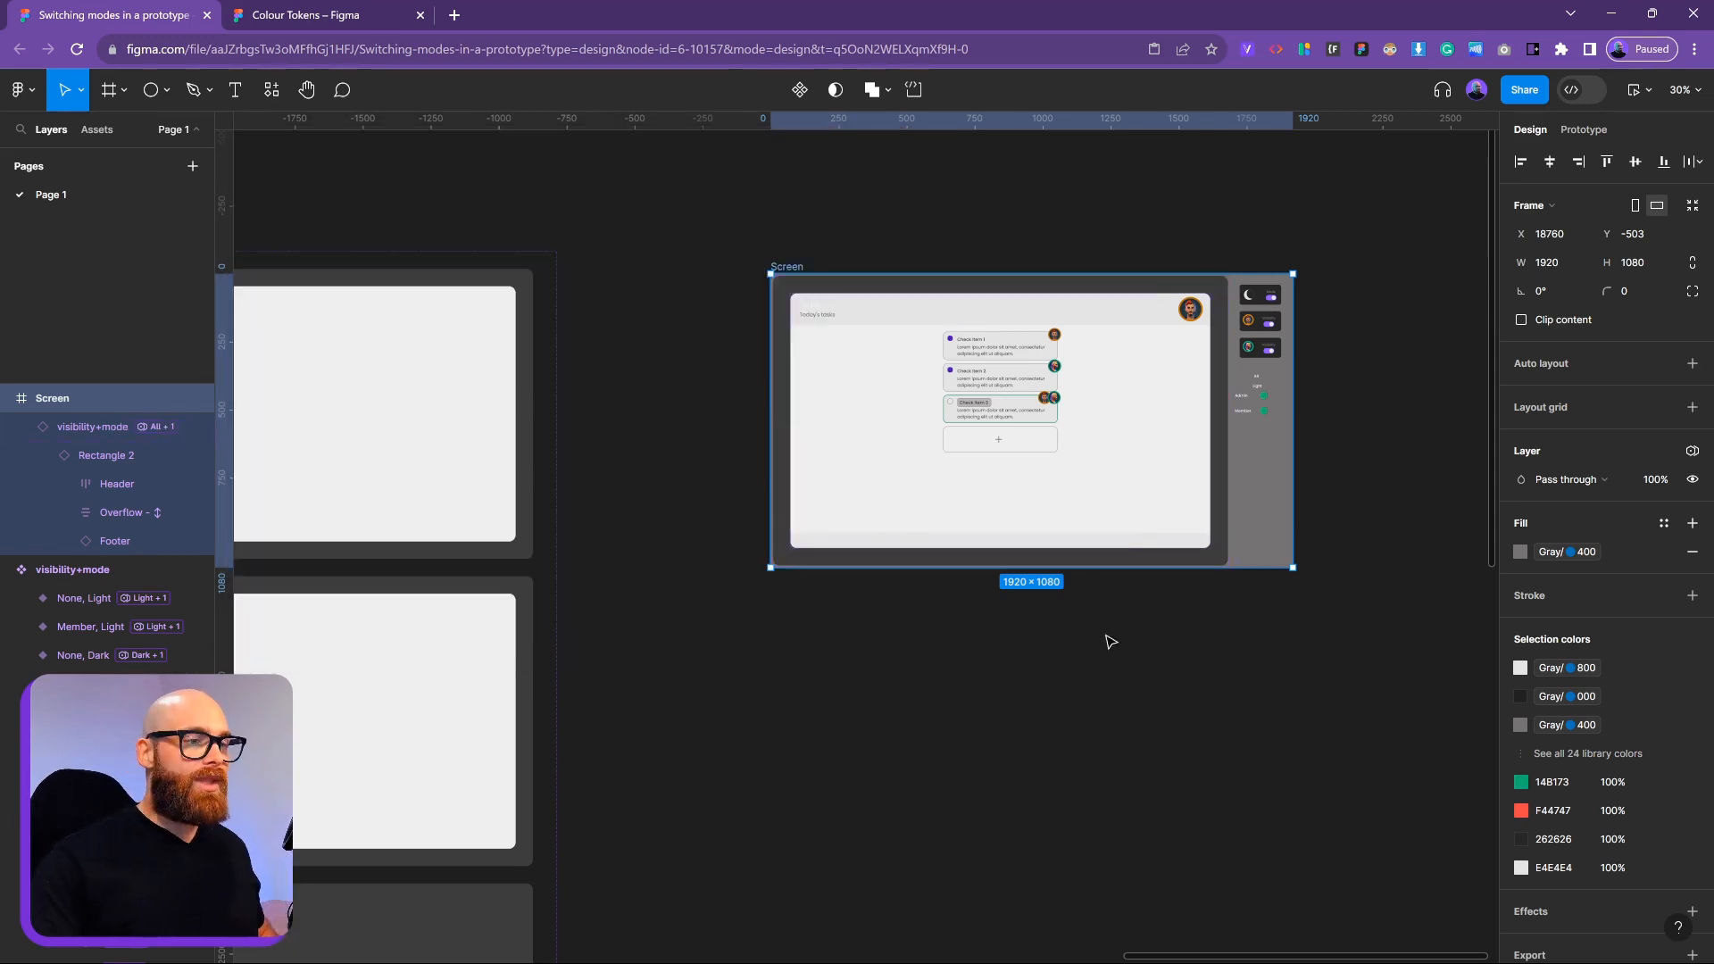
{"action": "left_click", "coordinate": [1107, 638]}
Pan the canvas to centre the Views section
{"action": "scroll", "coordinate": [781, 463], "scroll_direction": "down", "scroll_amount": 5}
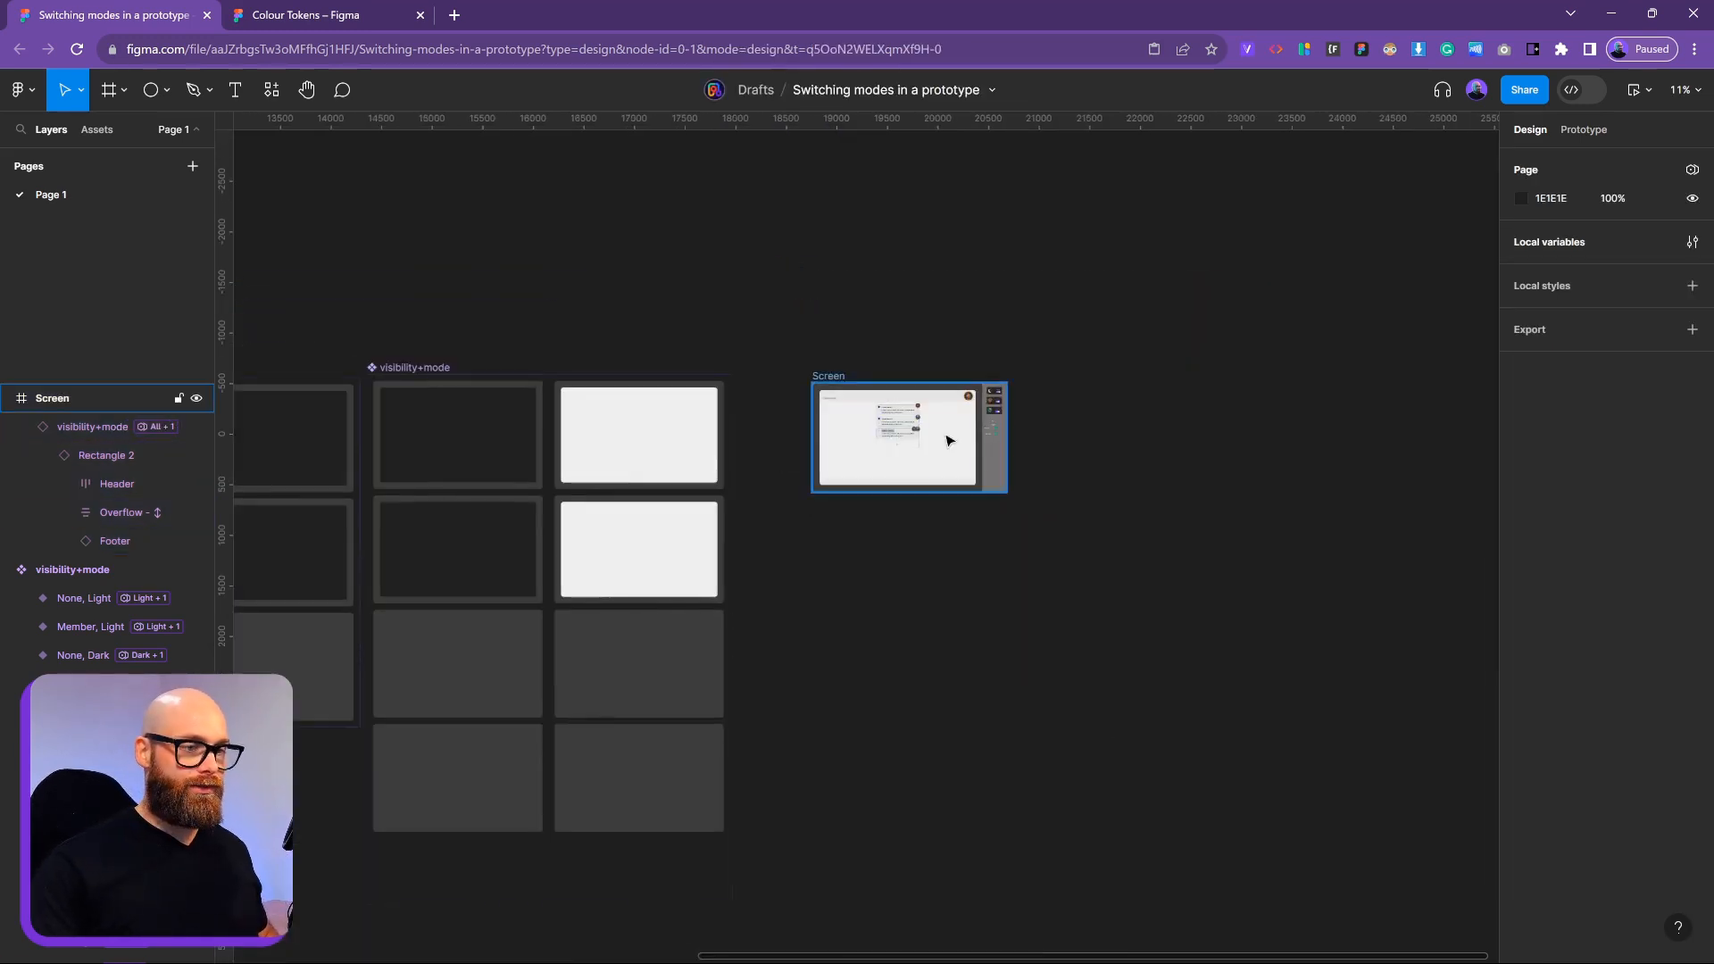
{"action": "scroll", "coordinate": [1160, 473], "scroll_direction": "left", "scroll_amount": 5}
{"action": "scroll", "coordinate": [1433, 513], "scroll_direction": "down", "scroll_amount": 4}
{"action": "scroll", "coordinate": [1247, 524], "scroll_direction": "up", "scroll_amount": 6}
{"action": "left_click_drag", "start_coordinate": [632, 551], "coordinate": [1229, 582]}
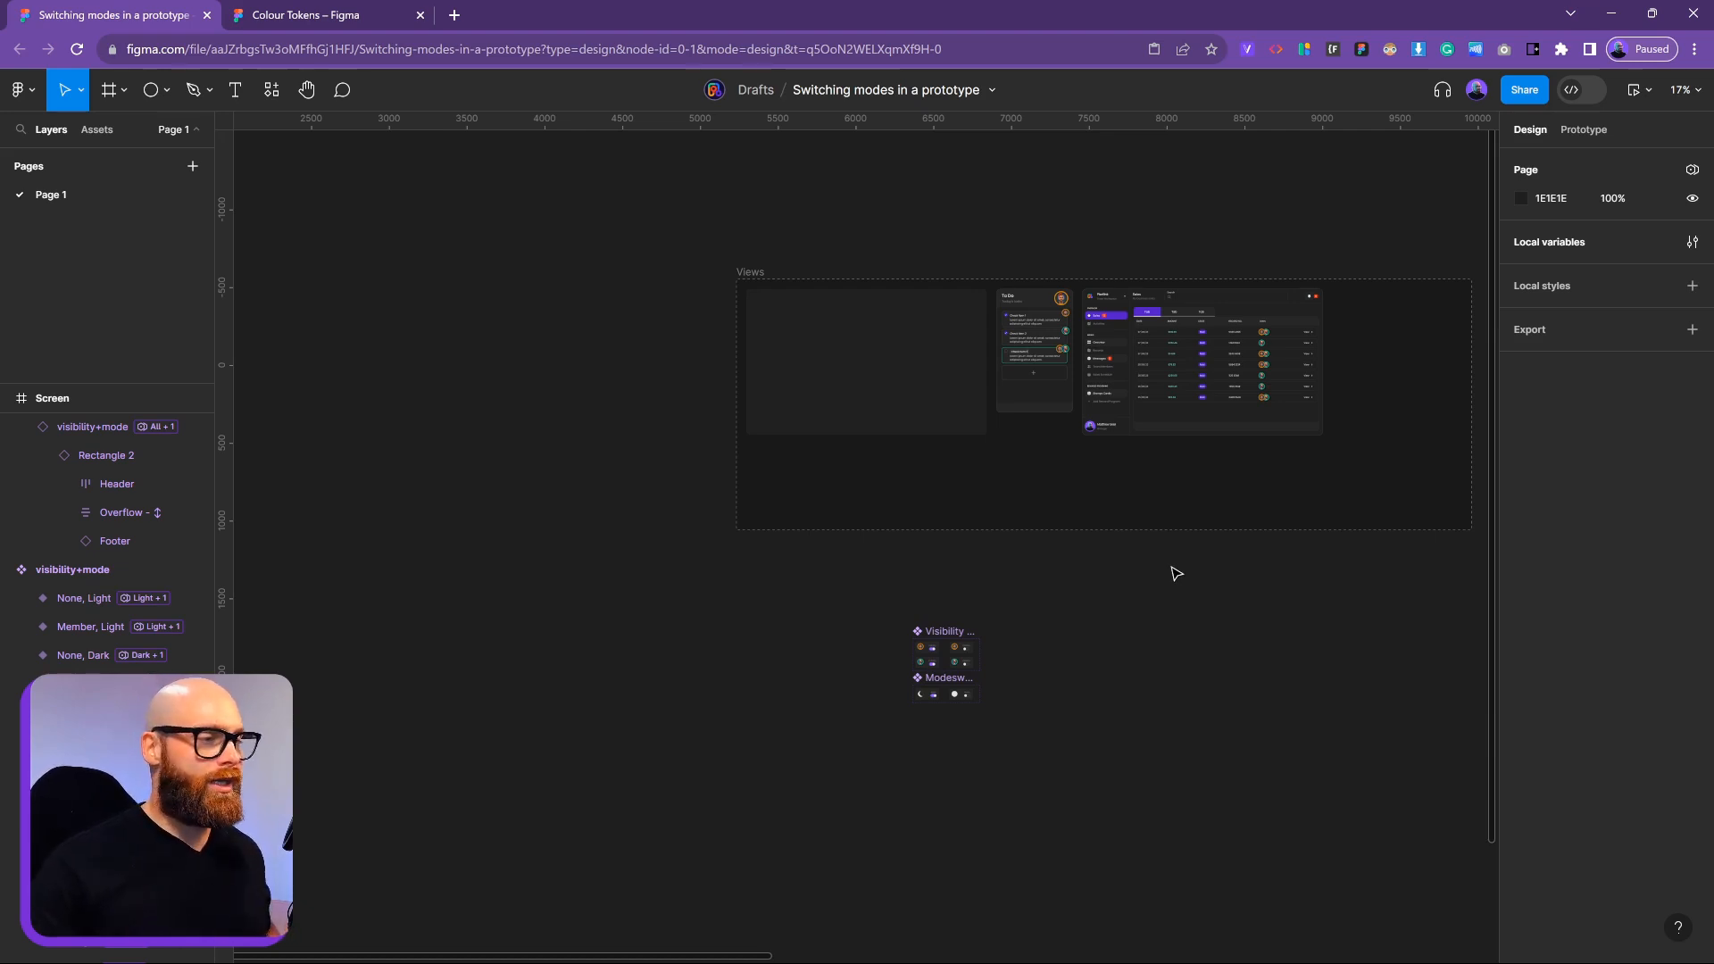
Close the Colour Tokens variables list and return to the prototype file's switch components
{"action": "left_click", "coordinate": [314, 18]}
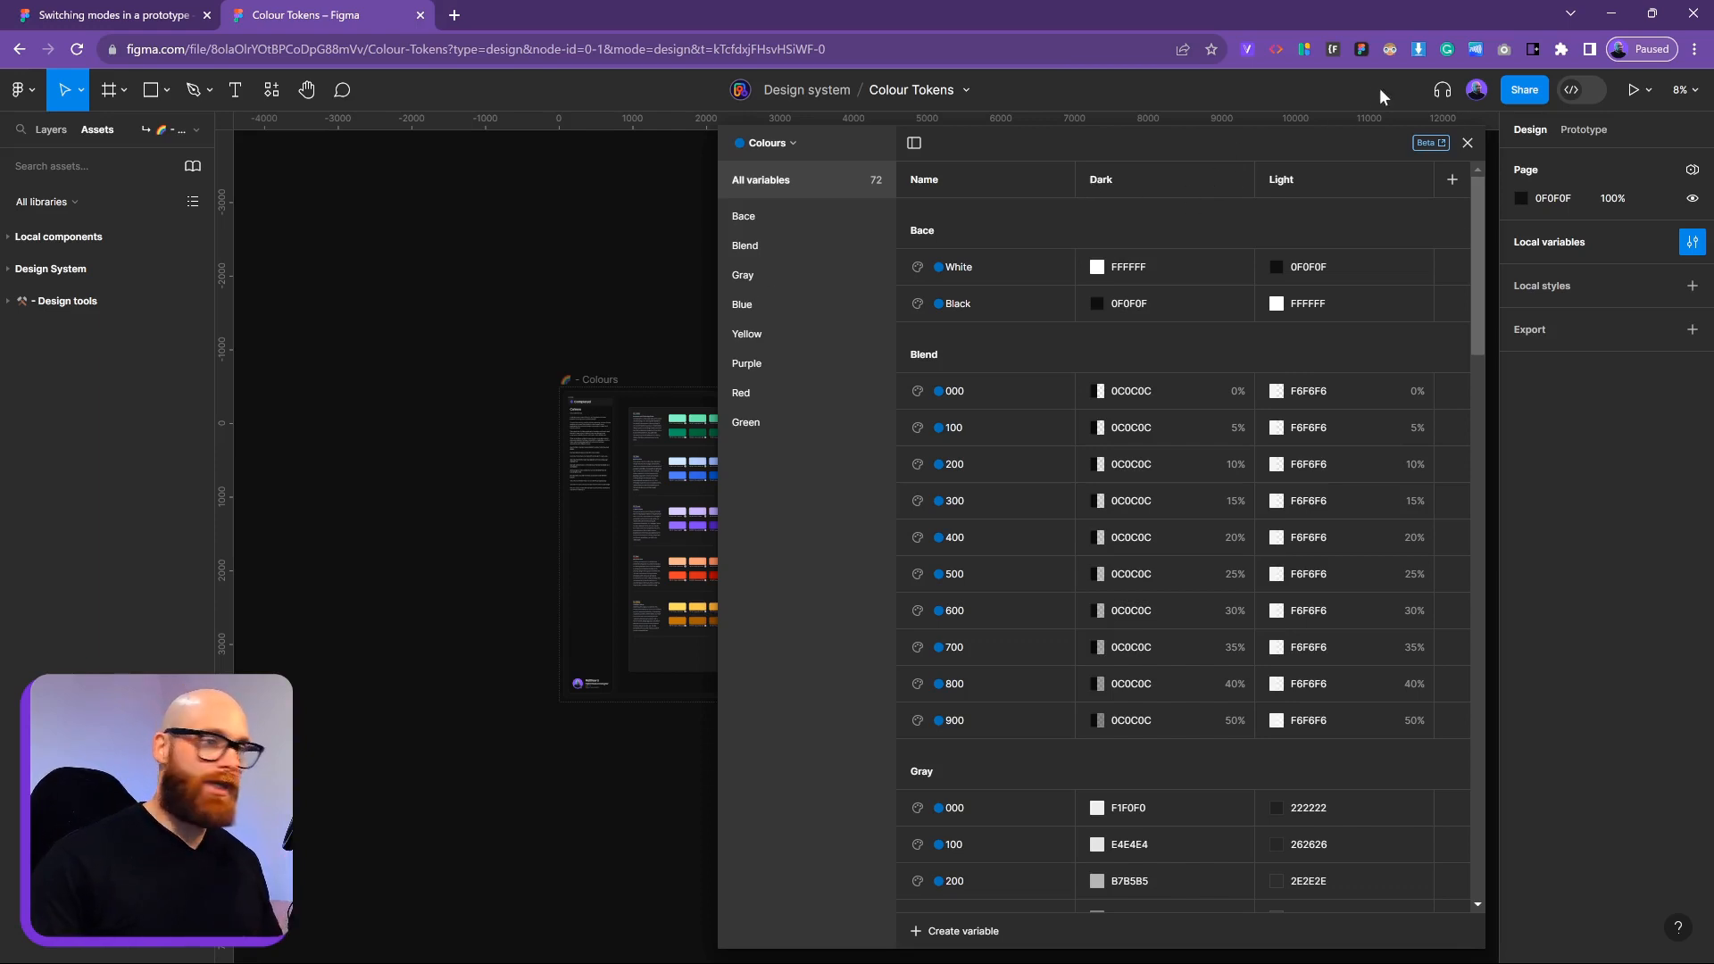
{"action": "left_click", "coordinate": [1467, 143]}
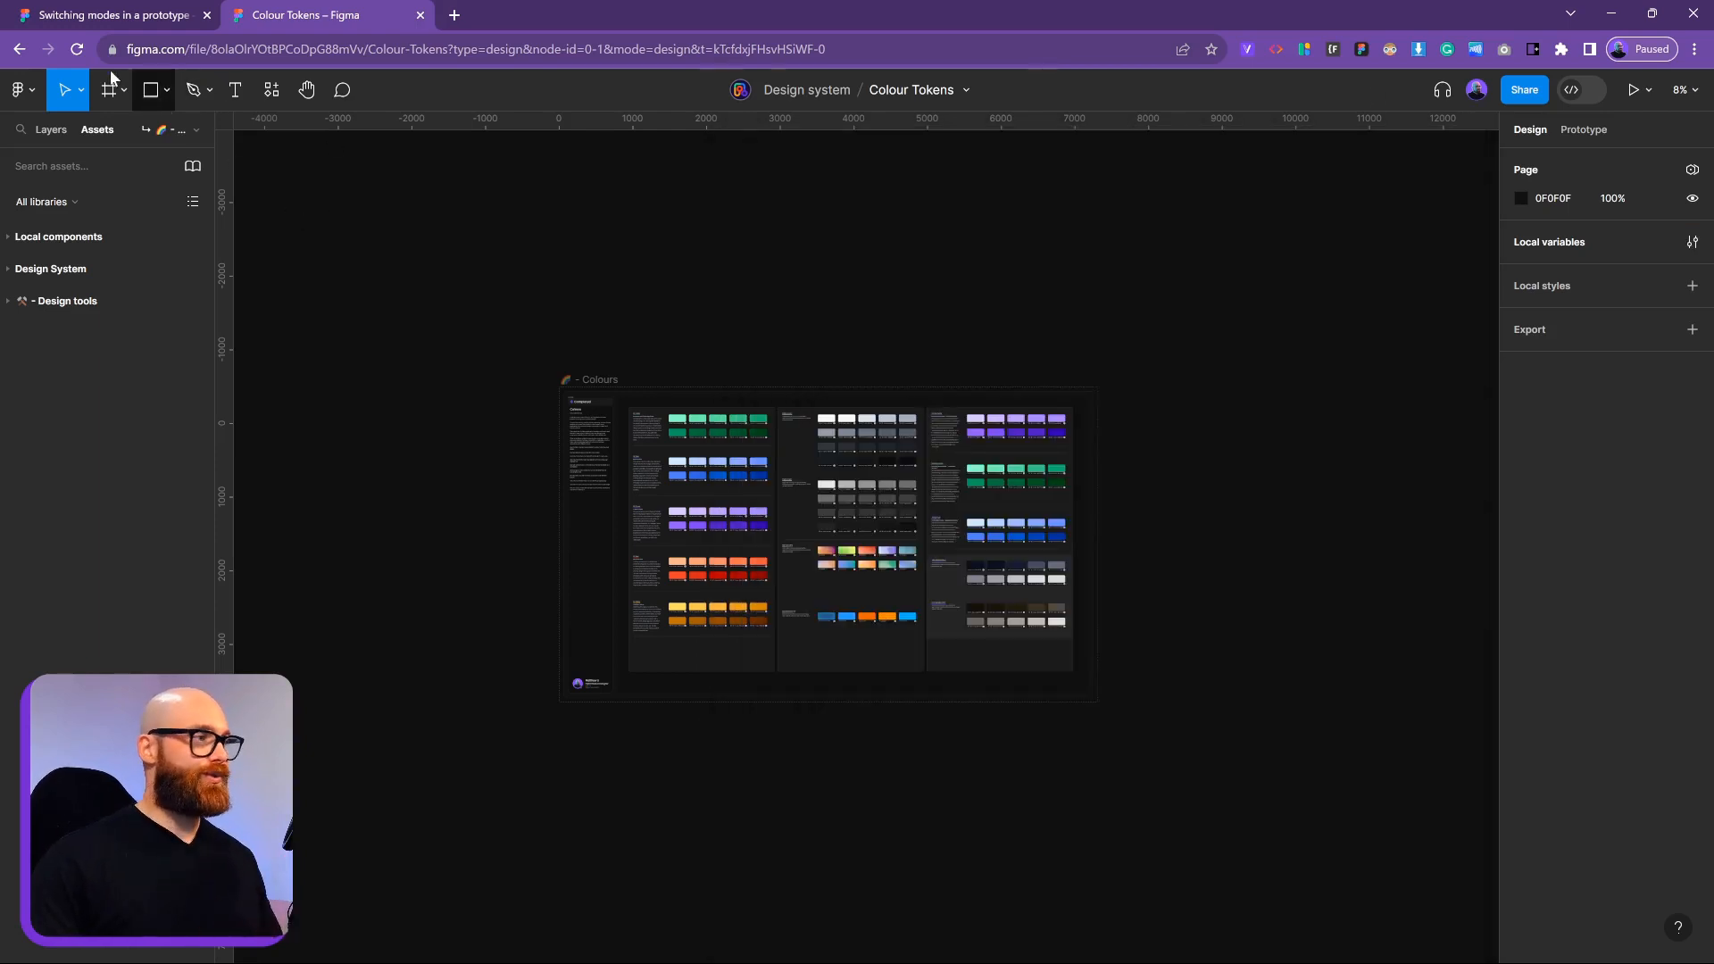
{"action": "left_click", "coordinate": [103, 18]}
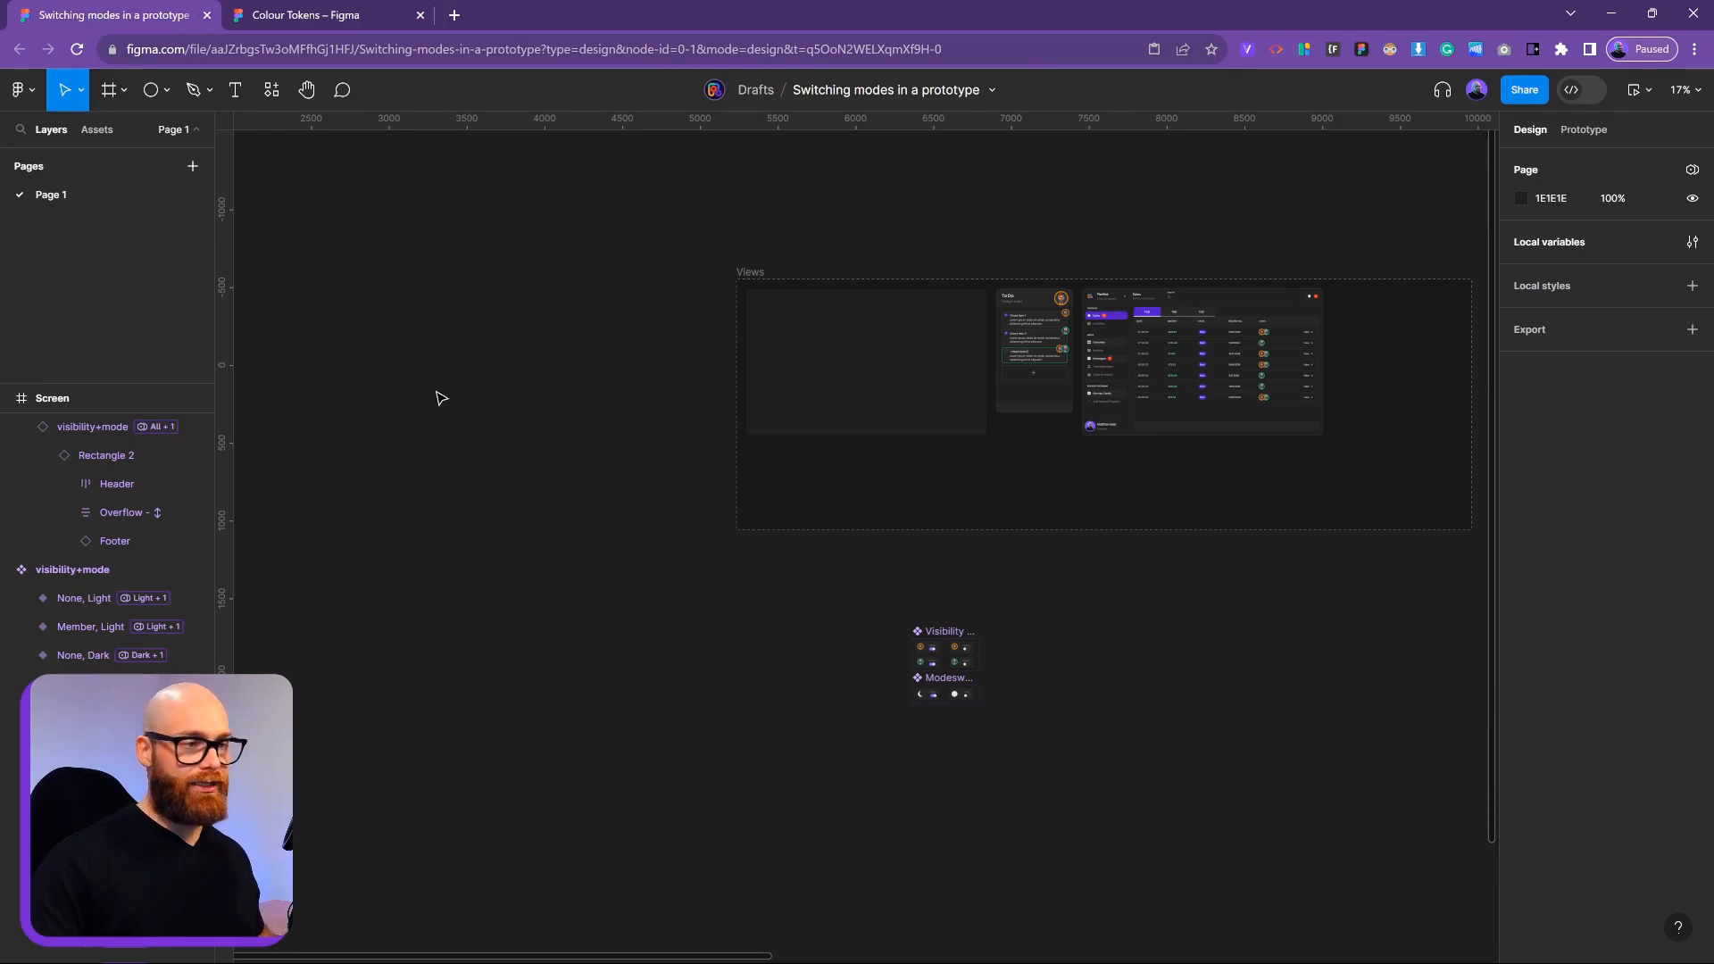
{"action": "scroll", "coordinate": [930, 715], "scroll_direction": "up", "scroll_amount": 5}
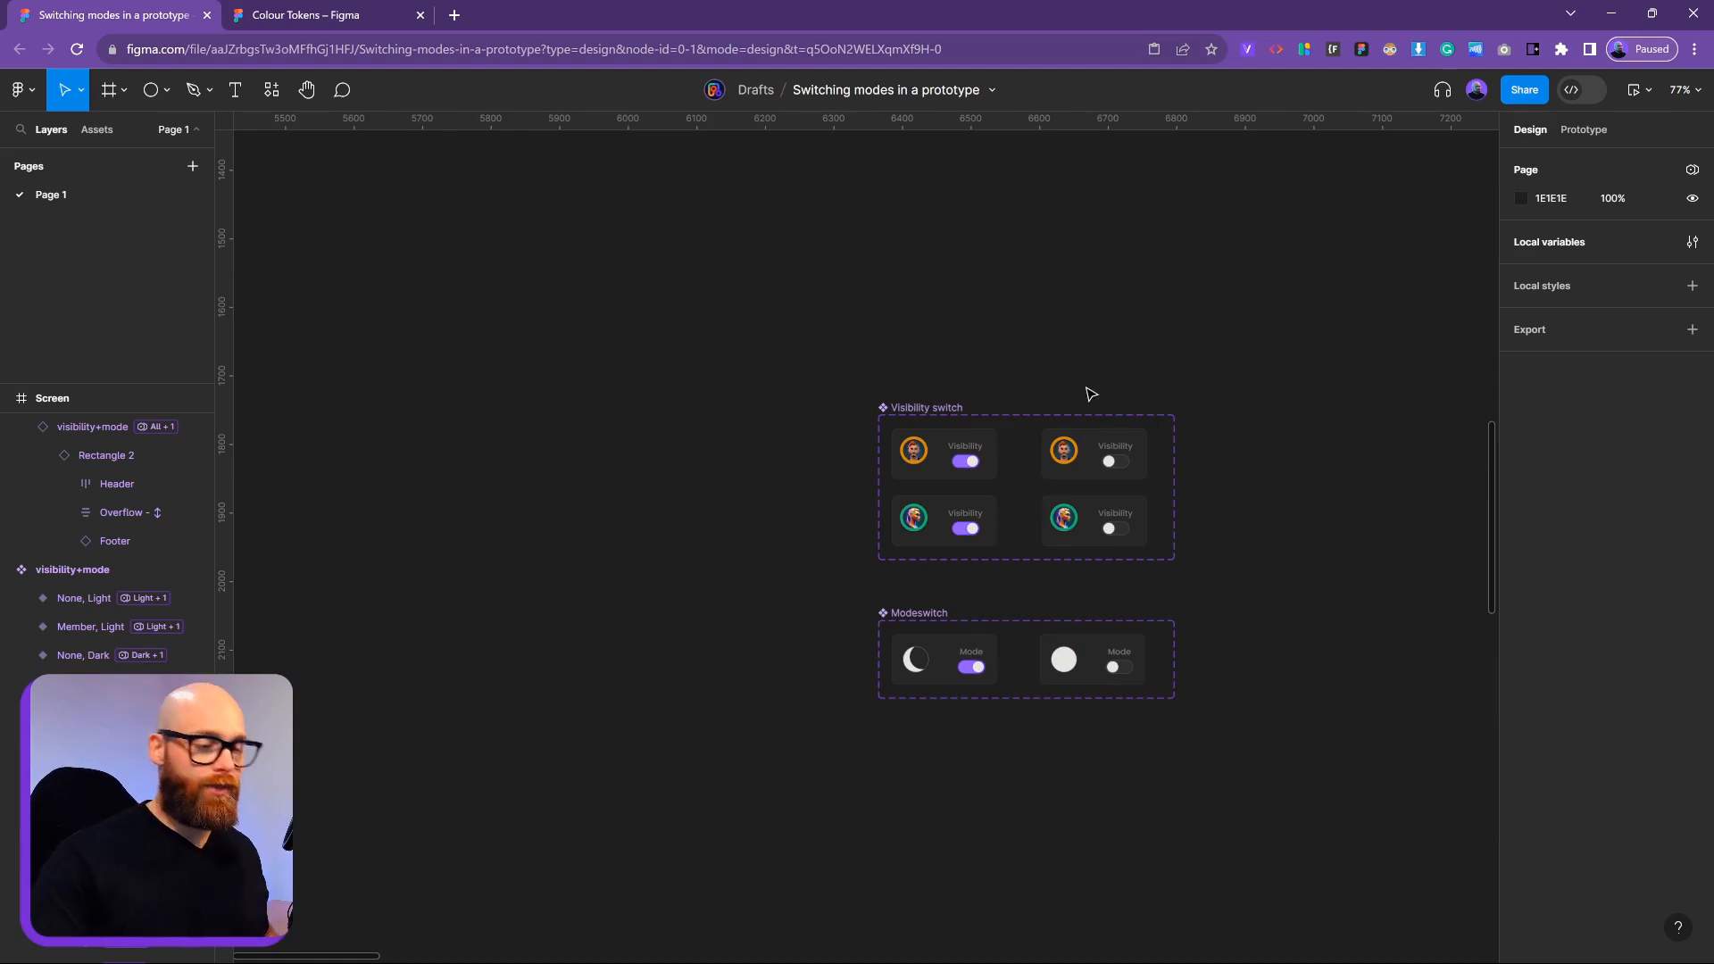
Duplicate the Modeswitch component set below and remove the copy's set-variable click interaction
{"action": "left_click", "coordinate": [934, 614]}
{"action": "left_click_drag", "start_coordinate": [988, 625], "coordinate": [784, 746]}
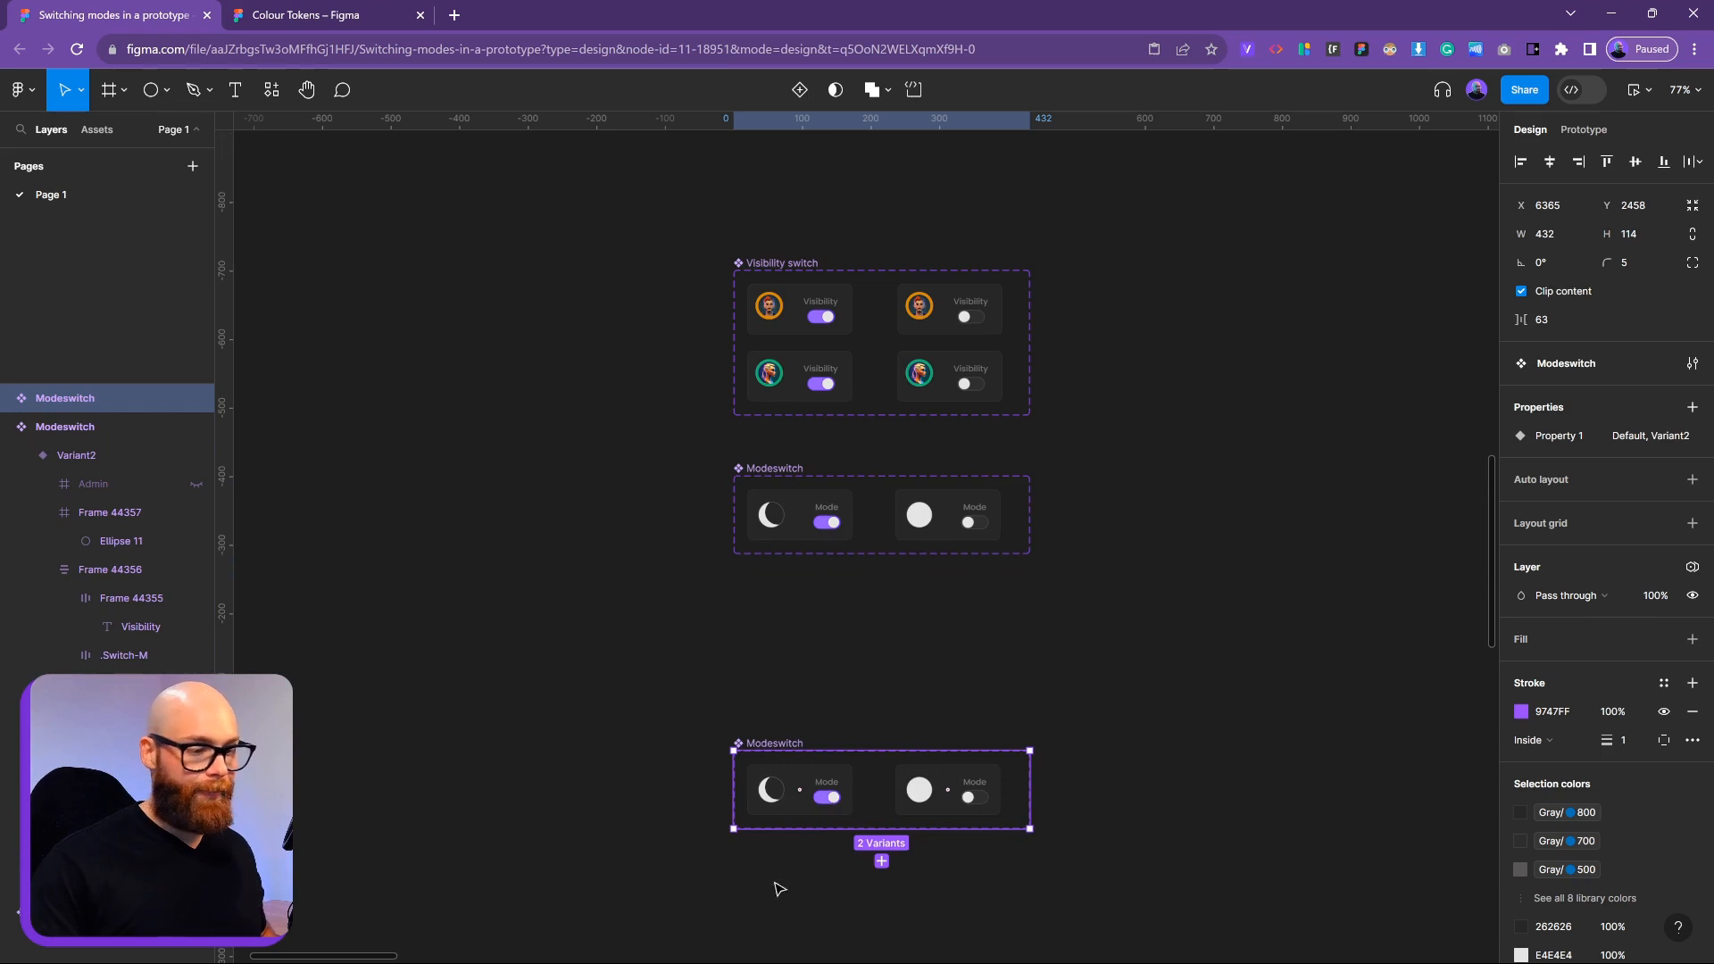
{"action": "left_click", "coordinate": [955, 805]}
{"action": "left_click", "coordinate": [817, 807], "text": "shift"}
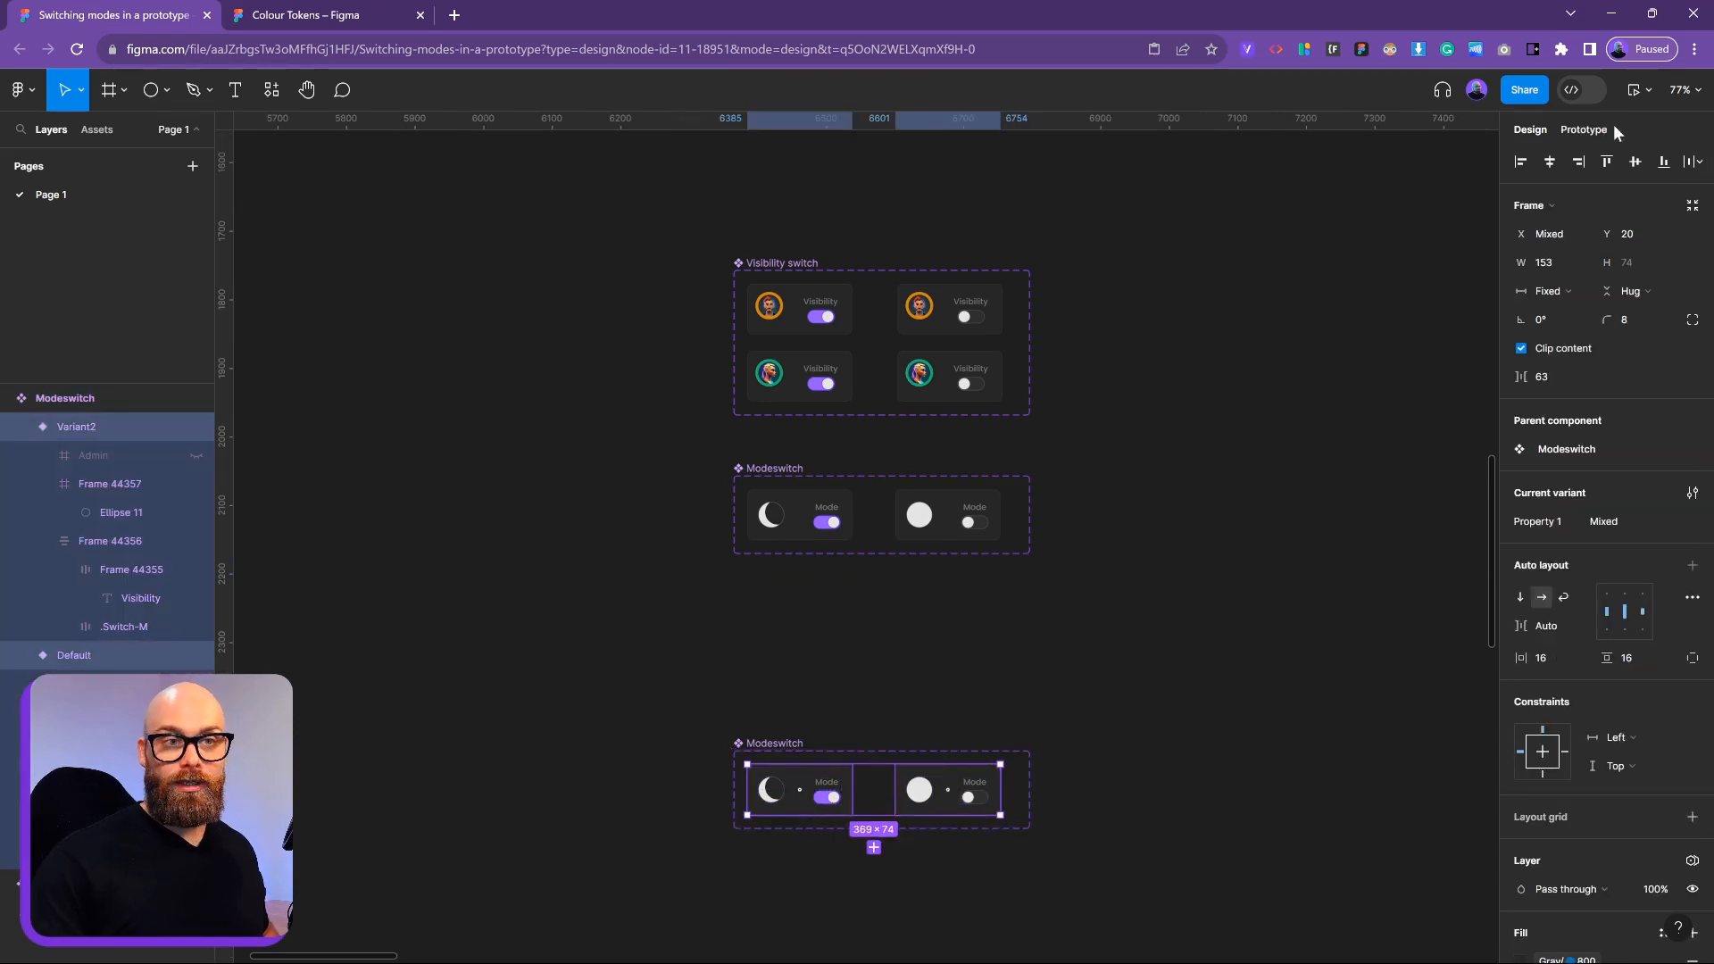
{"action": "left_click", "coordinate": [1585, 131]}
{"action": "left_click", "coordinate": [1692, 198]}
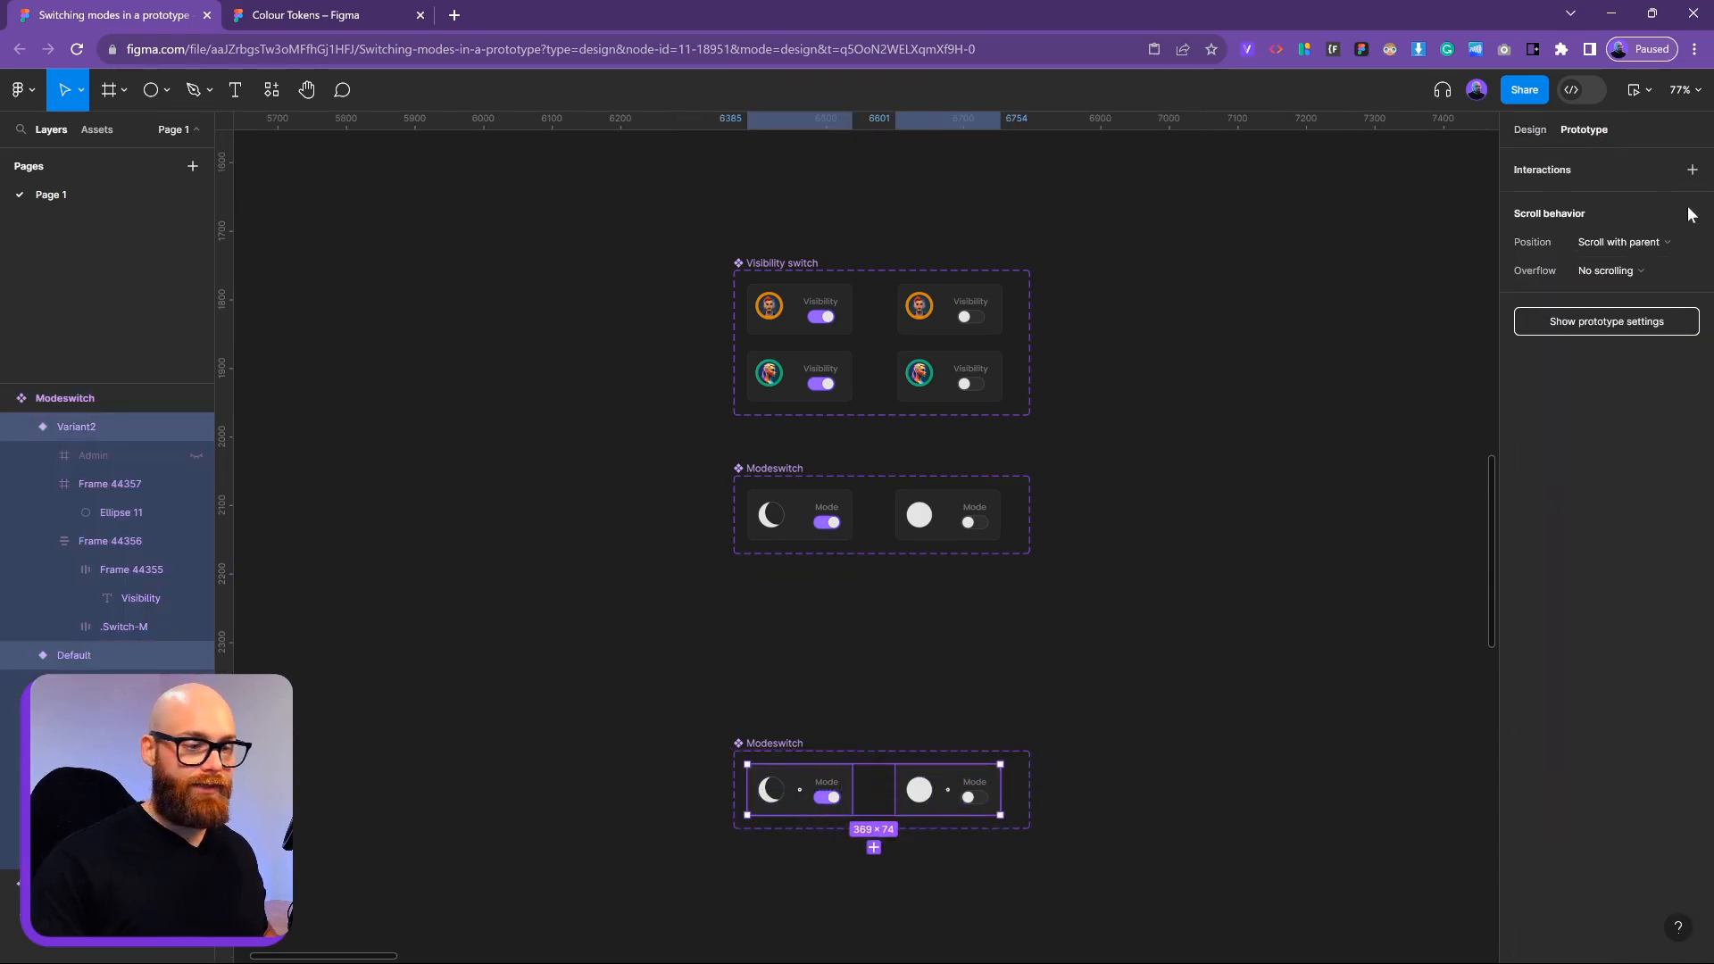
{"action": "left_click", "coordinate": [1062, 779]}
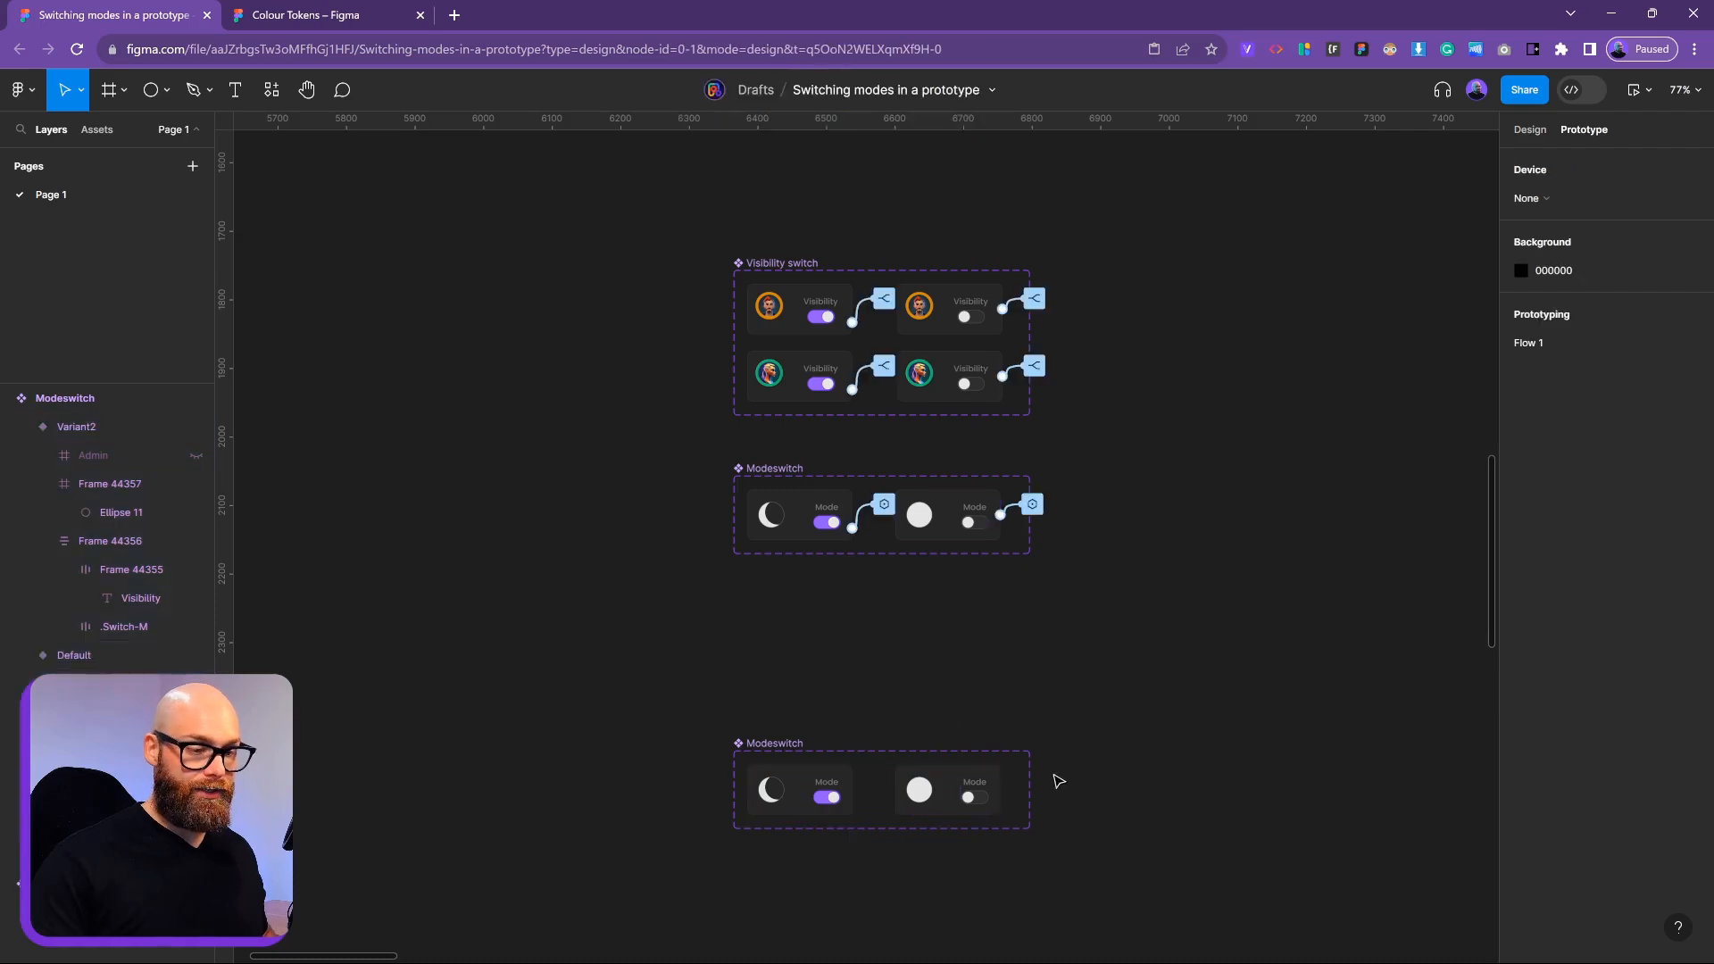
Narrow the copied set to 417 wide and rename it ModeSwitch2
{"action": "left_click", "coordinate": [753, 752]}
{"action": "left_click_drag", "start_coordinate": [1027, 790], "coordinate": [1017, 789]}
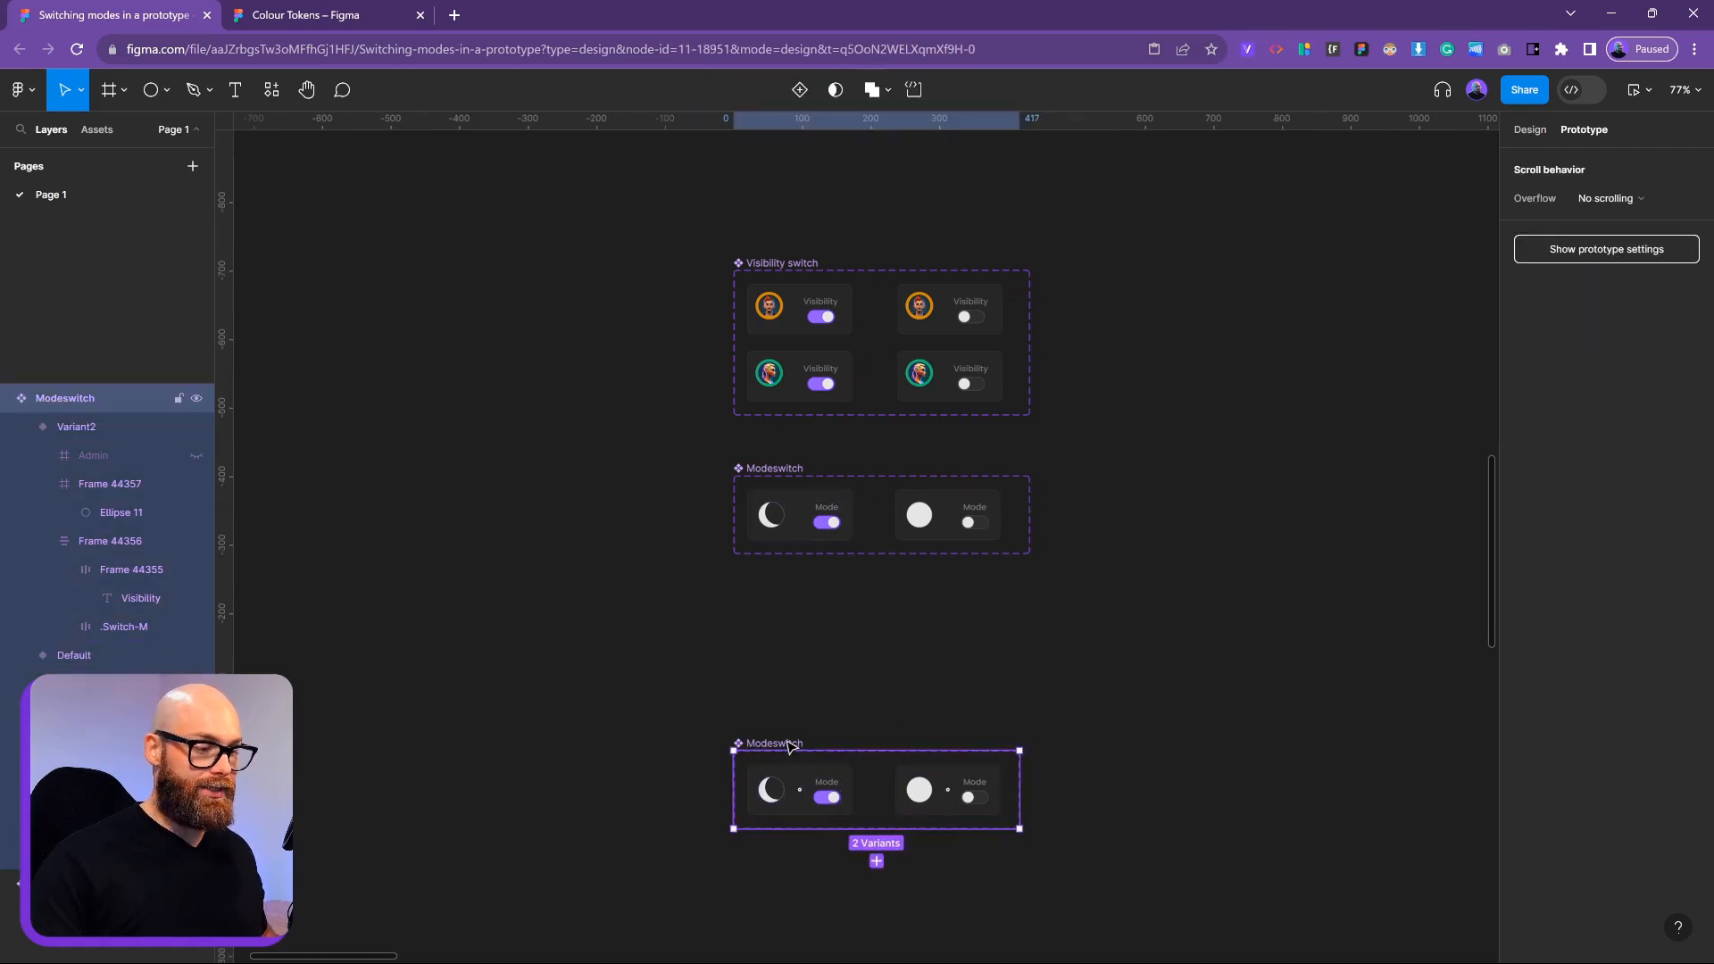
{"action": "double_click", "coordinate": [785, 744]}
{"action": "key", "text": "Right"}
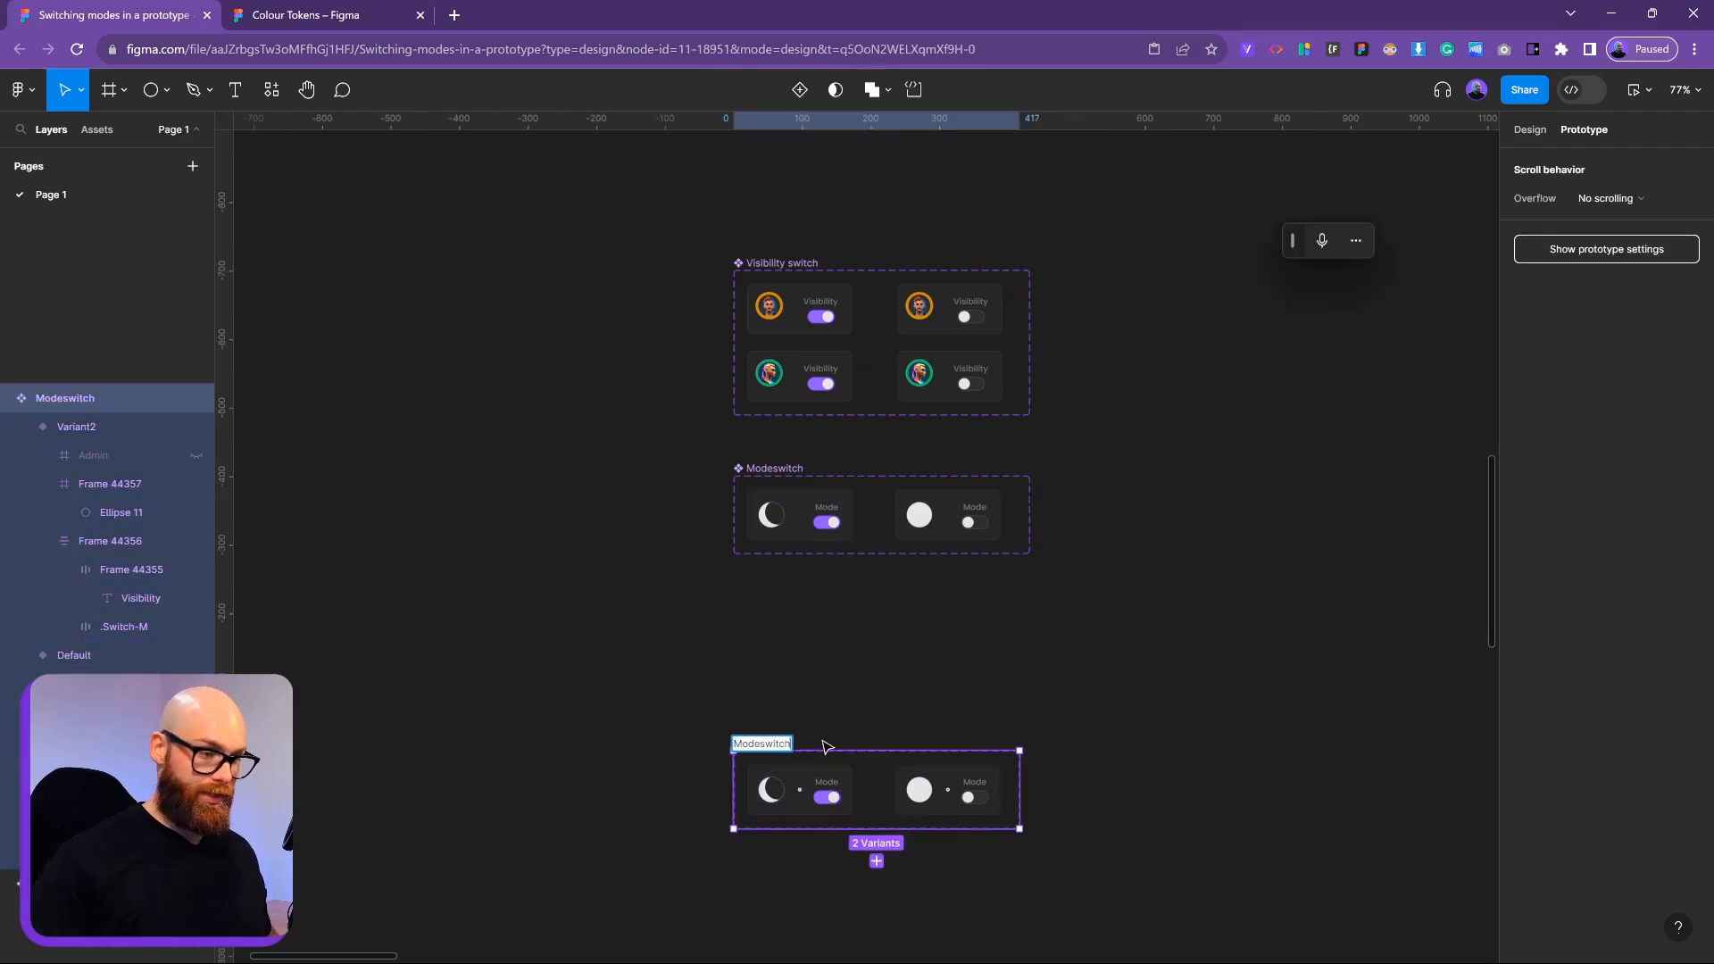
{"action": "key", "text": "BackSpace"}
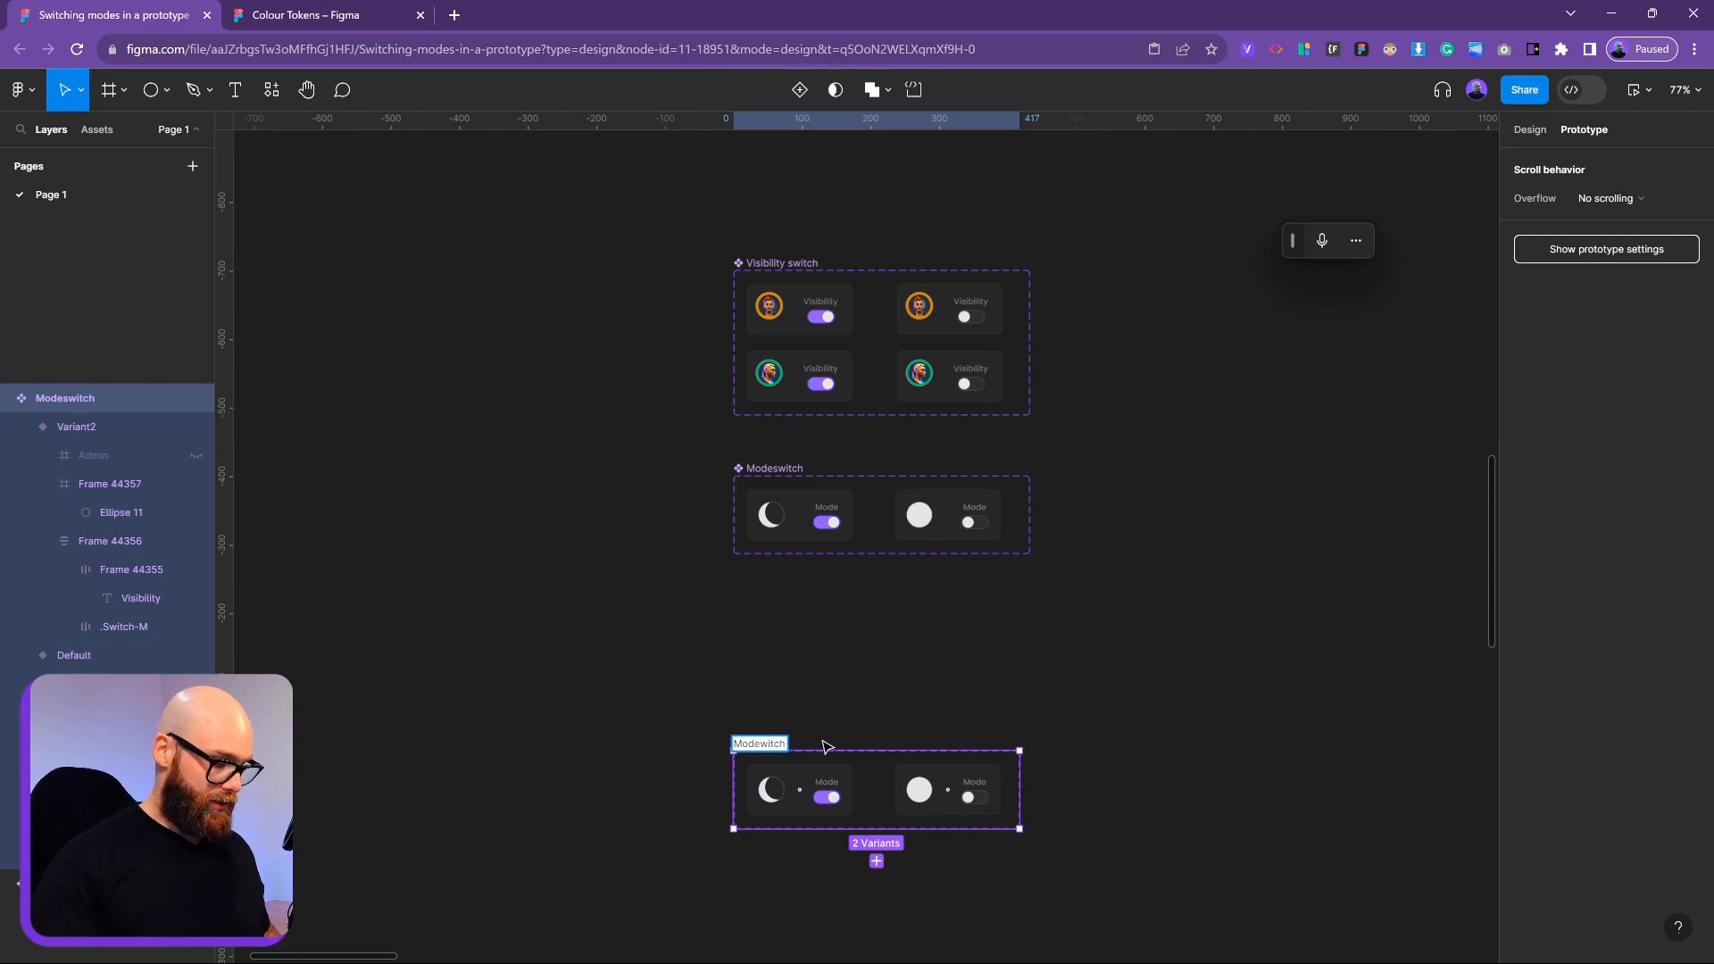
{"action": "type", "text": "S"}
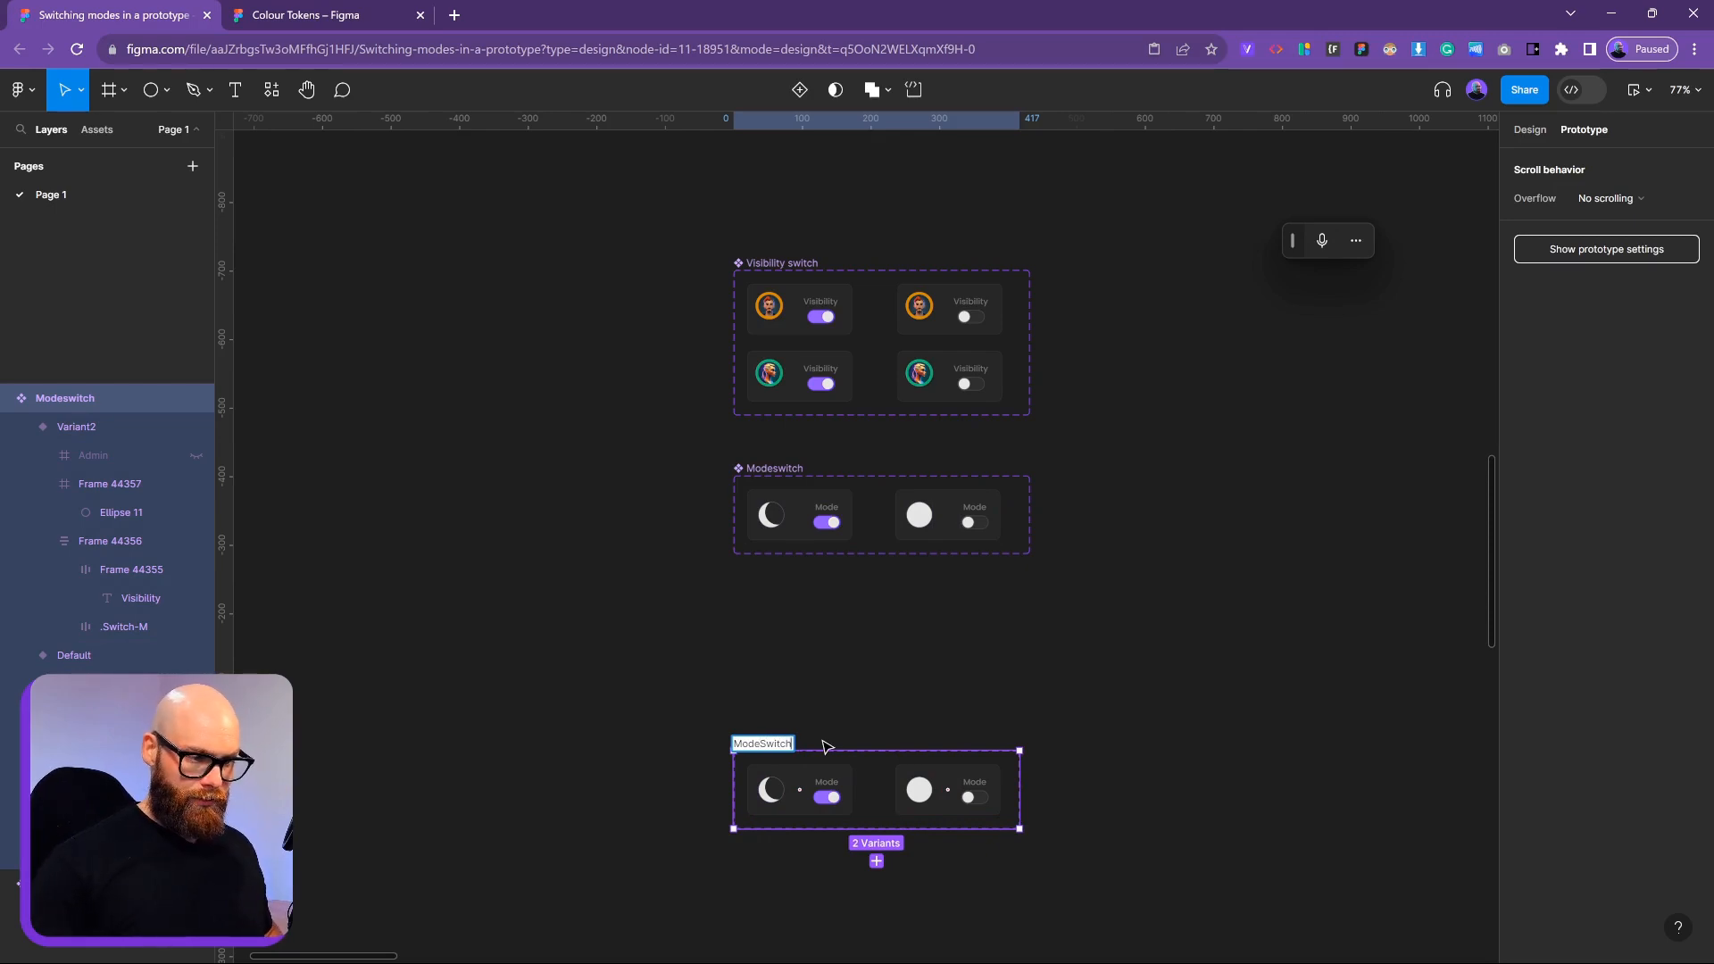
{"action": "type", "text": "2"}
{"action": "key", "text": "Return"}
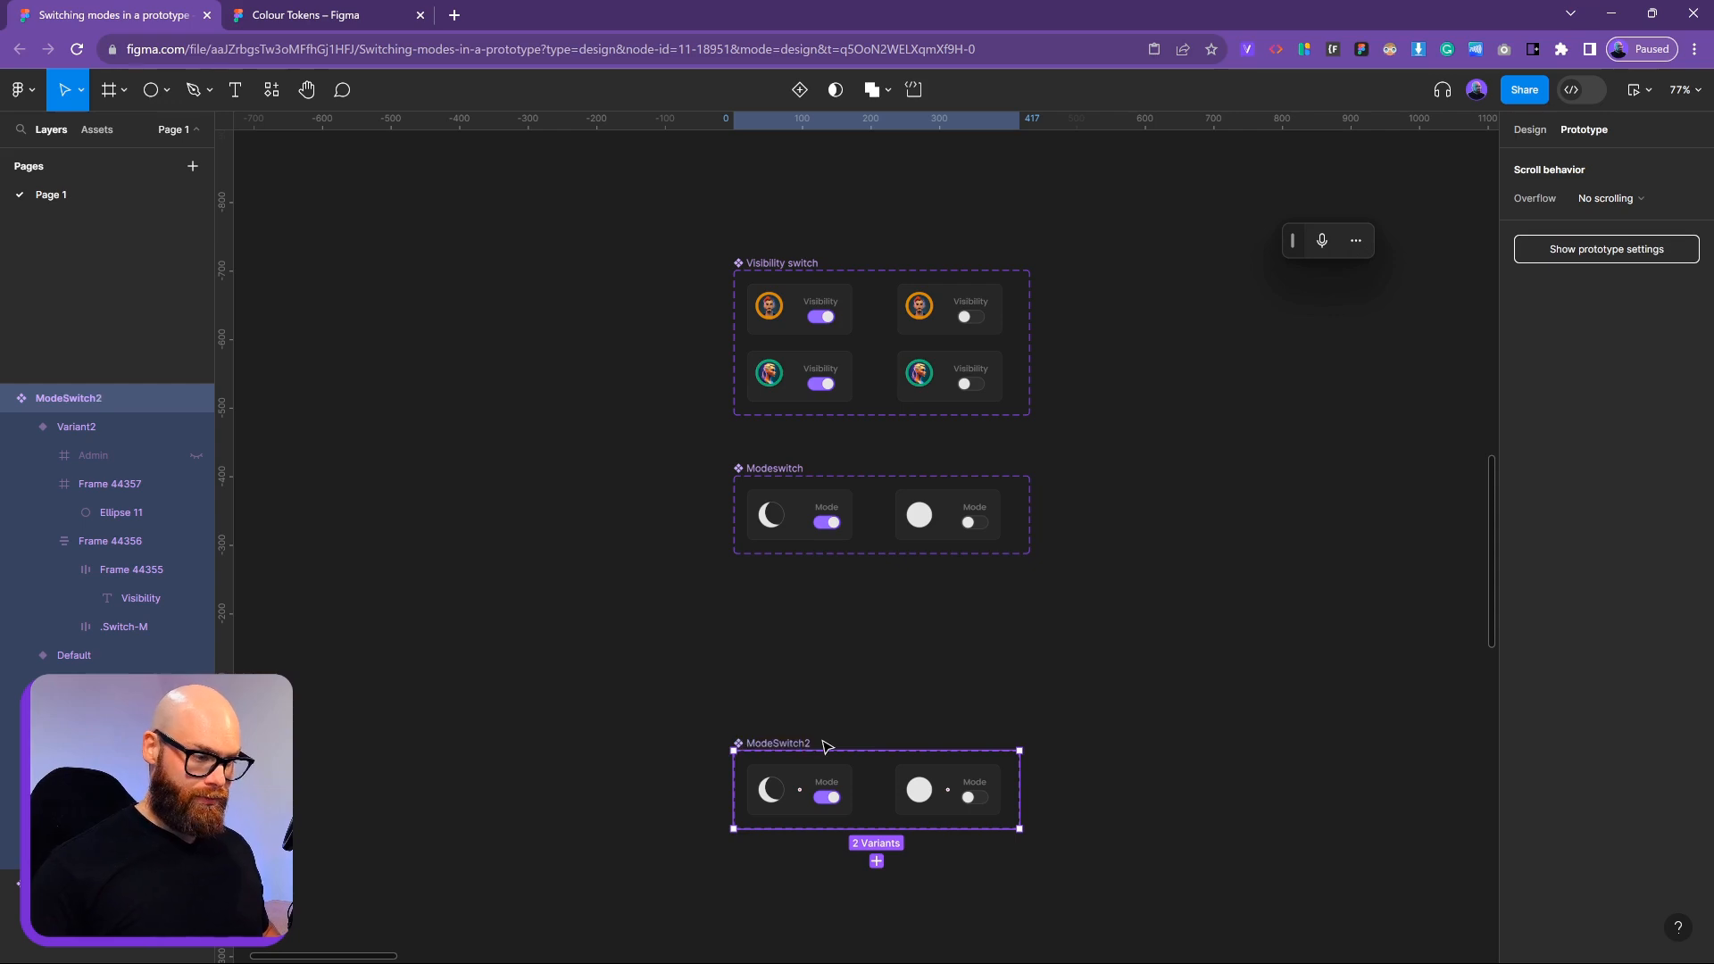
{"action": "key", "text": "shift+1"}
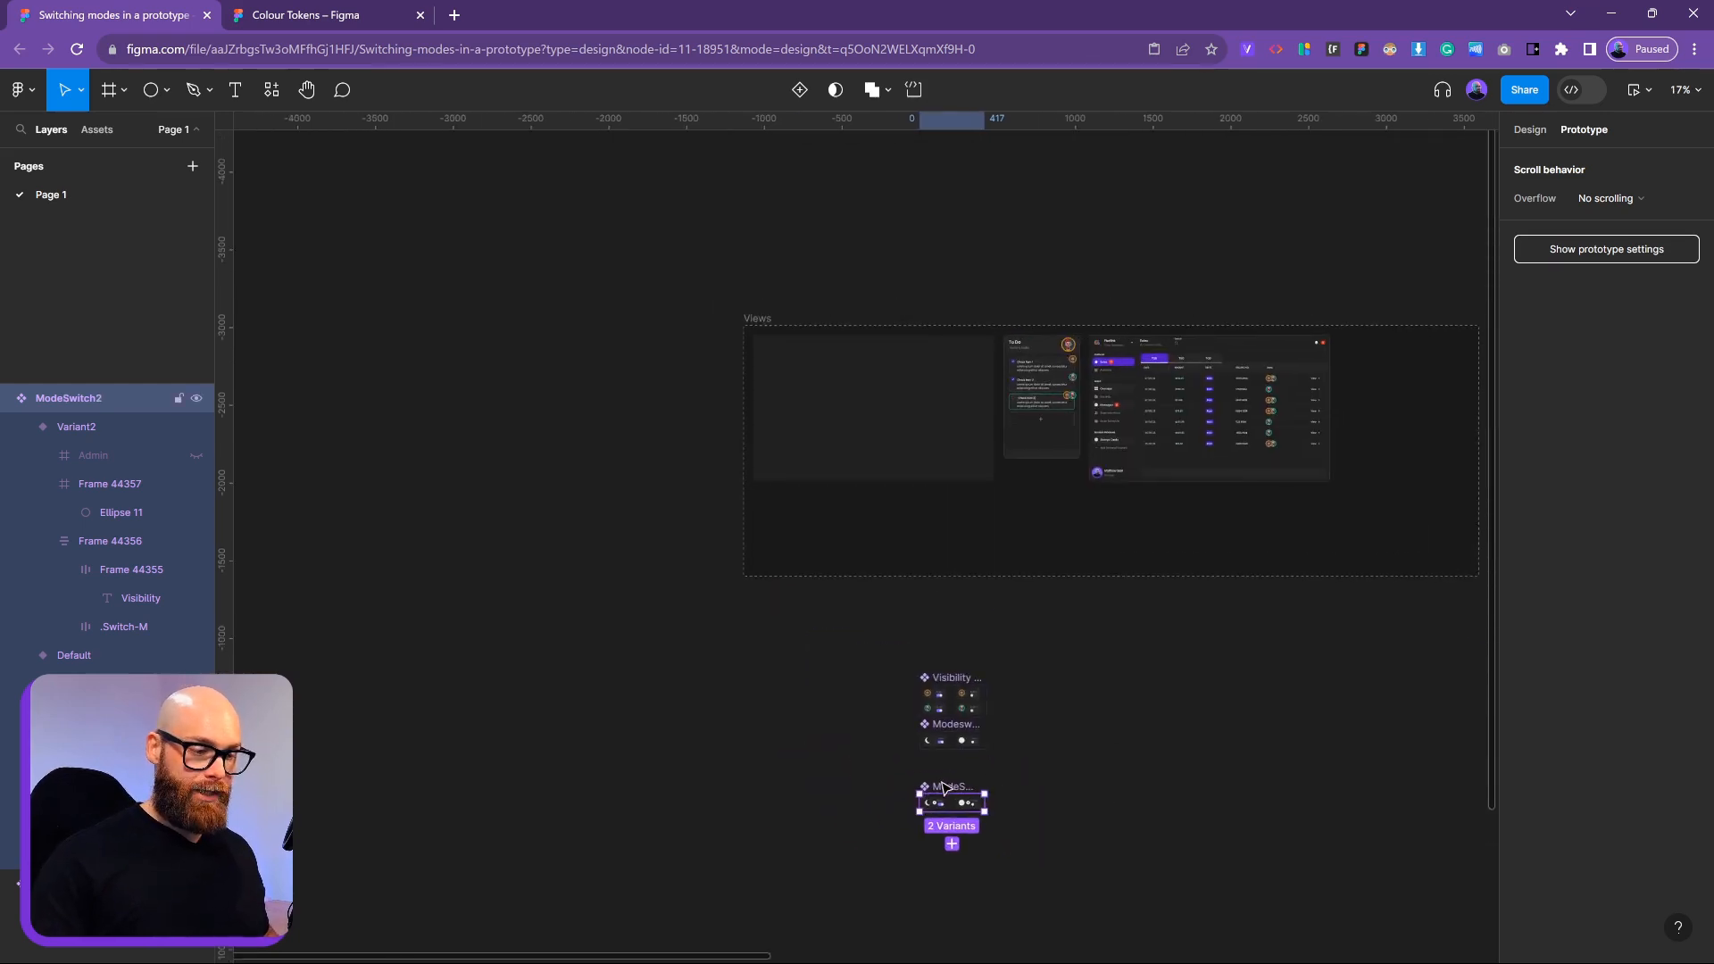
Move the ModeSwitch2 set to the canvas's upper left
{"action": "left_click_drag", "start_coordinate": [946, 788], "coordinate": [317, 217]}
{"action": "left_click", "coordinate": [879, 424]}
{"action": "left_click", "coordinate": [601, 363]}
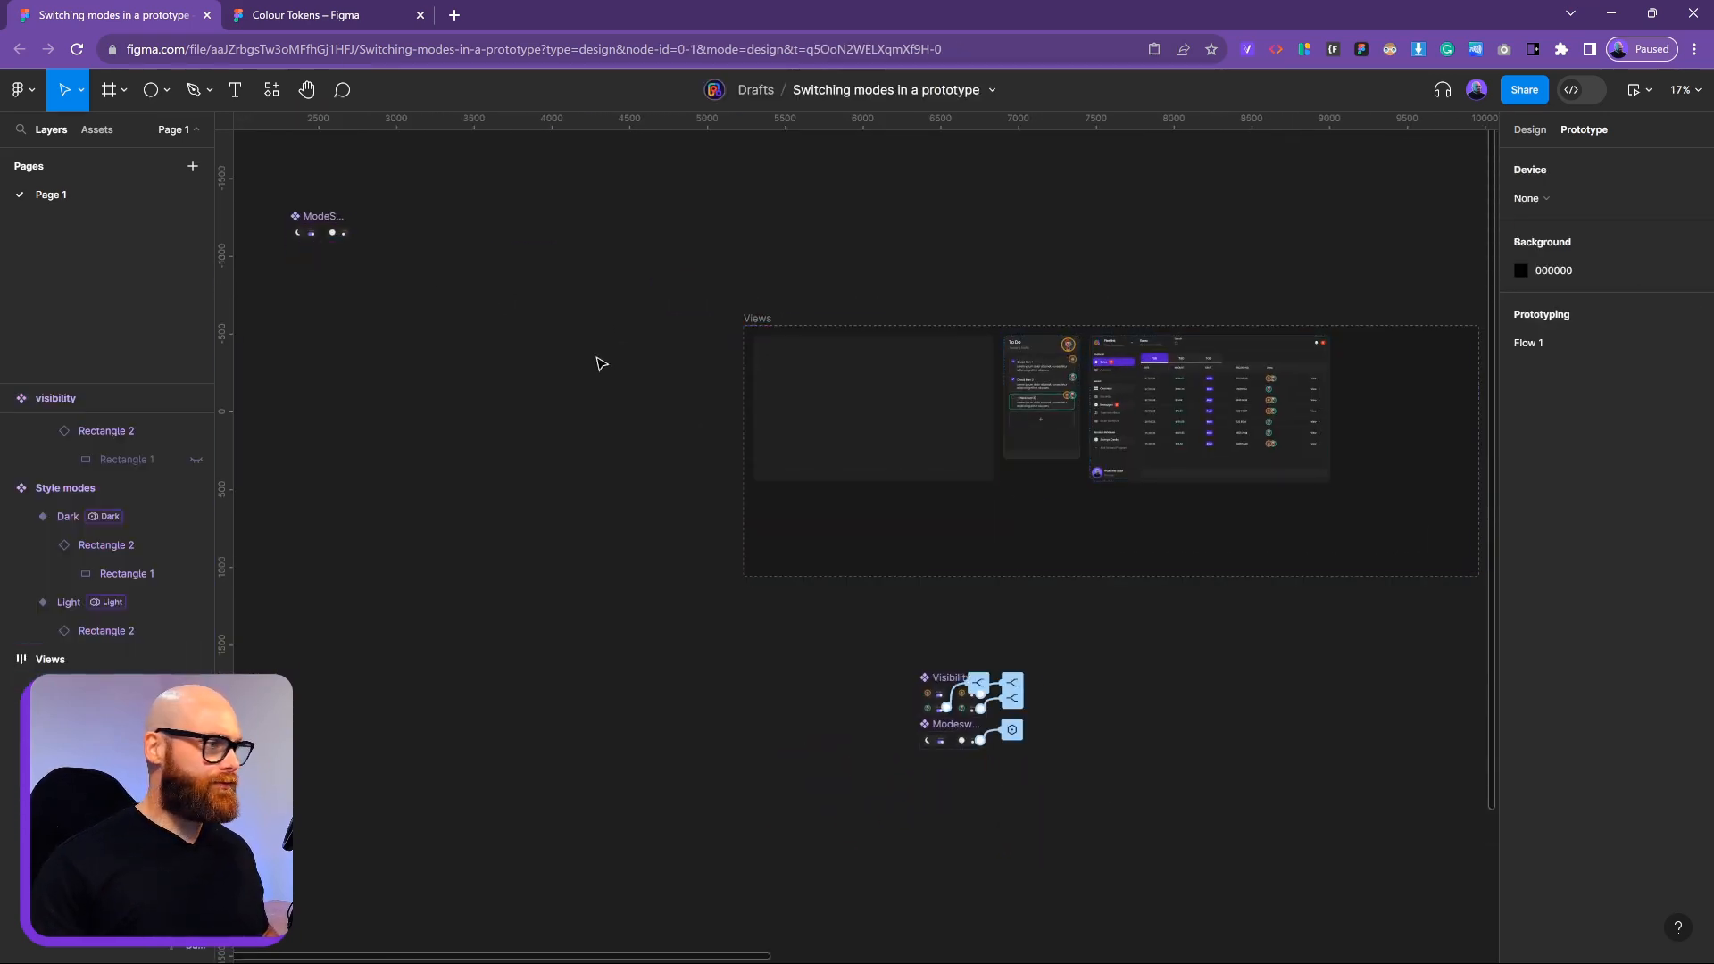
{"action": "left_click", "coordinate": [1160, 494]}
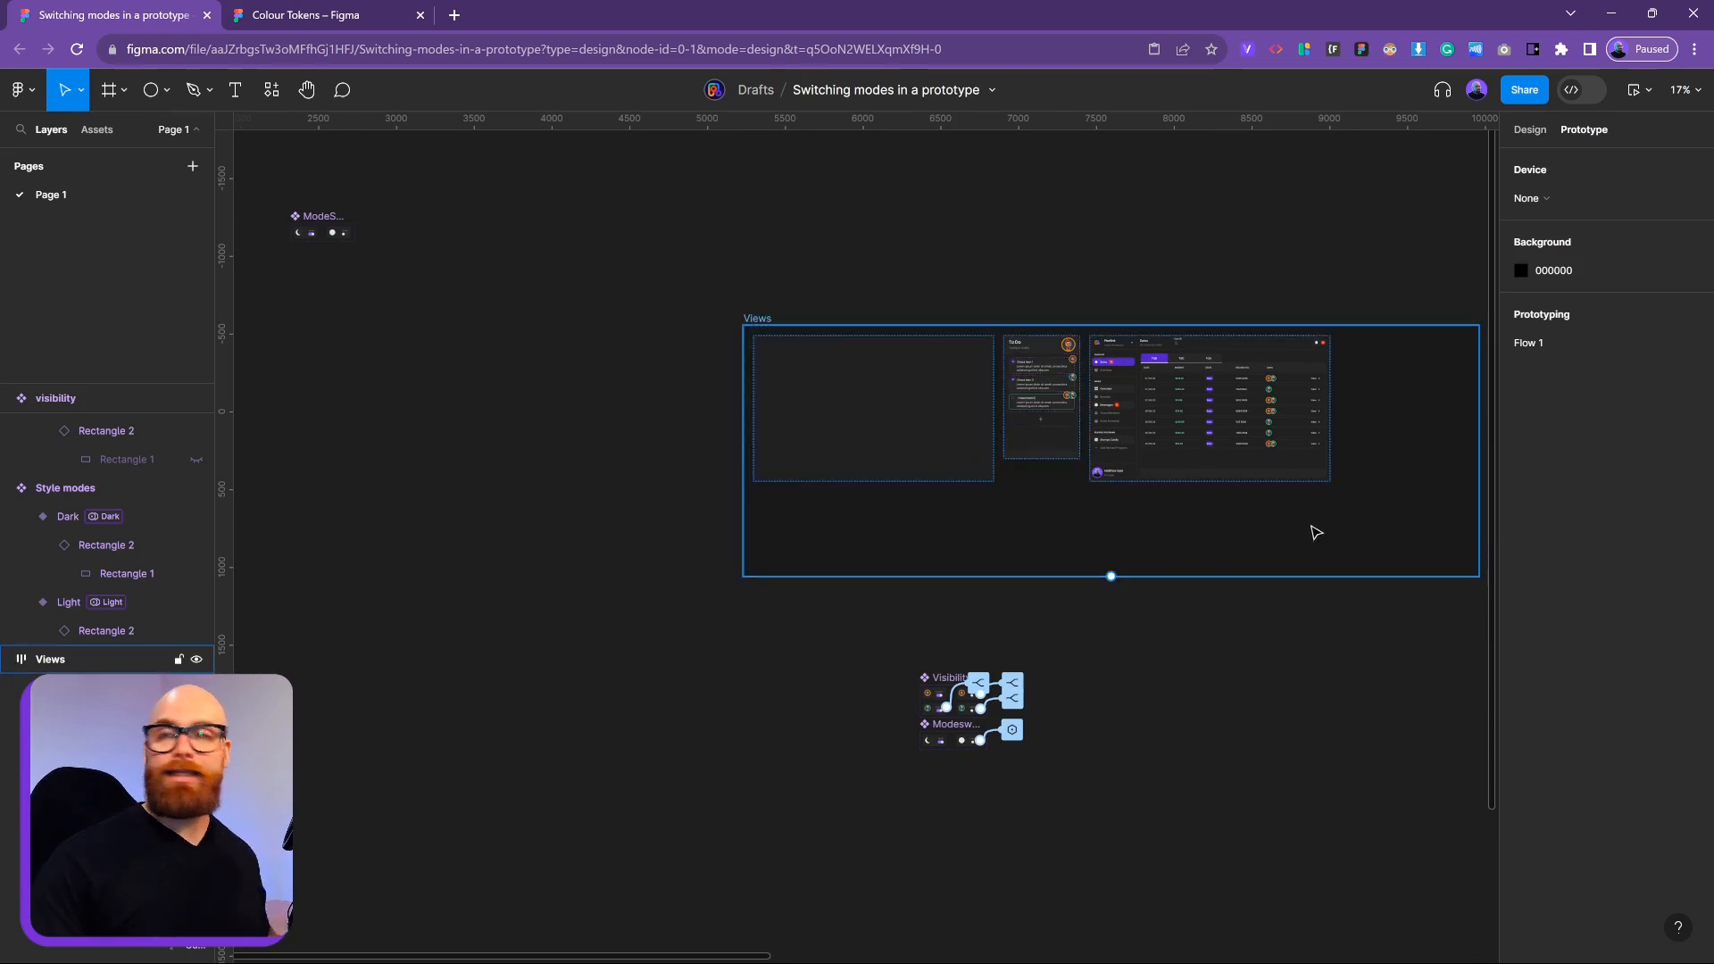
{"action": "left_click", "coordinate": [1384, 665]}
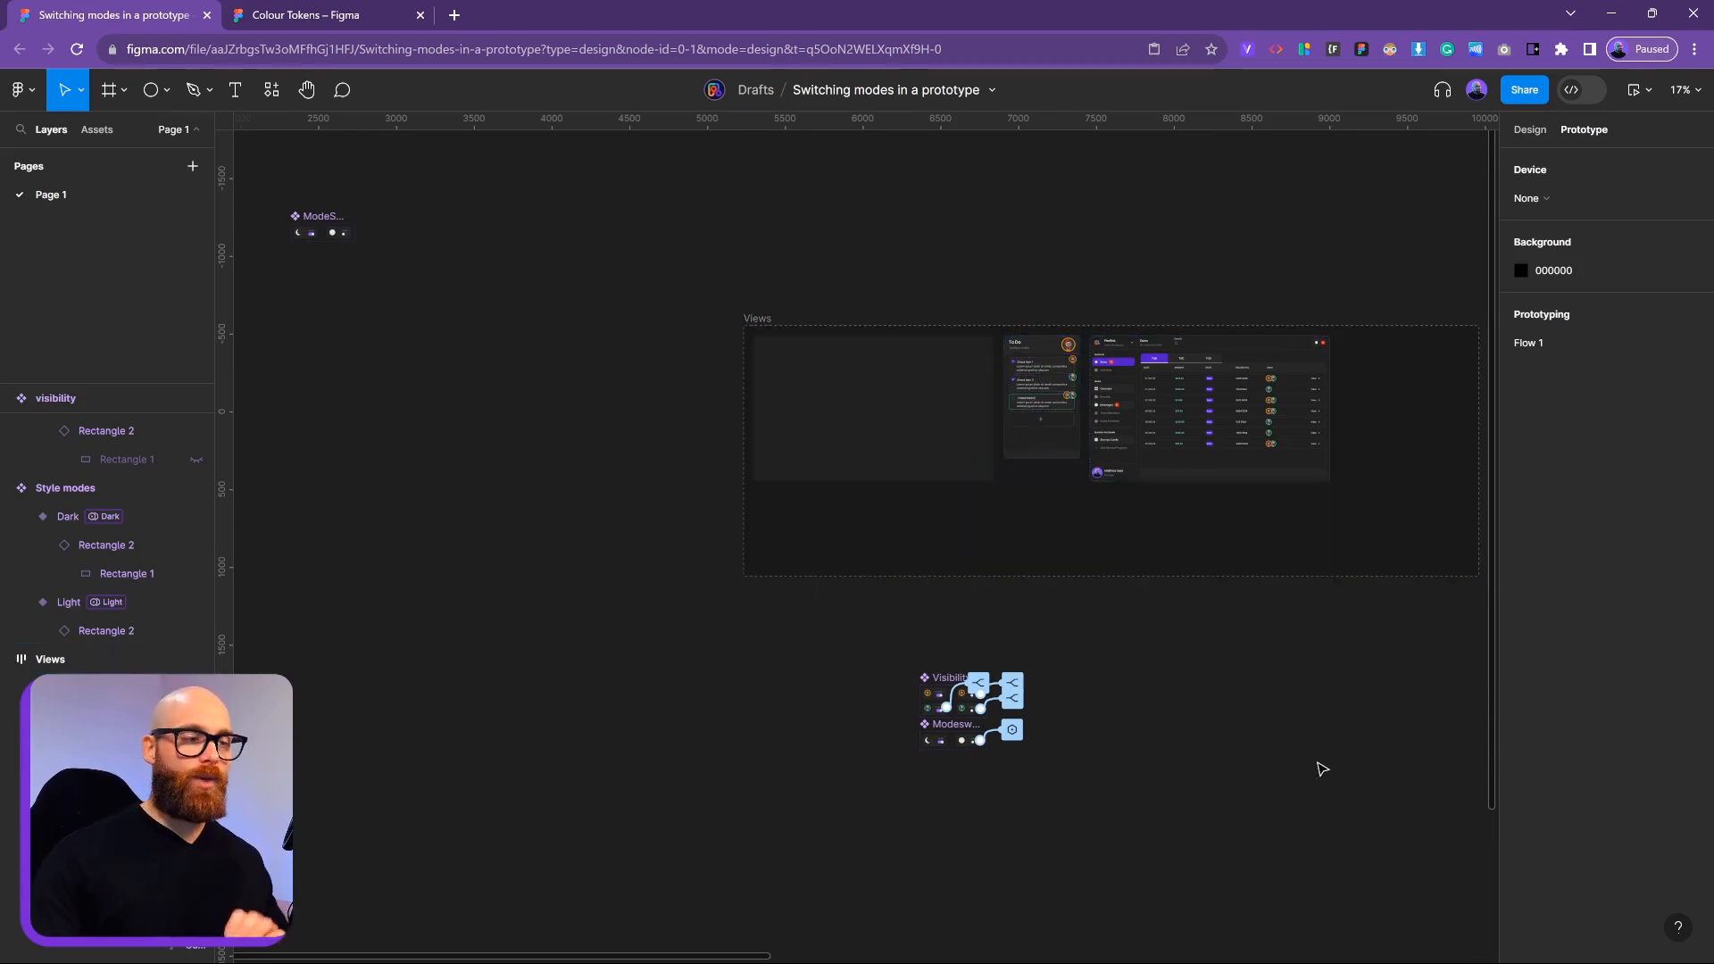
Pull the Slot, Mock and Dashboard frames out of Views to sit above it
{"action": "scroll", "coordinate": [1250, 714], "scroll_direction": "right", "scroll_amount": 5}
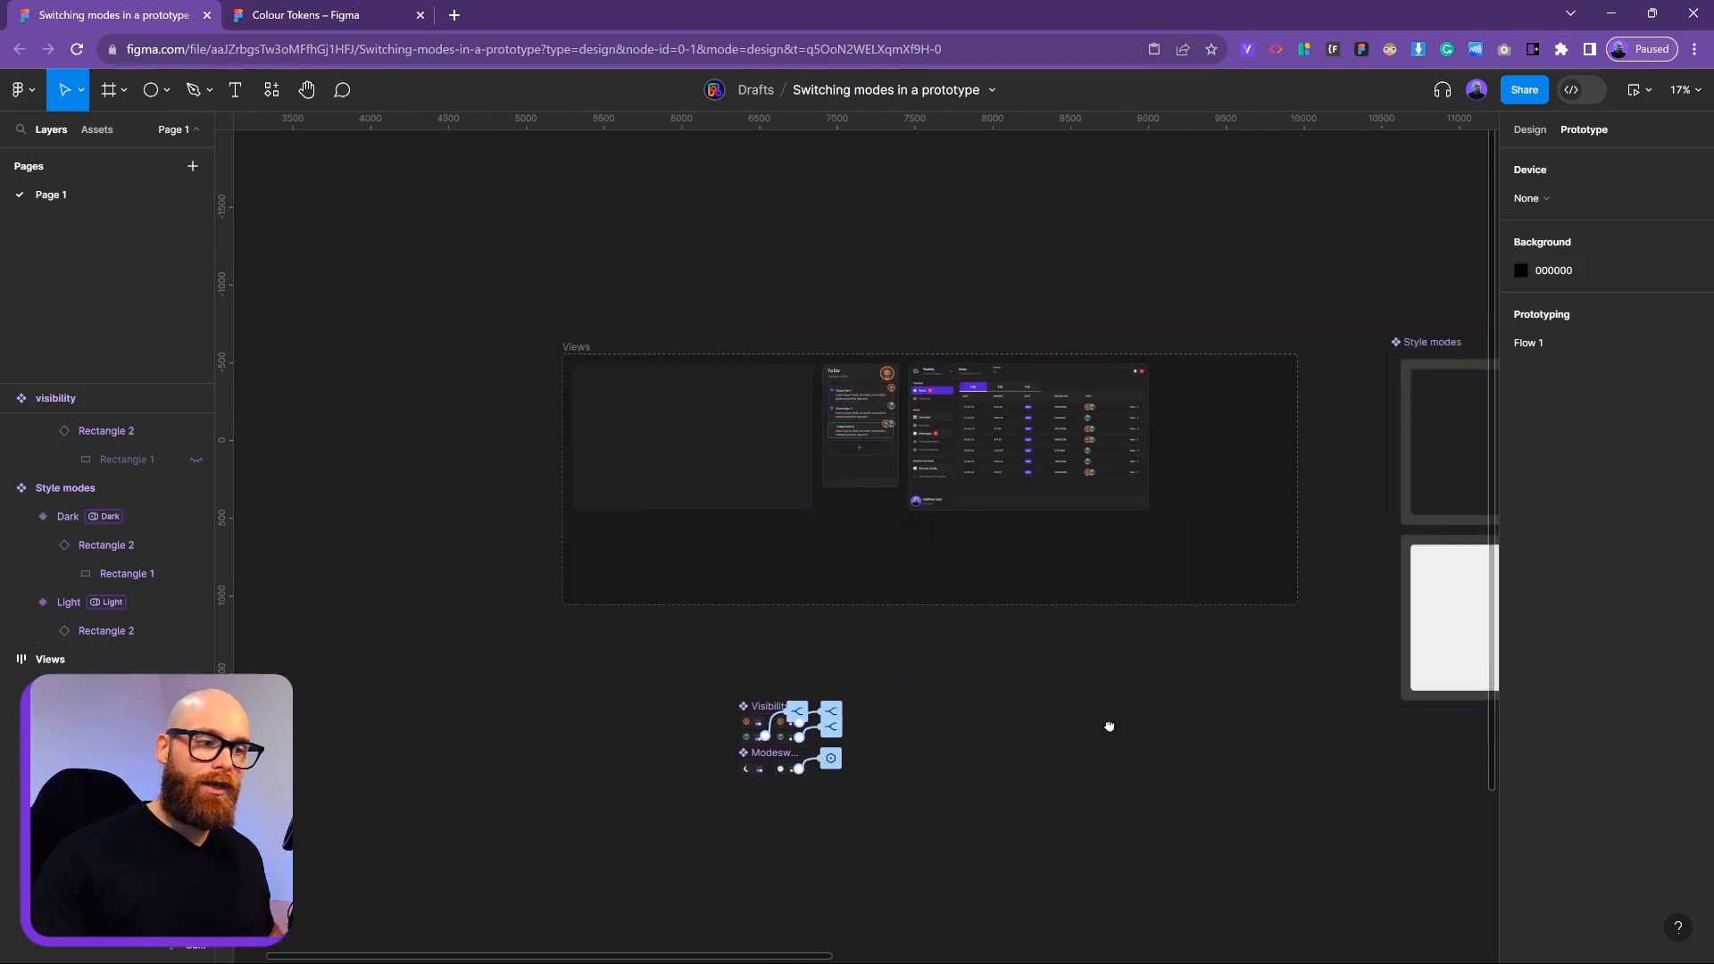
{"action": "left_click", "coordinate": [582, 440]}
{"action": "left_click", "coordinate": [717, 417]}
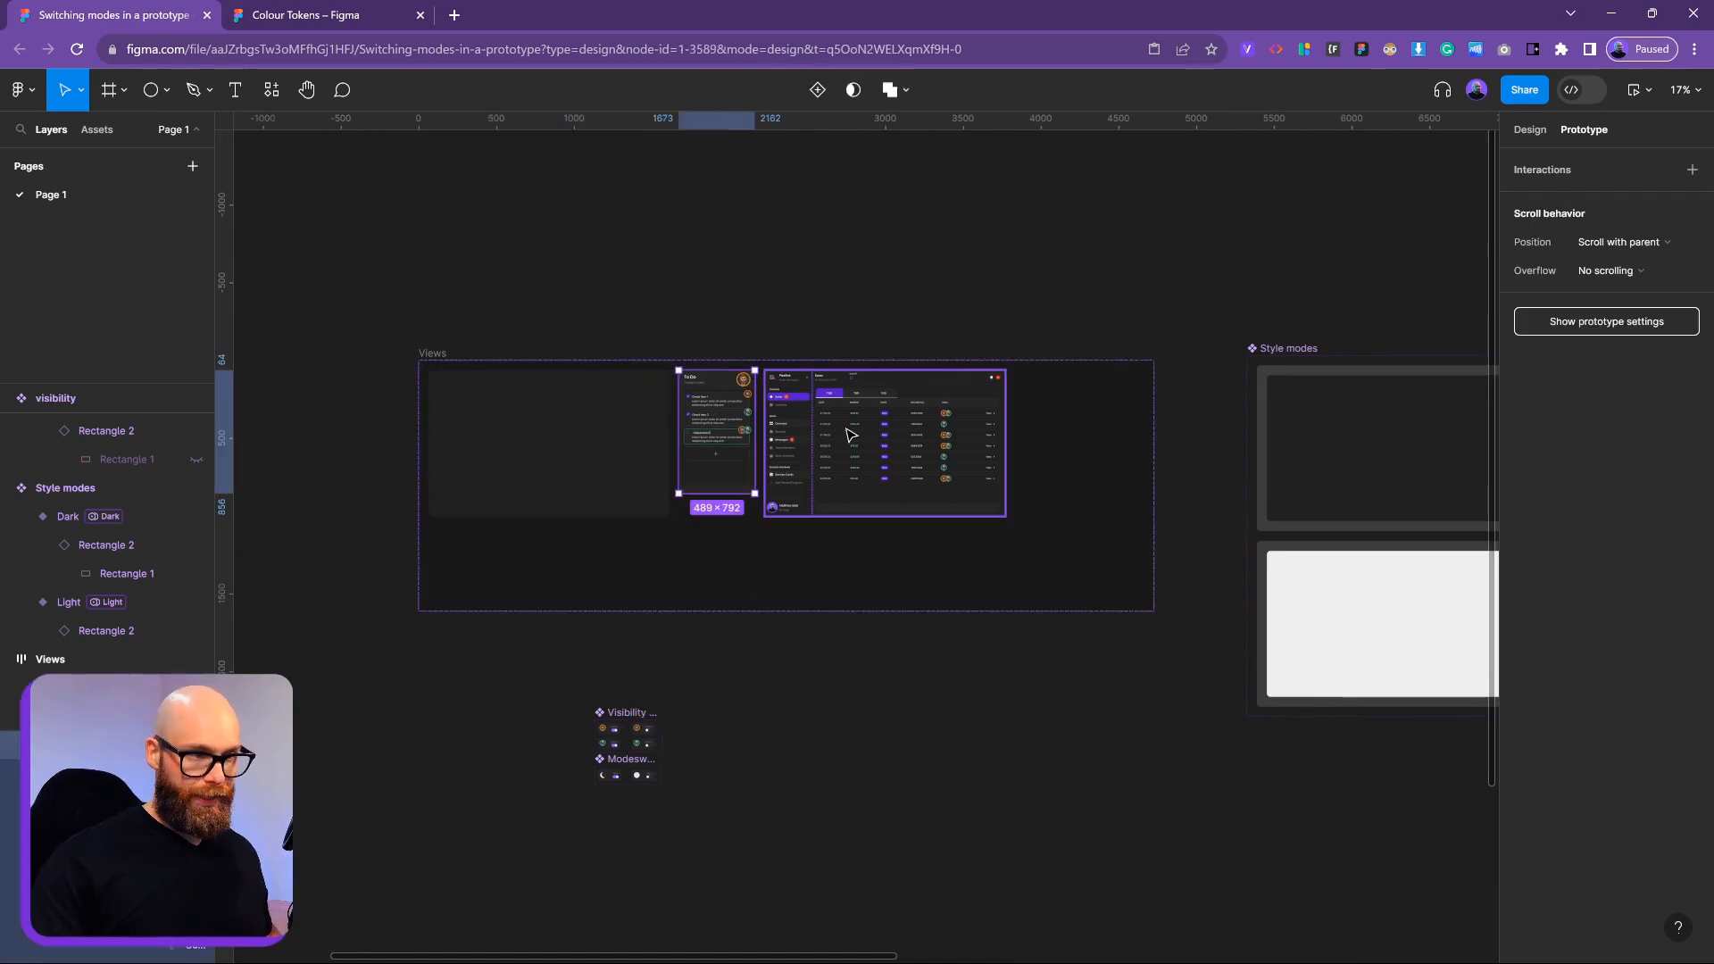
{"action": "key", "text": "ctrl+a"}
{"action": "left_click_drag", "start_coordinate": [910, 489], "coordinate": [1007, 456]}
Inspect the Slot, Mock and Dashboard components and view Slot's design properties
{"action": "left_click", "coordinate": [496, 282]}
{"action": "left_click", "coordinate": [531, 296]}
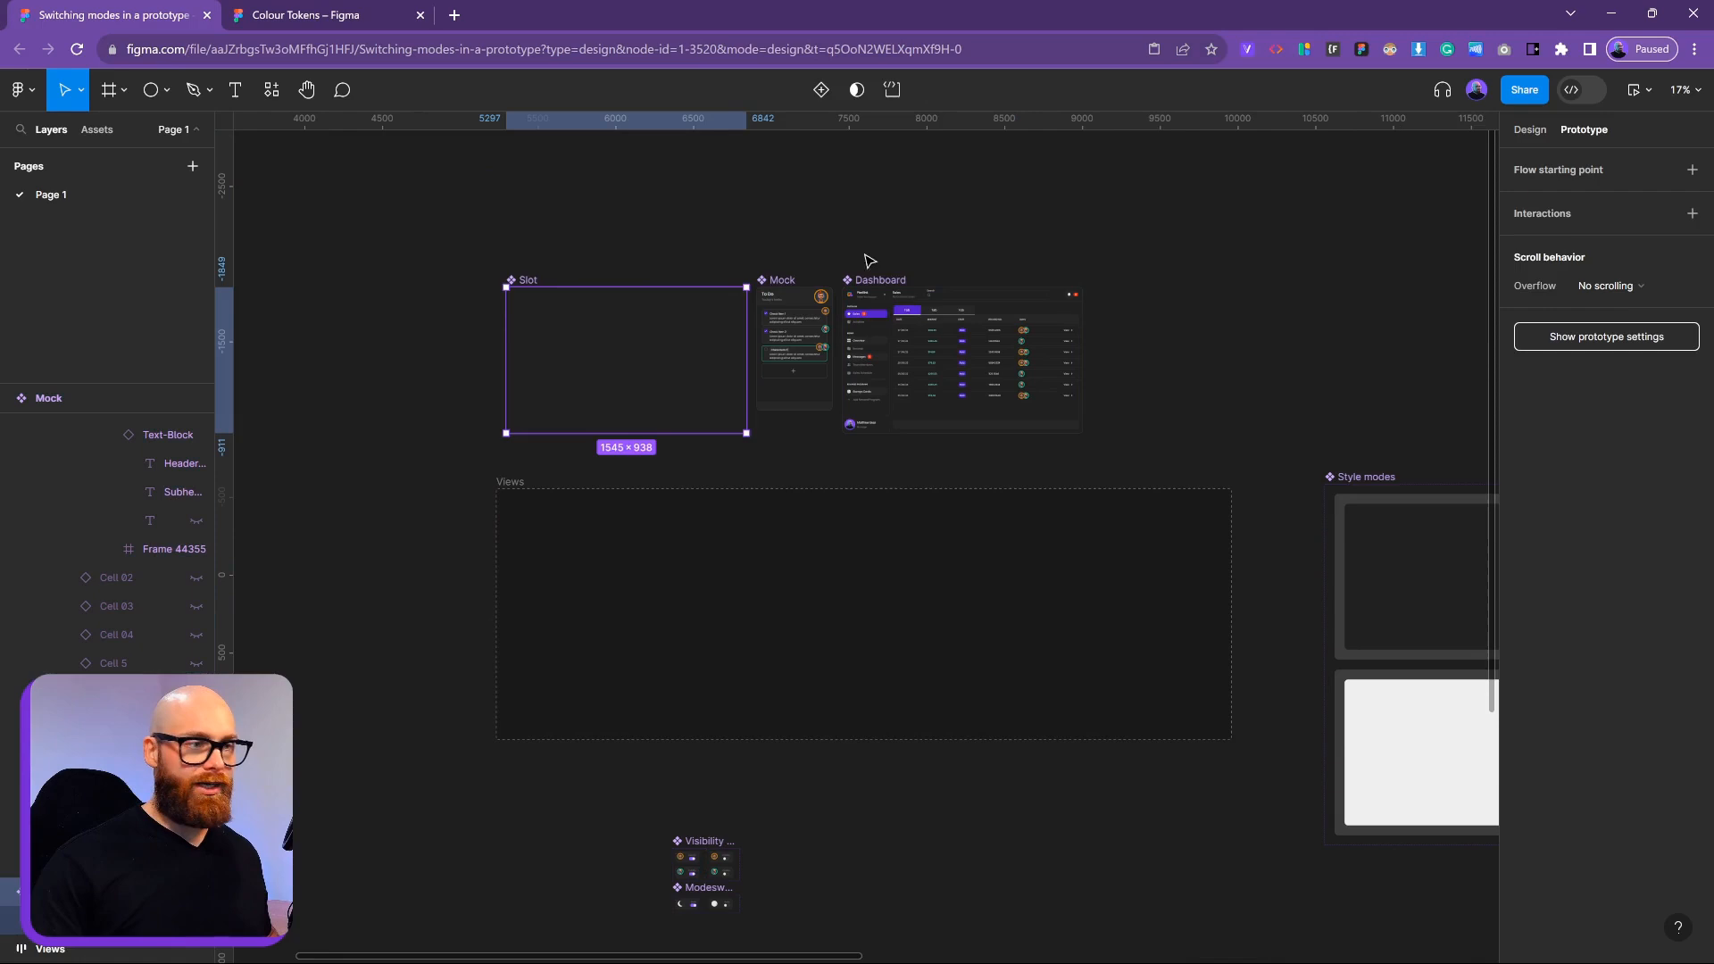
{"action": "left_click", "coordinate": [790, 280]}
{"action": "left_click", "coordinate": [897, 280]}
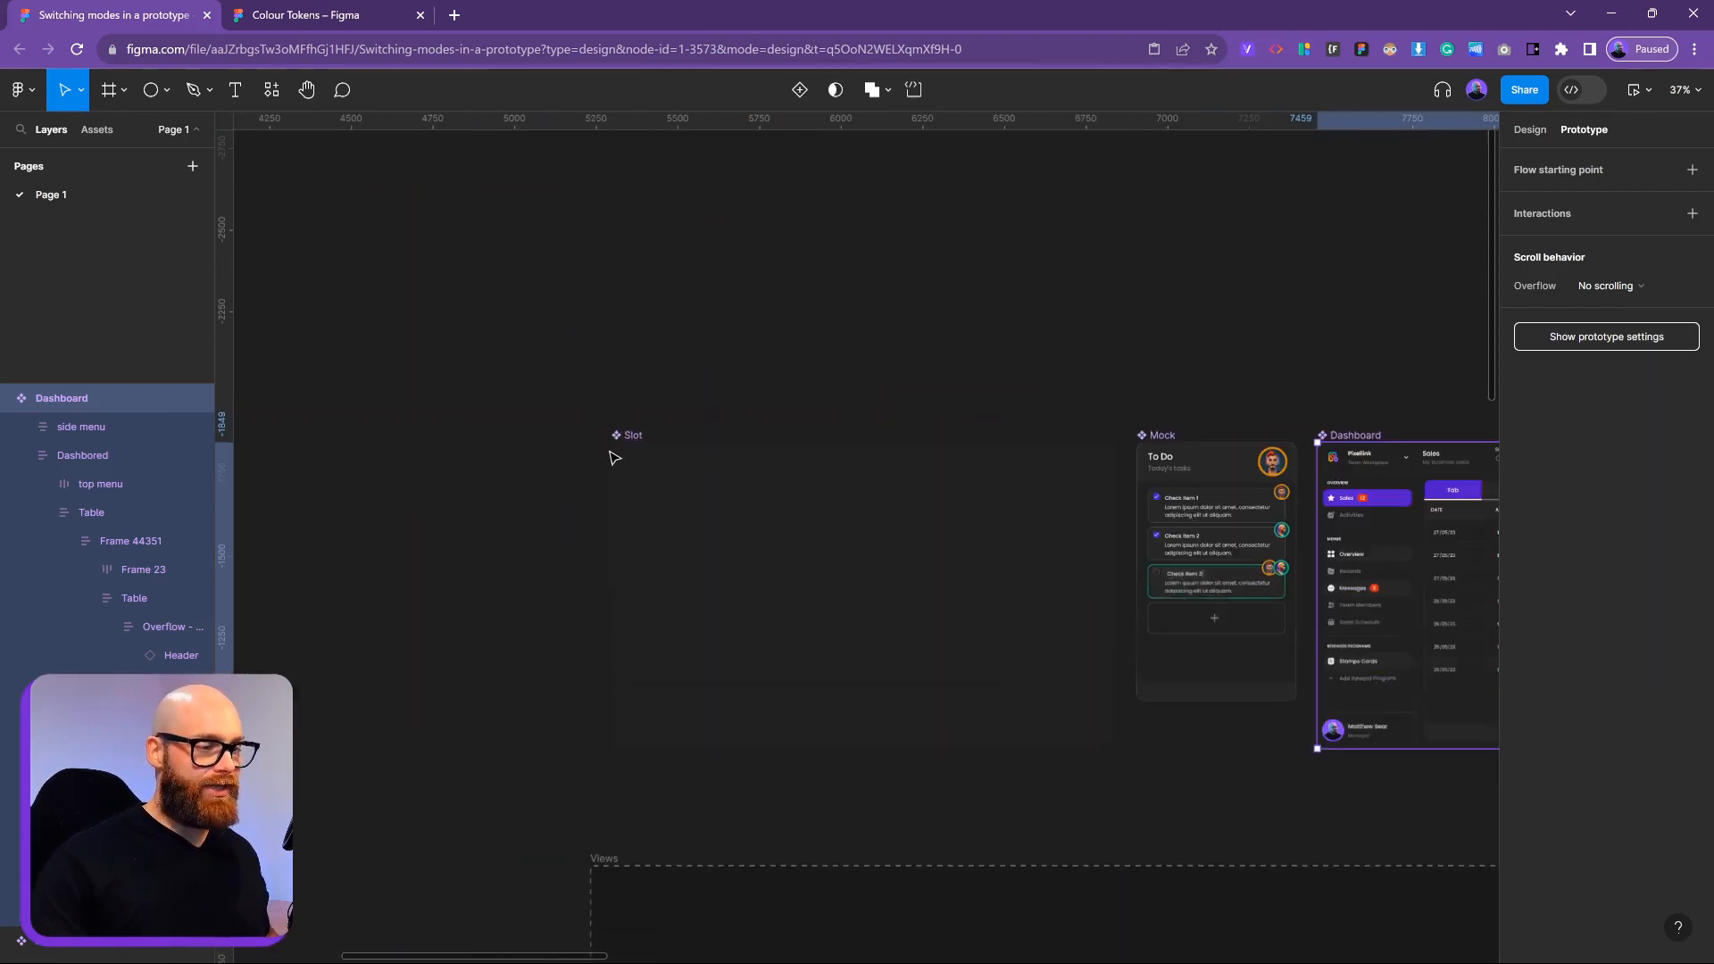
{"action": "left_click", "coordinate": [665, 464]}
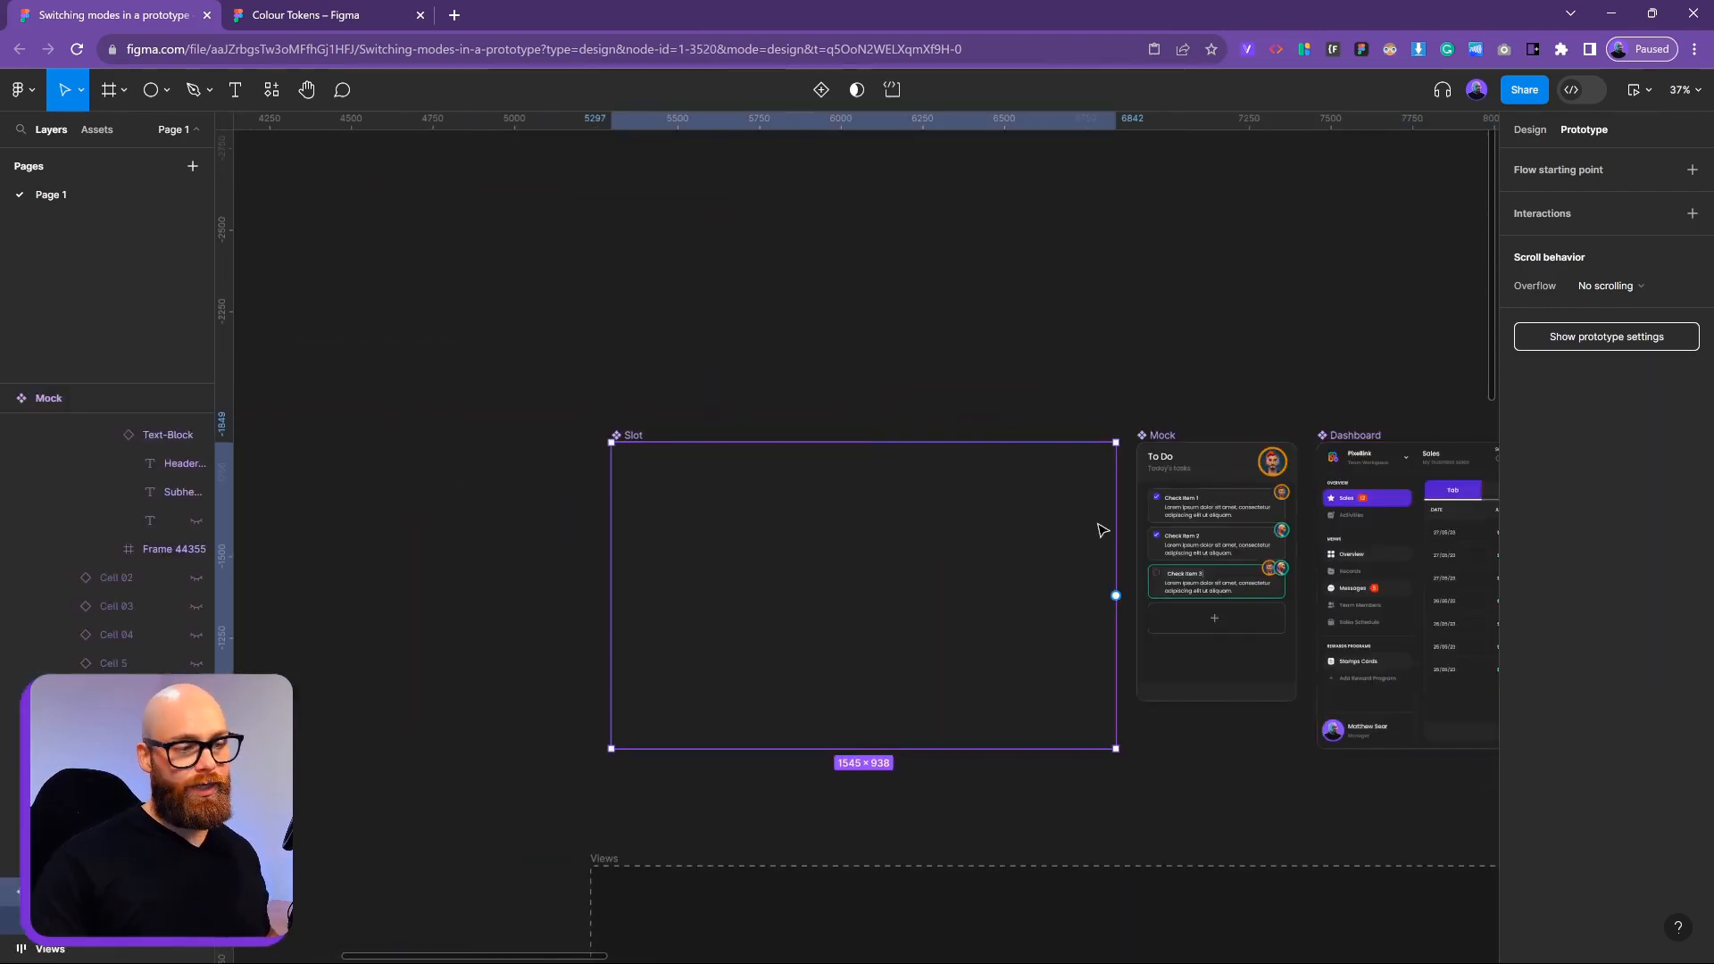
{"action": "left_click", "coordinate": [1530, 130]}
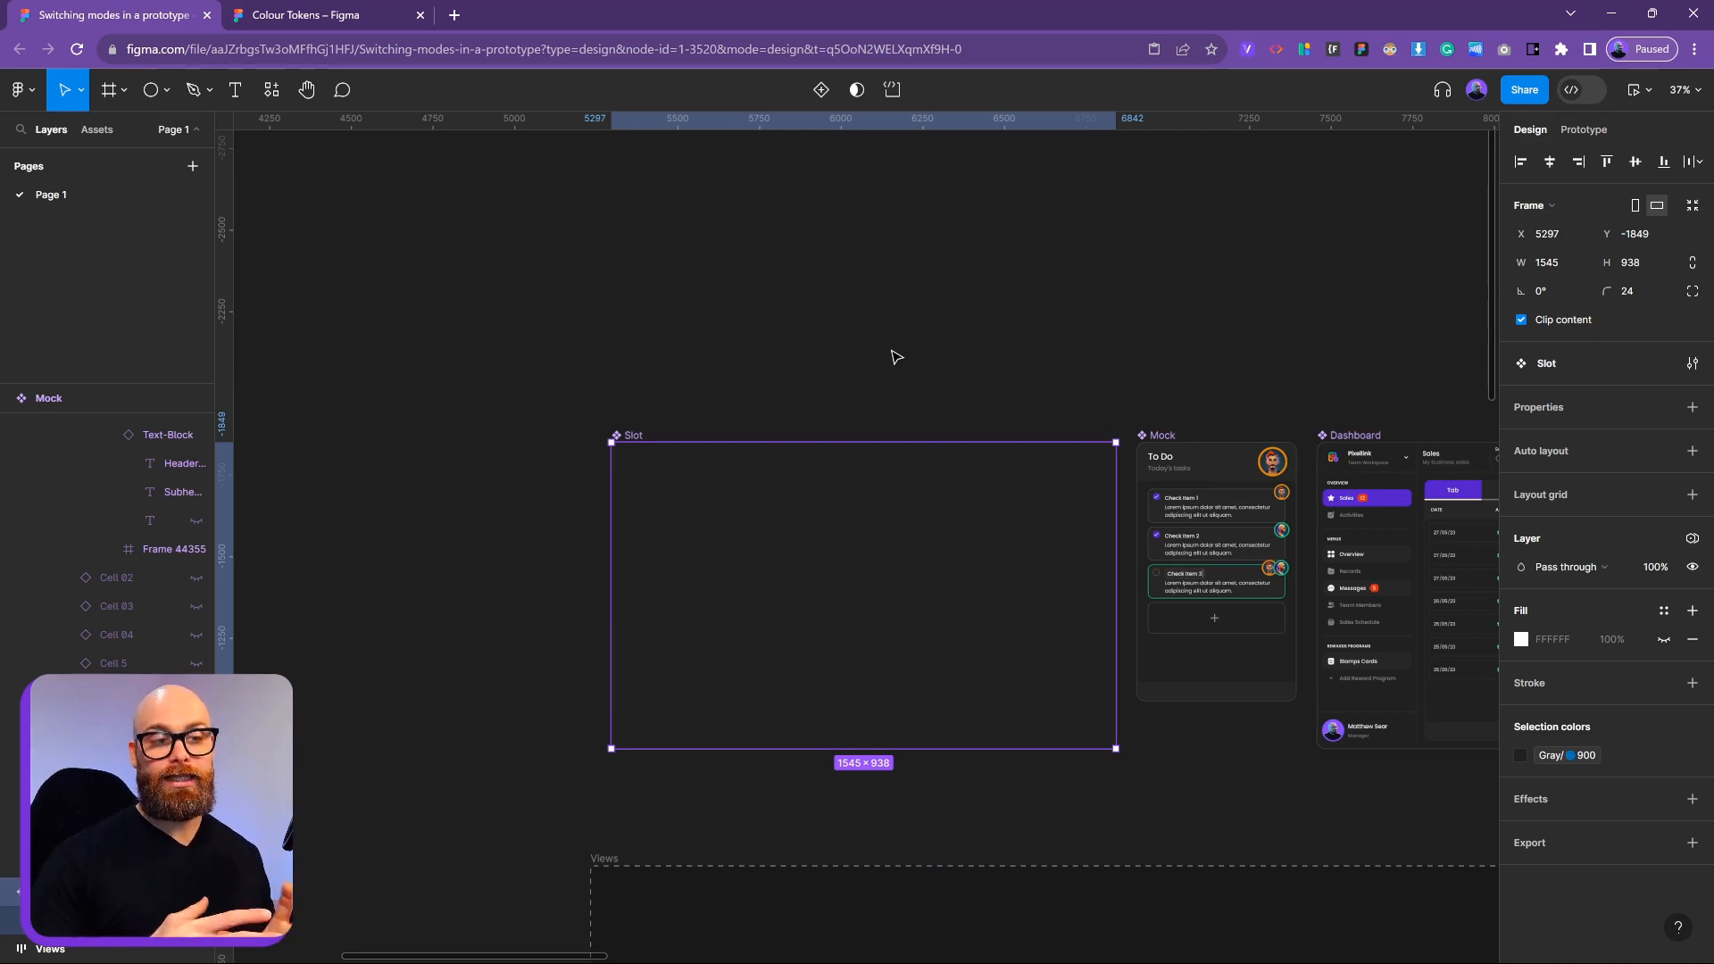
{"action": "scroll", "coordinate": [1209, 298], "scroll_direction": "right", "scroll_amount": 8}
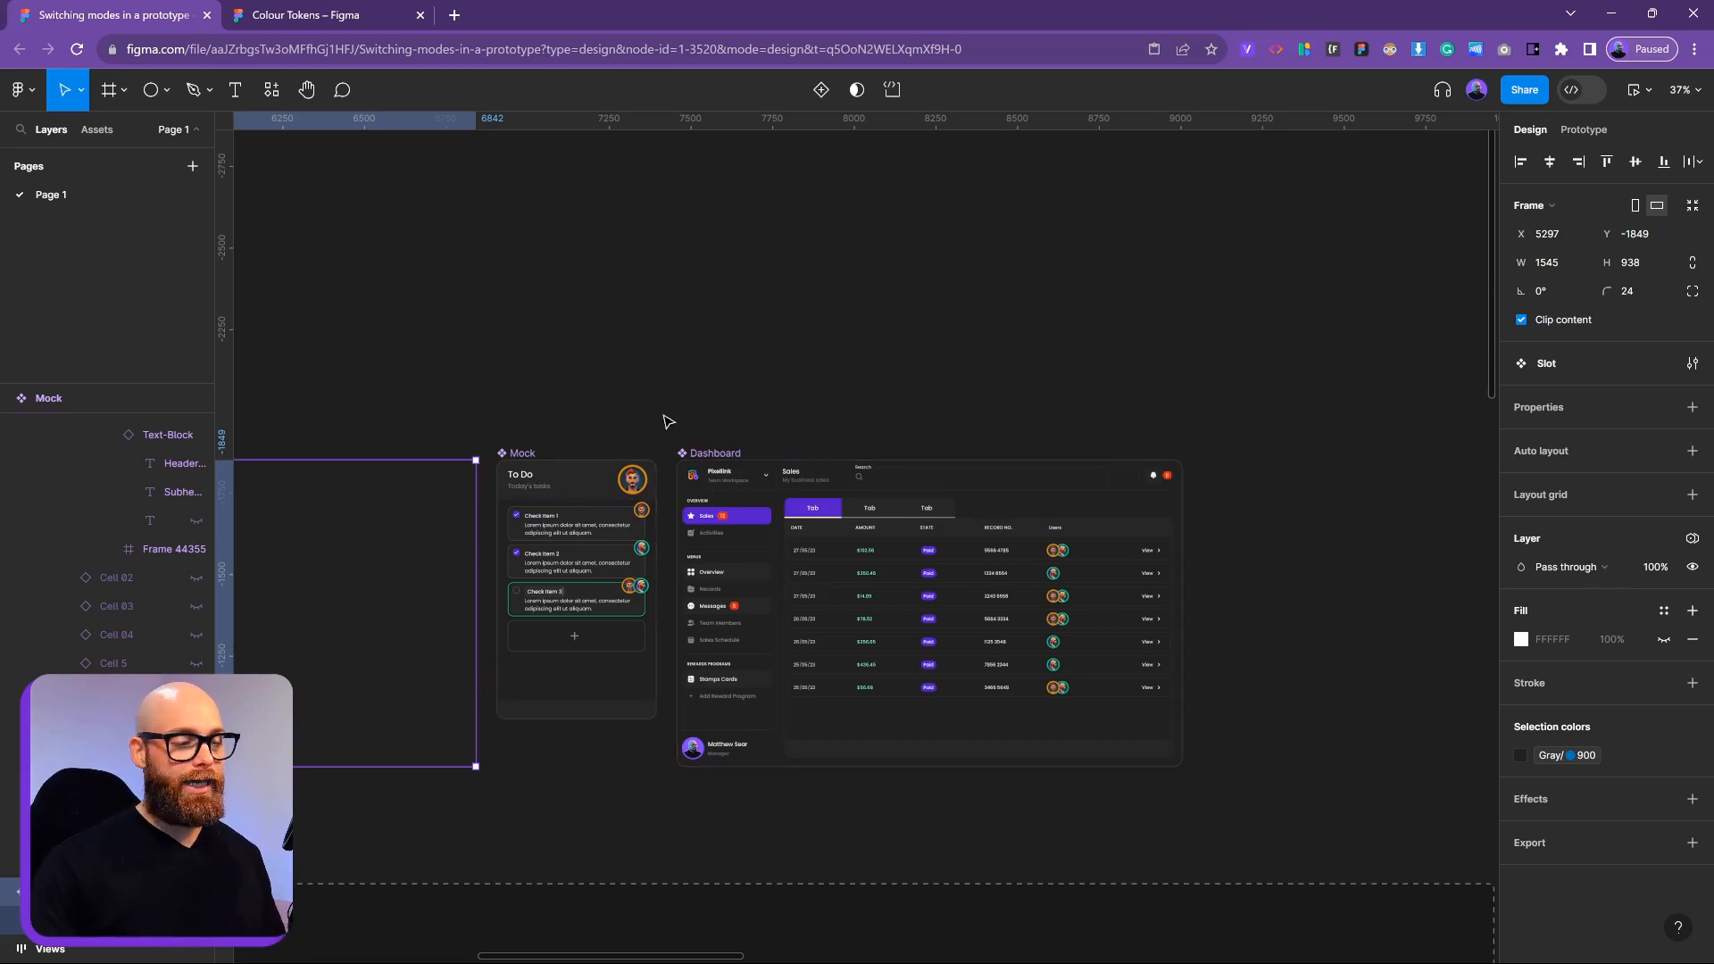
{"action": "left_click_drag", "start_coordinate": [730, 415], "coordinate": [1199, 248]}
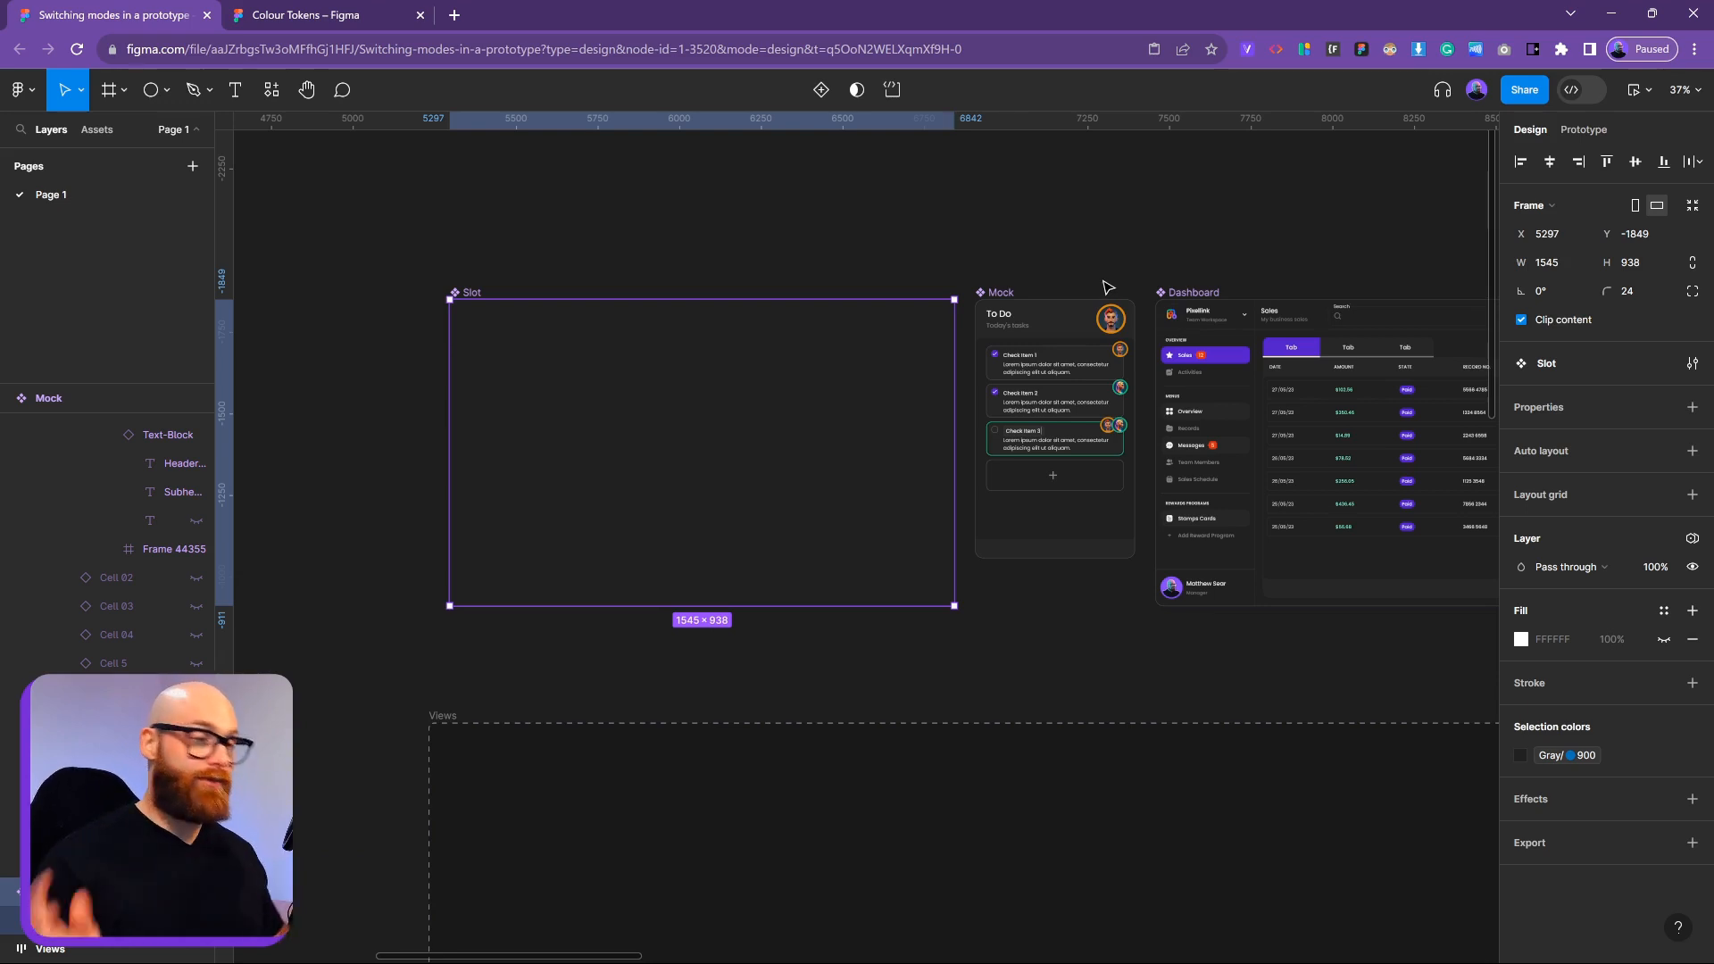
{"action": "scroll", "coordinate": [1107, 286], "scroll_direction": "down", "scroll_amount": 5}
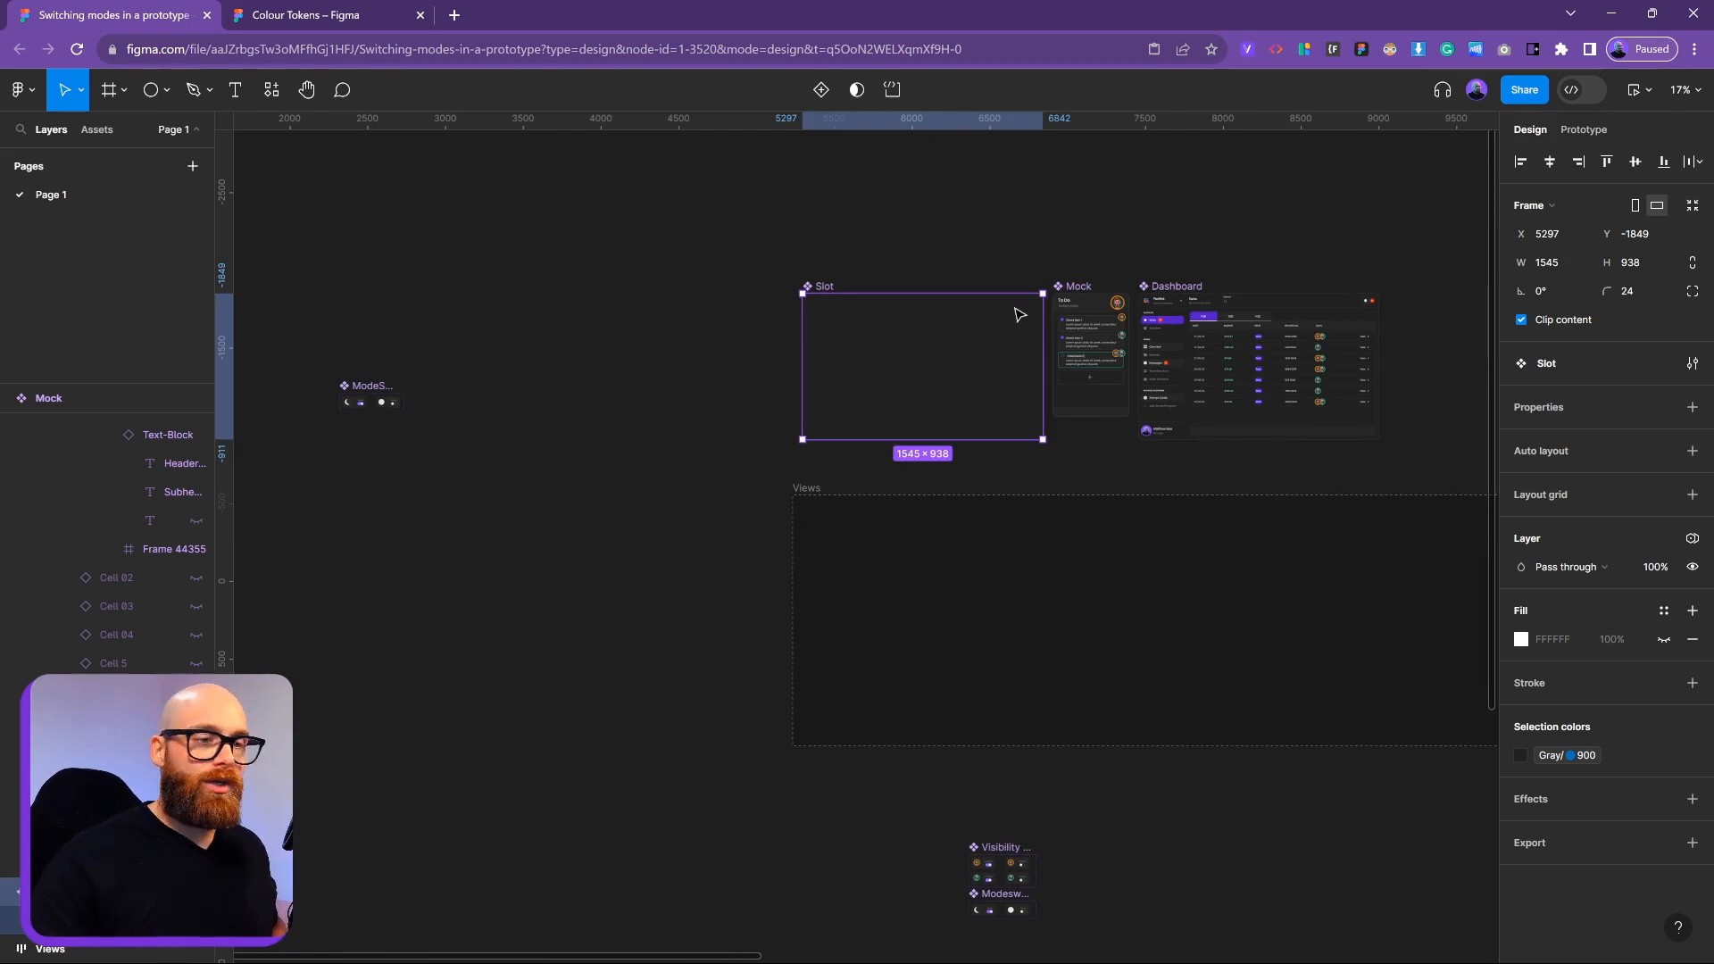
{"action": "scroll", "coordinate": [1081, 357], "scroll_direction": "right", "scroll_amount": 8}
{"action": "scroll", "coordinate": [1110, 322], "scroll_direction": "left", "scroll_amount": 4}
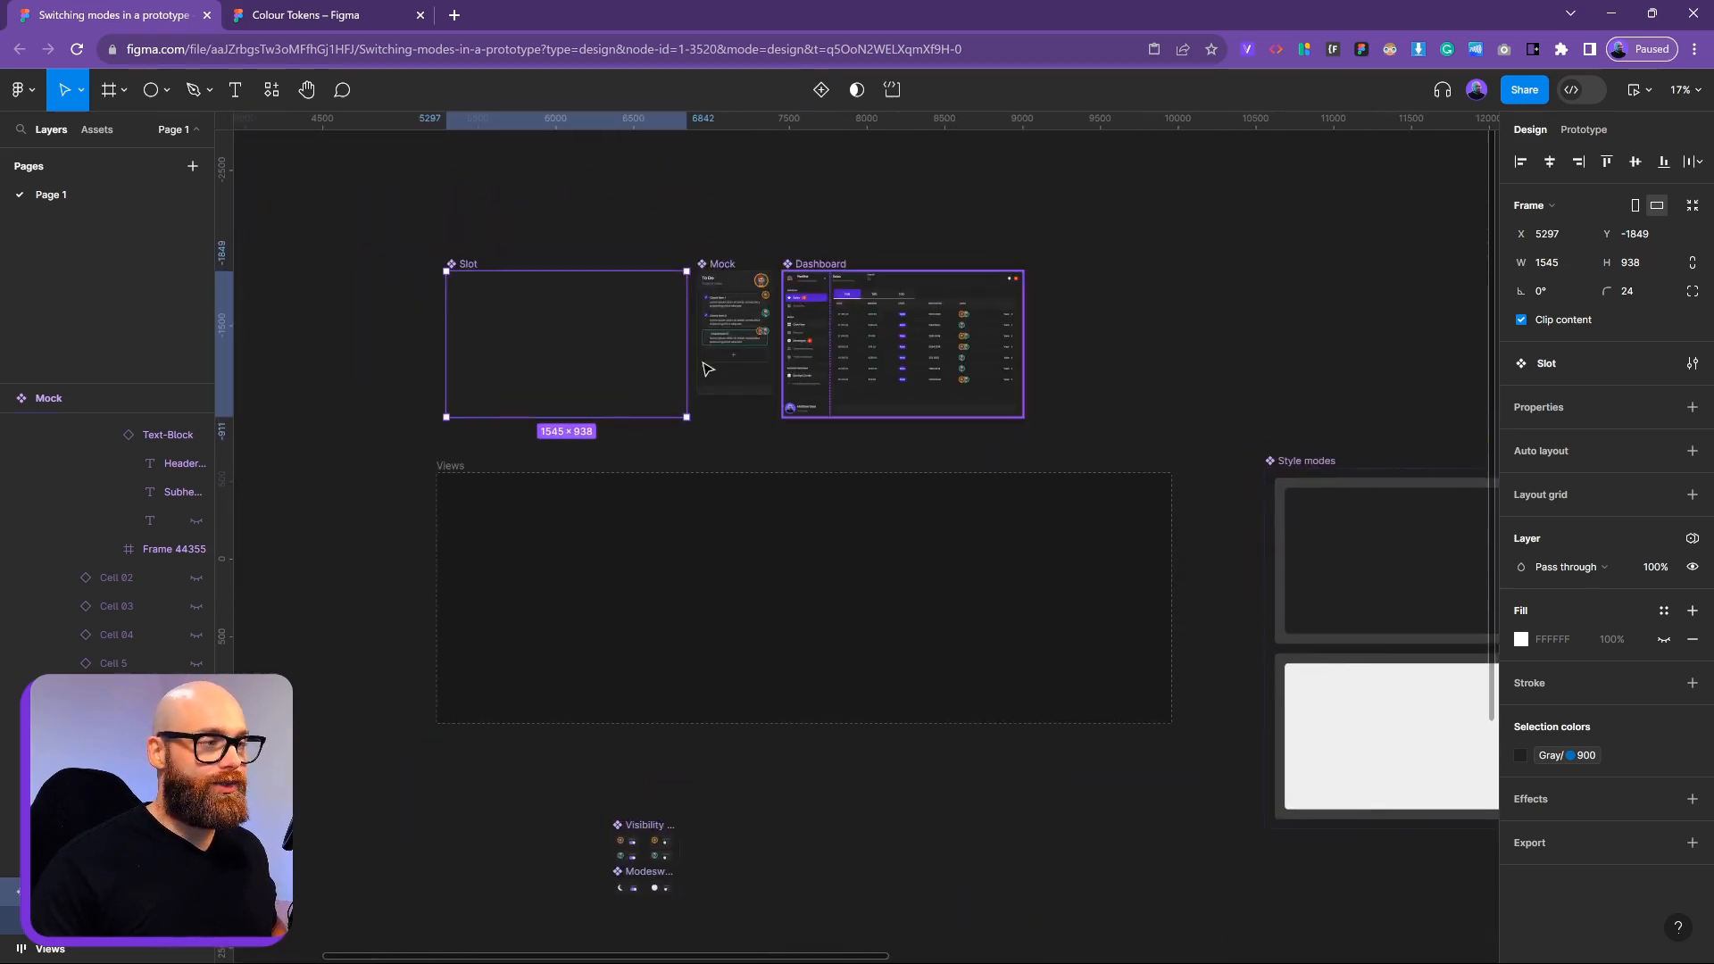
{"action": "scroll", "coordinate": [601, 451], "scroll_direction": "up", "scroll_amount": 5}
{"action": "scroll", "coordinate": [804, 313], "scroll_direction": "down", "scroll_amount": 3}
{"action": "scroll", "coordinate": [804, 313], "scroll_direction": "left", "scroll_amount": 3}
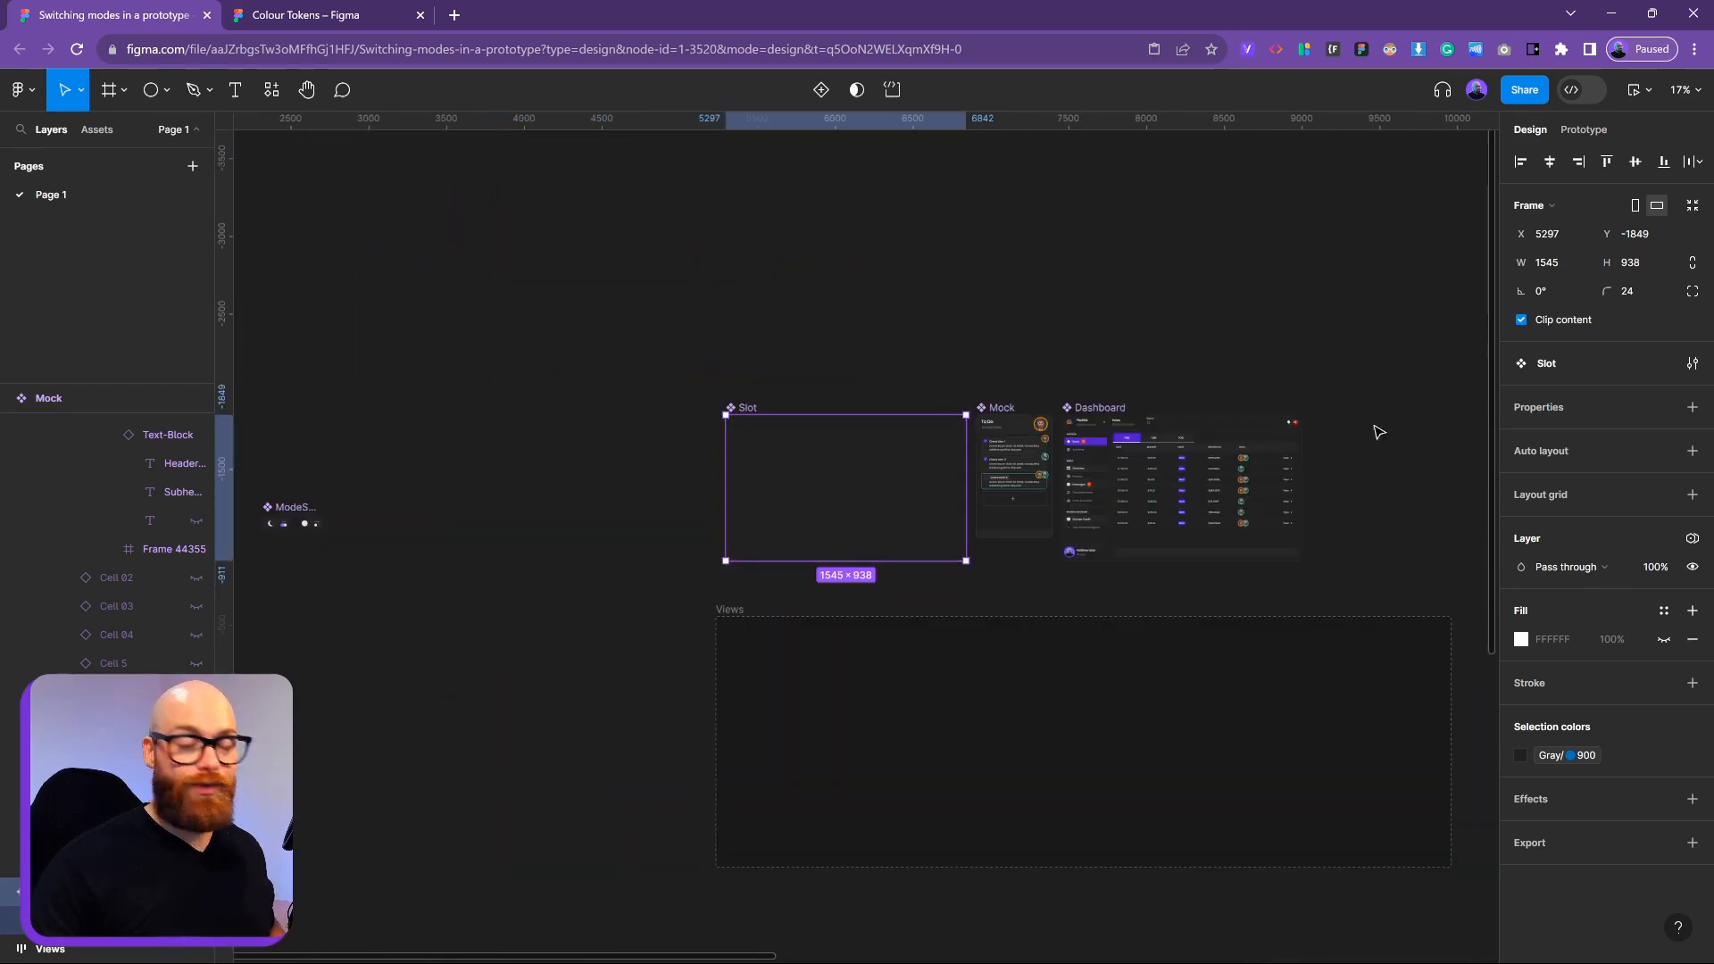
{"action": "scroll", "coordinate": [1374, 429], "scroll_direction": "right", "scroll_amount": 12}
{"action": "scroll", "coordinate": [1374, 429], "scroll_direction": "down", "scroll_amount": 3}
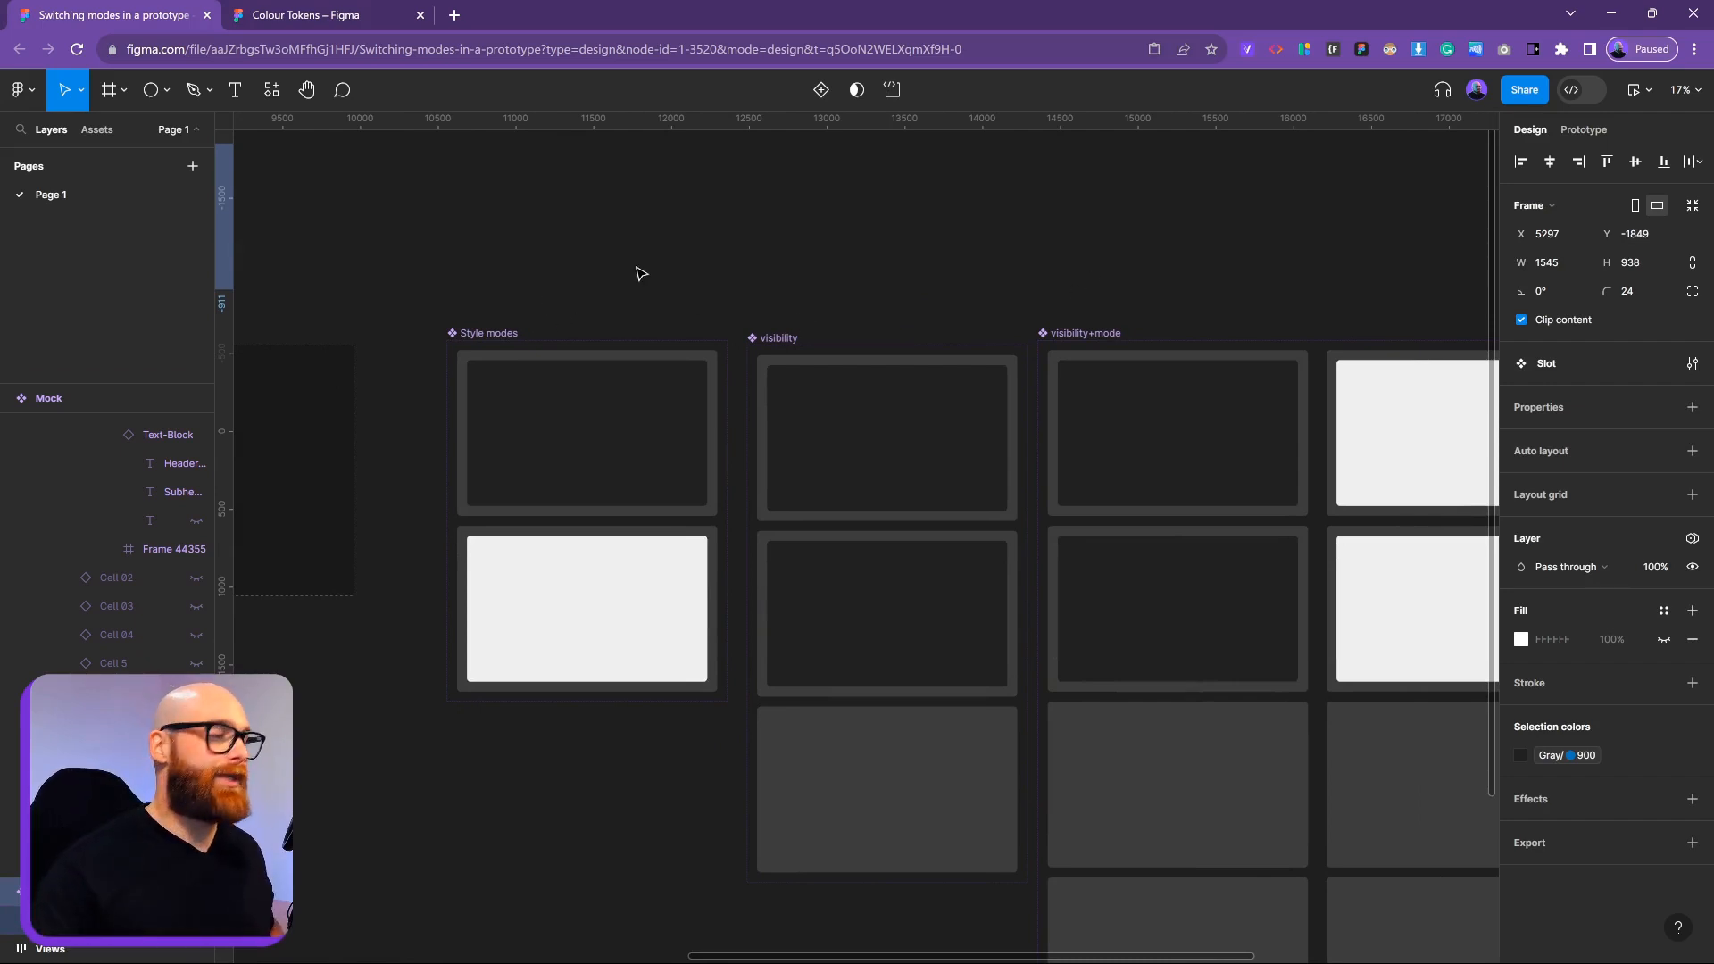
{"action": "left_click", "coordinate": [497, 333]}
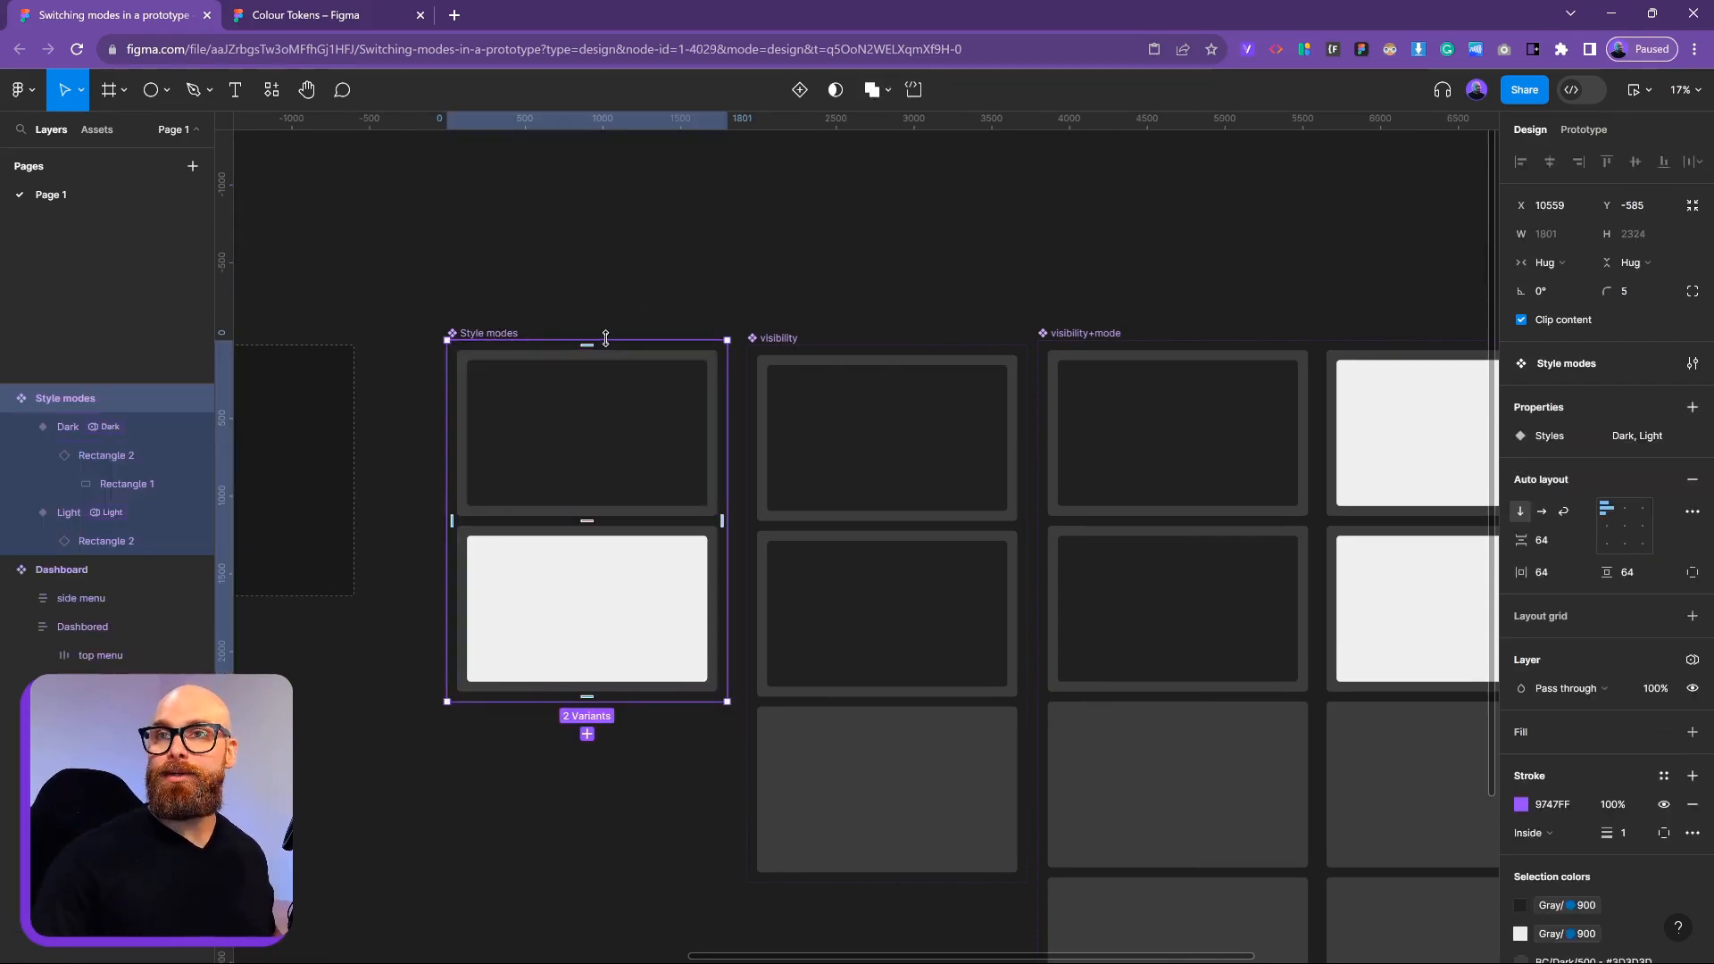
{"action": "scroll", "coordinate": [571, 393], "scroll_direction": "up", "scroll_amount": 3}
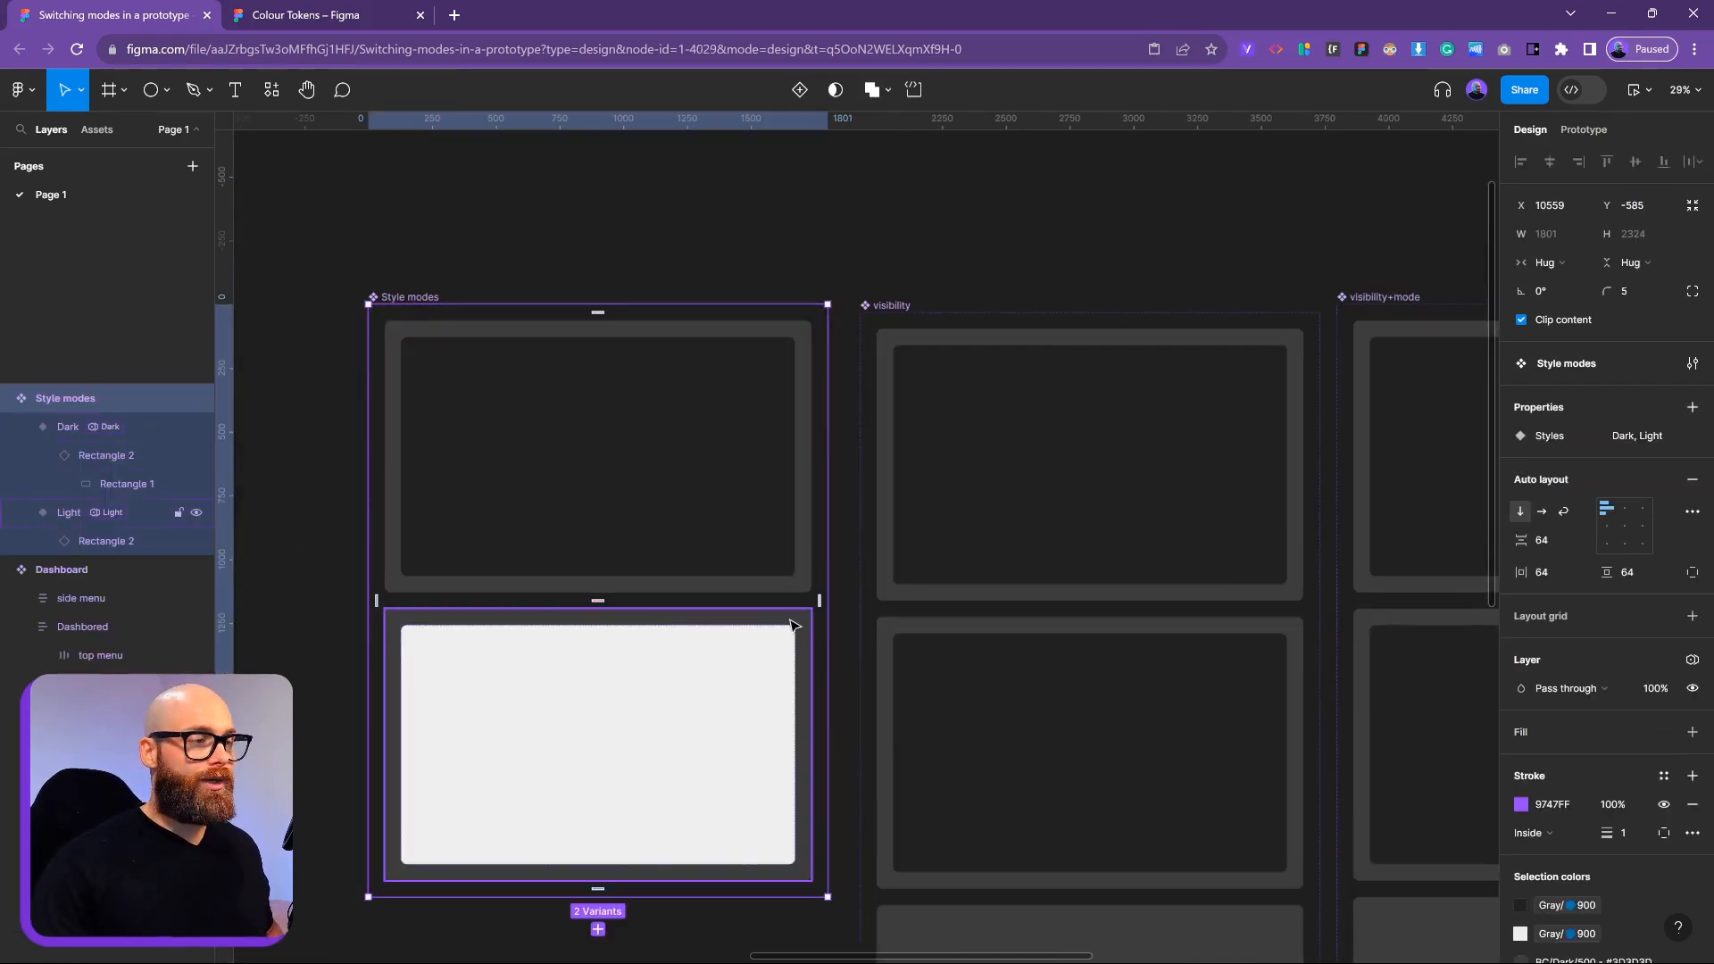
{"action": "left_click", "coordinate": [738, 449]}
{"action": "scroll", "coordinate": [800, 360], "scroll_direction": "up", "scroll_amount": 5}
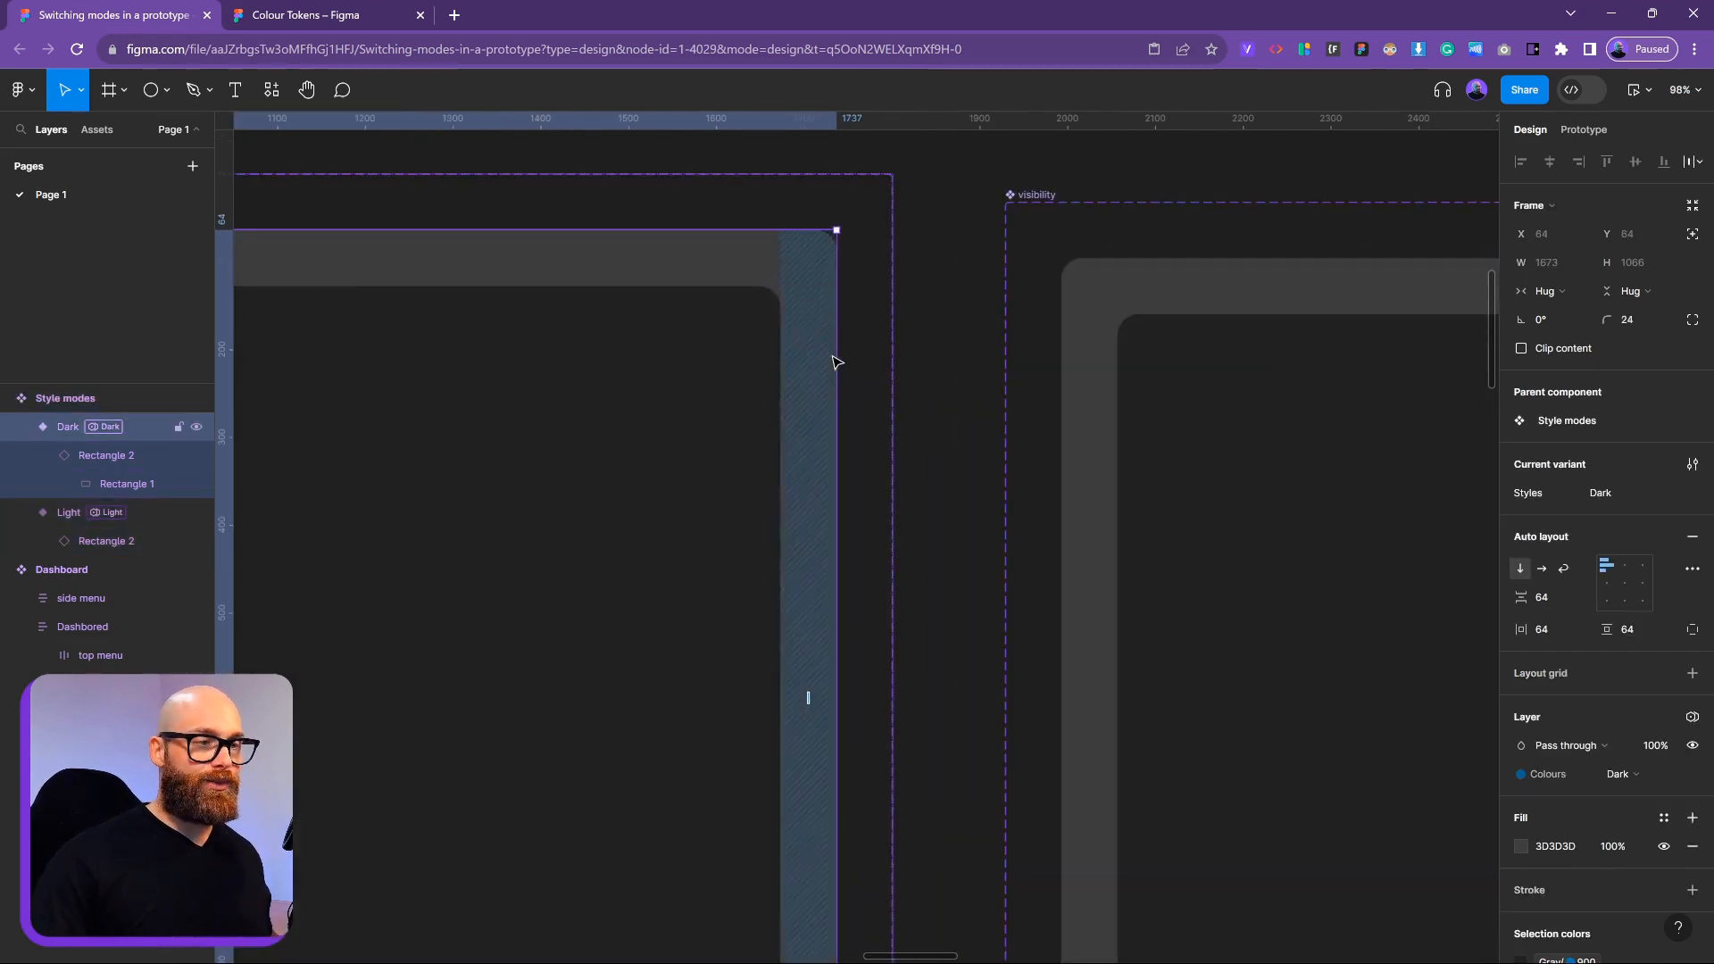
{"action": "scroll", "coordinate": [837, 362], "scroll_direction": "down", "scroll_amount": 5}
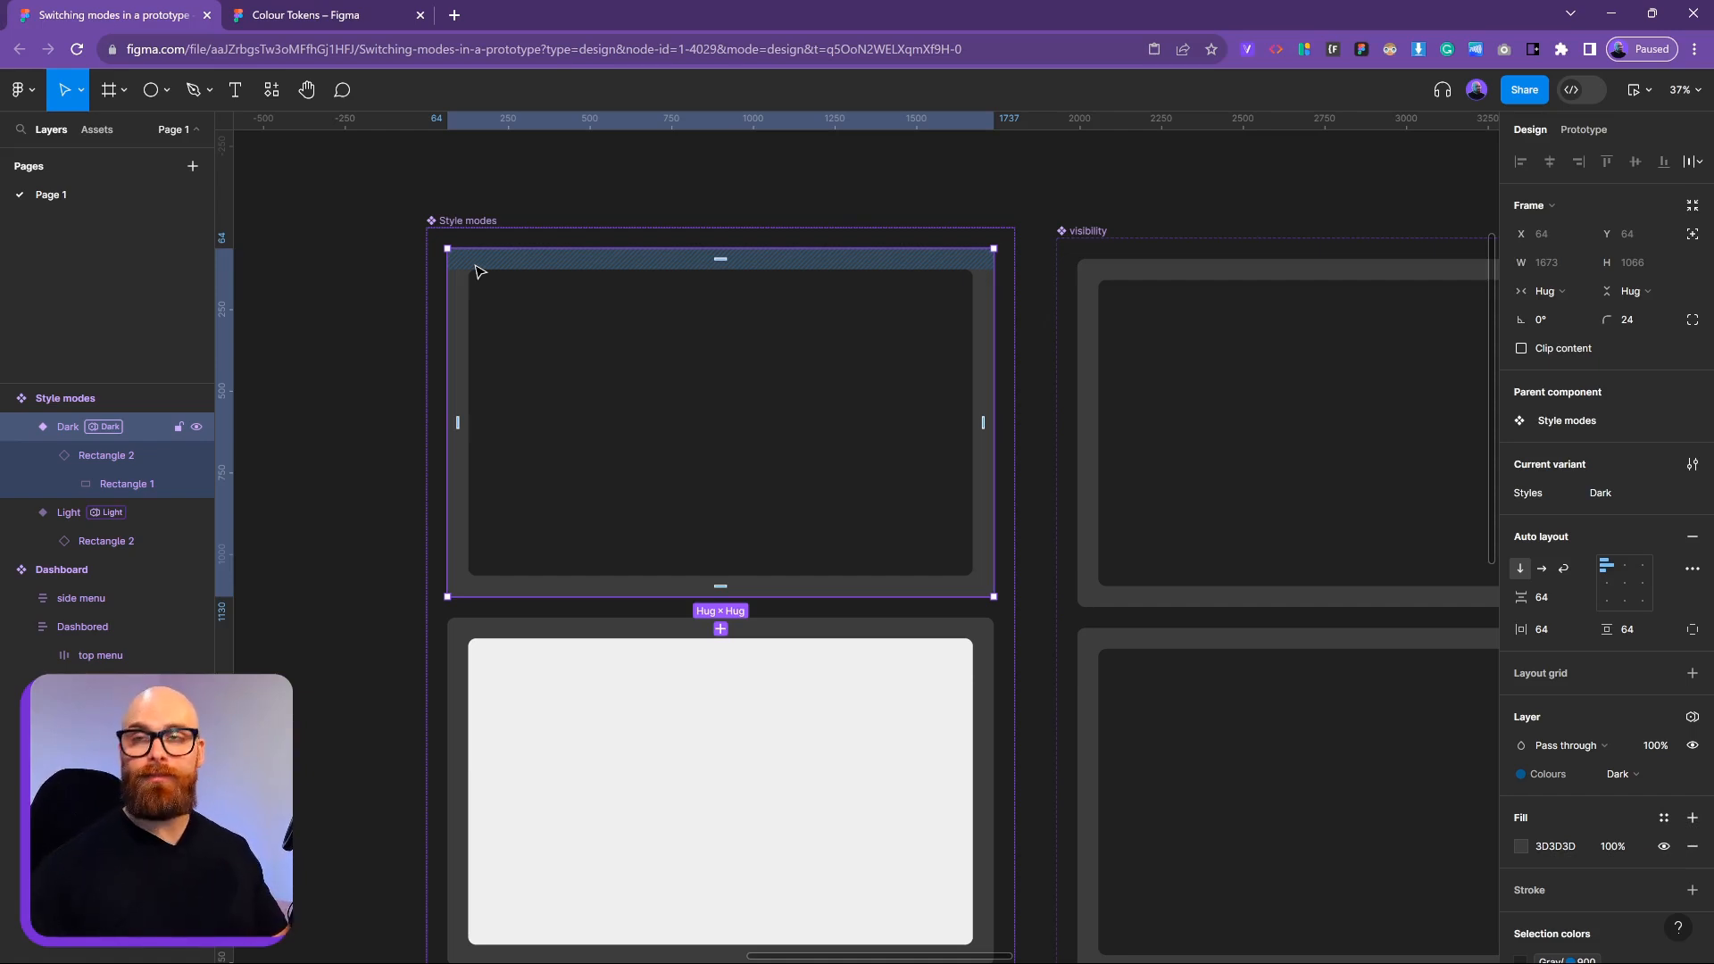
{"action": "scroll", "coordinate": [821, 566], "scroll_direction": "down", "scroll_amount": 5}
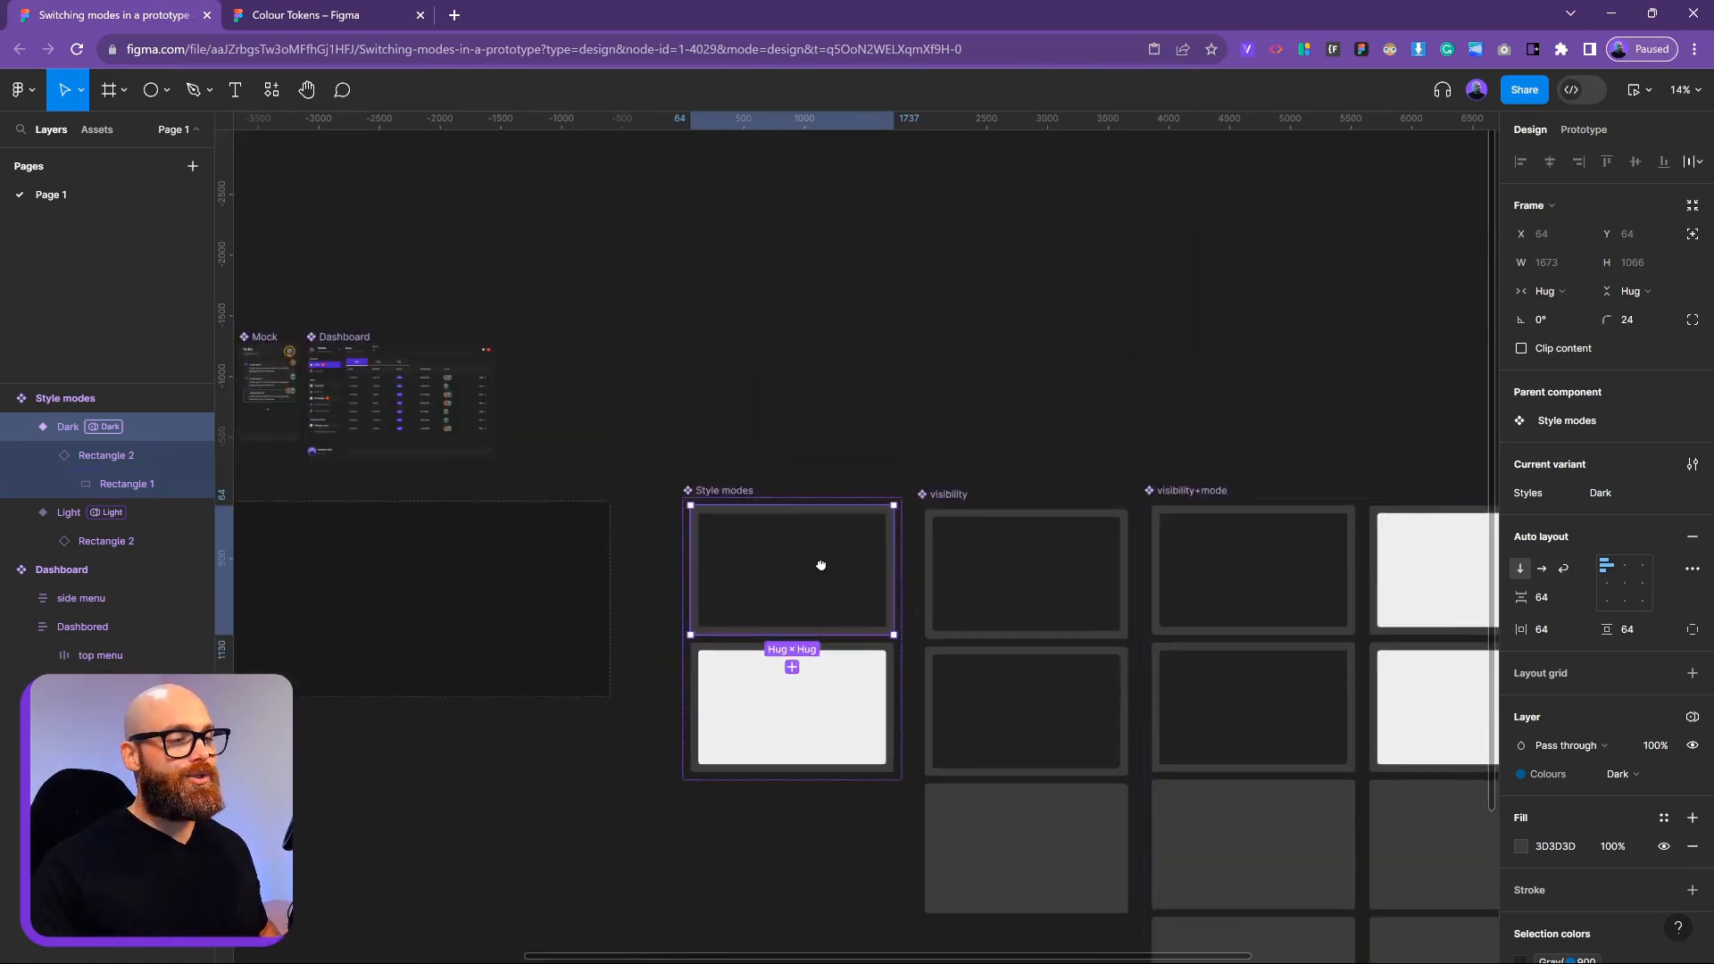
{"action": "left_click_drag", "start_coordinate": [784, 632], "coordinate": [765, 383]}
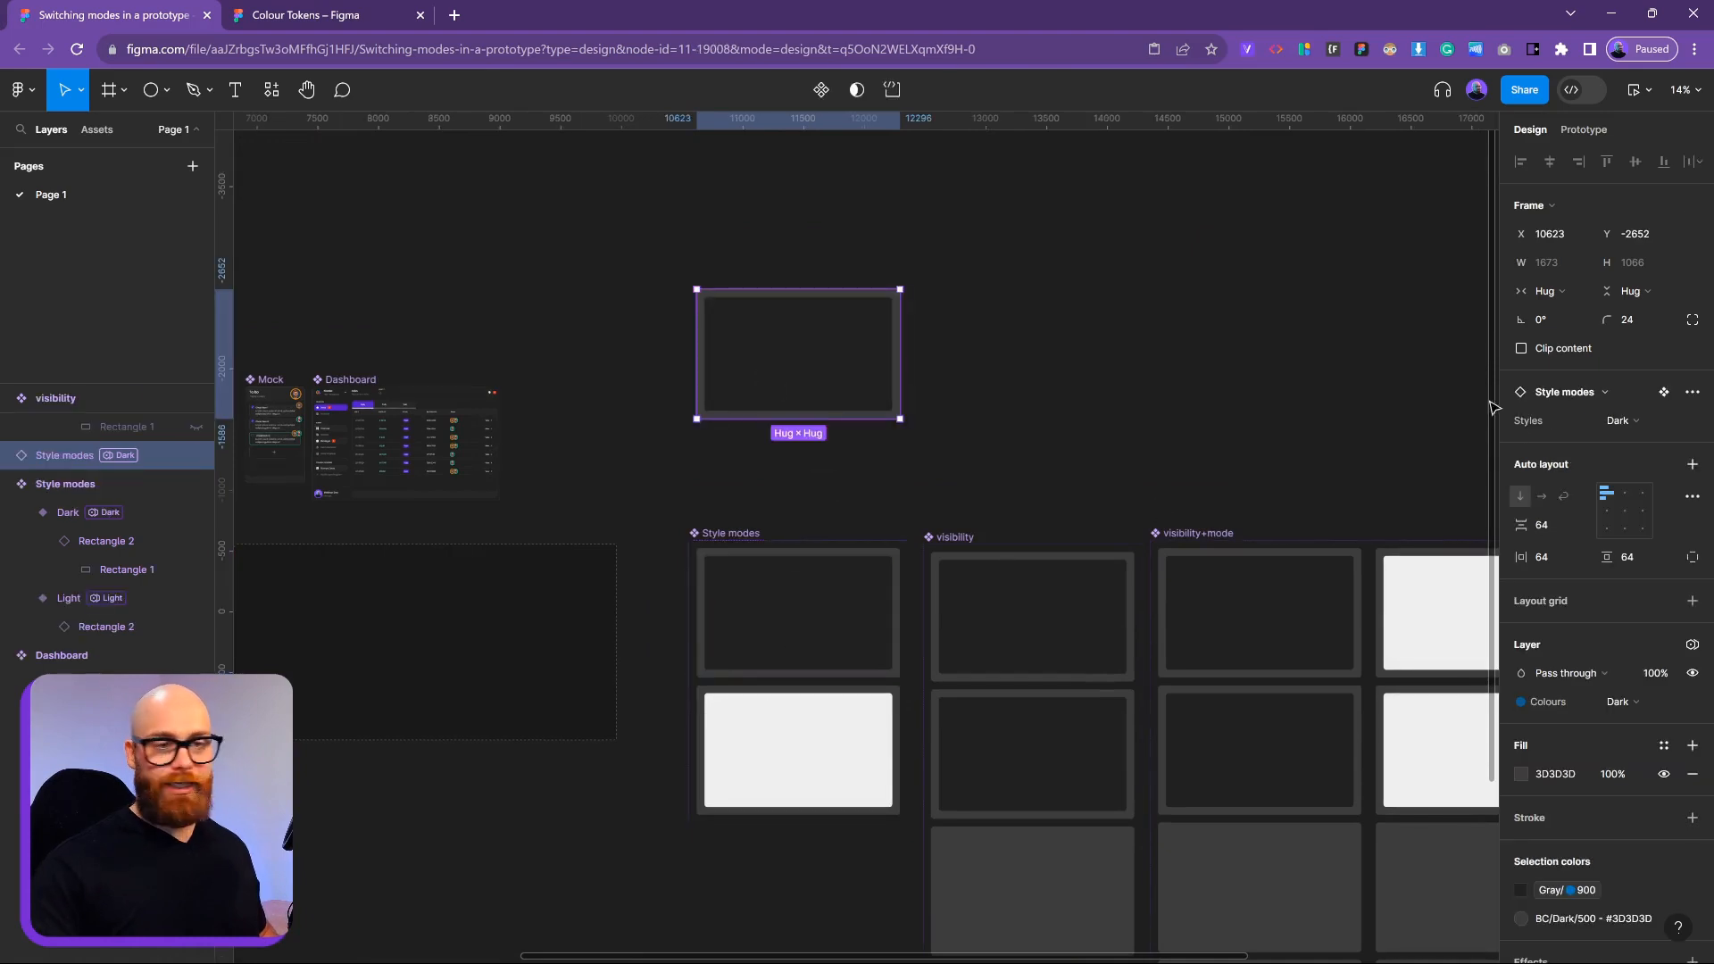
{"action": "left_click", "coordinate": [1632, 429]}
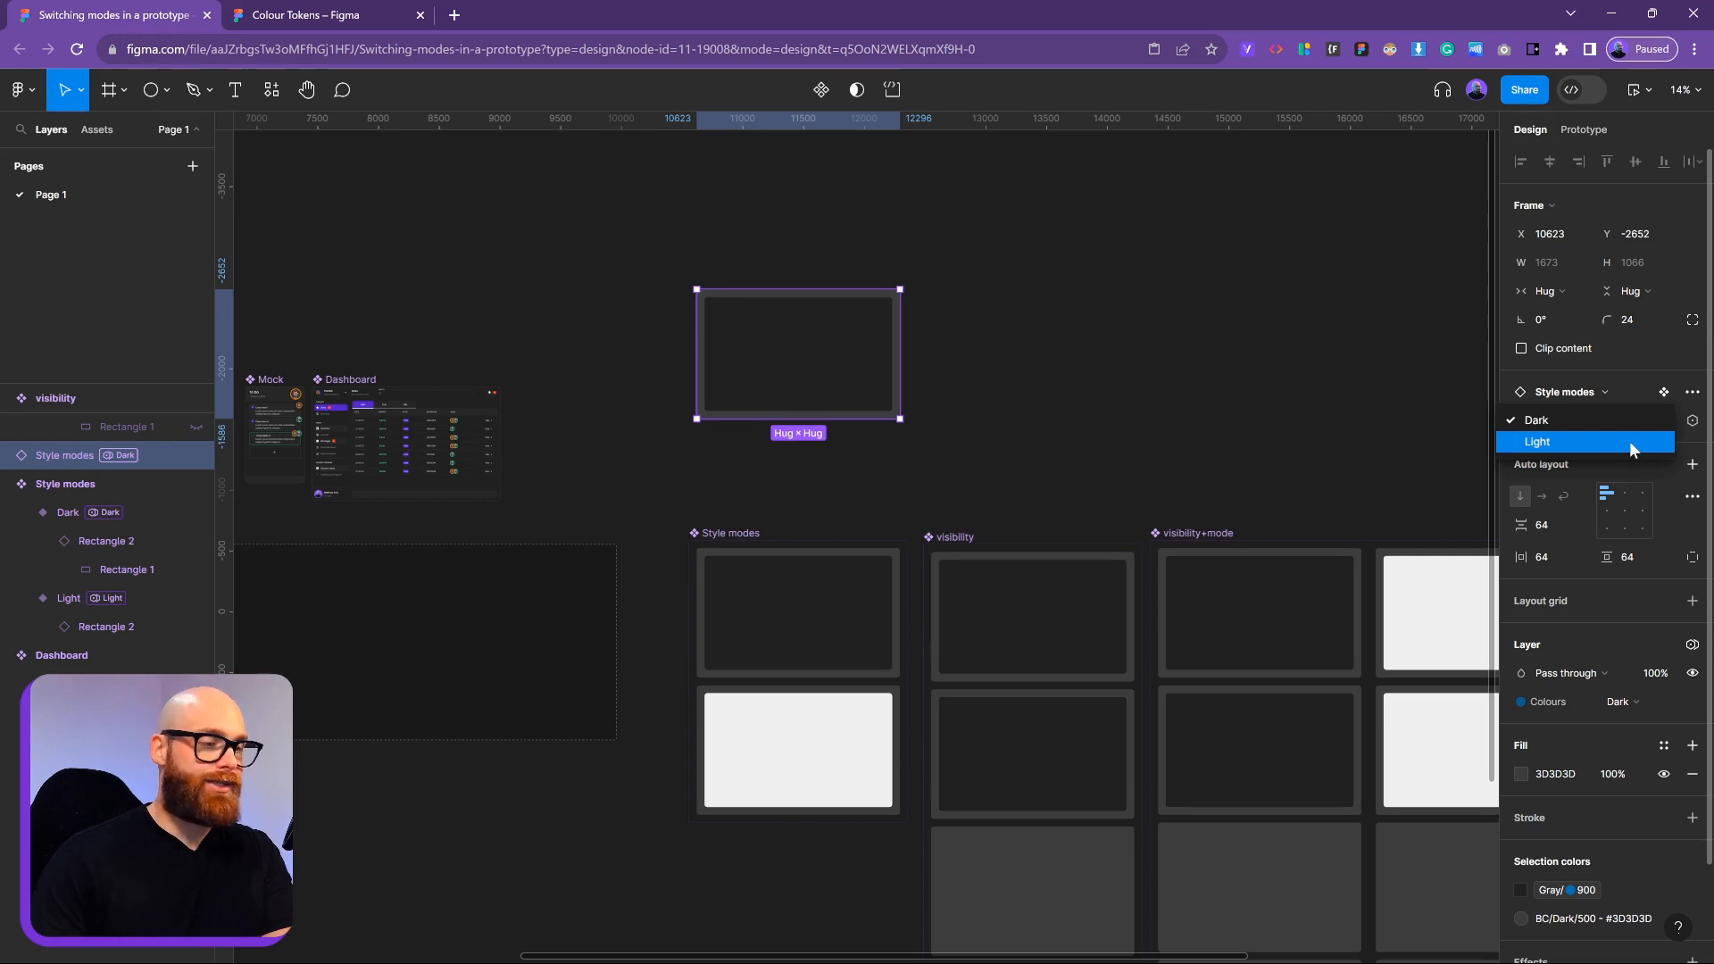
{"action": "left_click", "coordinate": [816, 439]}
{"action": "key", "text": "Delete"}
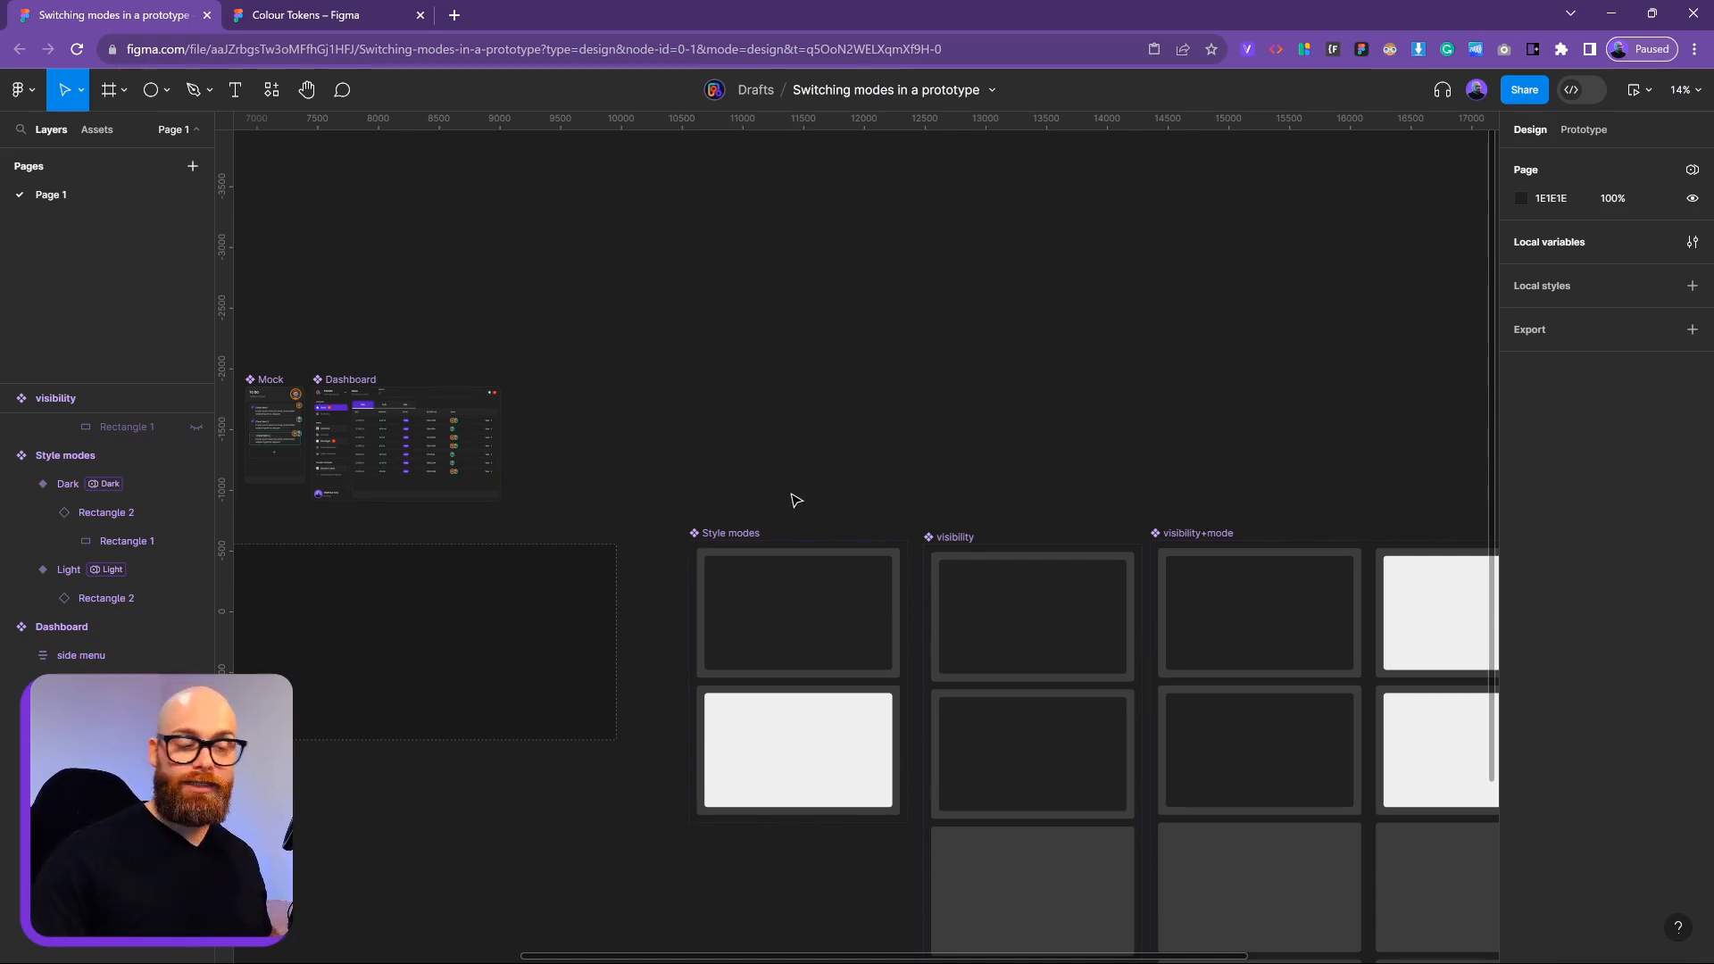
Bring the component sets into view, selecting the visibility set and then the Dashboard frame
{"action": "left_click_drag", "start_coordinate": [882, 430], "coordinate": [545, 337]}
{"action": "left_click_drag", "start_coordinate": [682, 394], "coordinate": [628, 268]}
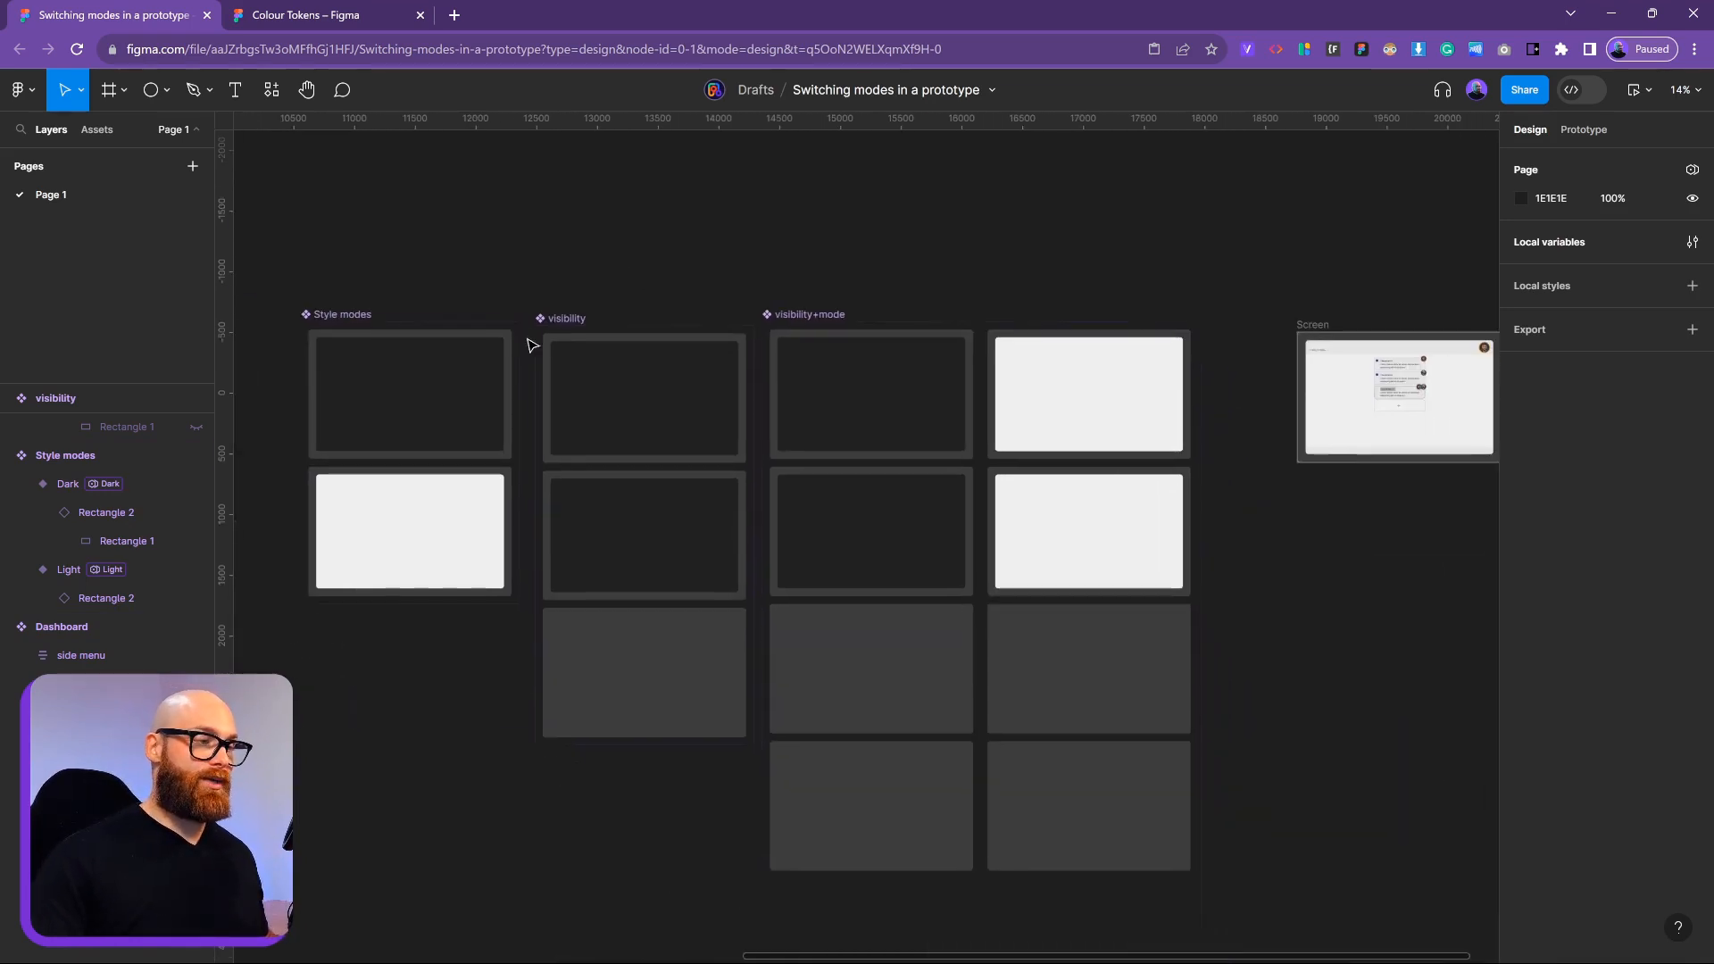
{"action": "left_click", "coordinate": [558, 327]}
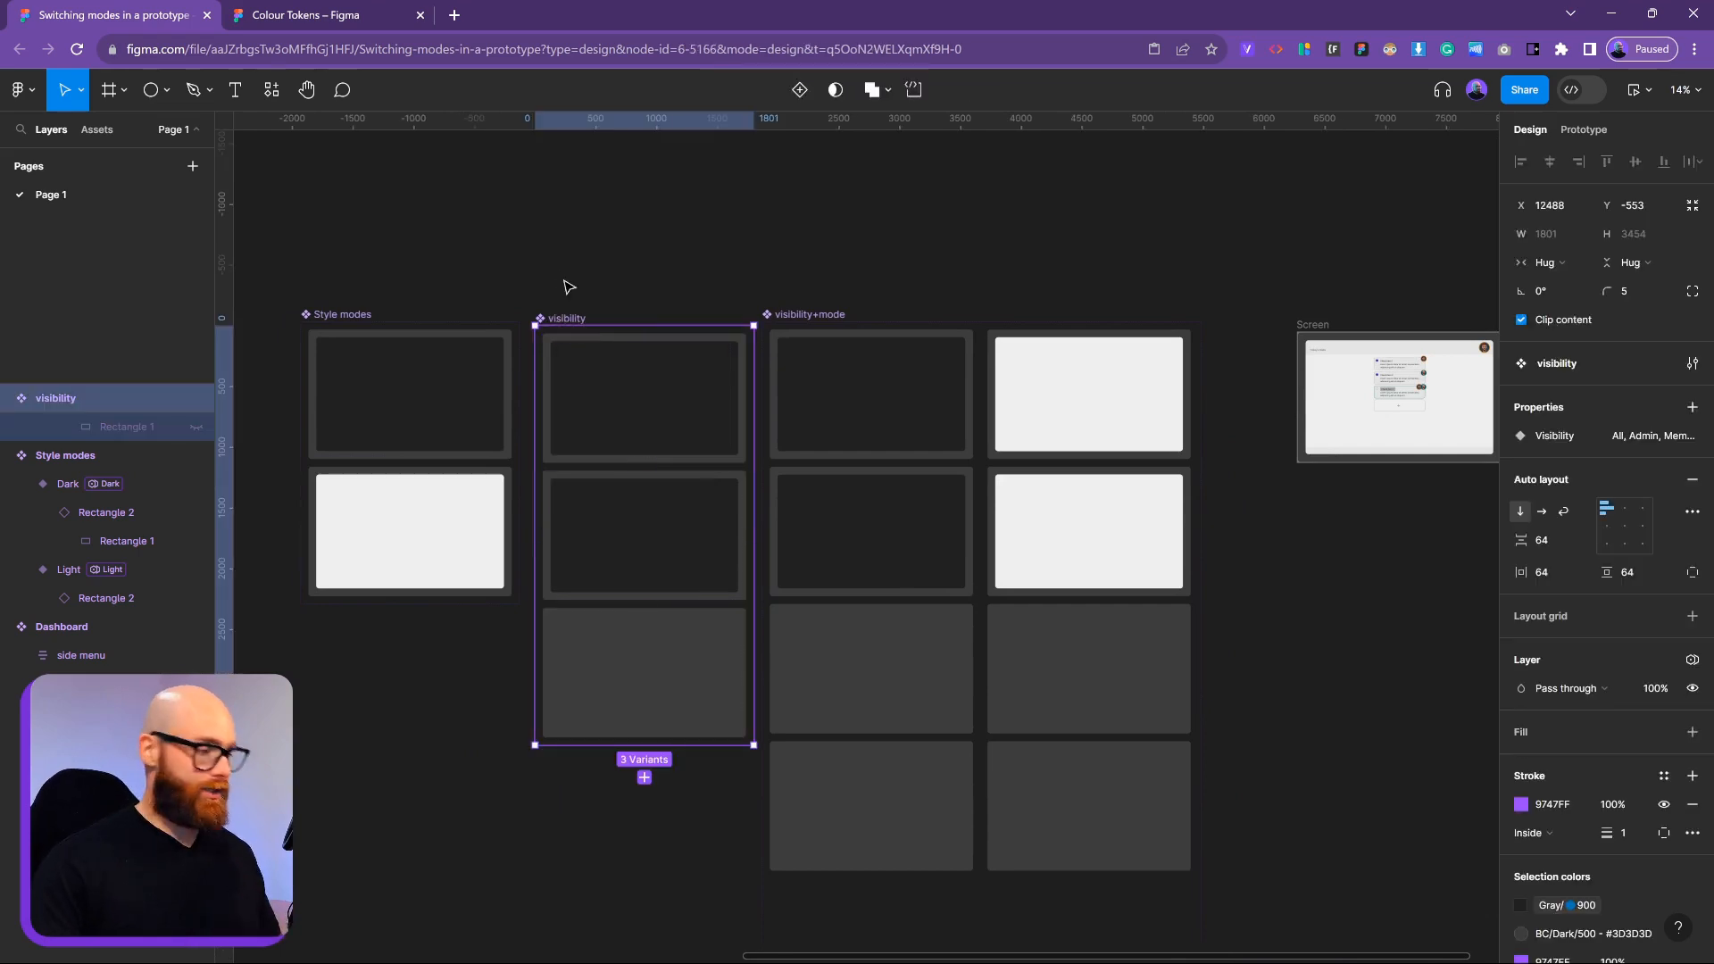
{"action": "scroll", "coordinate": [728, 241], "scroll_direction": "left", "scroll_amount": 10}
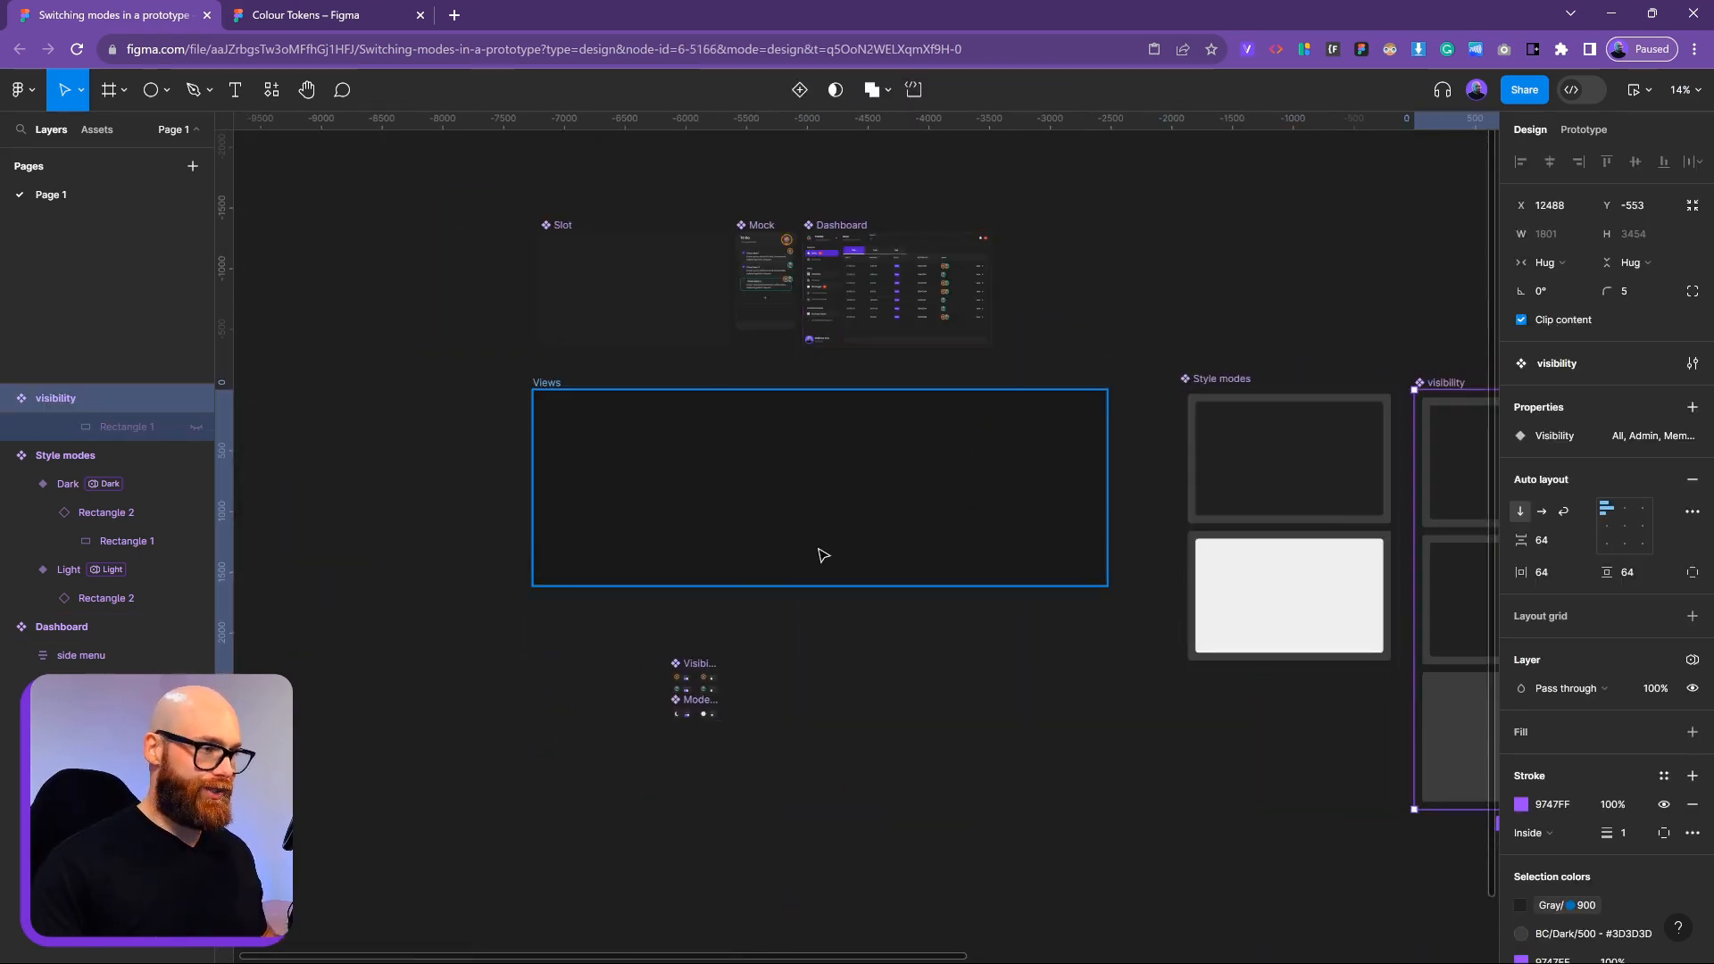
{"action": "scroll", "coordinate": [959, 295], "scroll_direction": "up", "scroll_amount": 5}
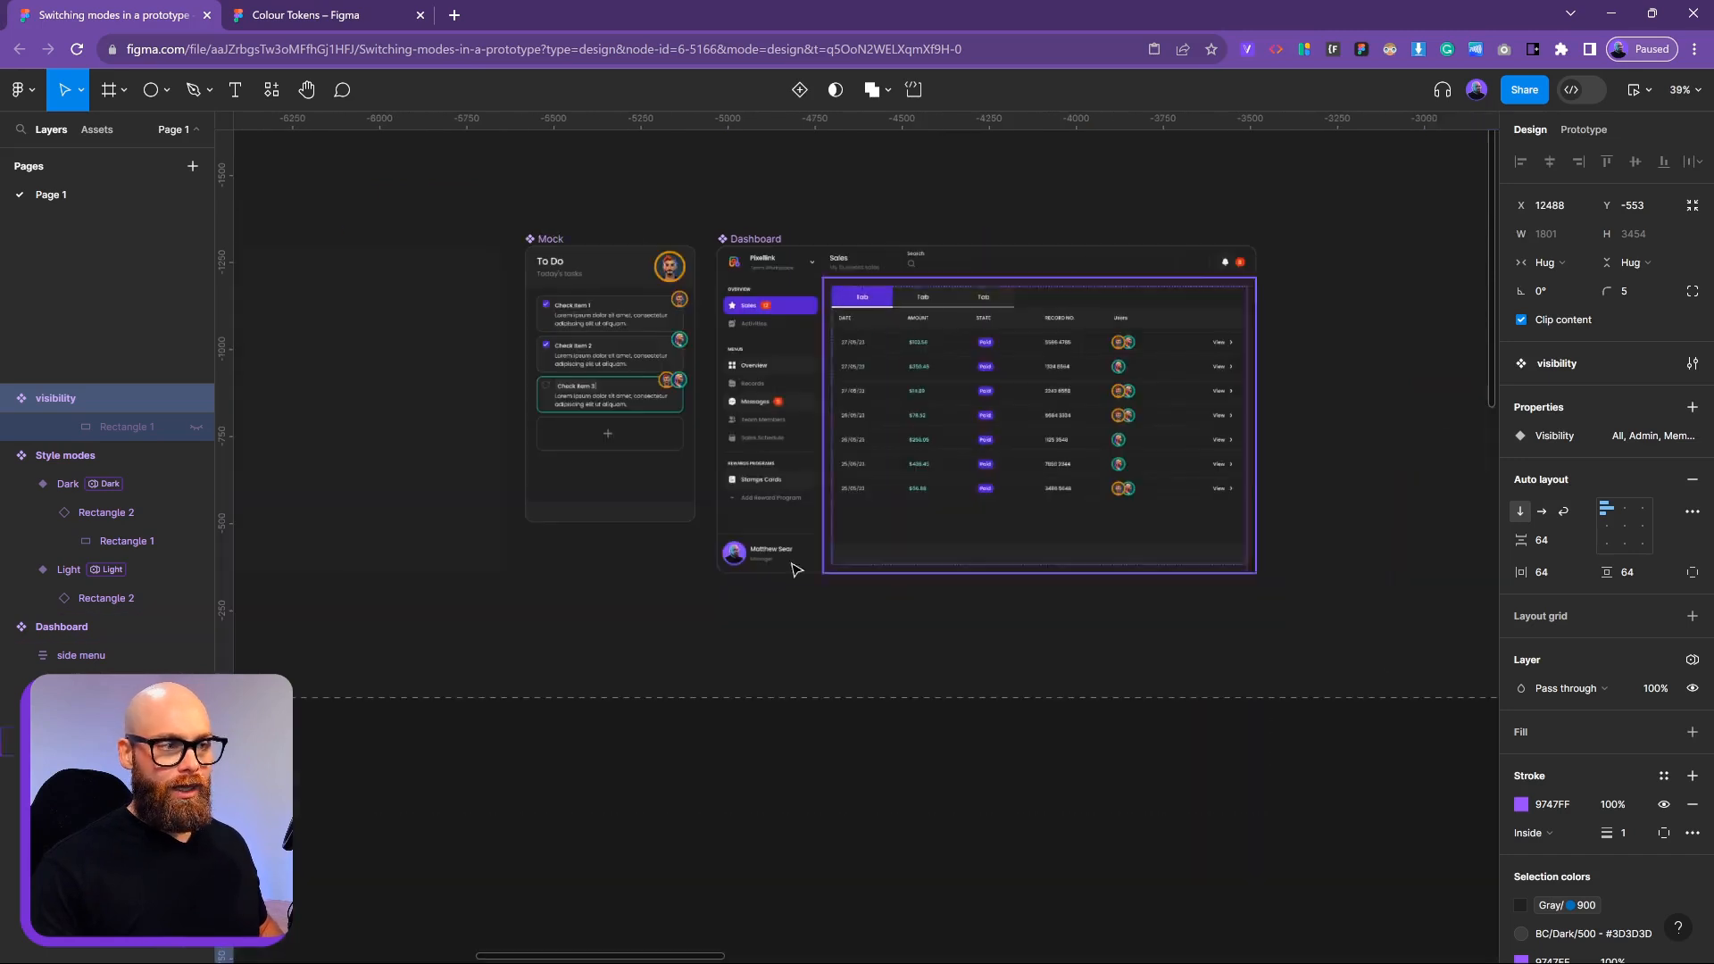
{"action": "scroll", "coordinate": [902, 283], "scroll_direction": "right", "scroll_amount": 5}
{"action": "scroll", "coordinate": [902, 282], "scroll_direction": "up", "scroll_amount": 3}
{"action": "left_click", "coordinate": [851, 561]}
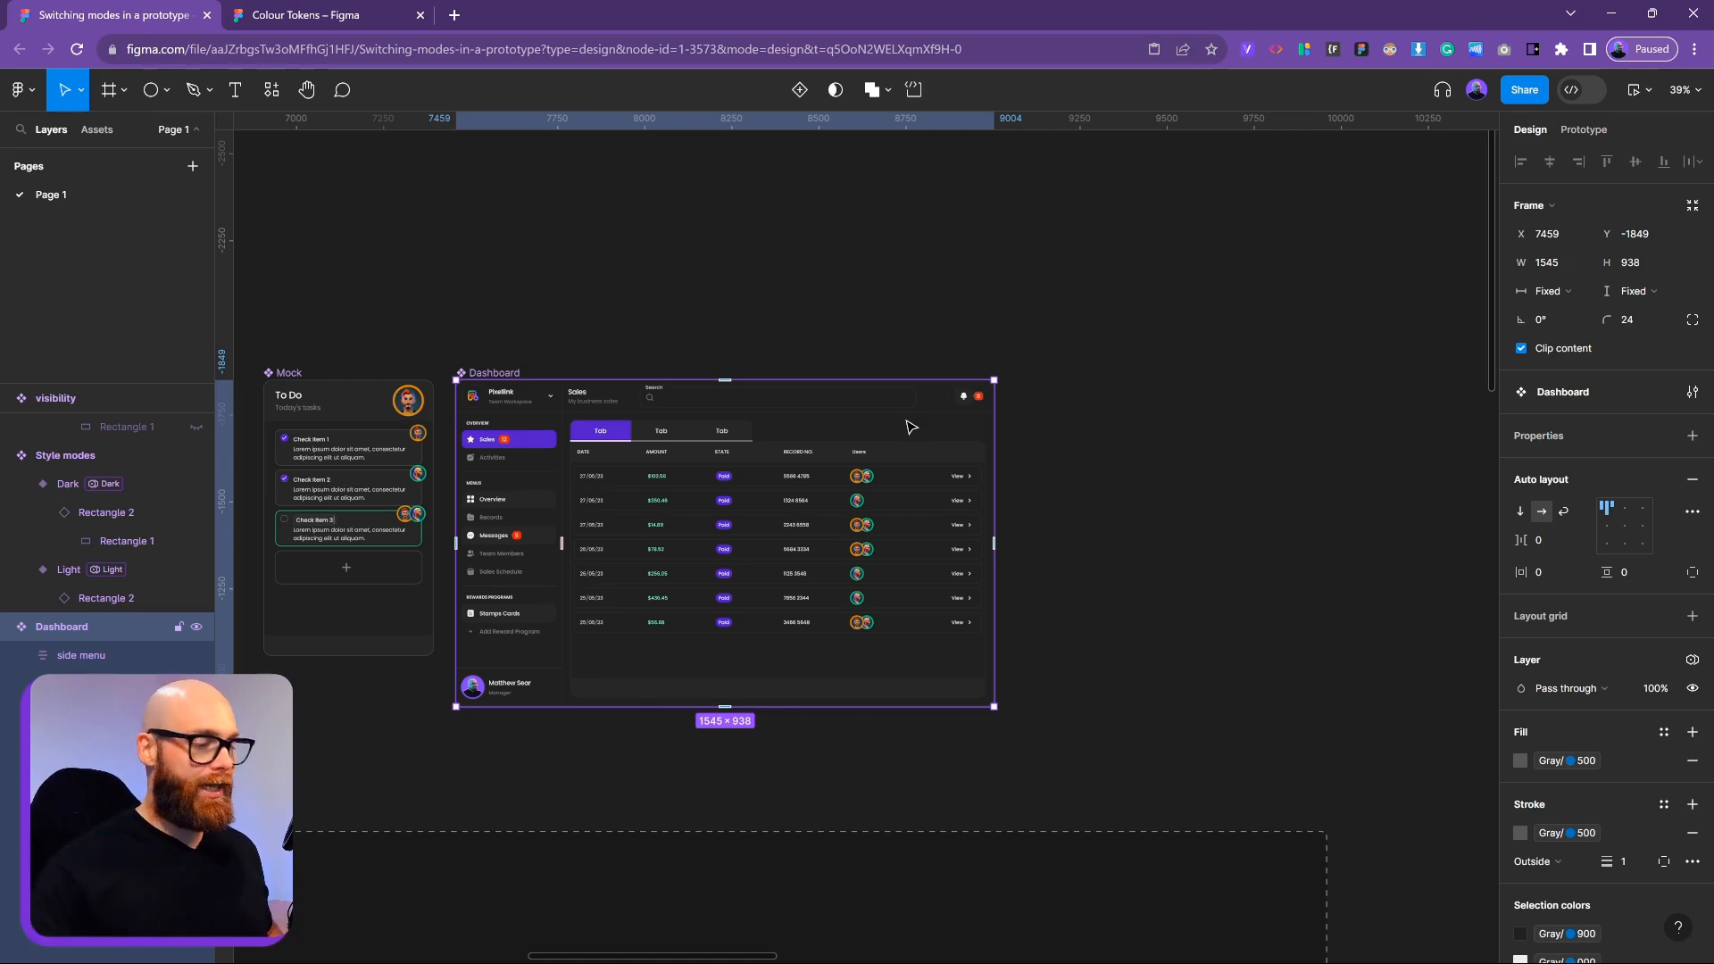
Scroll to the empty Slot component beside Mock and Dashboard and select it
{"action": "scroll", "coordinate": [911, 427], "scroll_direction": "left", "scroll_amount": 5}
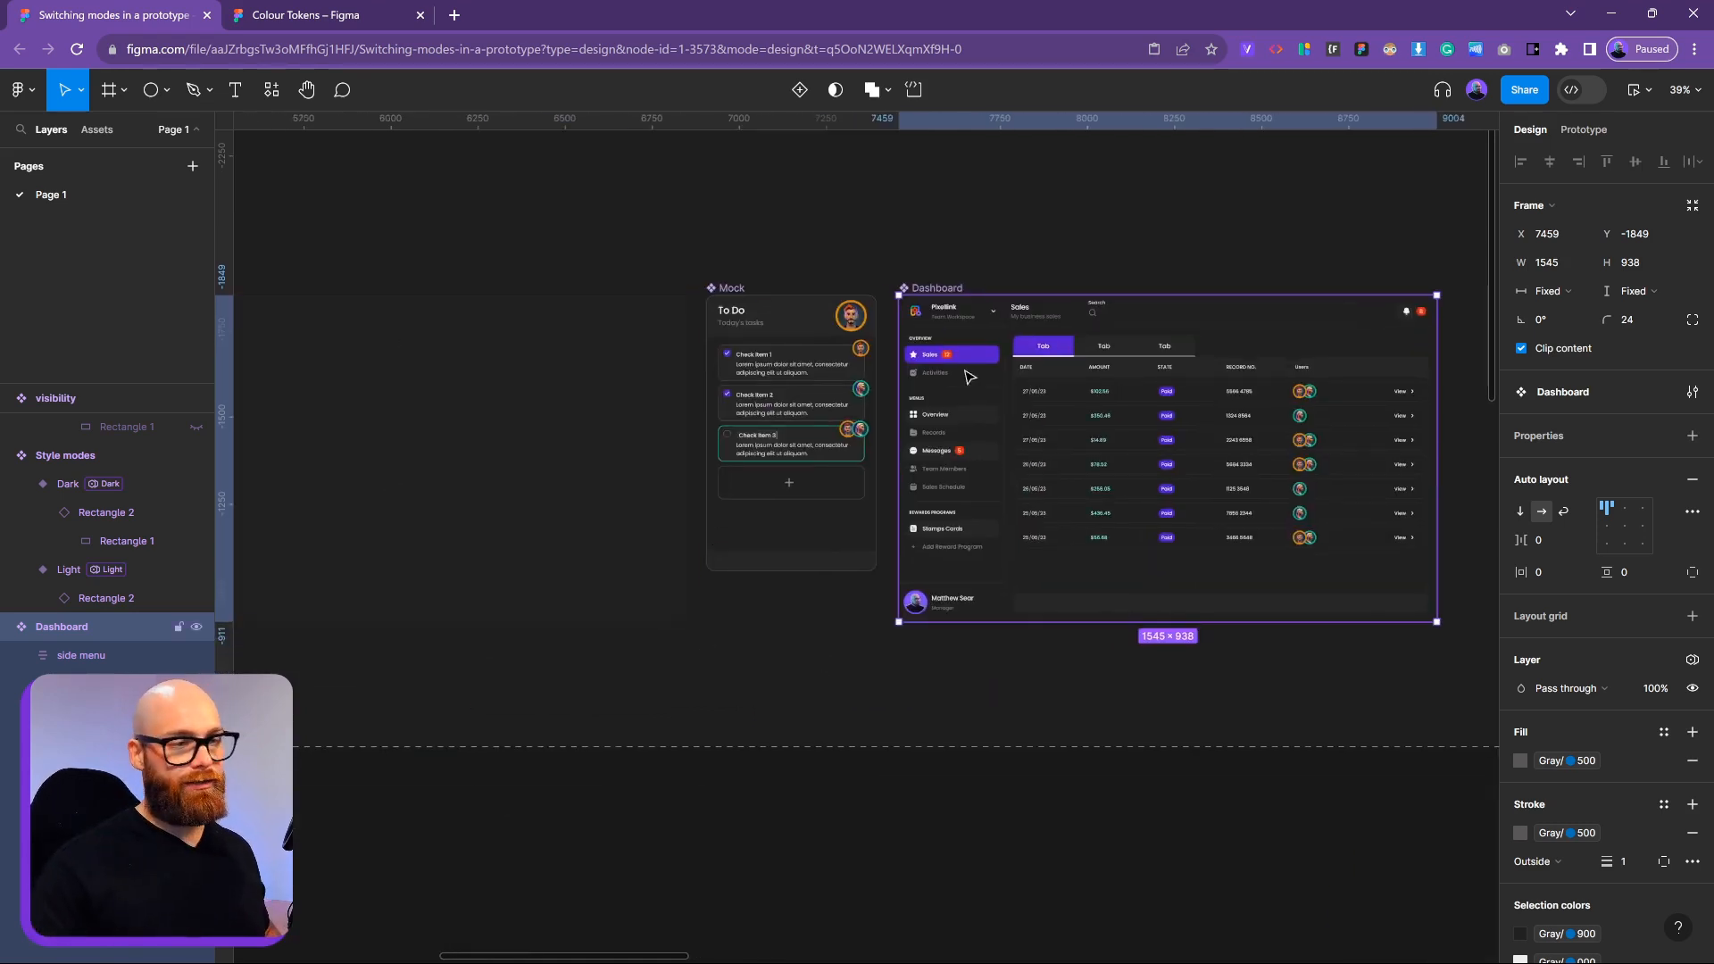
{"action": "scroll", "coordinate": [973, 375], "scroll_direction": "up", "scroll_amount": 2}
{"action": "scroll", "coordinate": [973, 374], "scroll_direction": "right", "scroll_amount": 2}
{"action": "scroll", "coordinate": [973, 554], "scroll_direction": "down", "scroll_amount": 4}
{"action": "scroll", "coordinate": [973, 554], "scroll_direction": "left", "scroll_amount": 5}
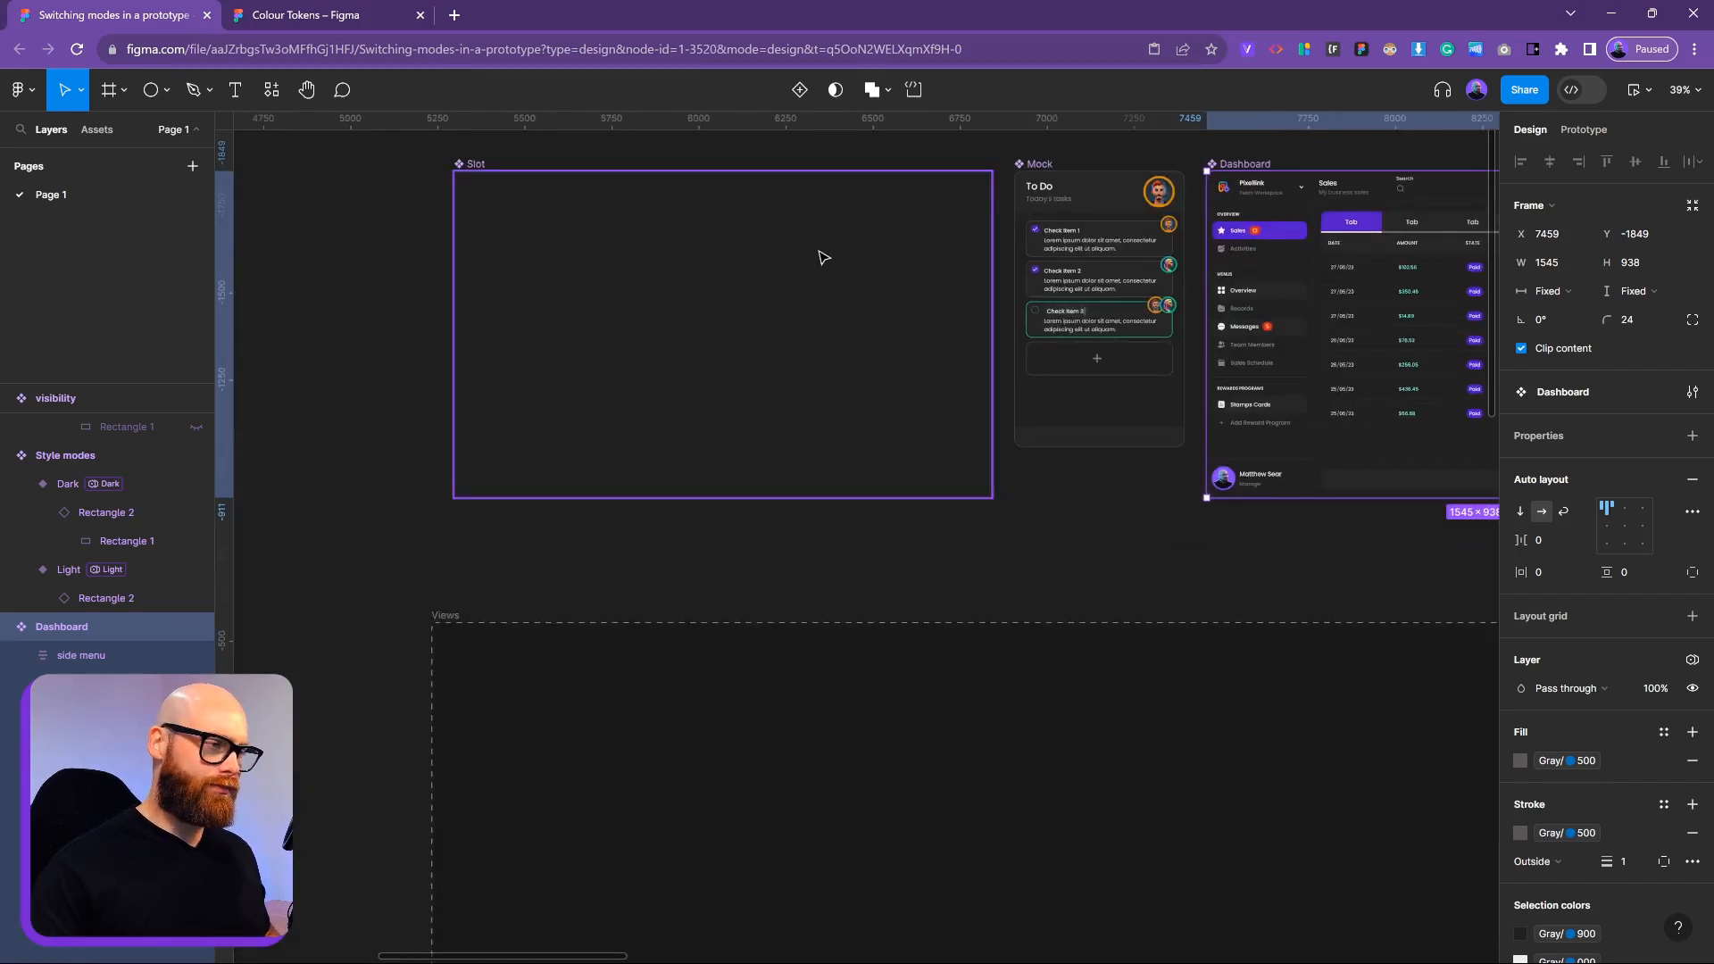
{"action": "left_click", "coordinate": [693, 487]}
{"action": "scroll", "coordinate": [855, 318], "scroll_direction": "left", "scroll_amount": 2}
{"action": "scroll", "coordinate": [854, 318], "scroll_direction": "up", "scroll_amount": 1}
{"action": "scroll", "coordinate": [854, 318], "scroll_direction": "up", "scroll_amount": 1}
{"action": "scroll", "coordinate": [855, 317], "scroll_direction": "left", "scroll_amount": 1}
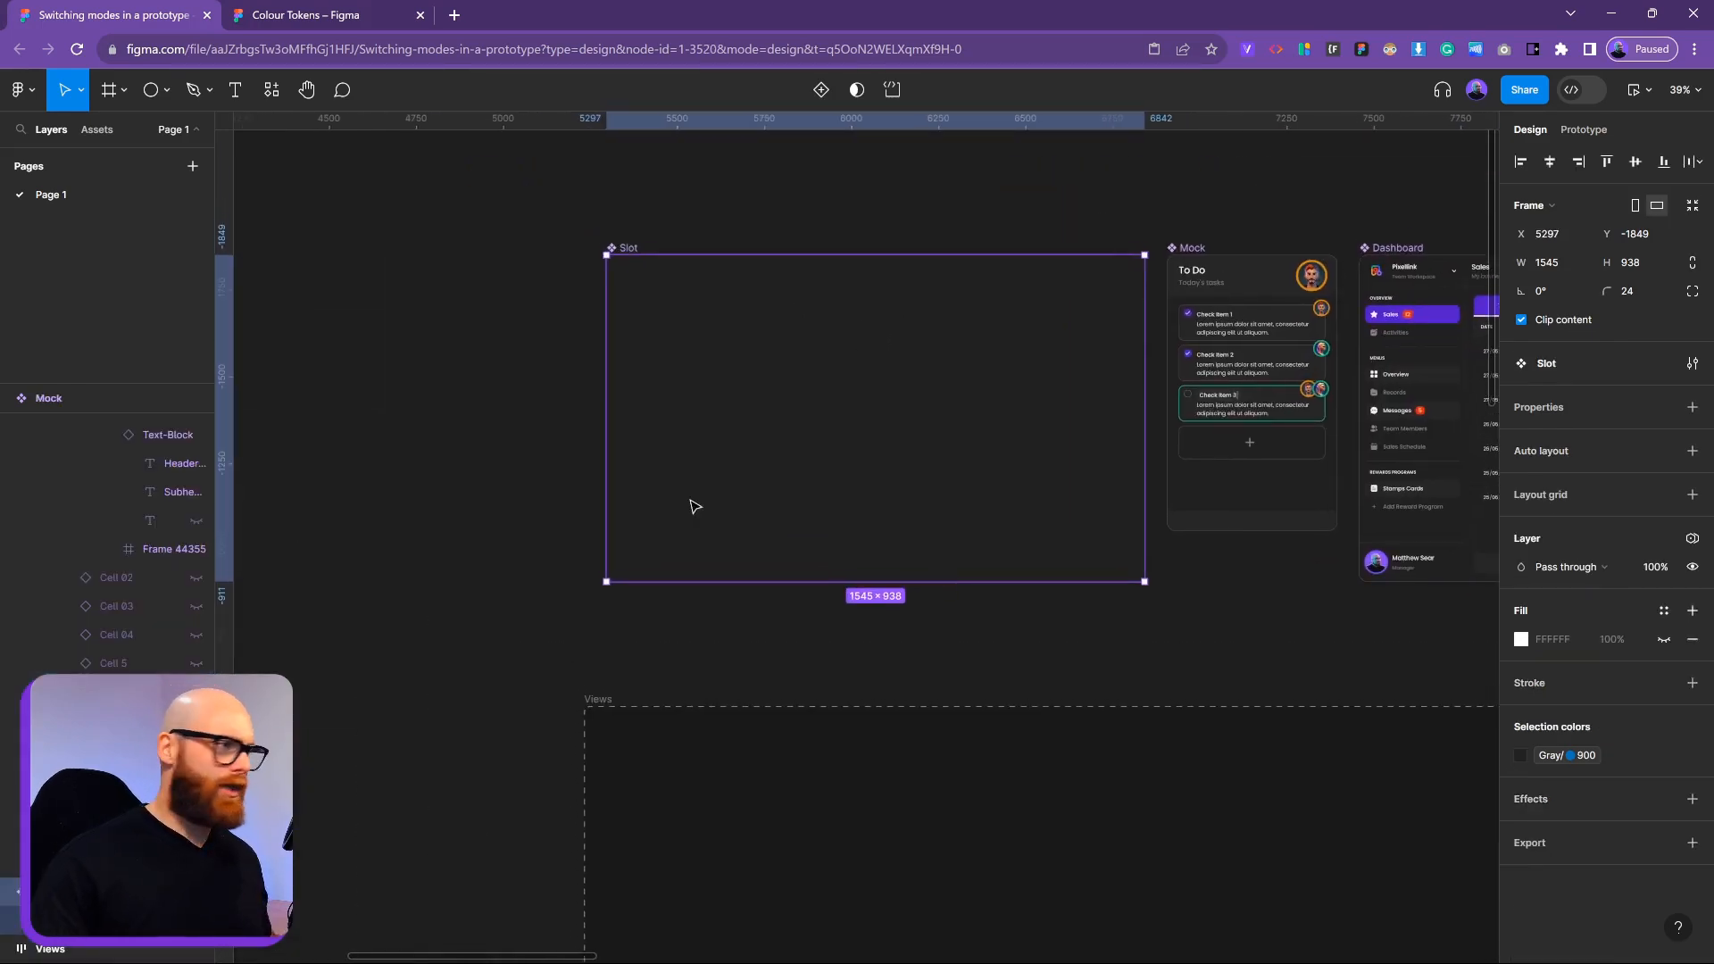
Draw a new frame on empty canvas left of the Slot component, roughly 938 tall
{"action": "left_click_drag", "start_coordinate": [530, 373], "coordinate": [841, 411]}
{"action": "left_click", "coordinate": [107, 91]}
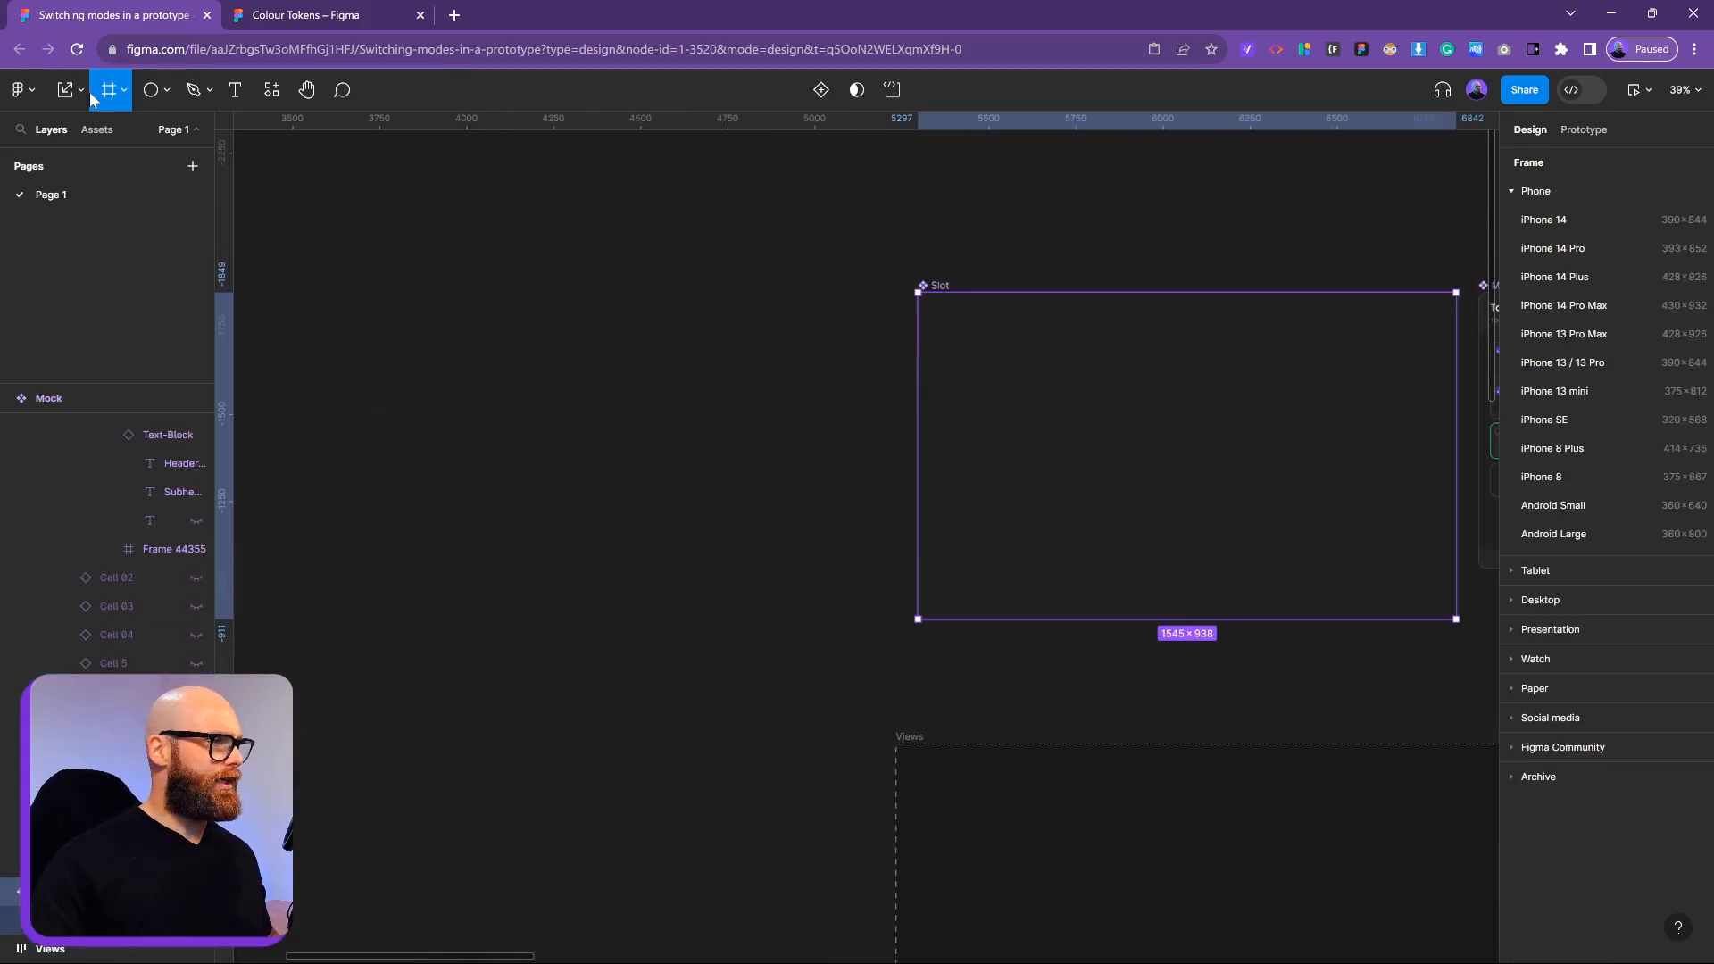
{"action": "left_click_drag", "start_coordinate": [668, 508], "coordinate": [826, 552]}
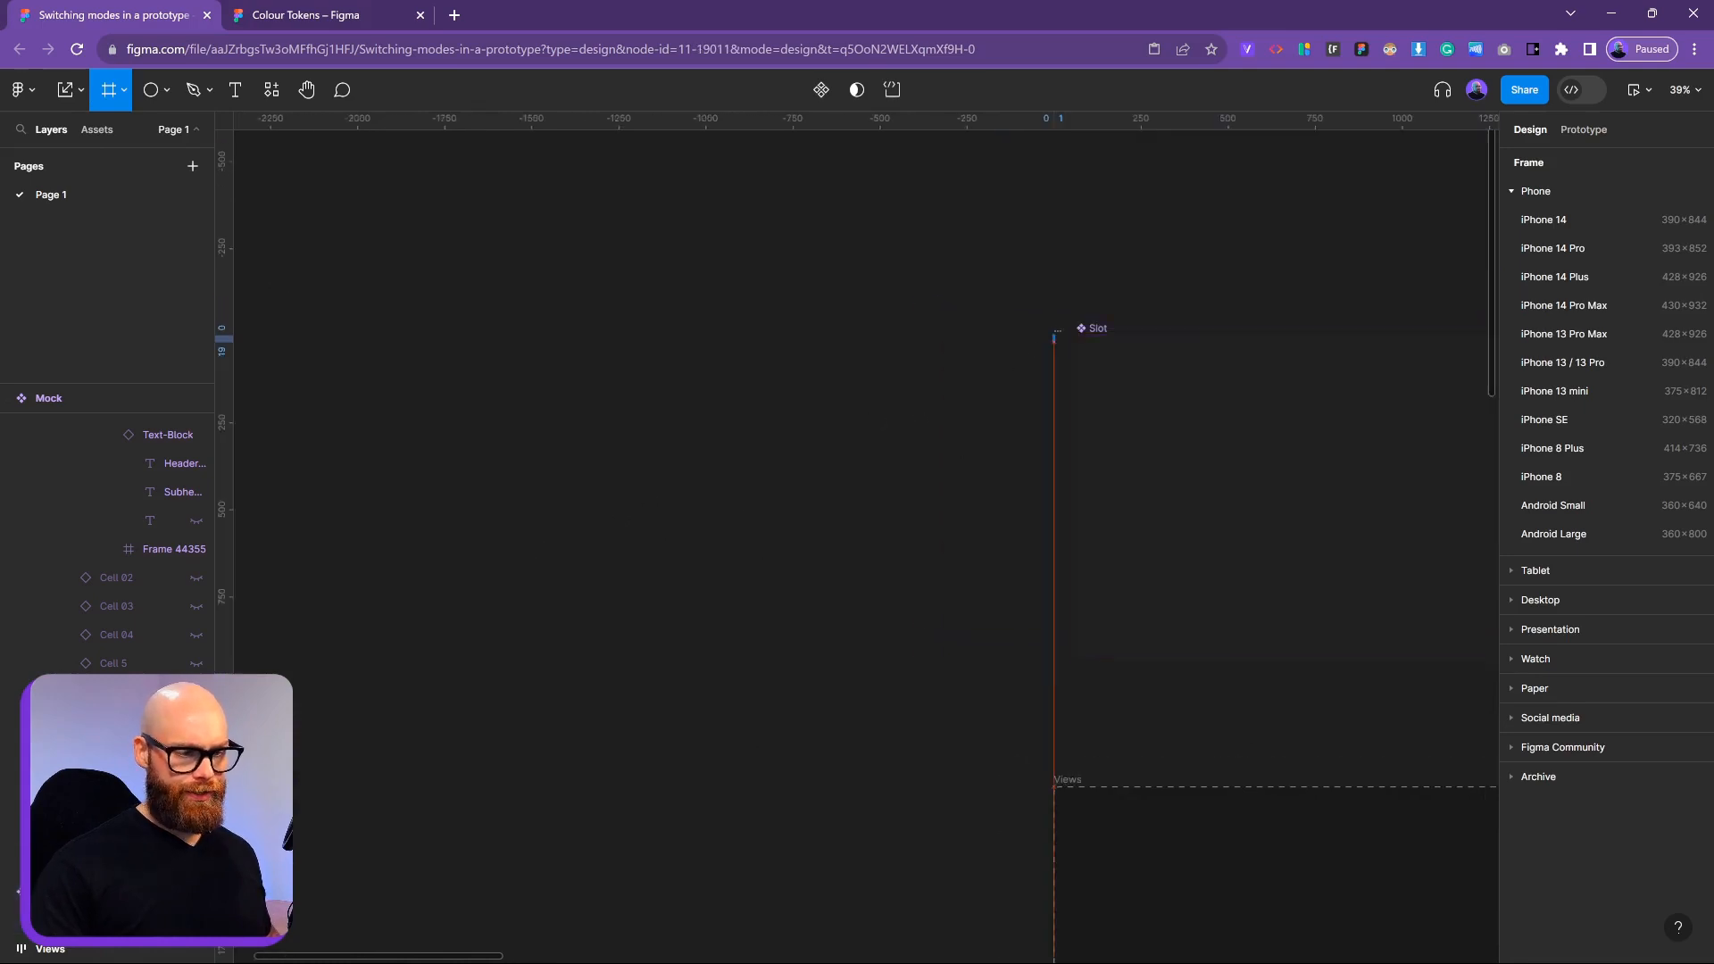
{"action": "left_click_drag", "start_coordinate": [1062, 328], "coordinate": [600, 659]}
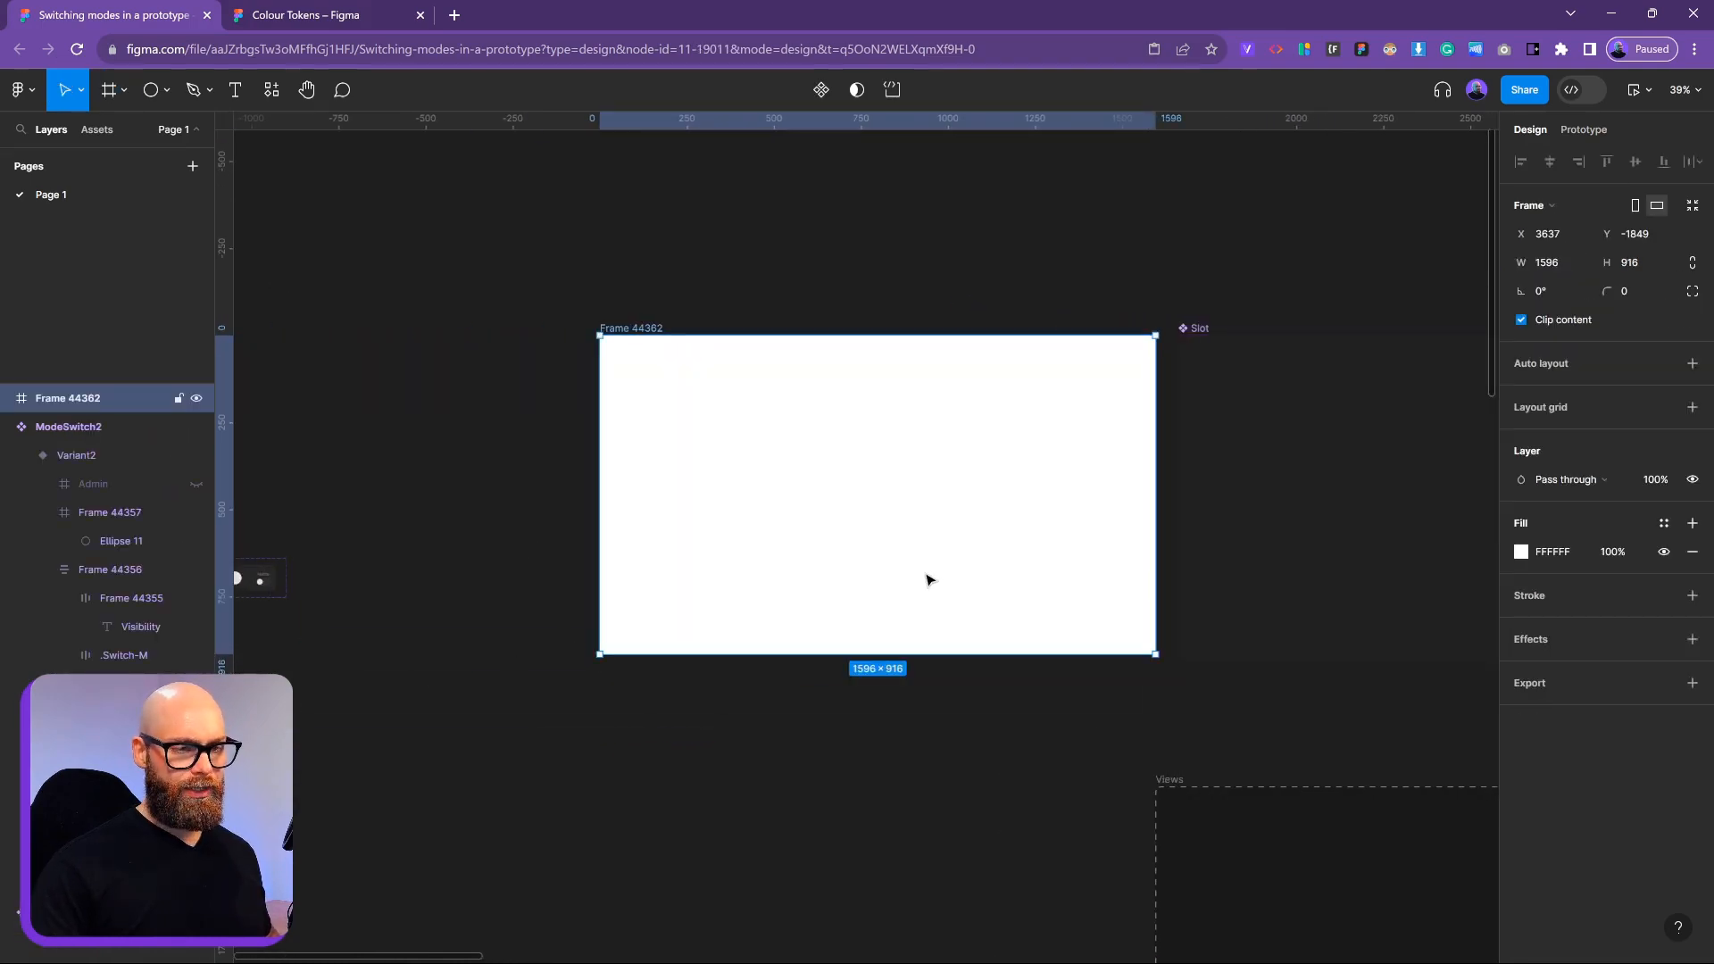
{"action": "scroll", "coordinate": [768, 767], "scroll_direction": "right", "scroll_amount": 3}
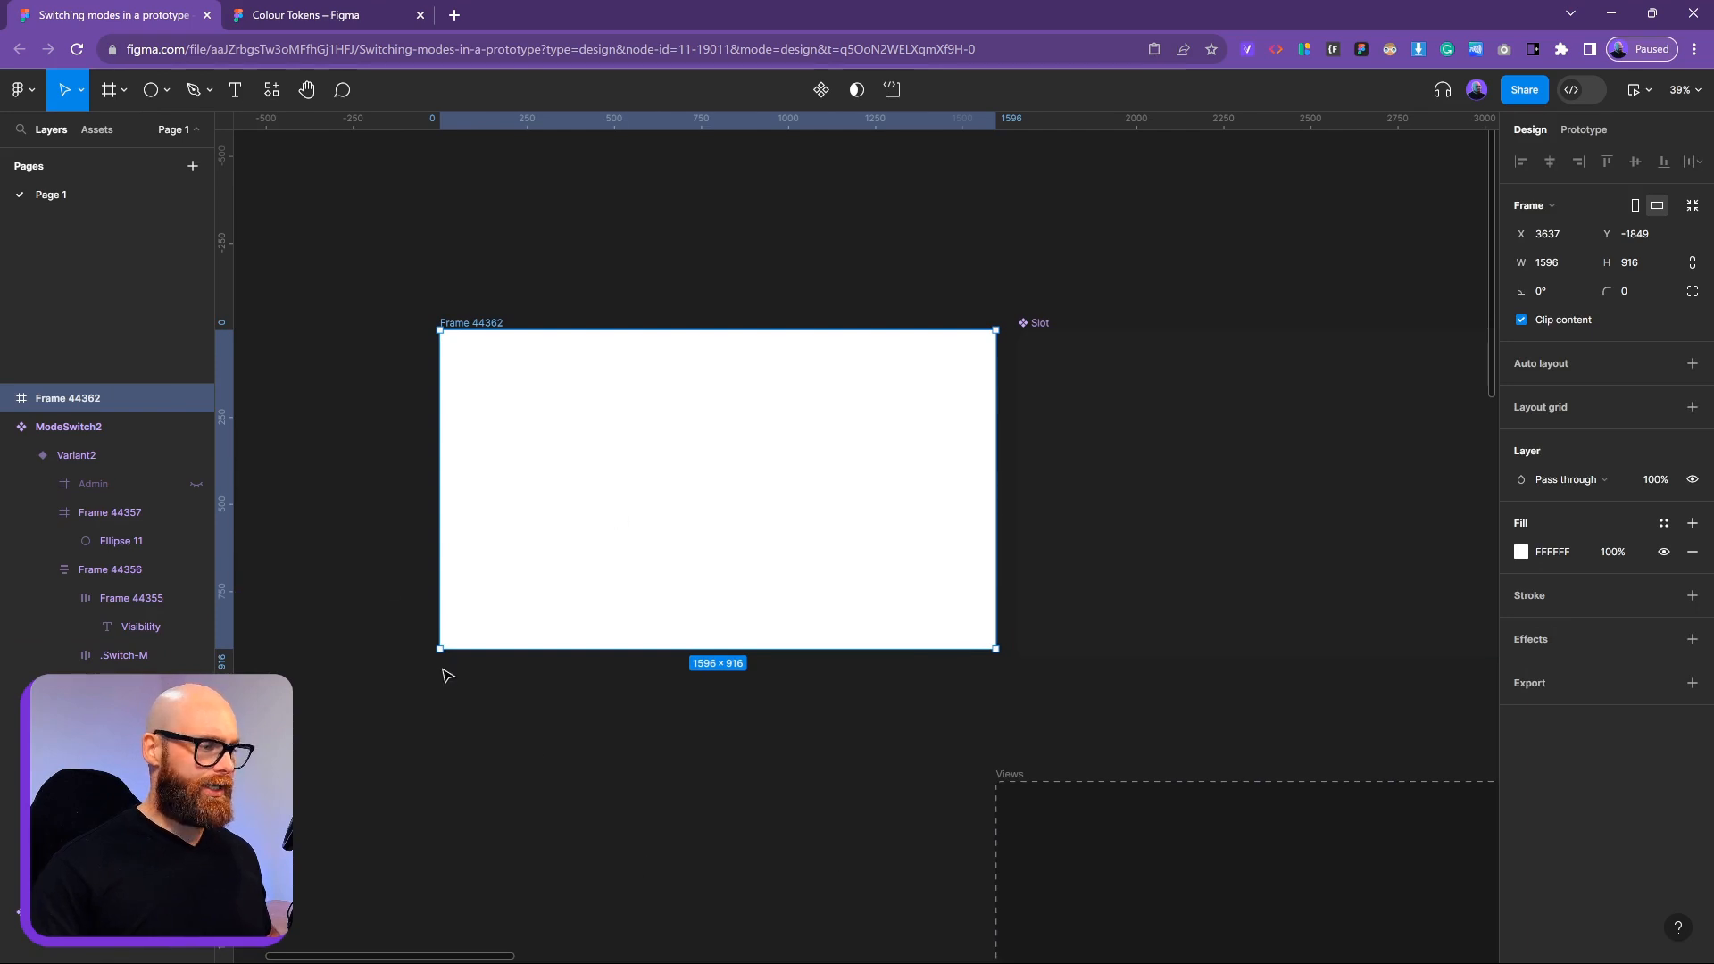
{"action": "left_click_drag", "start_coordinate": [440, 646], "coordinate": [516, 657]}
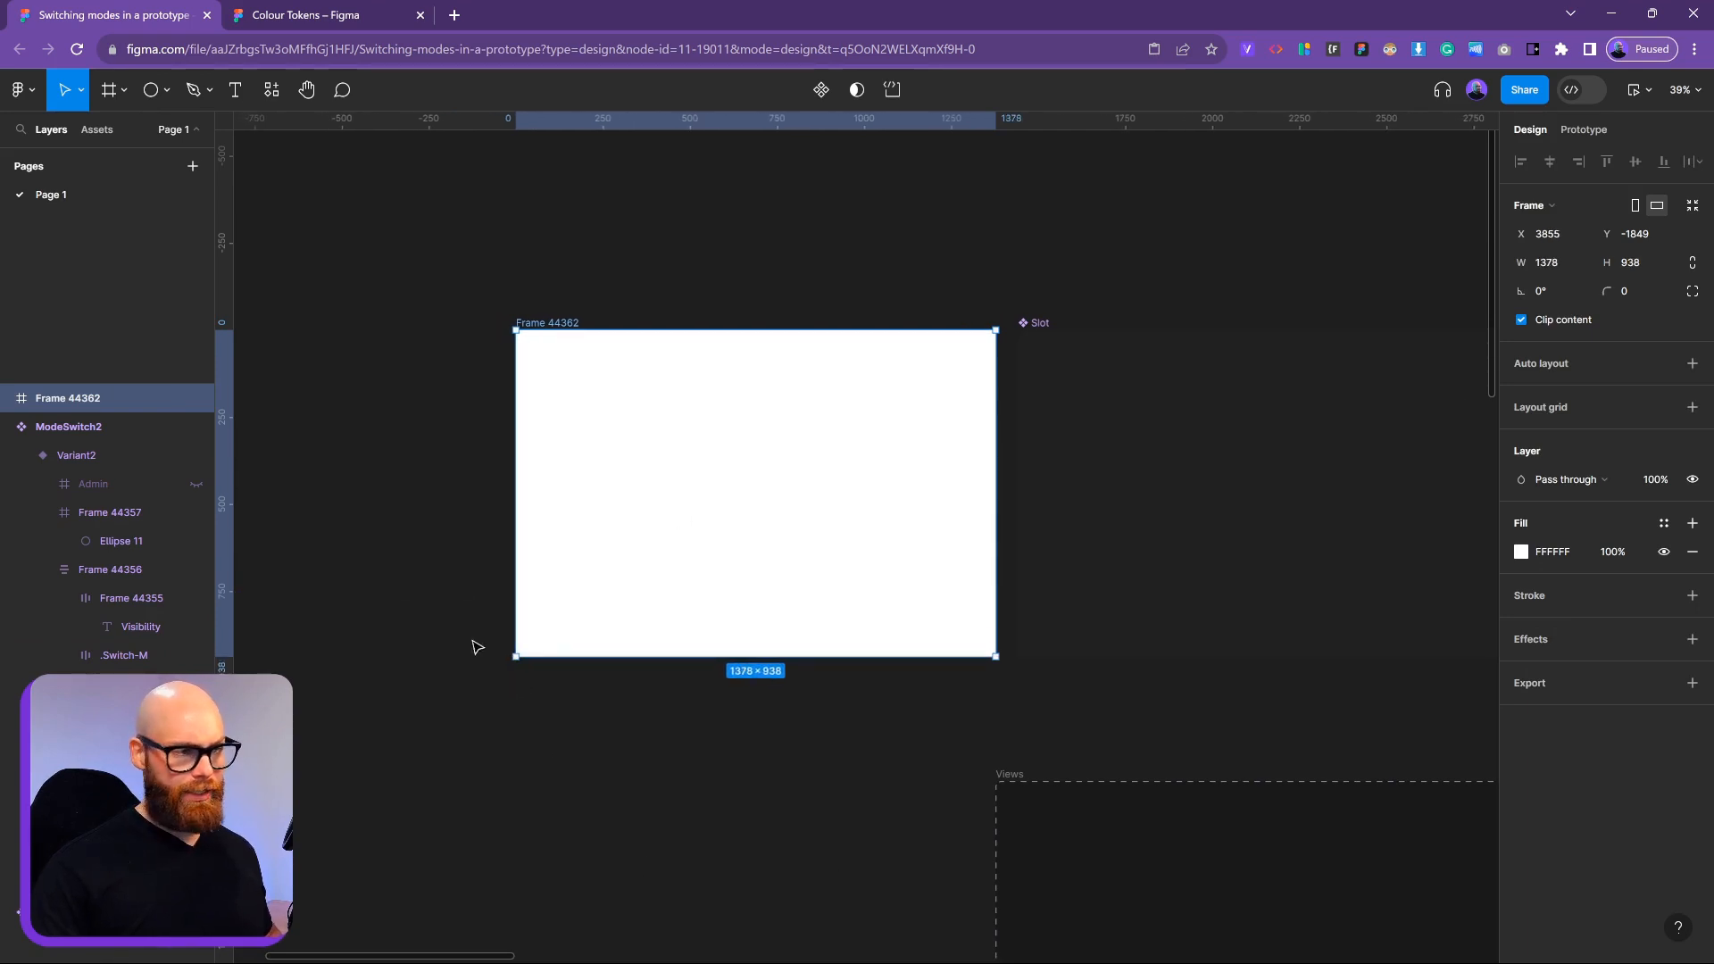
{"action": "left_click_drag", "start_coordinate": [518, 470], "coordinate": [465, 474]}
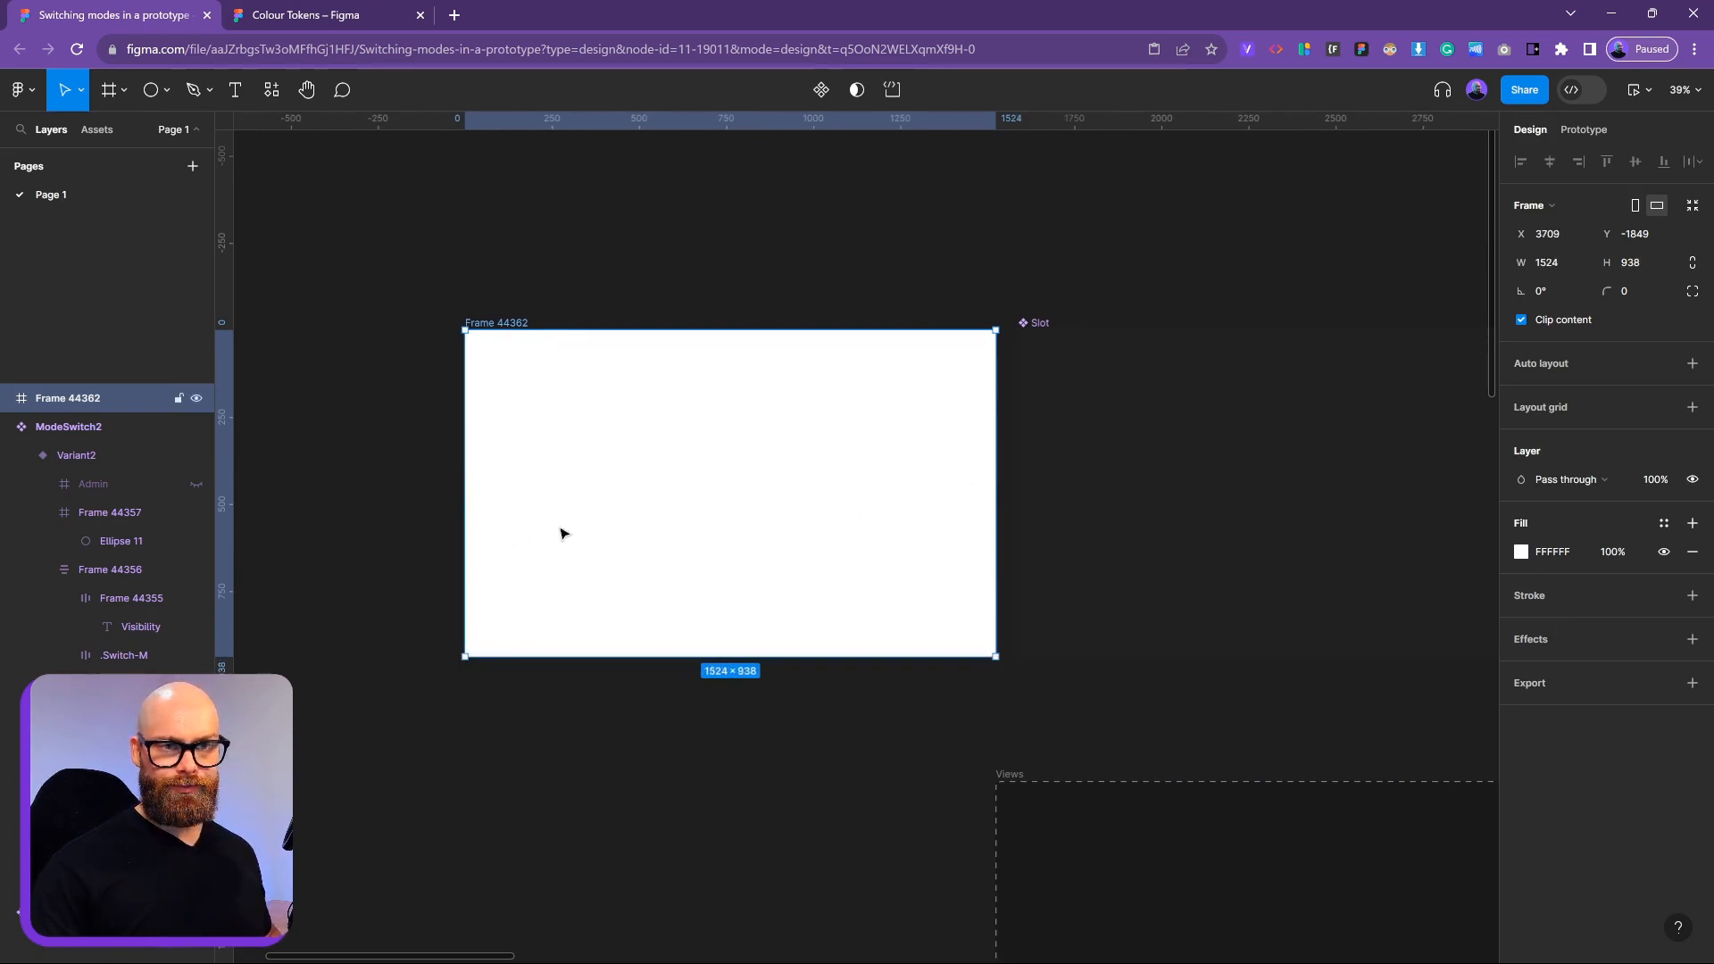
Size the new frame to 1545×938, copying the width from the Slot component
{"action": "left_click", "coordinate": [1482, 415]}
{"action": "left_click", "coordinate": [1643, 262]}
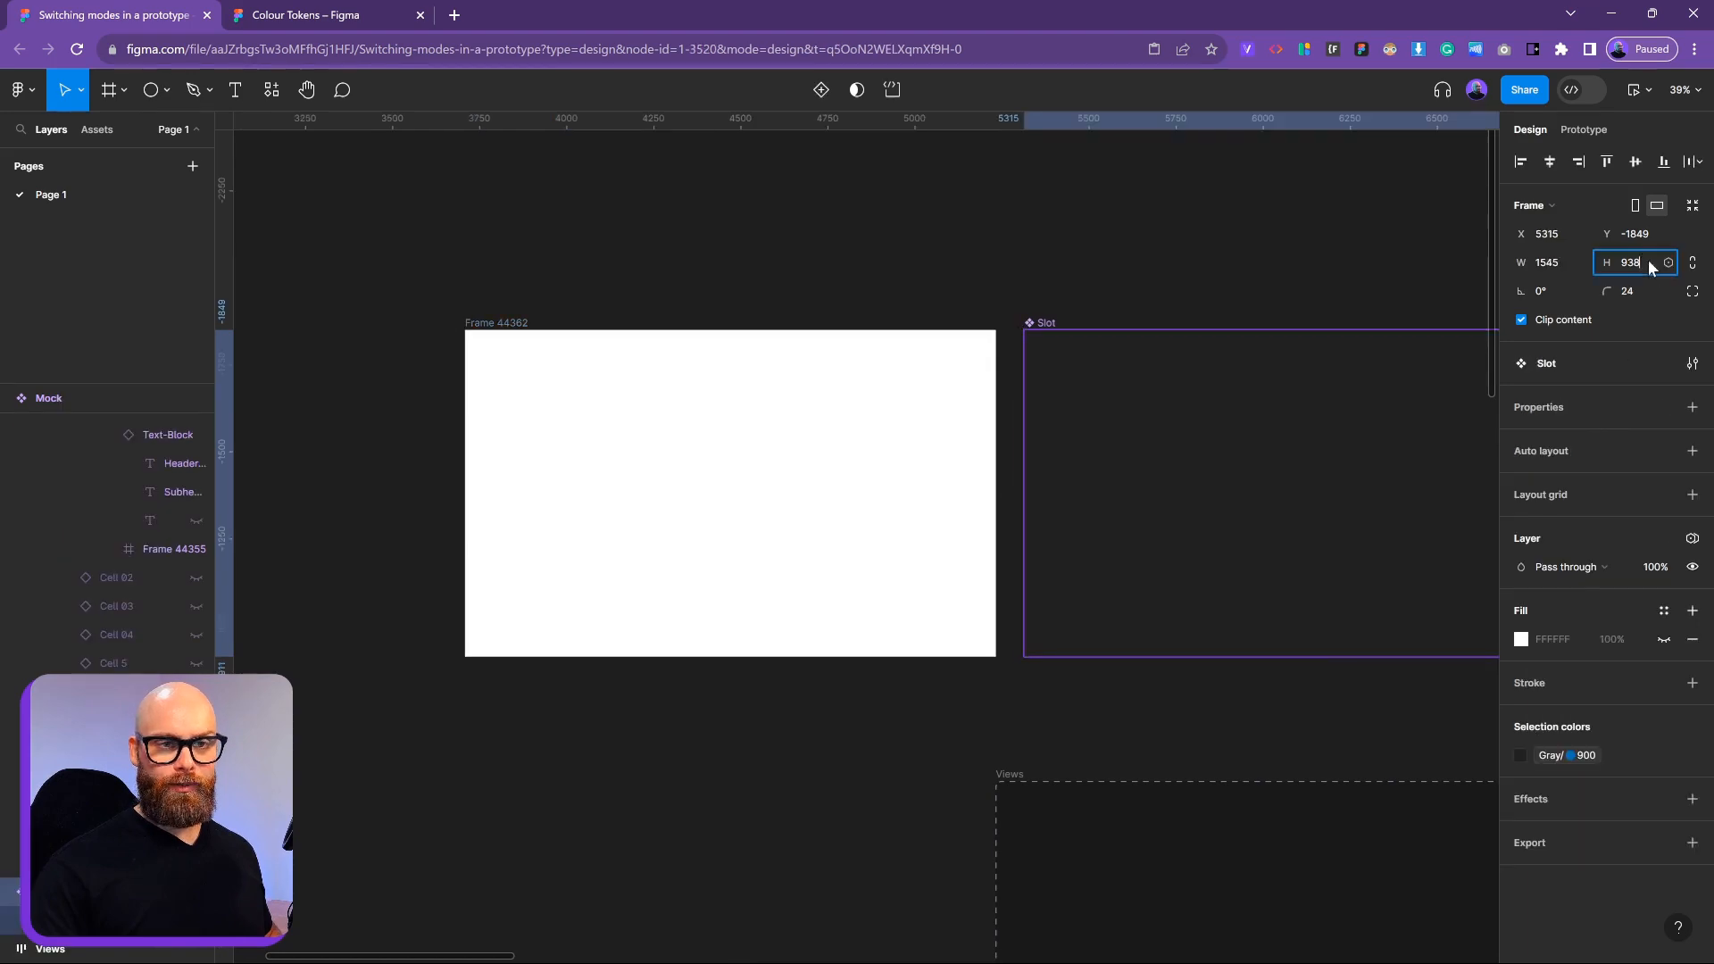
{"action": "left_click", "coordinate": [566, 482]}
{"action": "left_click", "coordinate": [1634, 262]}
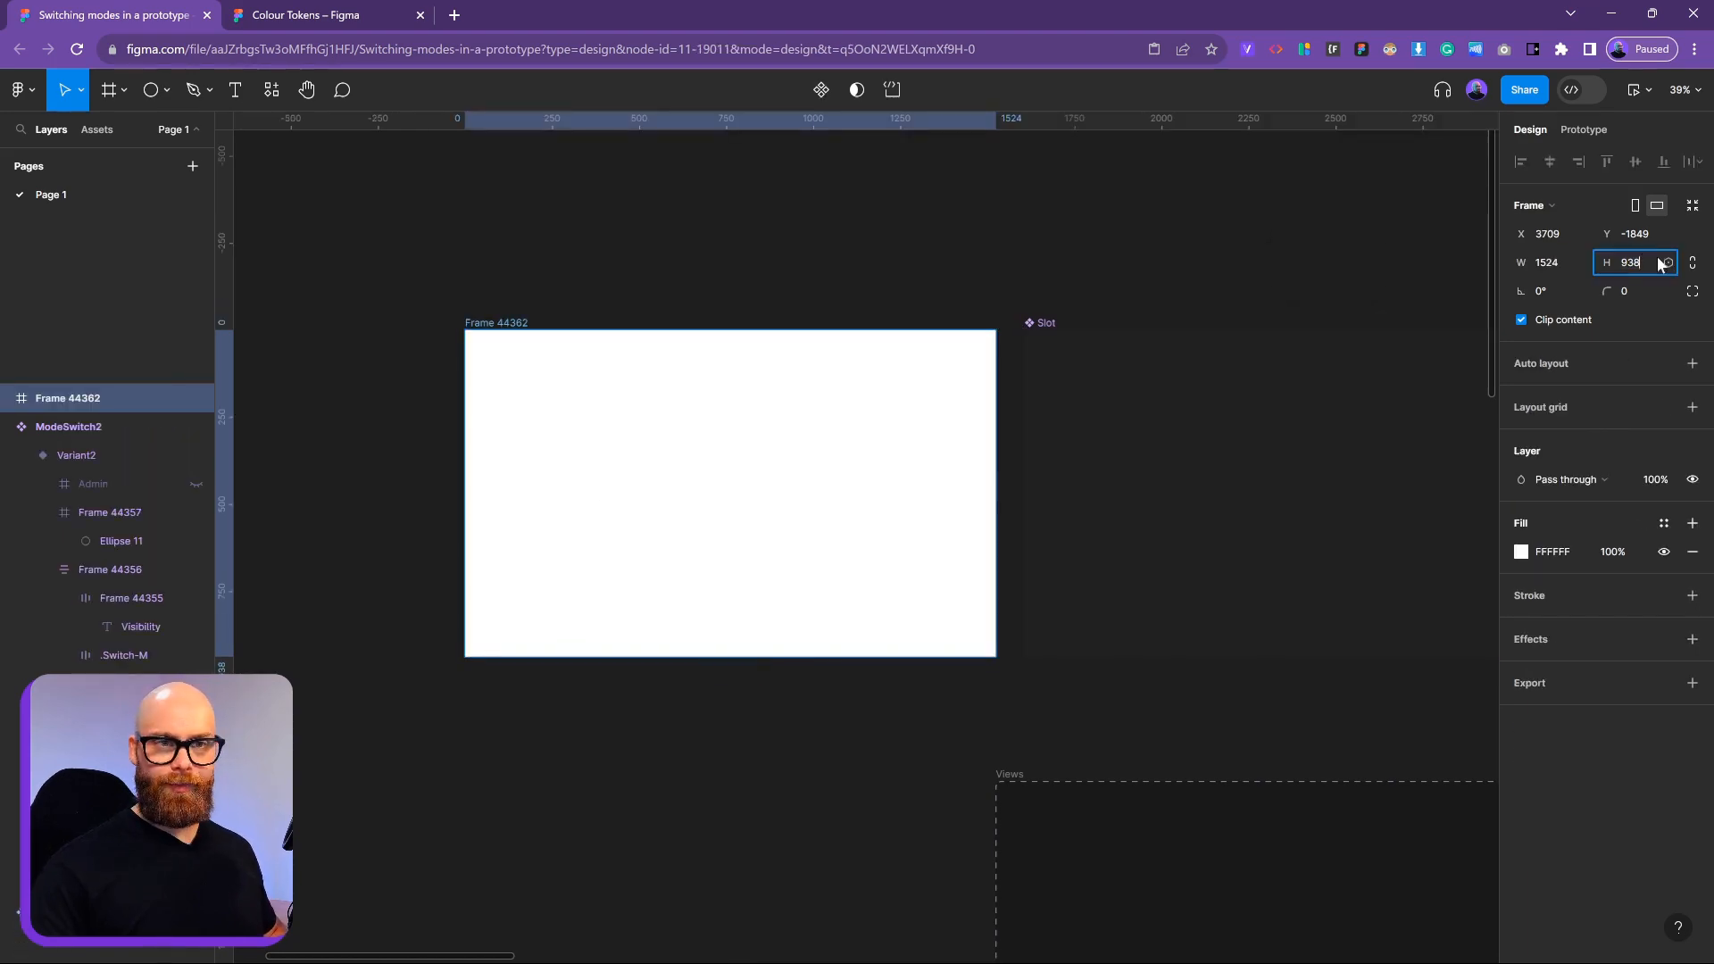
{"action": "left_click", "coordinate": [1023, 241]}
{"action": "left_click", "coordinate": [925, 359]}
{"action": "left_click", "coordinate": [1223, 384]}
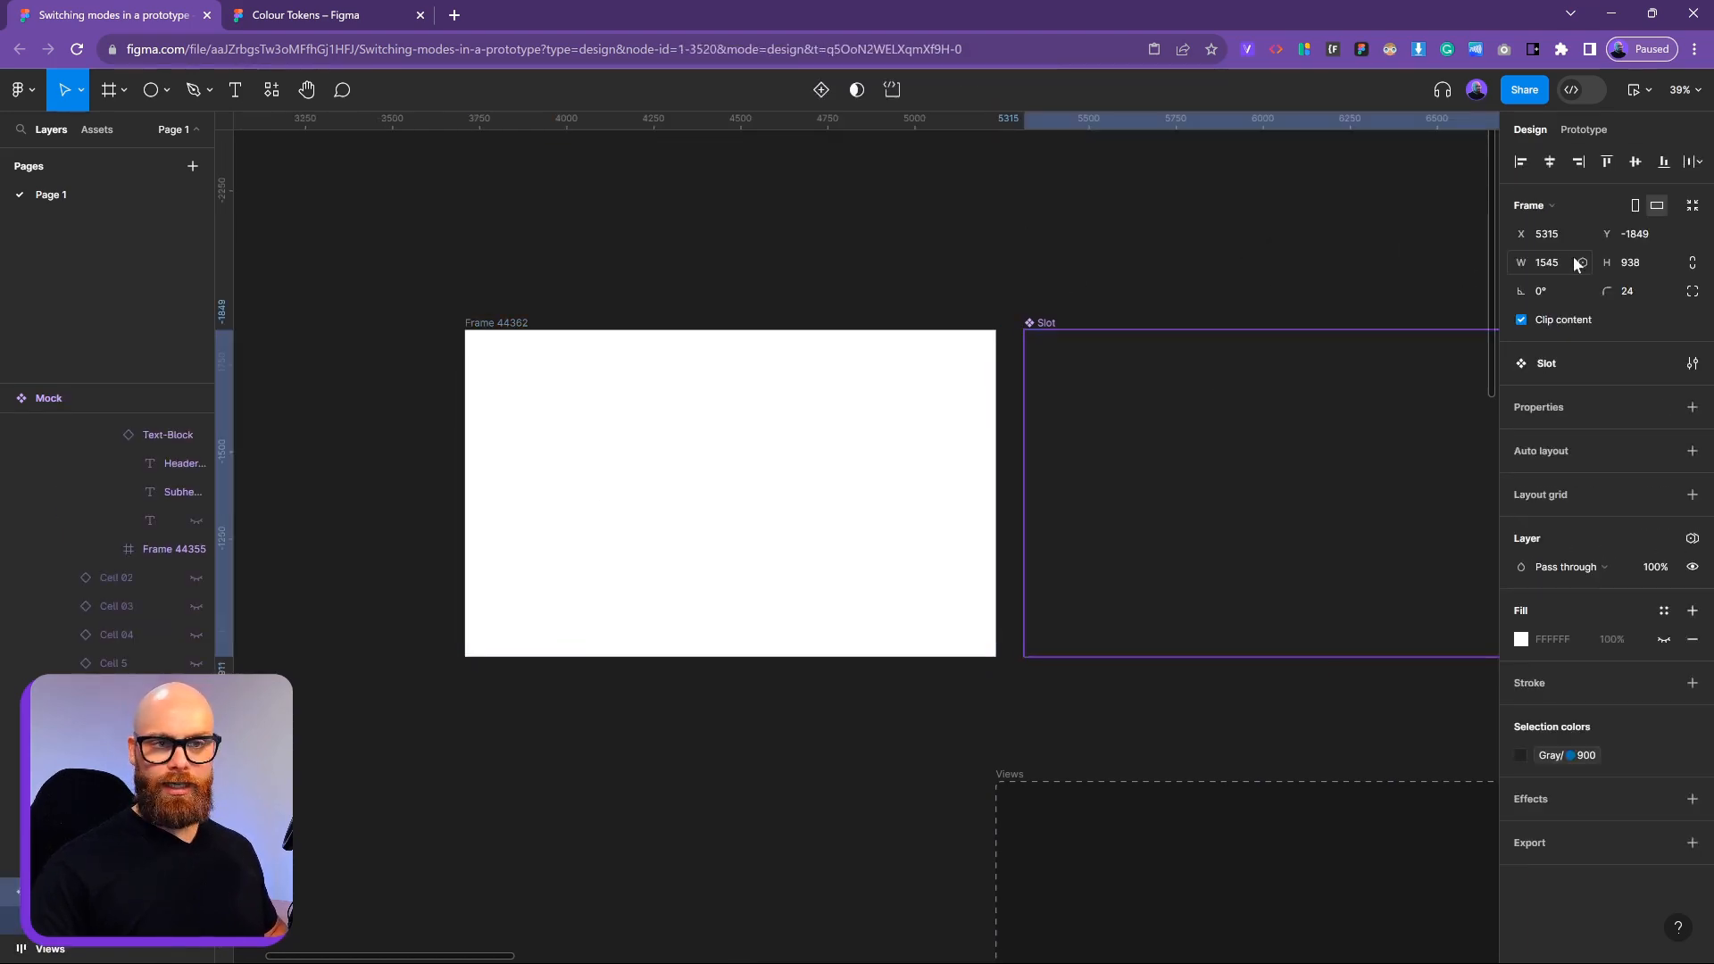
{"action": "left_click", "coordinate": [1557, 262]}
{"action": "key", "text": "ctrl+c"}
{"action": "left_click", "coordinate": [647, 419]}
{"action": "key", "text": "ctrl+v"}
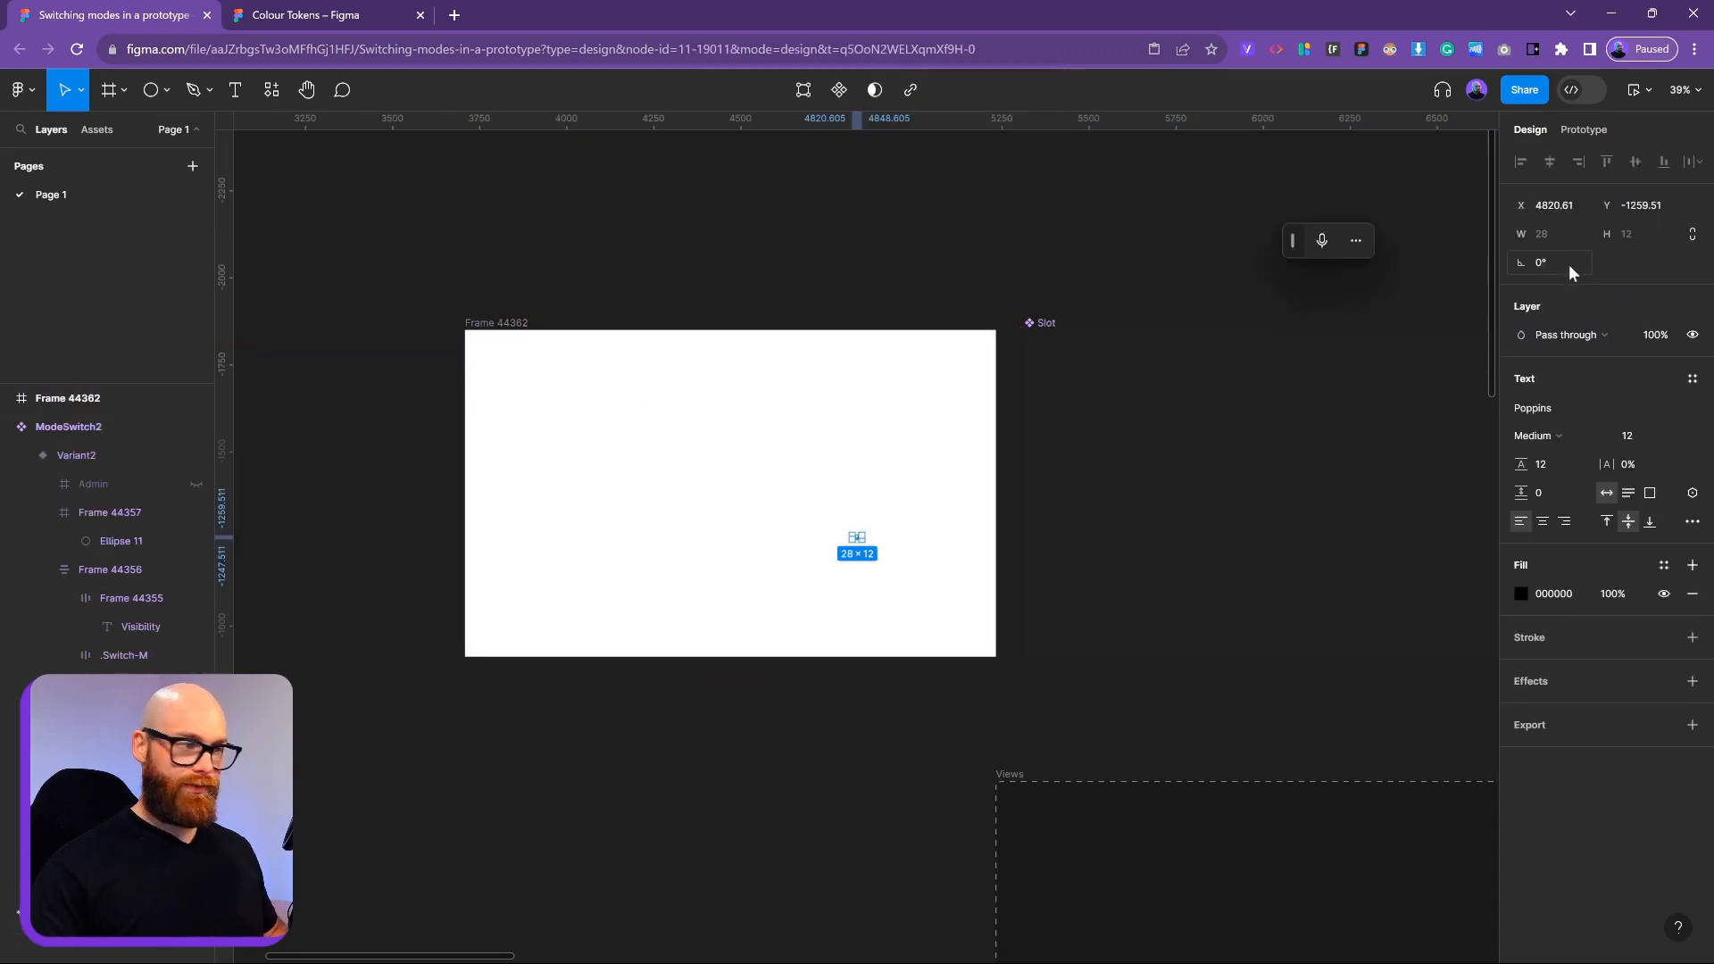
{"action": "key", "text": "Delete"}
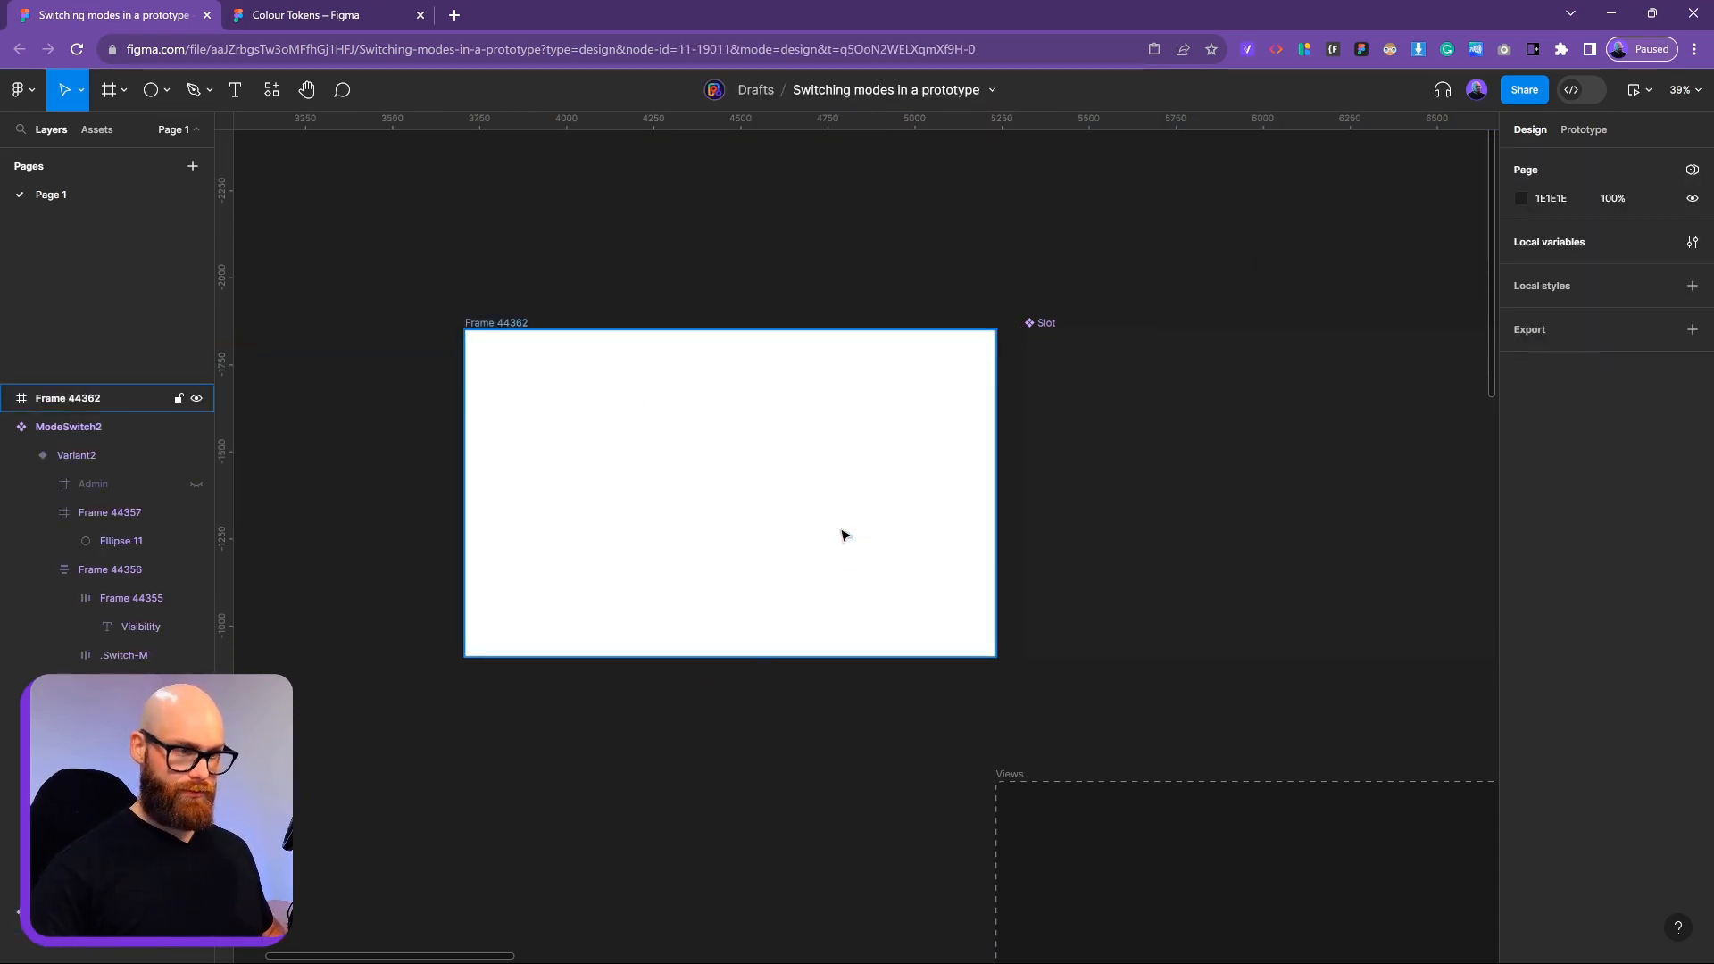
{"action": "left_click", "coordinate": [842, 534]}
{"action": "left_click", "coordinate": [1558, 264]}
{"action": "key", "text": "ctrl+v"}
{"action": "key", "text": "Return"}
{"action": "left_click", "coordinate": [1079, 221]}
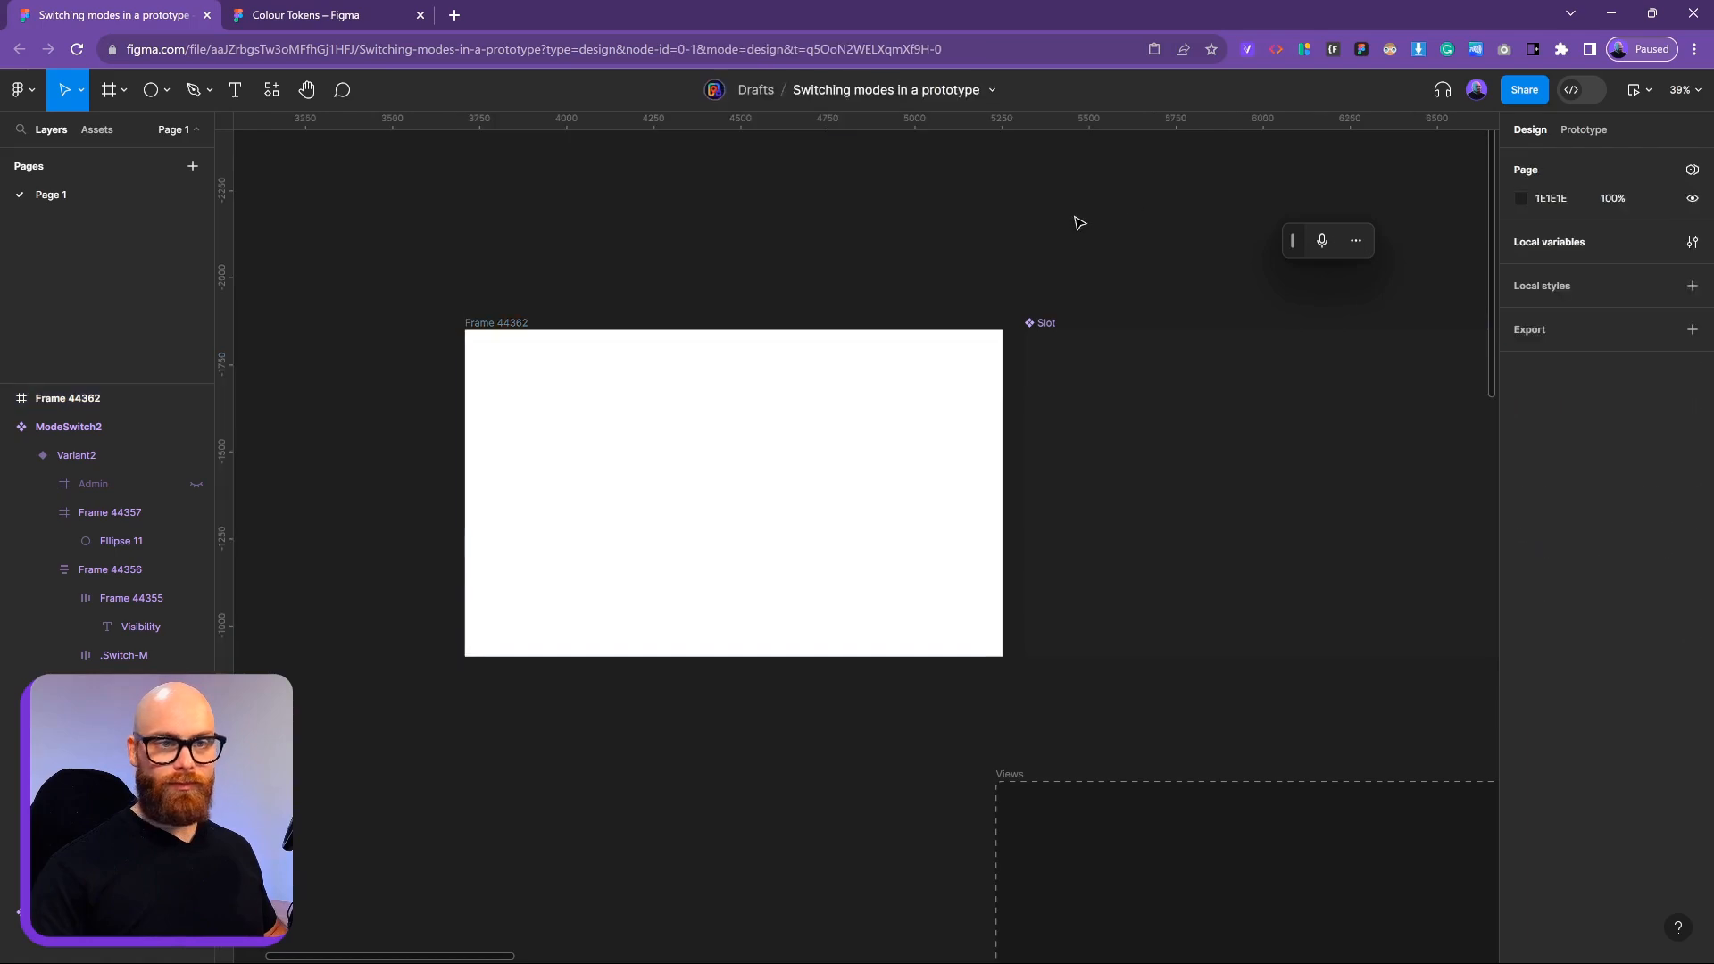
{"action": "left_click", "coordinate": [770, 430]}
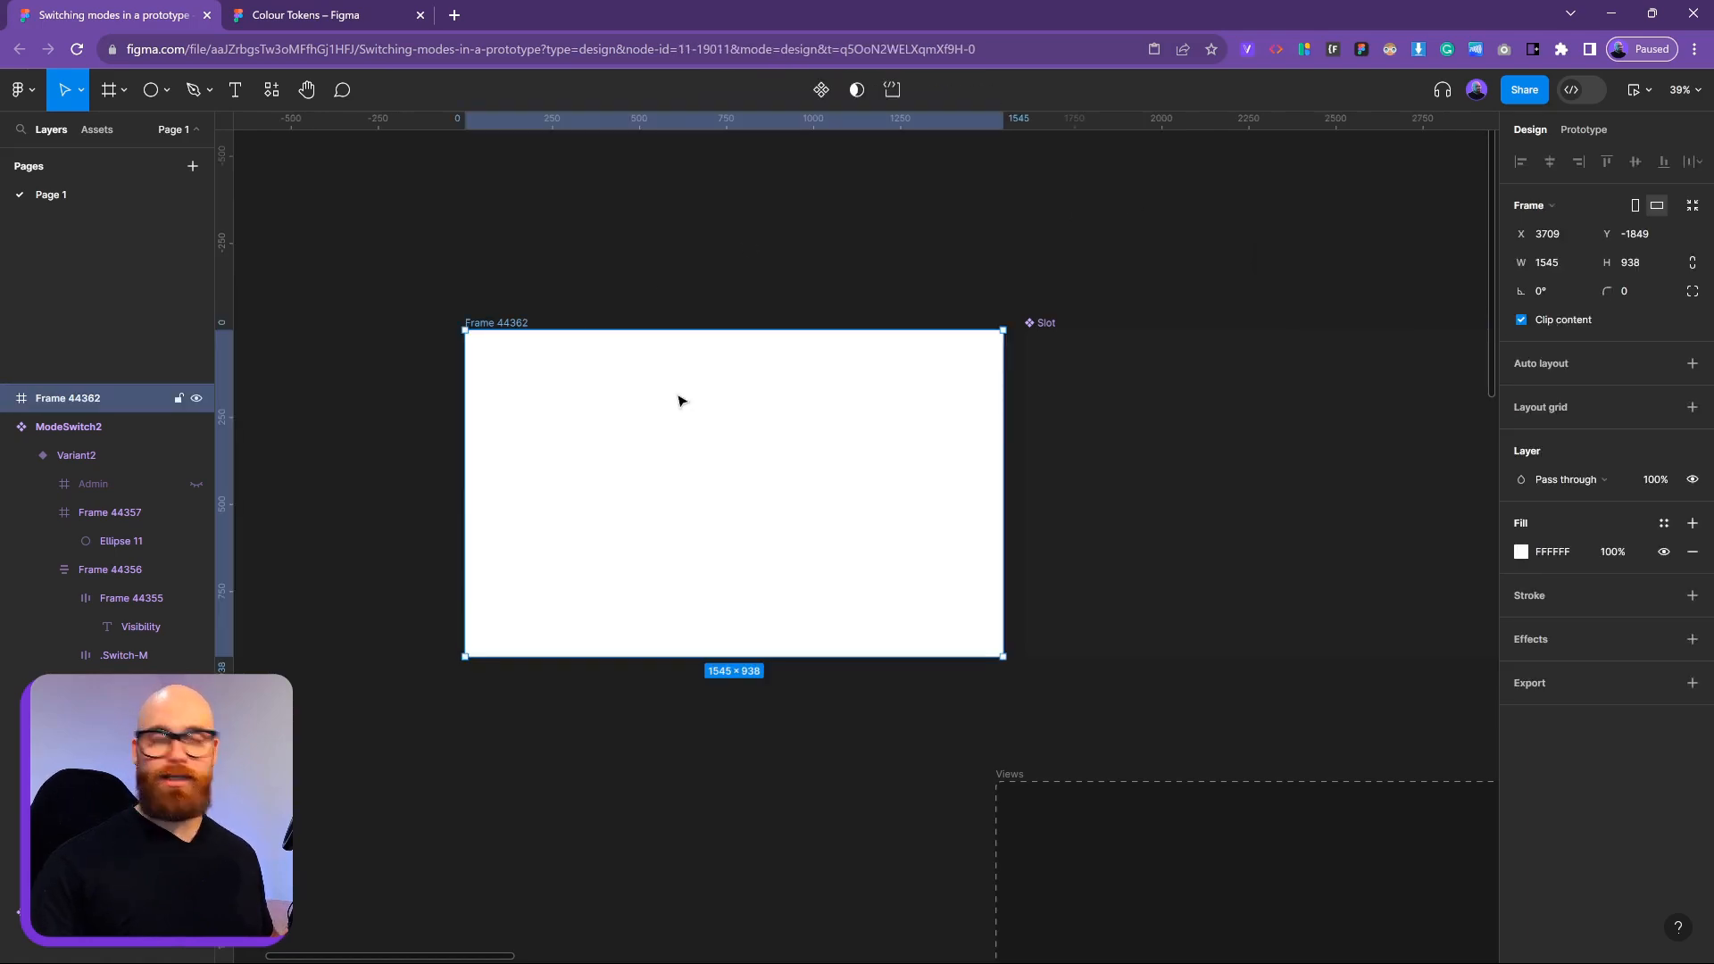
Rename the new frame to Slot
{"action": "double_click", "coordinate": [508, 325]}
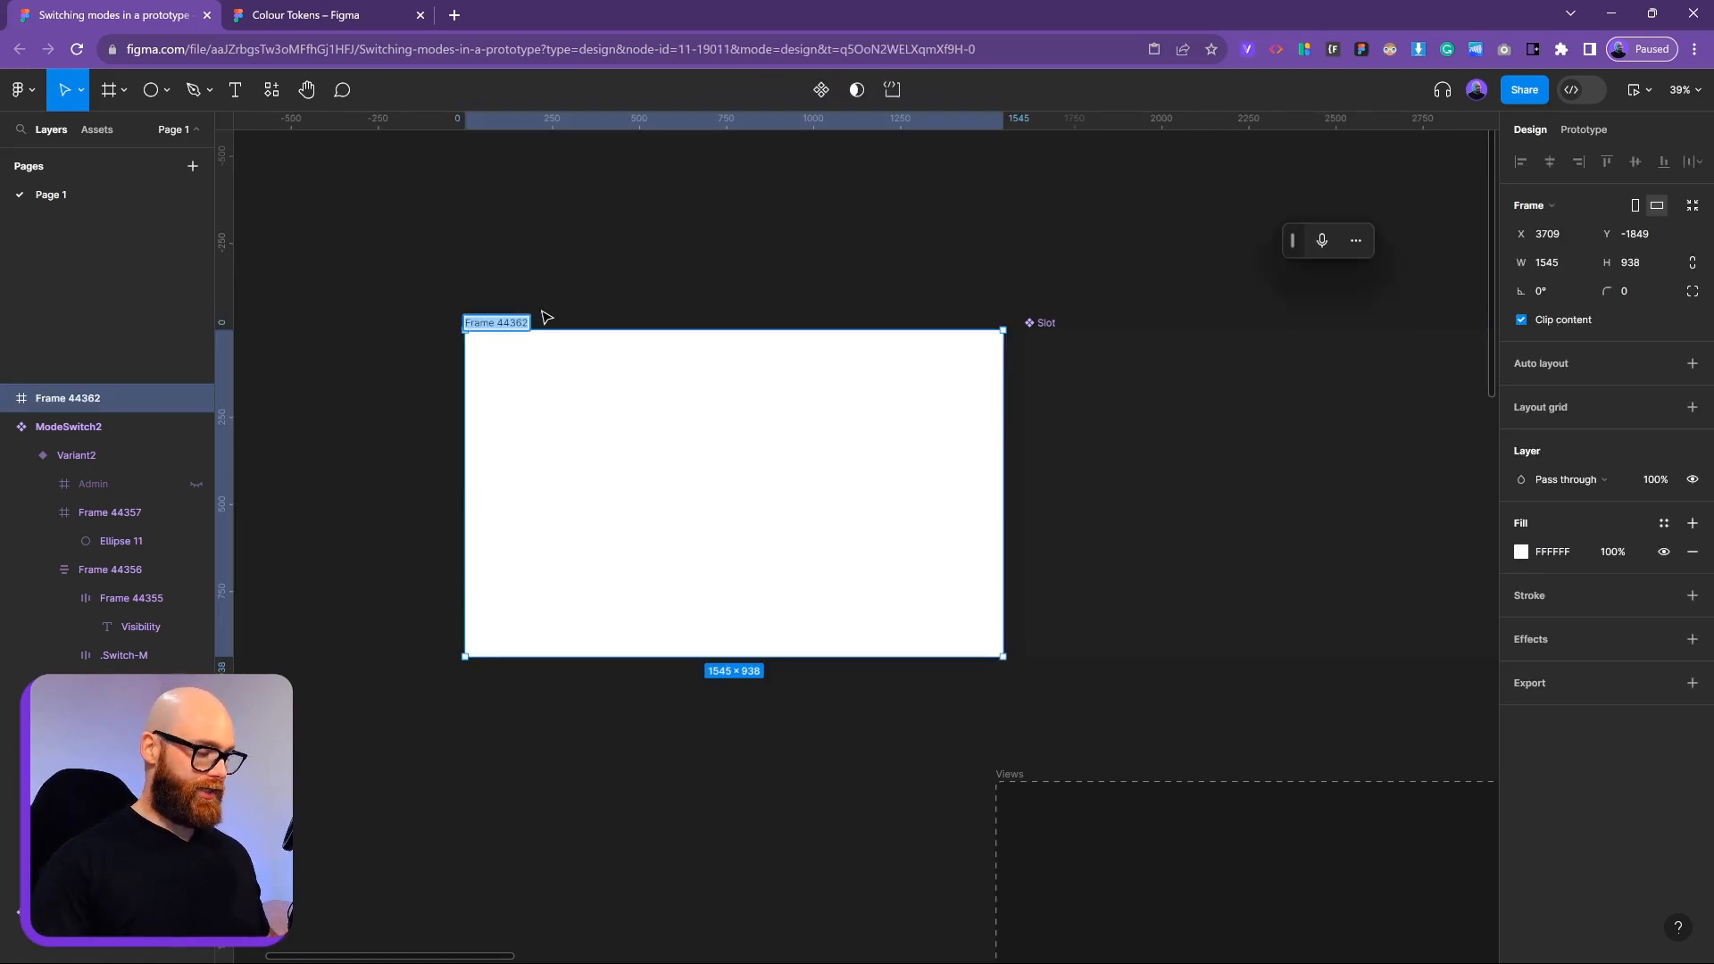
{"action": "type", "text": "Slot"}
{"action": "key", "text": "Return"}
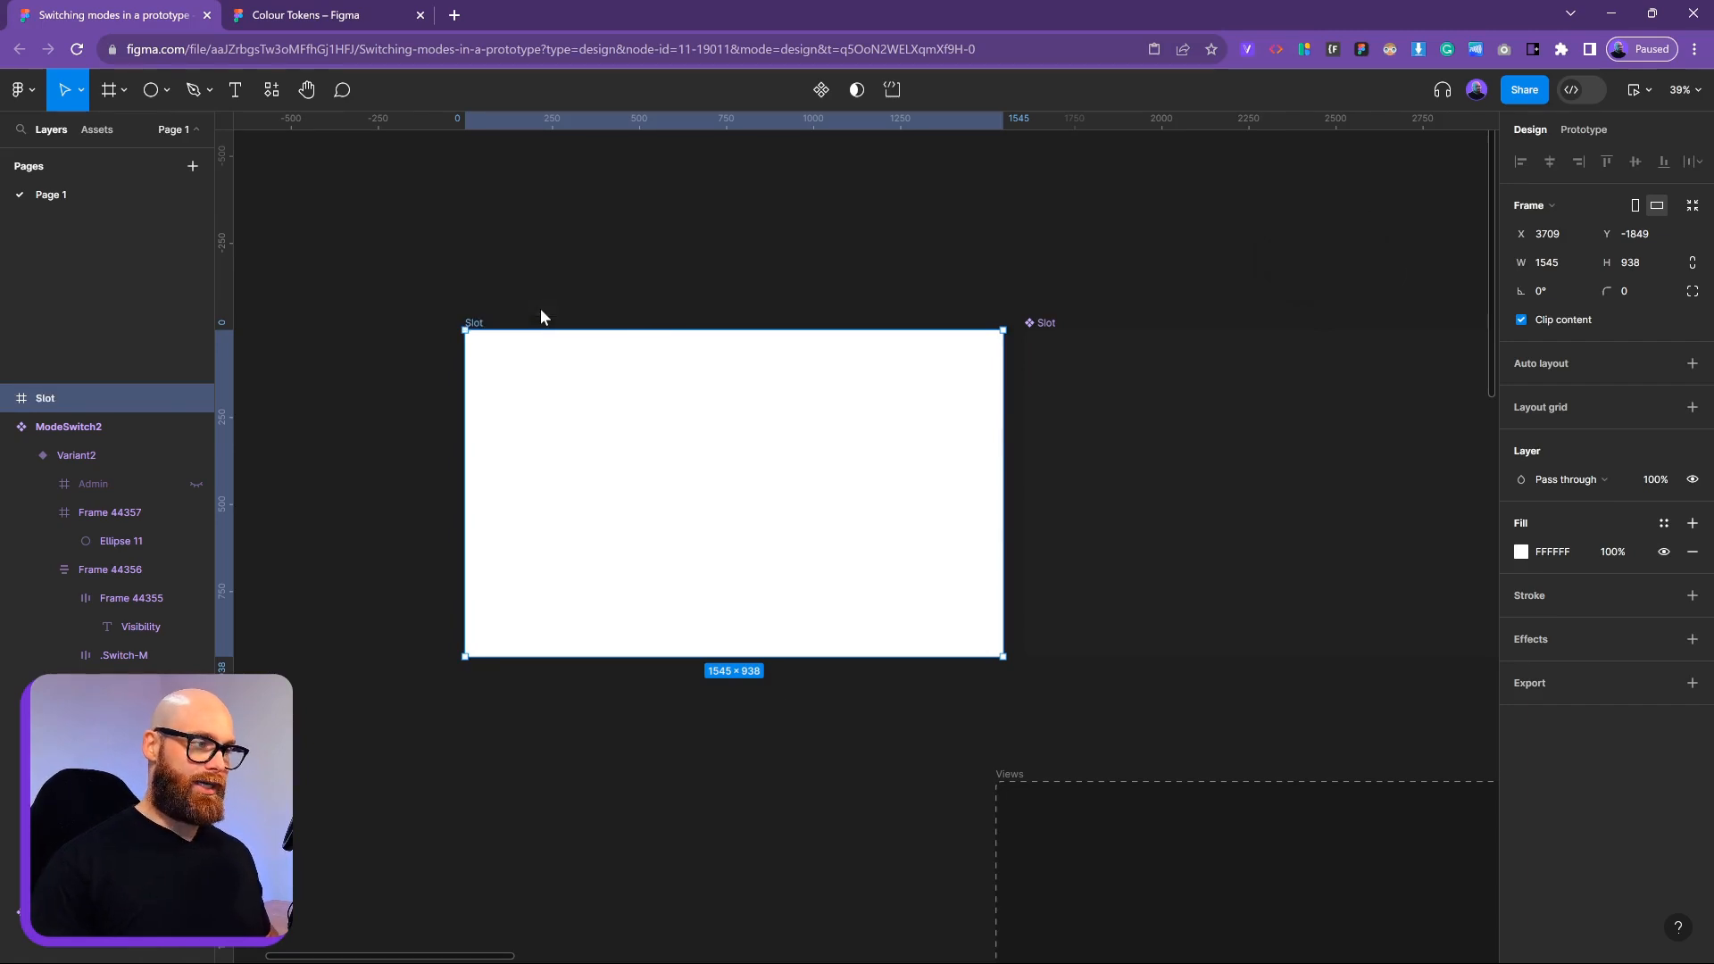
Turn the Slot frame into a component named Slot-2, then go to the Colour Tokens file
{"action": "right_click", "coordinate": [471, 318]}
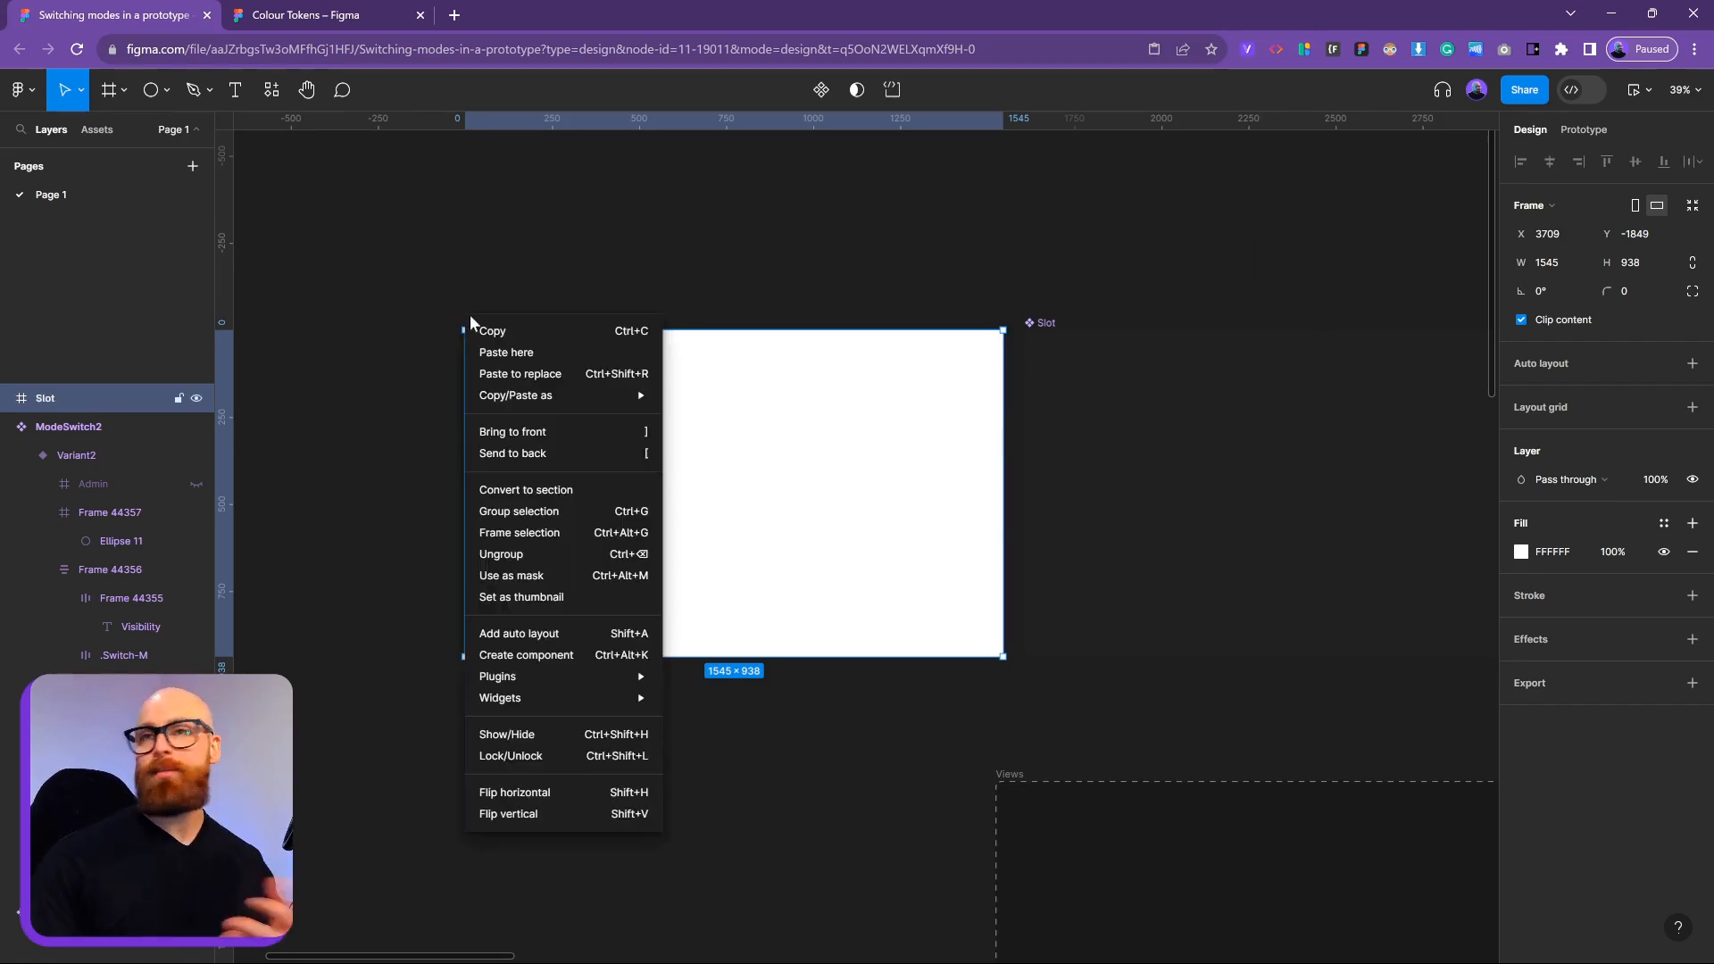
{"action": "left_click", "coordinate": [527, 656]}
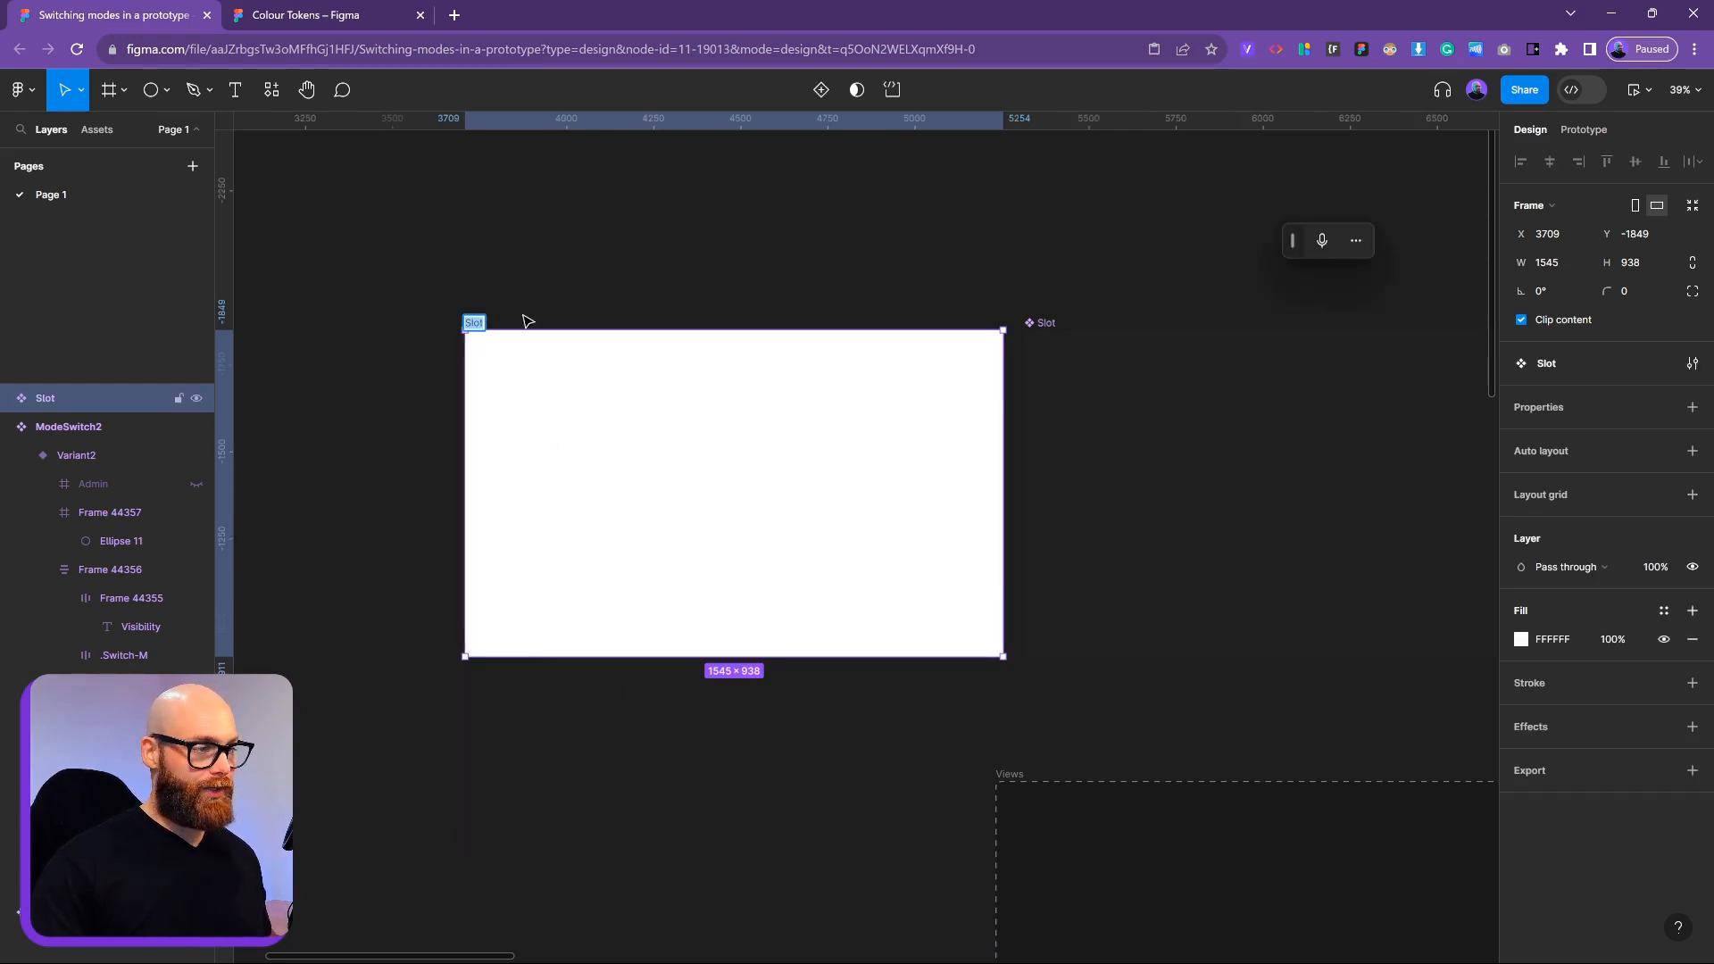
{"action": "key", "text": "Right"}
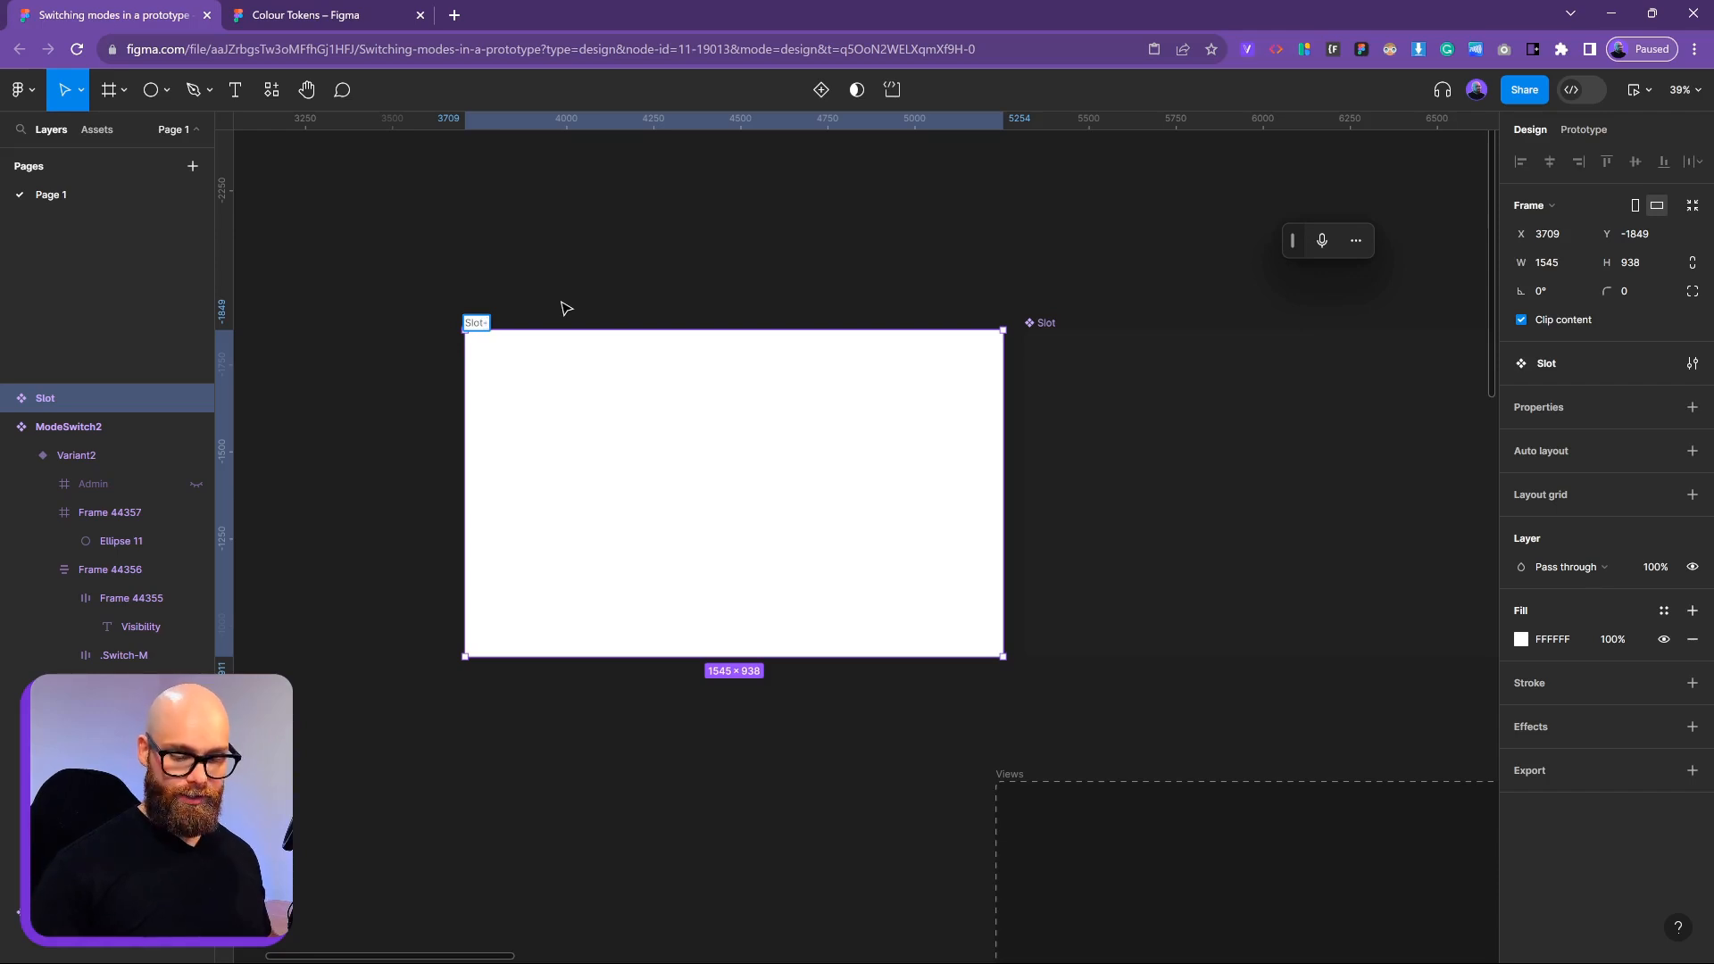
{"action": "type", "text": "-2"}
{"action": "key", "text": "Return"}
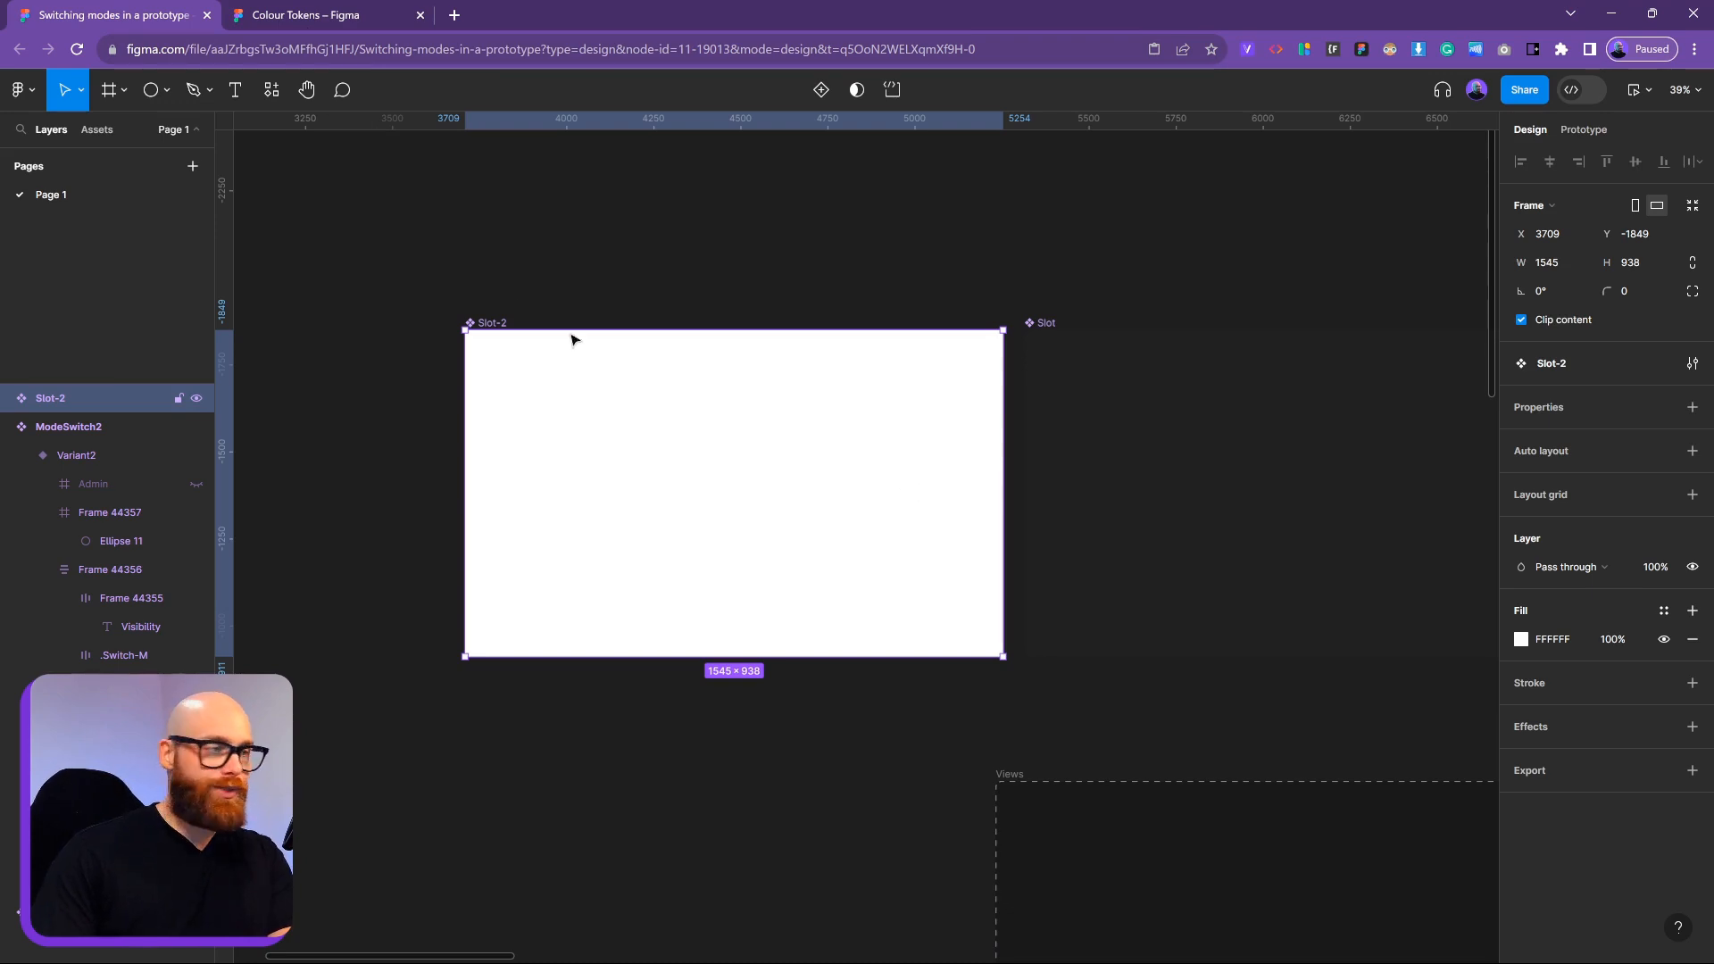
{"action": "left_click", "coordinate": [319, 19]}
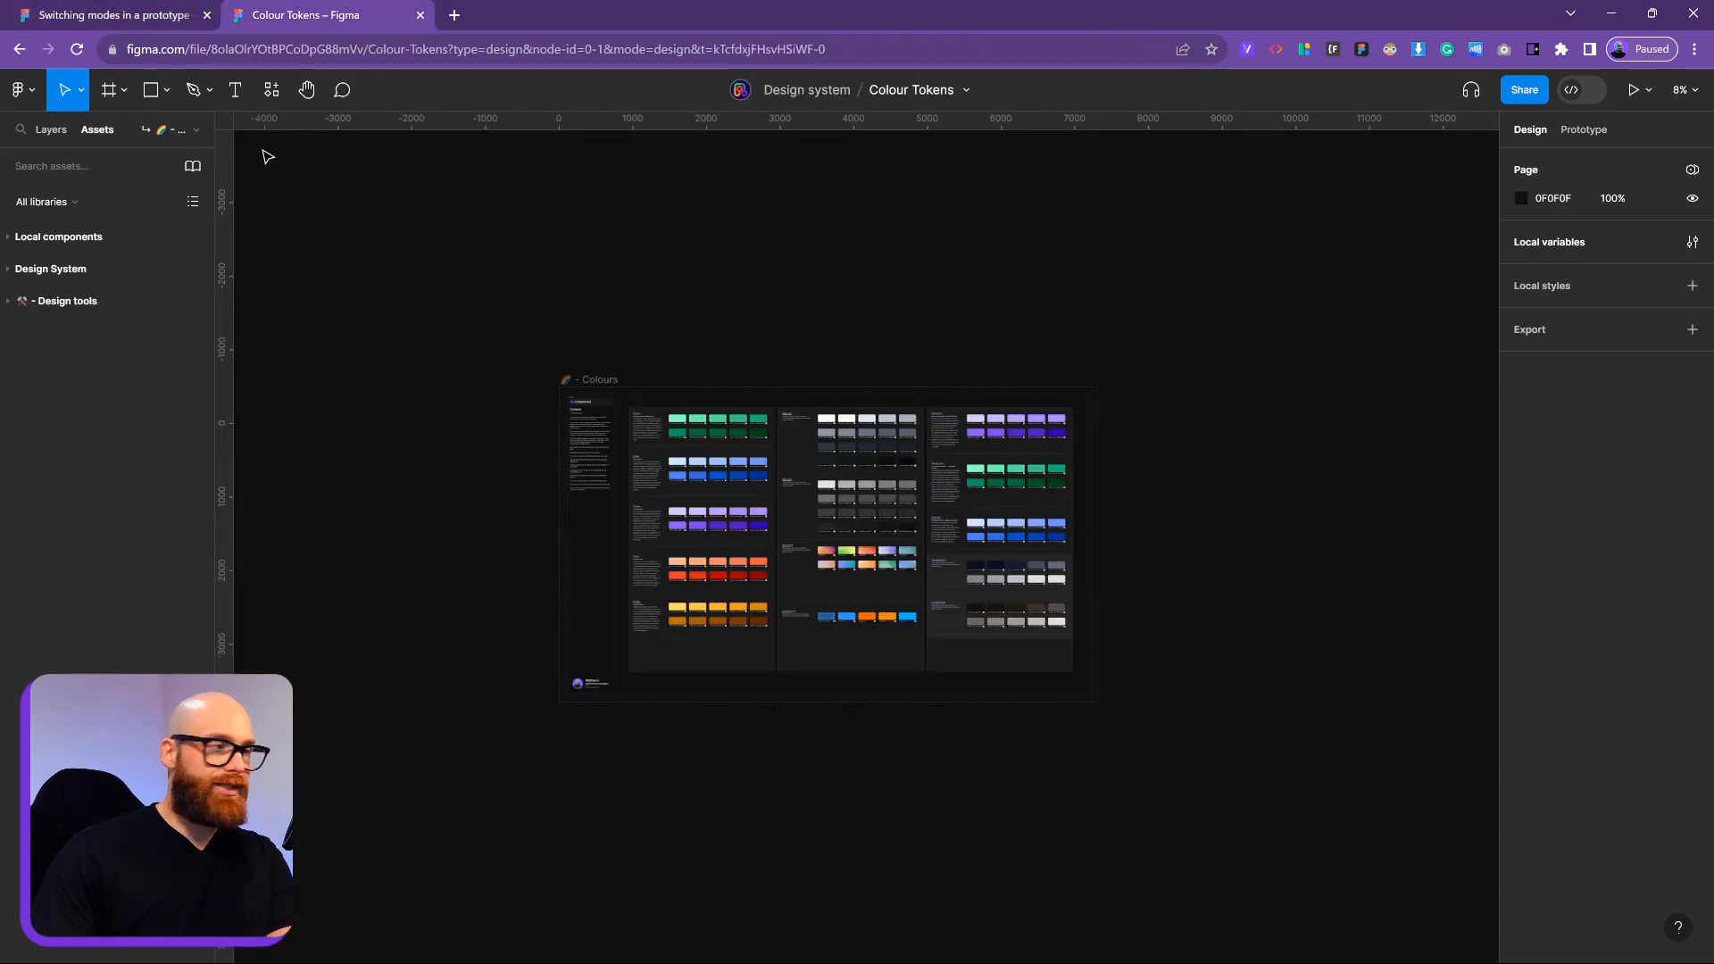
Fill the Slot-2 component with the Gray/800 colour style from Colour Tokens
{"action": "left_click", "coordinate": [141, 16]}
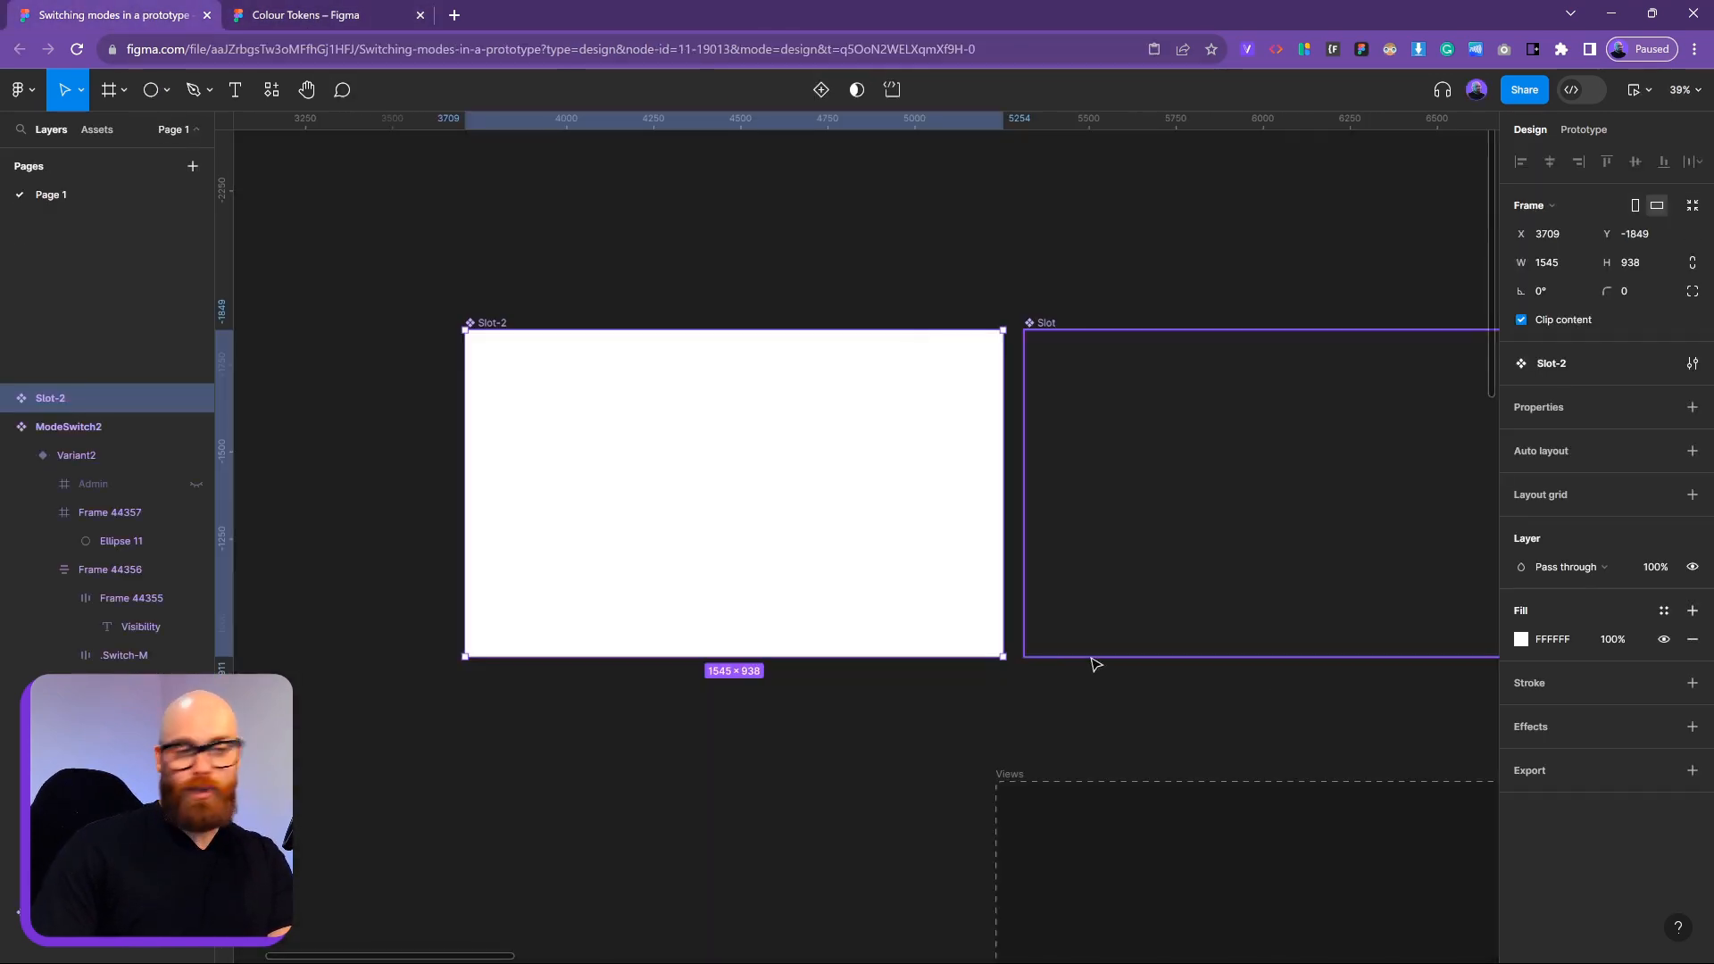
{"action": "left_click", "coordinate": [1664, 611]}
{"action": "scroll", "coordinate": [1398, 804], "scroll_direction": "down", "scroll_amount": 3}
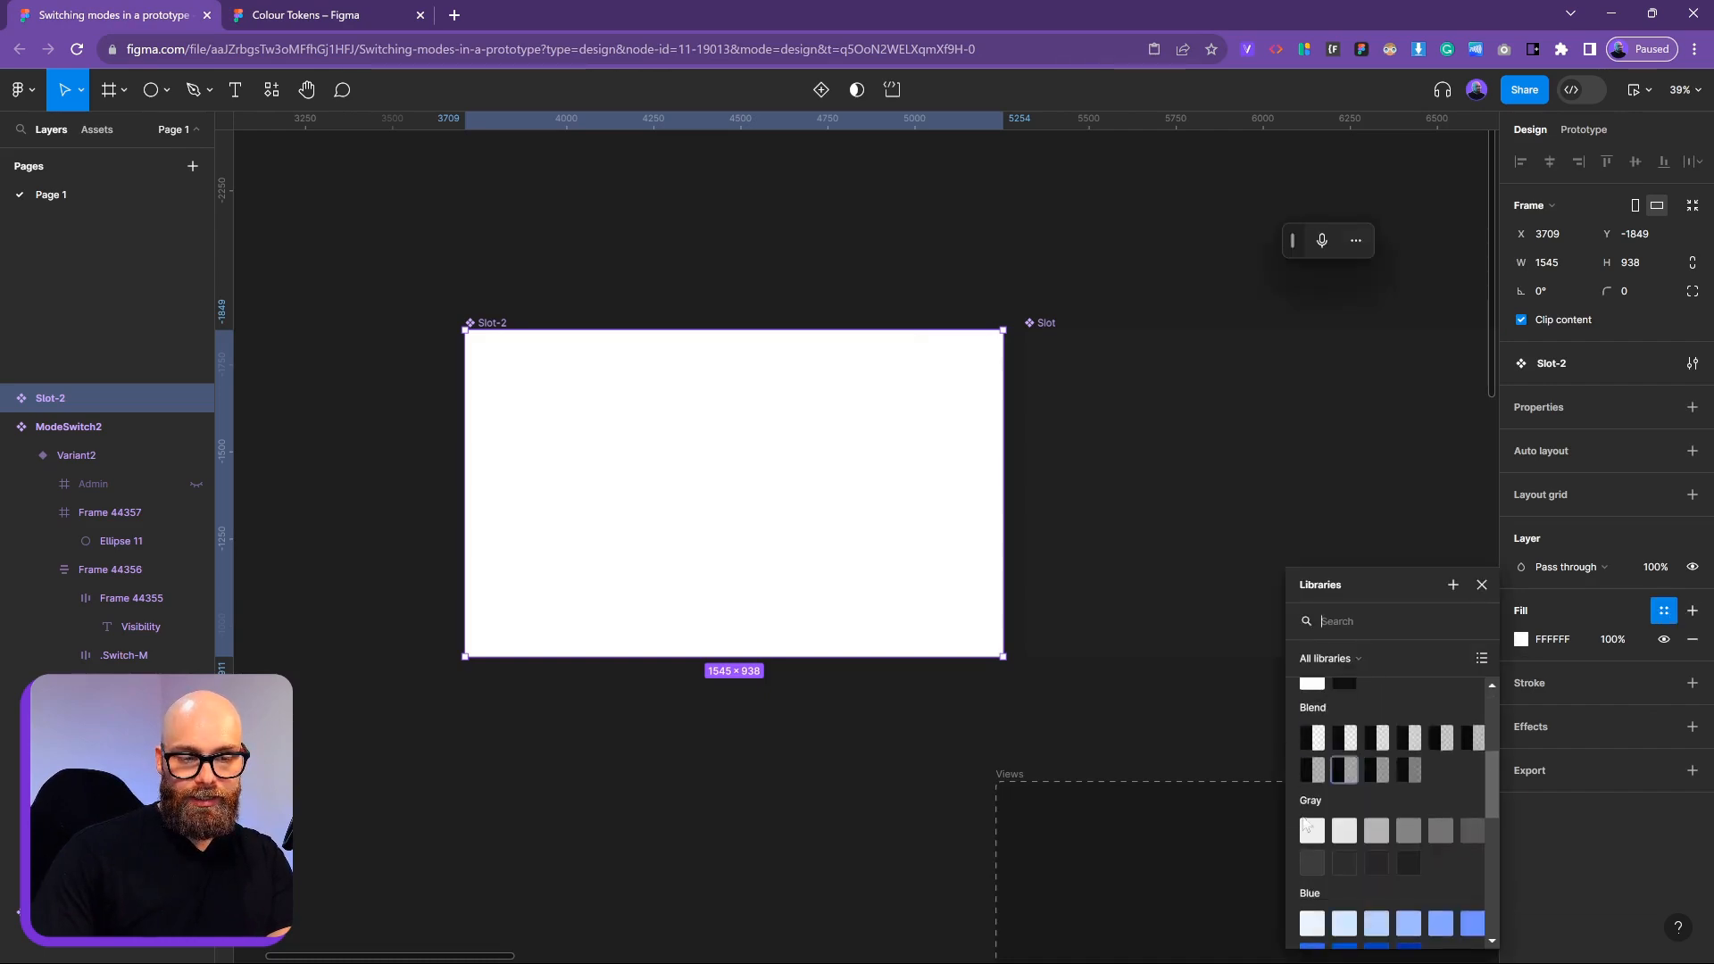
{"action": "left_click", "coordinate": [1375, 862]}
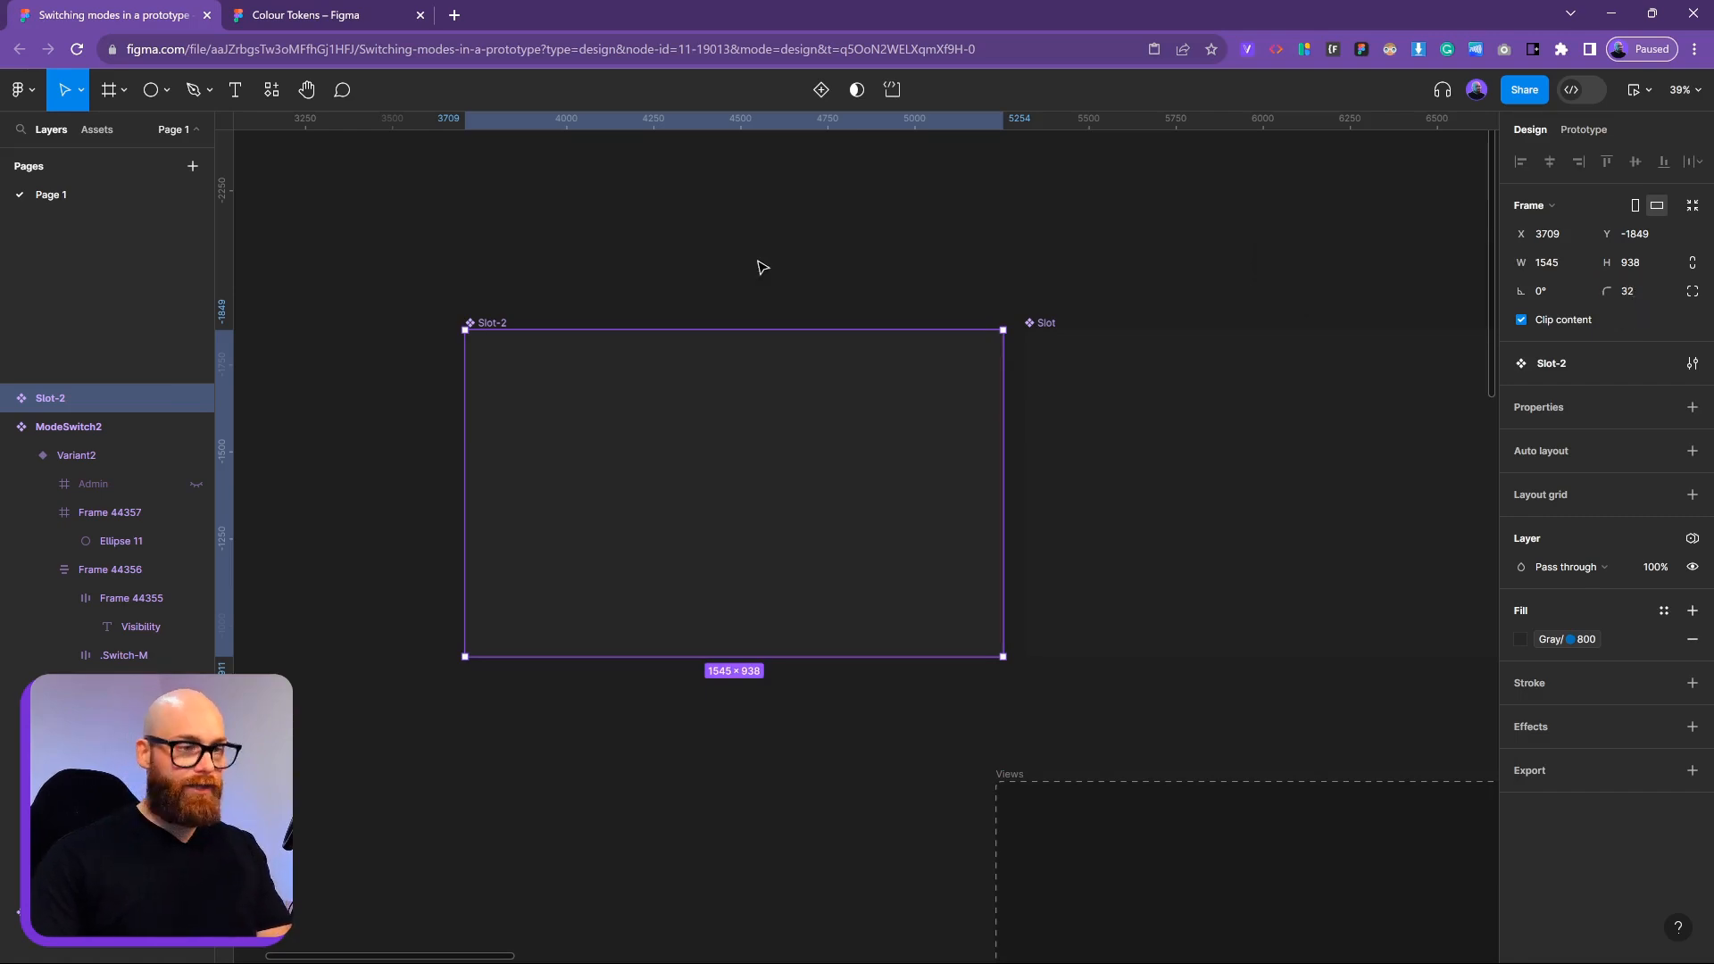
{"action": "left_click", "coordinate": [732, 275]}
{"action": "left_click", "coordinate": [473, 323]}
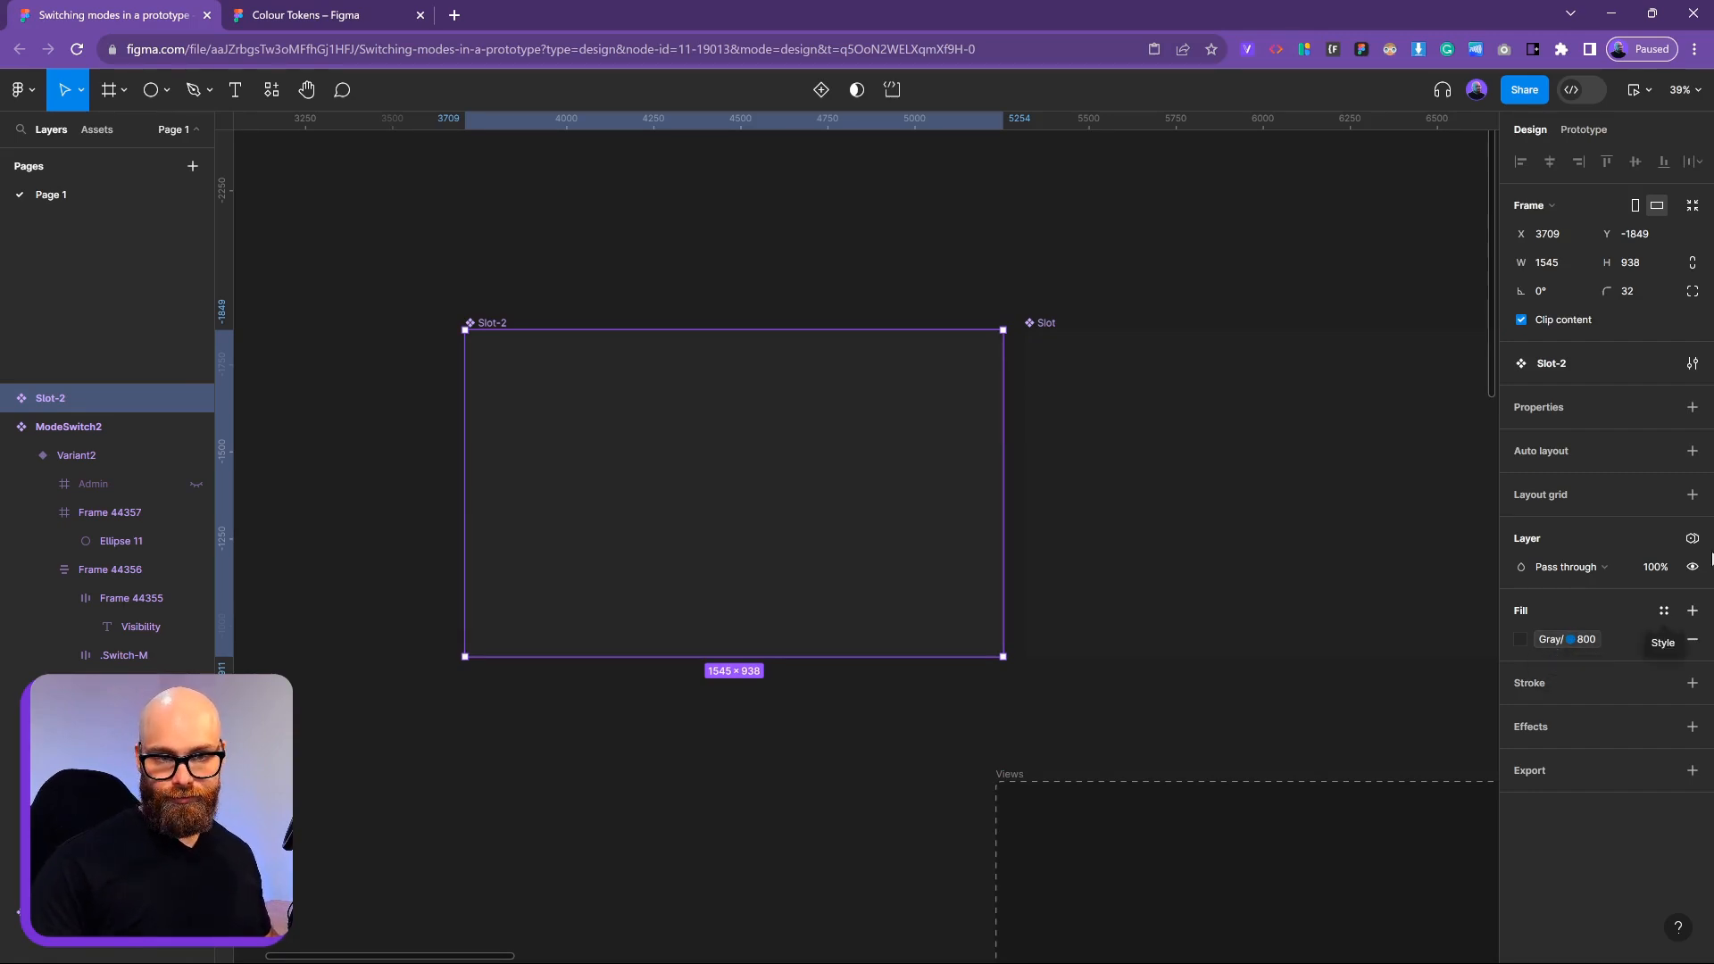
Set Slot-2's Colours variable mode to Auto (Dark)
{"action": "left_click", "coordinate": [1691, 541]}
{"action": "mouse_move", "coordinate": [1615, 602]}
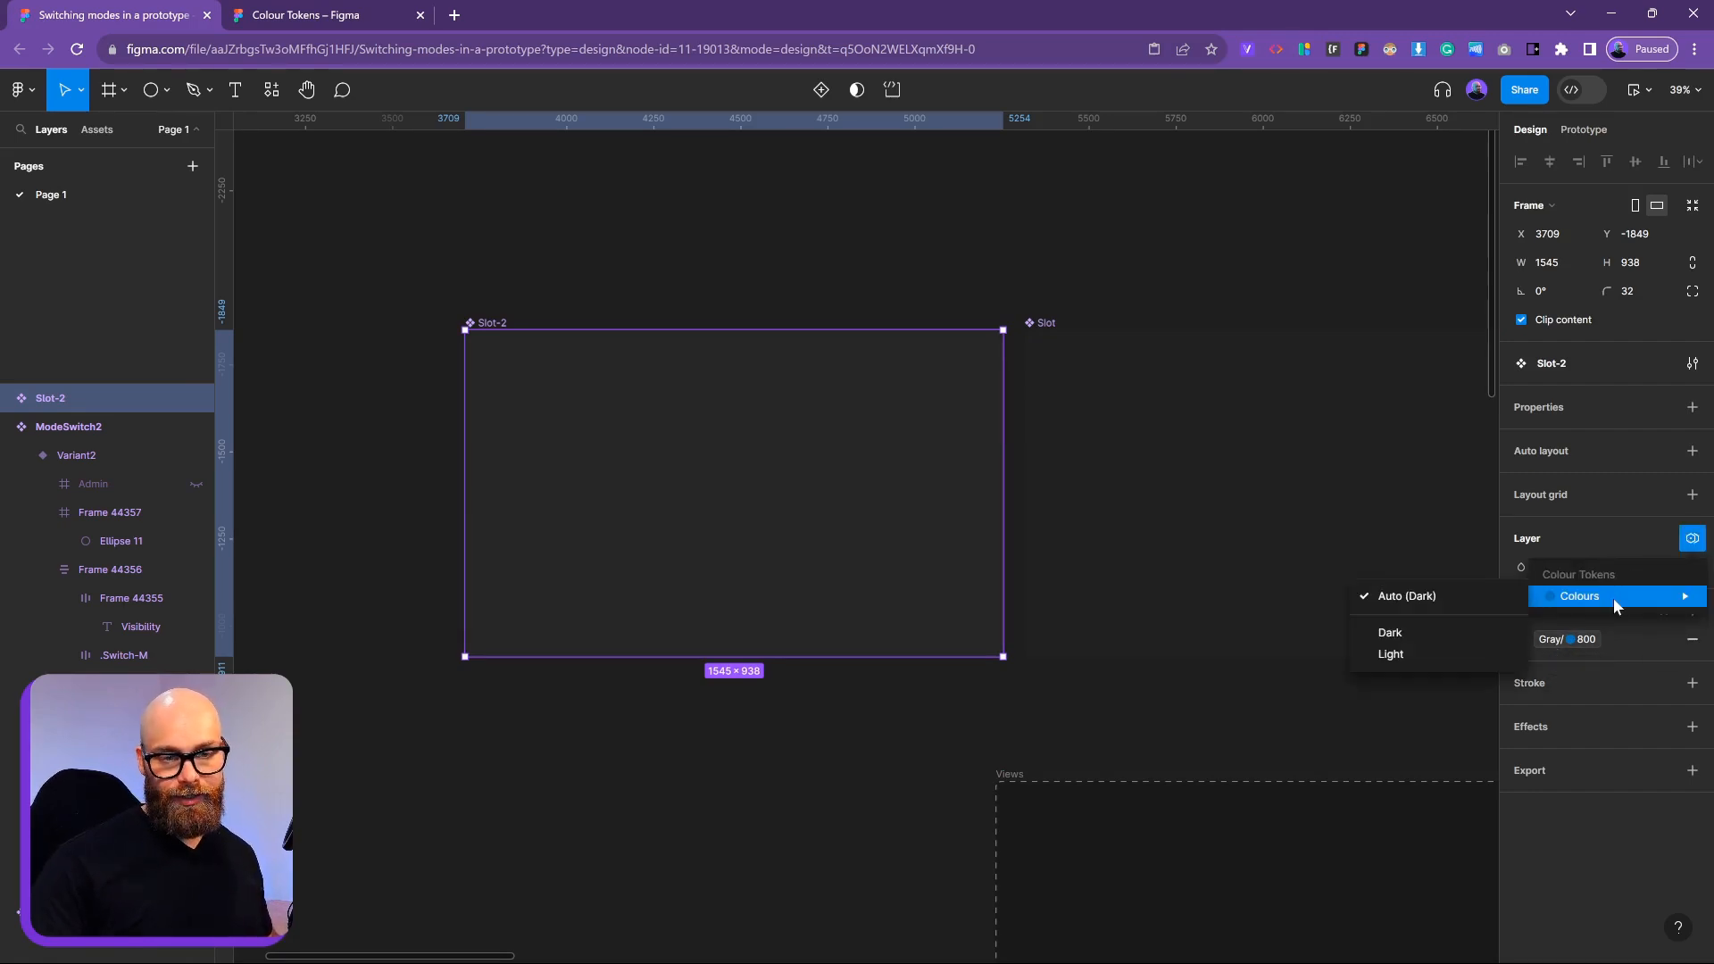
{"action": "left_click", "coordinate": [1421, 600]}
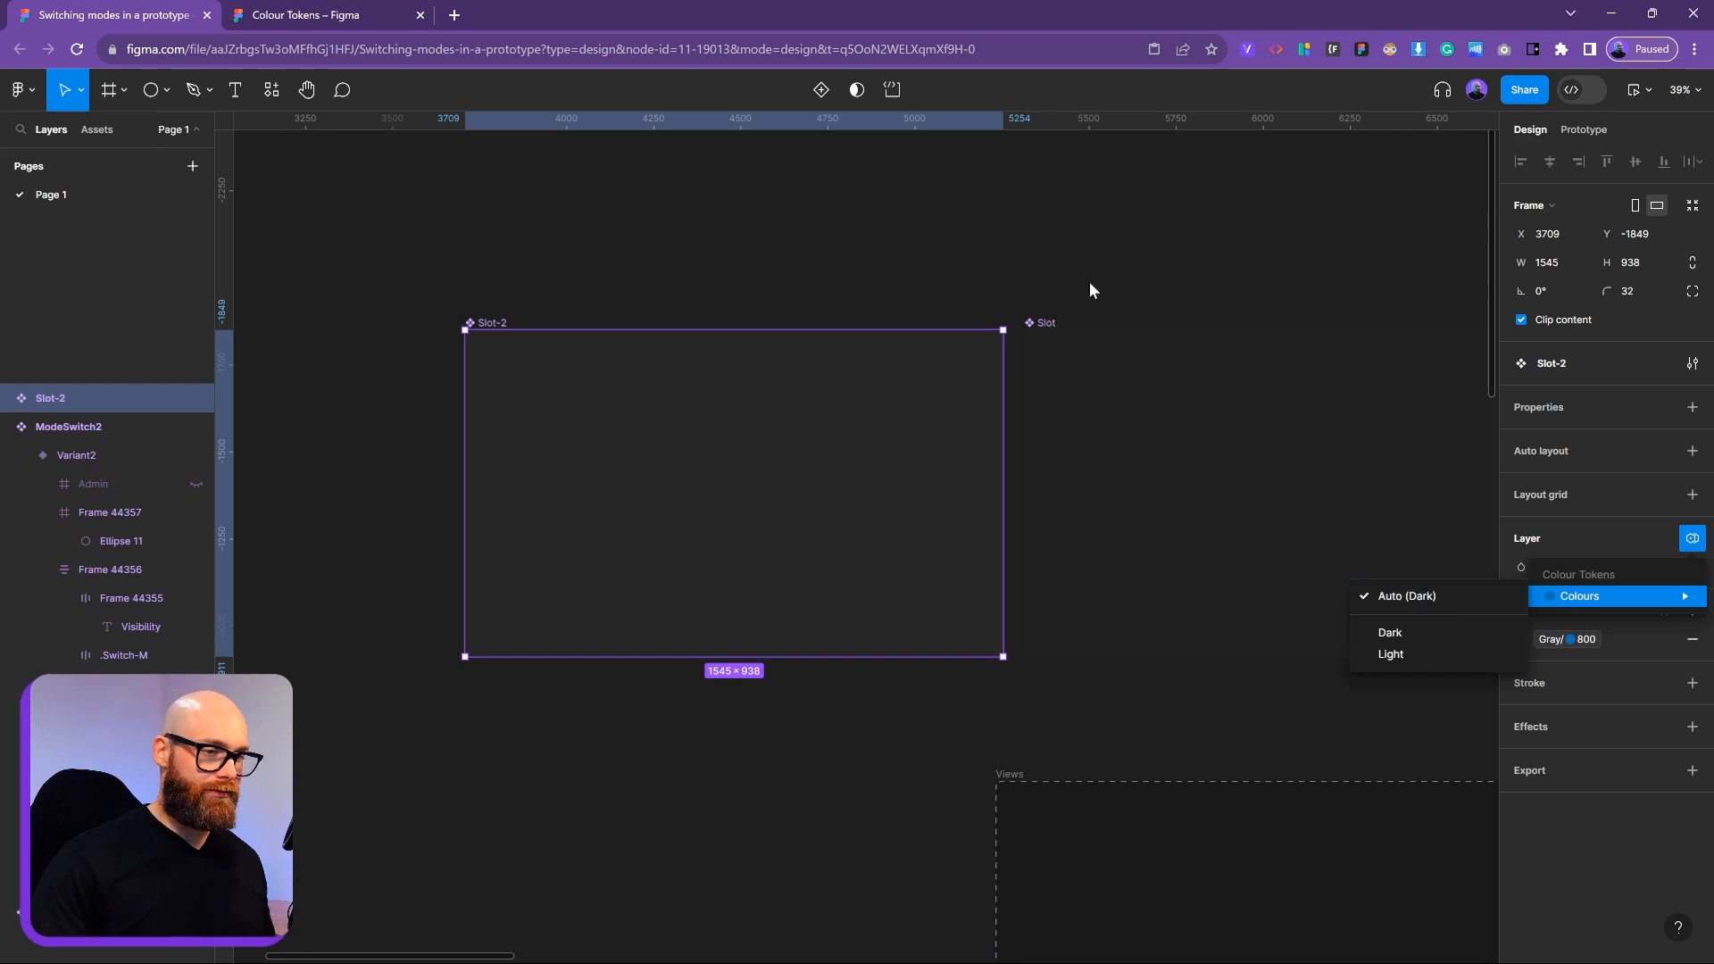
{"action": "scroll", "coordinate": [559, 462], "scroll_direction": "up", "scroll_amount": 2}
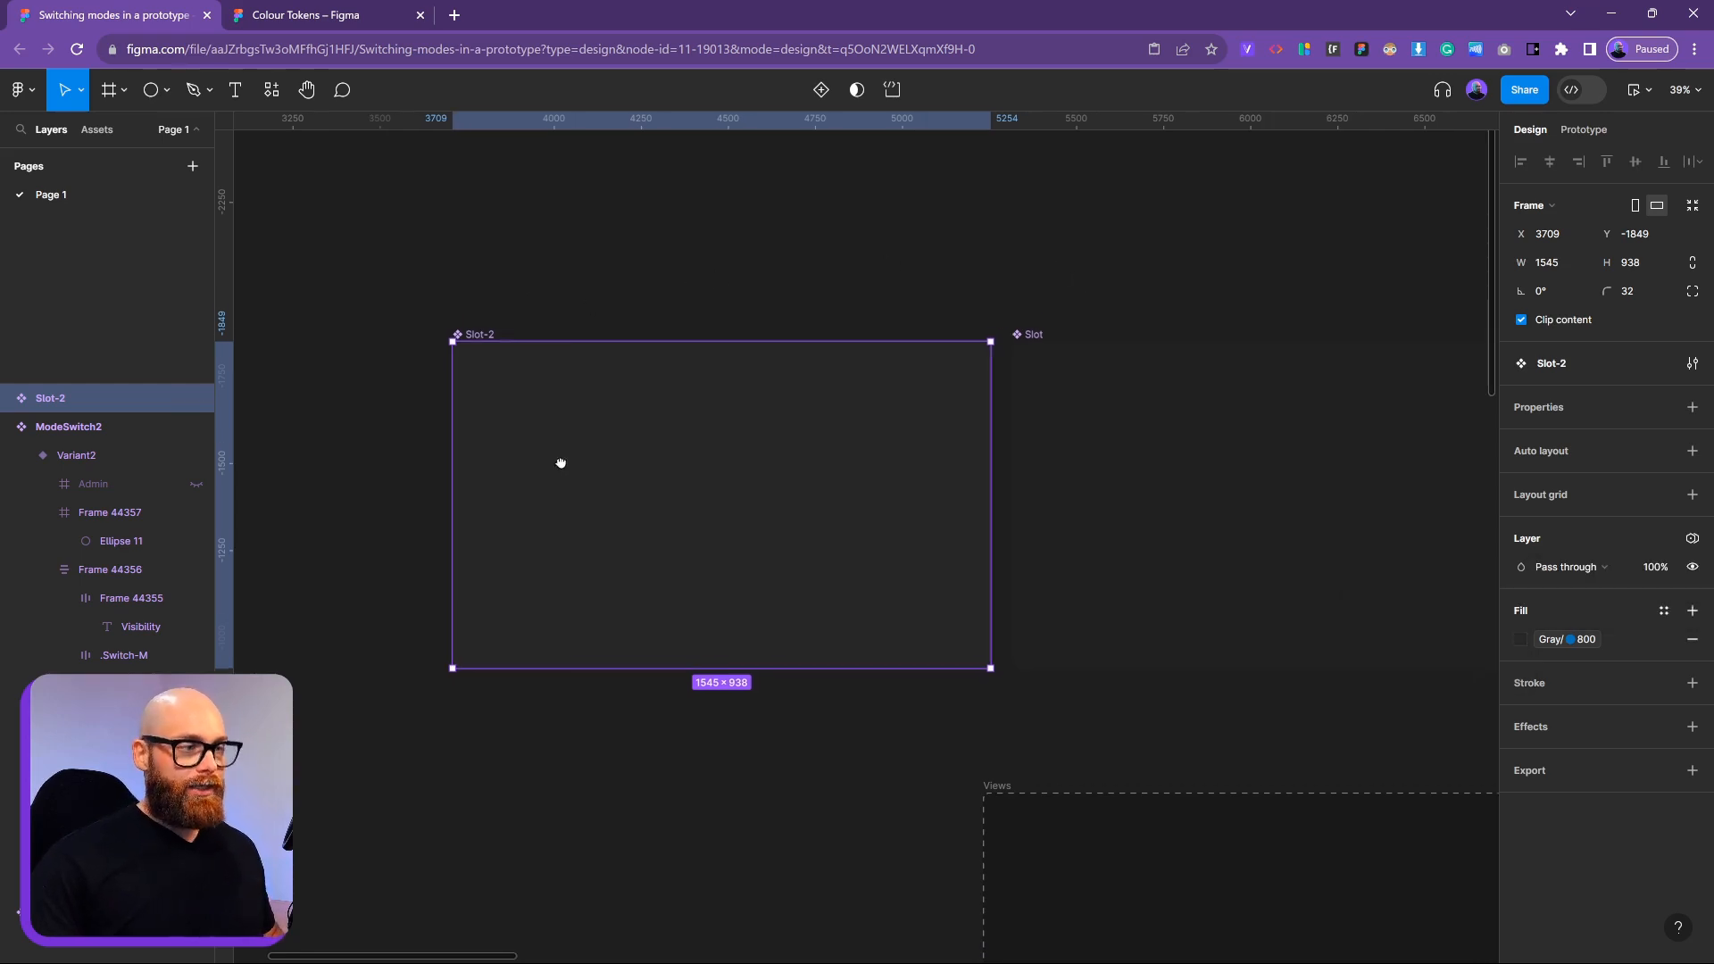
Place a Slot-2 instance far left and wrap it in a new frame, Frame 44362, clearing its name
{"action": "left_click_drag", "start_coordinate": [798, 509], "coordinate": [228, 415]}
{"action": "scroll", "coordinate": [1076, 387], "scroll_direction": "down", "scroll_amount": 3}
{"action": "scroll", "coordinate": [628, 413], "scroll_direction": "left", "scroll_amount": 10}
{"action": "scroll", "coordinate": [616, 451], "scroll_direction": "up", "scroll_amount": 3}
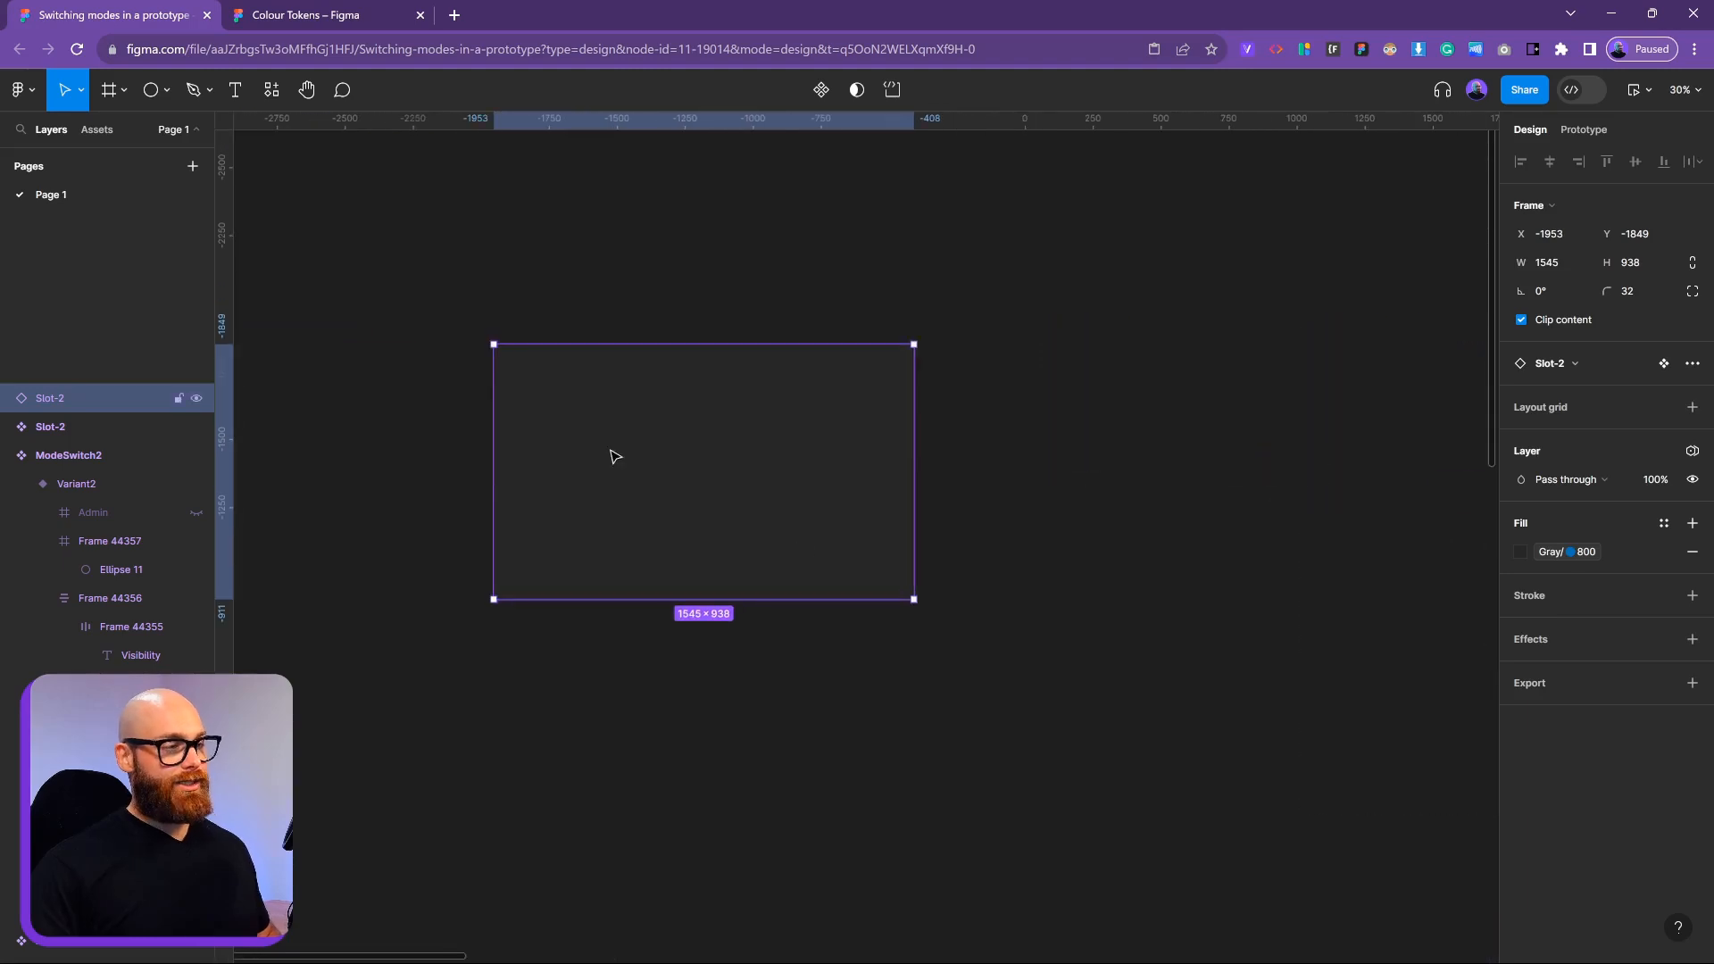
{"action": "right_click", "coordinate": [698, 498]}
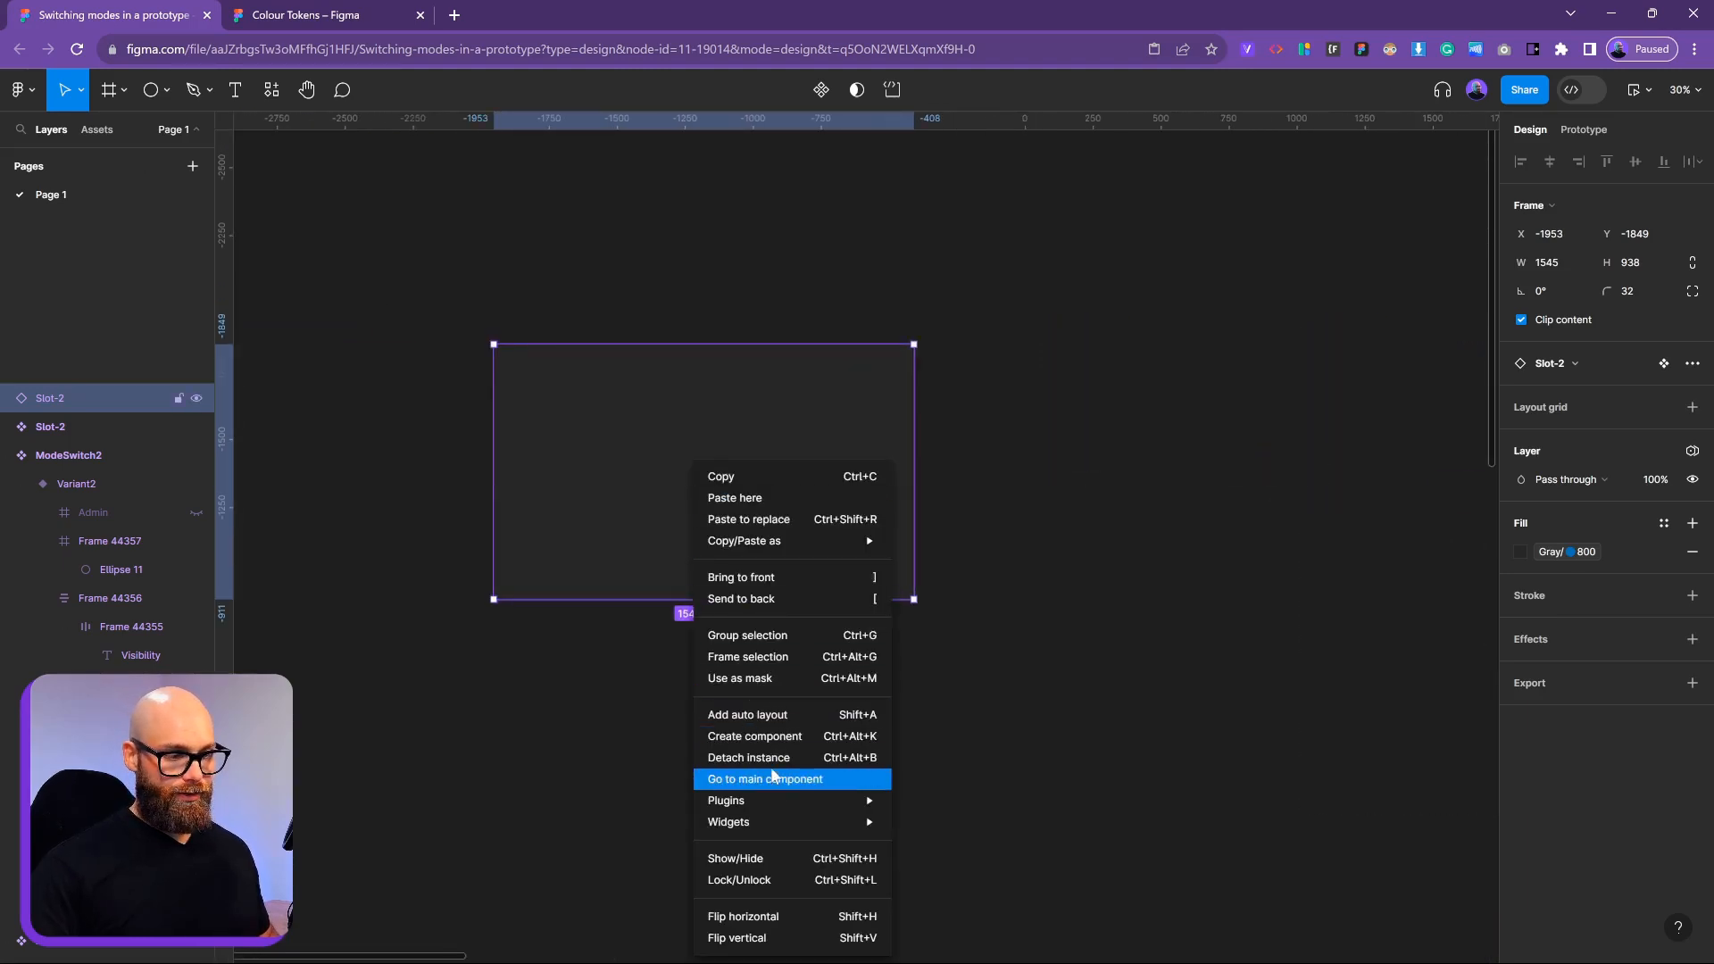
{"action": "left_click", "coordinate": [765, 658]}
{"action": "left_click", "coordinate": [976, 662]}
{"action": "left_click", "coordinate": [522, 349]}
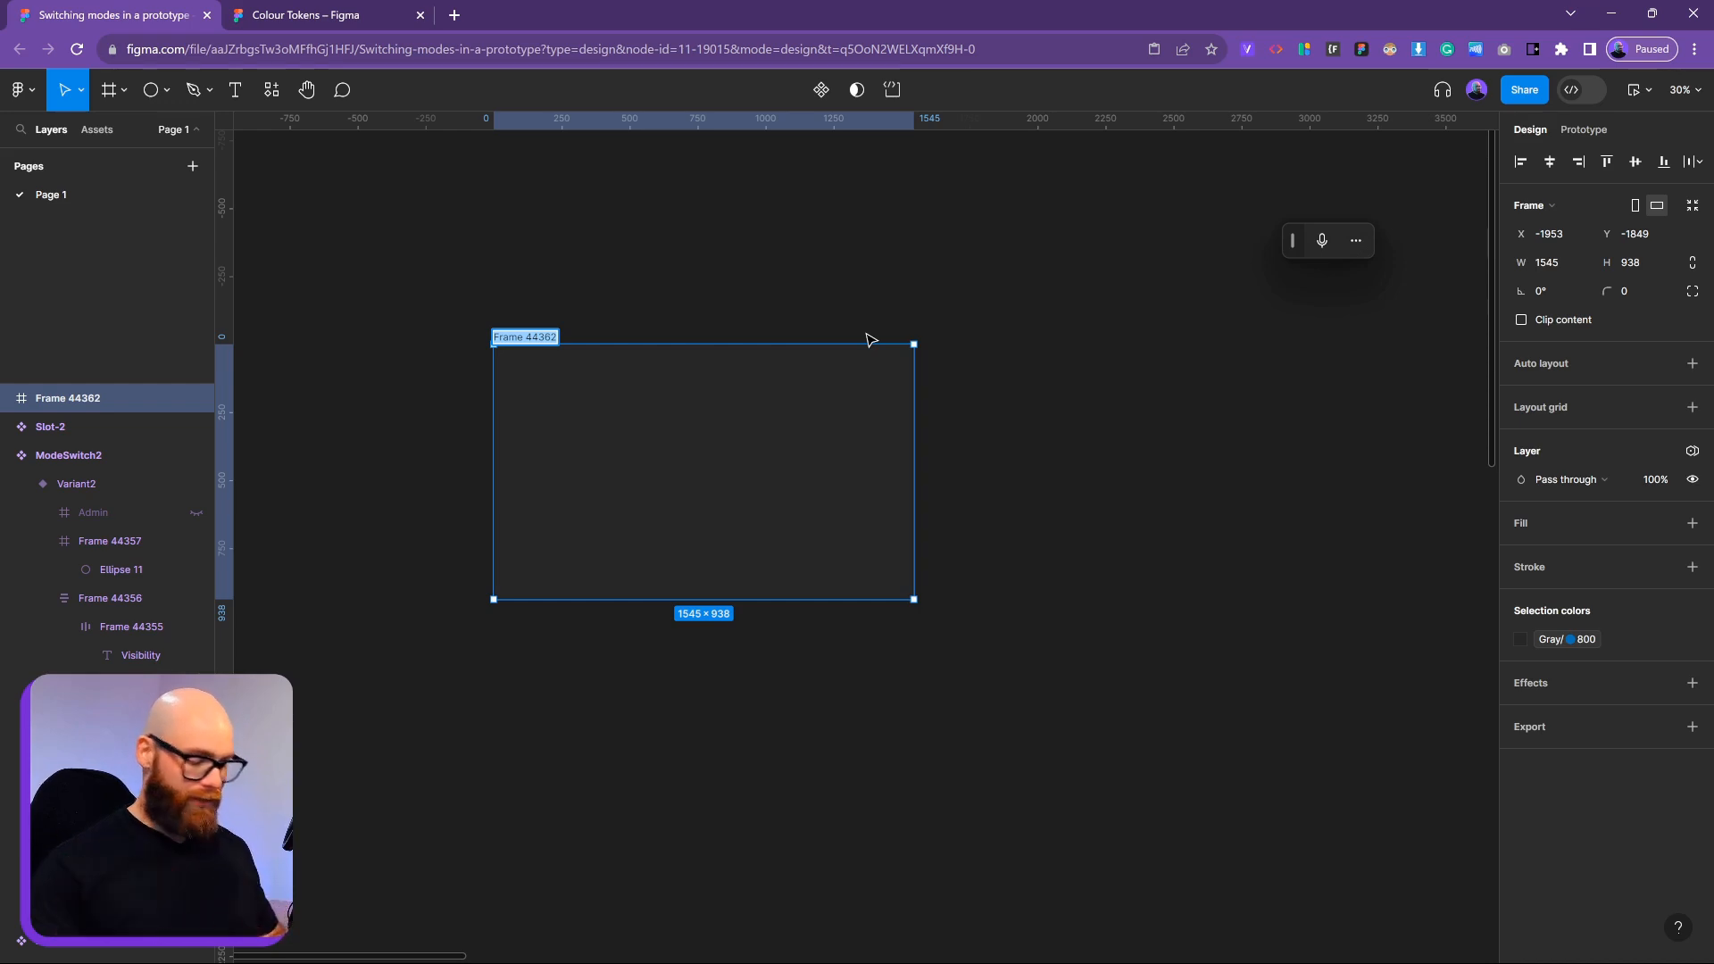
{"action": "key", "text": "BackSpace"}
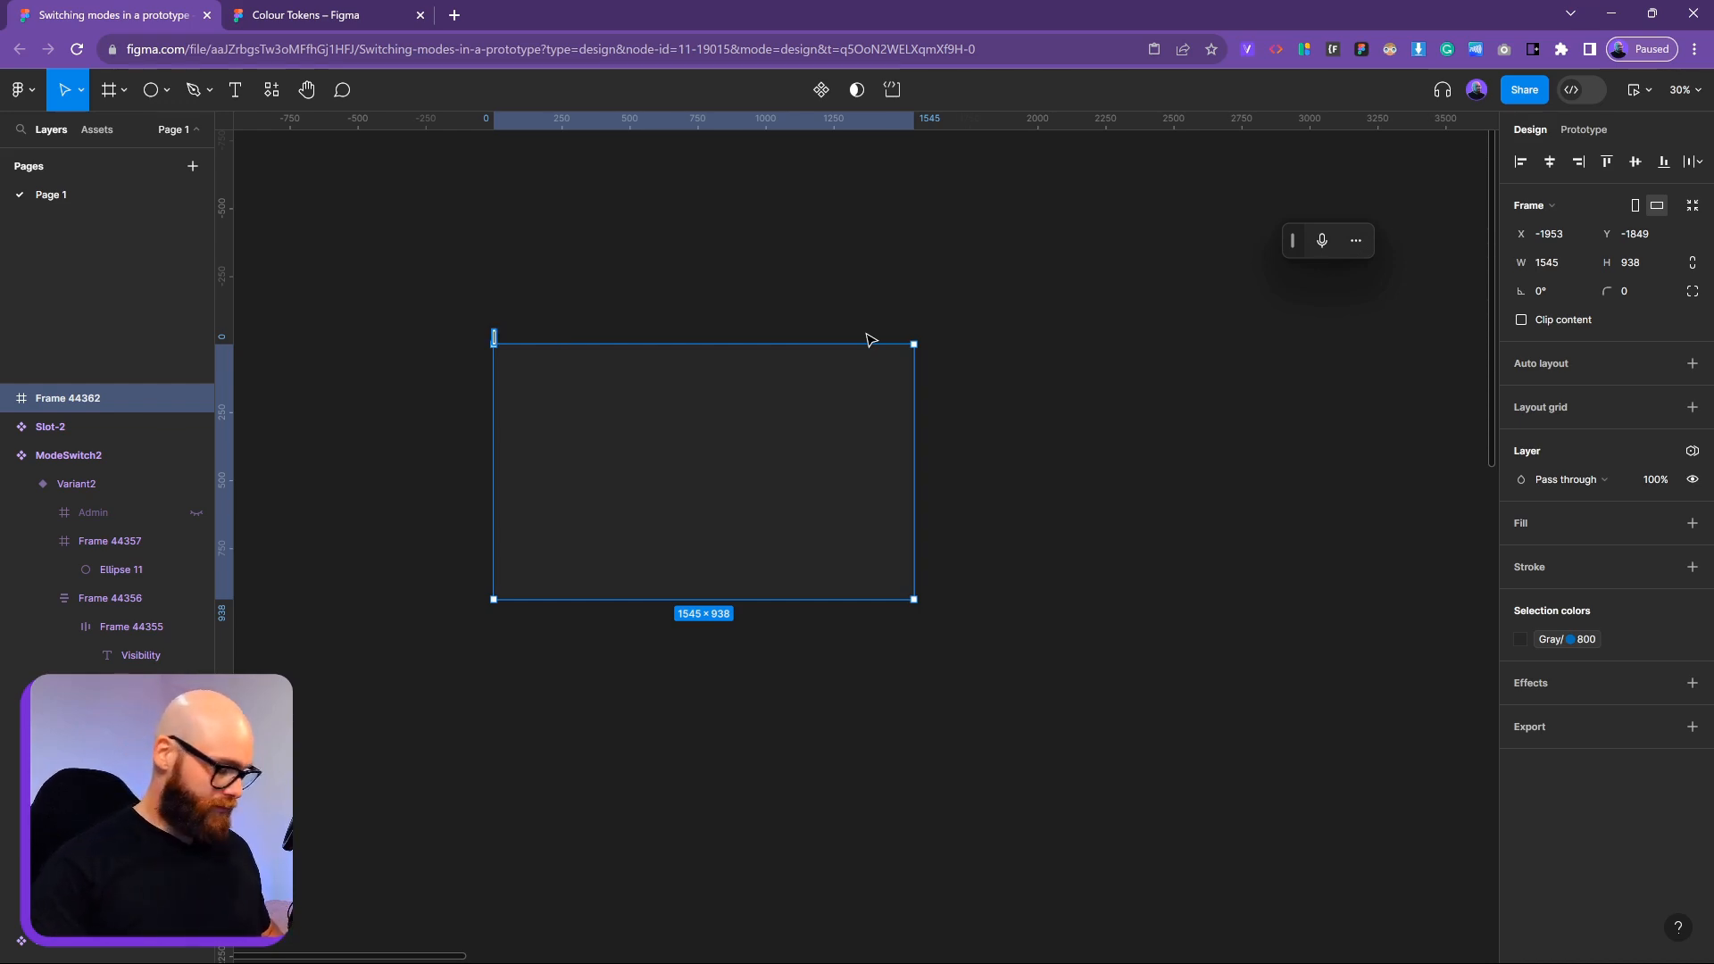
Rename the empty frame to 'Frame' and convert it into a component
{"action": "type", "text": "Frame"}
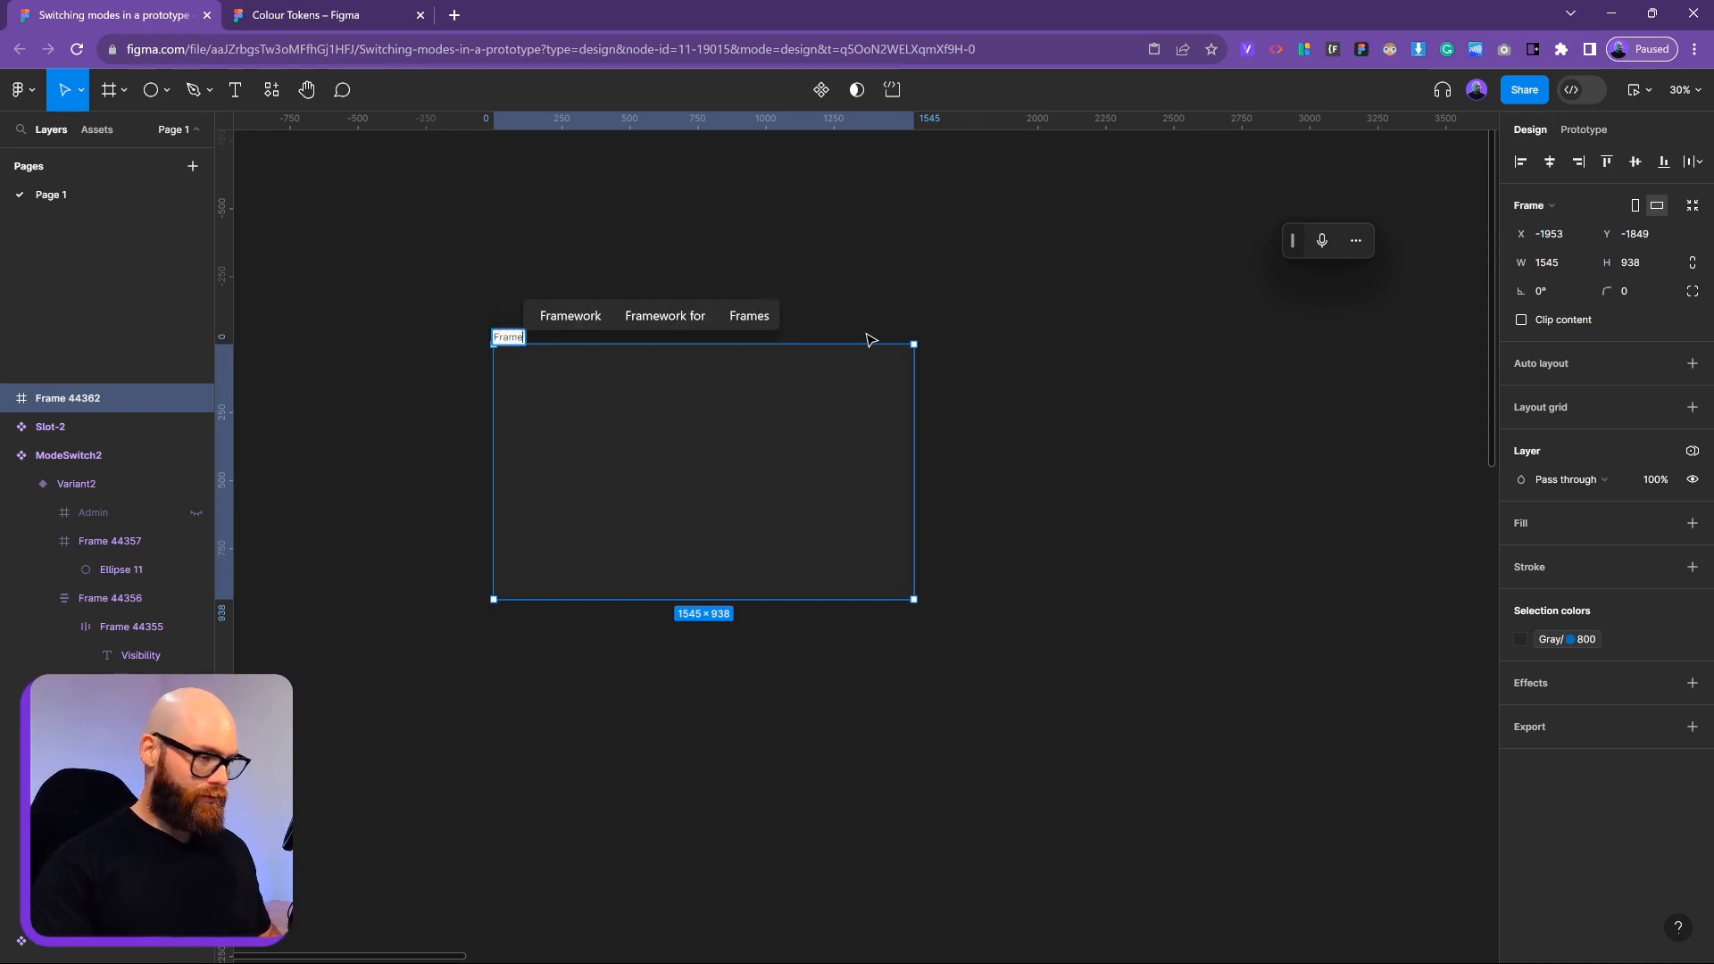
{"action": "key", "text": "Return"}
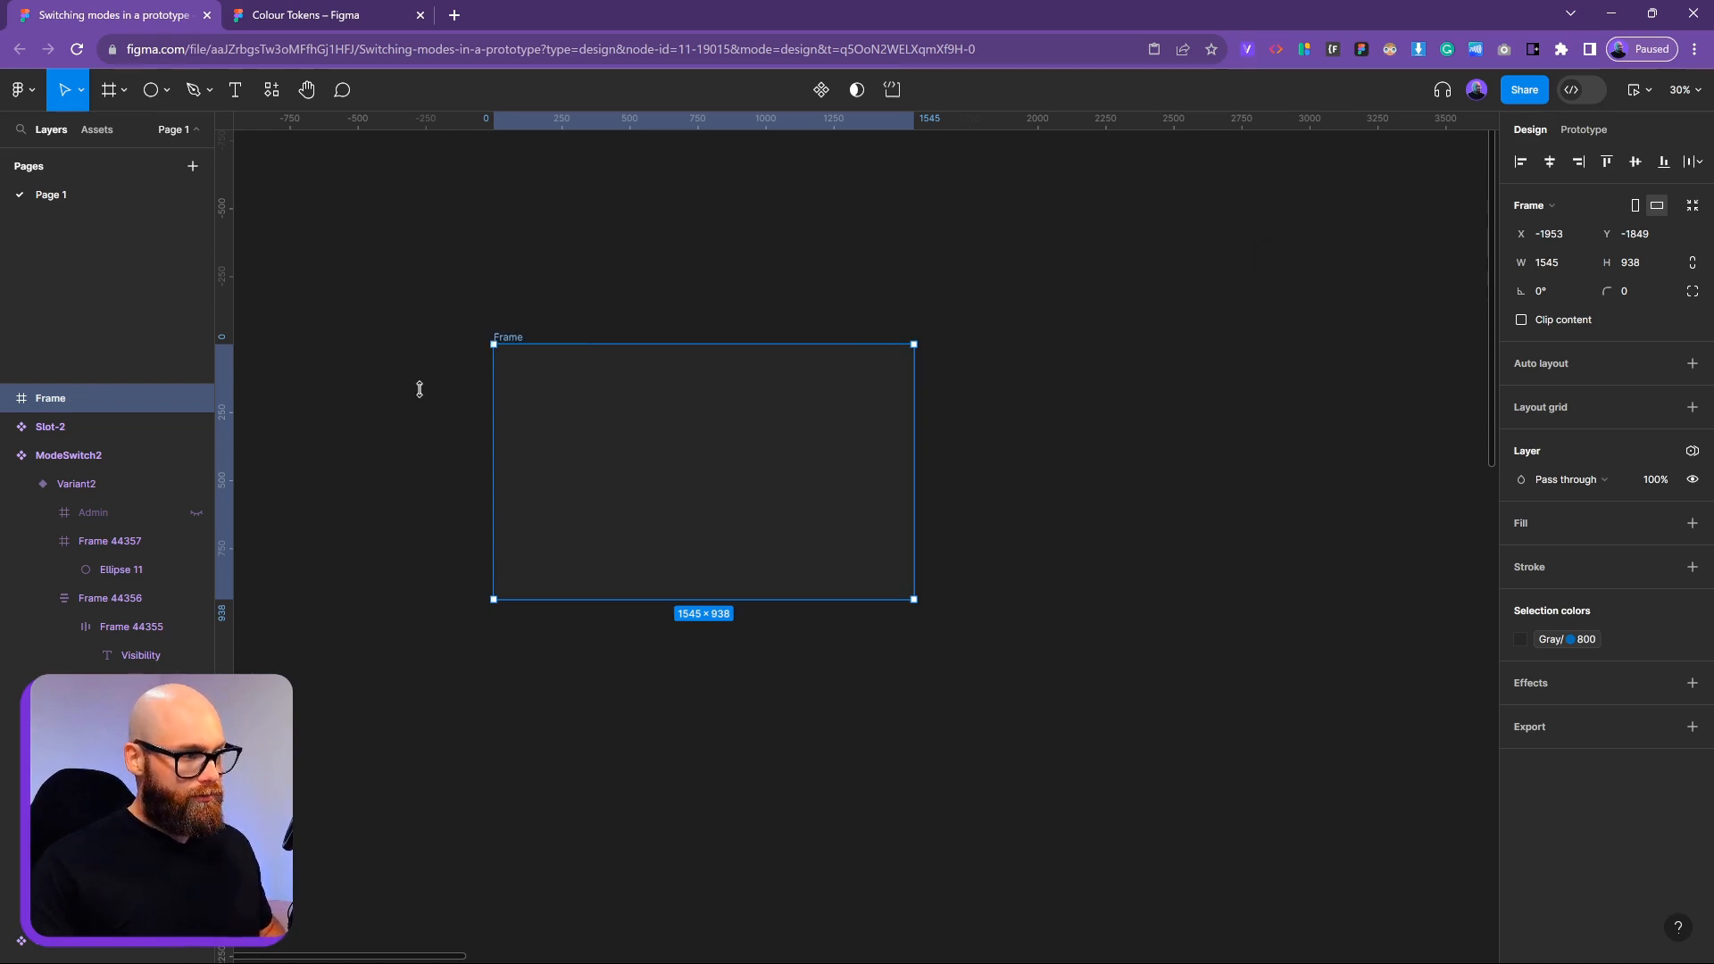
{"action": "right_click", "coordinate": [505, 339]}
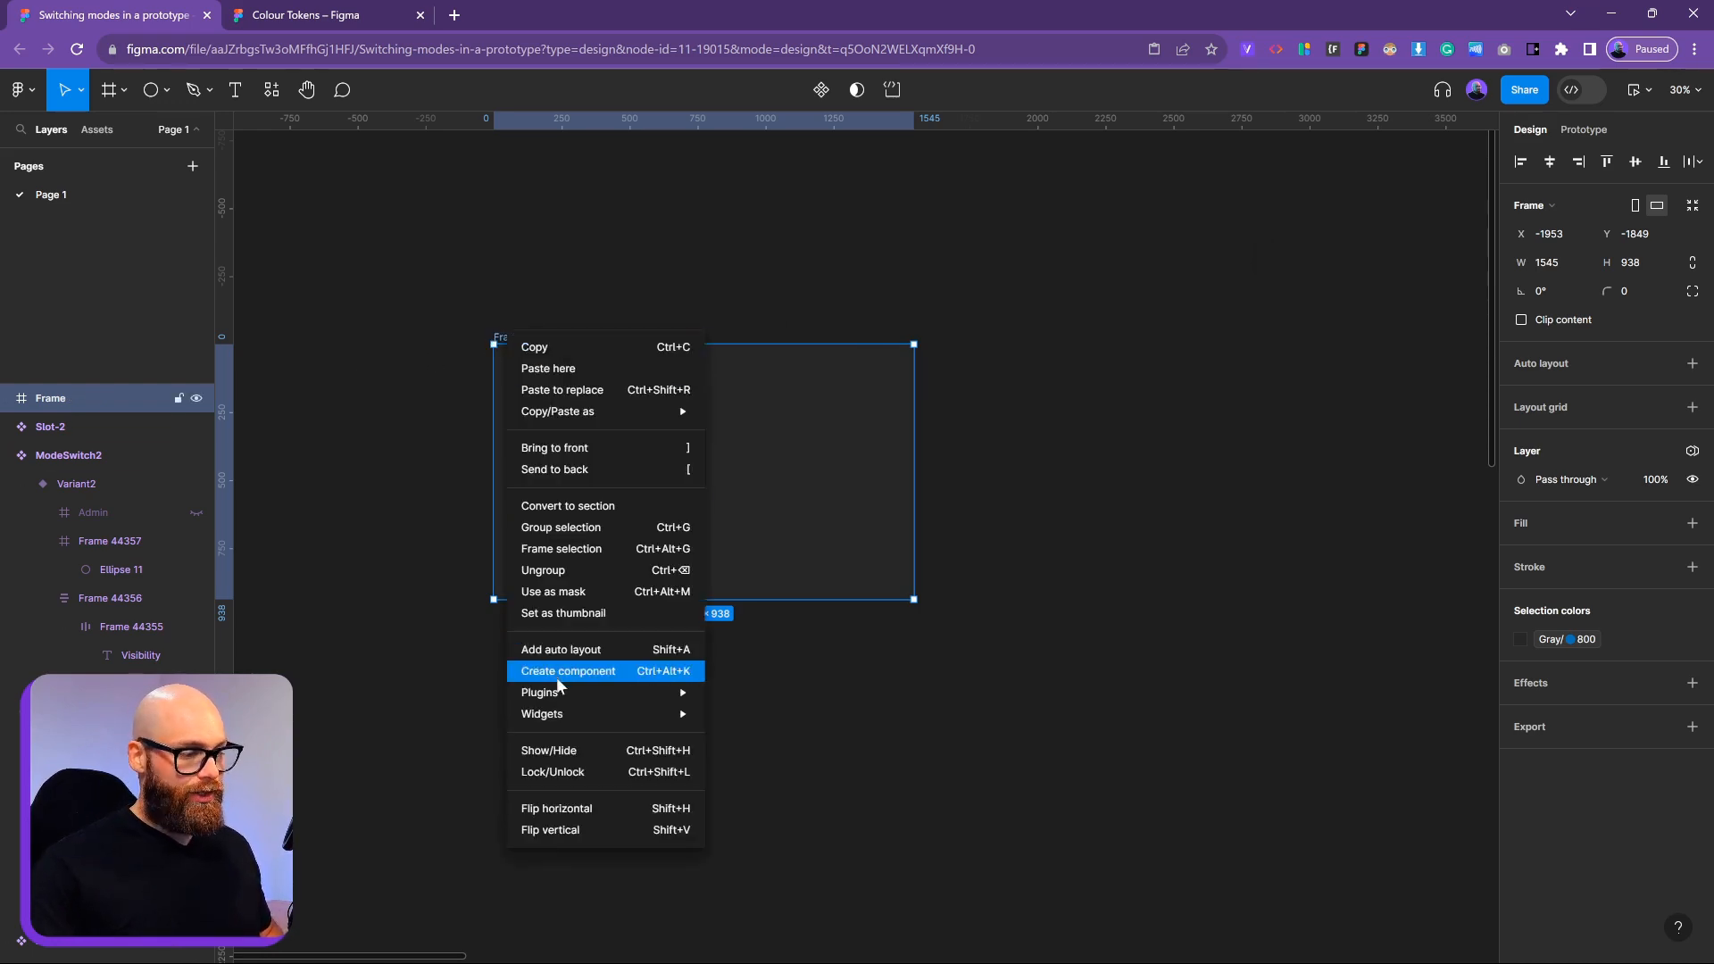
{"action": "left_click", "coordinate": [555, 665]}
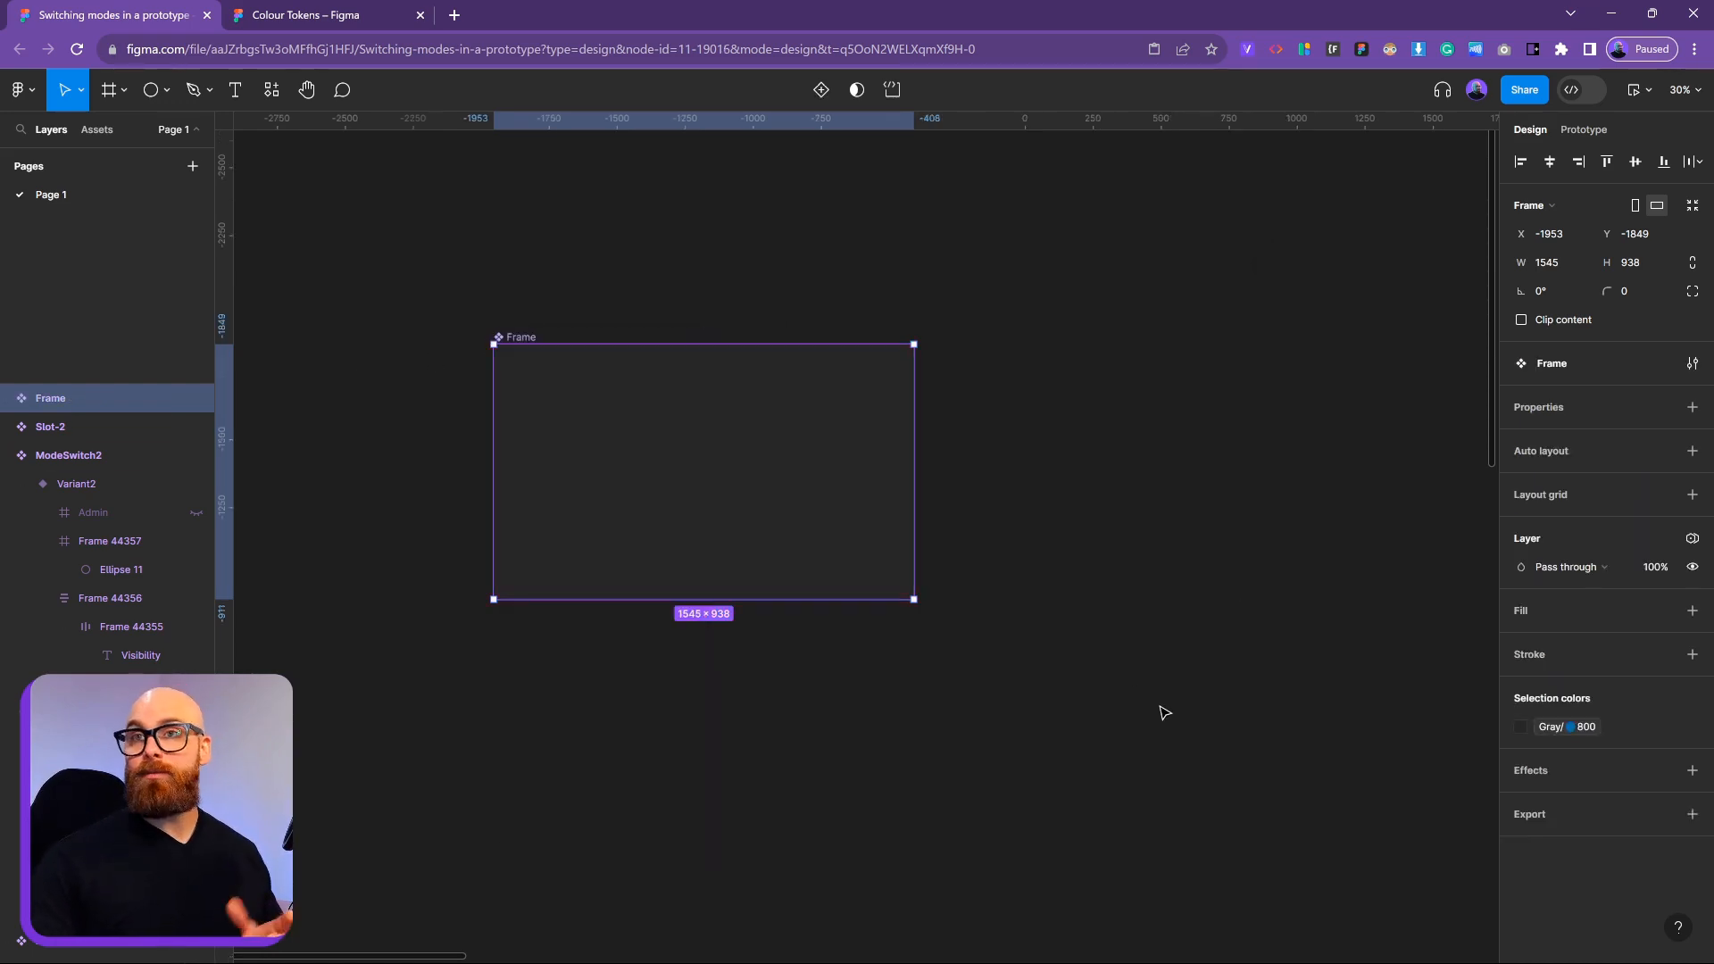
Select the nested Slot-2 instance inside Frame and start an instance-swap property for it
{"action": "left_click", "coordinate": [8, 398]}
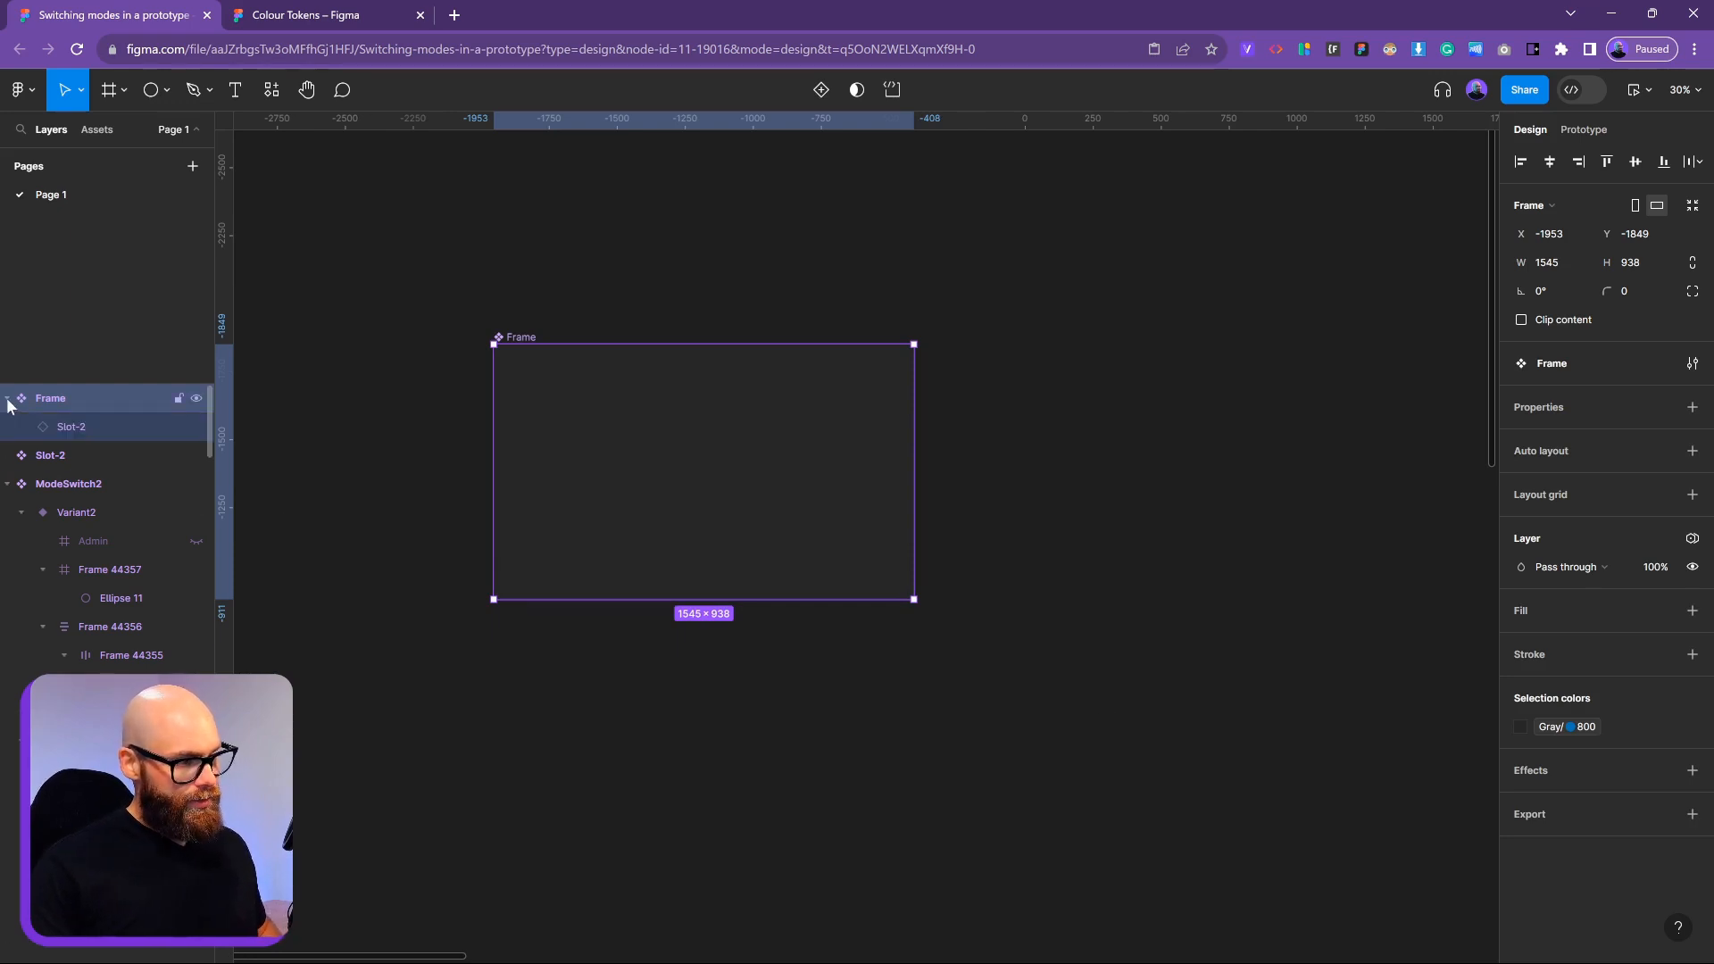
{"action": "left_click", "coordinate": [100, 426]}
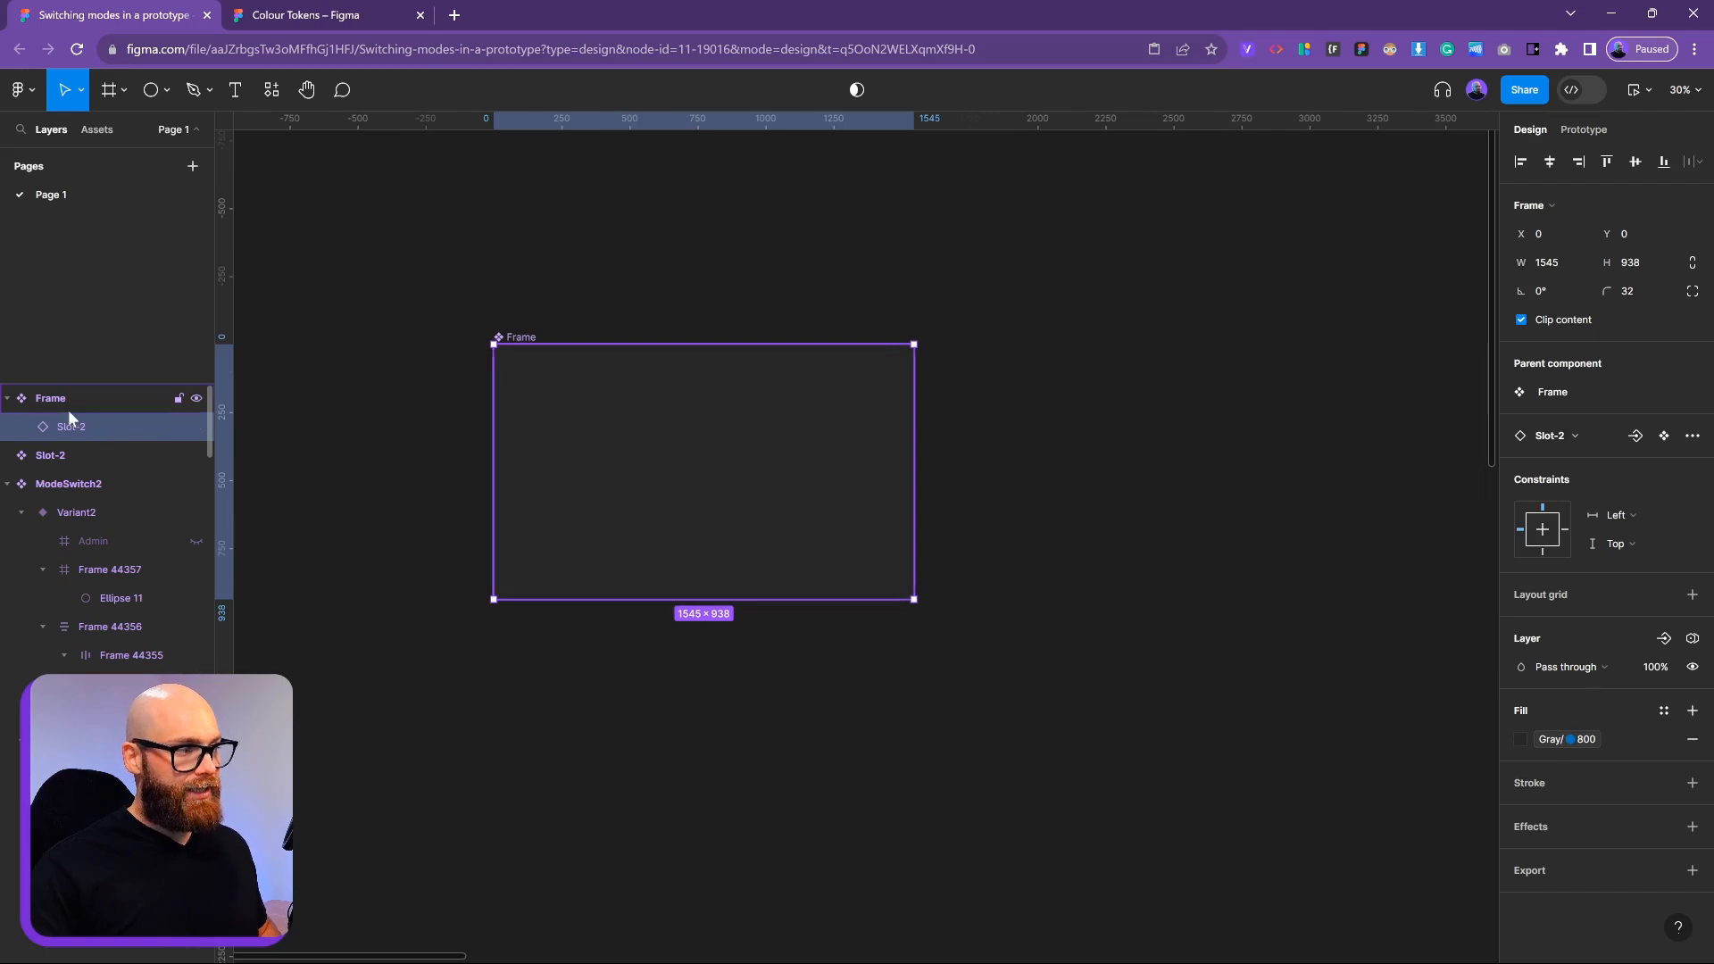
{"action": "left_click", "coordinate": [68, 404]}
{"action": "left_click", "coordinate": [100, 434]}
{"action": "left_click", "coordinate": [87, 400]}
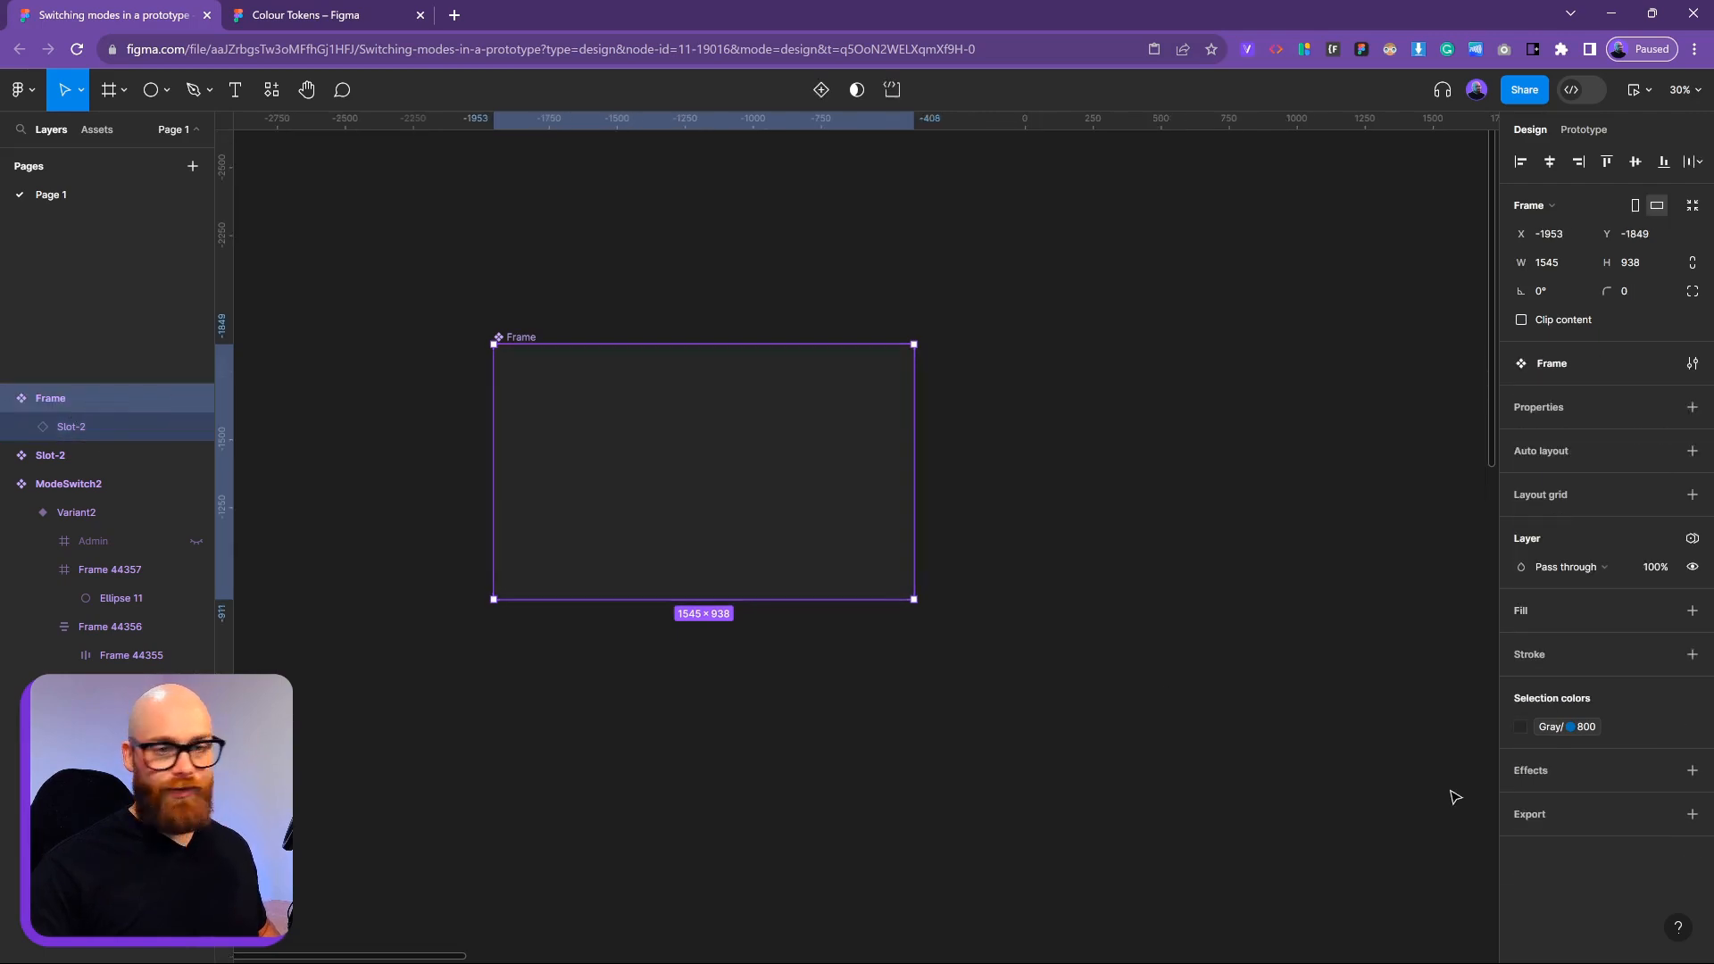
{"action": "left_click", "coordinate": [68, 421]}
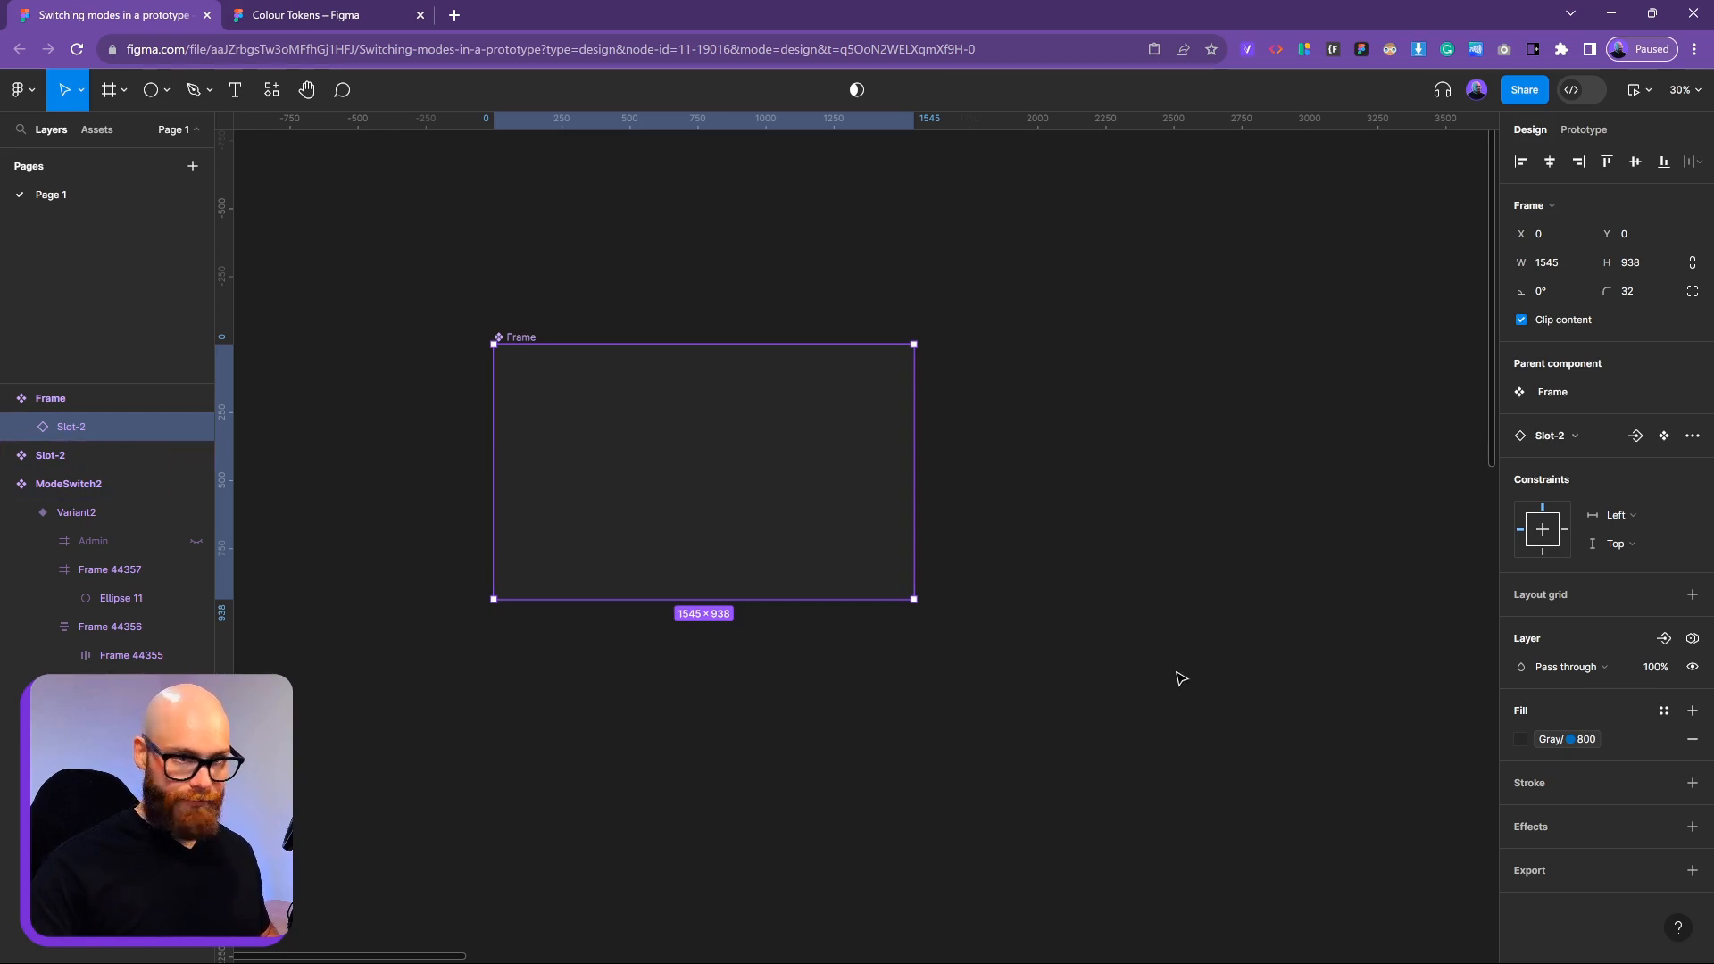
{"action": "left_click", "coordinate": [54, 400]}
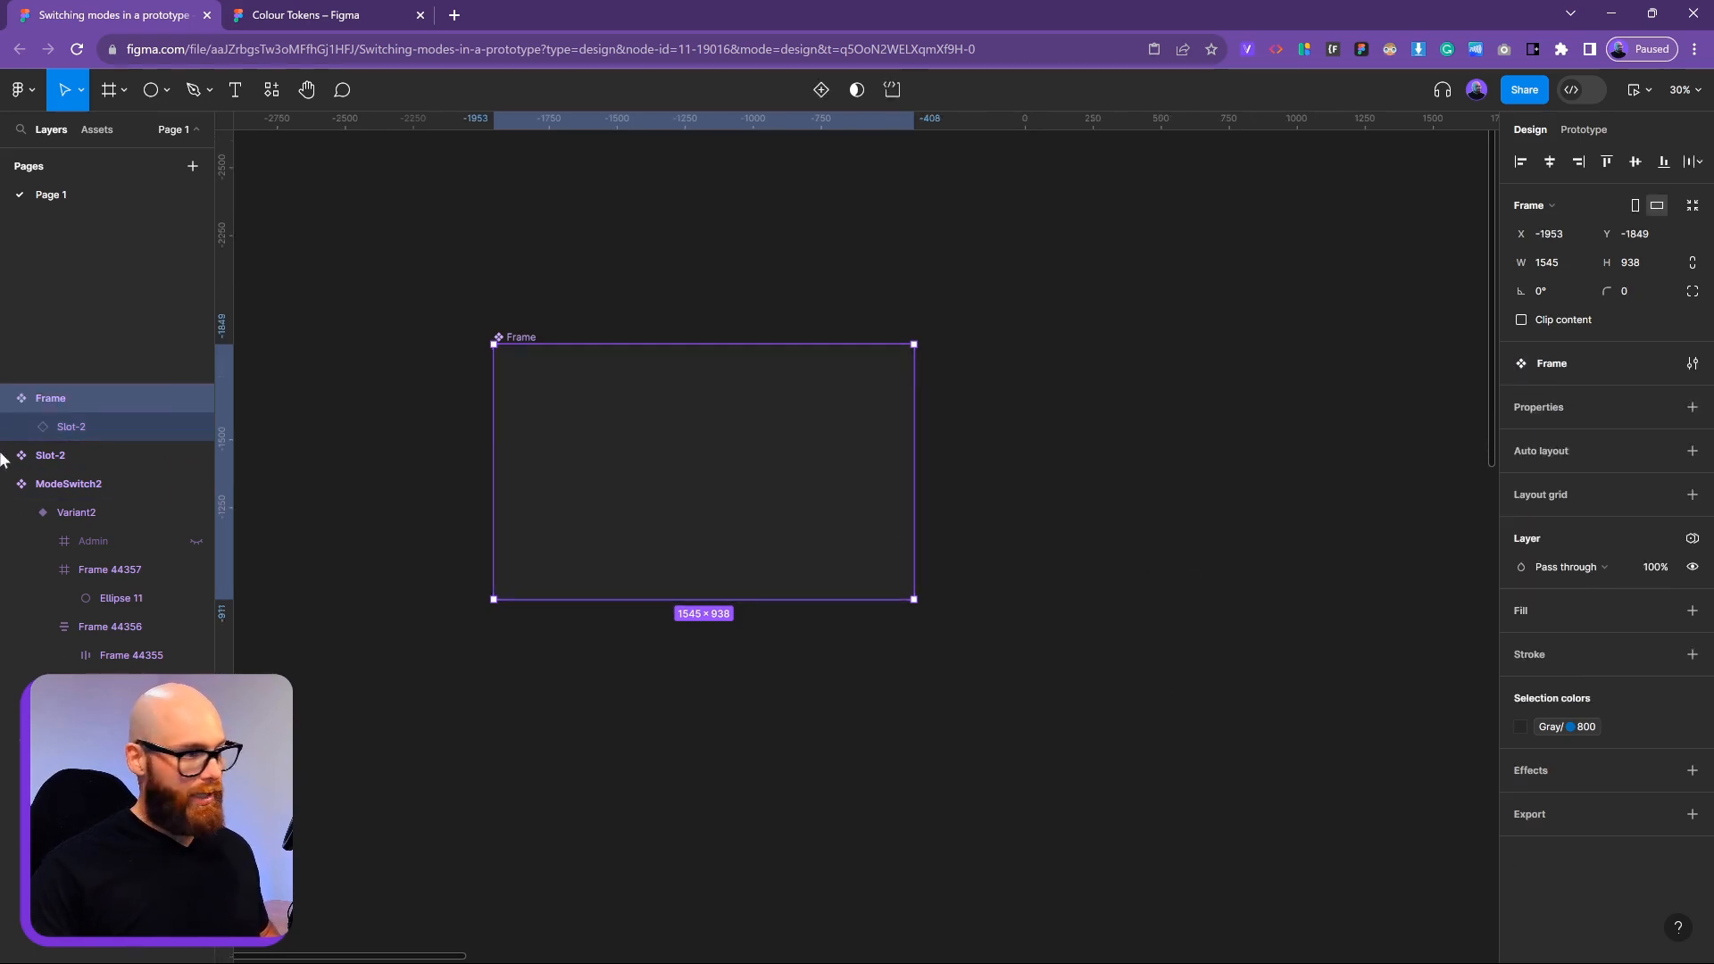
{"action": "left_click", "coordinate": [102, 431]}
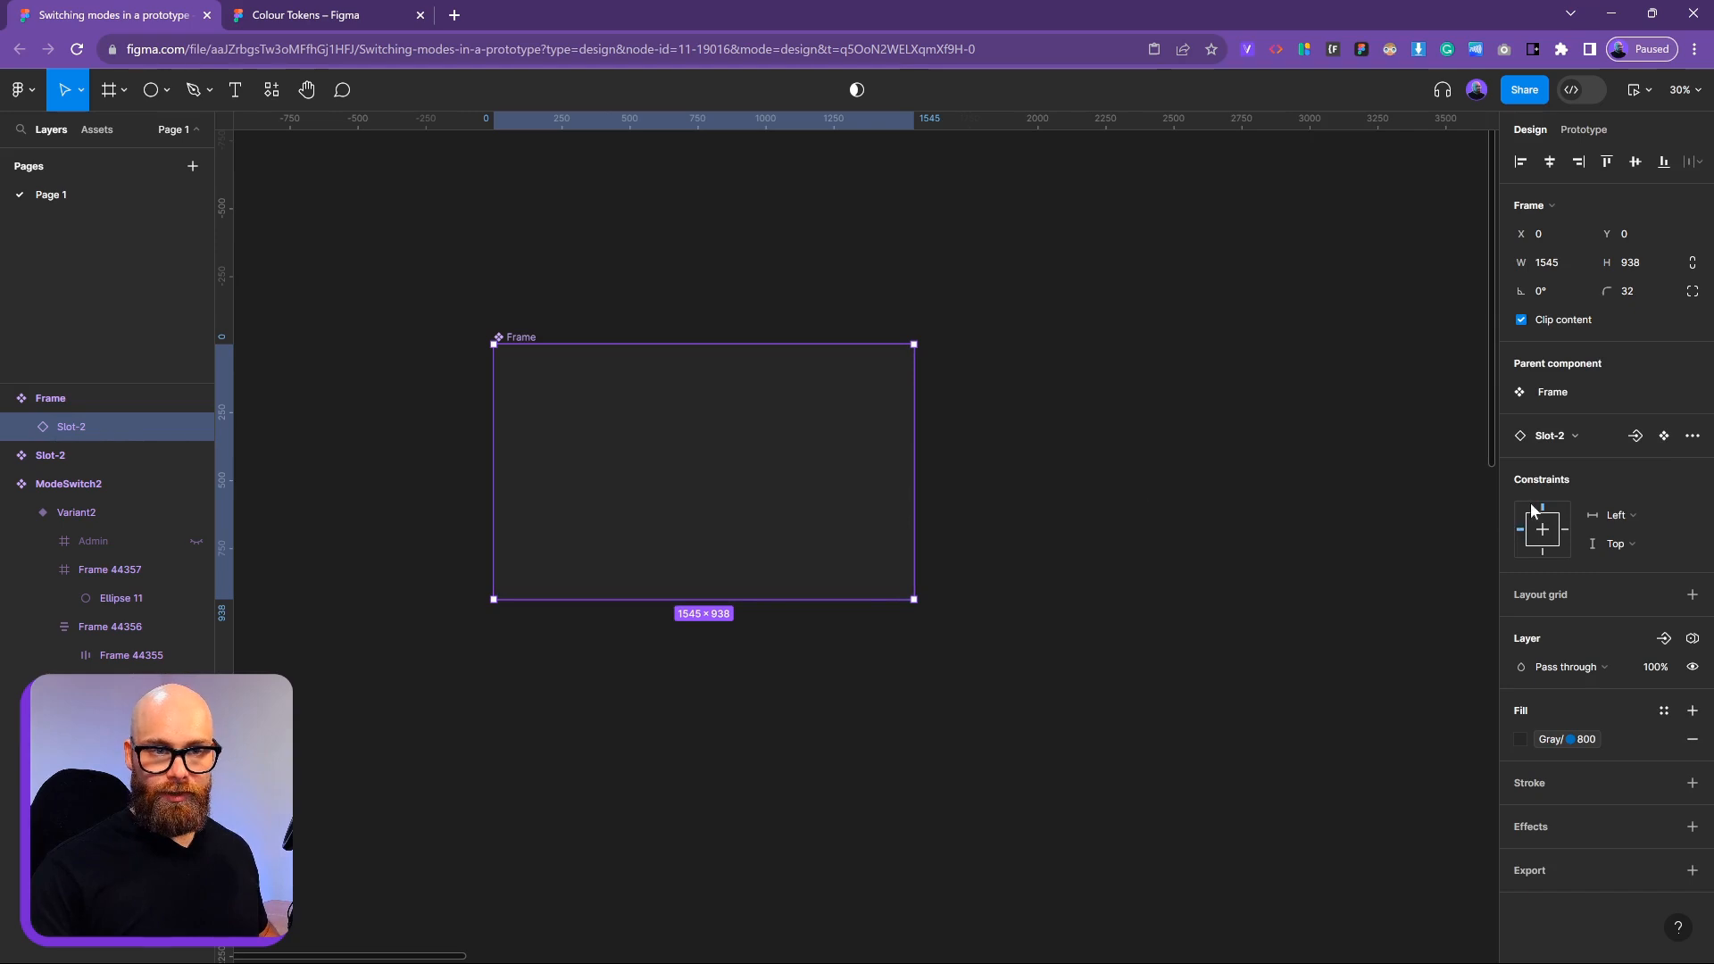
{"action": "left_click", "coordinate": [1636, 435]}
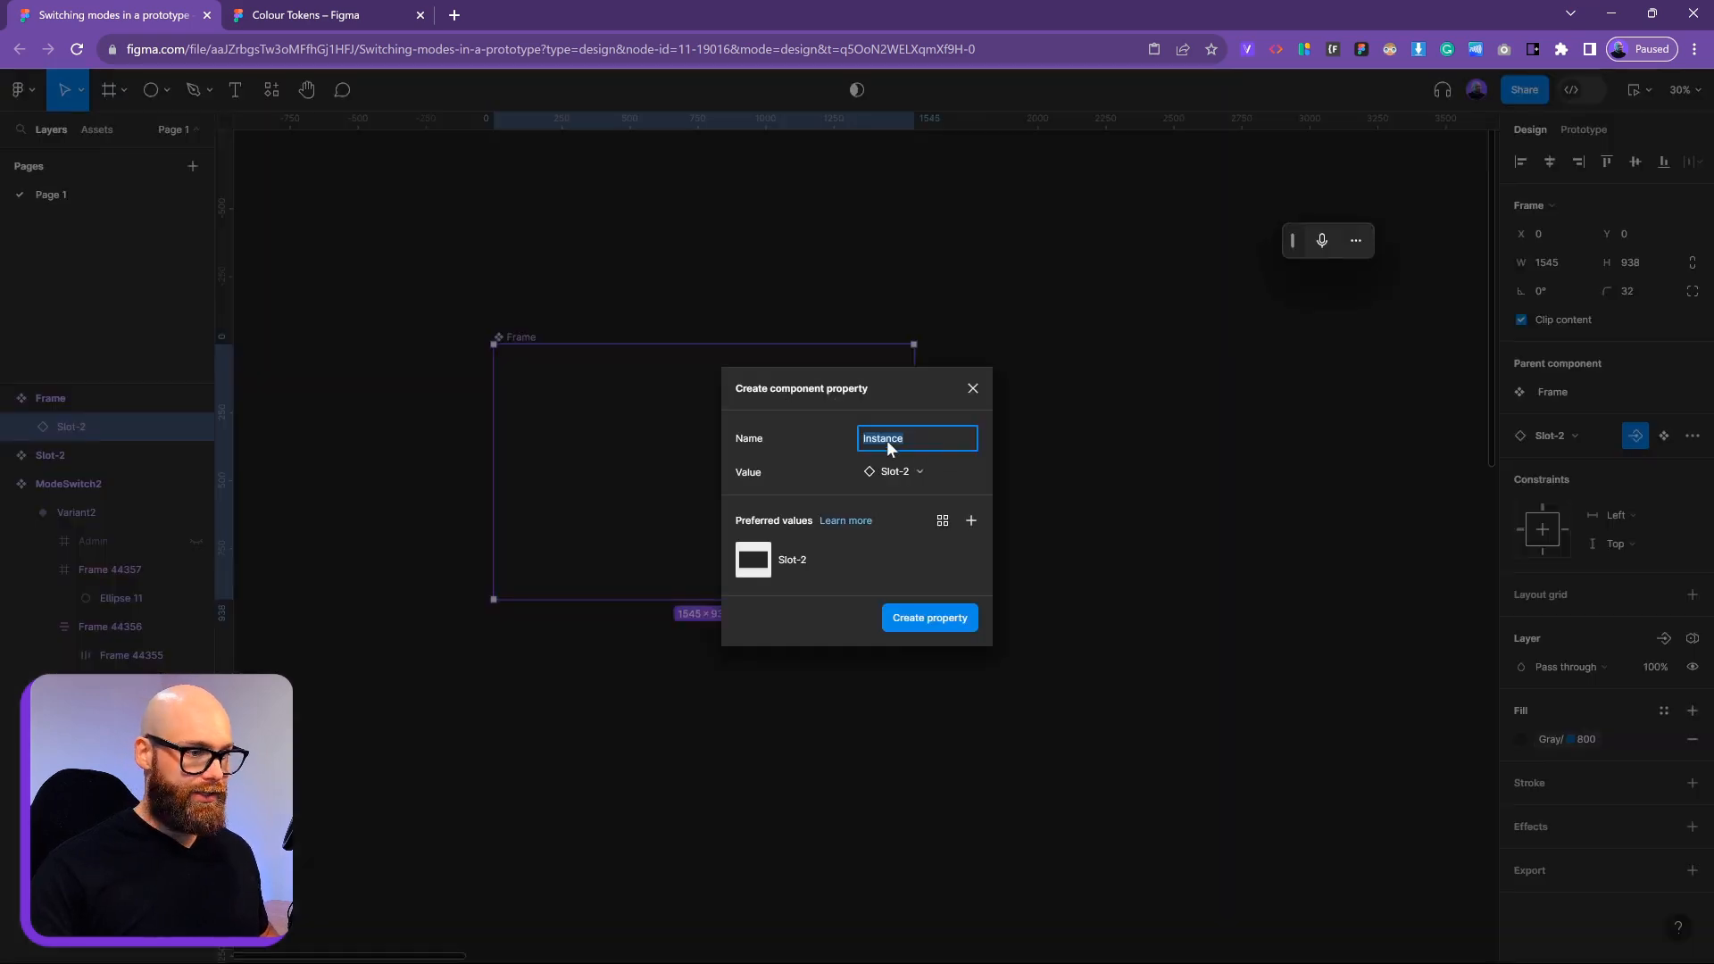
Create the instance-swap property 'Windows' with Dashboard added as a preferred value
{"action": "left_click", "coordinate": [971, 521]}
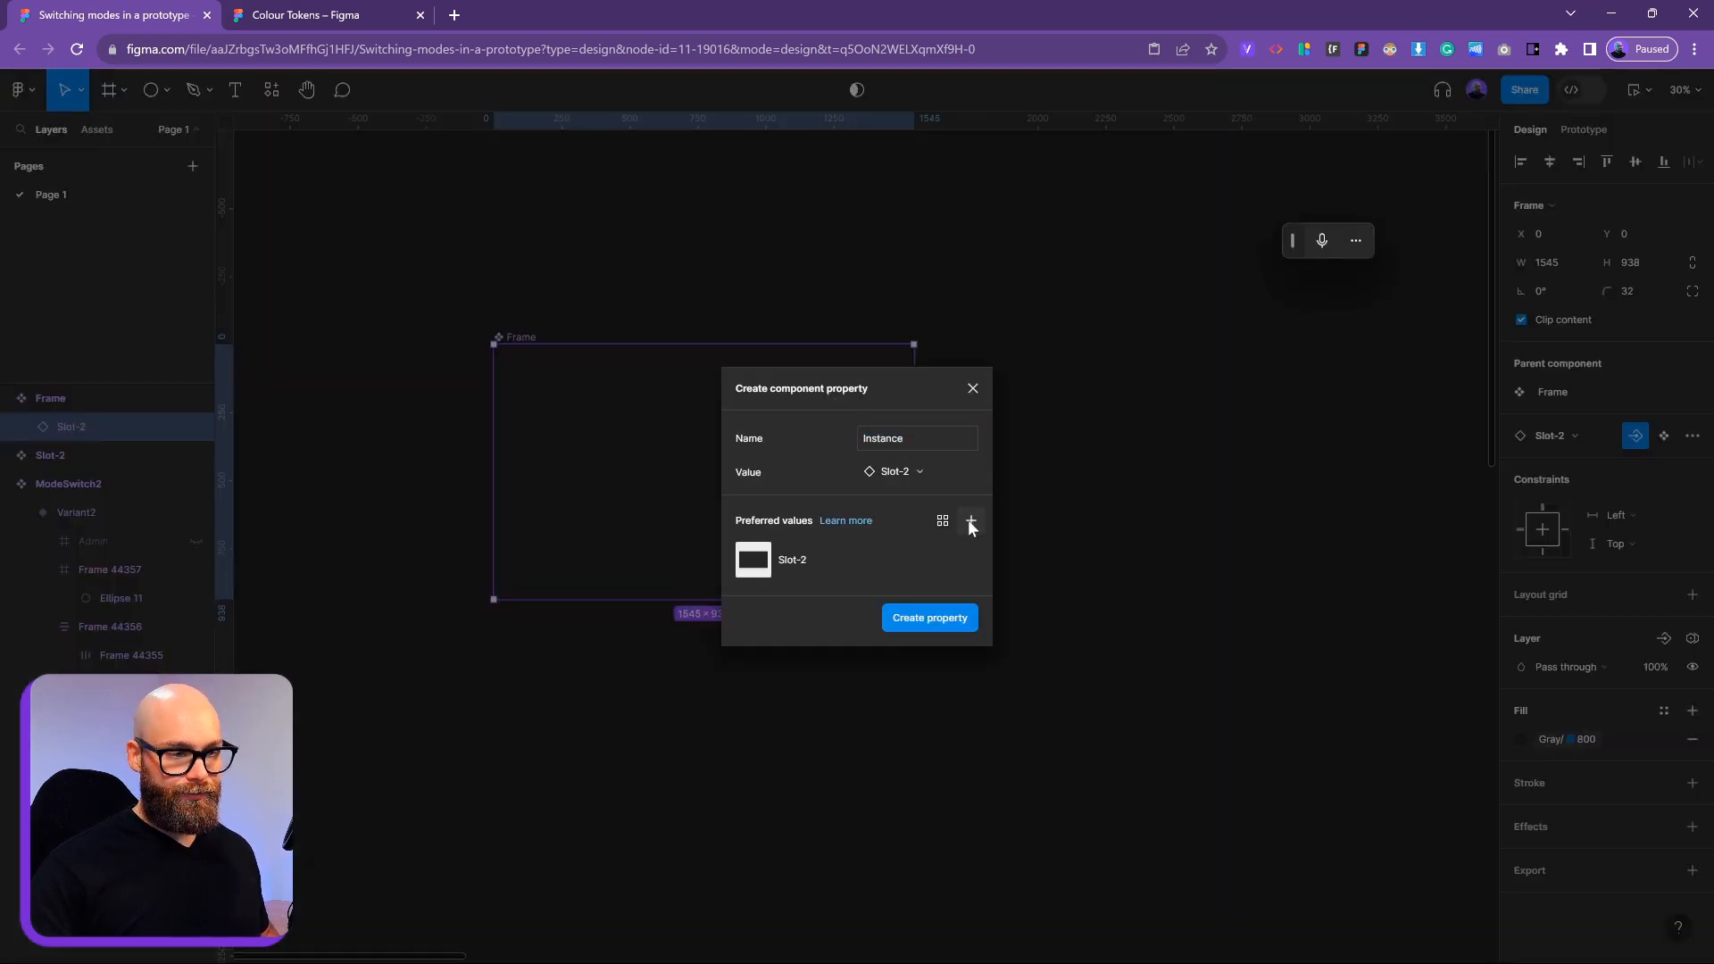
{"action": "left_click", "coordinate": [1054, 676]}
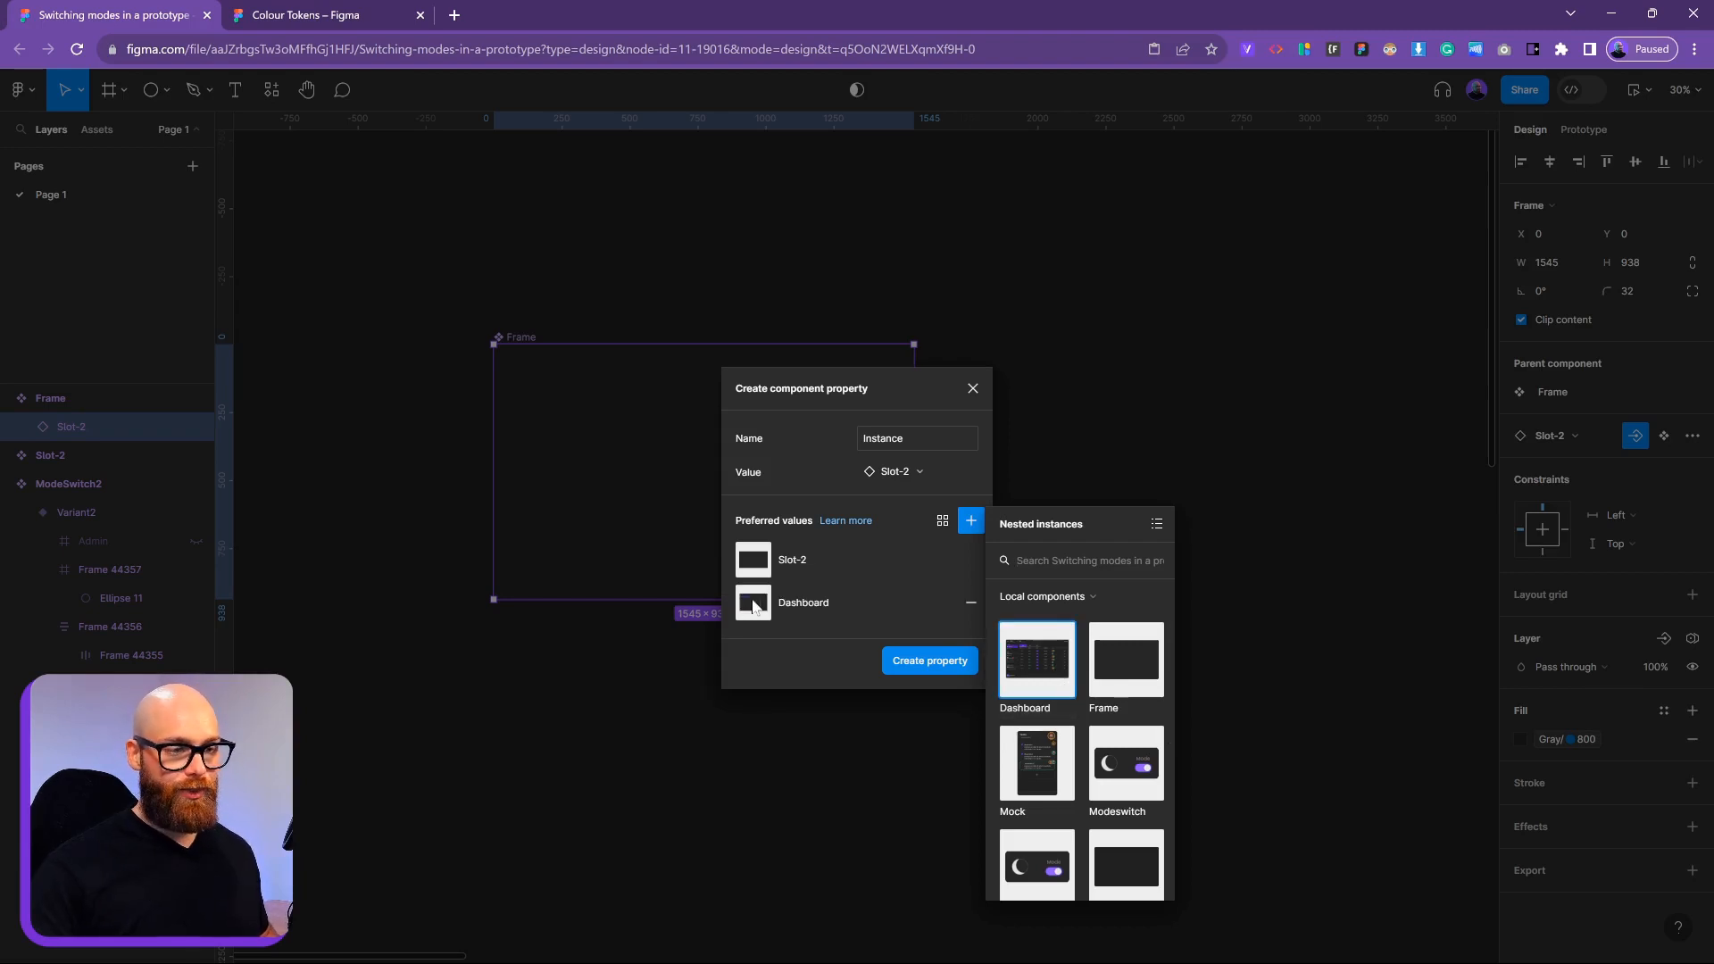
{"action": "left_click", "coordinate": [979, 472]}
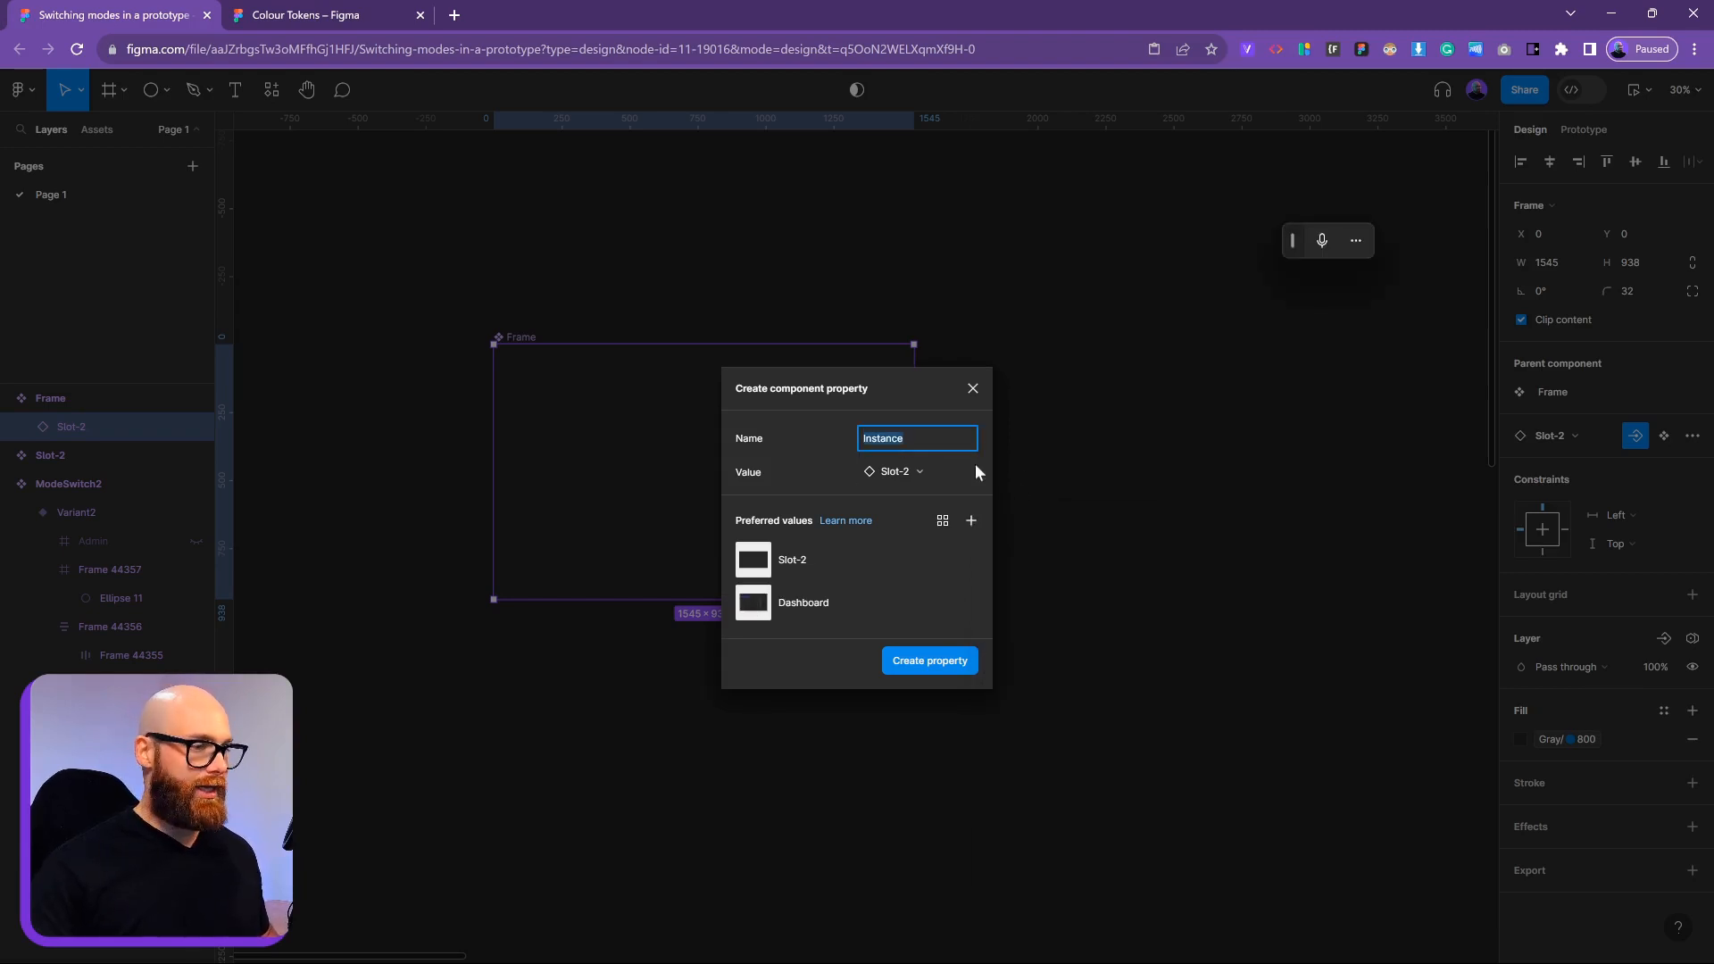
{"action": "key", "text": "BackSpace"}
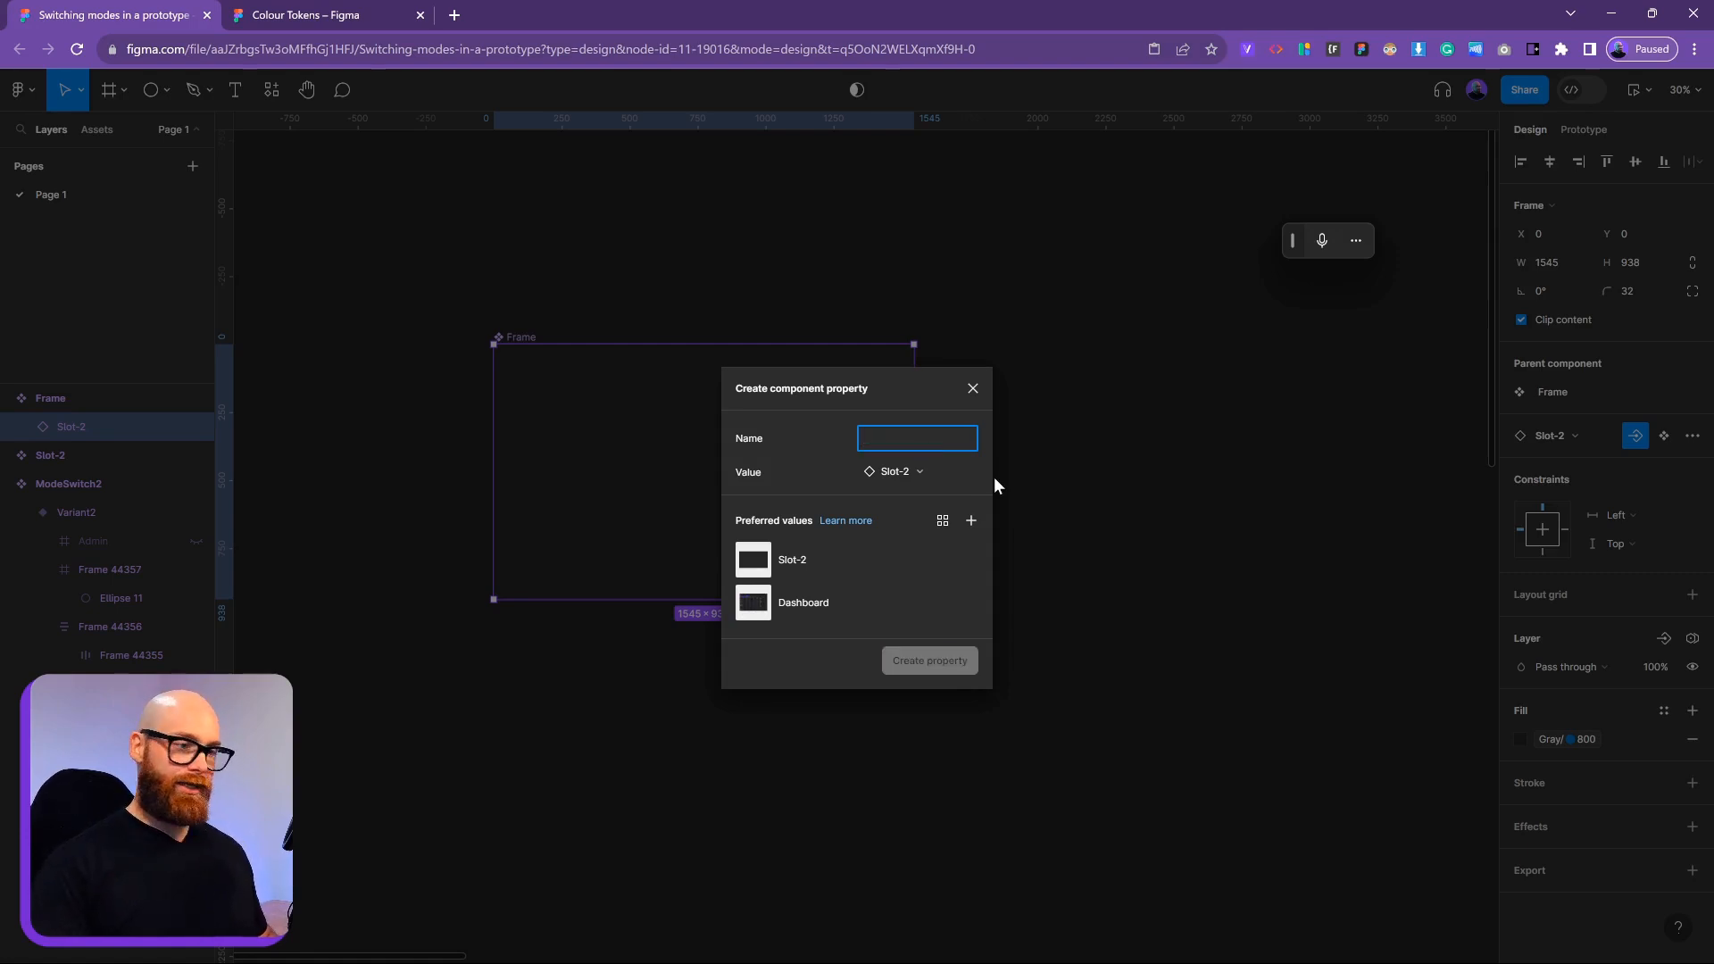
{"action": "type", "text": "Wi"}
{"action": "type", "text": "n"}
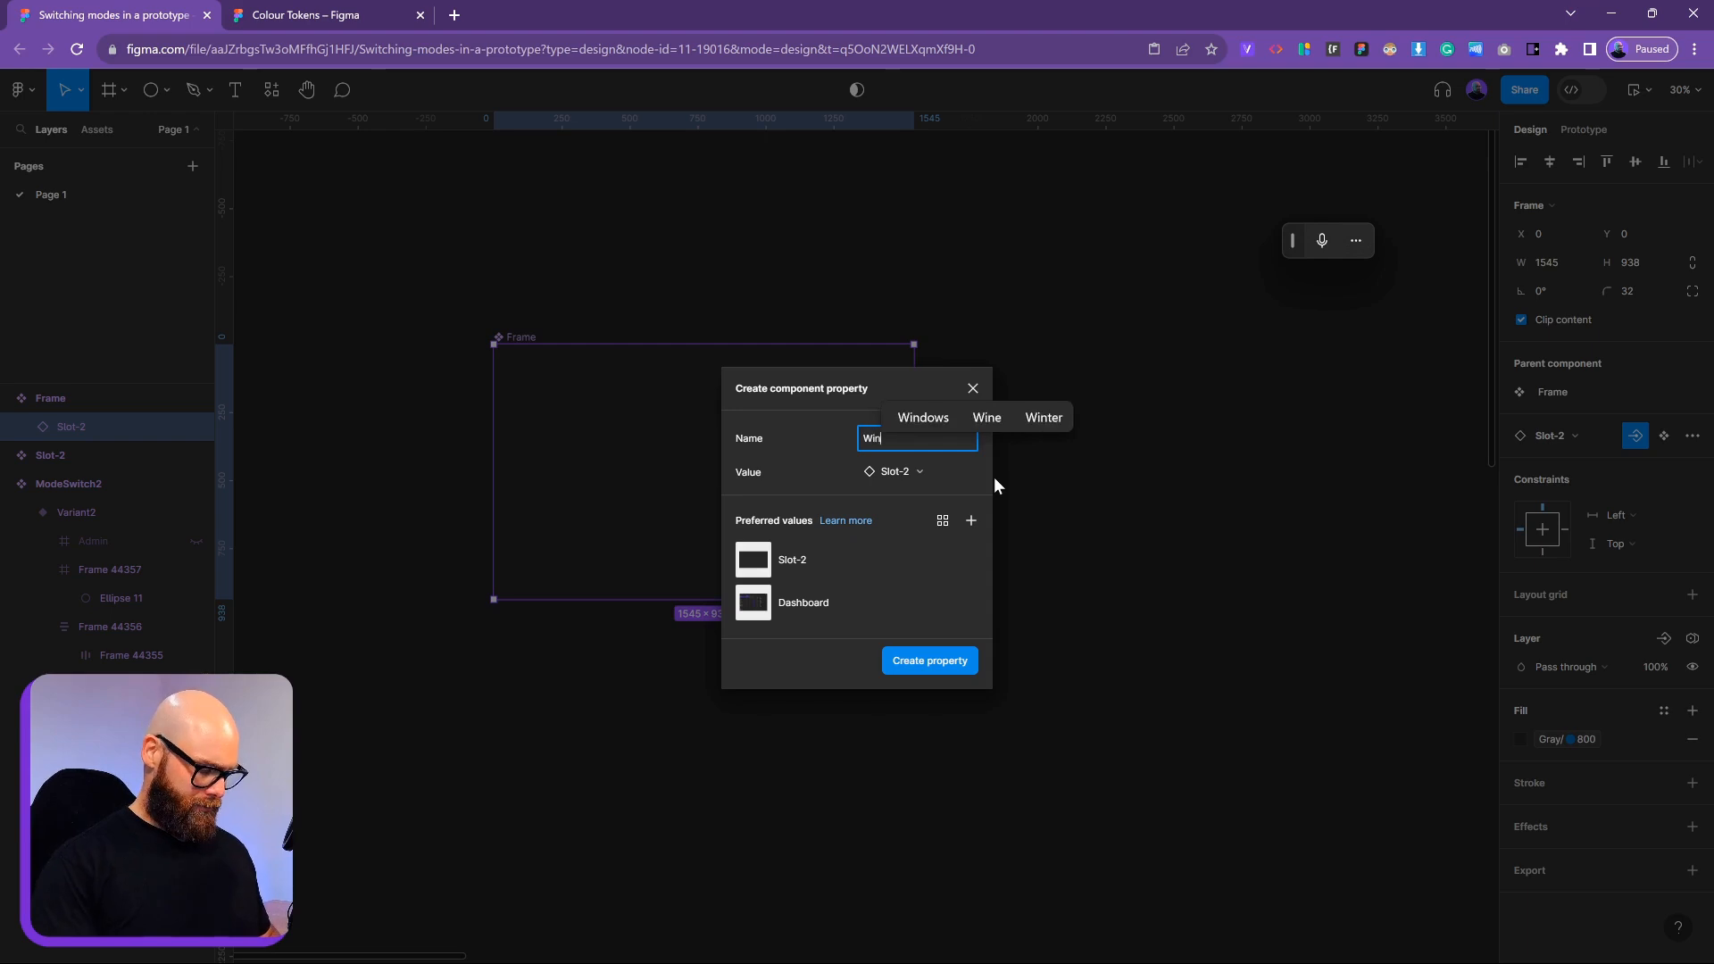
{"action": "type", "text": "dows"}
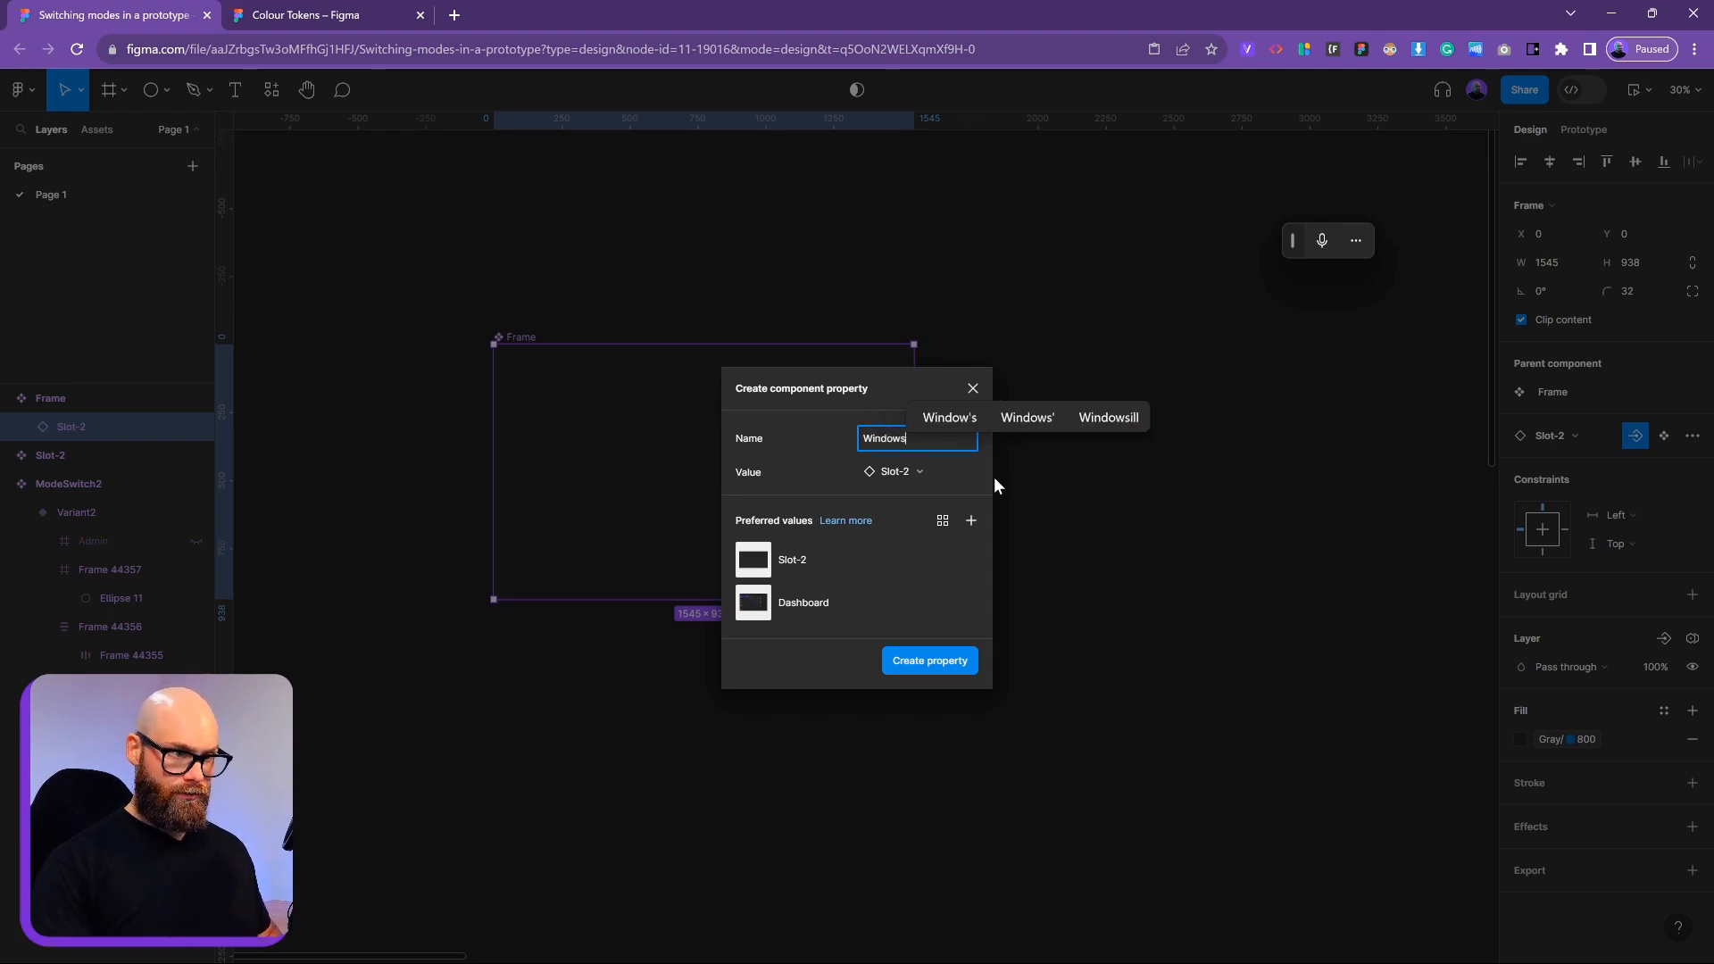
{"action": "key", "text": "Return"}
Test Windows on a copy of Frame by swapping it to Dashboard, then delete the copy
{"action": "left_click", "coordinate": [1205, 436]}
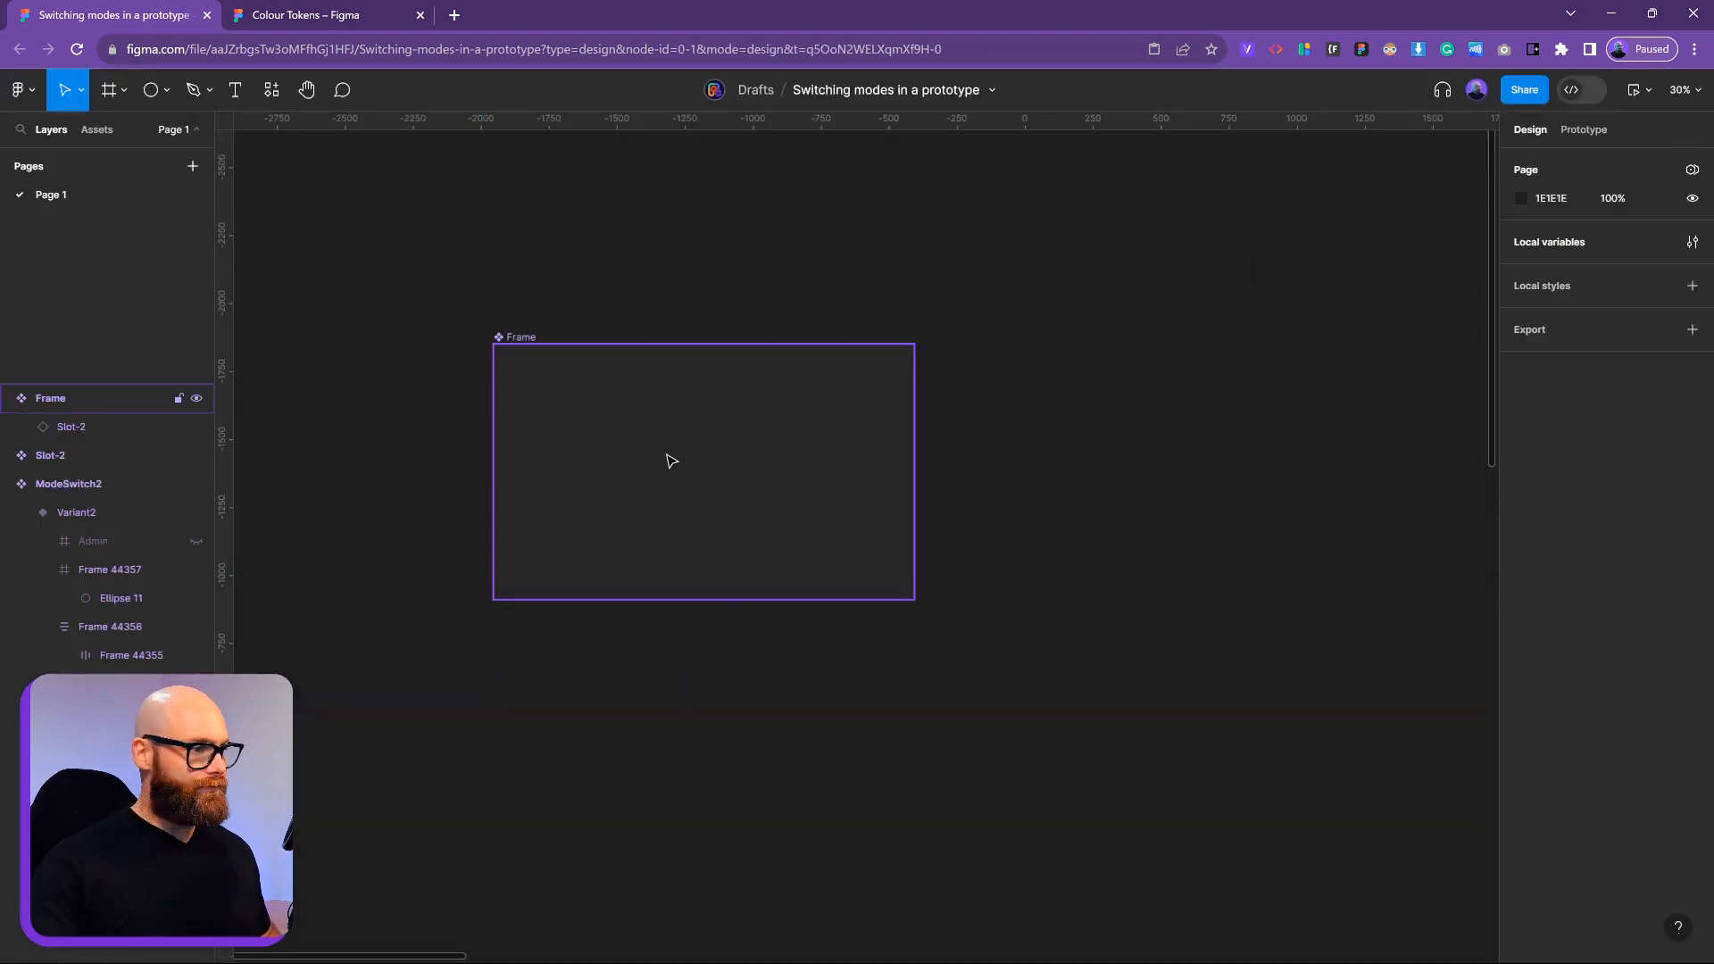
{"action": "left_click", "coordinate": [671, 459]}
{"action": "left_click_drag", "start_coordinate": [952, 619], "coordinate": [668, 490]}
{"action": "left_click_drag", "start_coordinate": [429, 387], "coordinate": [884, 577], "text": "alt"}
{"action": "left_click", "coordinate": [1647, 393]}
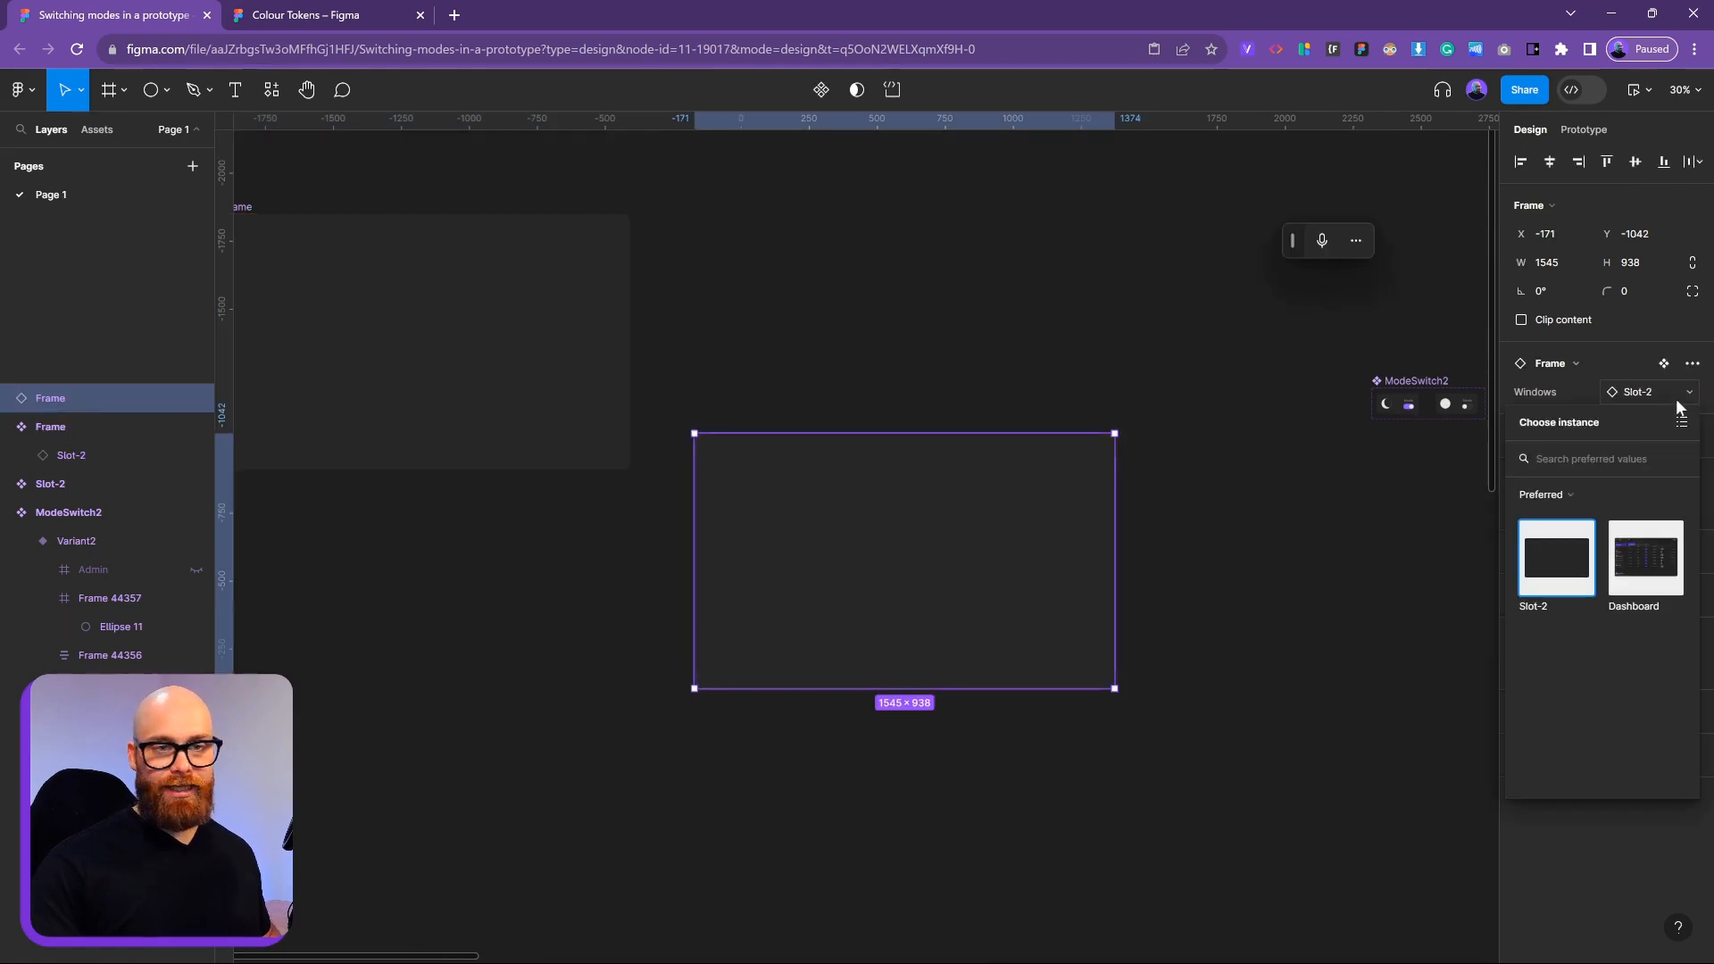
{"action": "left_click", "coordinate": [1645, 562]}
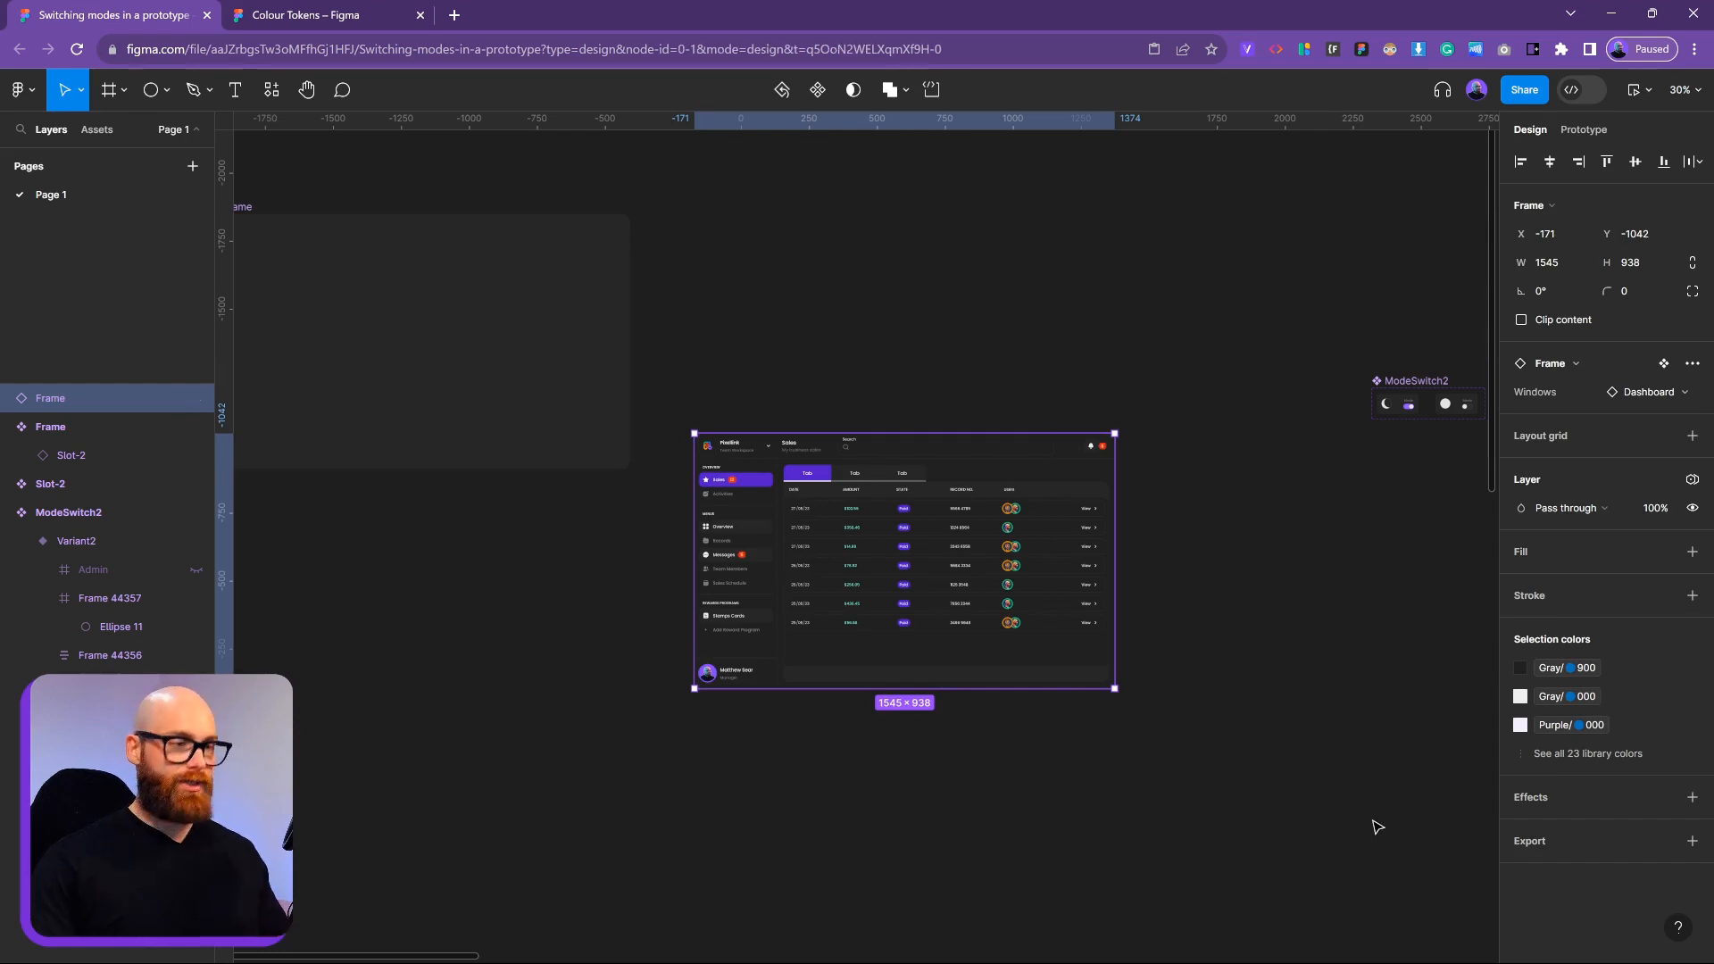
{"action": "key", "text": "Delete"}
{"action": "left_click_drag", "start_coordinate": [836, 690], "coordinate": [1169, 783]}
{"action": "left_click", "coordinate": [879, 522]}
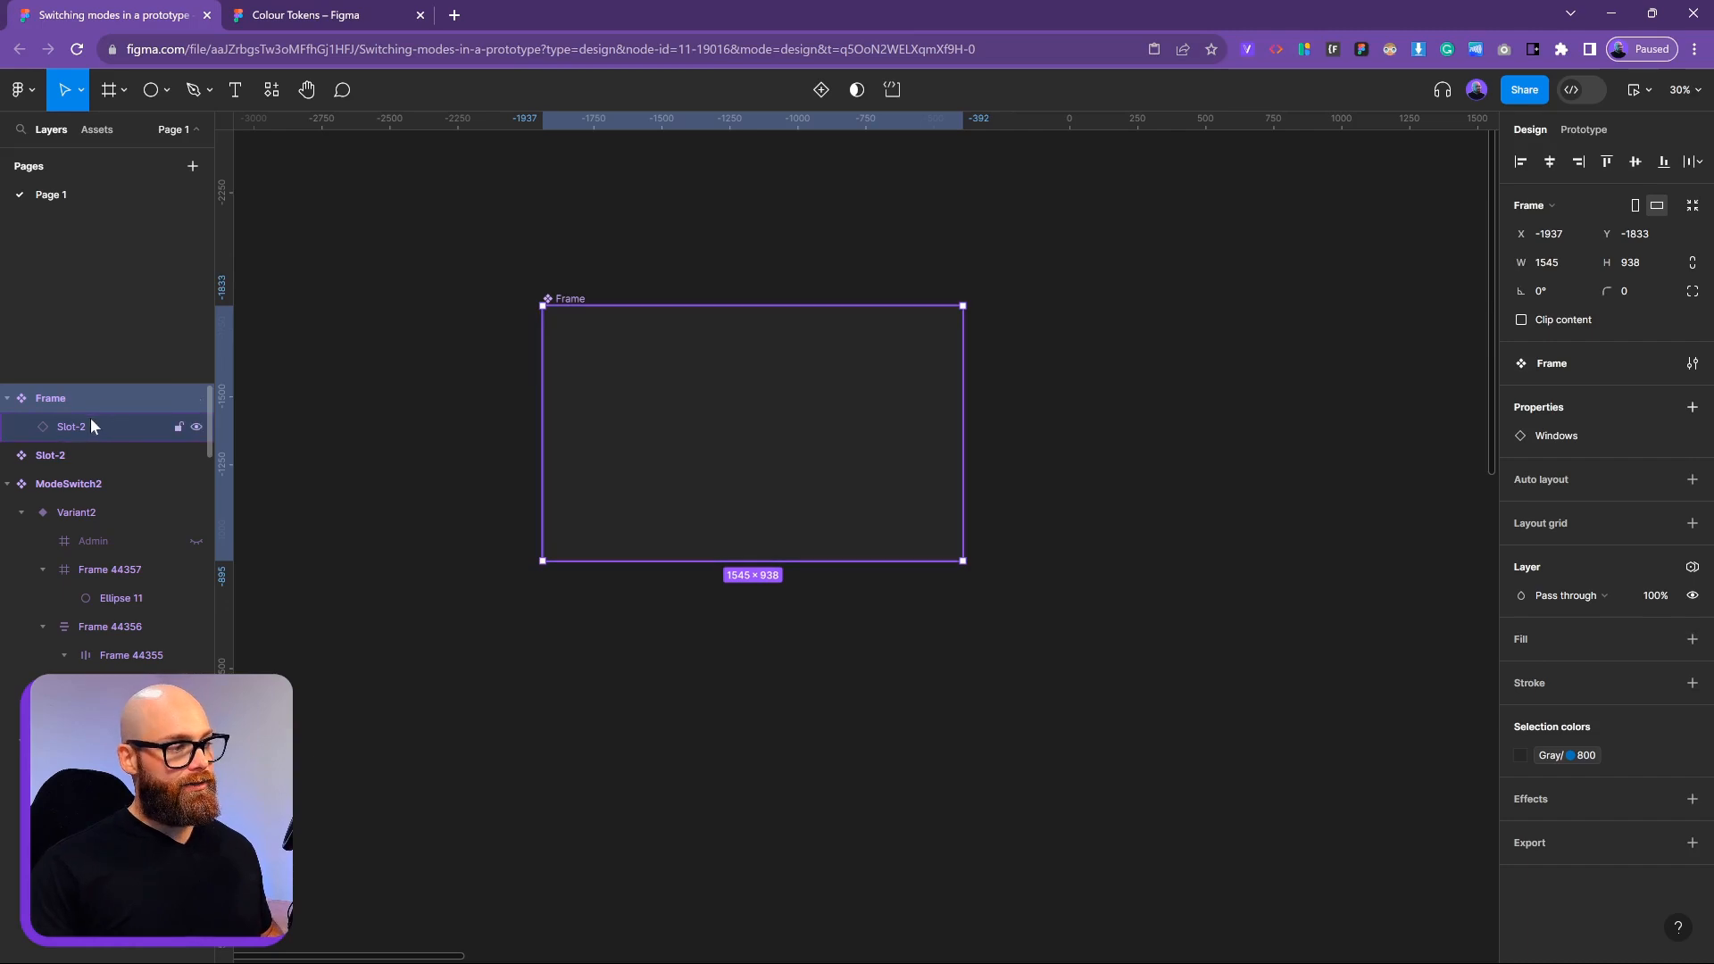
Turn Frame into a variant set and add a second variant below Default
{"action": "left_click", "coordinate": [1692, 408]}
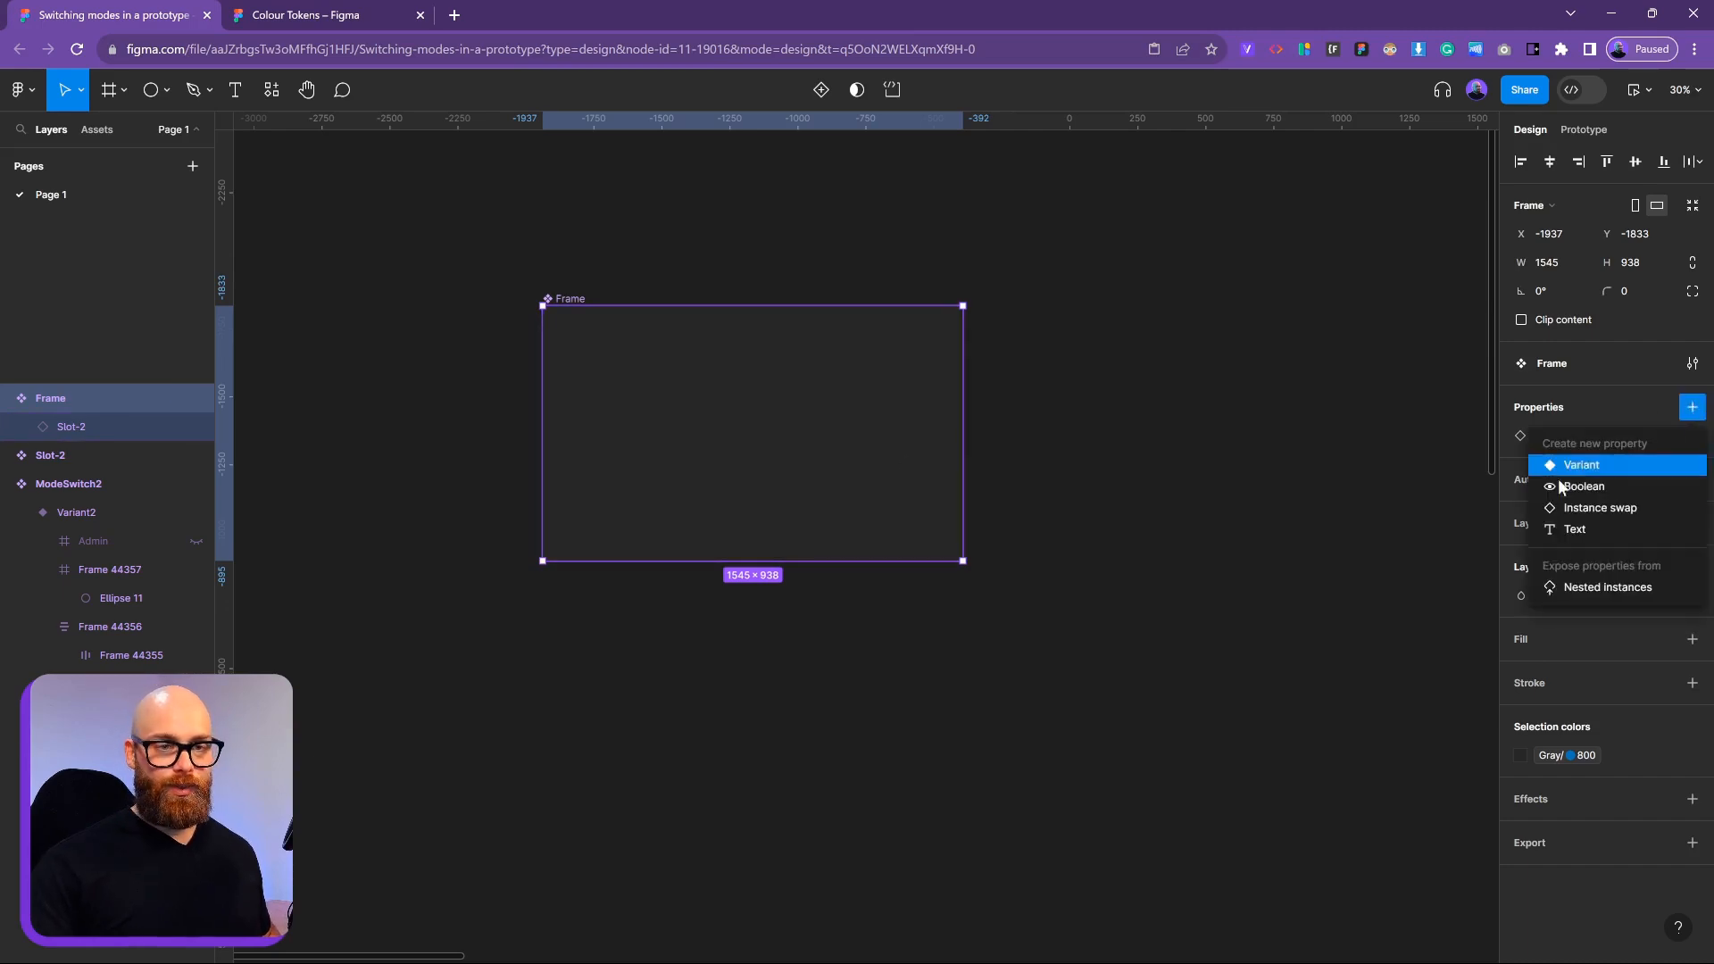
{"action": "left_click", "coordinate": [1612, 473]}
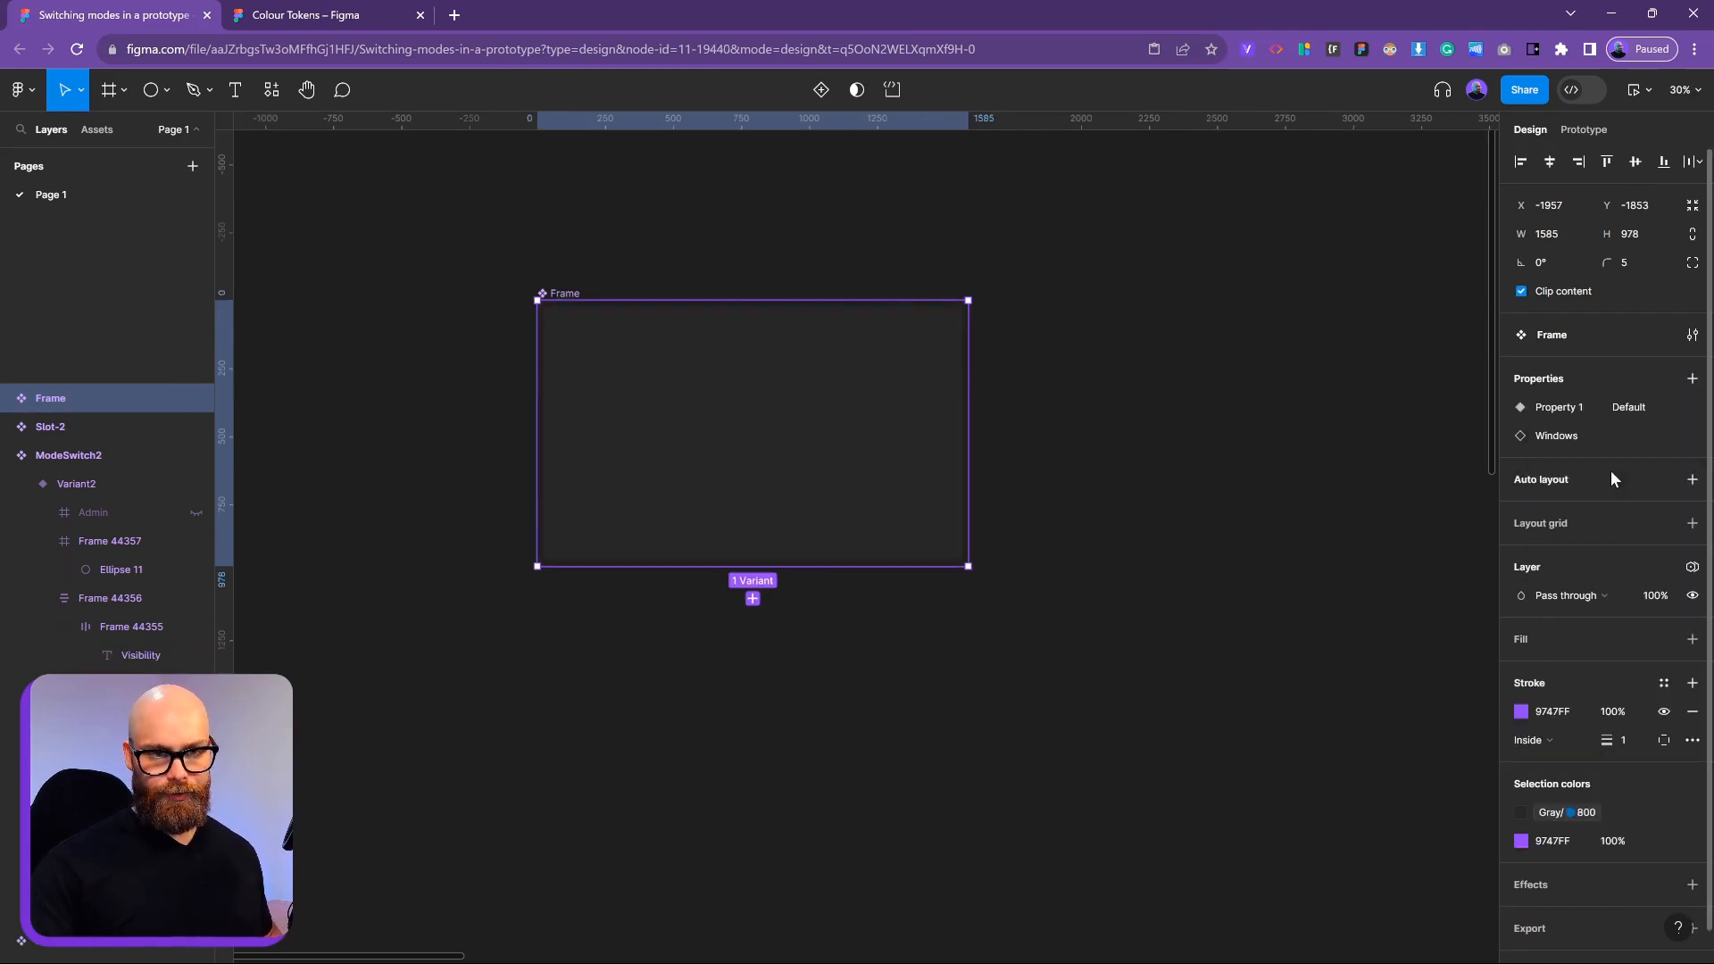
{"action": "left_click_drag", "start_coordinate": [781, 569], "coordinate": [804, 938]}
{"action": "left_click", "coordinate": [786, 384]}
{"action": "left_click", "coordinate": [752, 593]}
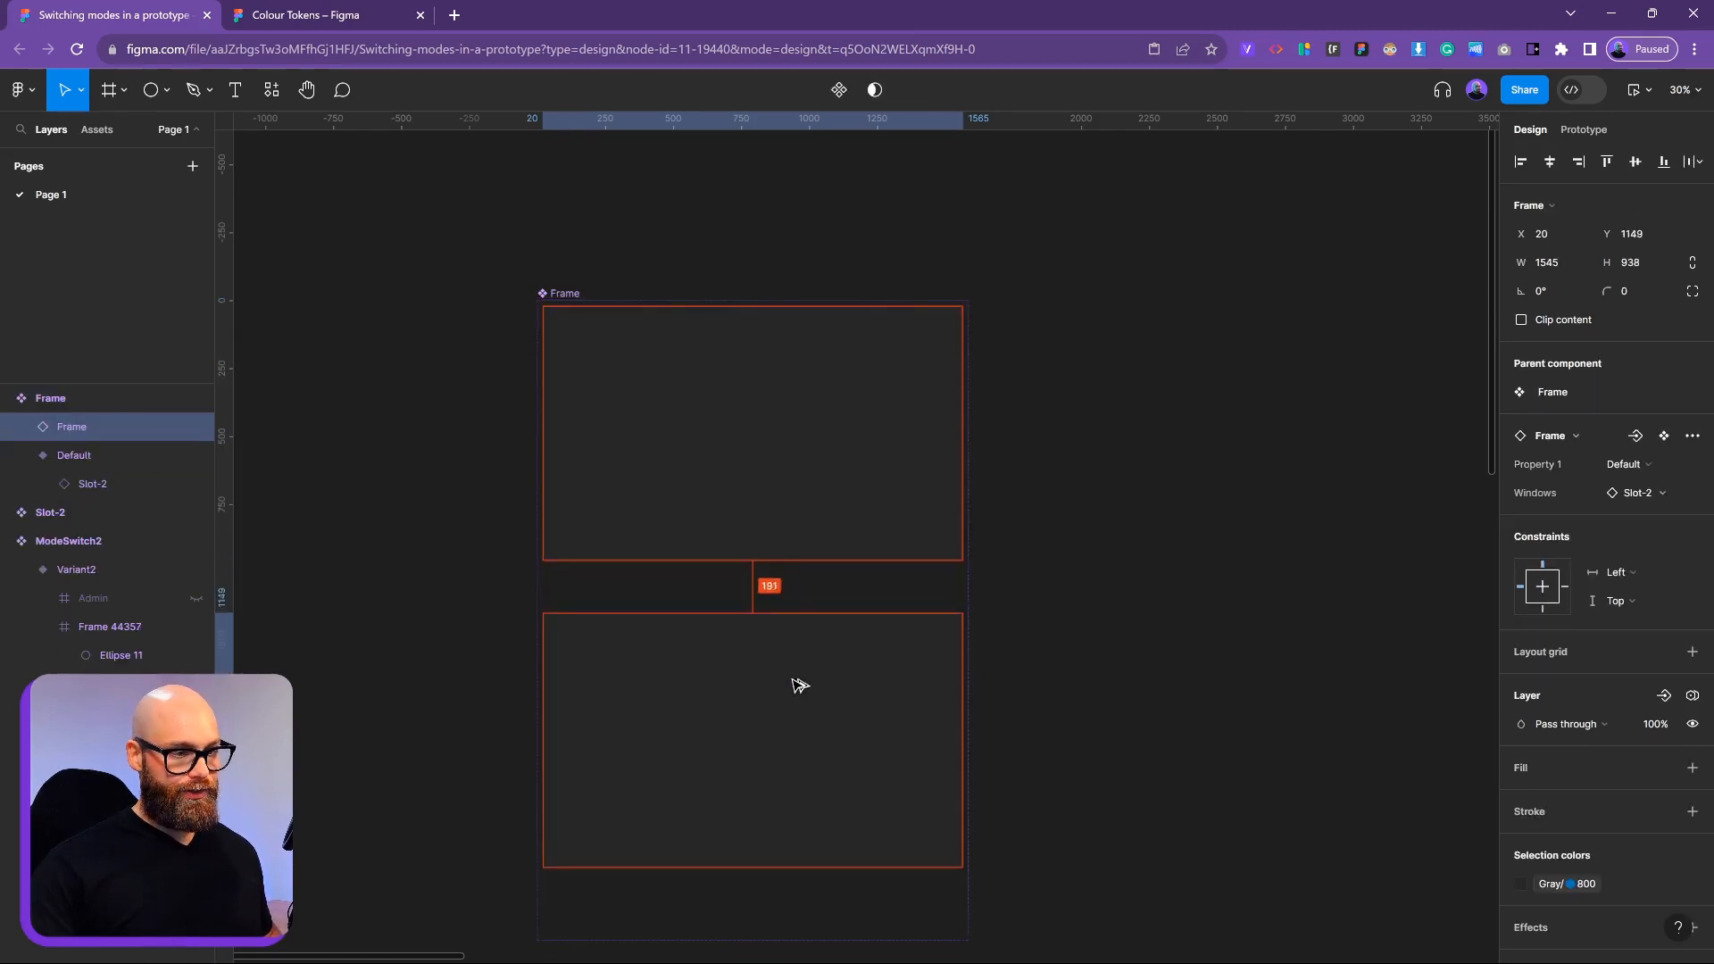
{"action": "left_click", "coordinate": [1083, 815]}
{"action": "left_click", "coordinate": [624, 348]}
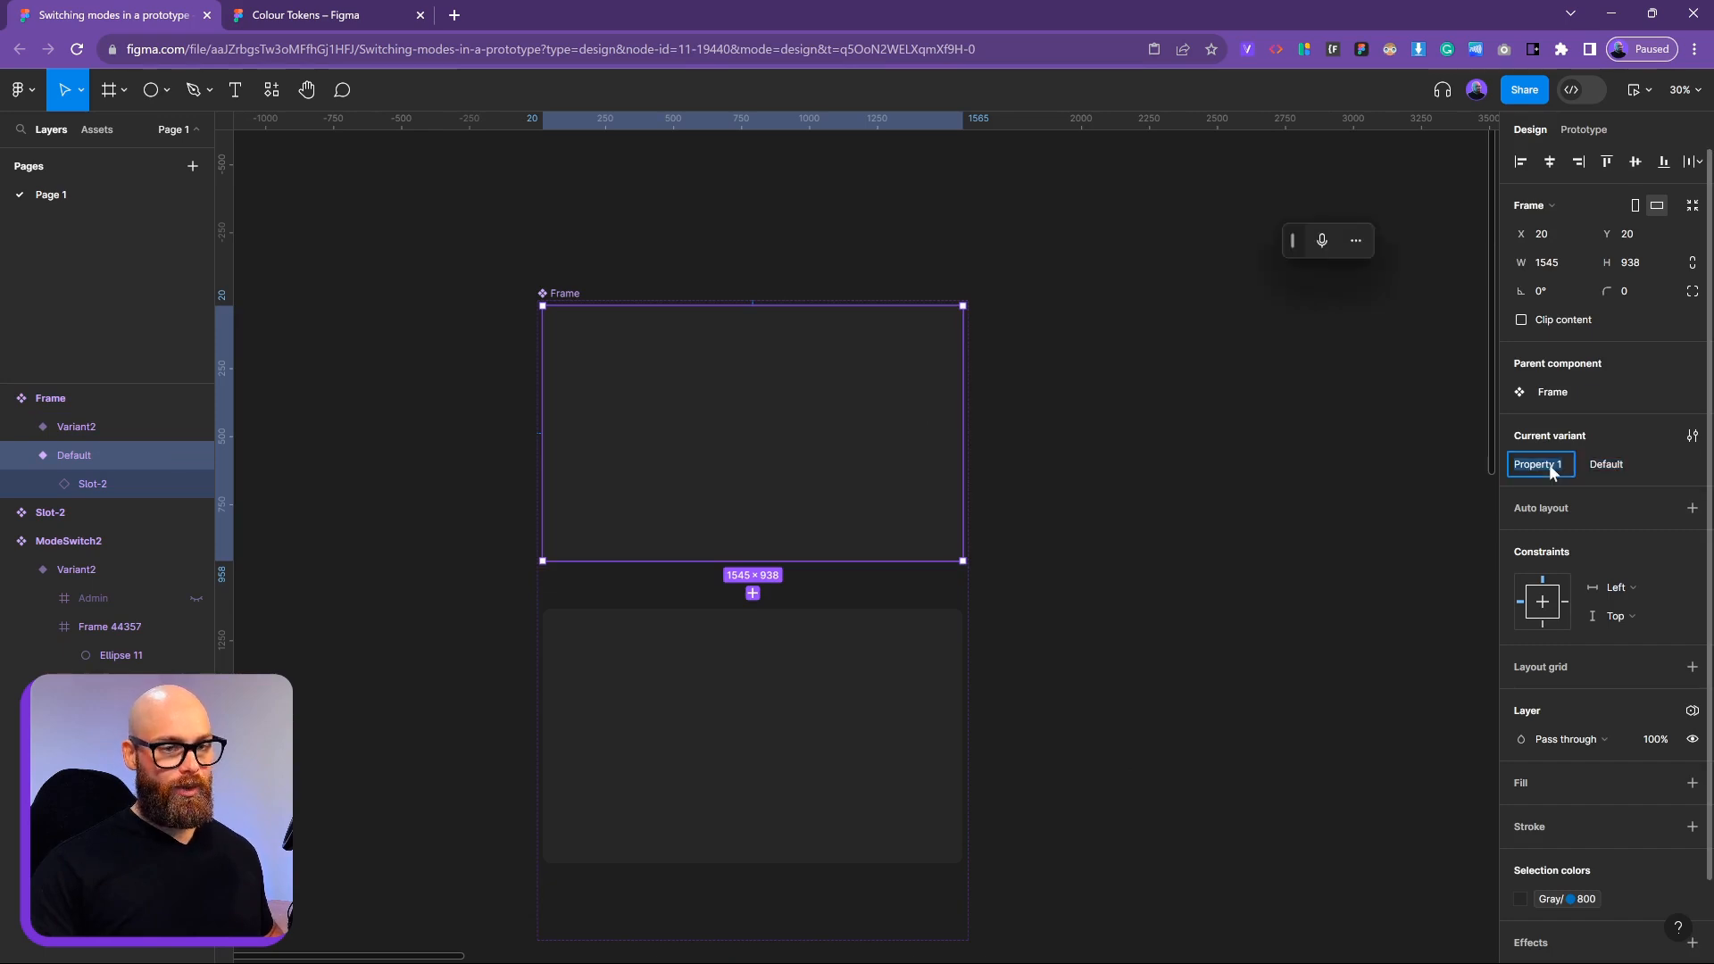
Name the variant property 'Mode', with value Light for the lower variant and Dark for the upper
{"action": "type", "text": "Mode"}
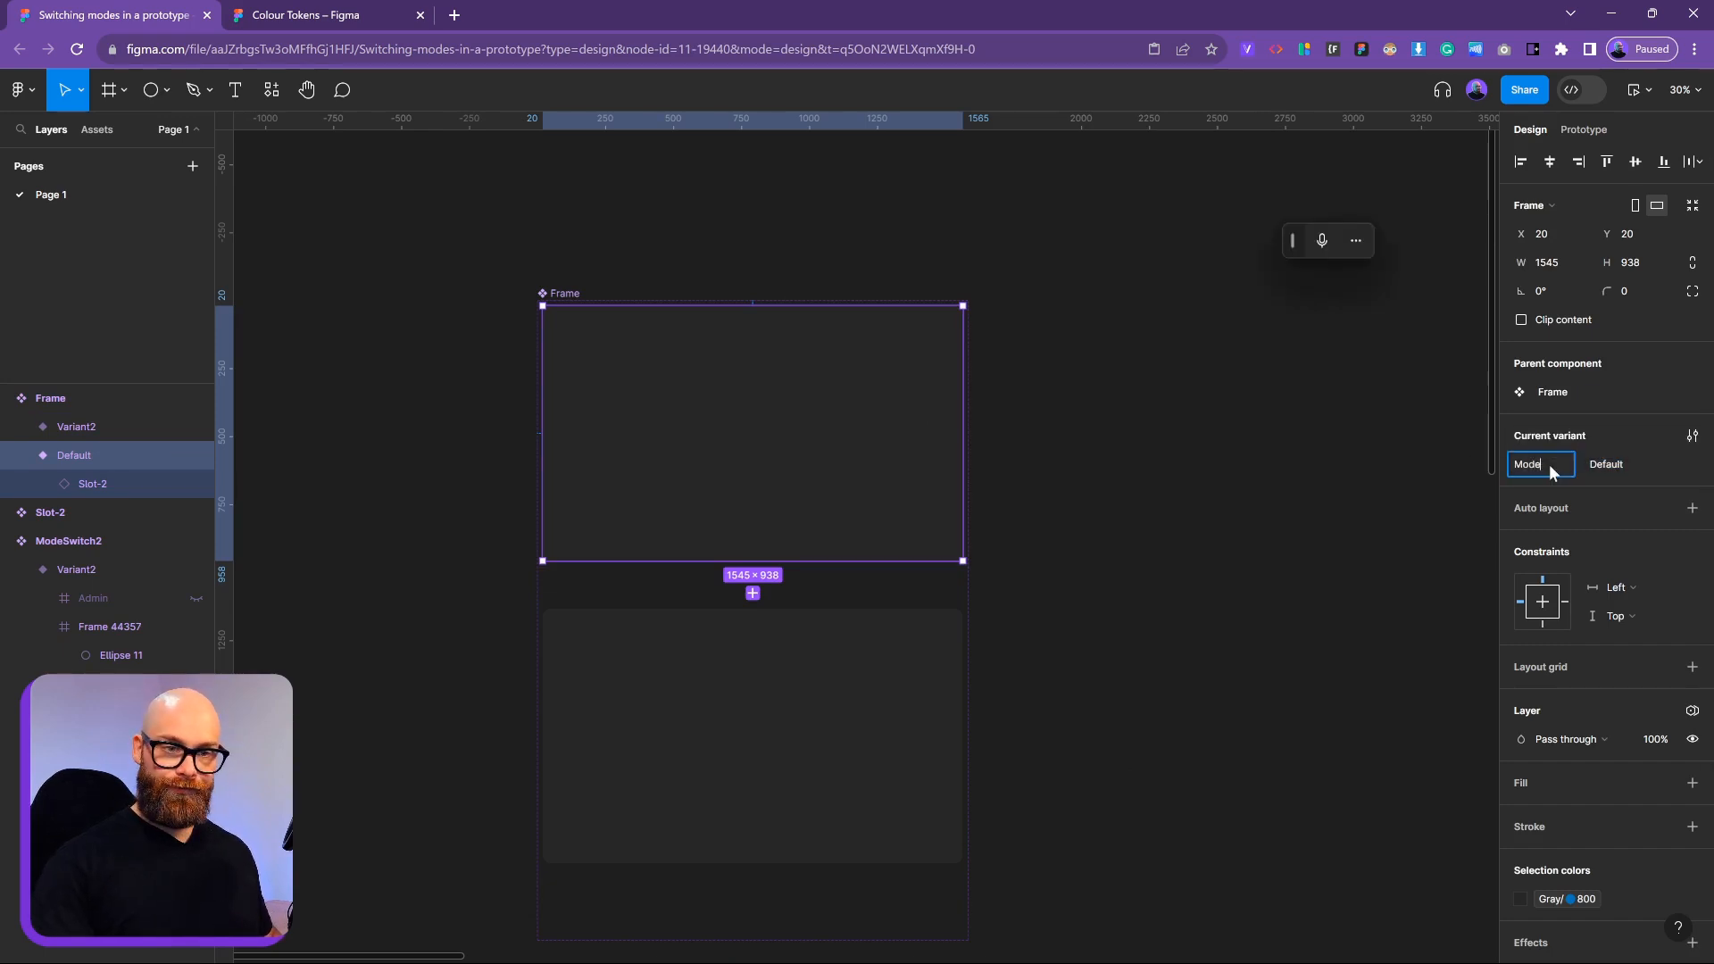
{"action": "key", "text": "Return"}
{"action": "left_click", "coordinate": [1228, 525]}
{"action": "left_click", "coordinate": [750, 658]}
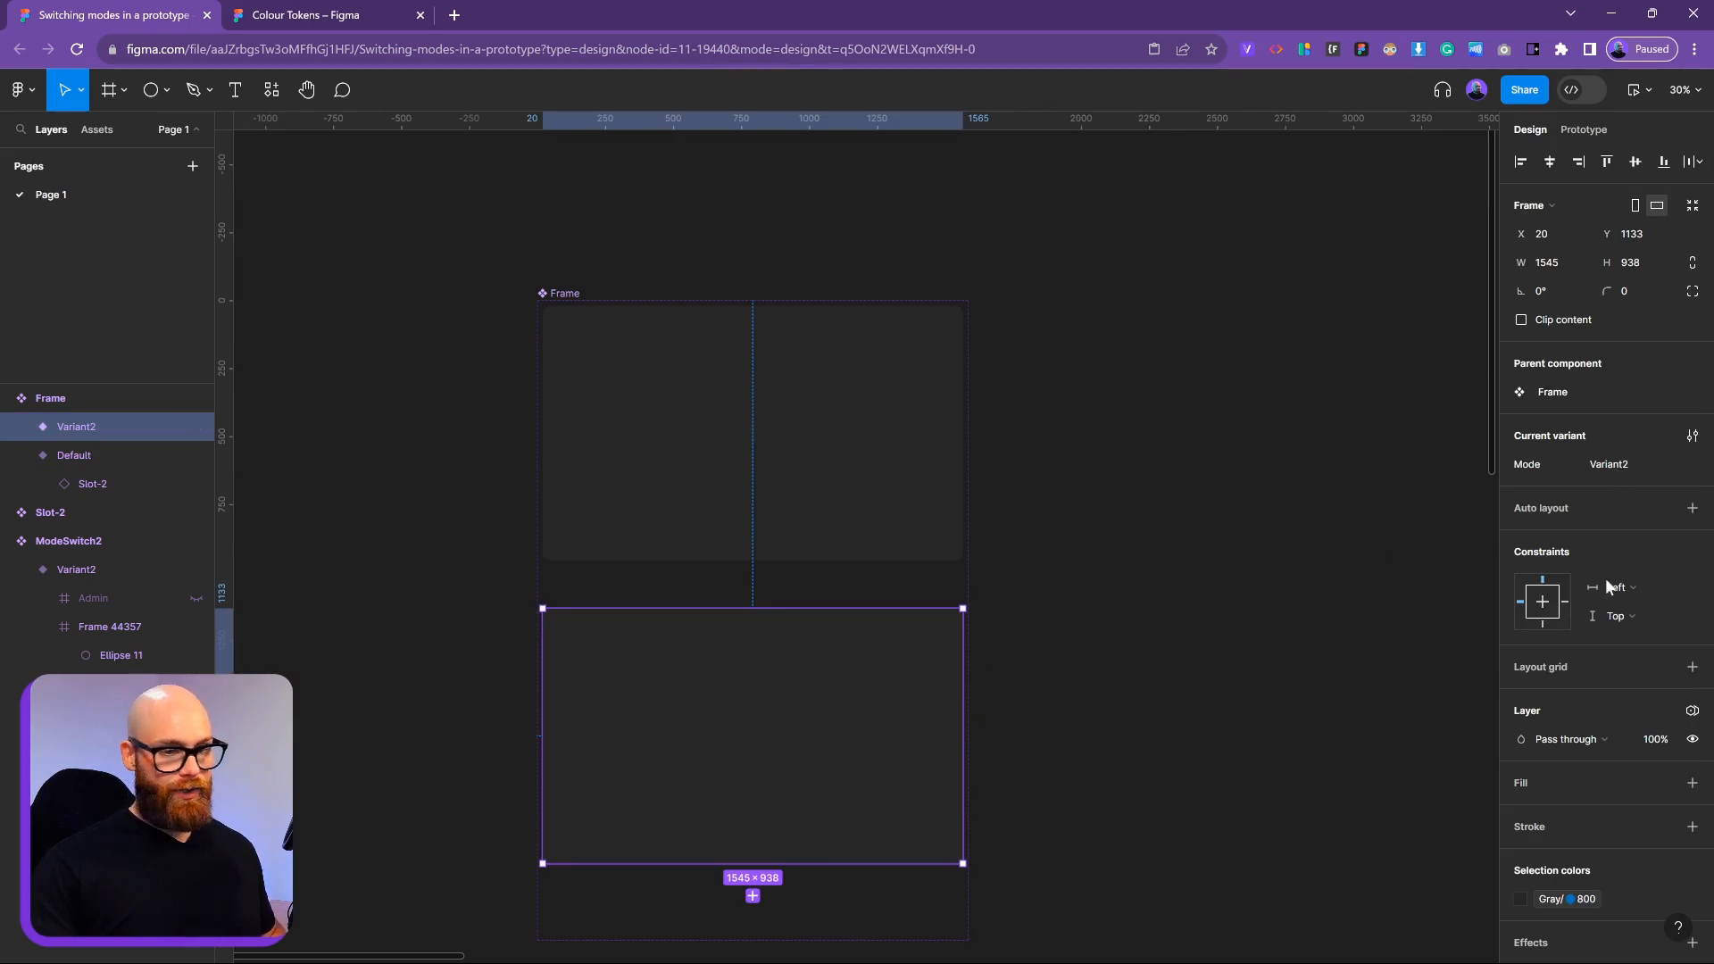
{"action": "left_click", "coordinate": [1616, 464]}
{"action": "type", "text": "Light"}
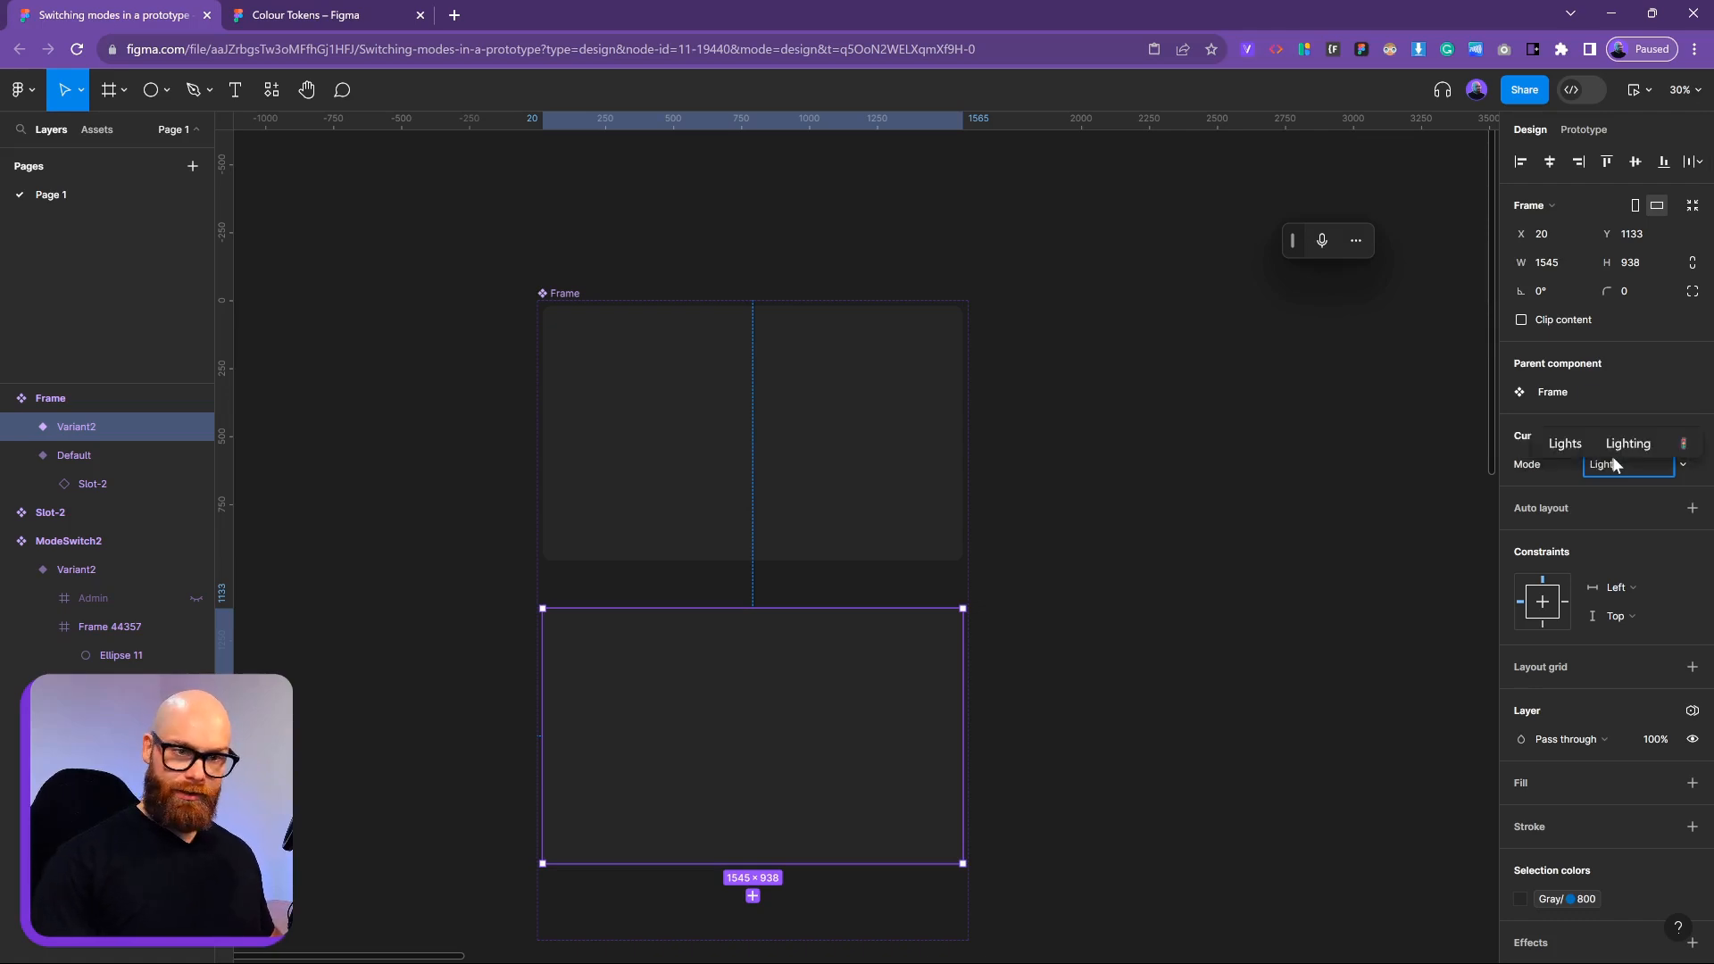
{"action": "key", "text": "Return"}
{"action": "left_click", "coordinate": [704, 489]}
{"action": "left_click", "coordinate": [1646, 472]}
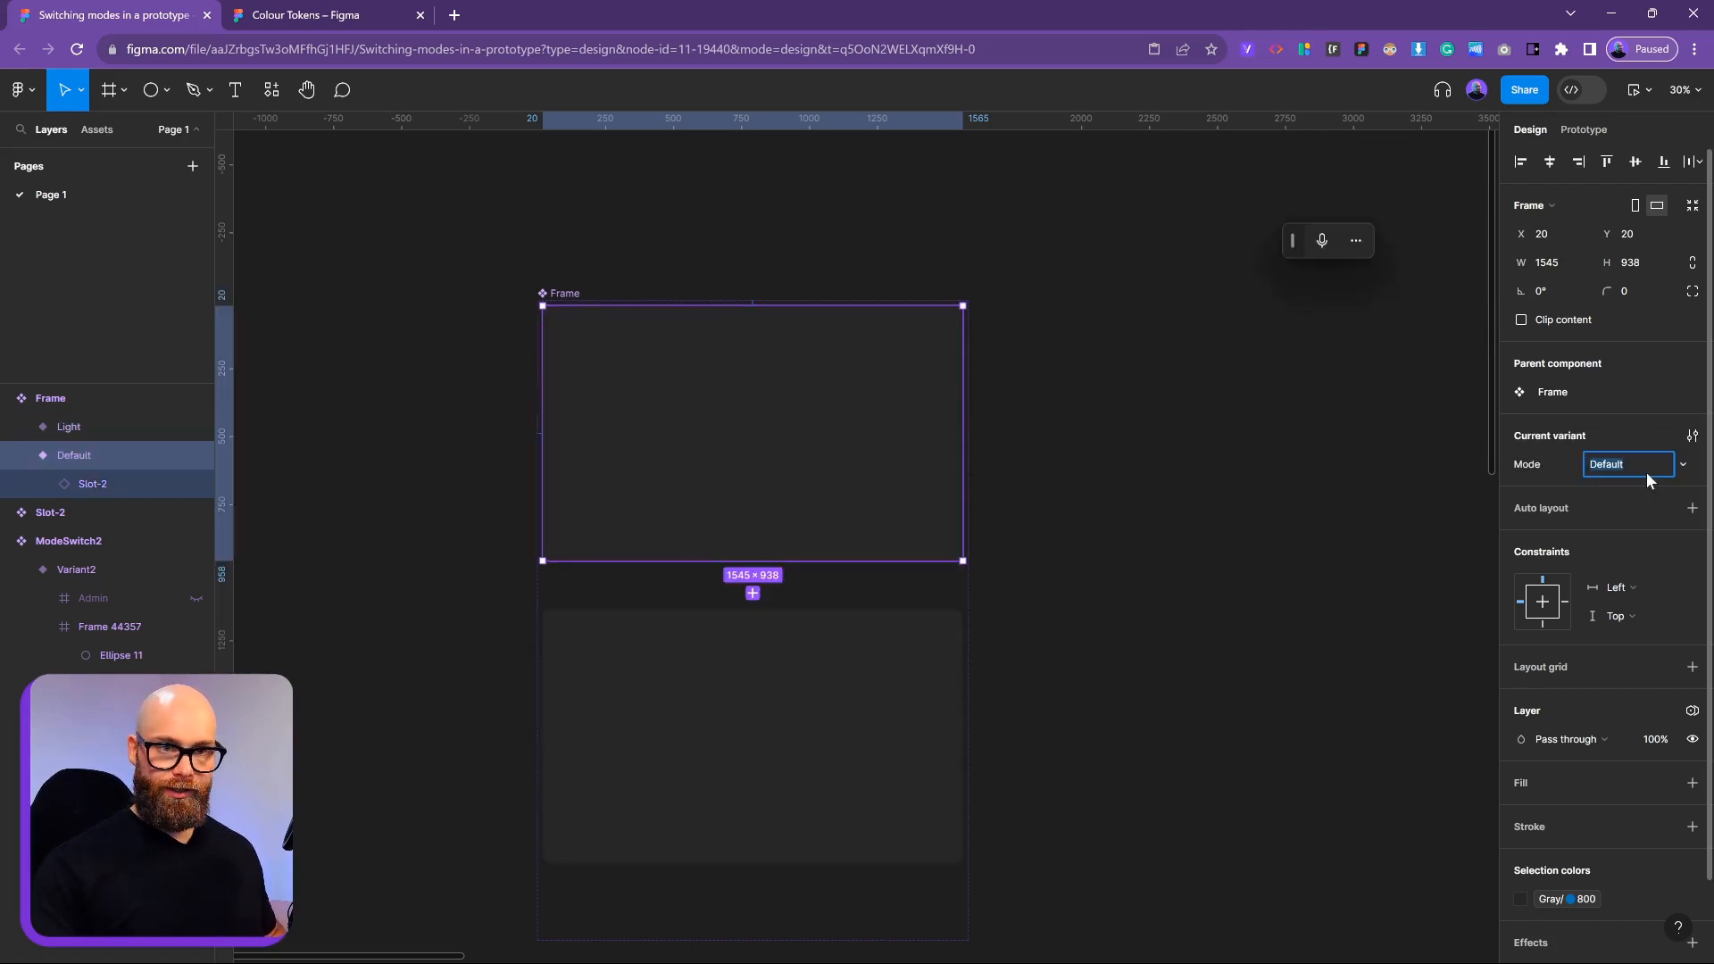
{"action": "type", "text": "Dark"}
{"action": "key", "text": "Return"}
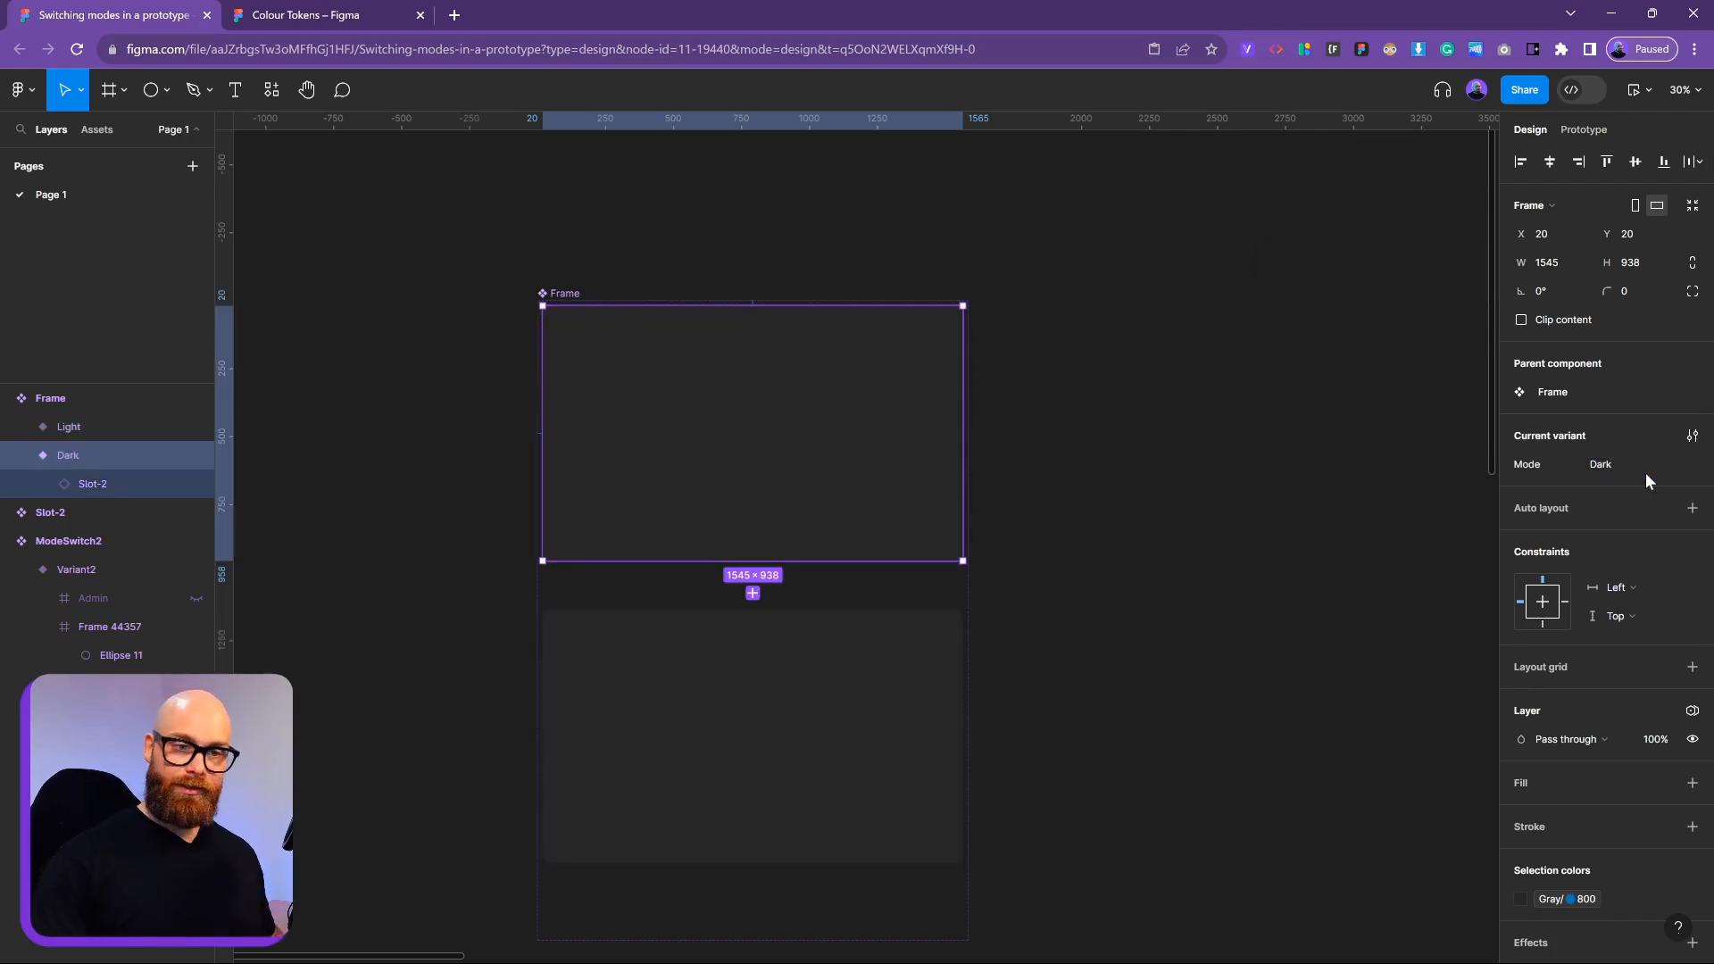
Apply the Colours Dark mode to the Dark variant and Colours Light mode to the Light variant
{"action": "left_click", "coordinate": [1130, 593]}
{"action": "left_click", "coordinate": [823, 666]}
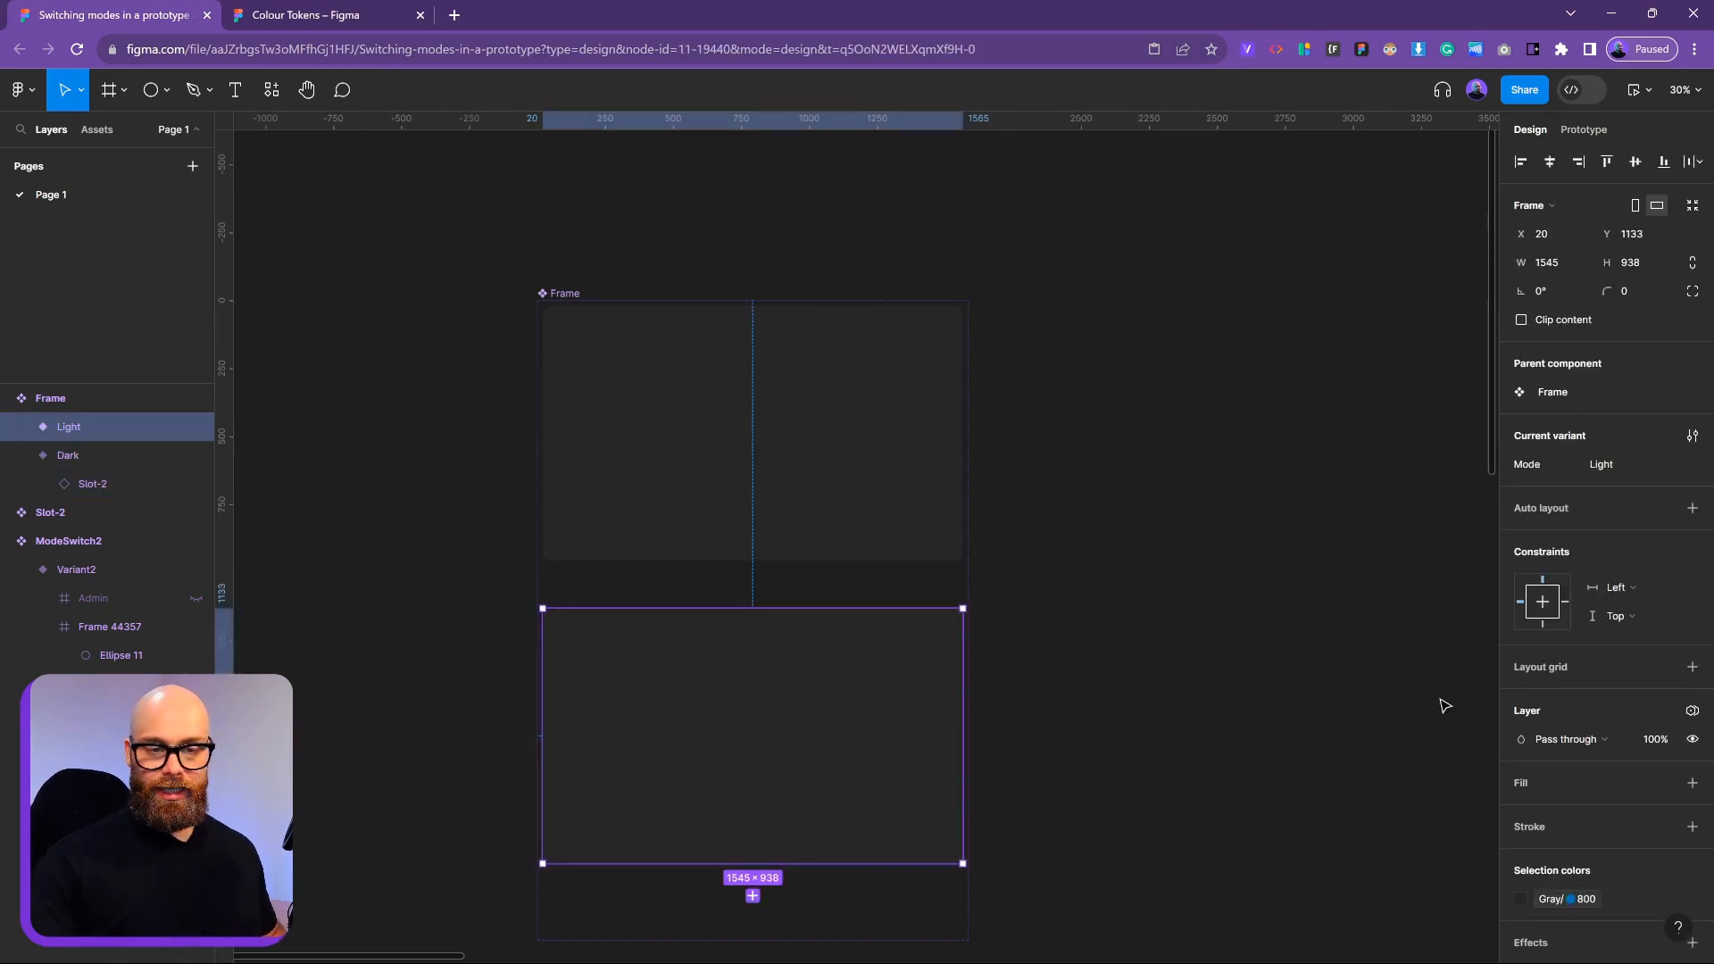
{"action": "scroll", "coordinate": [937, 681], "scroll_direction": "down", "scroll_amount": 1}
{"action": "left_click", "coordinate": [849, 443]}
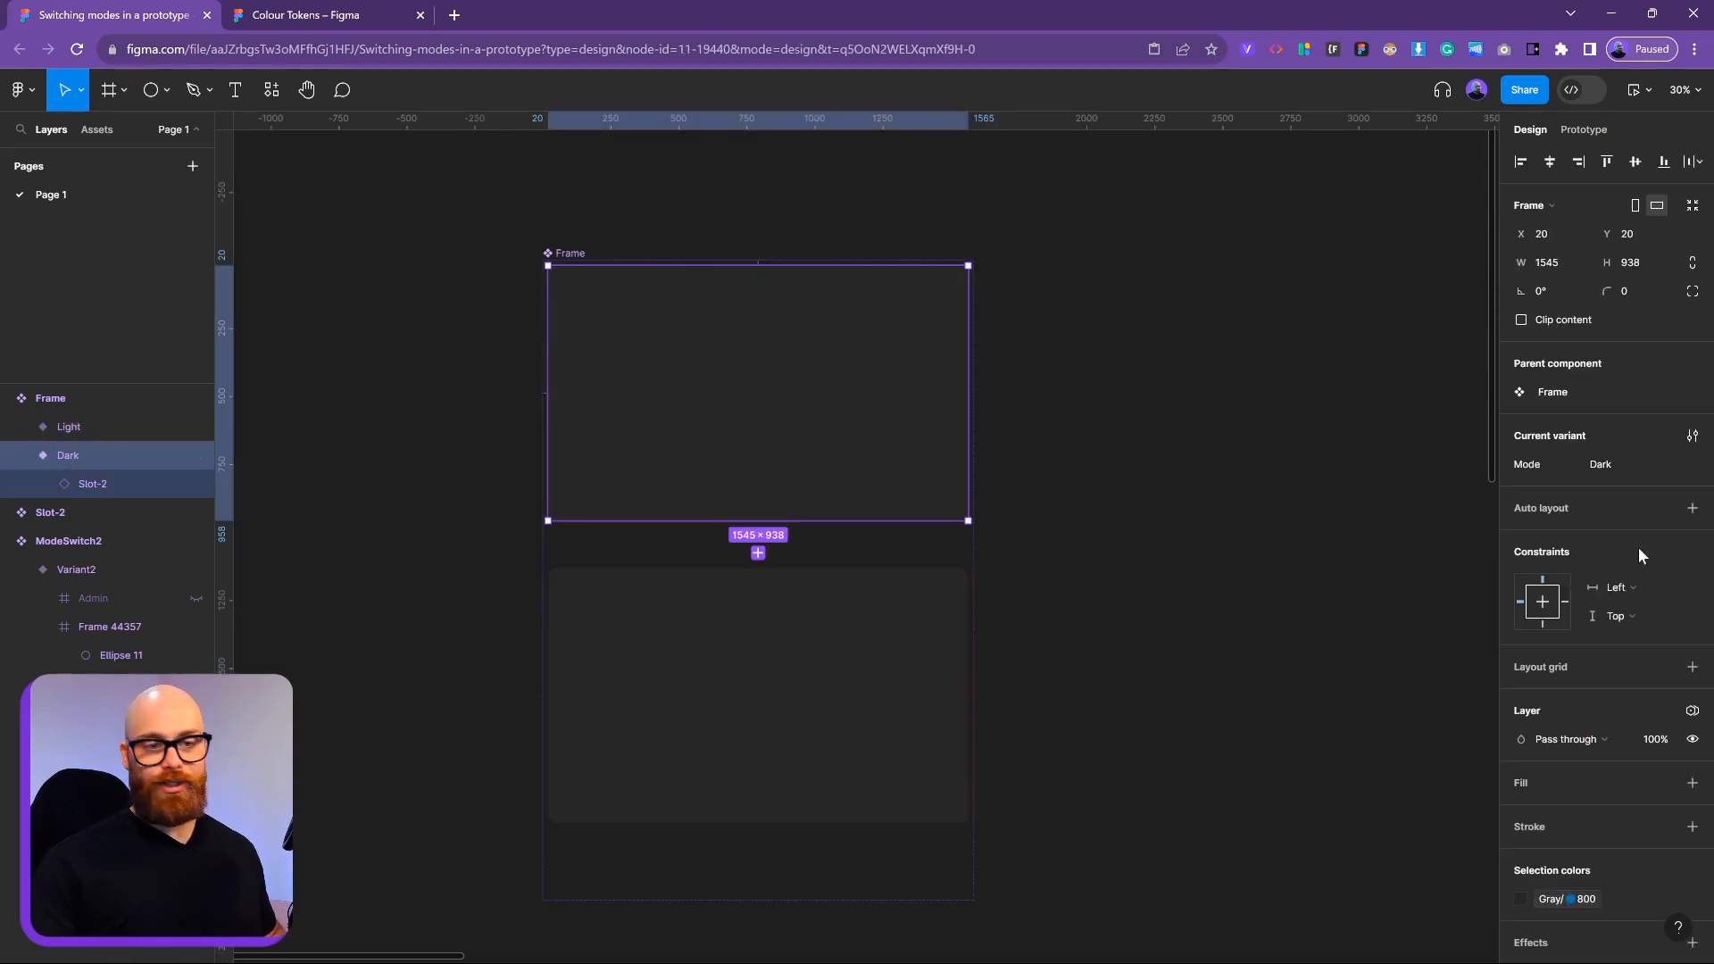
{"action": "left_click", "coordinate": [1692, 710]}
{"action": "mouse_move", "coordinate": [1585, 784]}
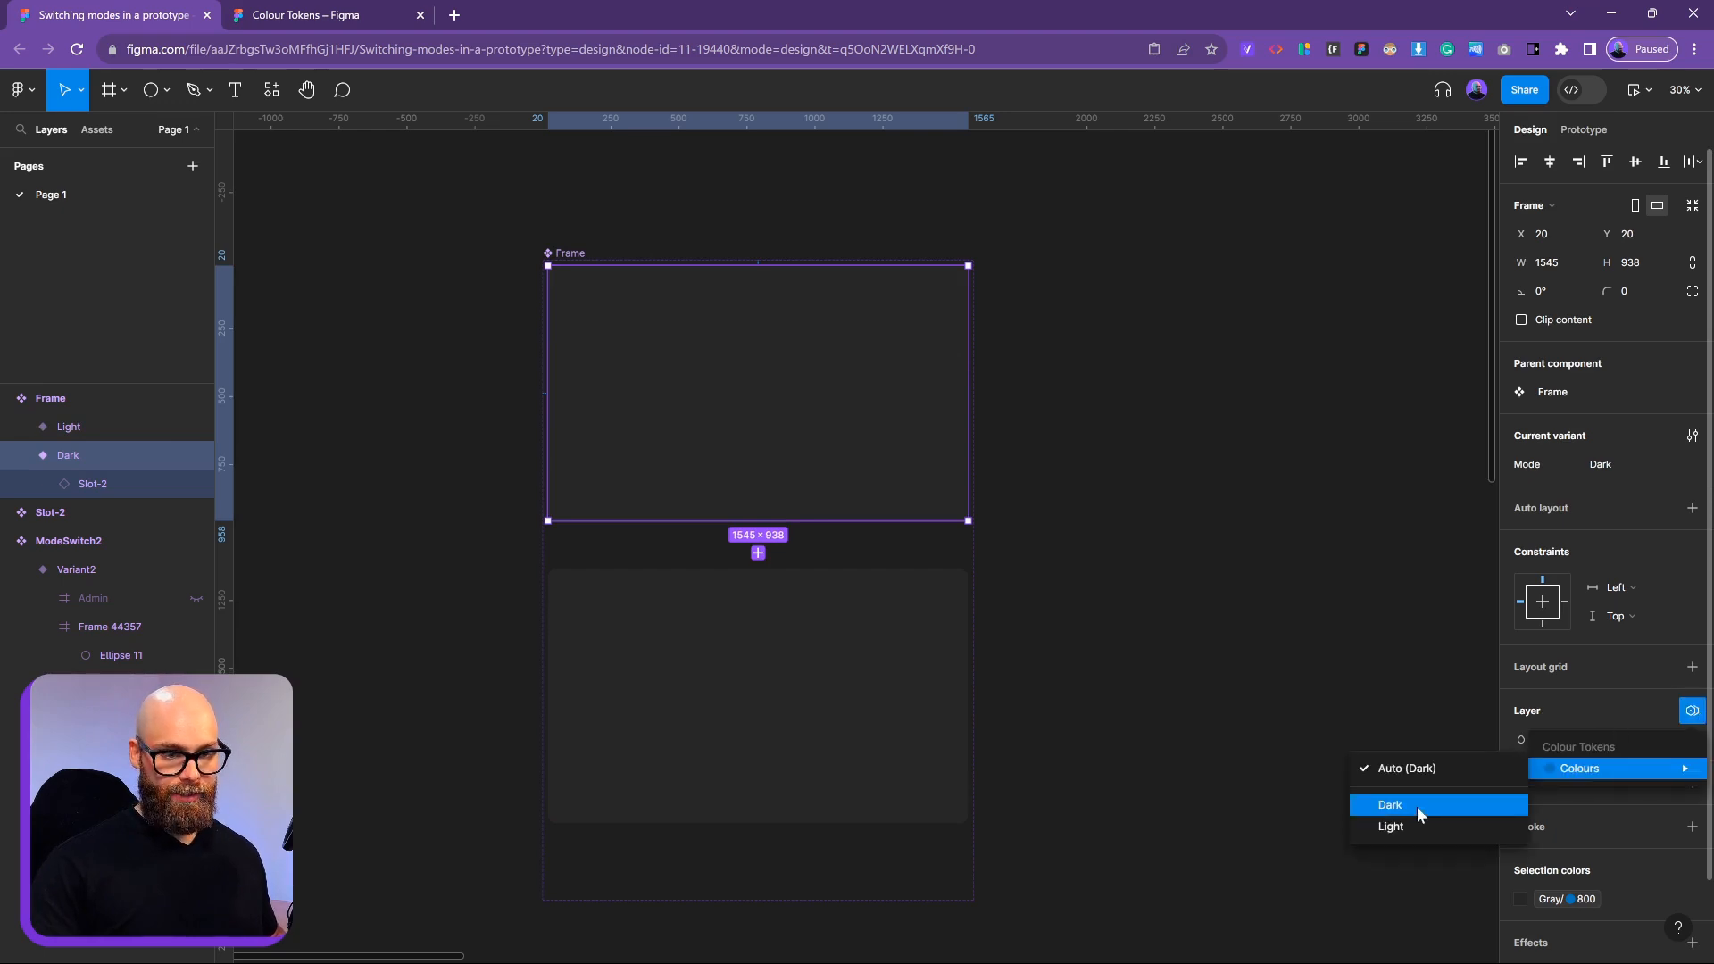
{"action": "left_click", "coordinate": [1444, 806]}
{"action": "left_click", "coordinate": [944, 723]}
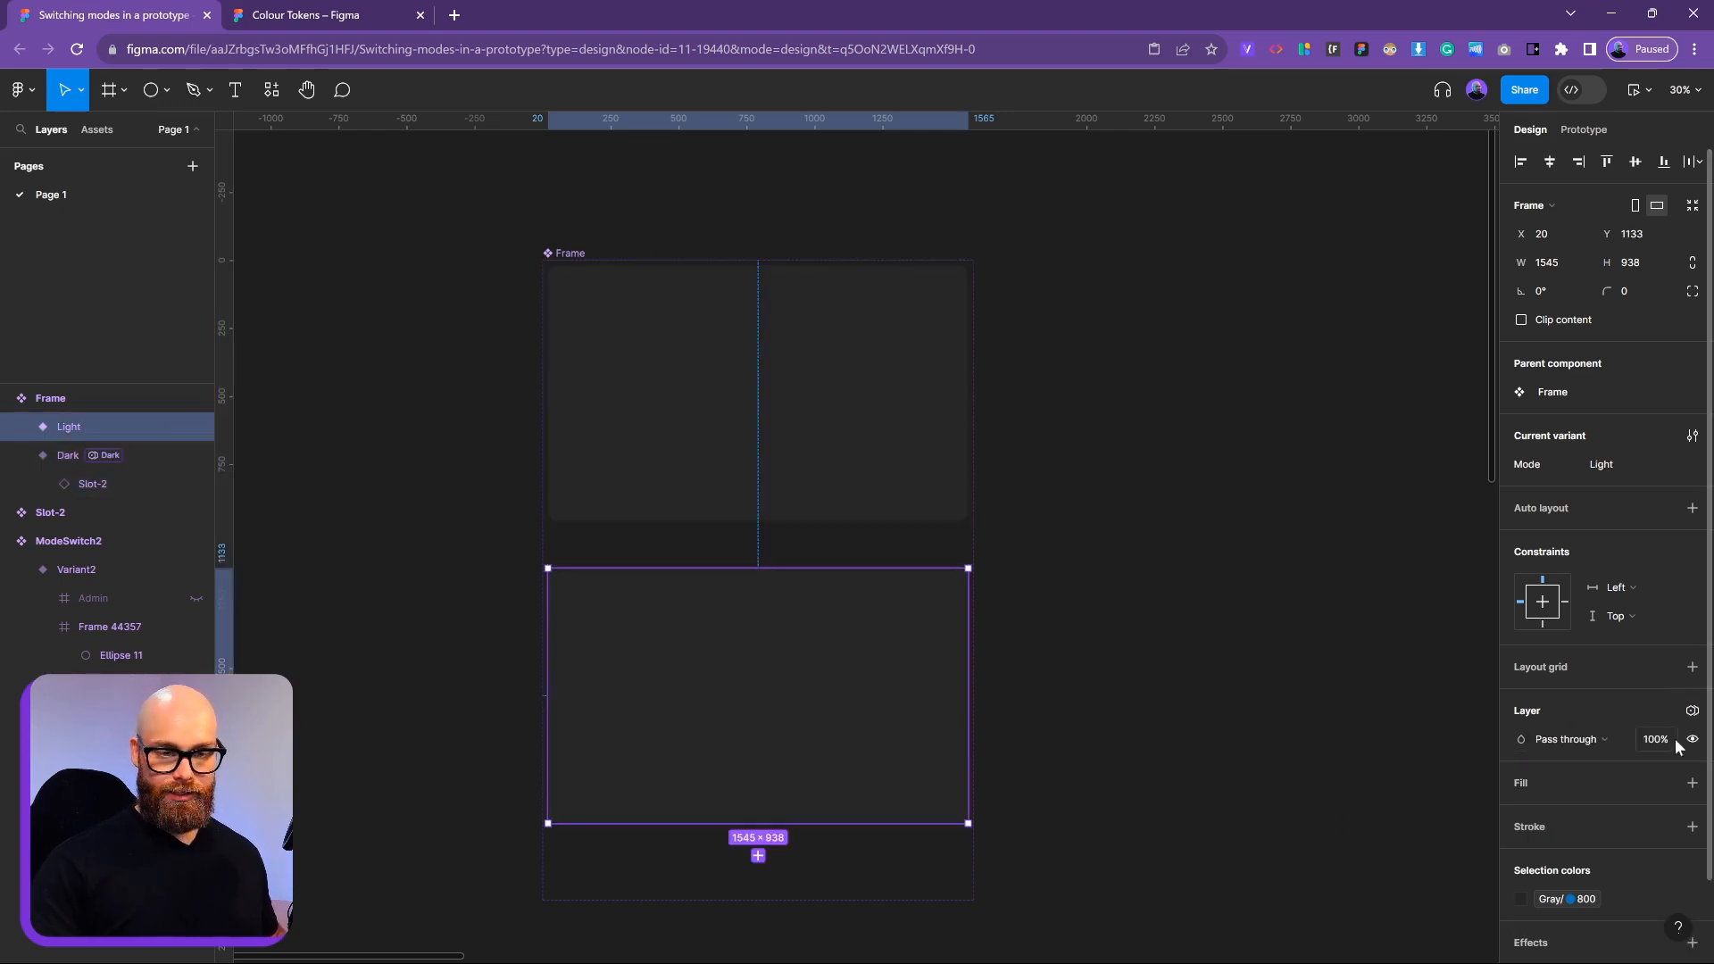
{"action": "left_click", "coordinate": [1692, 711]}
{"action": "mouse_move", "coordinate": [1589, 790]}
{"action": "left_click", "coordinate": [1391, 827]}
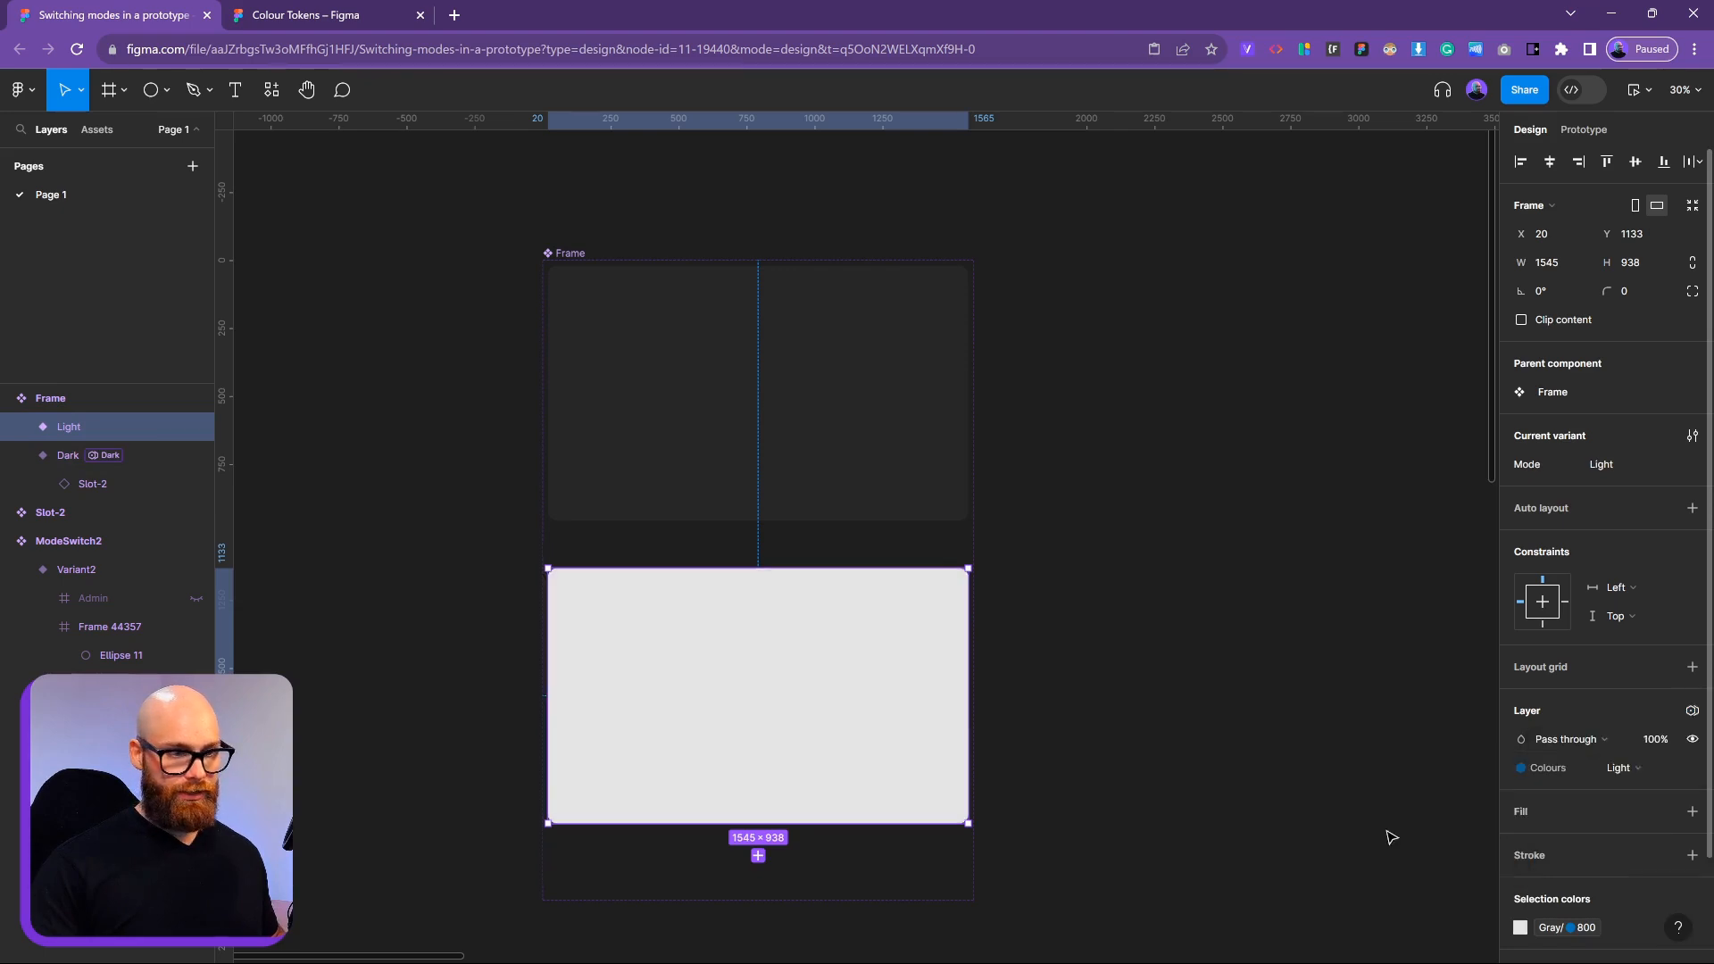
{"action": "left_click", "coordinate": [1116, 816]}
{"action": "left_click", "coordinate": [793, 868]}
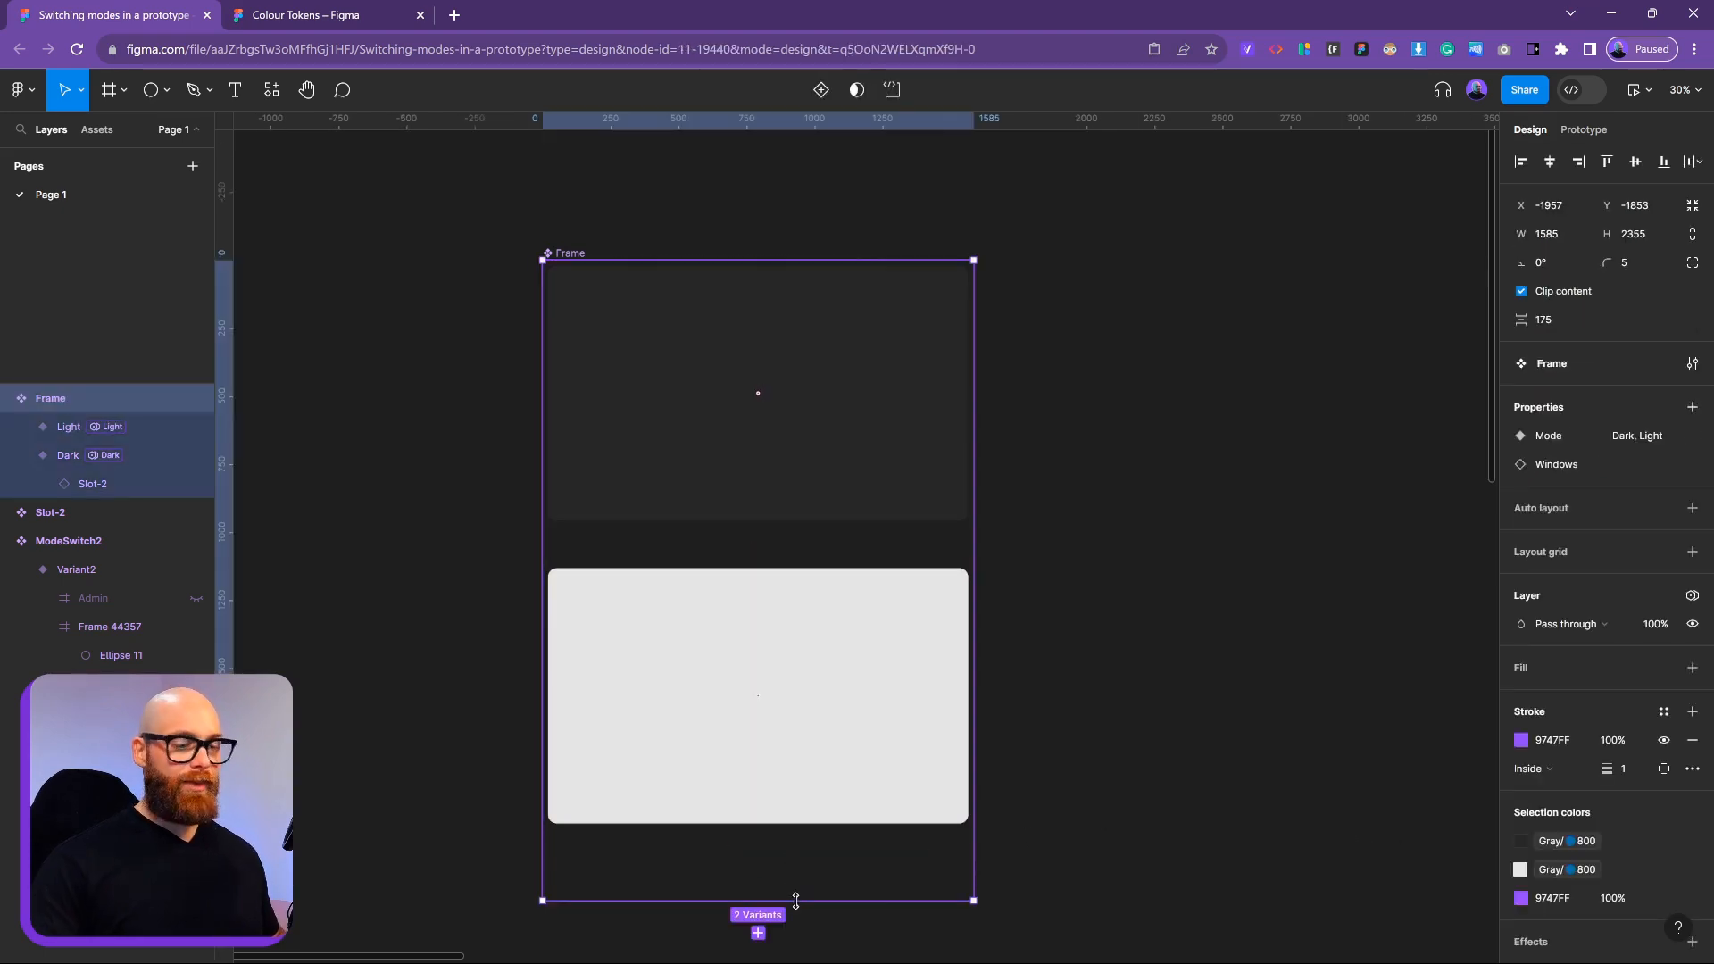
Drag the component set's bottom edge up to sit just below the two variants
{"action": "left_click_drag", "start_coordinate": [791, 899], "coordinate": [791, 857]}
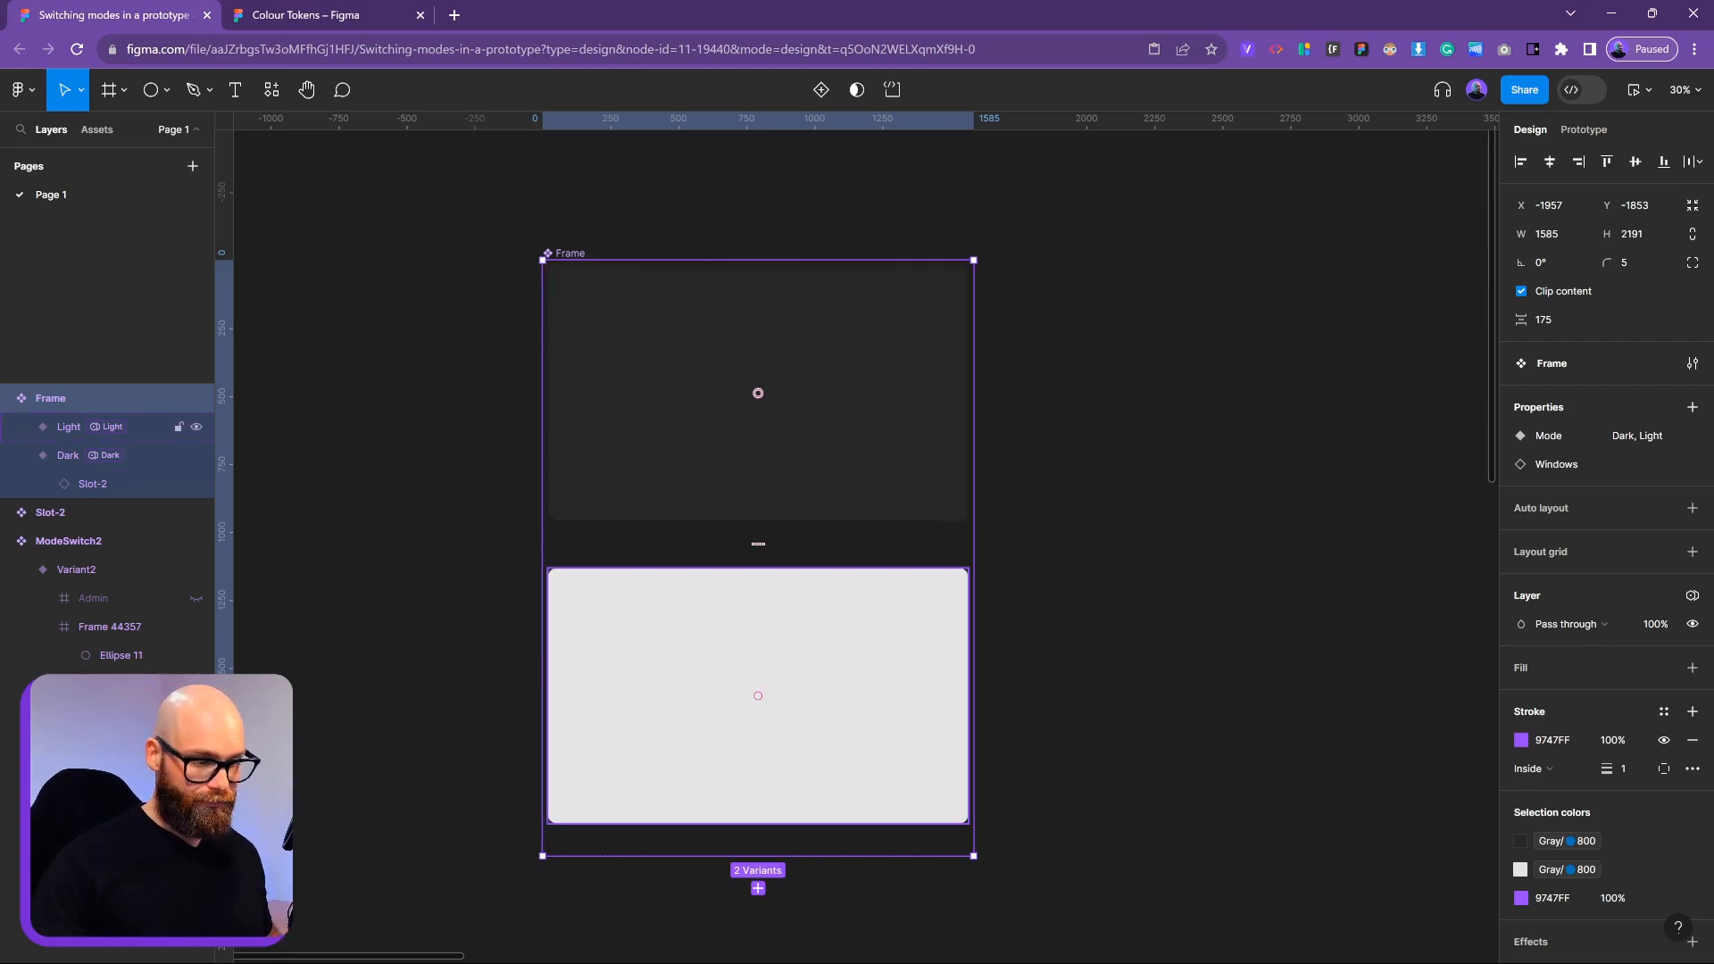
{"action": "left_click", "coordinate": [1309, 780]}
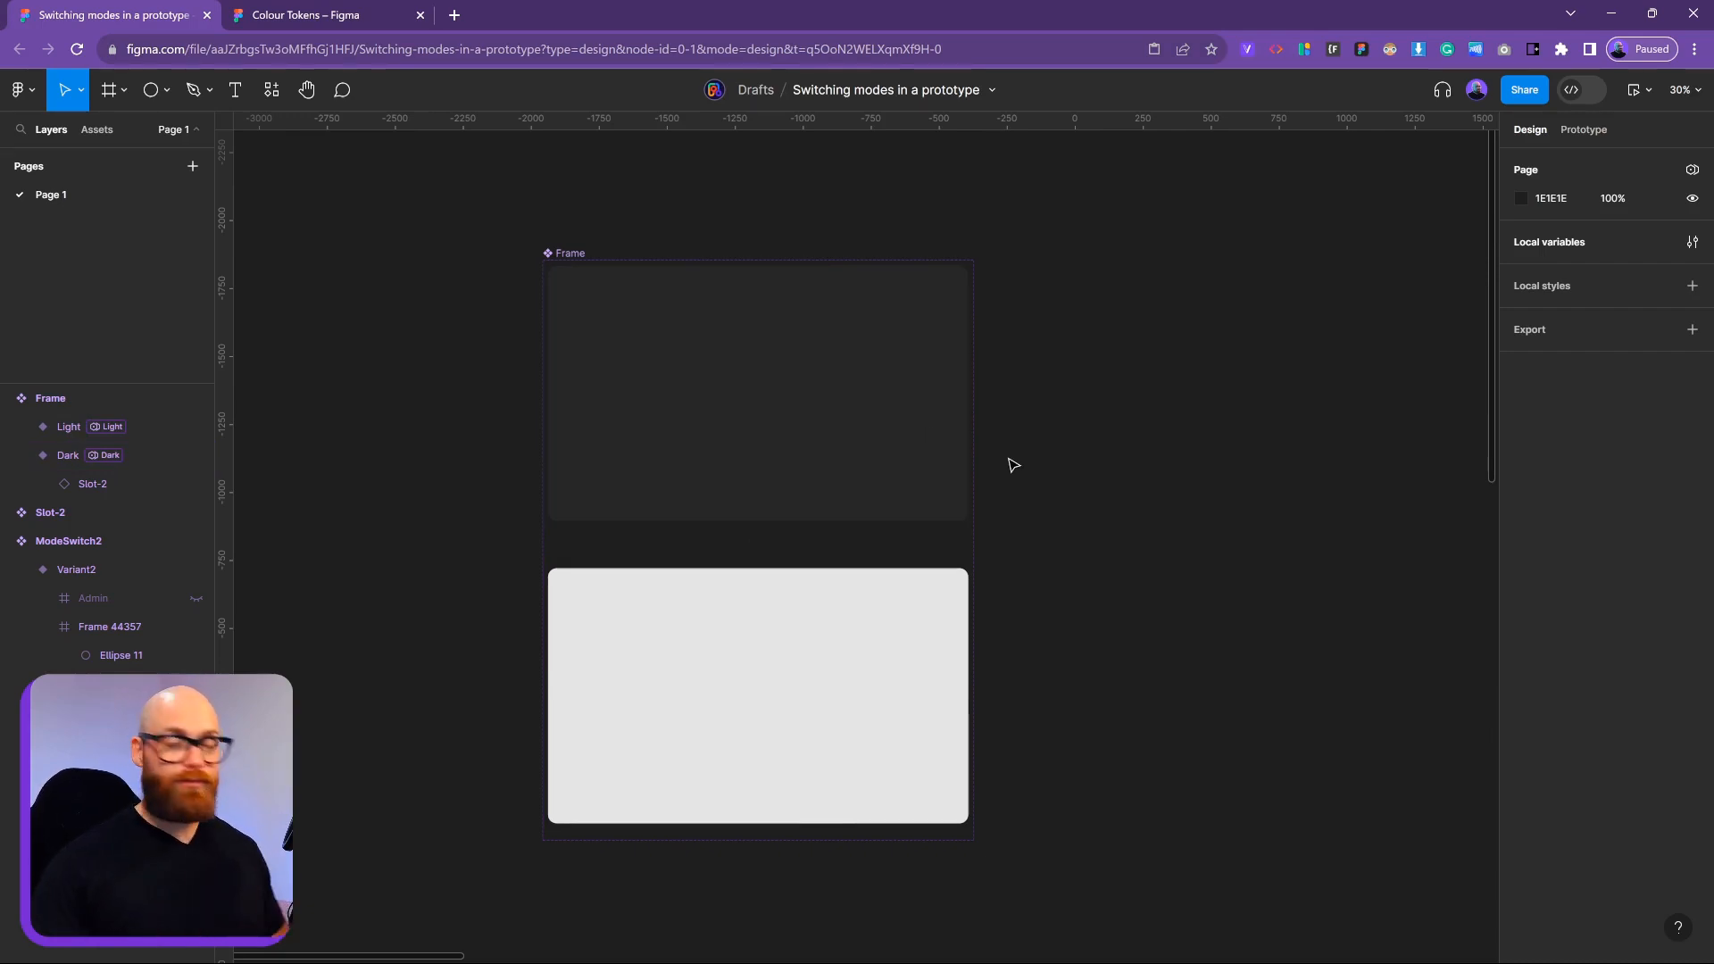
Place a Dark Frame instance left of the set and swap its Windows content to Dashboard
{"action": "left_click", "coordinate": [840, 339]}
{"action": "scroll", "coordinate": [1045, 420], "scroll_direction": "left", "scroll_amount": 2}
{"action": "scroll", "coordinate": [1045, 419], "scroll_direction": "up", "scroll_amount": 1}
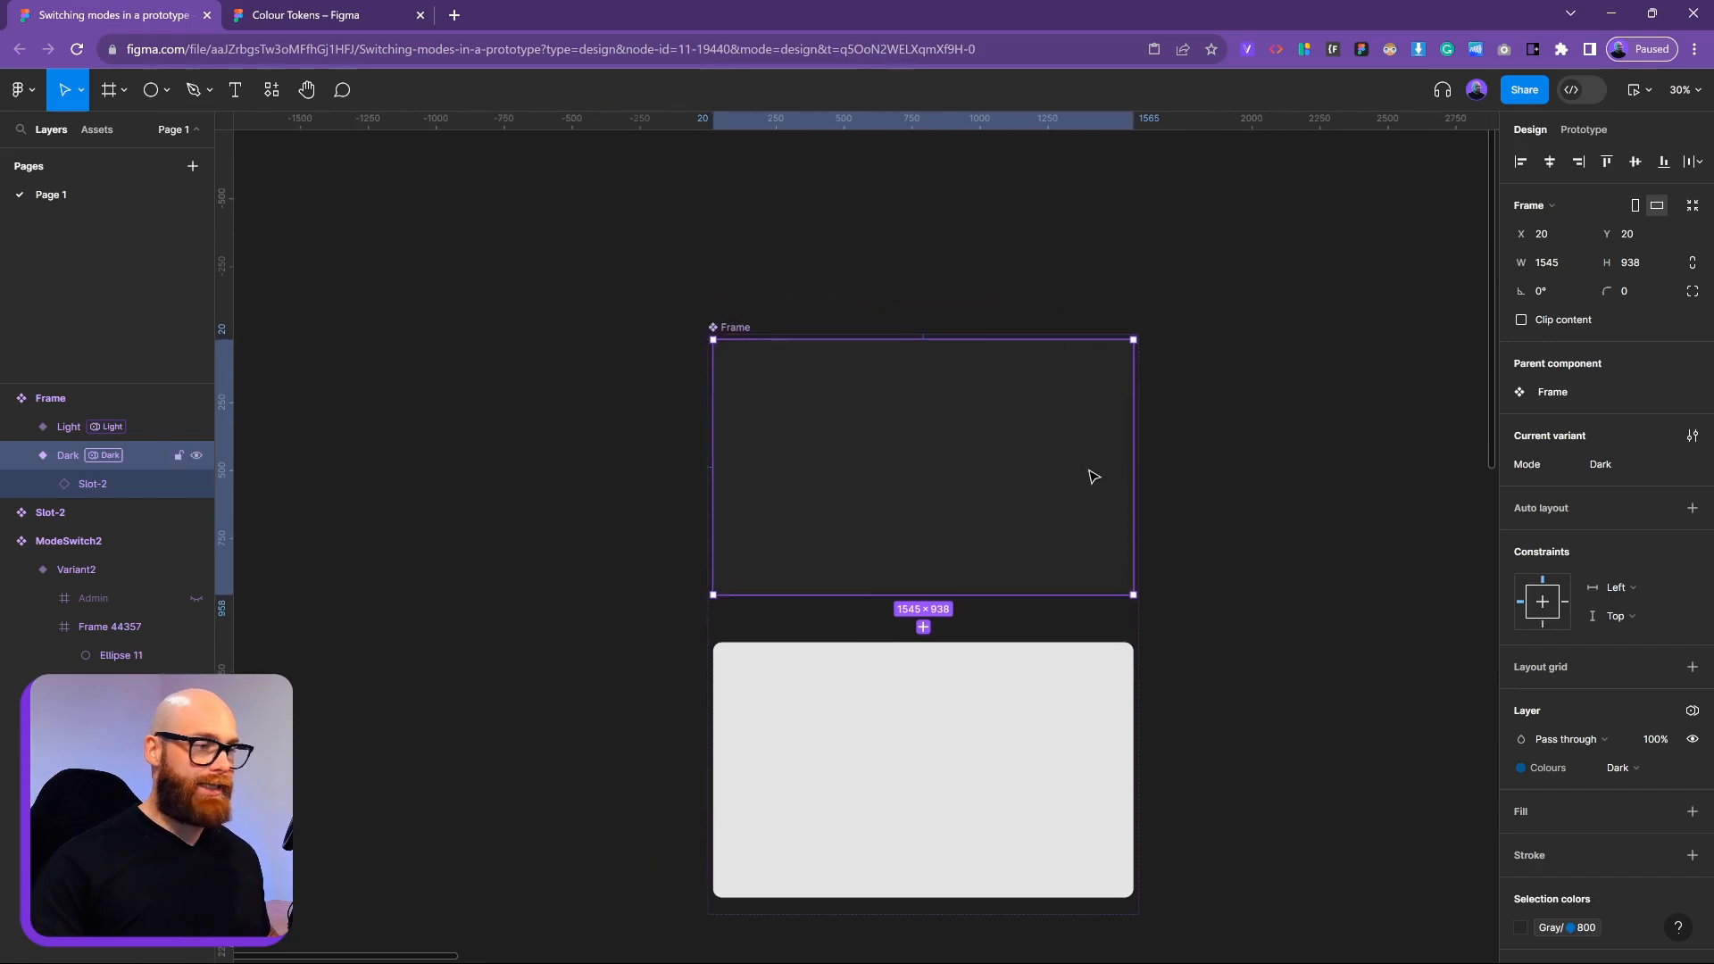
{"action": "left_click_drag", "start_coordinate": [922, 490], "coordinate": [337, 535]}
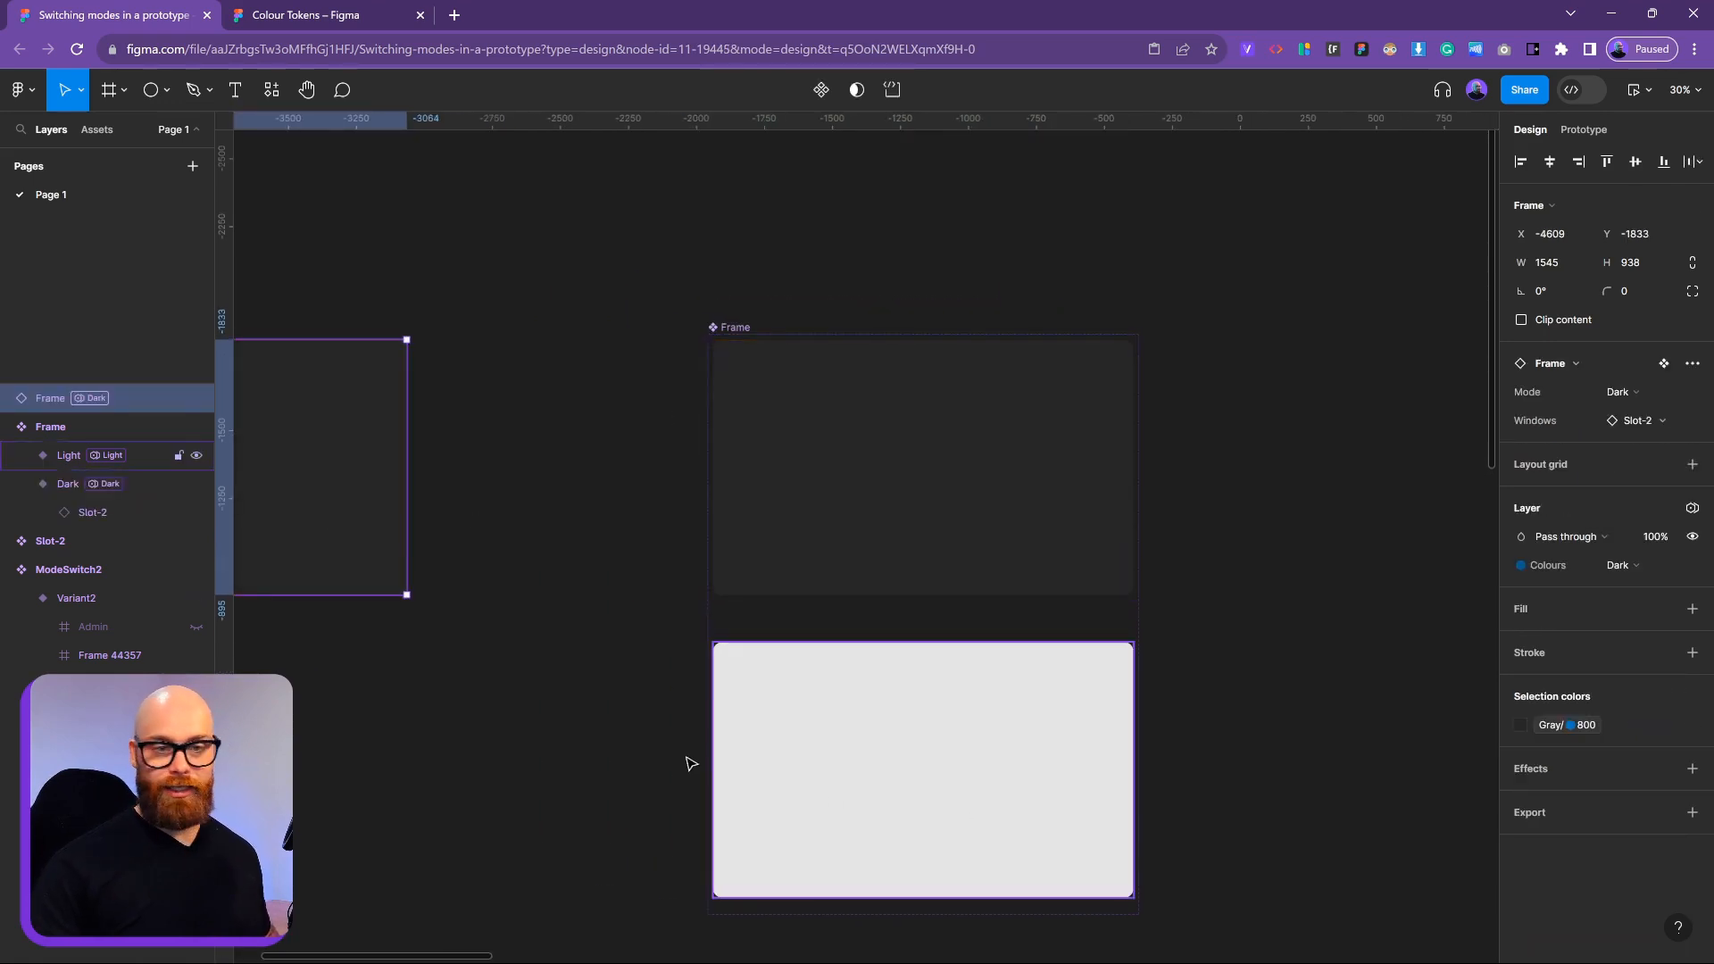
{"action": "scroll", "coordinate": [1085, 688], "scroll_direction": "left", "scroll_amount": 3}
{"action": "left_click", "coordinate": [1627, 420]}
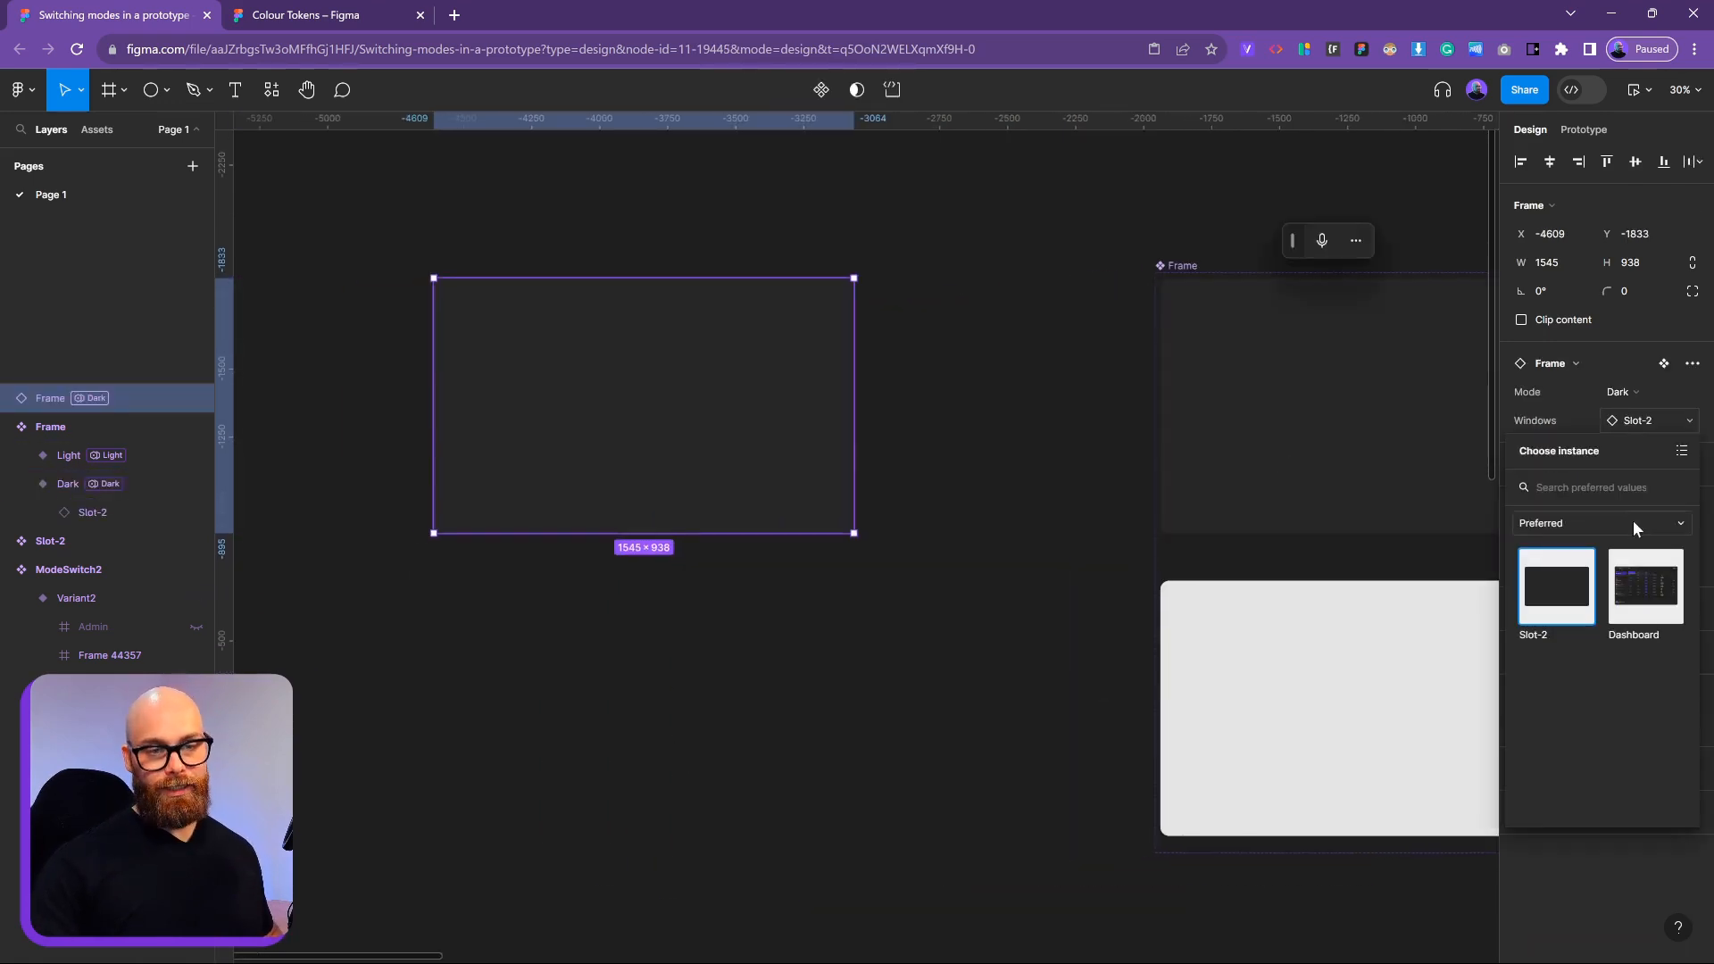
{"action": "left_click", "coordinate": [1645, 580]}
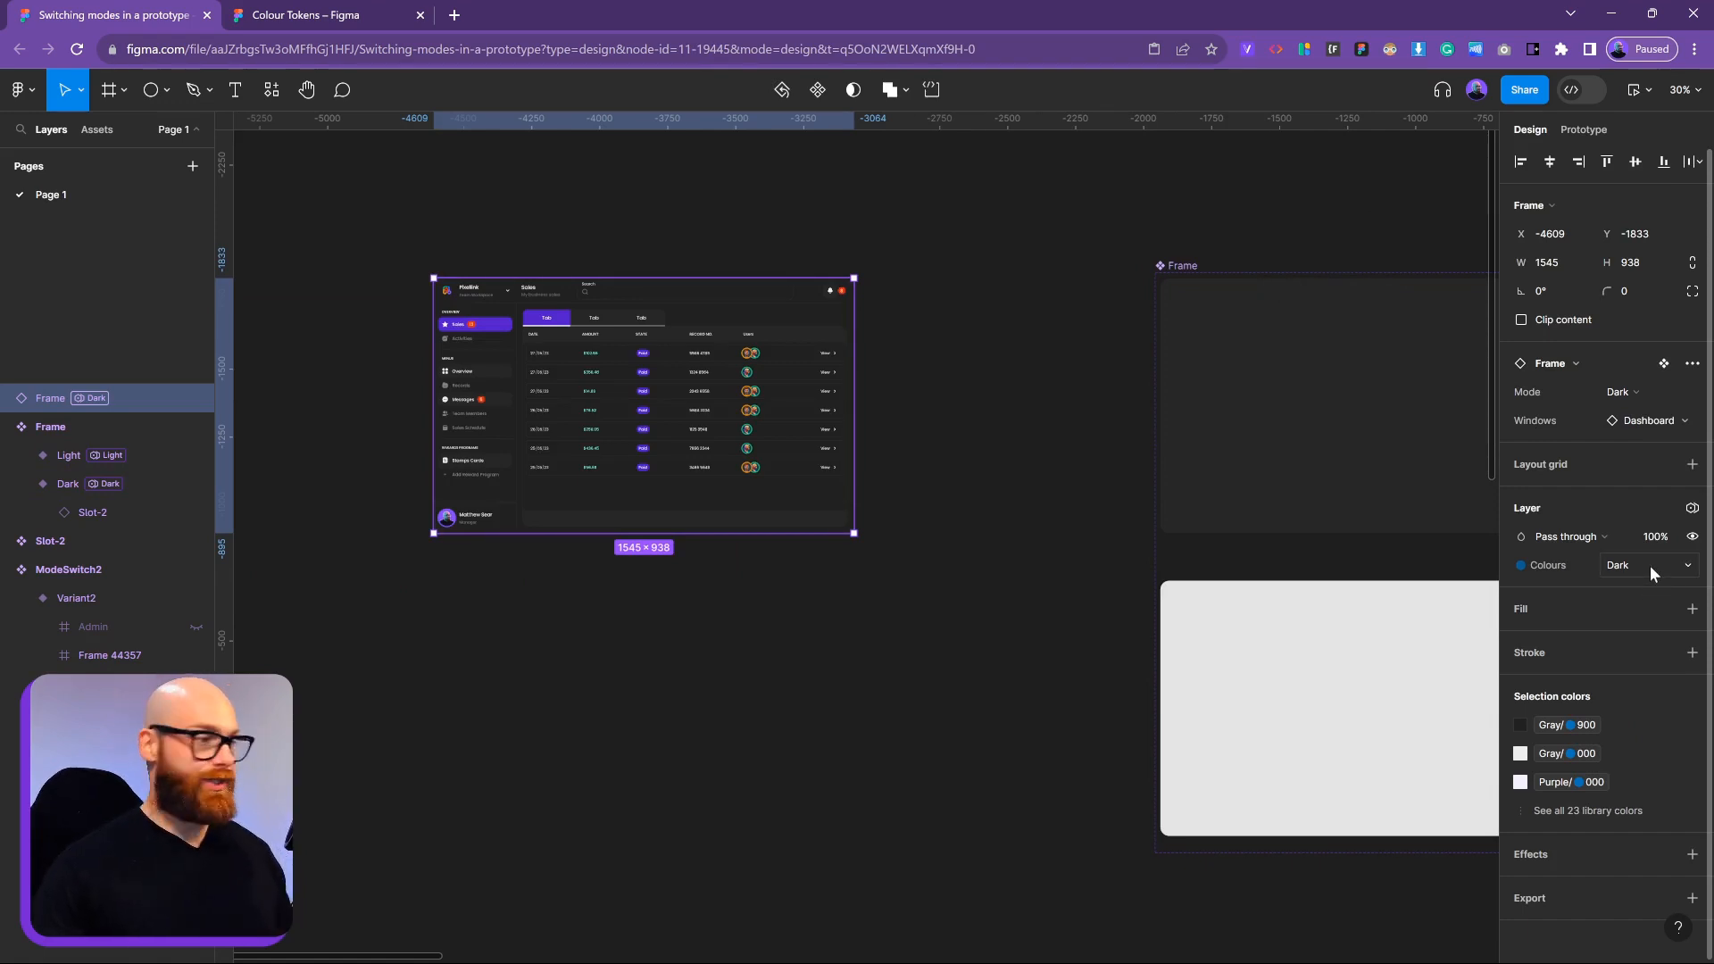
Add Mock to the preferred values of the Windows property
{"action": "left_click", "coordinate": [1183, 287]}
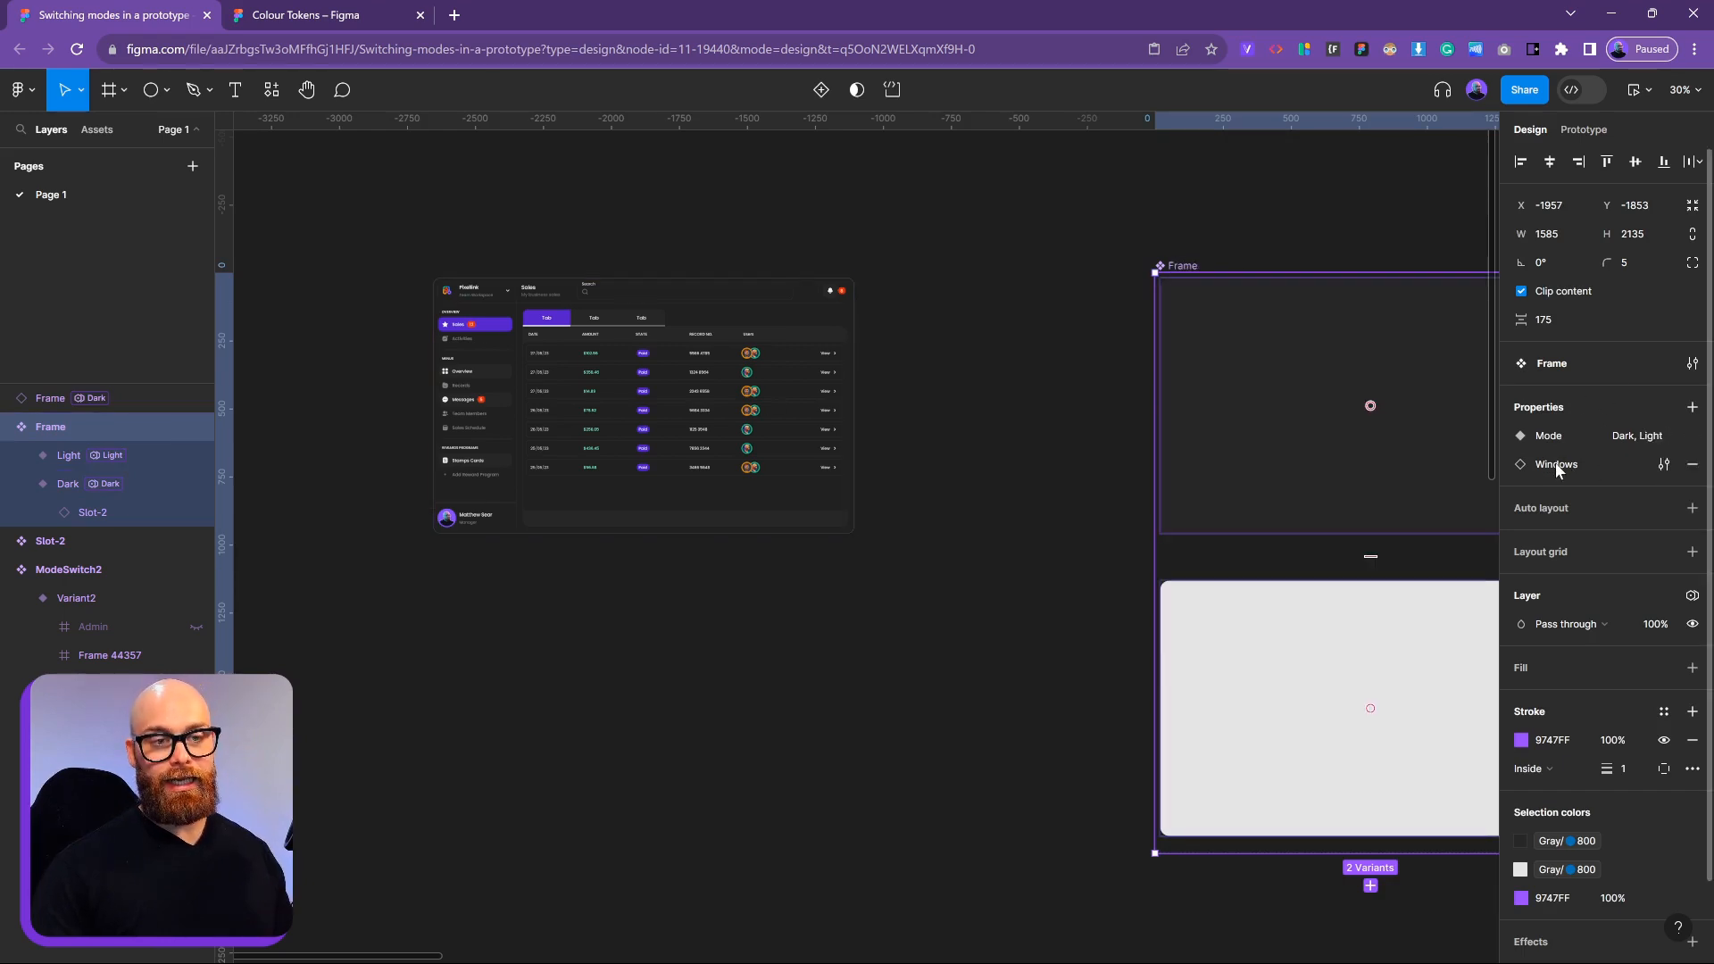
{"action": "left_click", "coordinate": [1664, 464]}
{"action": "left_click", "coordinate": [1478, 596]}
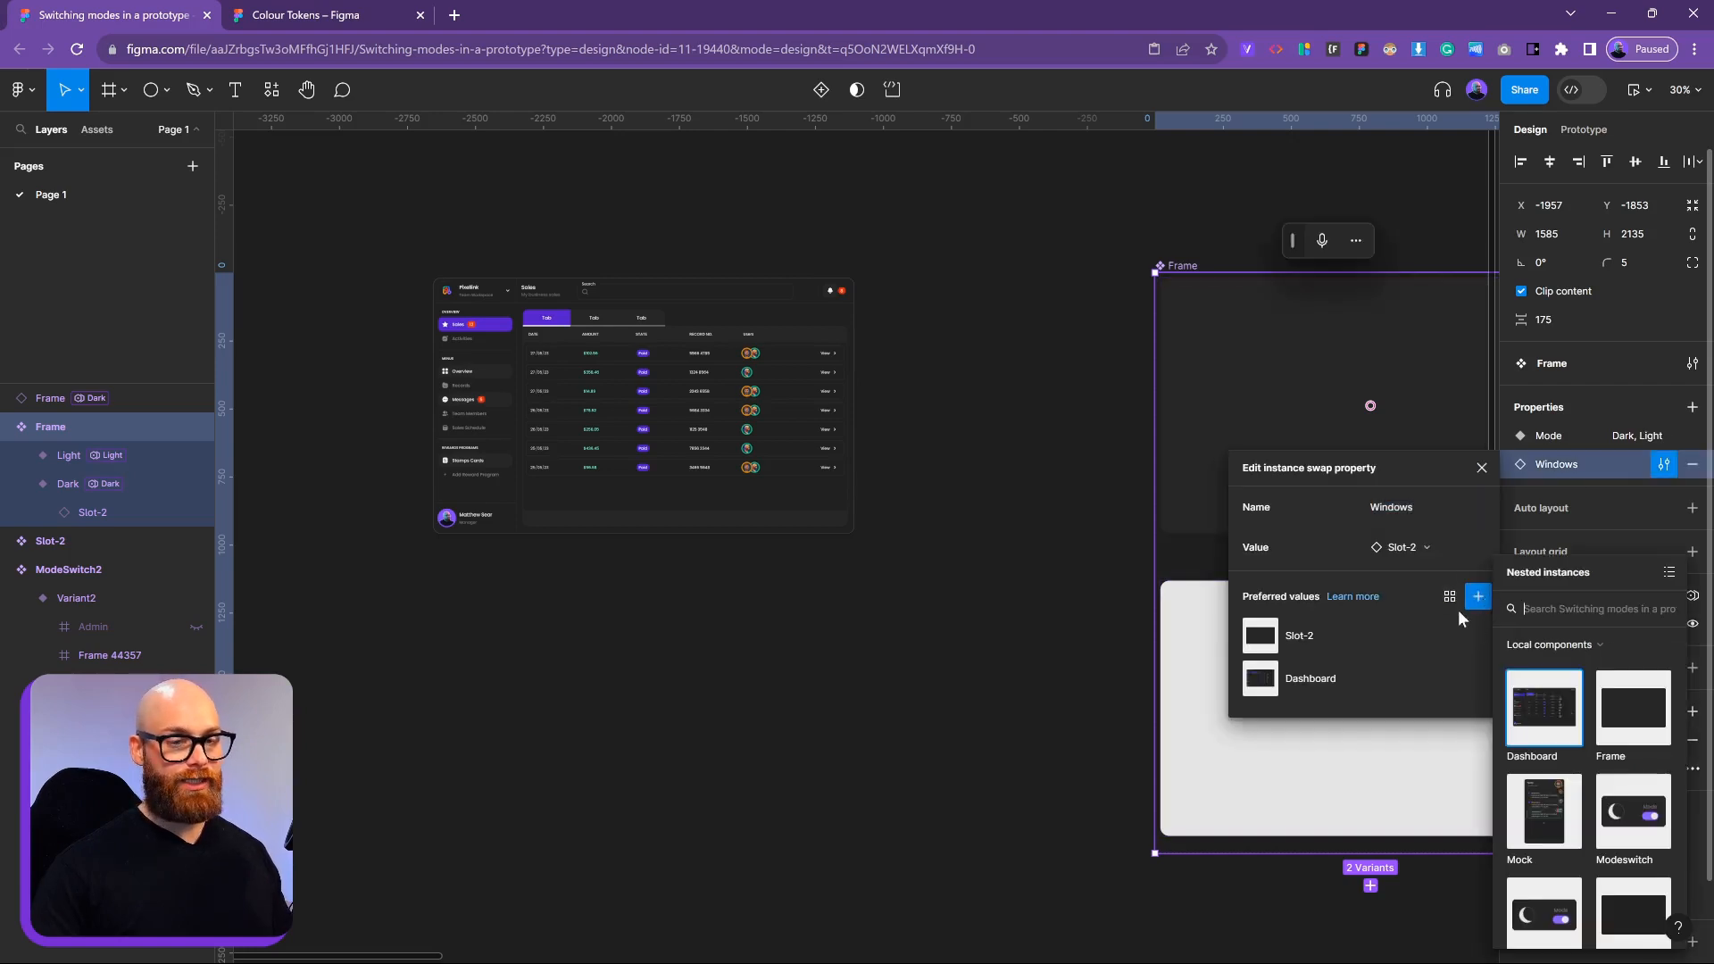
{"action": "left_click", "coordinate": [1545, 813]}
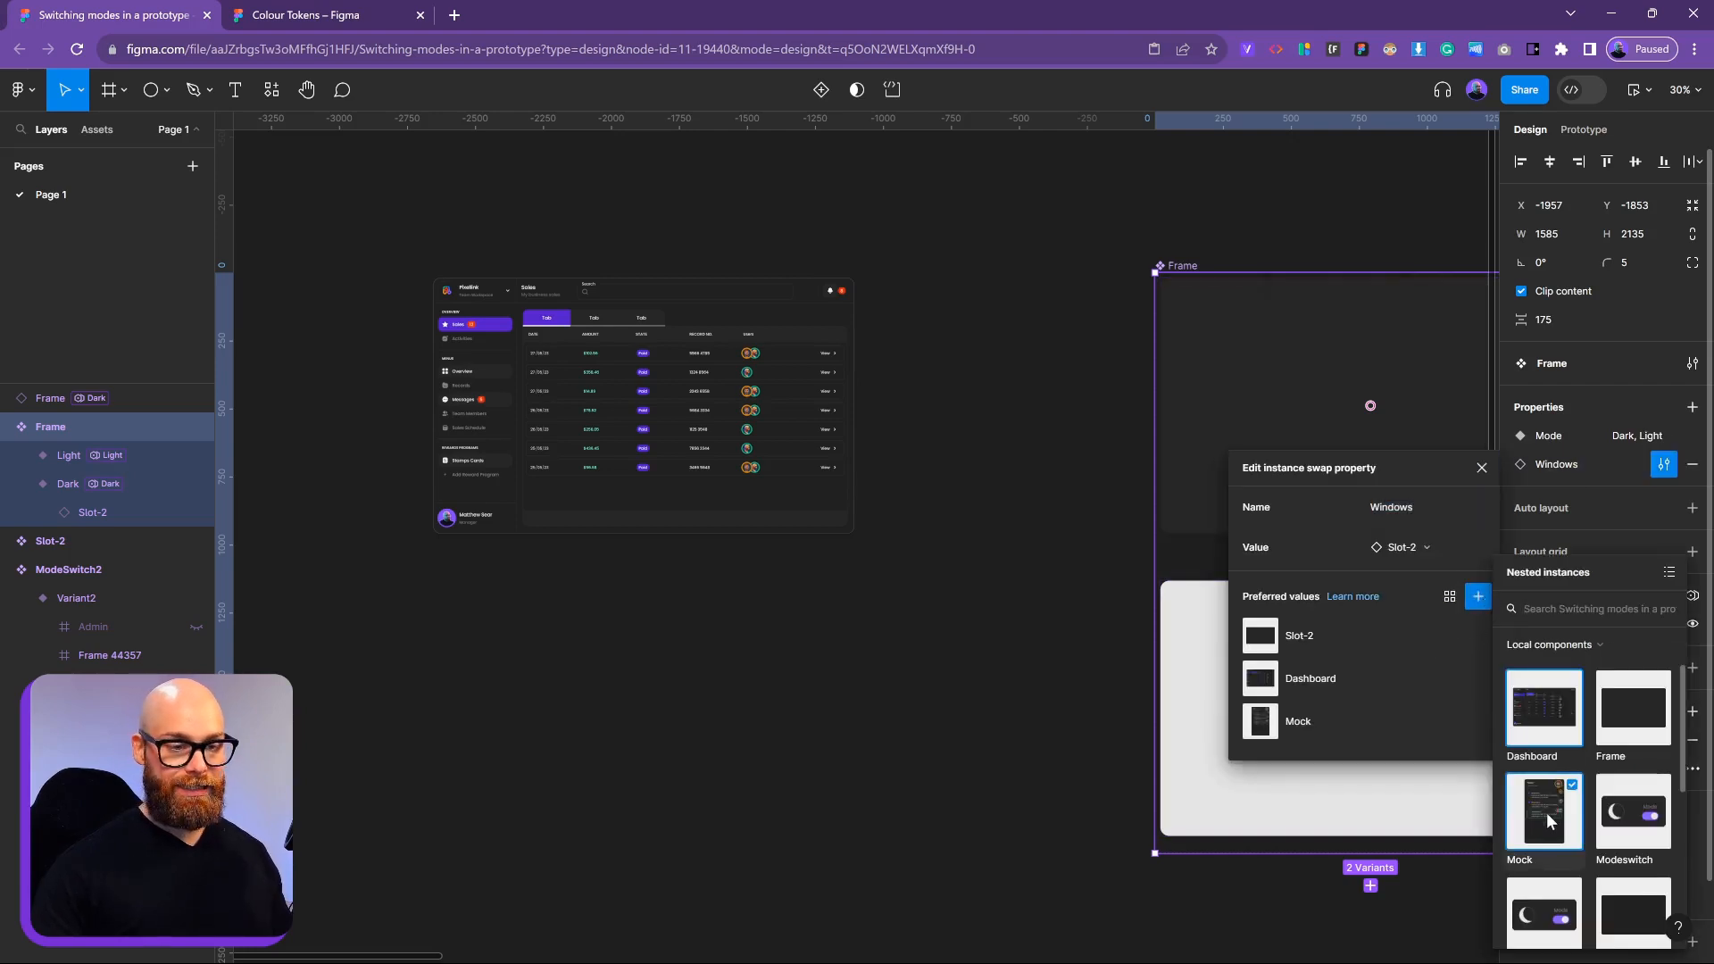
Swap the instance's Windows content to Mock
{"action": "left_click", "coordinate": [650, 379]}
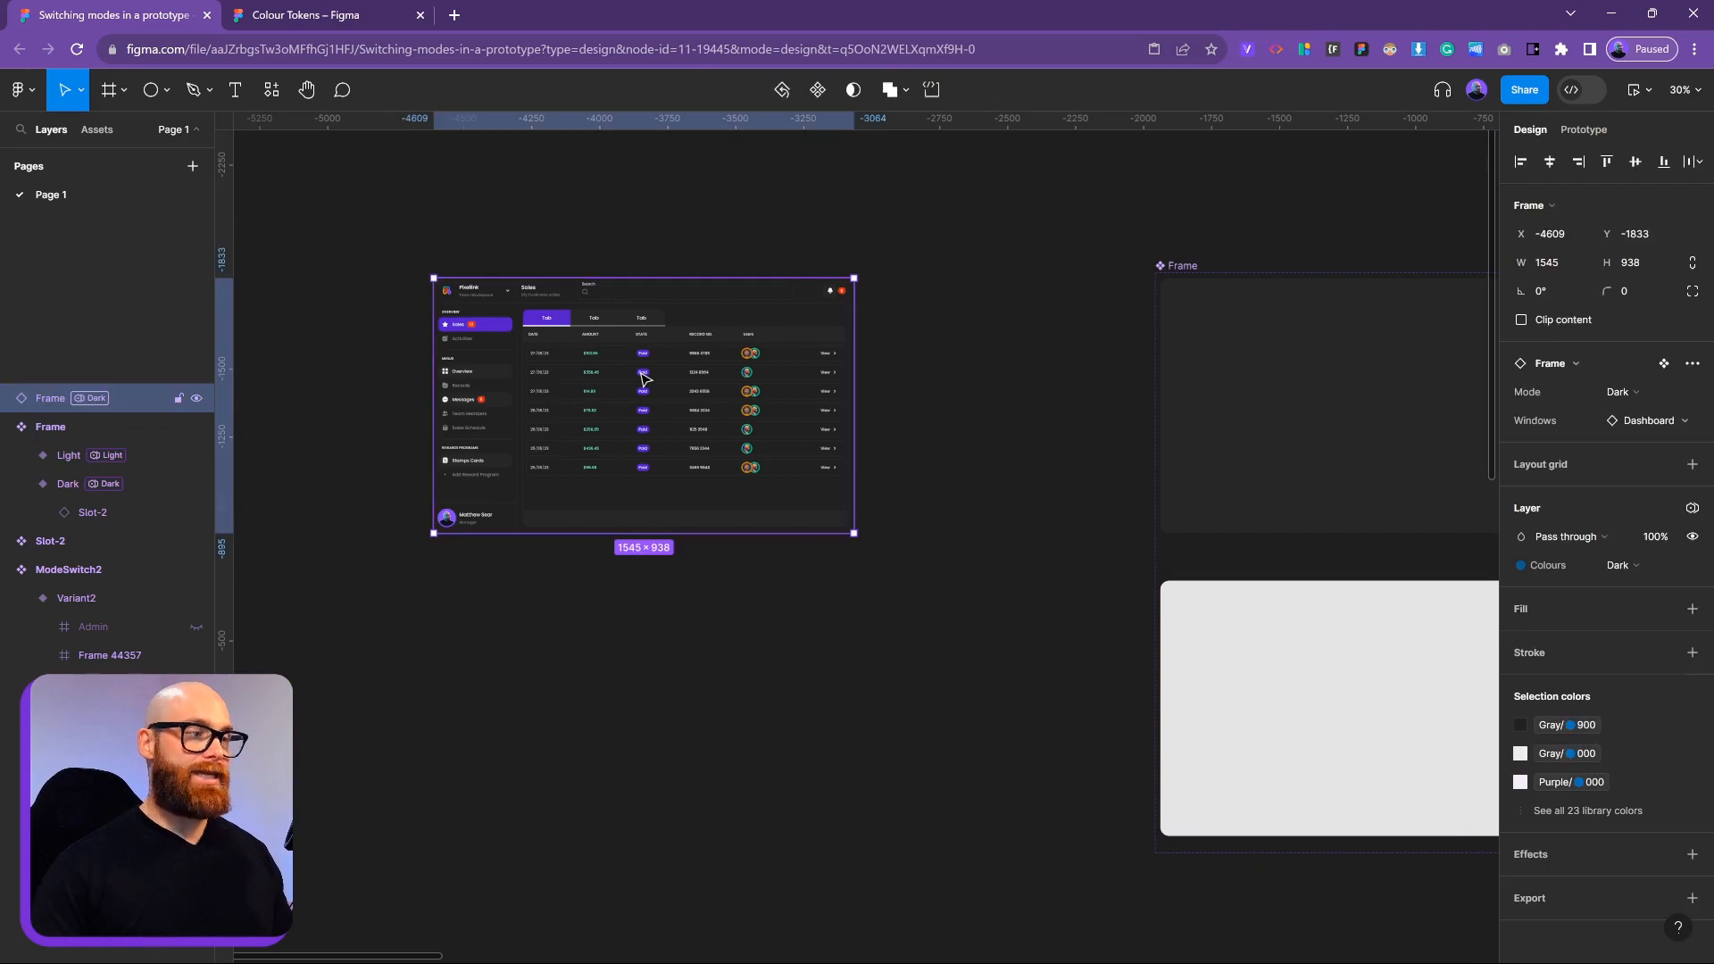
{"action": "left_click", "coordinate": [1637, 423]}
{"action": "left_click", "coordinate": [1576, 707]}
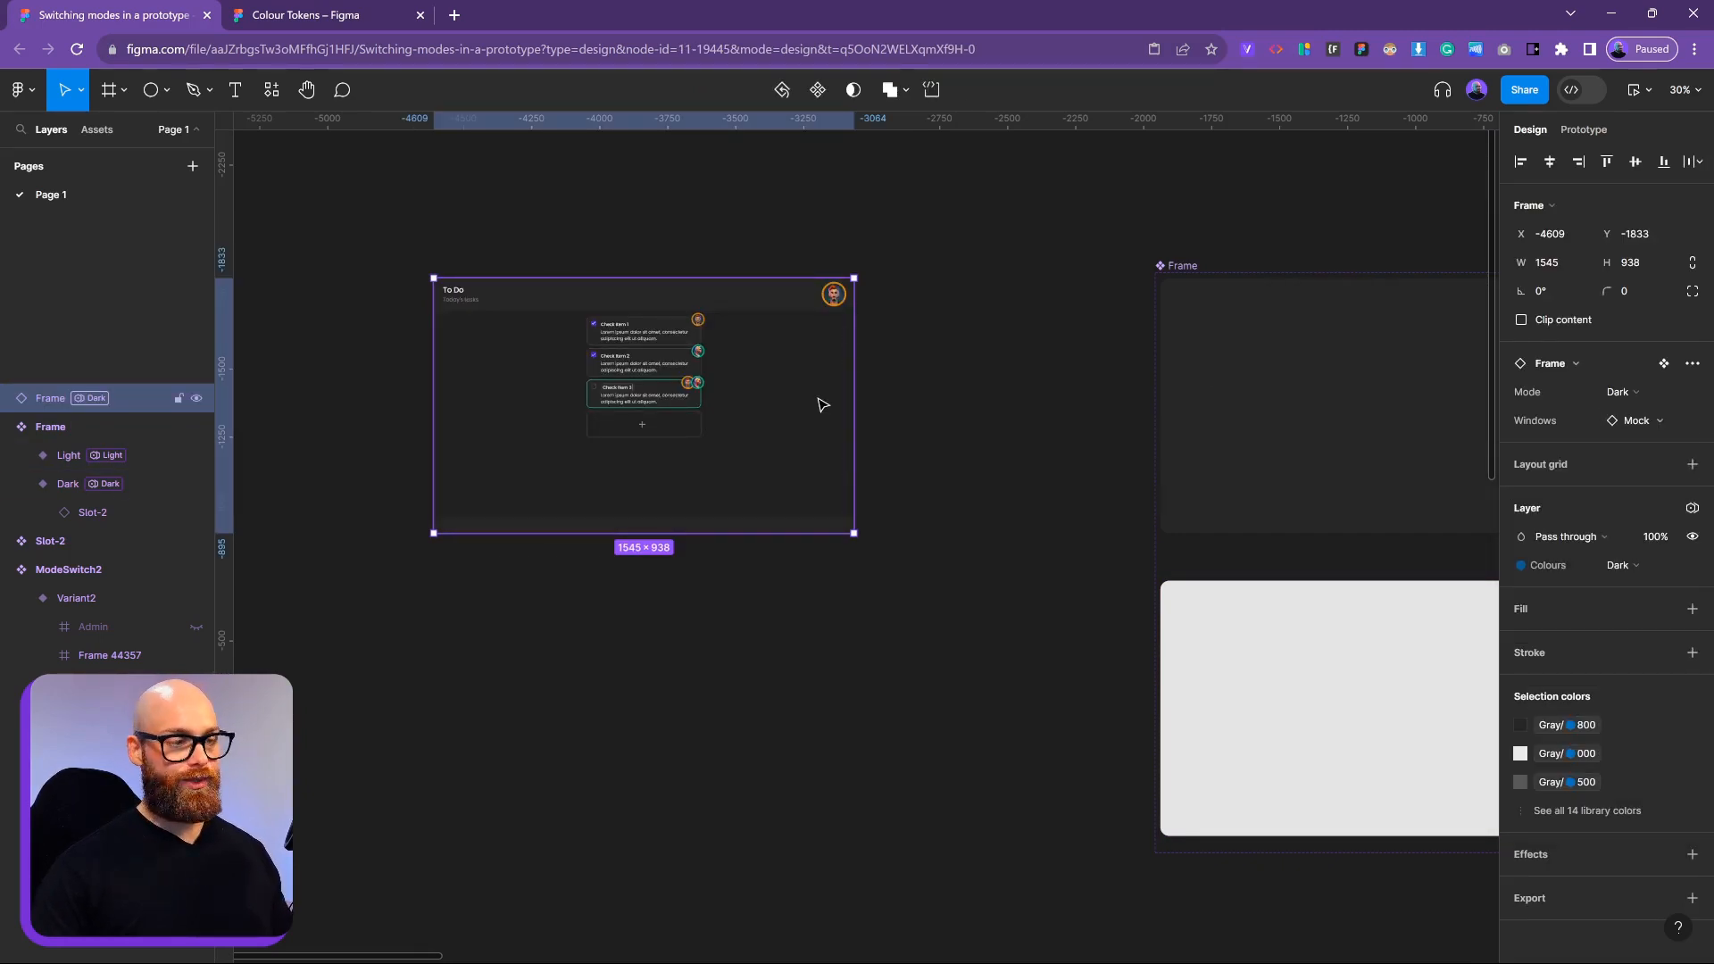
{"action": "left_click", "coordinate": [1616, 423]}
Swap the instance's Windows content back to Dashboard
{"action": "left_click", "coordinate": [1616, 605]}
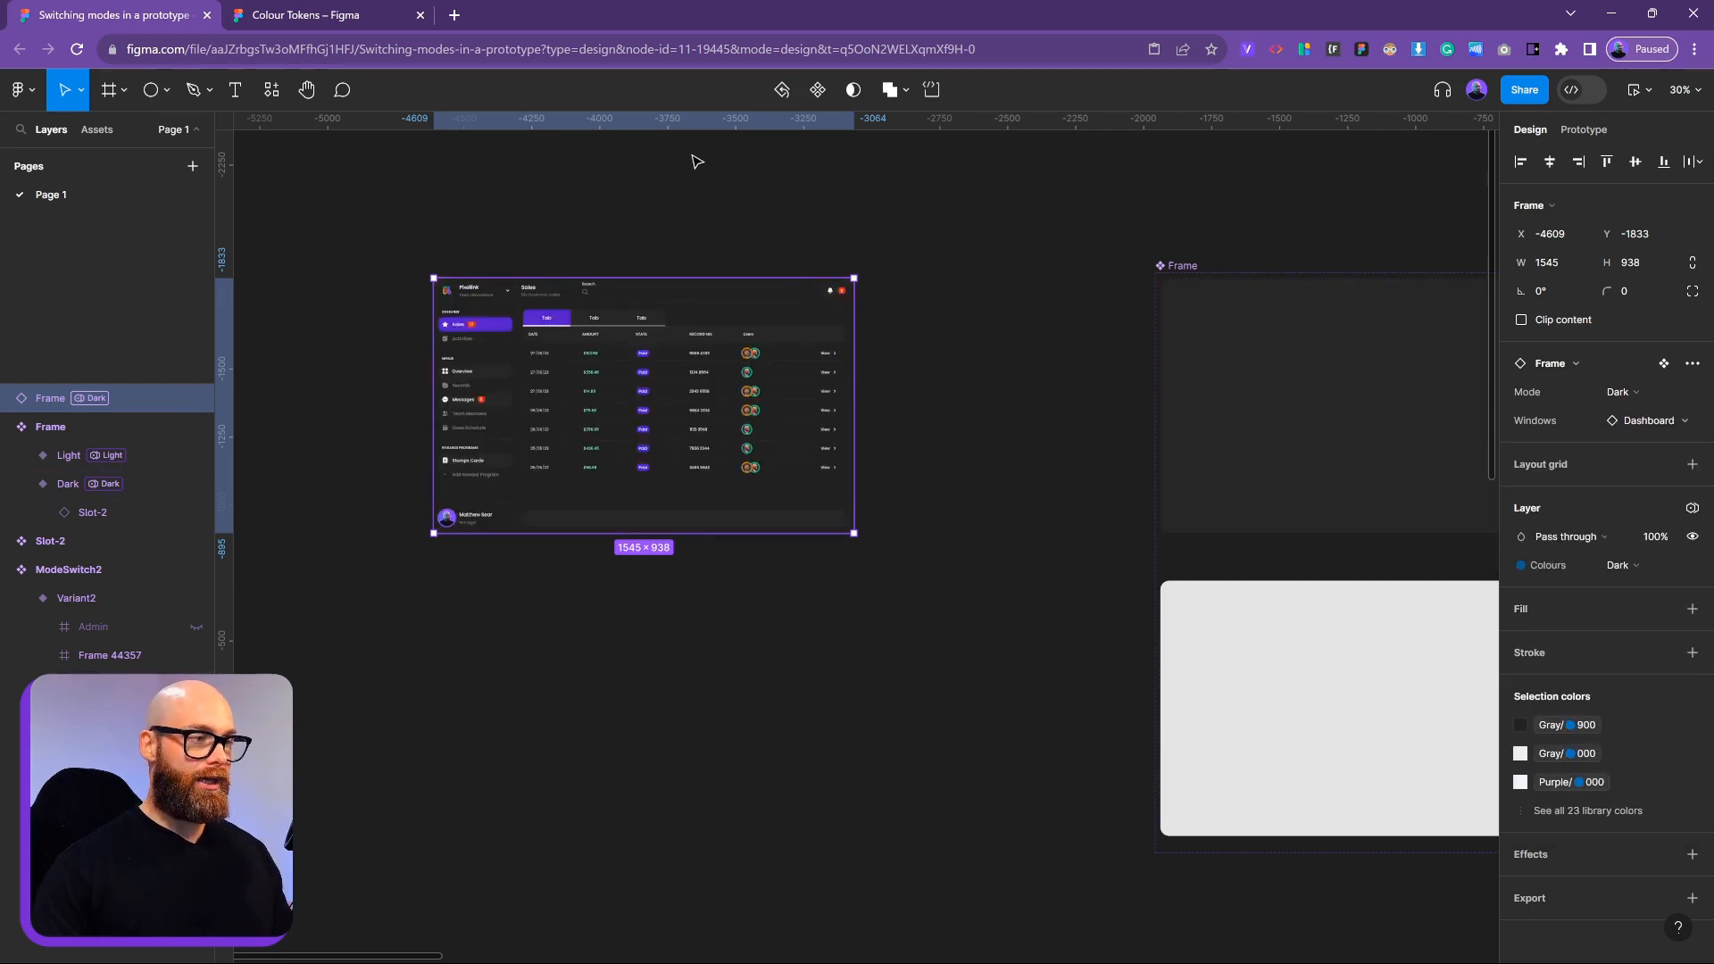
{"action": "left_click", "coordinate": [817, 264]}
{"action": "left_click", "coordinate": [817, 295]}
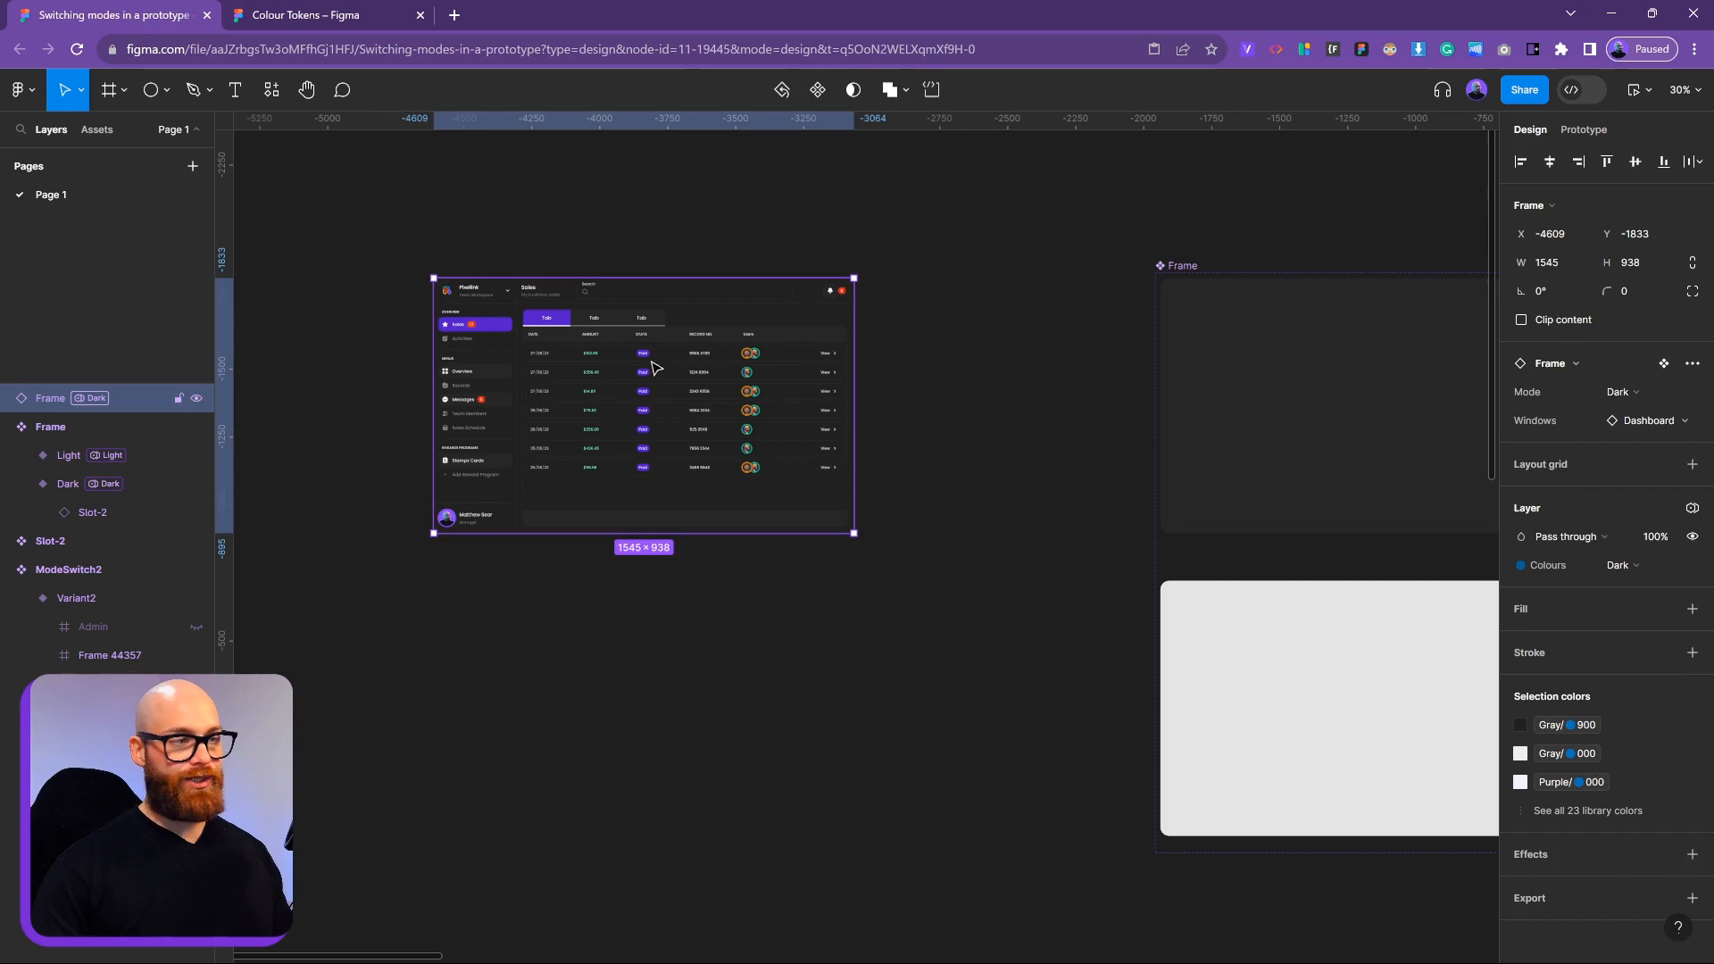
Toggle the instance's Mode between Light and Dark, leaving it on Dark
{"action": "left_click", "coordinate": [1646, 394]}
{"action": "left_click", "coordinate": [1625, 415]}
{"action": "left_click", "coordinate": [1632, 394]}
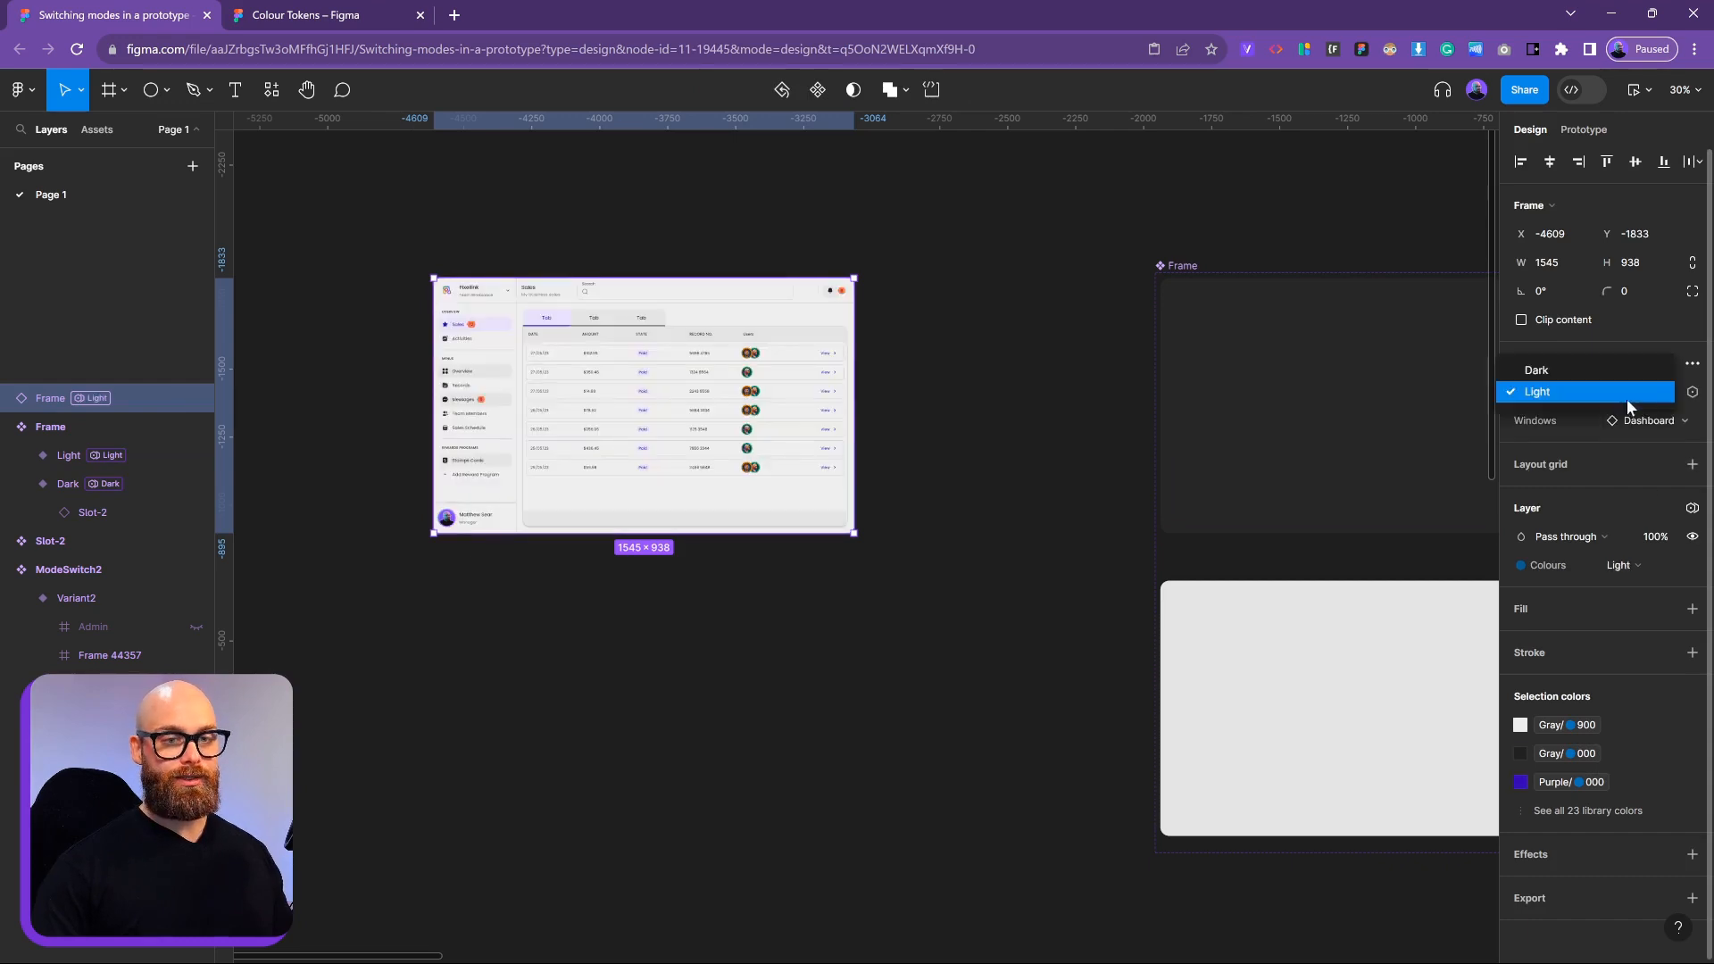
{"action": "left_click", "coordinate": [1612, 375]}
{"action": "left_click", "coordinate": [1619, 396]}
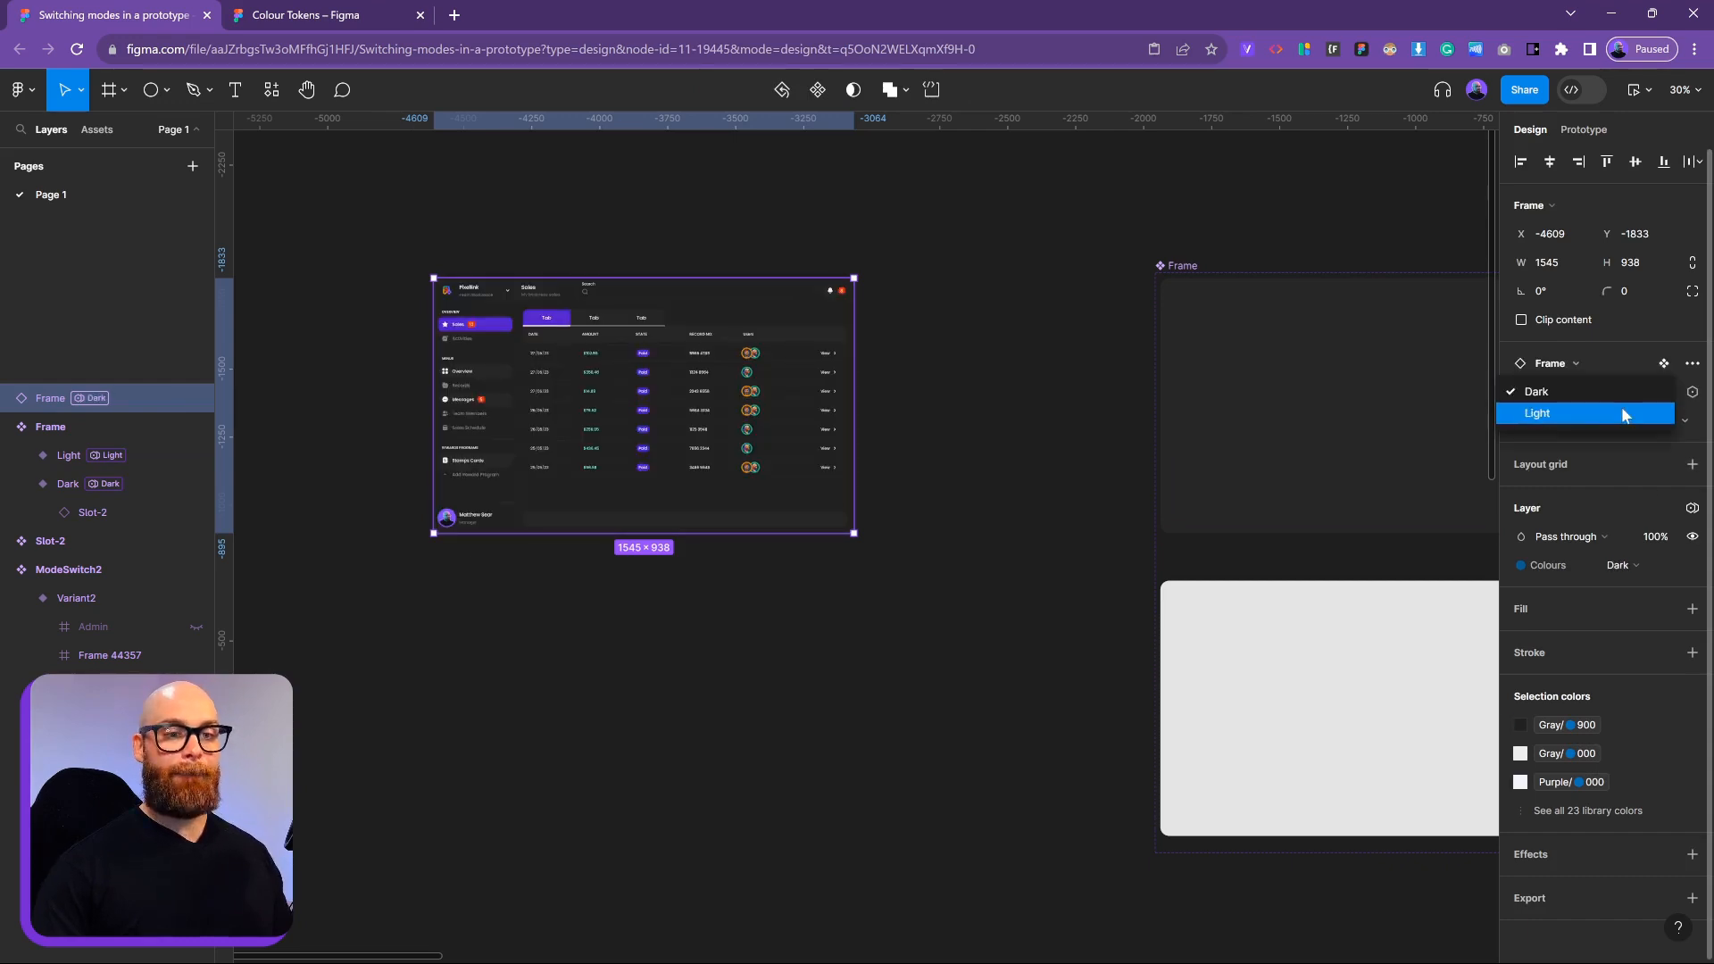
{"action": "left_click", "coordinate": [1625, 411]}
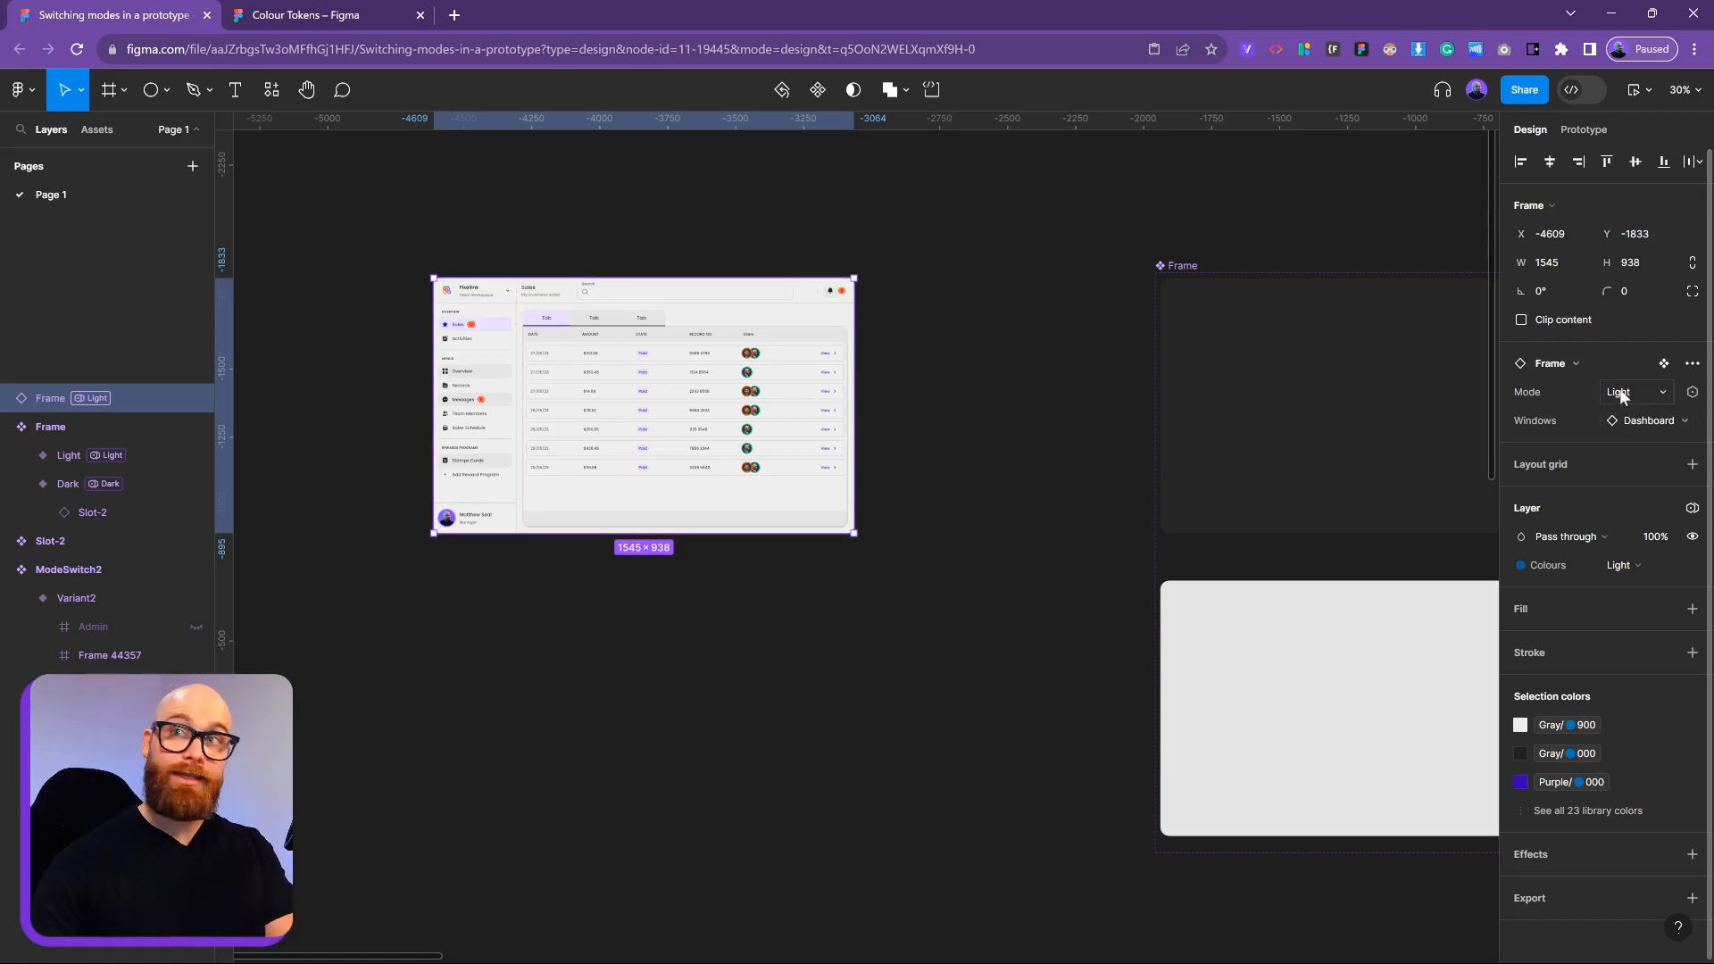
{"action": "left_click", "coordinate": [1625, 397]}
{"action": "left_click", "coordinate": [1607, 372]}
{"action": "left_click", "coordinate": [1052, 482]}
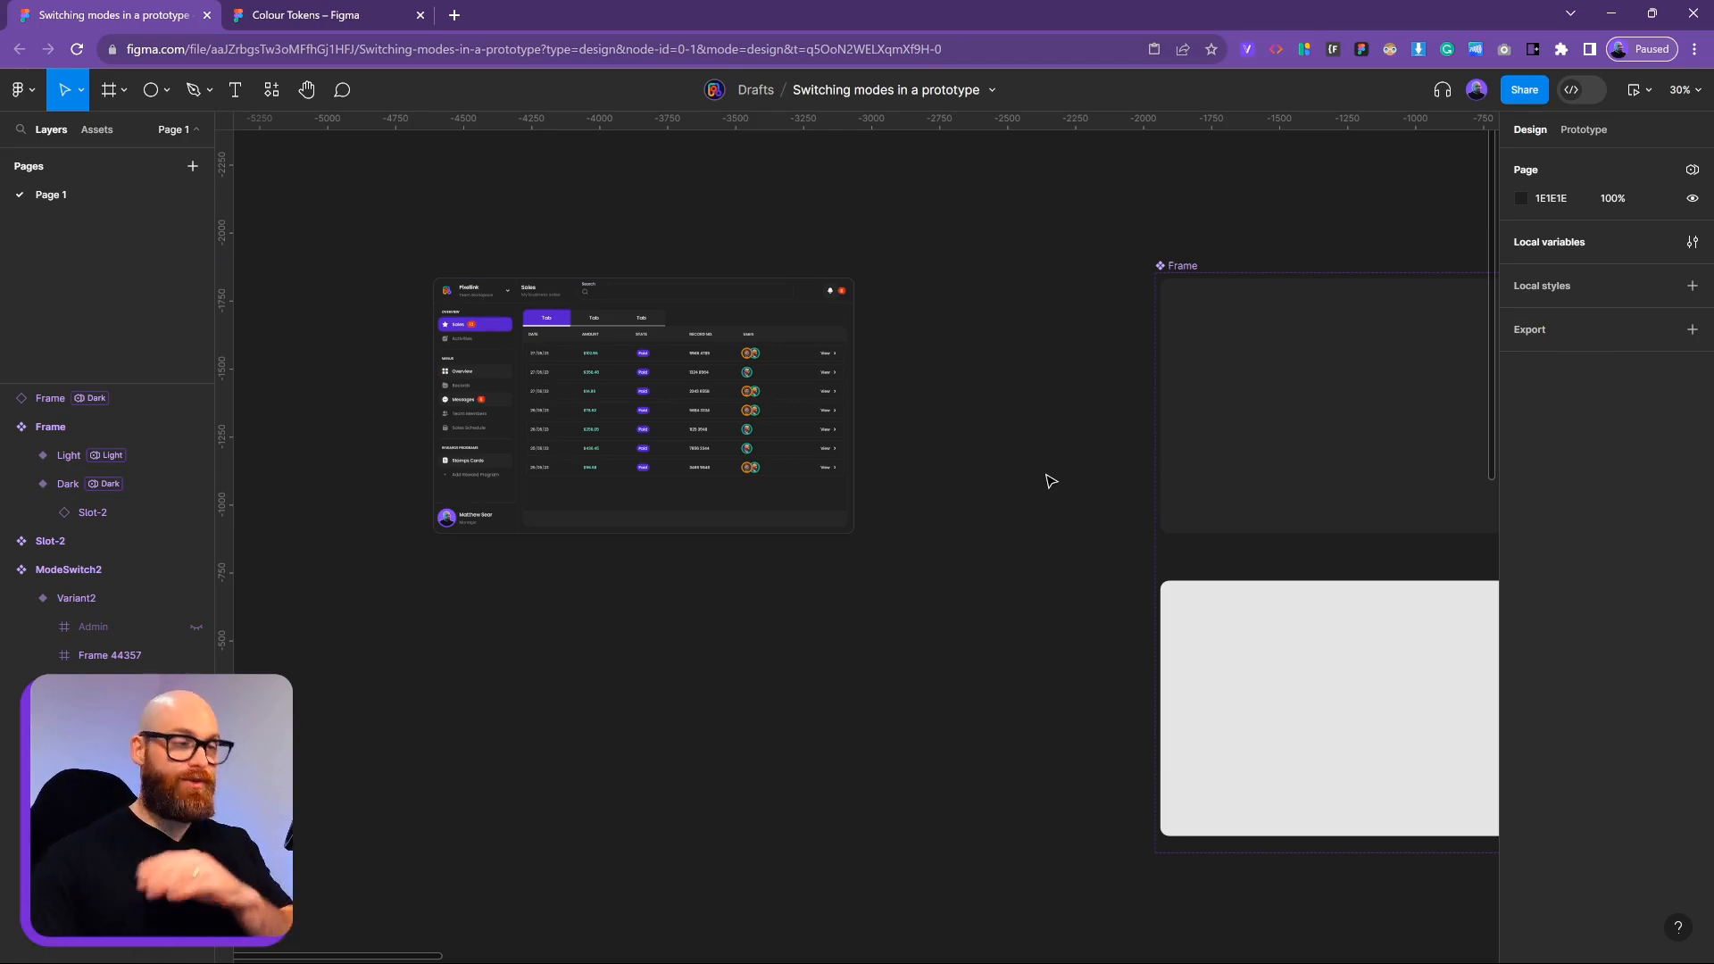
Bring both frames into view and open Local variables, showing the State Manager collection
{"action": "left_click_drag", "start_coordinate": [1084, 505], "coordinate": [891, 451]}
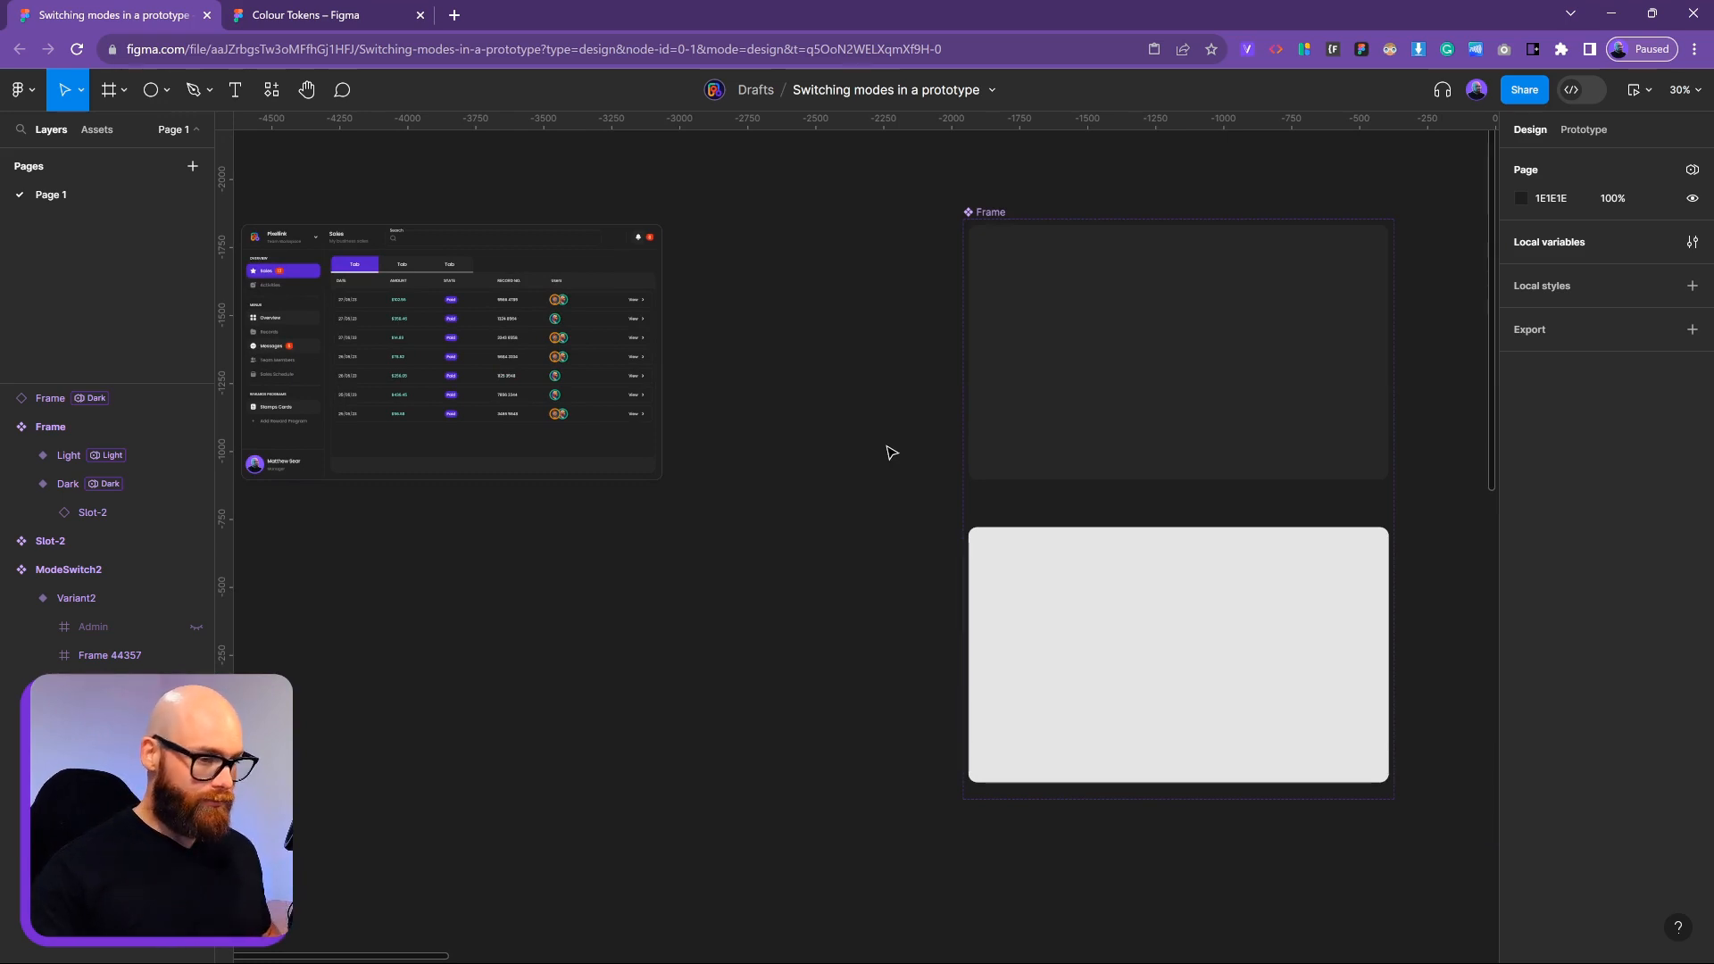
{"action": "scroll", "coordinate": [891, 453], "scroll_direction": "down", "scroll_amount": 3}
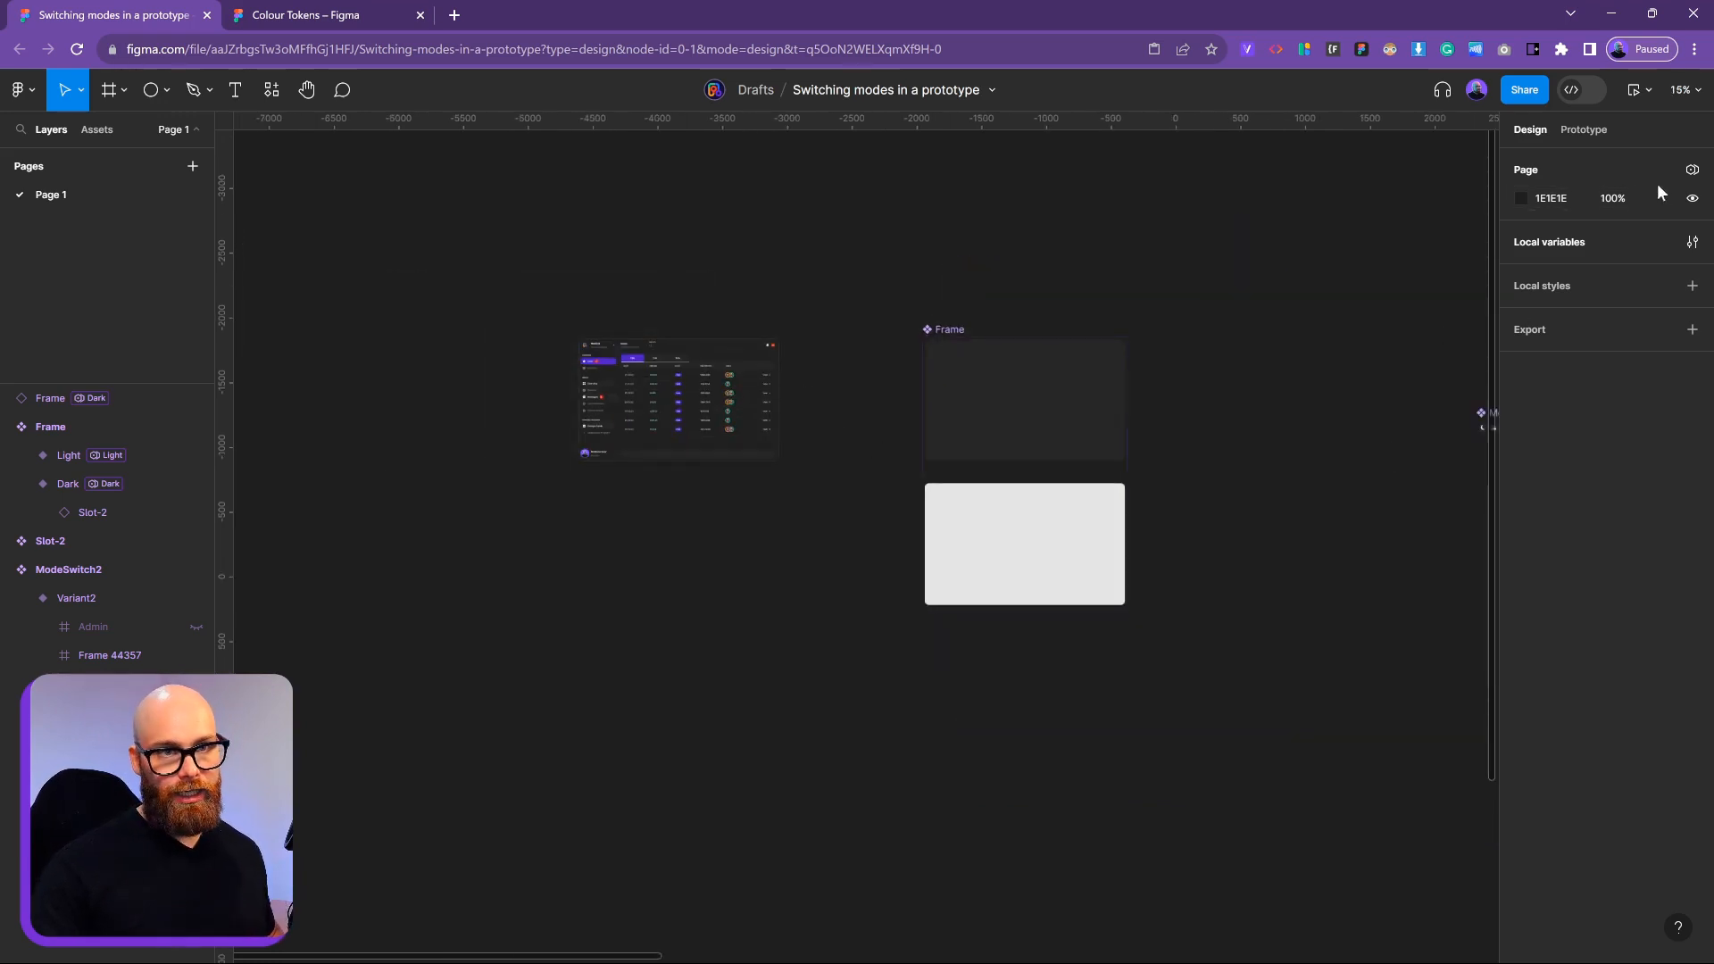
{"action": "left_click", "coordinate": [1692, 241]}
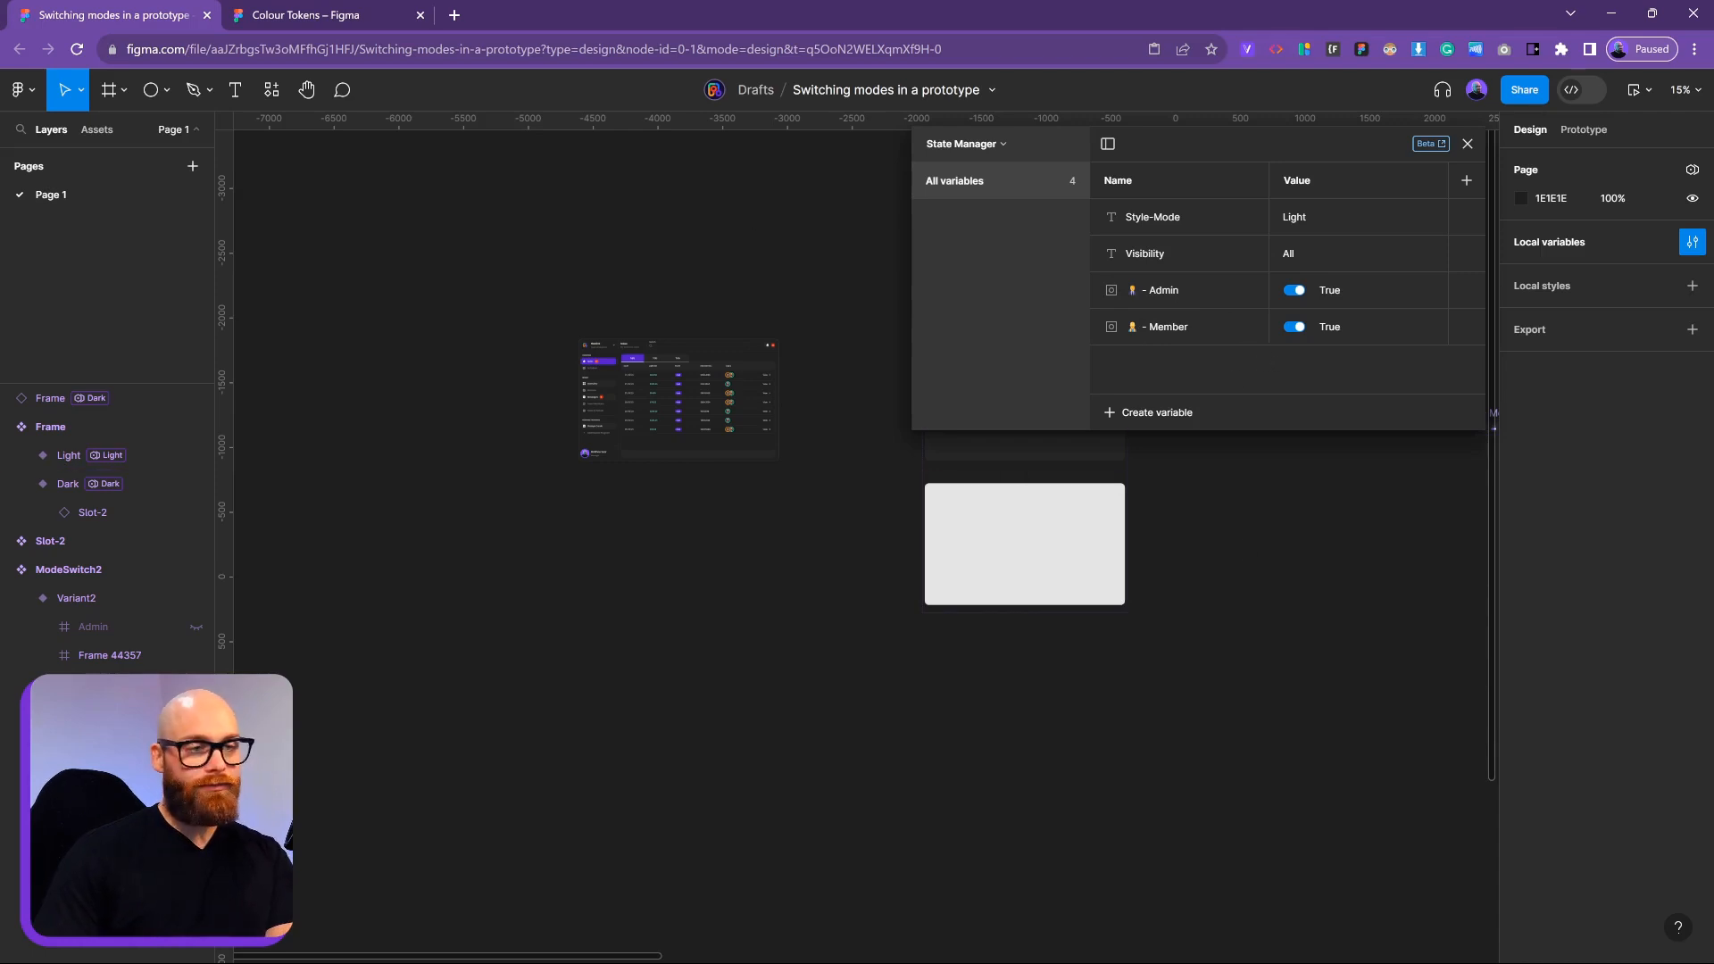
Create a new variable collection and name it 'SM State'
{"action": "left_click", "coordinate": [1002, 145]}
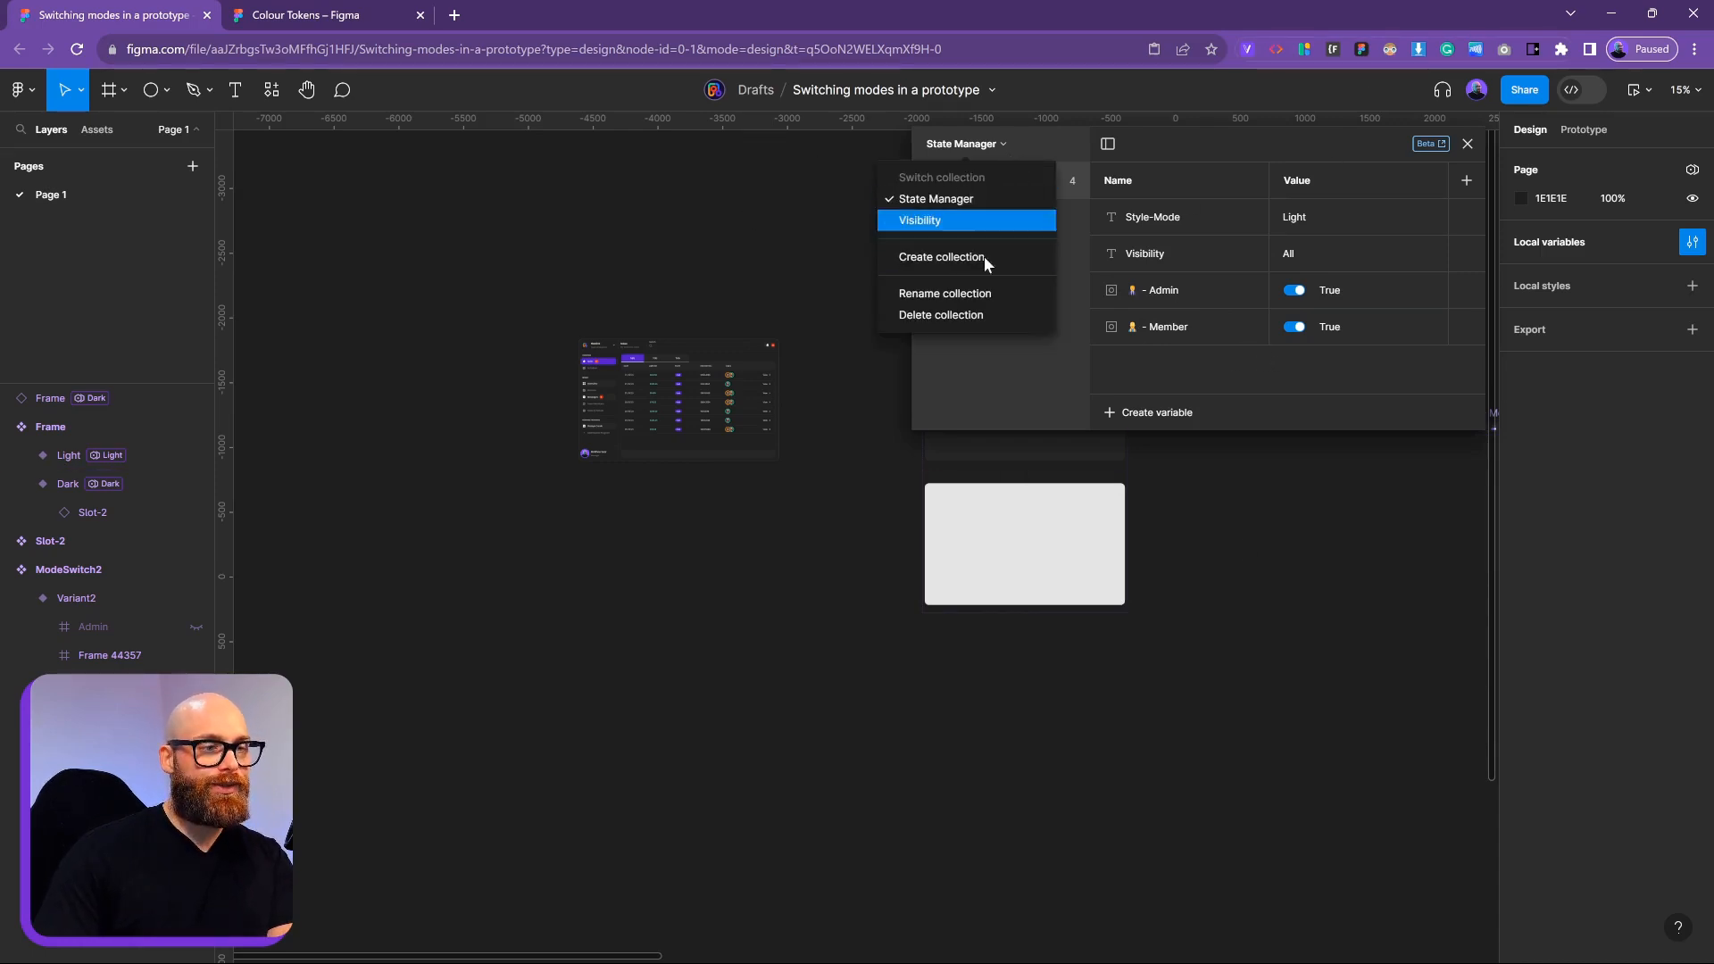
{"action": "left_click", "coordinate": [981, 295]}
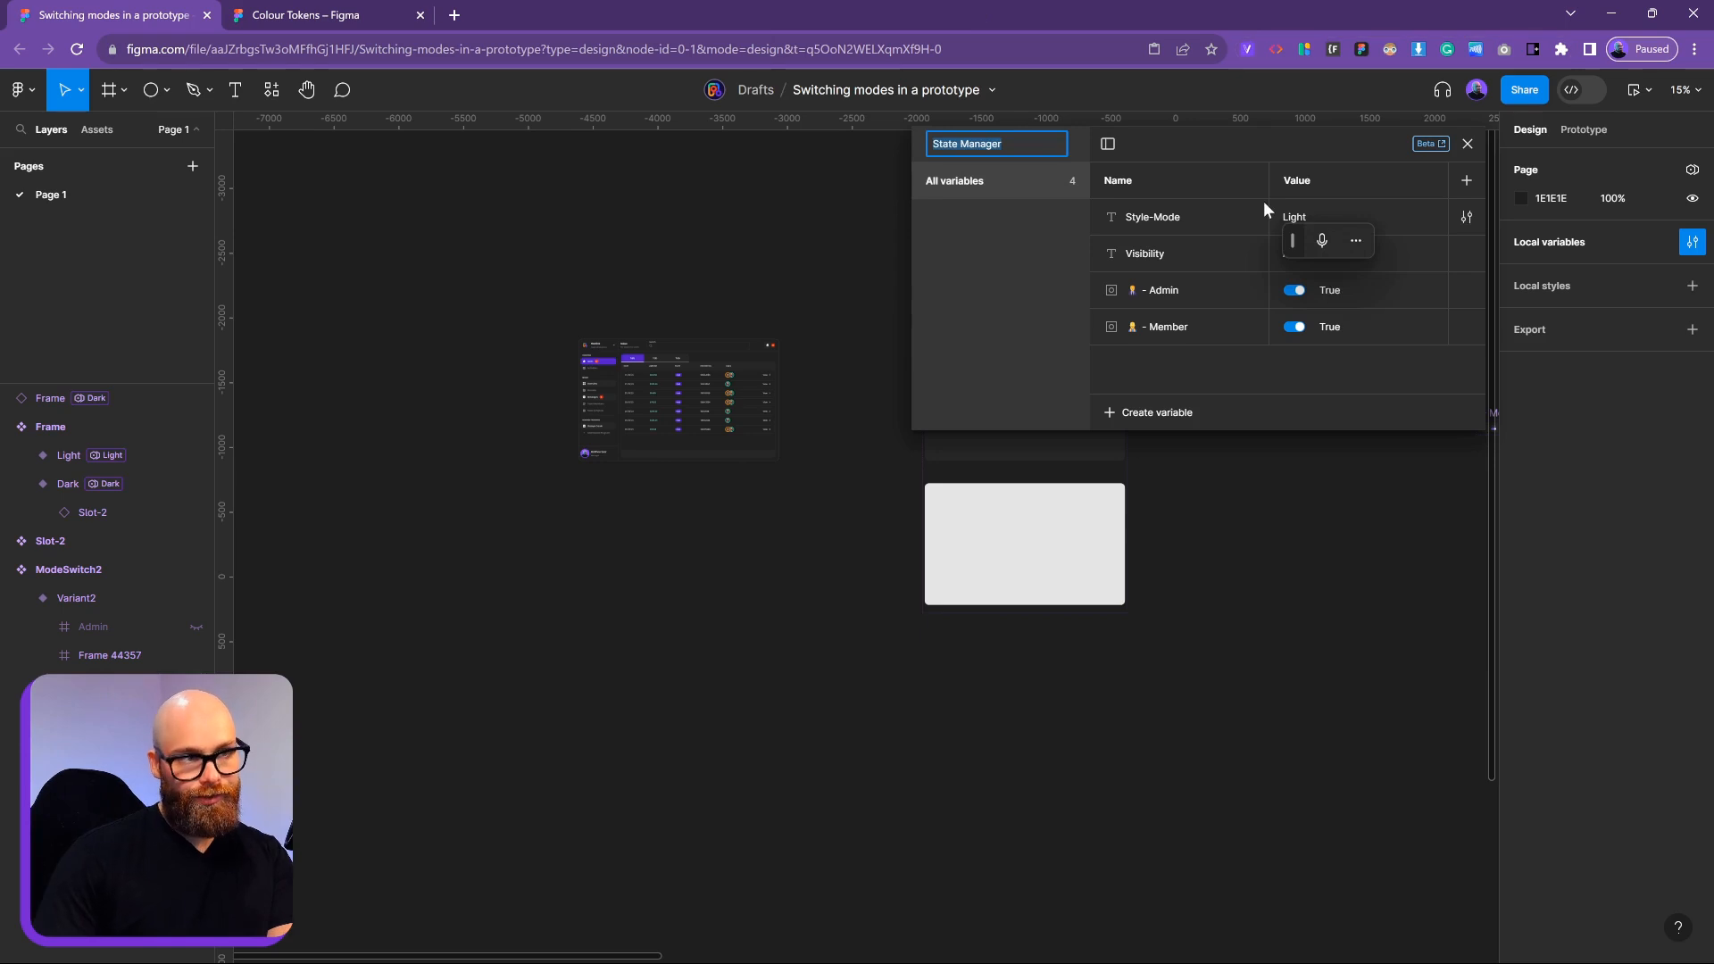
{"action": "left_click", "coordinate": [1059, 255]}
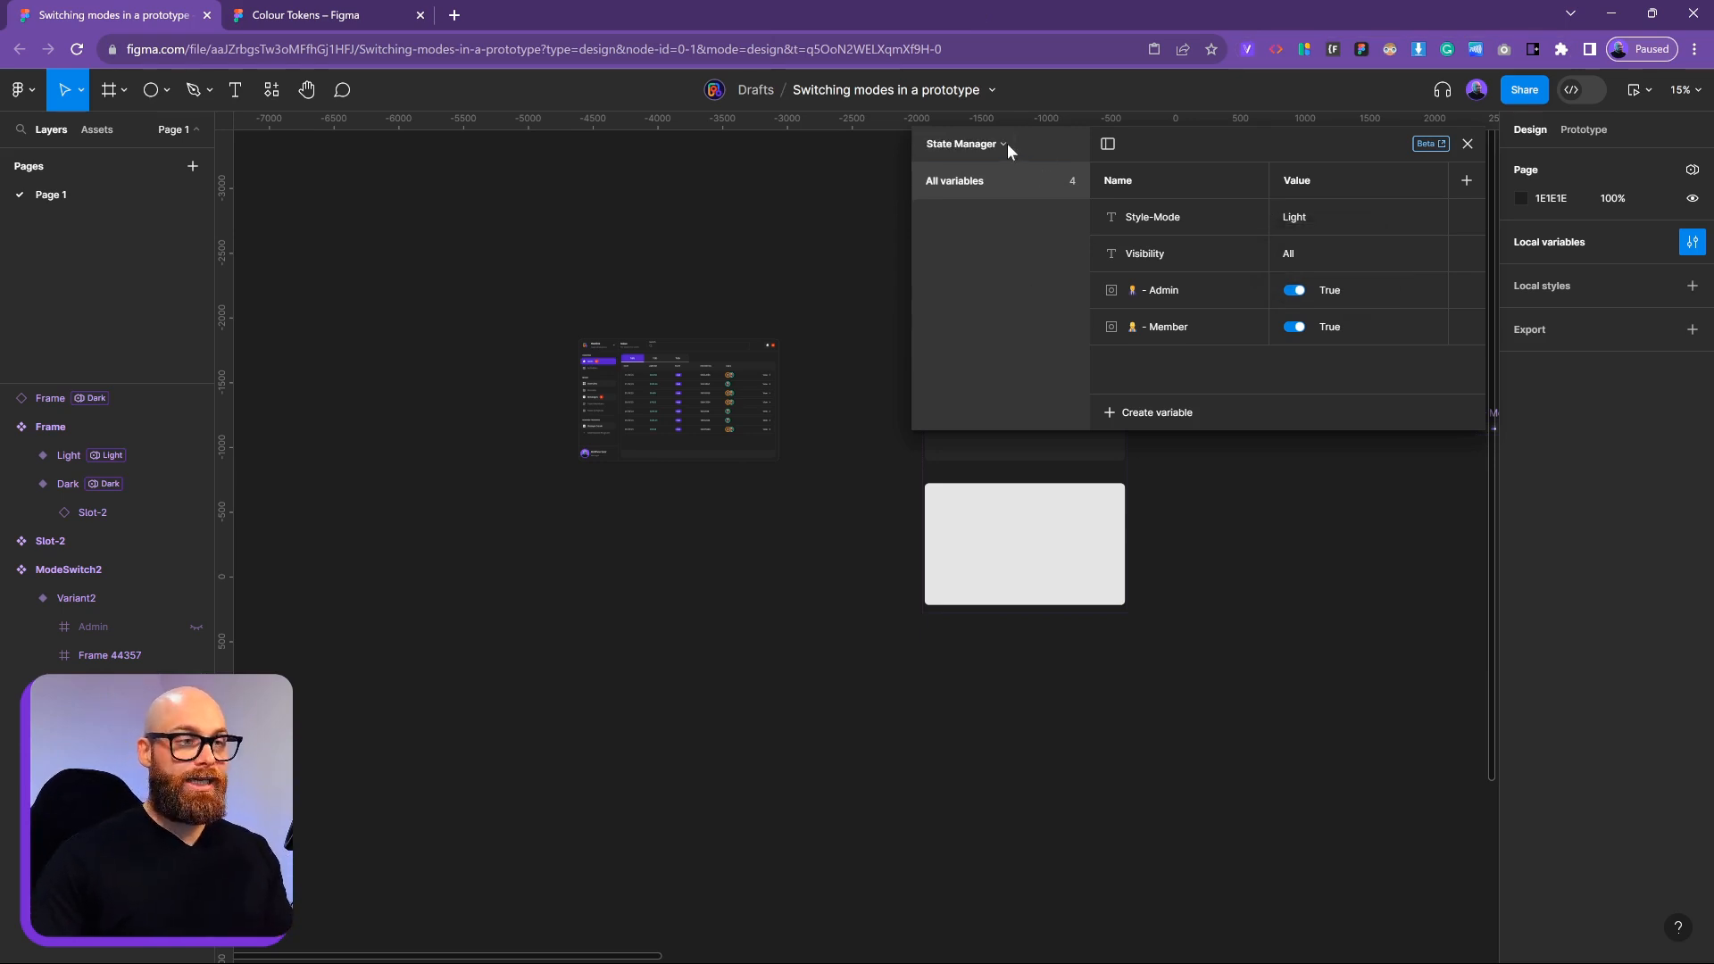
{"action": "left_click", "coordinate": [1007, 146]}
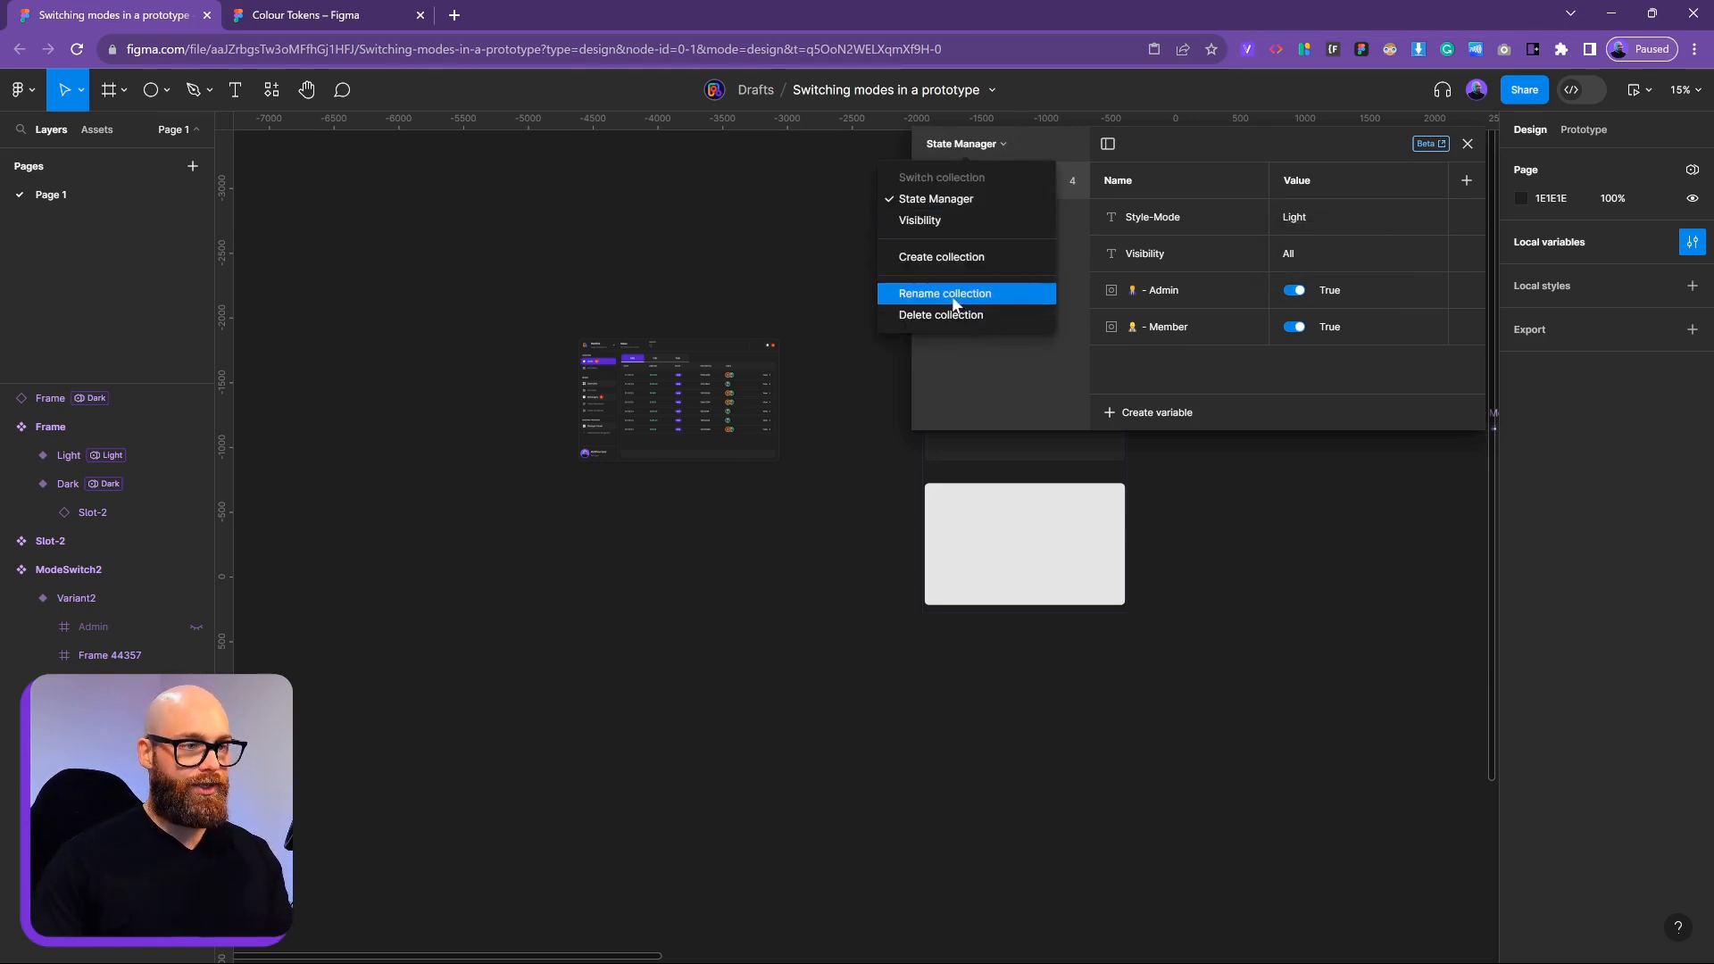
{"action": "left_click", "coordinate": [915, 295]}
{"action": "left_click", "coordinate": [1043, 228]}
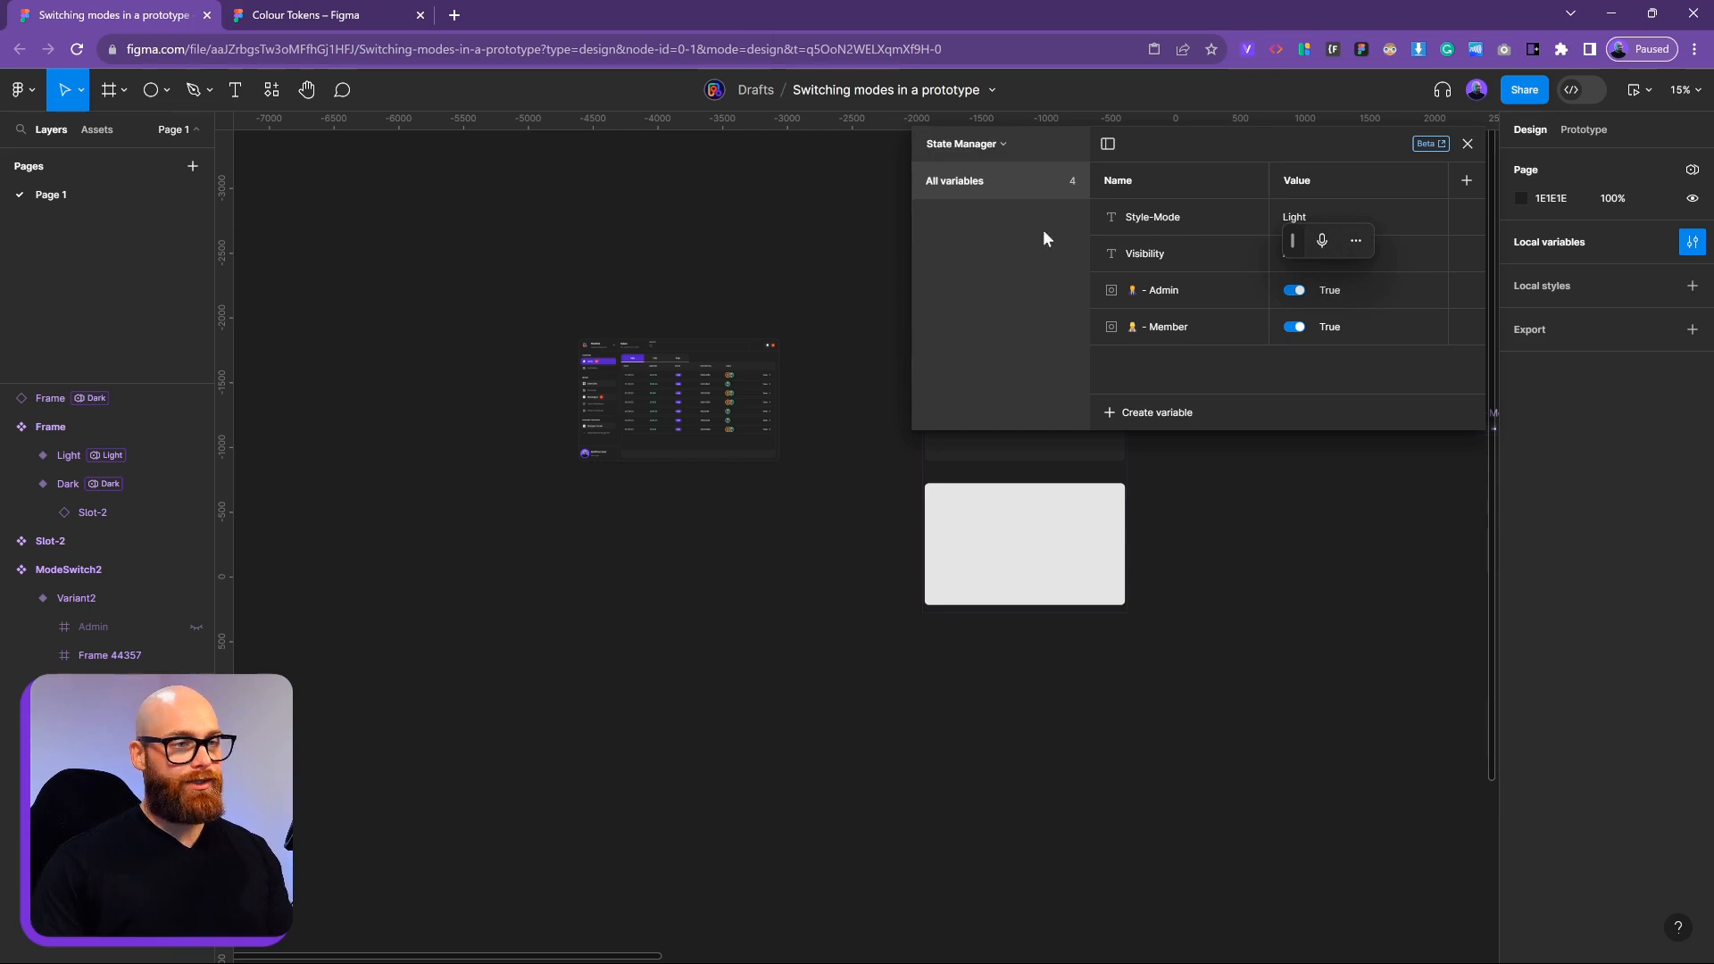
{"action": "left_click", "coordinate": [1000, 143]}
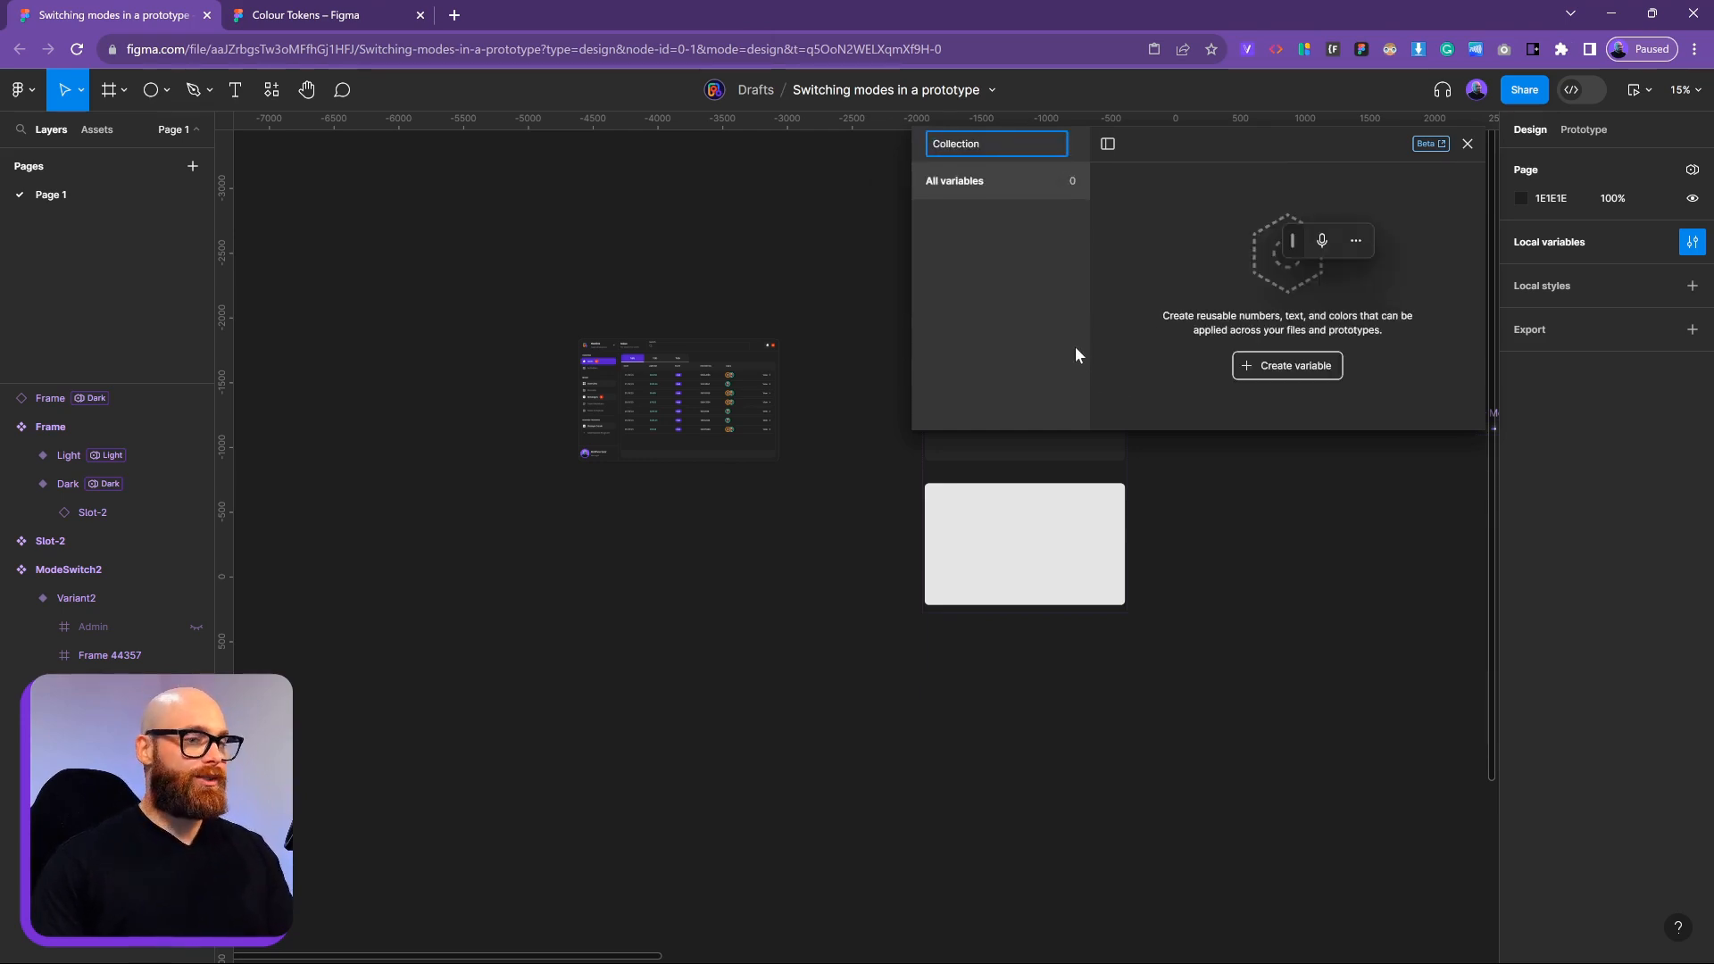
{"action": "key", "text": "BackSpace"}
{"action": "key", "text": "BackSpace"}
{"action": "key", "text": "BackSpace"}
{"action": "key", "text": "BackSpace"}
{"action": "key", "text": "BackSpace"}
{"action": "key", "text": "BackSpace"}
{"action": "key", "text": "BackSpace"}
{"action": "key", "text": "BackSpace"}
{"action": "key", "text": "BackSpace"}
{"action": "key", "text": "BackSpace"}
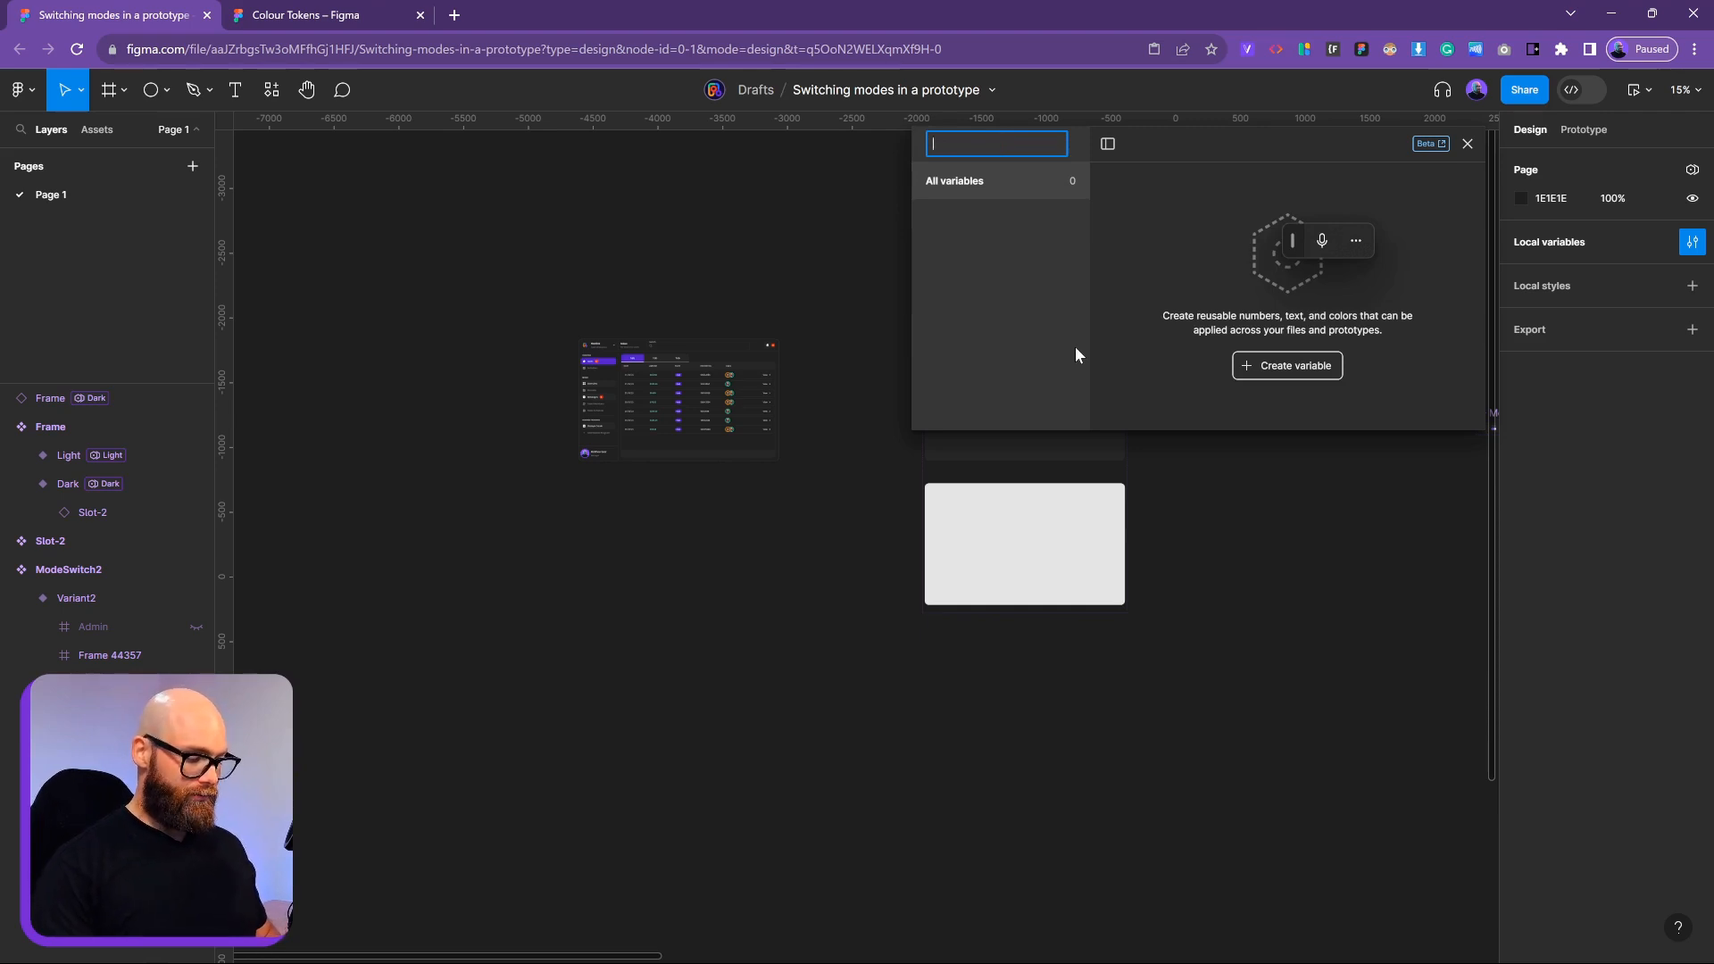
{"action": "type", "text": "SM"}
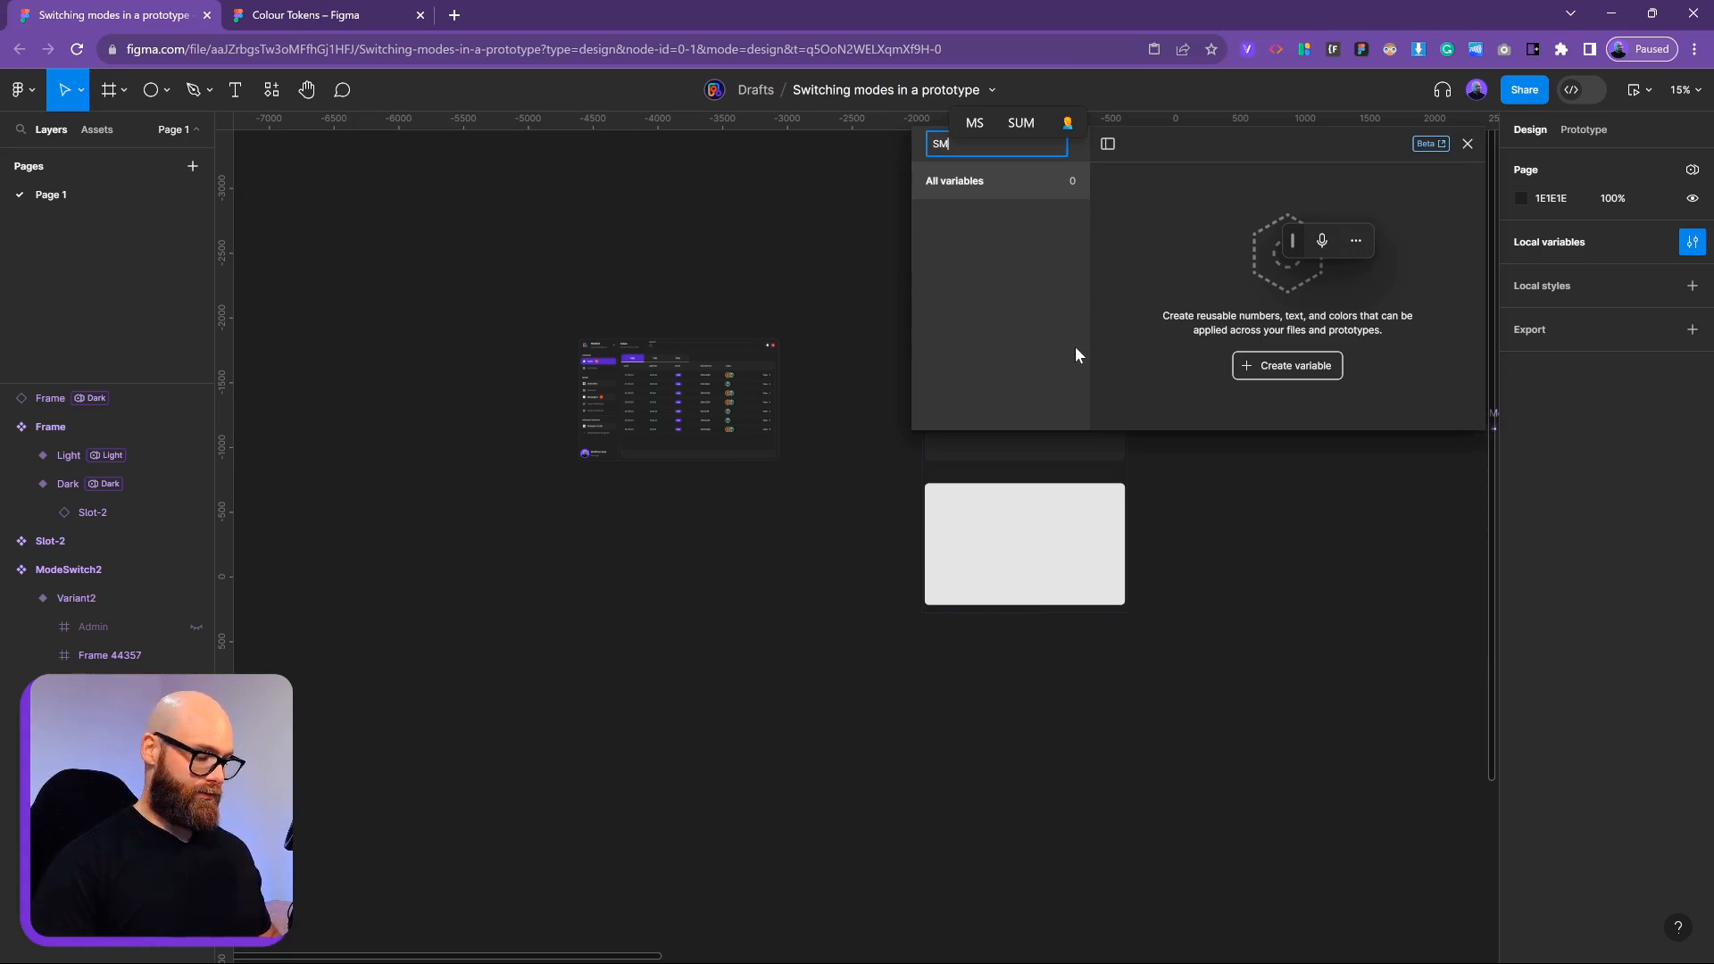
{"action": "type", "text": "State"}
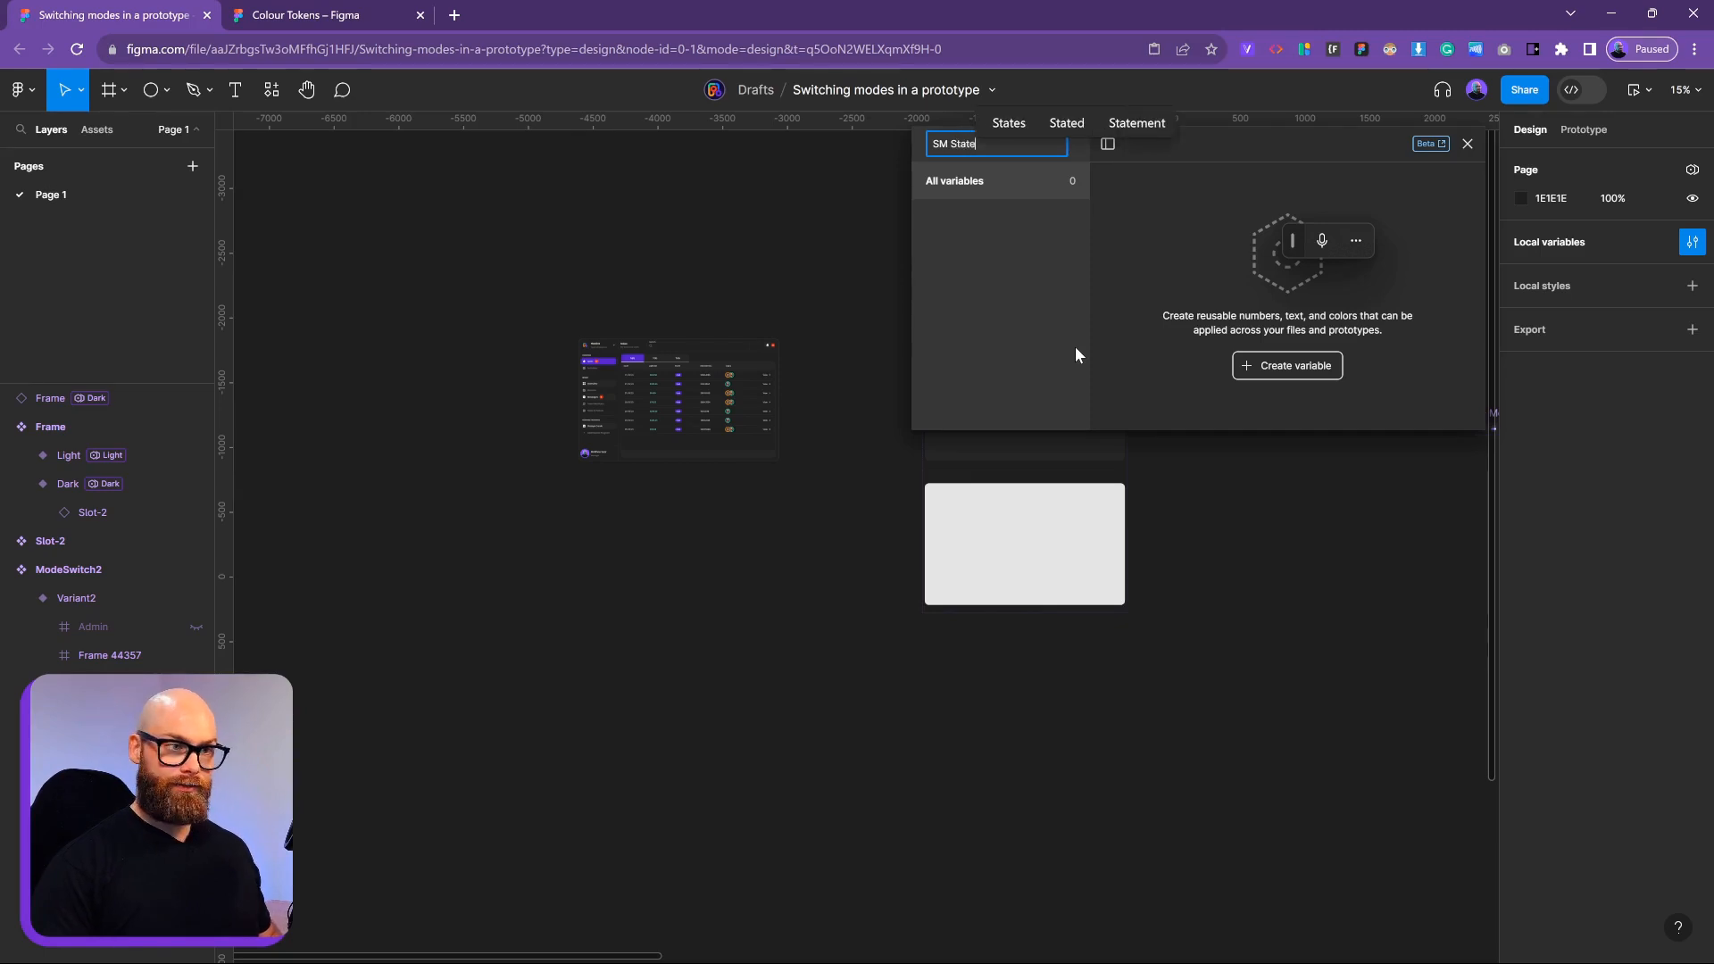
{"action": "key", "text": "Return"}
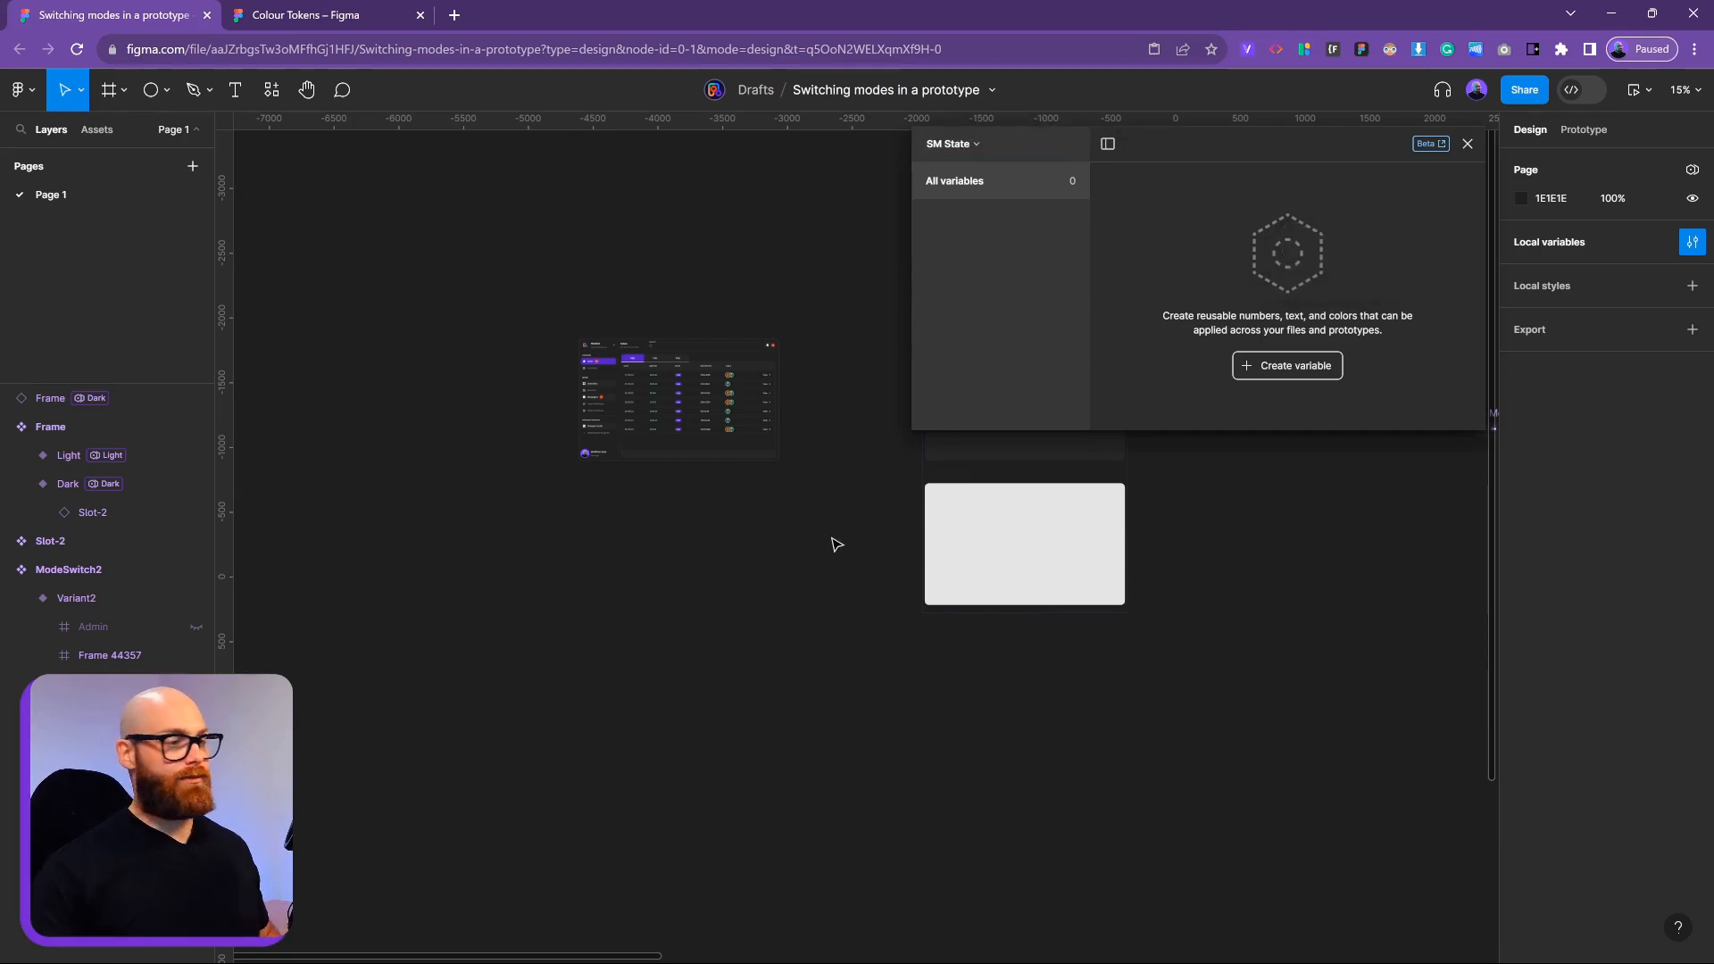
{"action": "scroll", "coordinate": [741, 446], "scroll_direction": "up", "scroll_amount": 3}
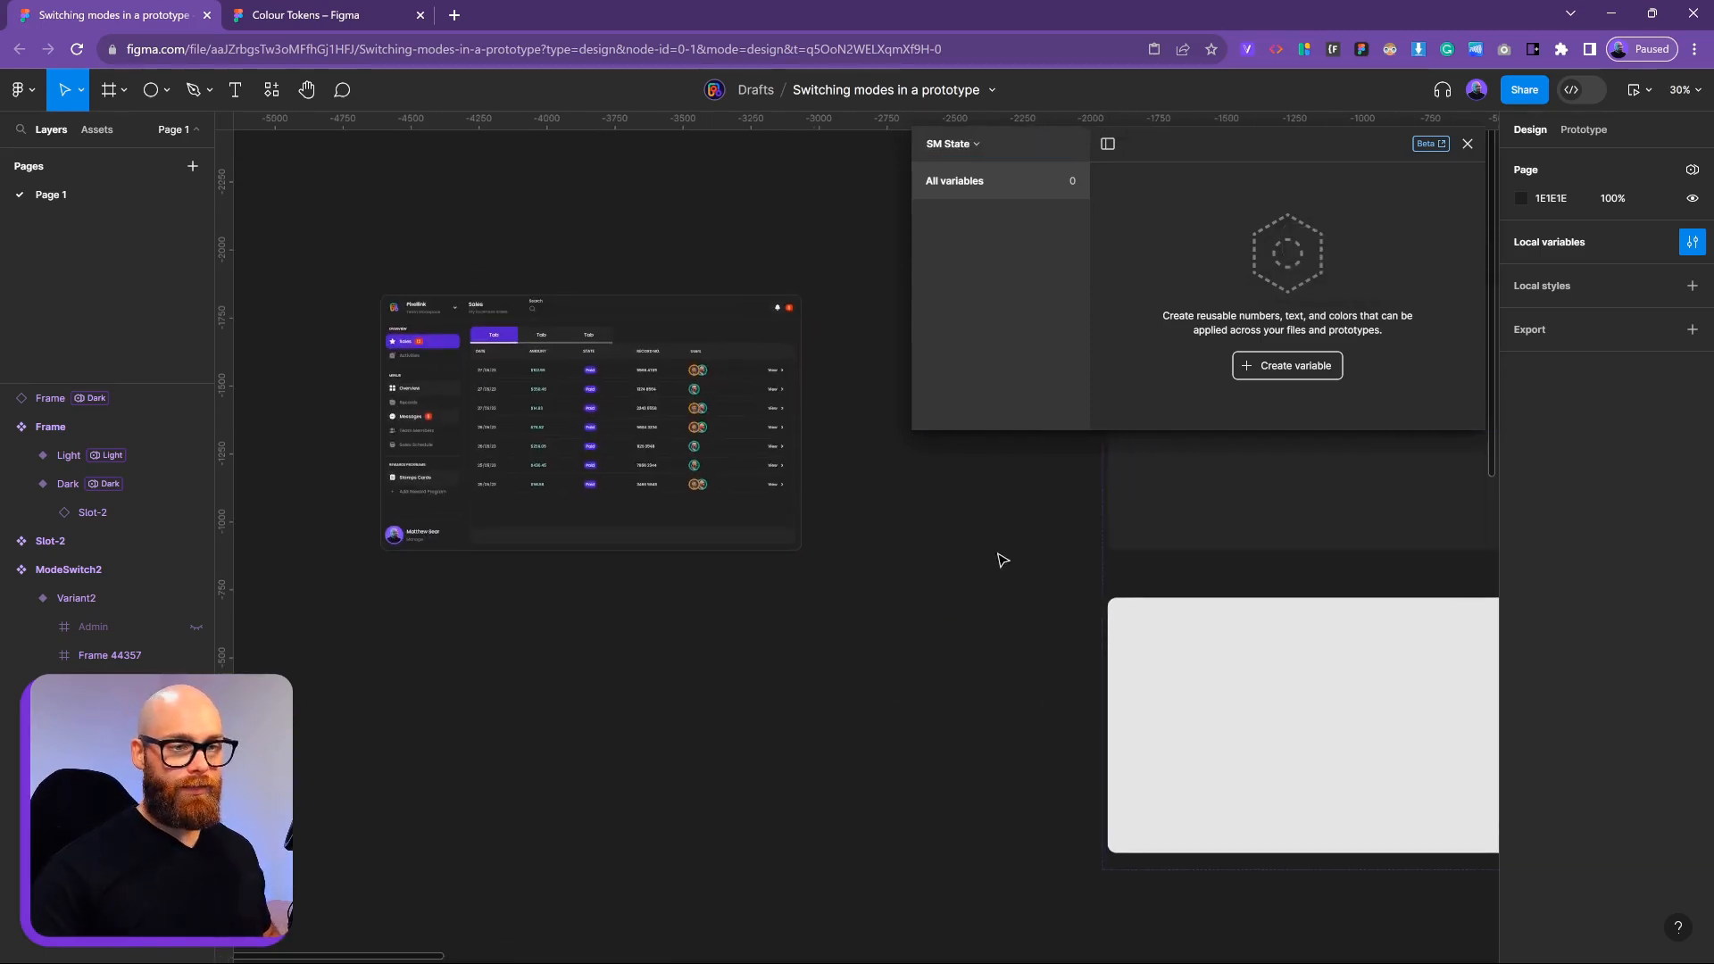
Add a string variable 'Modes' to SM State, correcting its capitalisation, with value Dark
{"action": "left_click", "coordinate": [768, 420]}
{"action": "left_click", "coordinate": [1287, 365]}
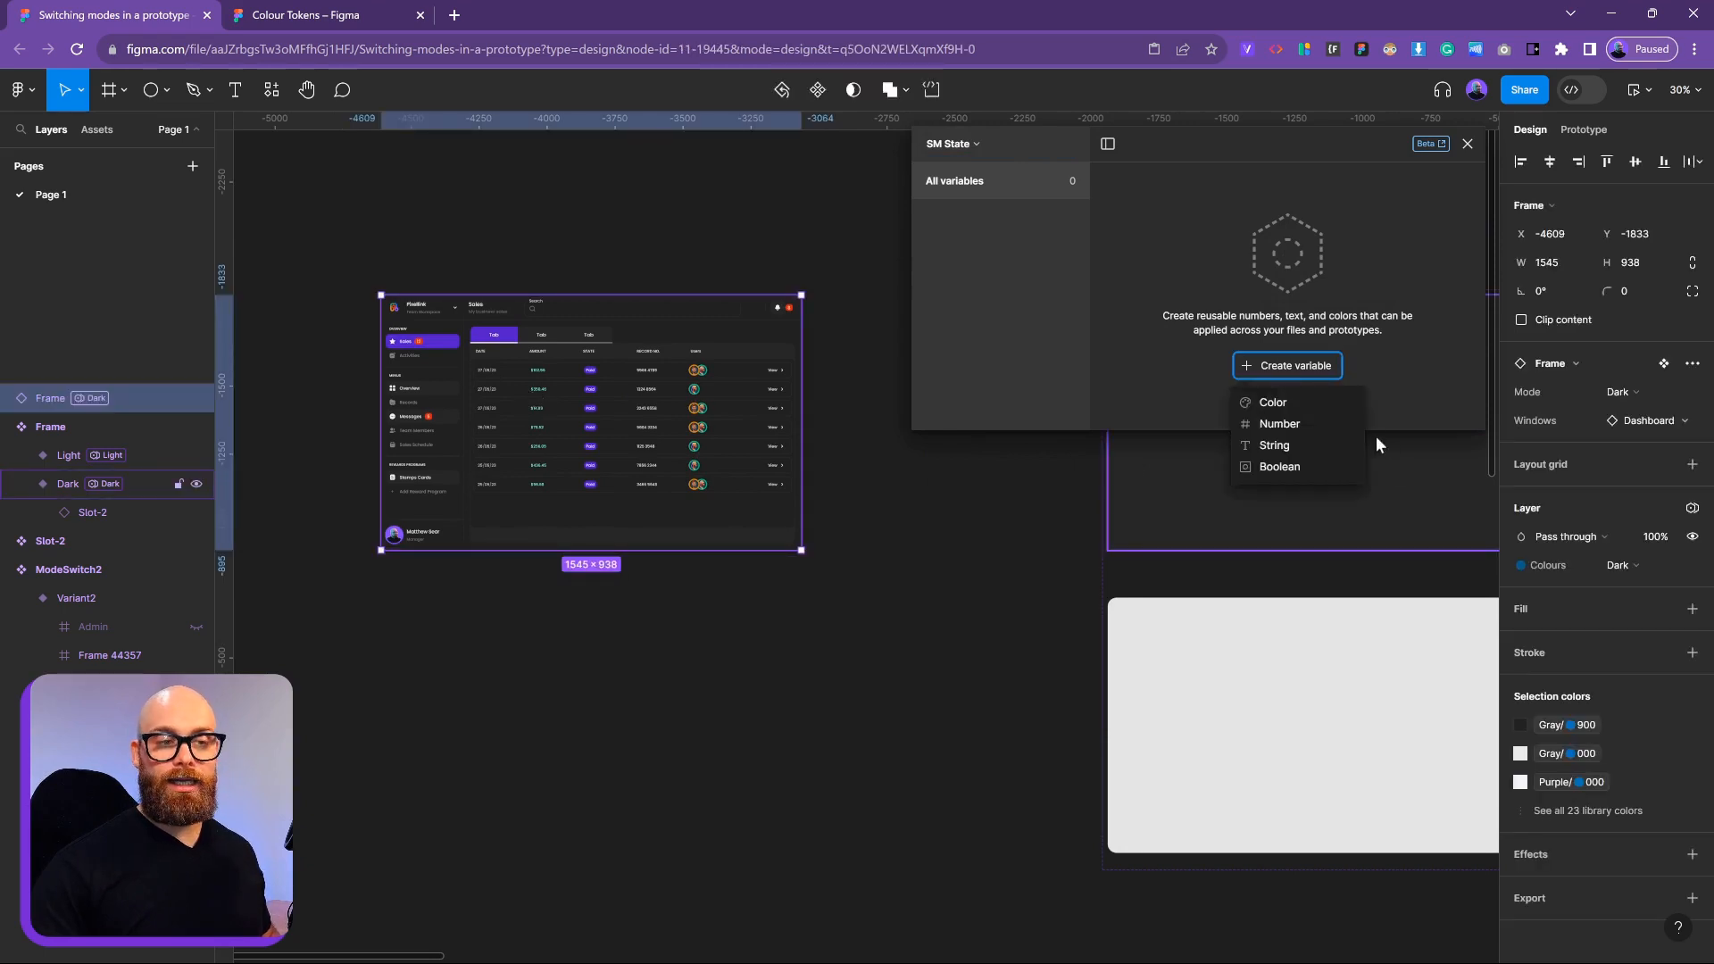
{"action": "left_click", "coordinate": [1285, 445]}
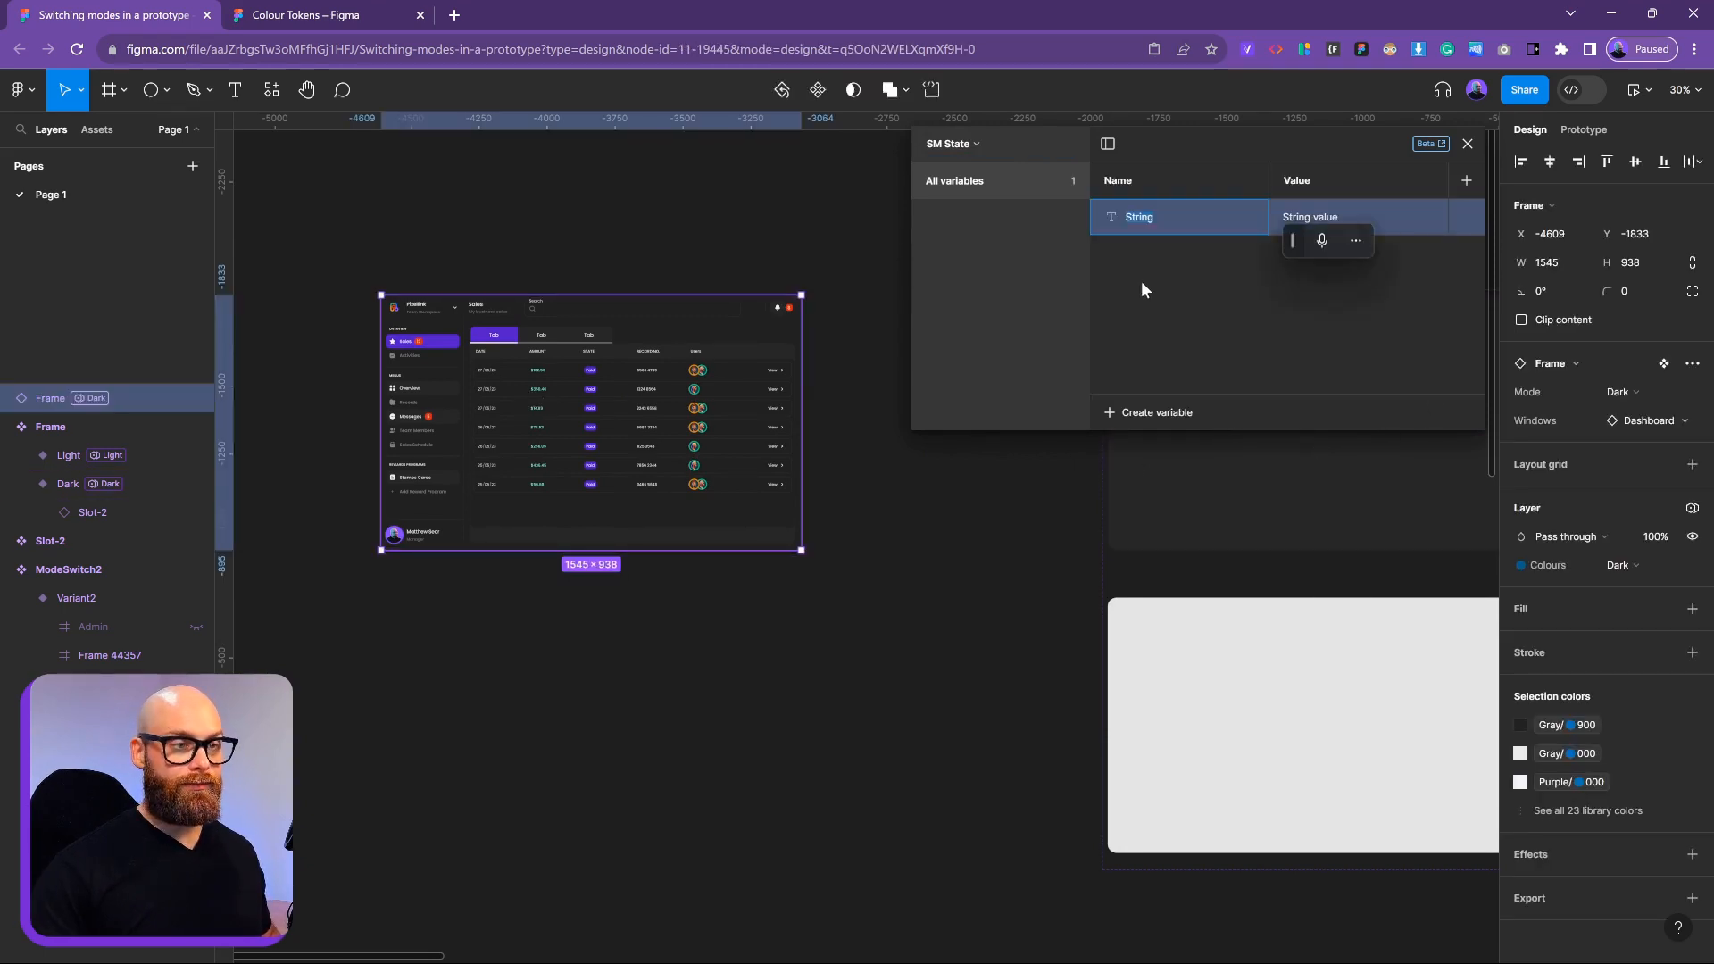
{"action": "type", "text": "MOdes"}
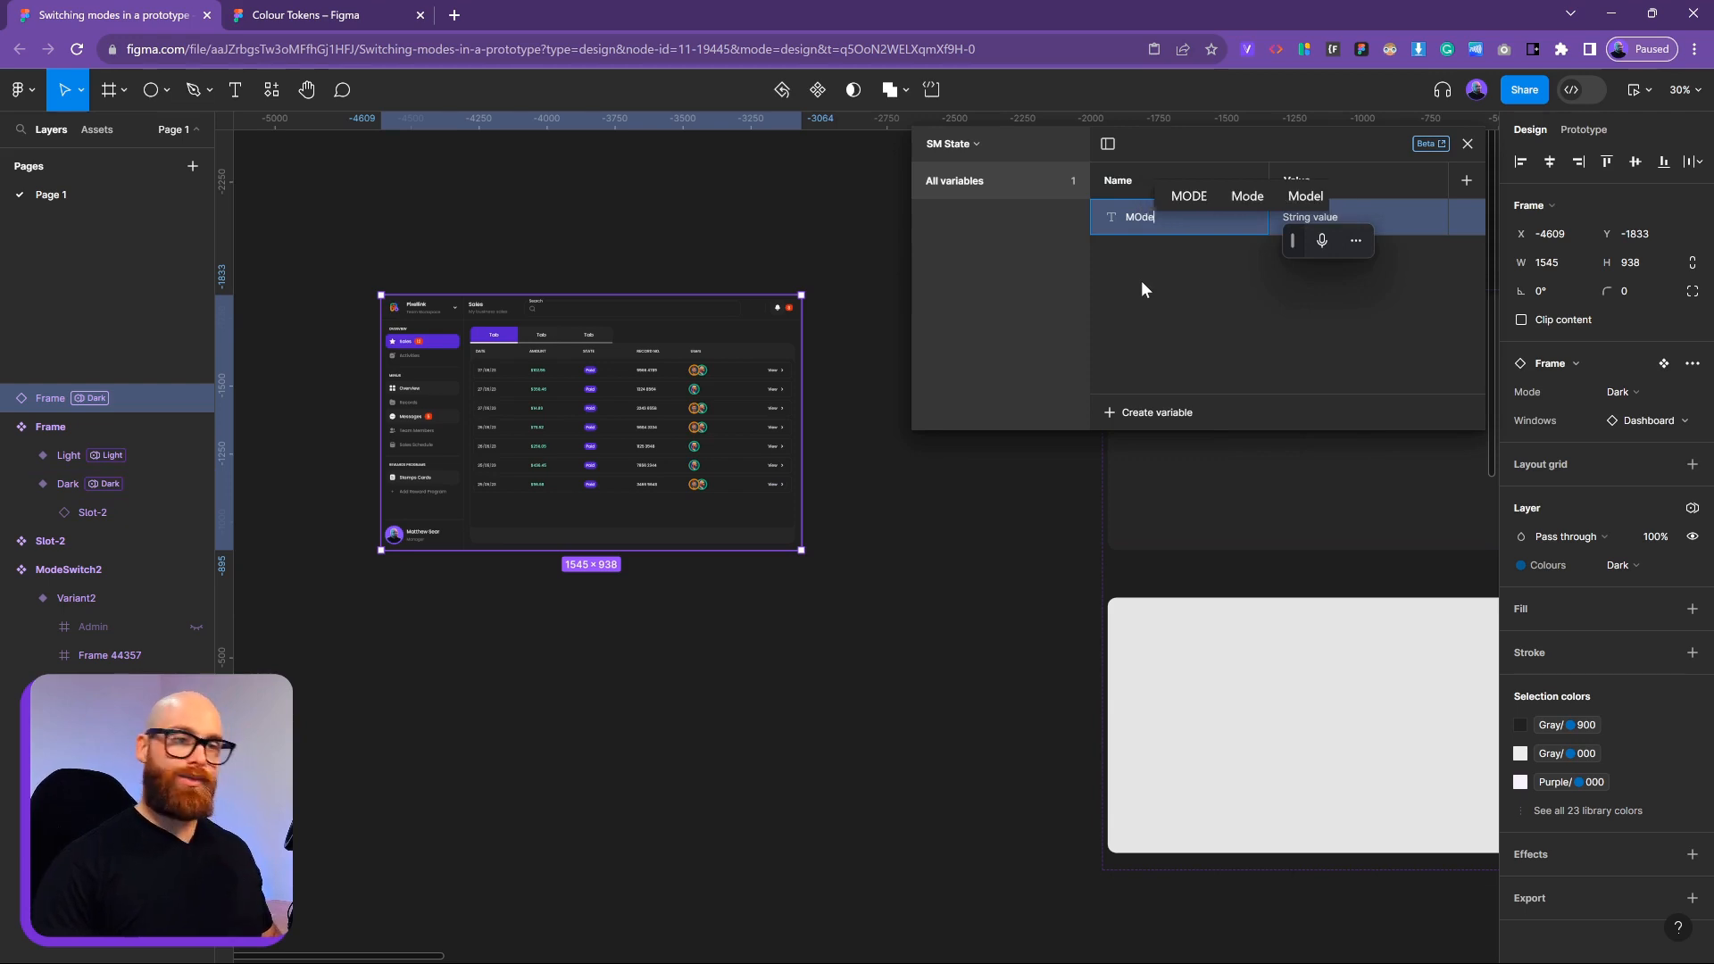
{"action": "key", "text": "Return"}
{"action": "double_click", "coordinate": [1150, 217]}
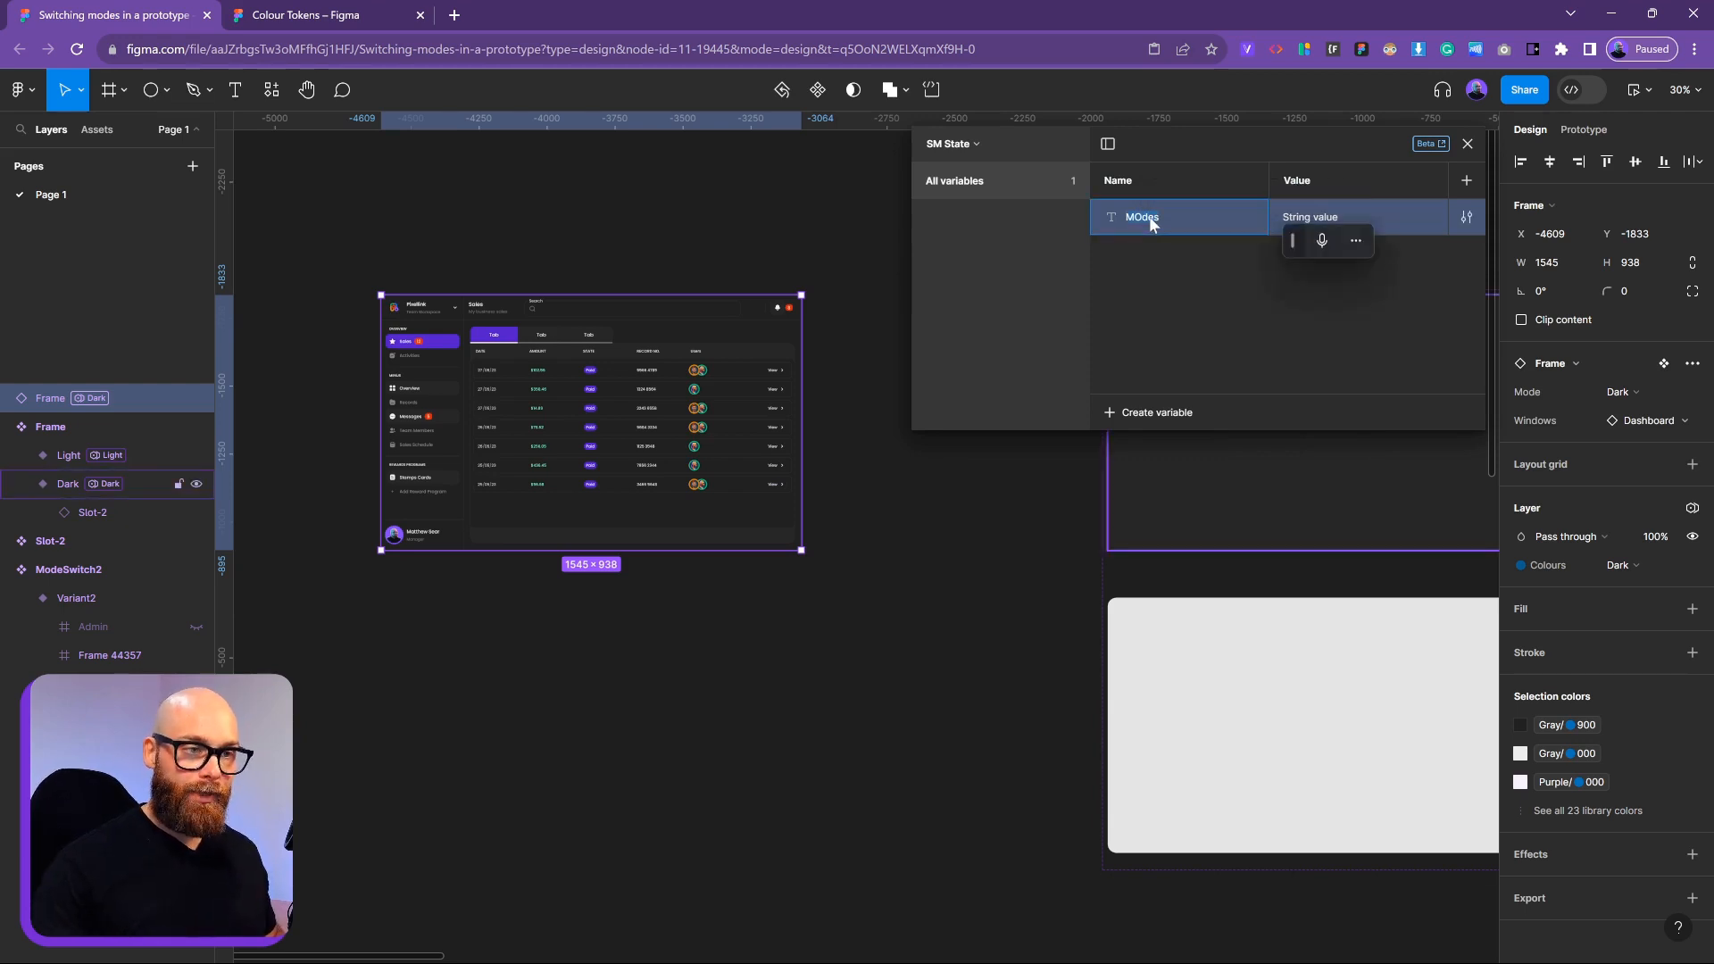
{"action": "type", "text": "Mod"}
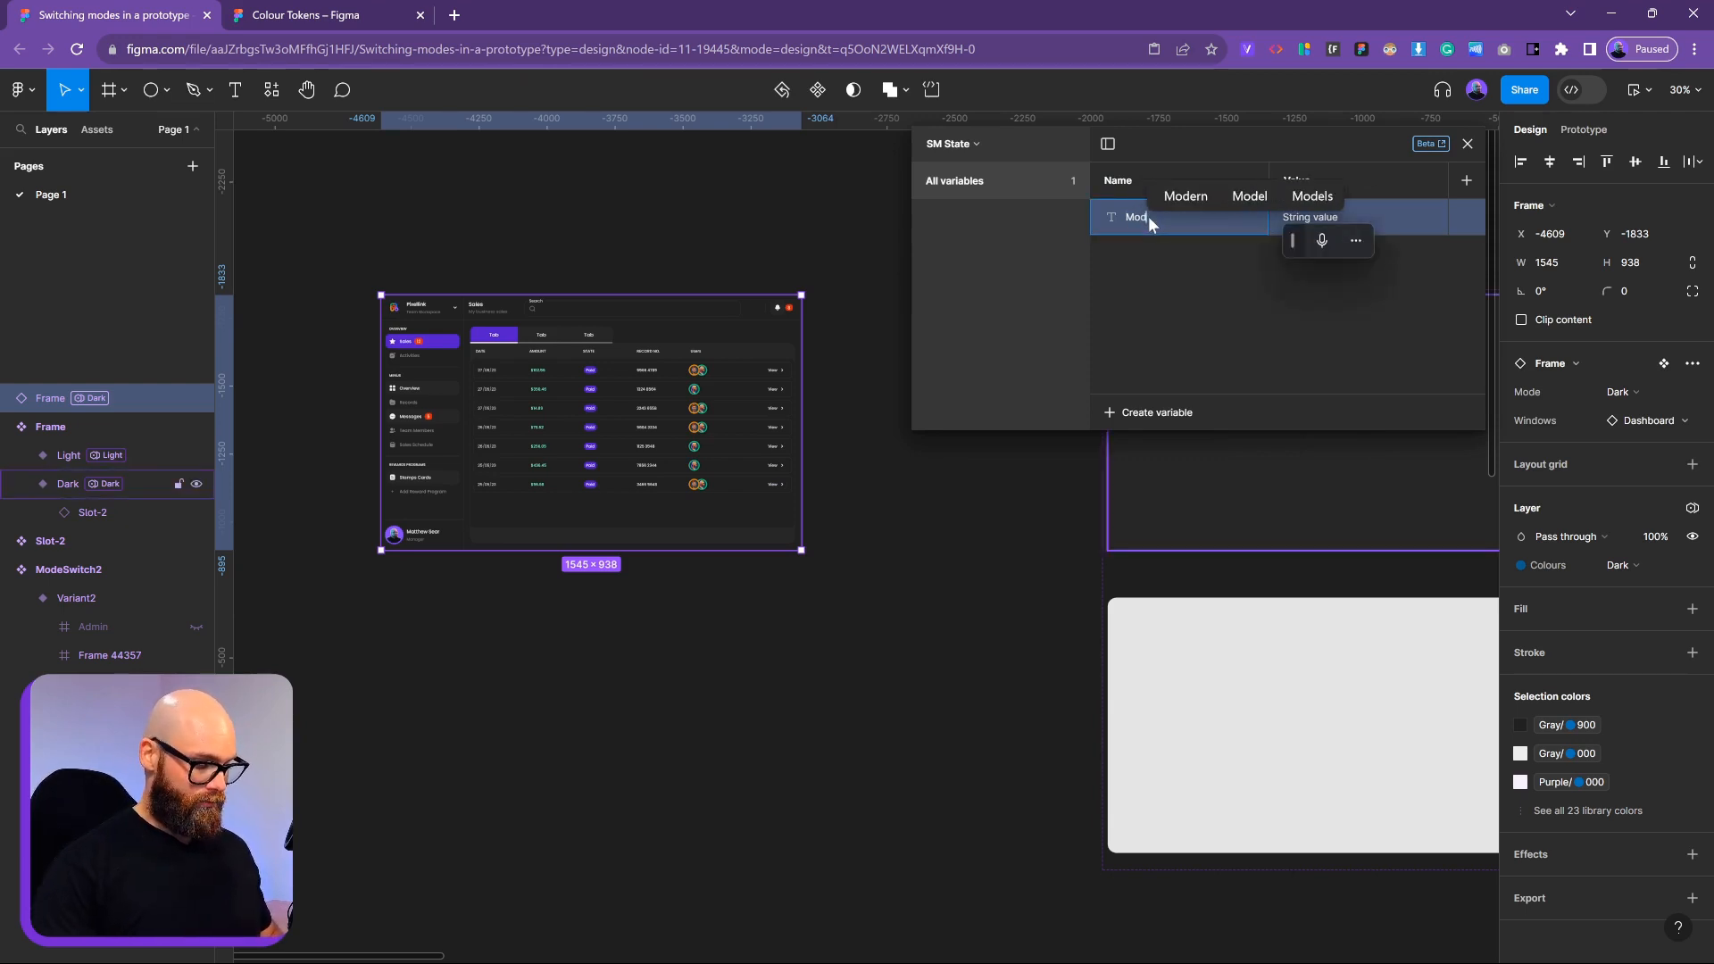
{"action": "type", "text": "es"}
{"action": "key", "text": "Return"}
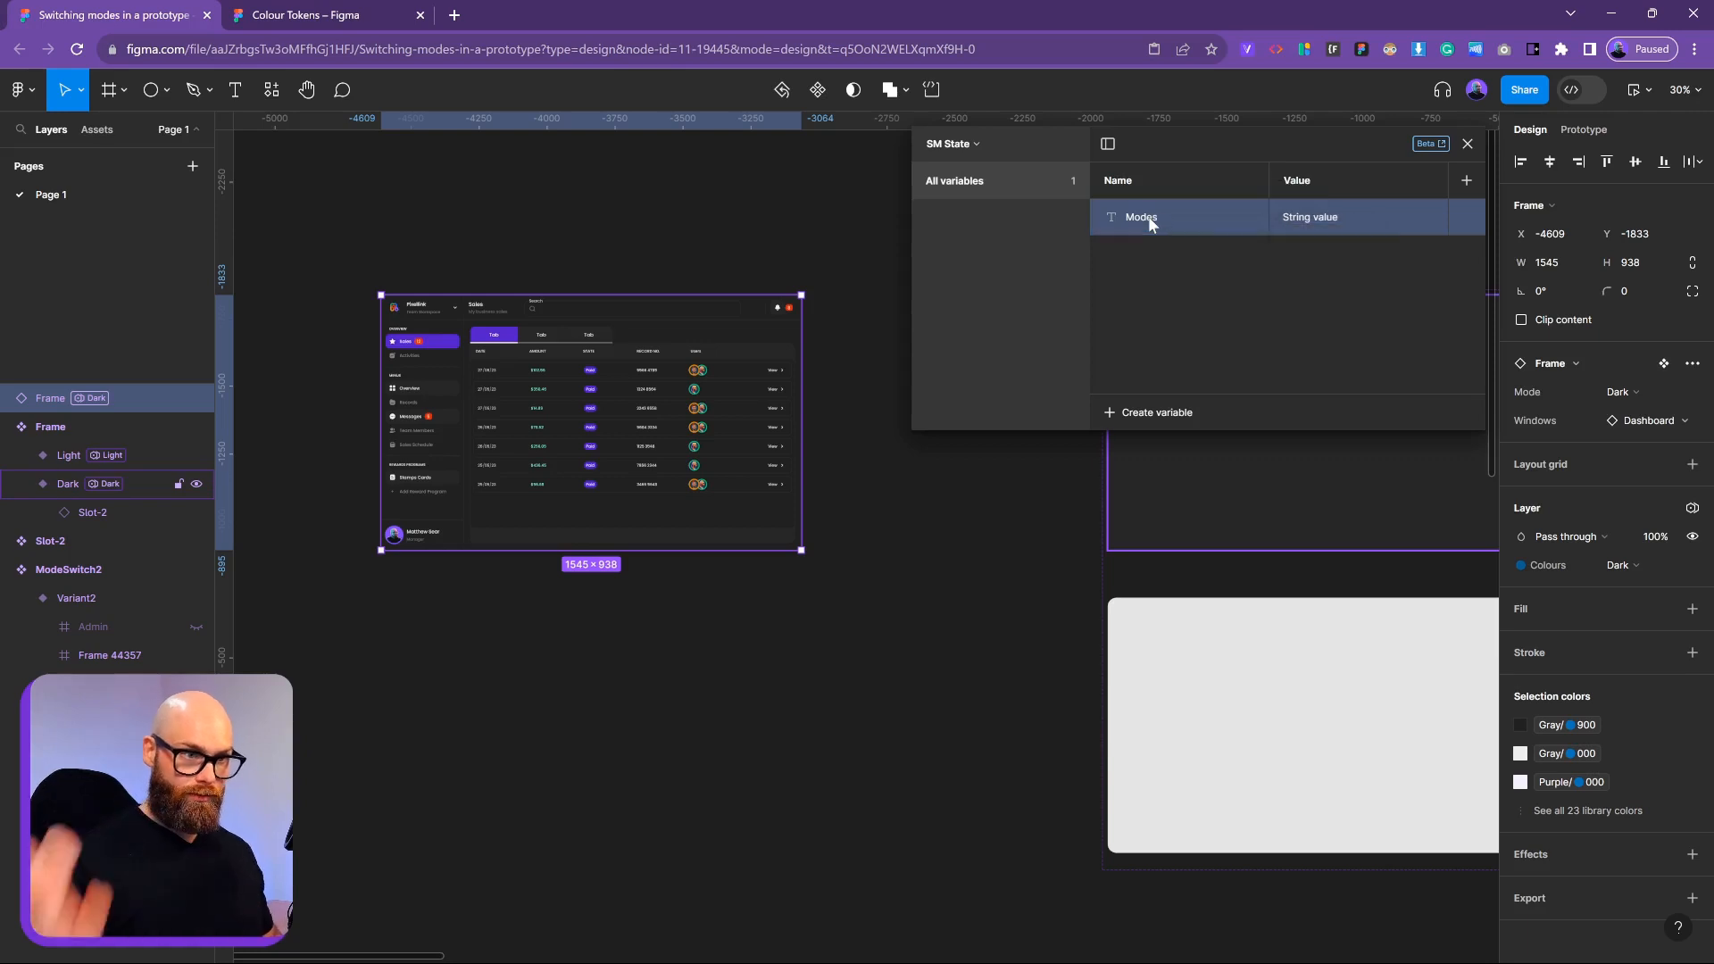
{"action": "double_click", "coordinate": [1346, 214]}
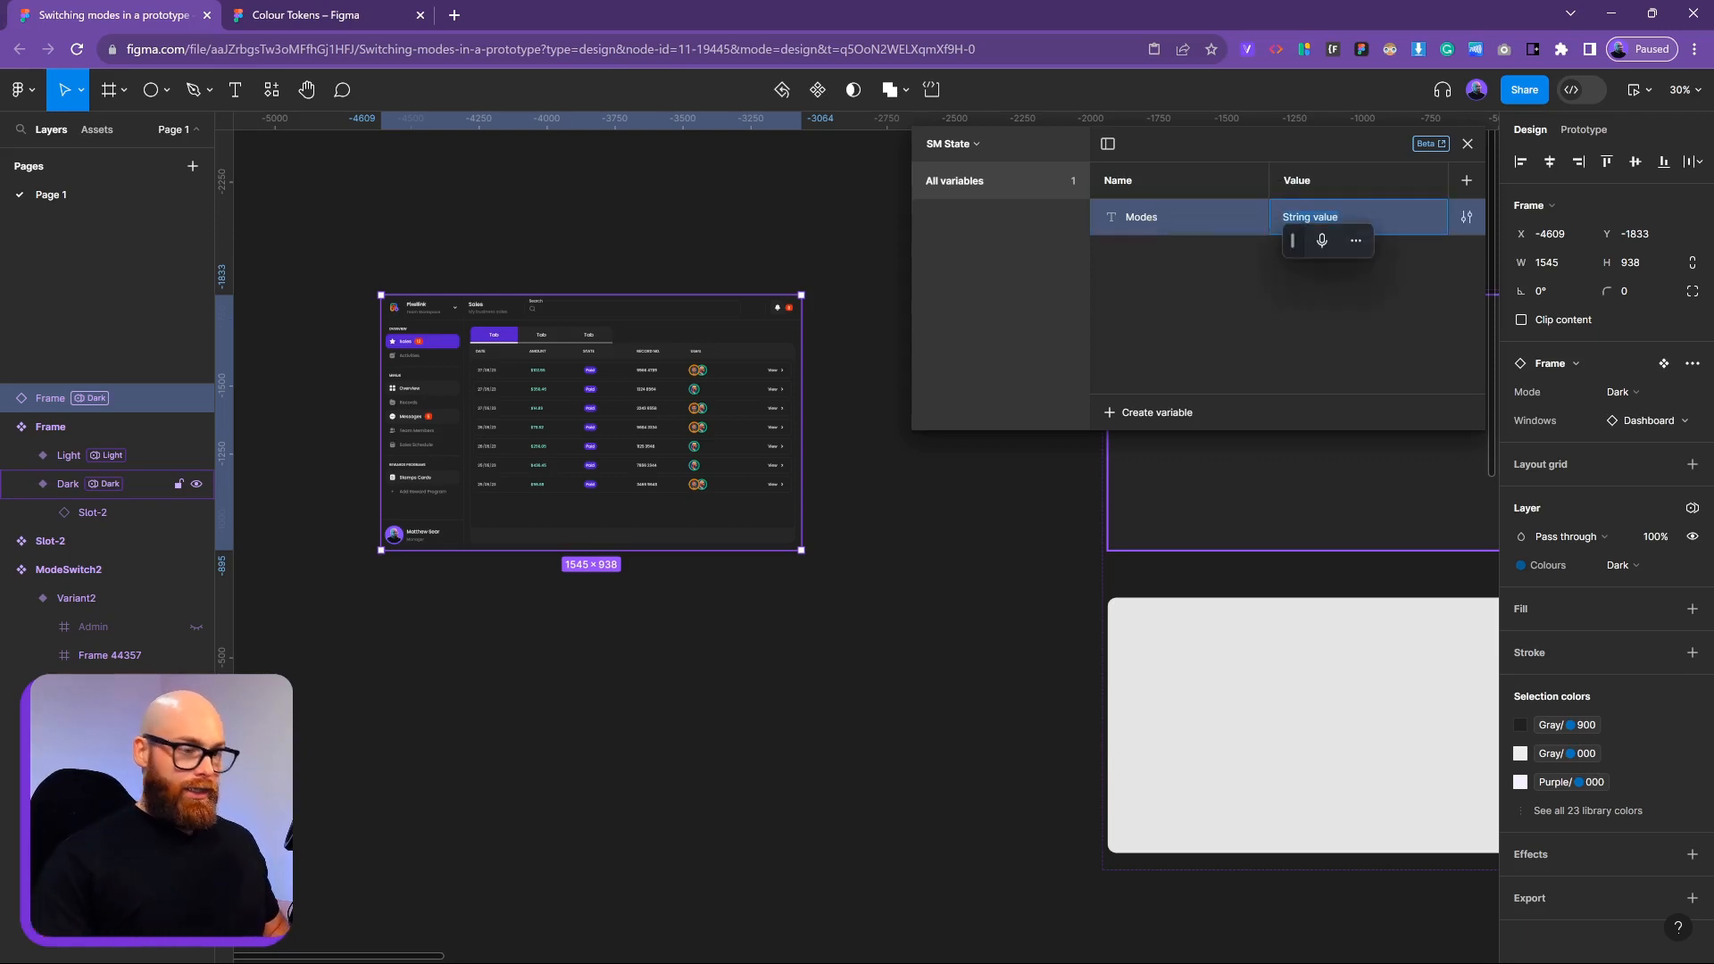
{"action": "type", "text": "Dark"}
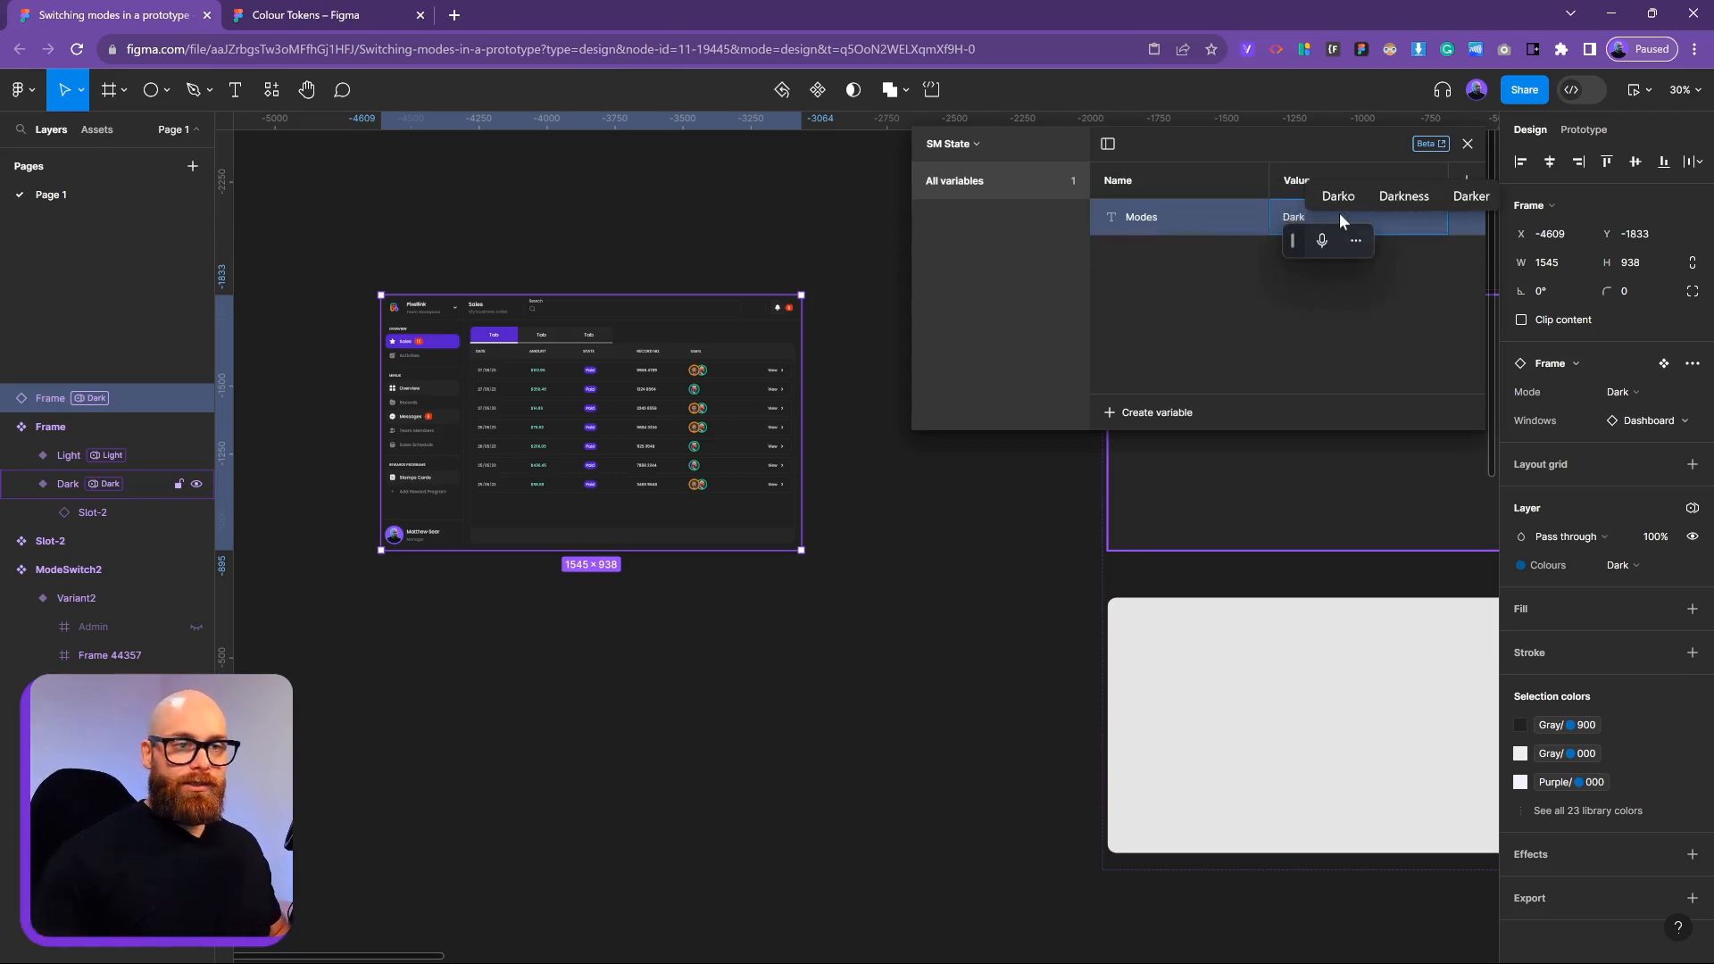
{"action": "key", "text": "Return"}
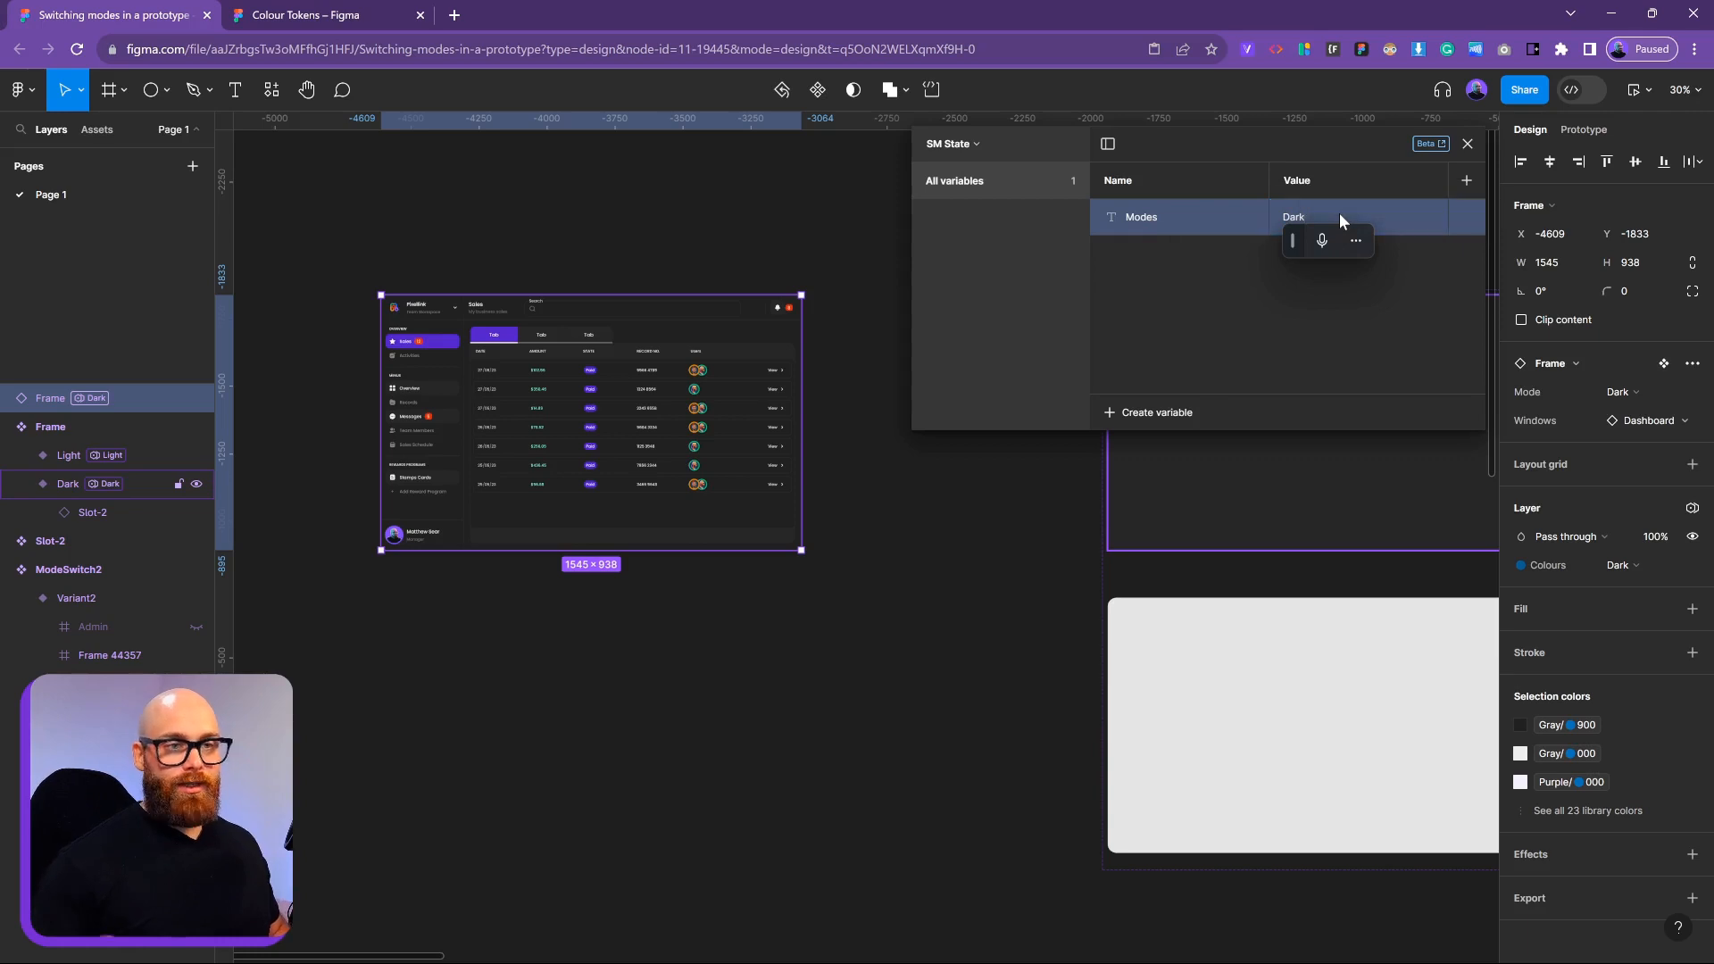
{"action": "left_click", "coordinate": [944, 524]}
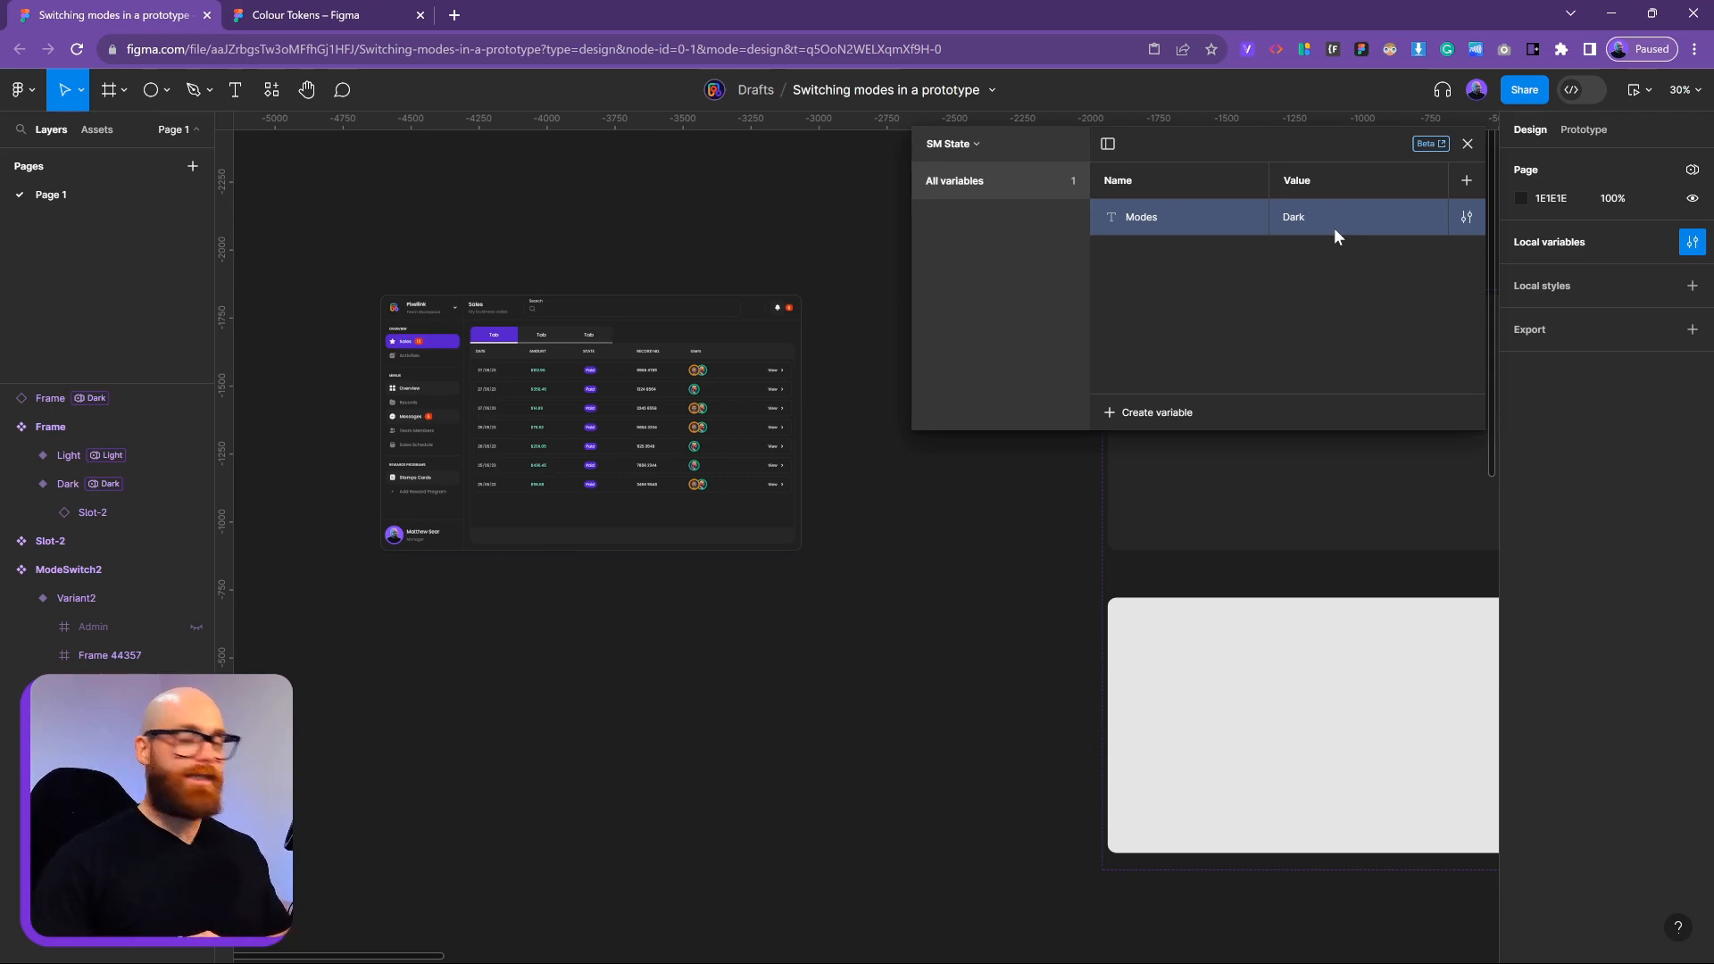
Nudge the dashboard frame into place and bind its Mode to the Modes variable
{"action": "left_click", "coordinate": [723, 313]}
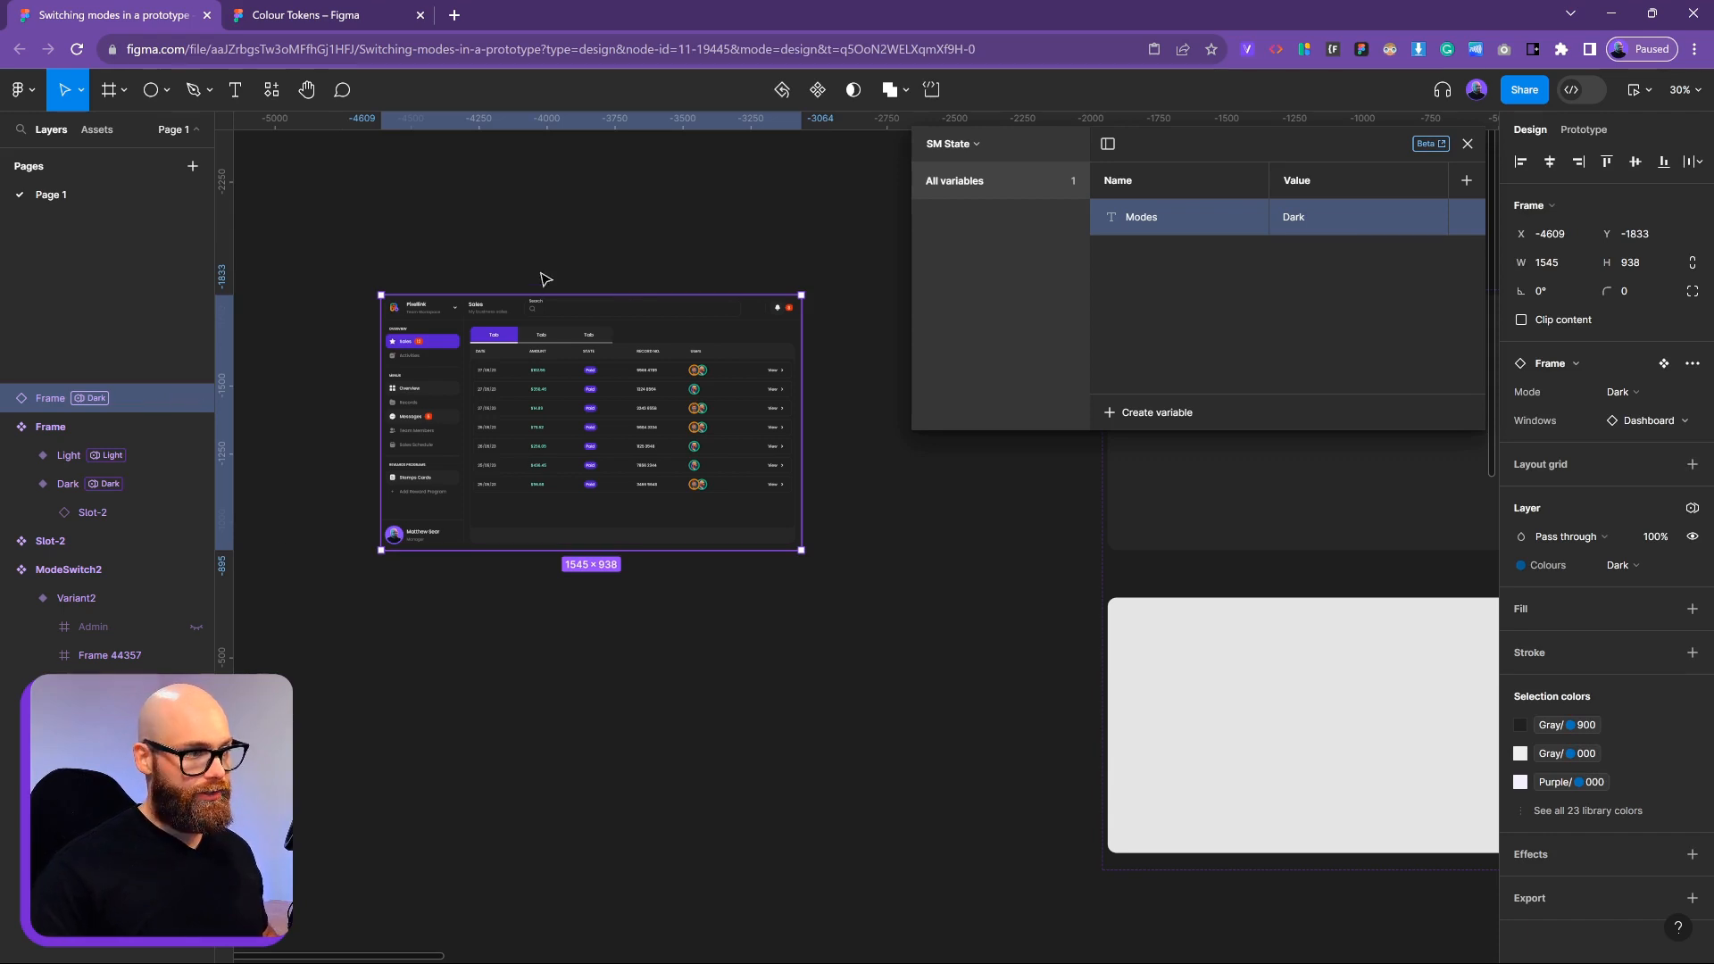
{"action": "left_click_drag", "start_coordinate": [524, 404], "coordinate": [500, 451]}
{"action": "scroll", "coordinate": [1099, 697], "scroll_direction": "down", "scroll_amount": 5}
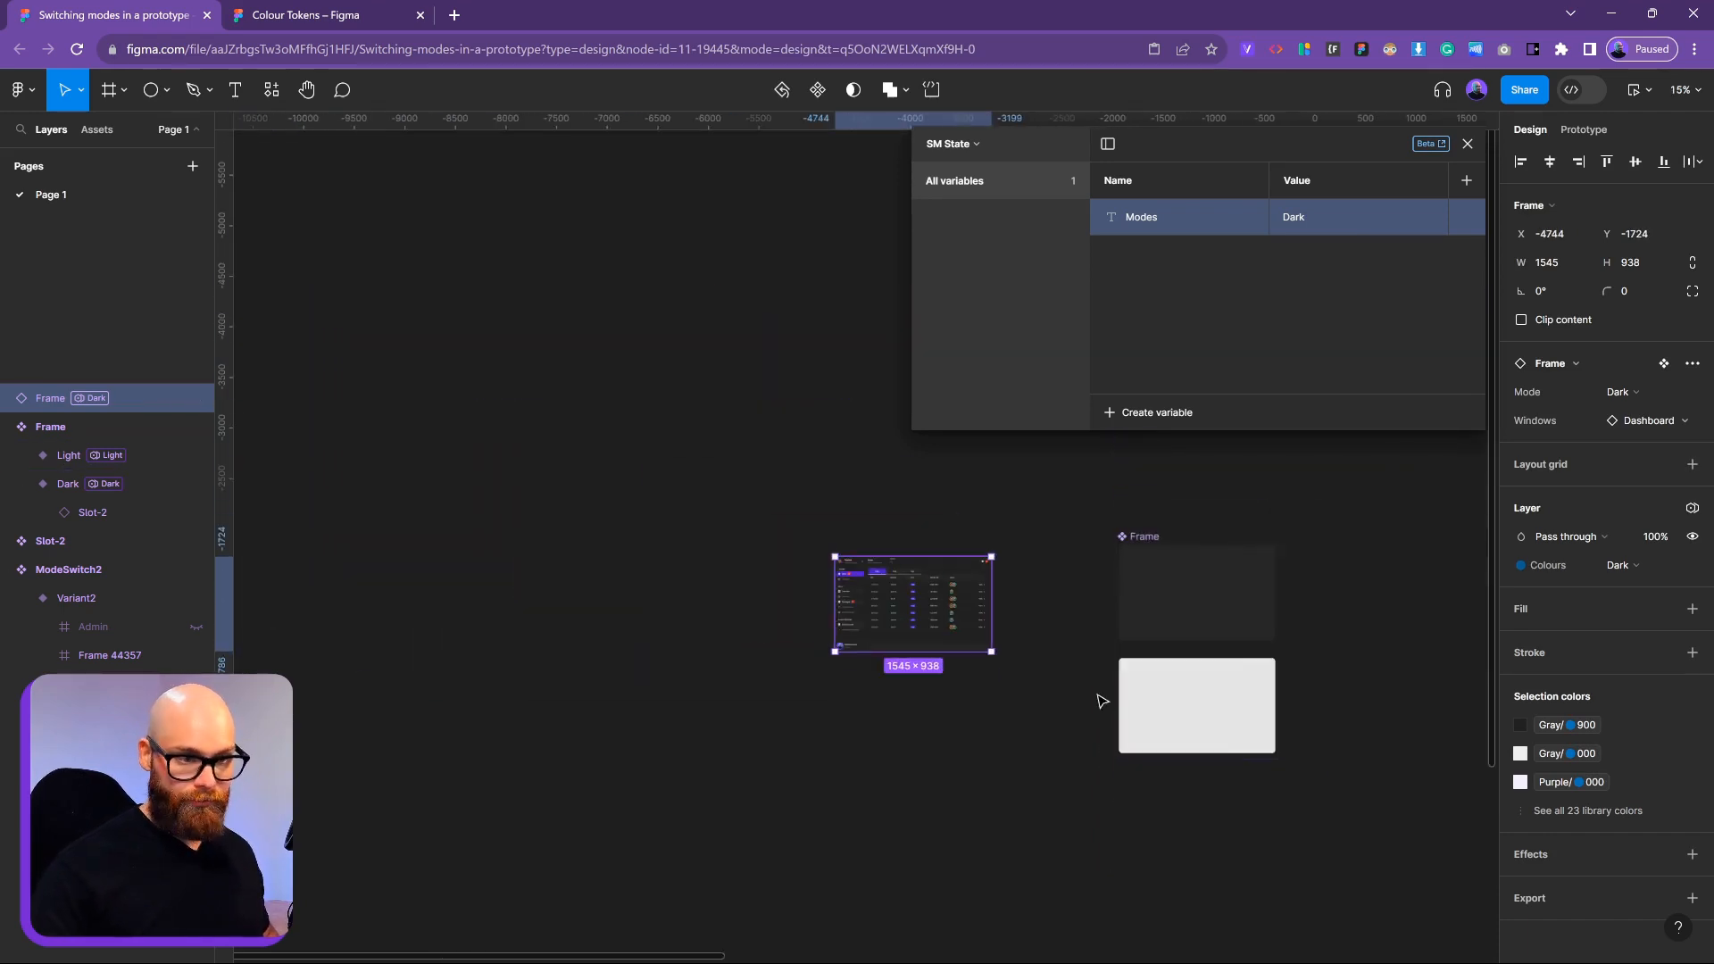
{"action": "scroll", "coordinate": [1102, 689], "scroll_direction": "right", "scroll_amount": 2}
{"action": "left_click", "coordinate": [1036, 675]}
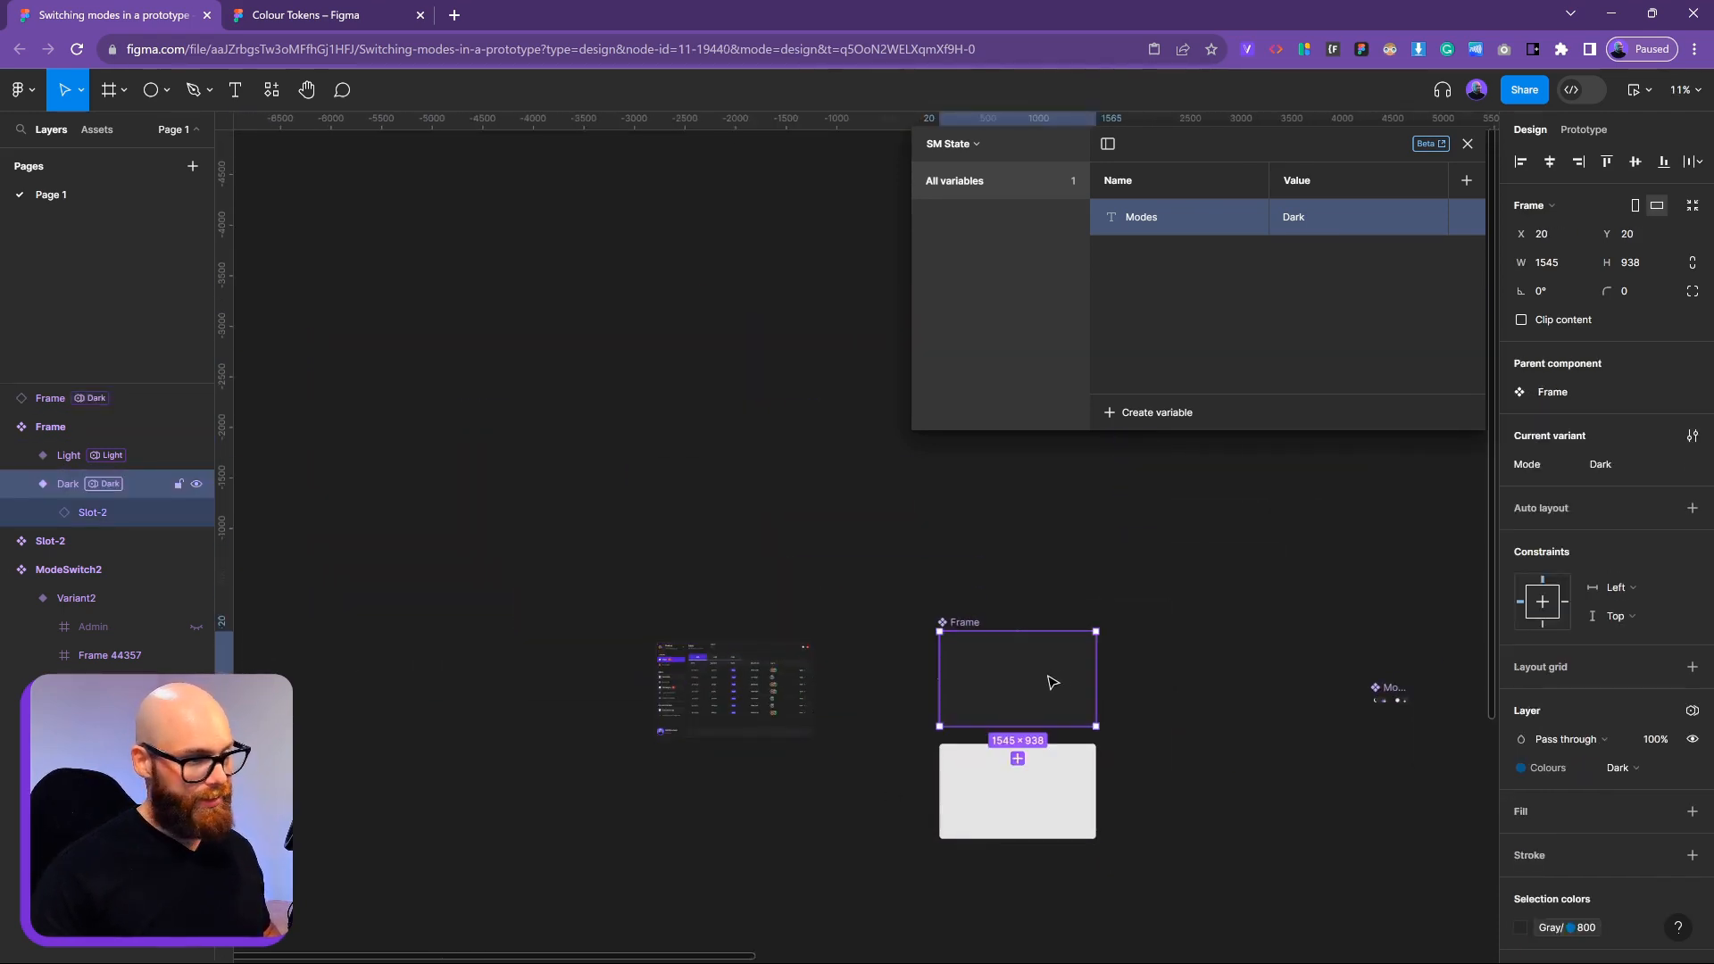
{"action": "left_click_drag", "start_coordinate": [1049, 676], "coordinate": [714, 497]}
{"action": "key", "text": "Delete"}
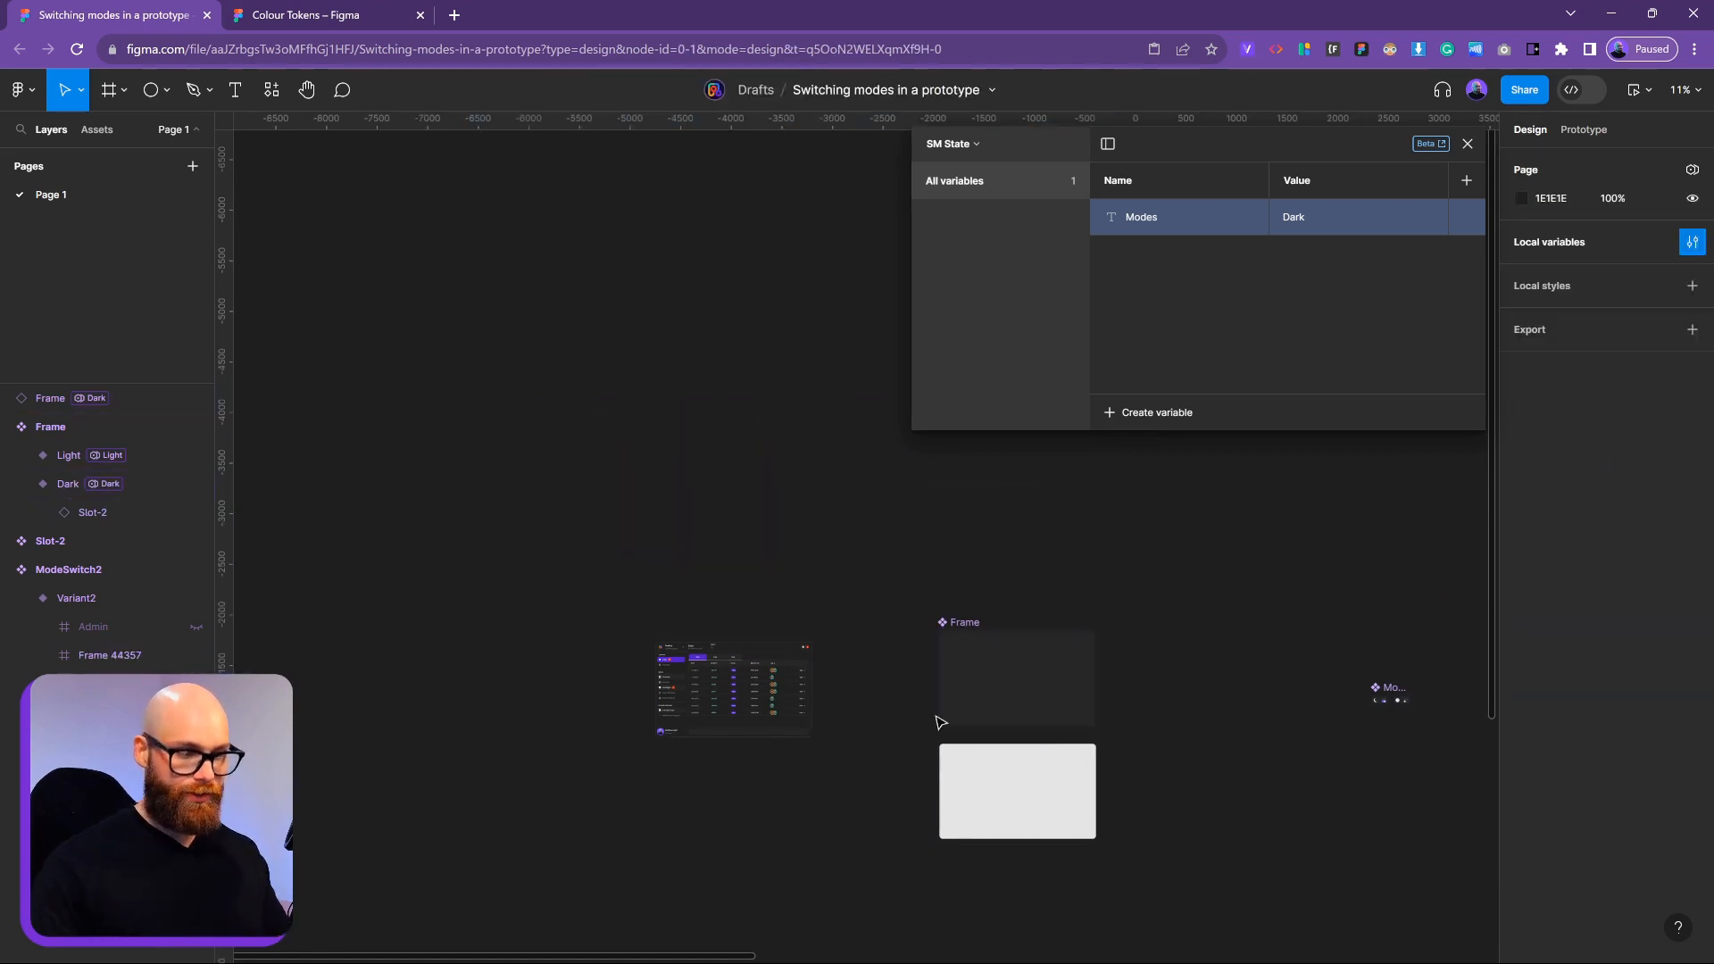
{"action": "left_click", "coordinate": [733, 705]}
{"action": "scroll", "coordinate": [741, 710], "scroll_direction": "up", "scroll_amount": 5}
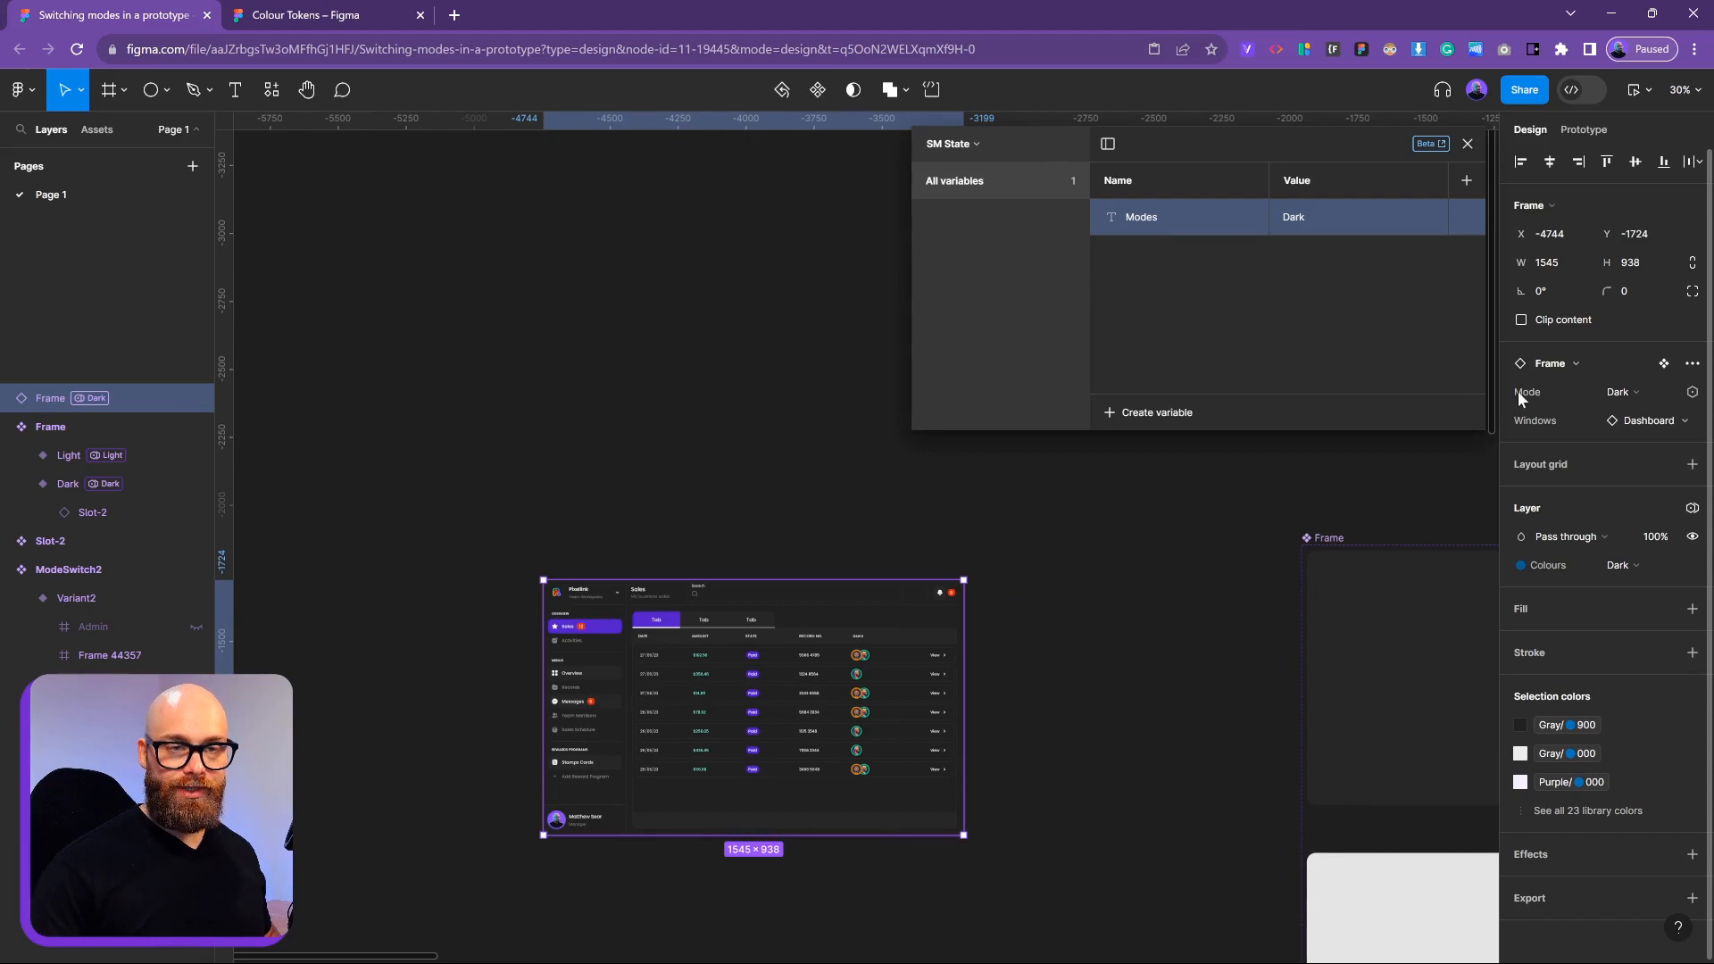
{"action": "left_click", "coordinate": [1693, 394]}
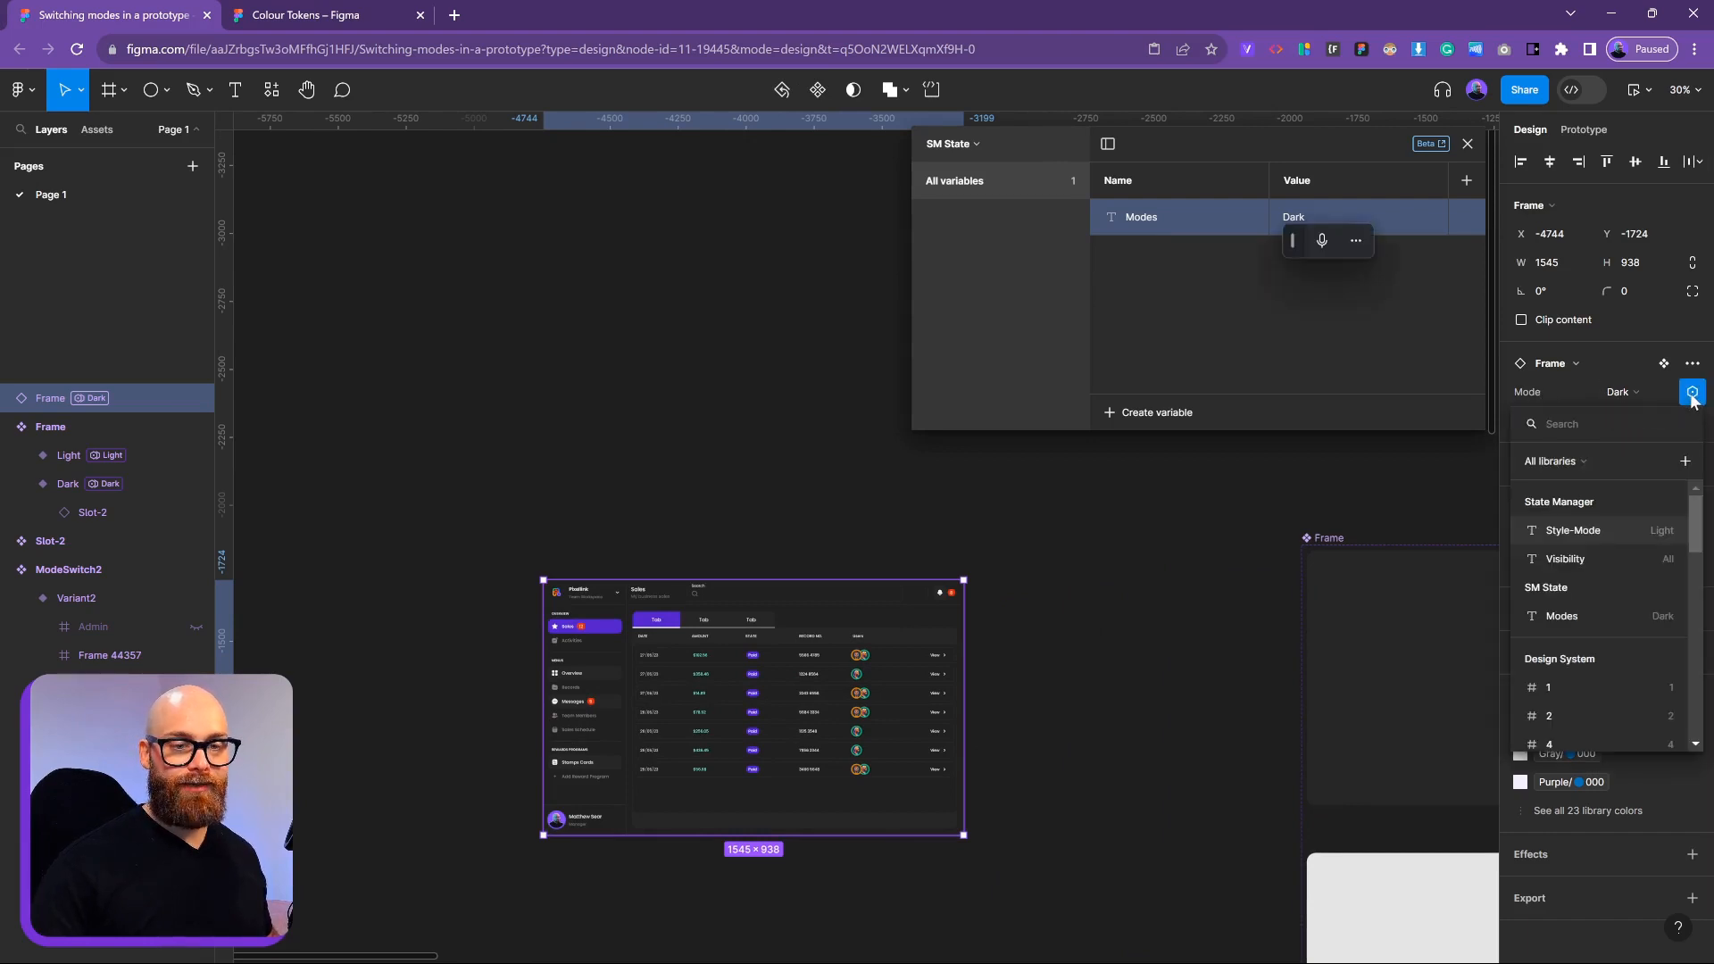
{"action": "left_click", "coordinate": [1558, 622]}
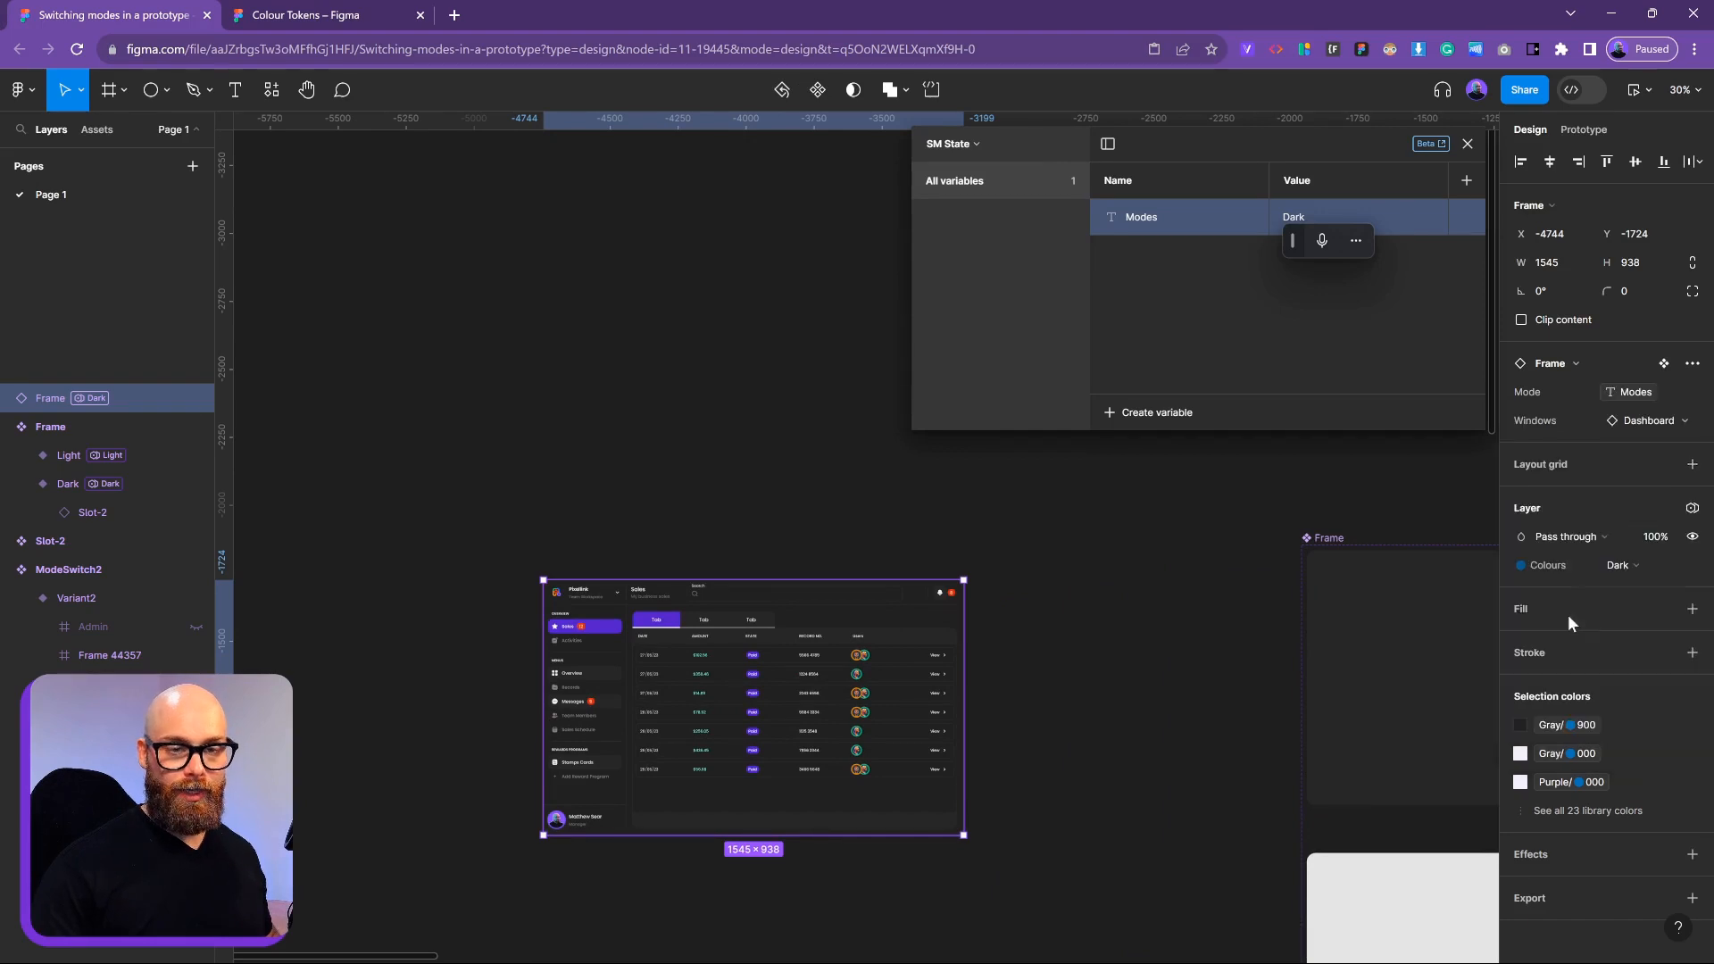
Test the binding by setting Modes to Light, then back to Dark
{"action": "double_click", "coordinate": [1295, 217]}
{"action": "type", "text": "Light"}
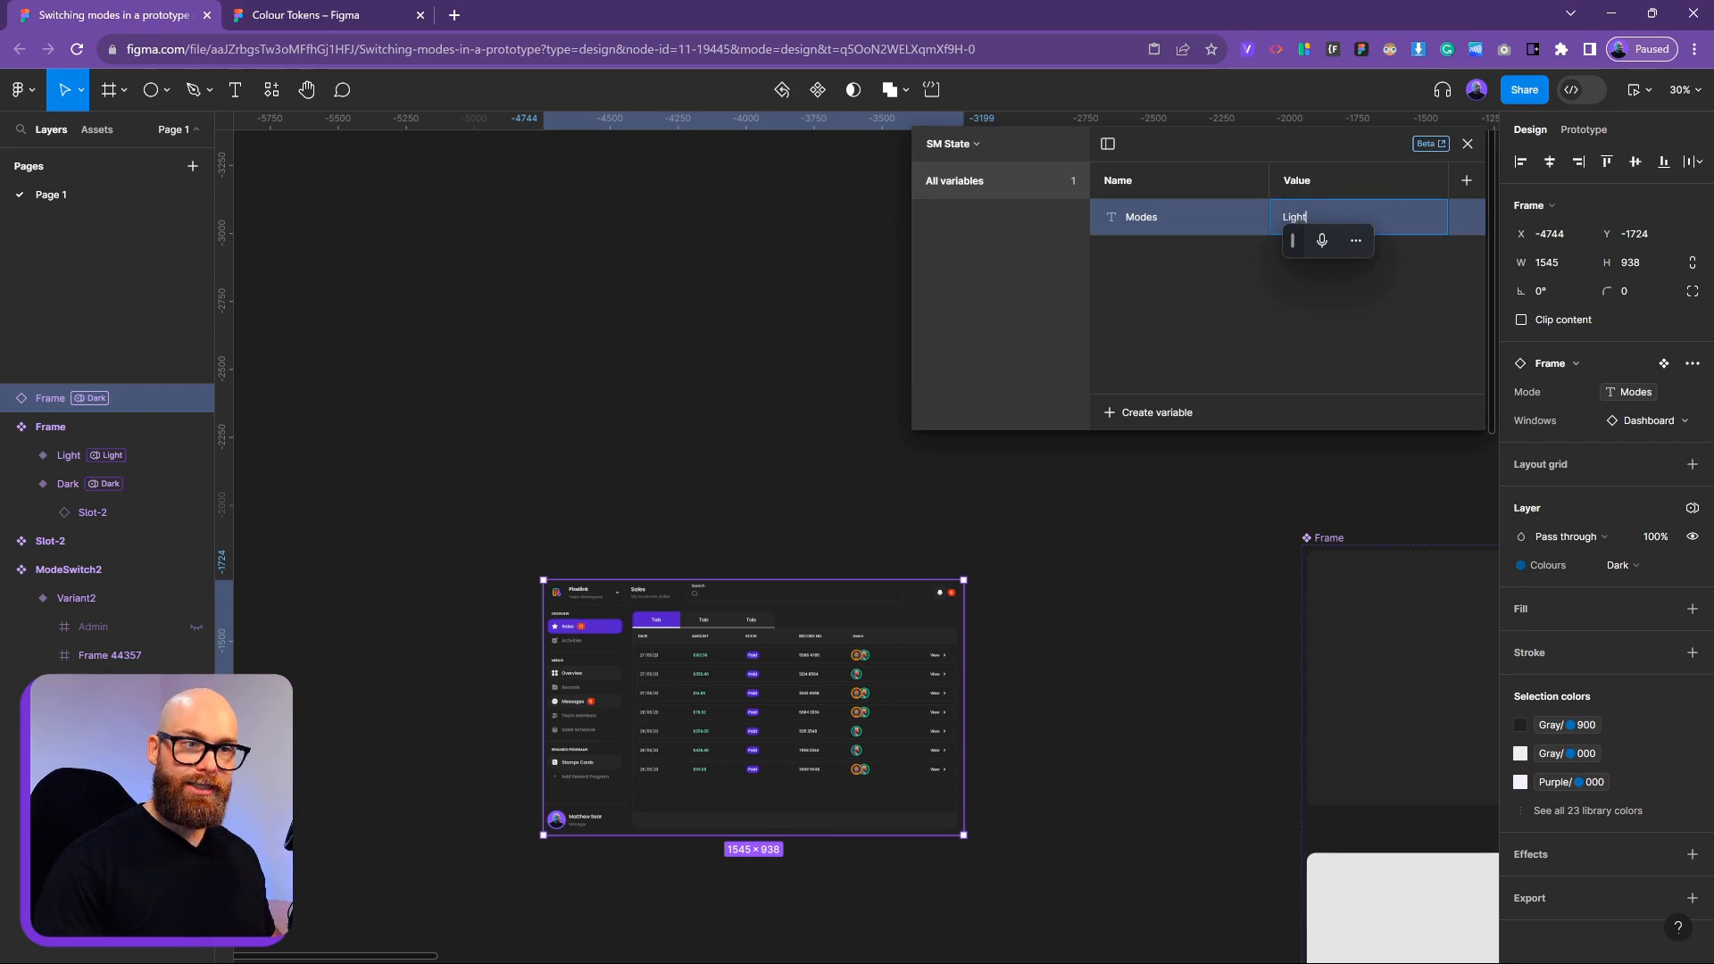
{"action": "key", "text": "Return"}
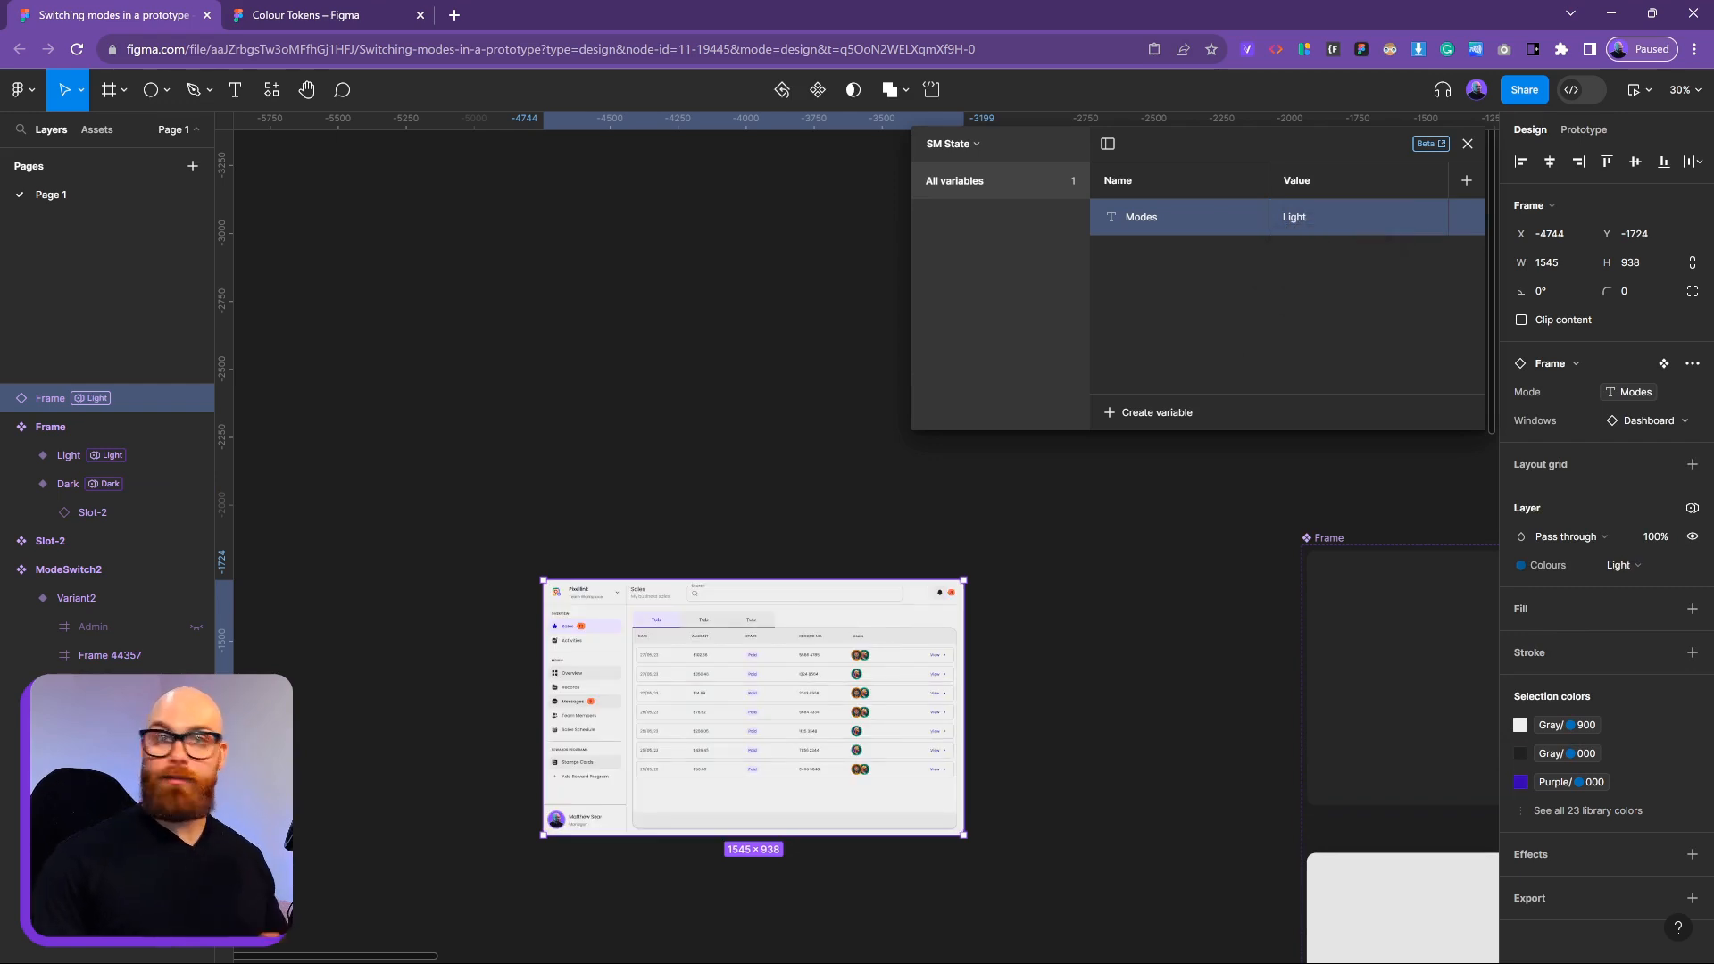
{"action": "left_click", "coordinate": [1294, 217]}
{"action": "type", "text": "Dark"}
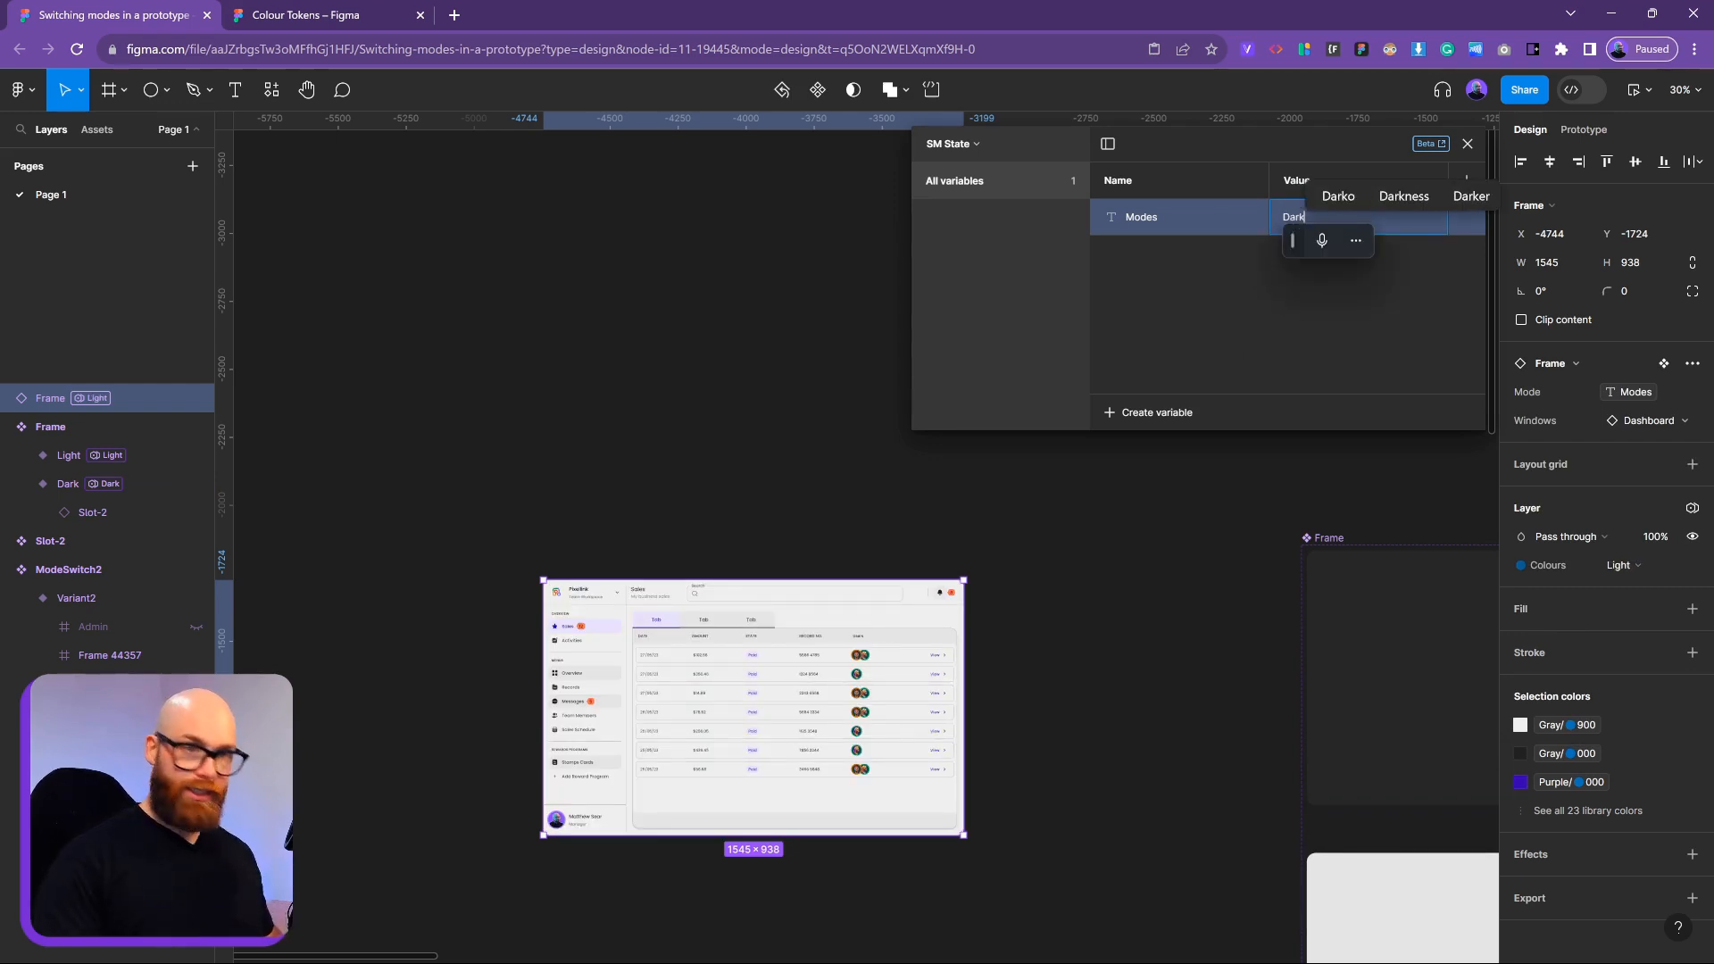
{"action": "key", "text": "Return"}
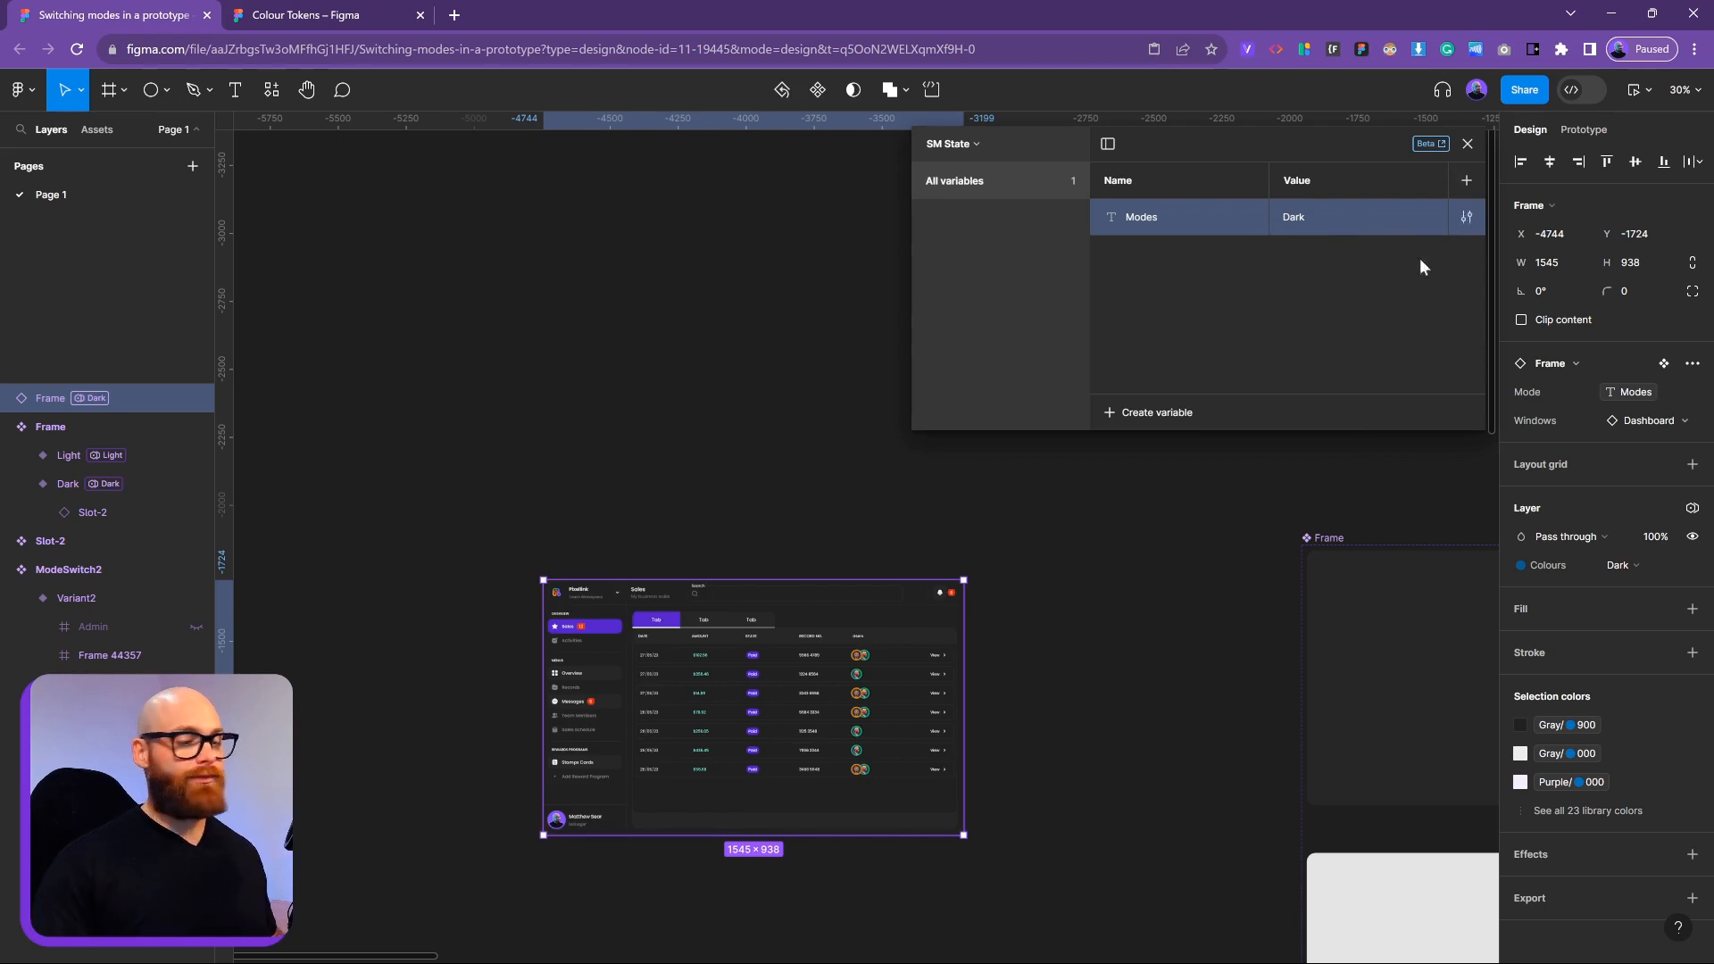
{"action": "left_click", "coordinate": [784, 482]}
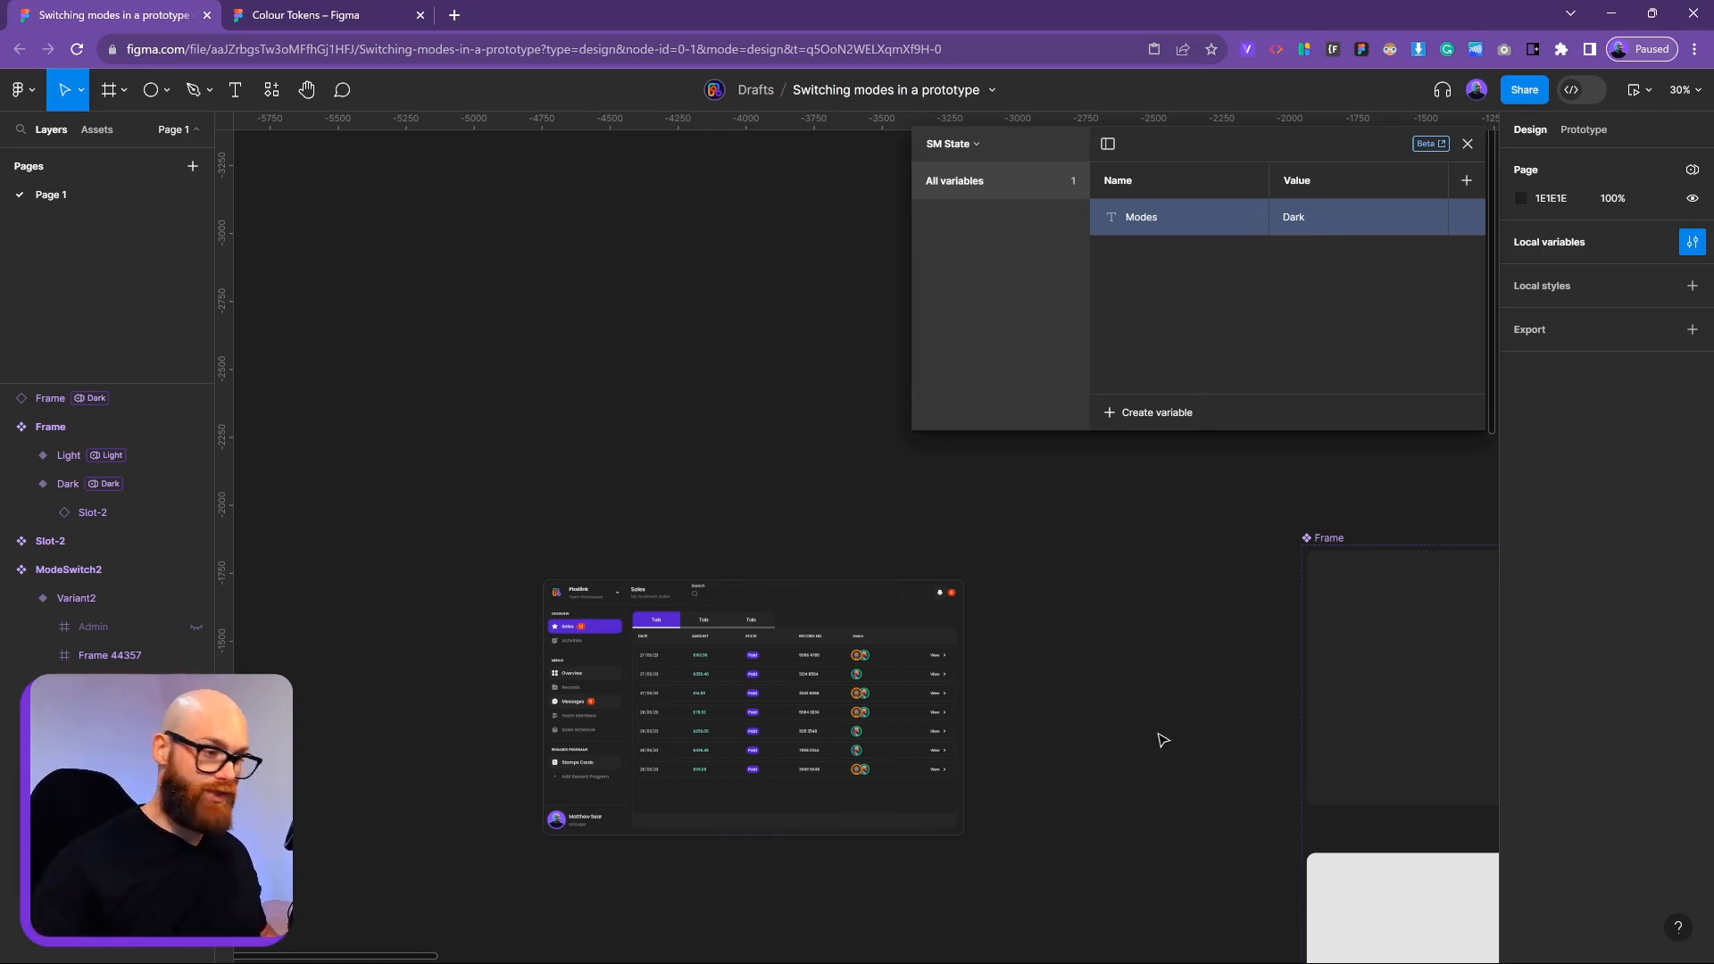
Move the ModeSwitch2 toggle component set next to the dashboard
{"action": "scroll", "coordinate": [1175, 745], "scroll_direction": "down", "scroll_amount": 5}
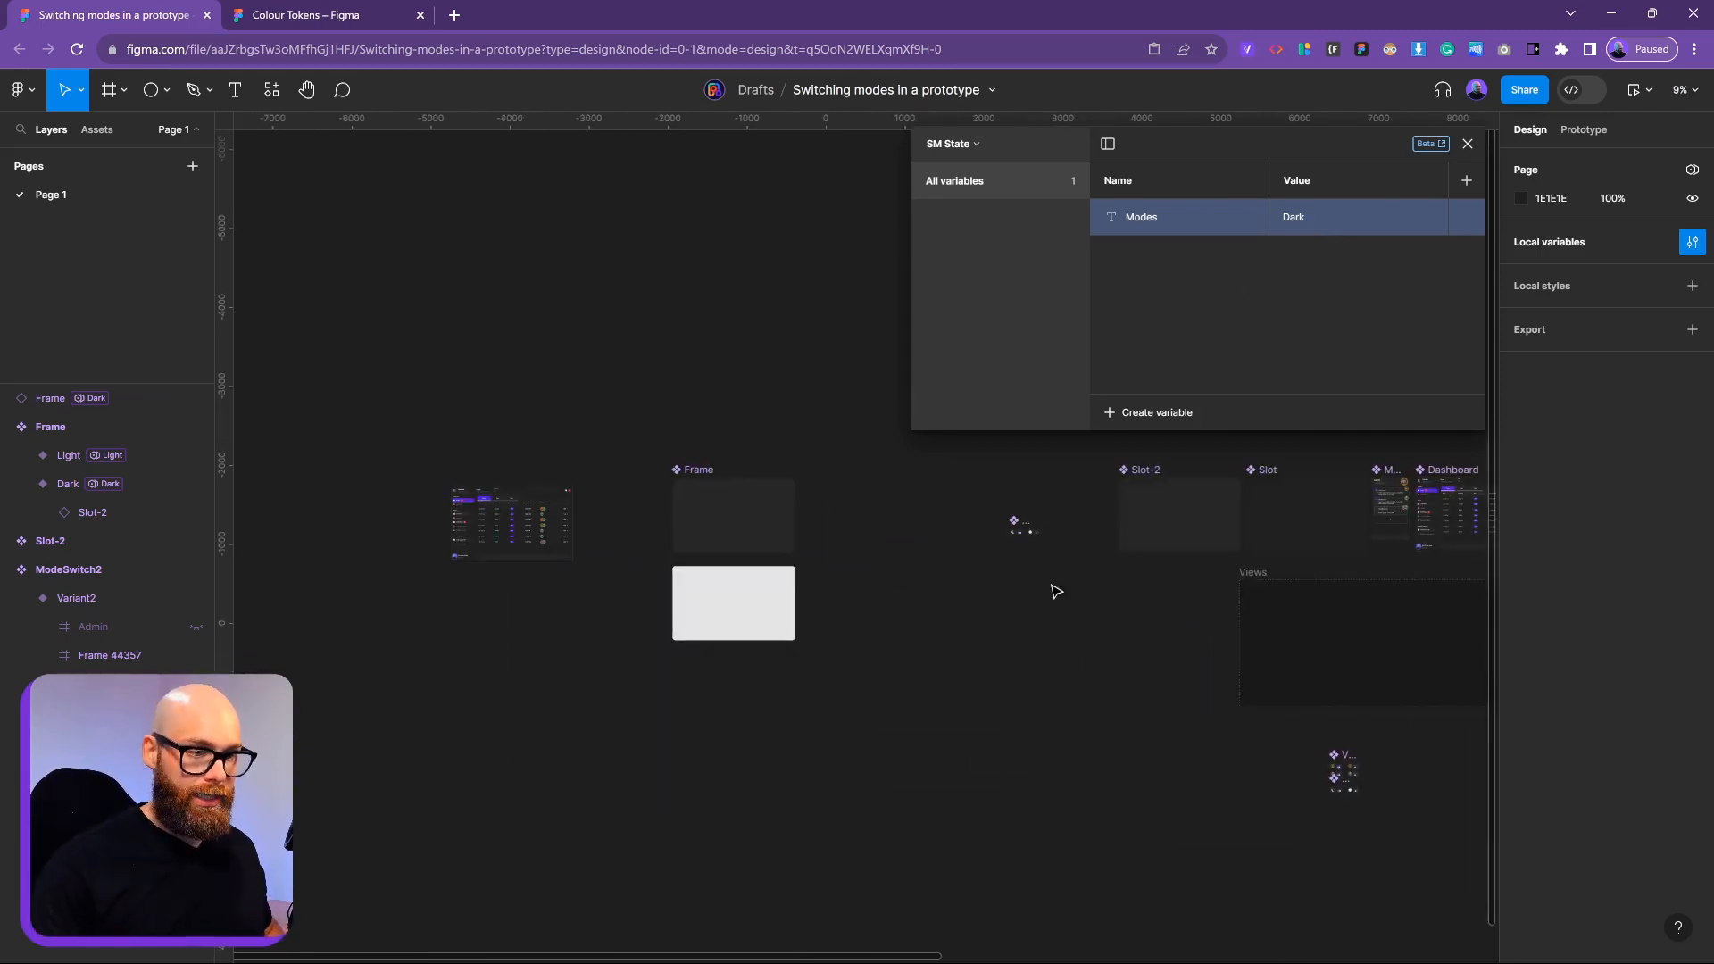
{"action": "left_click_drag", "start_coordinate": [1030, 579], "coordinate": [1107, 601]}
{"action": "scroll", "coordinate": [1086, 549], "scroll_direction": "up", "scroll_amount": 5}
{"action": "scroll", "coordinate": [1138, 630], "scroll_direction": "down", "scroll_amount": 5}
{"action": "left_click_drag", "start_coordinate": [1277, 811], "coordinate": [1148, 765]}
{"action": "left_click_drag", "start_coordinate": [1004, 554], "coordinate": [641, 411]}
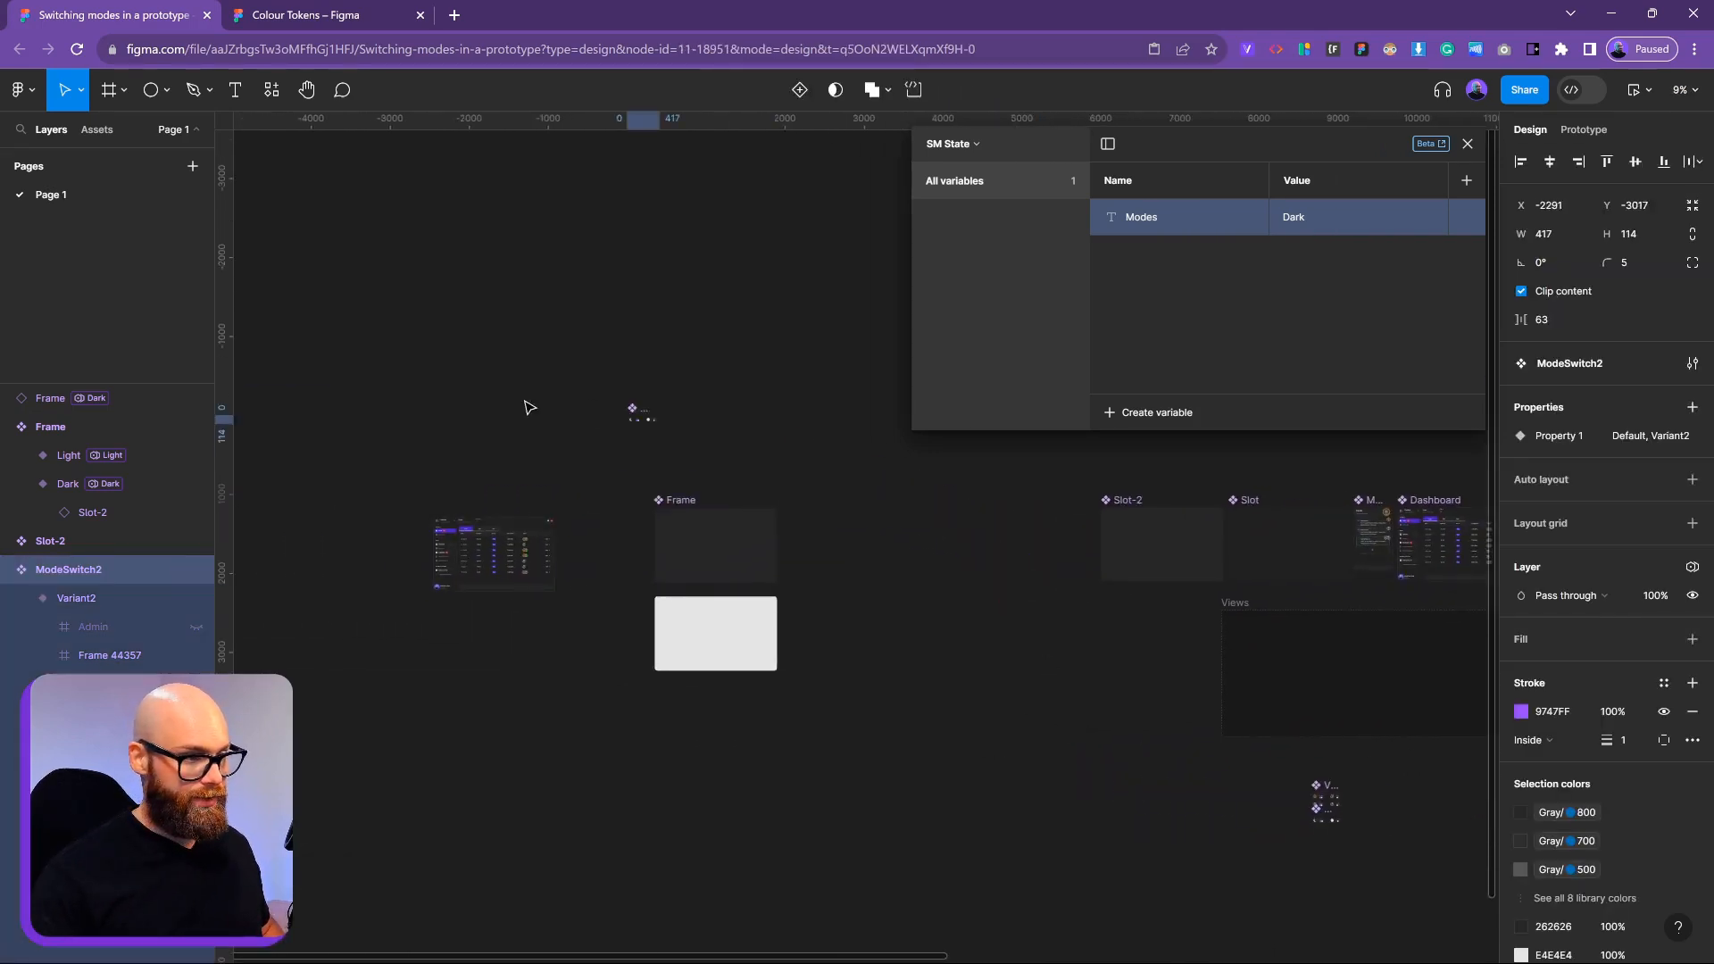
{"action": "left_click_drag", "start_coordinate": [529, 408], "coordinate": [367, 532]}
Select ModeSwitch2's dark Default variant and show its prototype interactions
{"action": "scroll", "coordinate": [368, 532], "scroll_direction": "up", "scroll_amount": 10}
{"action": "scroll", "coordinate": [730, 591], "scroll_direction": "left", "scroll_amount": 2}
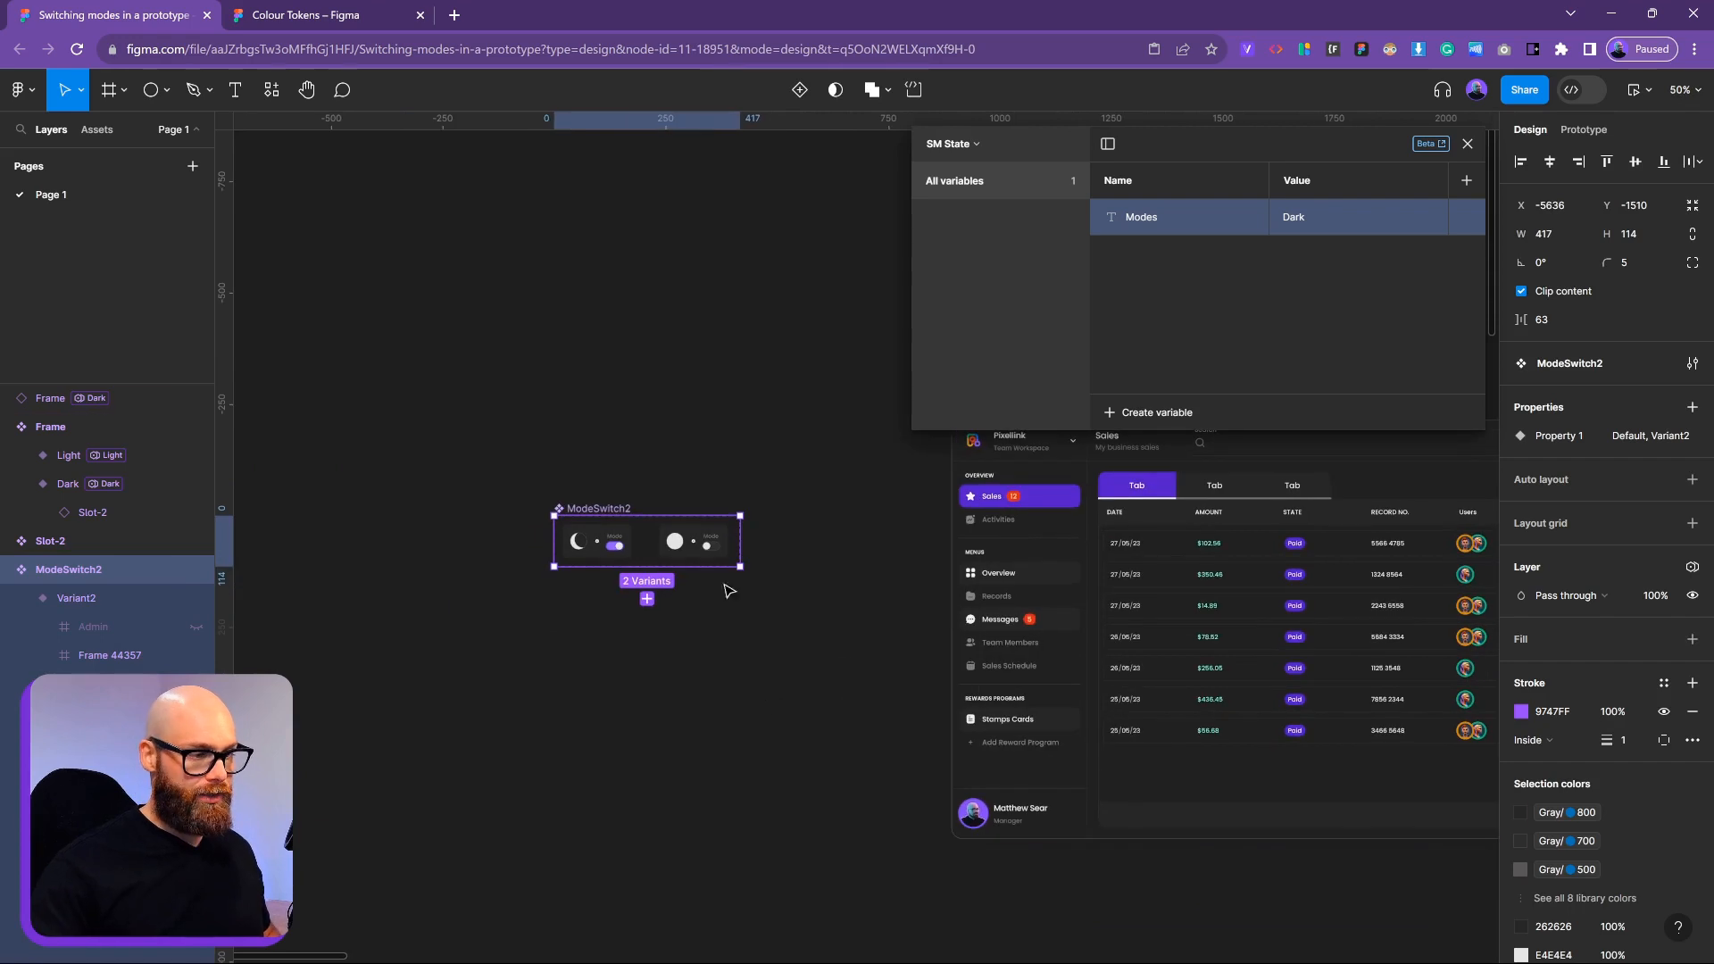
{"action": "scroll", "coordinate": [689, 542], "scroll_direction": "up", "scroll_amount": 3}
{"action": "left_click", "coordinate": [539, 547]}
{"action": "left_click", "coordinate": [714, 540]}
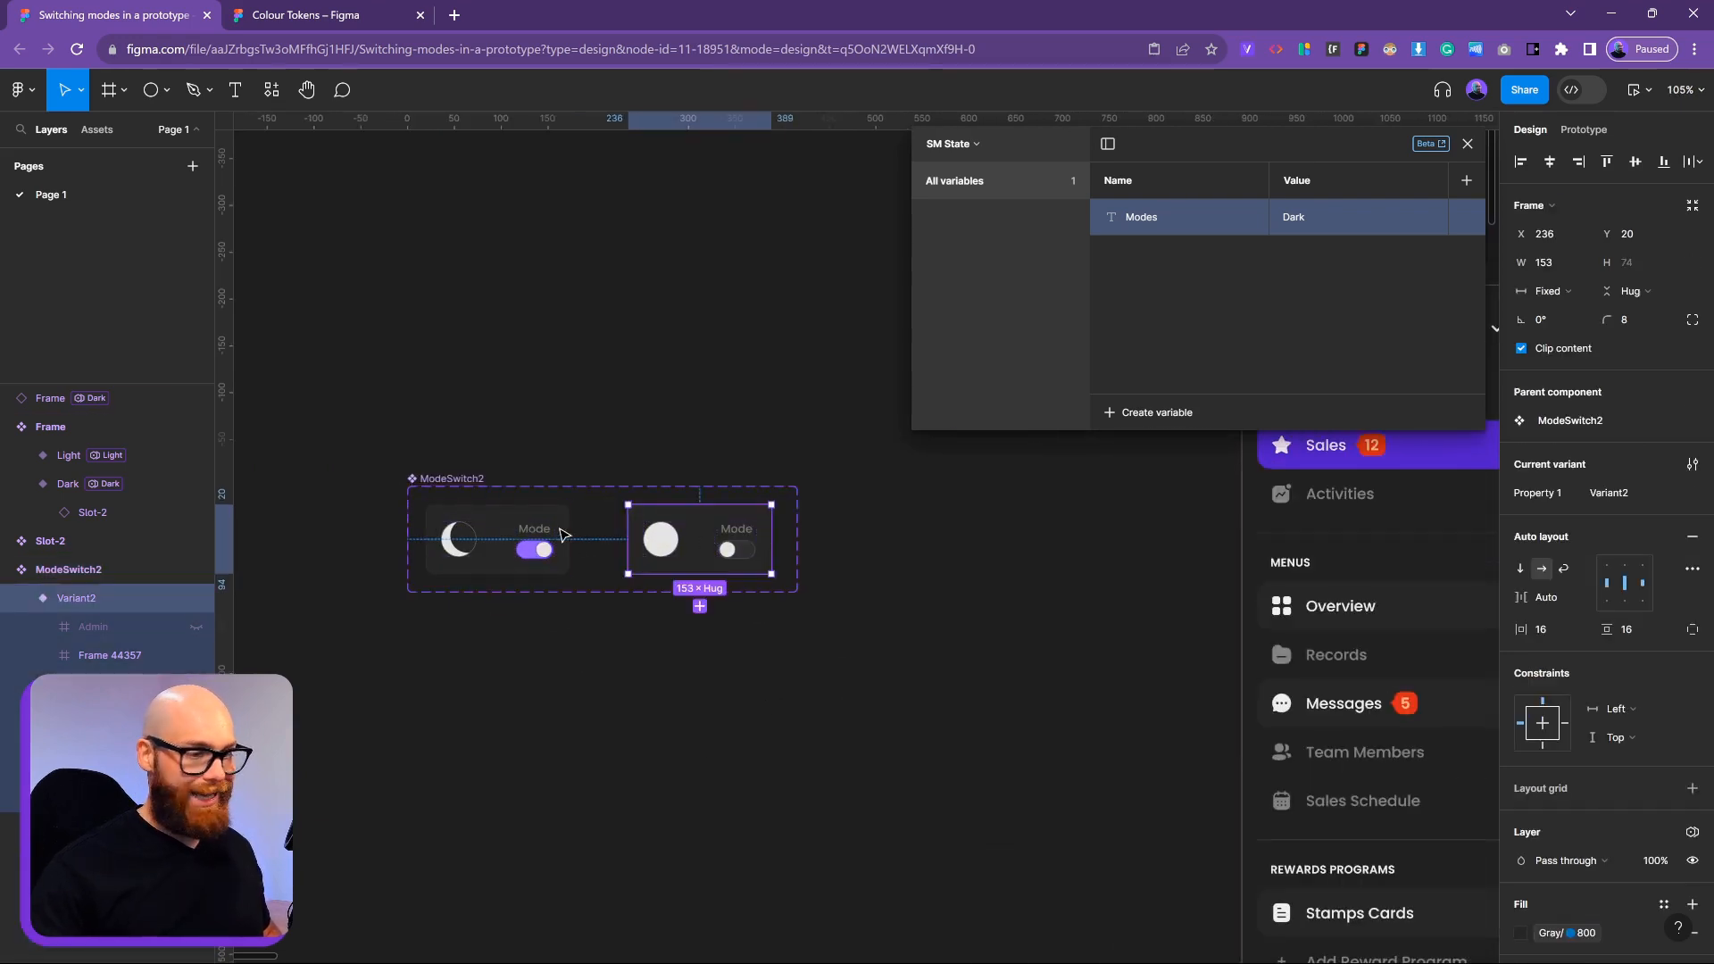
{"action": "left_click", "coordinate": [455, 476]}
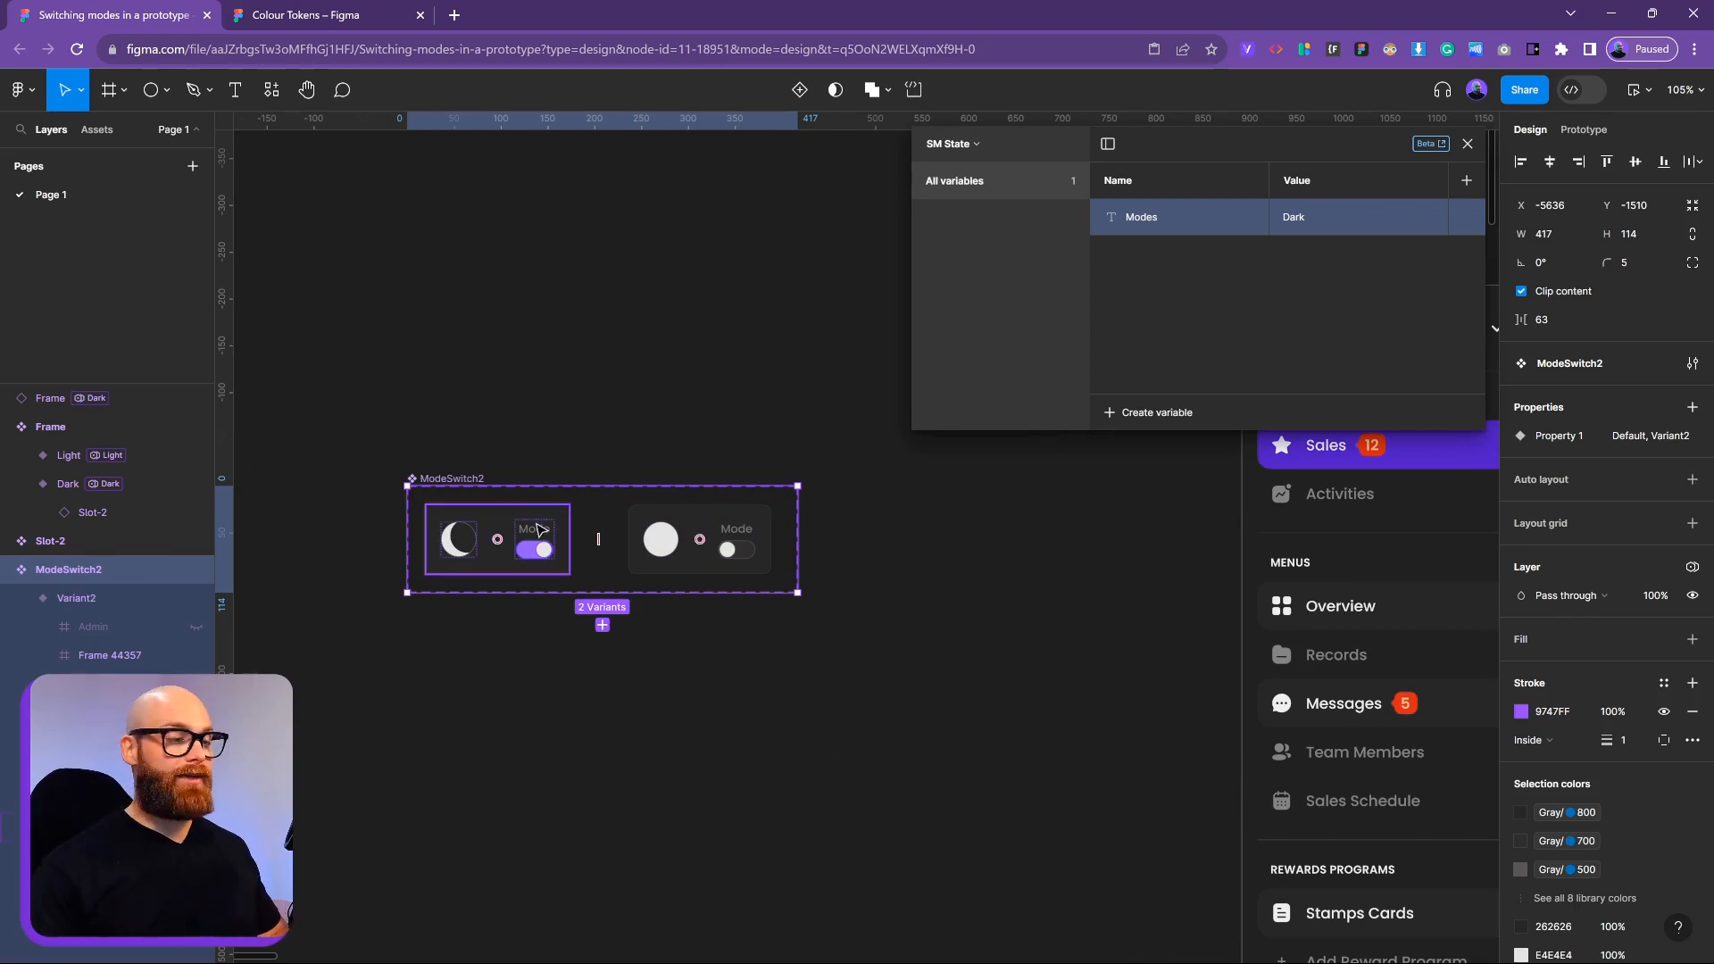
{"action": "left_click", "coordinate": [535, 533]}
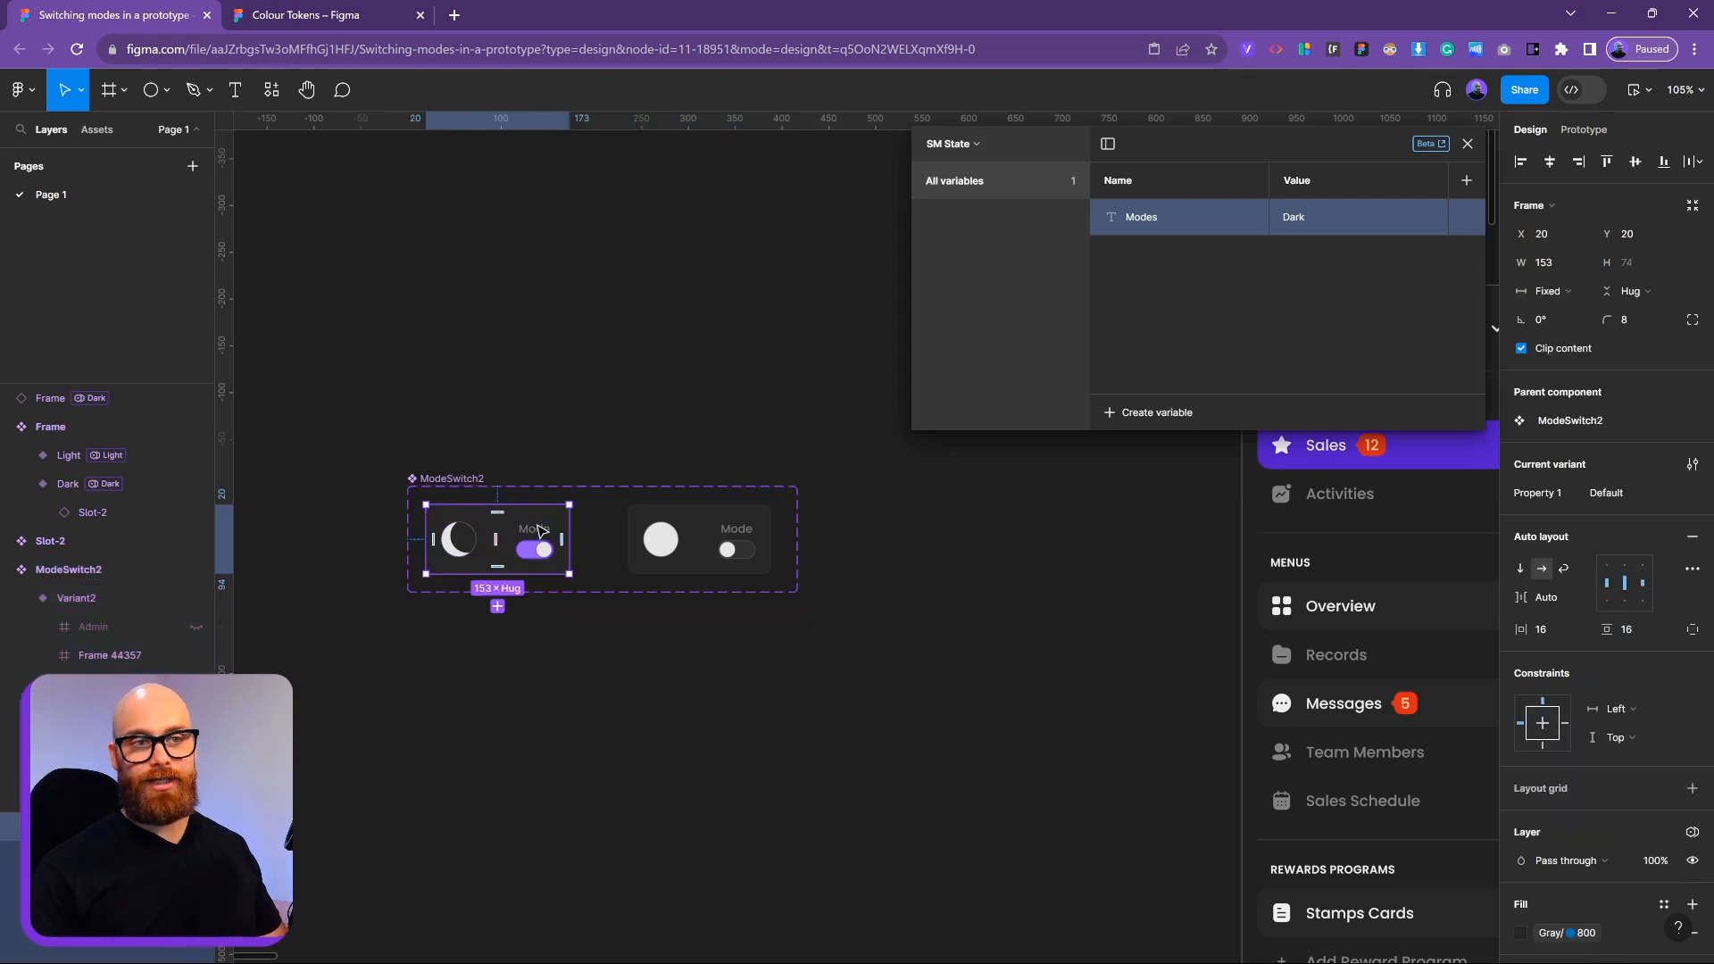
{"action": "left_click", "coordinate": [1585, 130]}
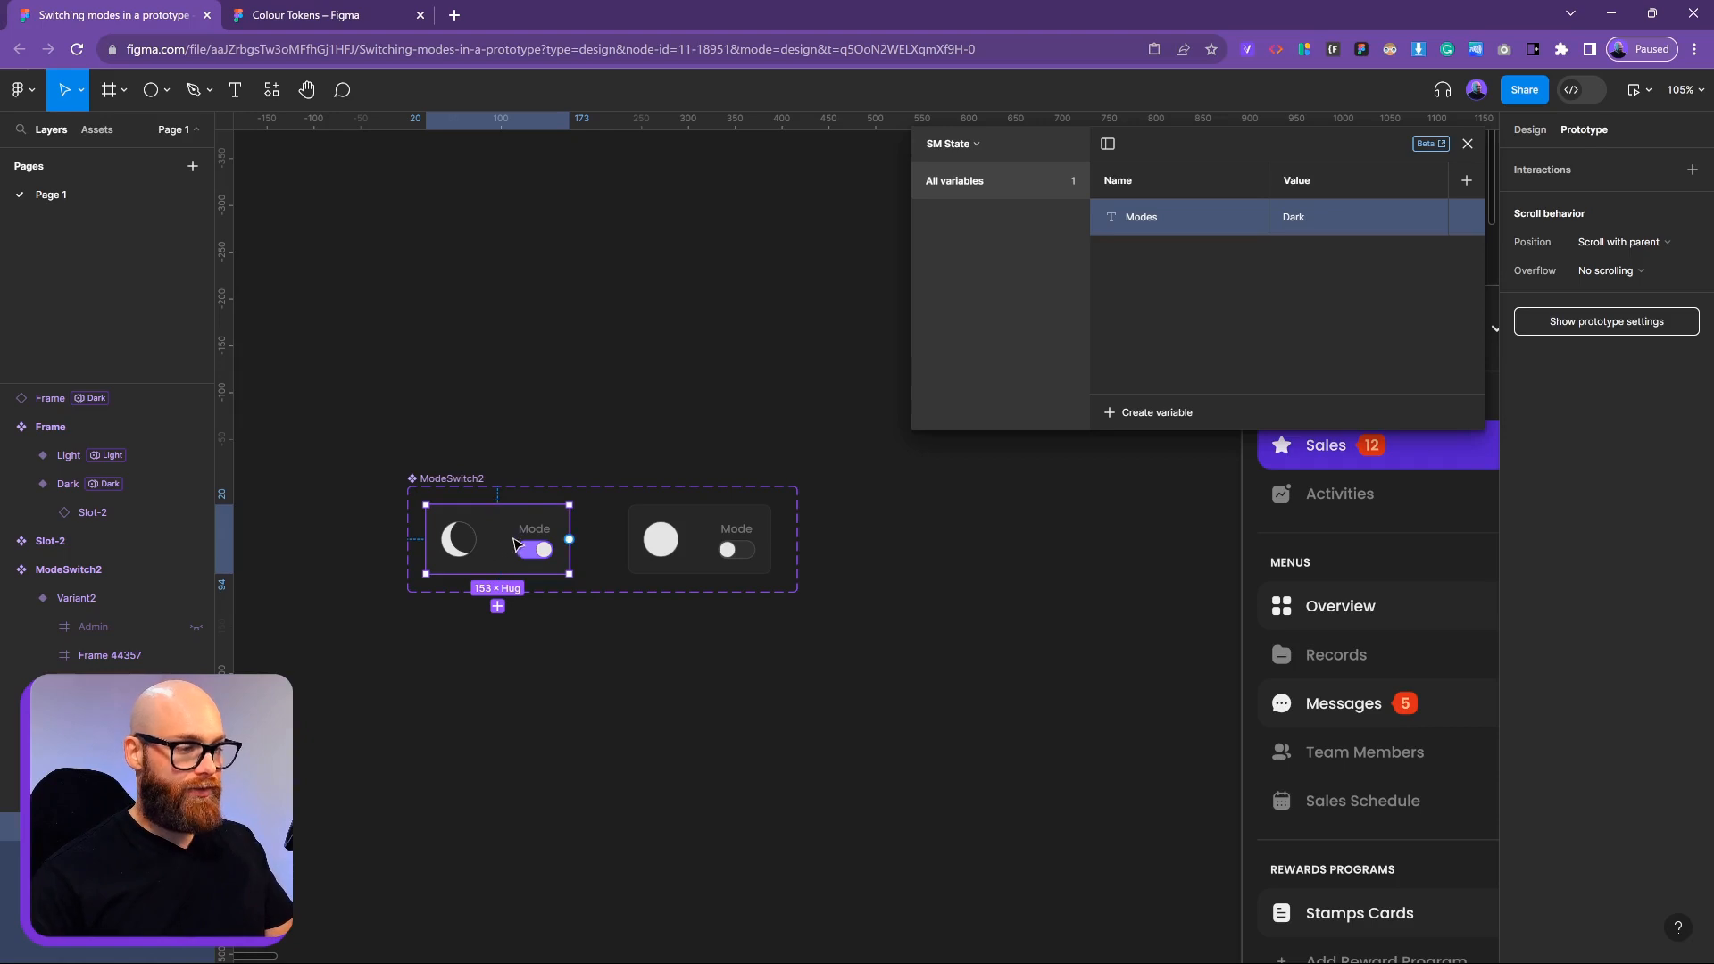
Link the dark variant to Variant2 with an On click Change to interaction, adding a Set variable action
{"action": "left_click_drag", "start_coordinate": [570, 540], "coordinate": [644, 536]}
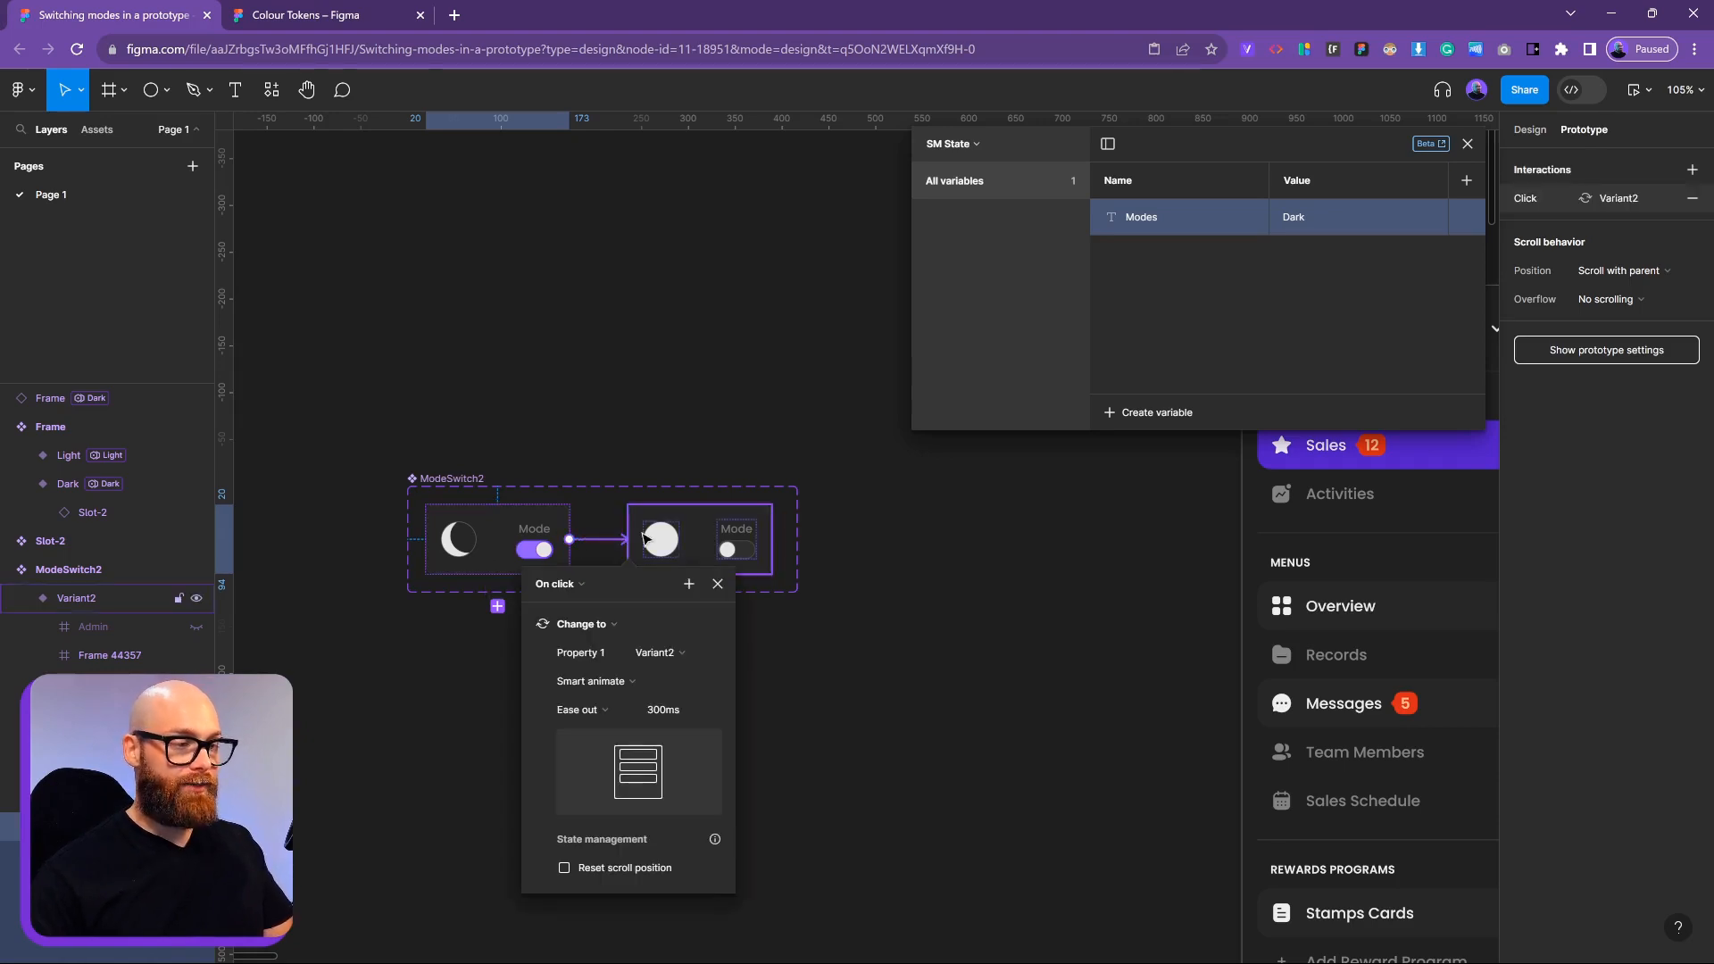
{"action": "left_click", "coordinate": [528, 625]}
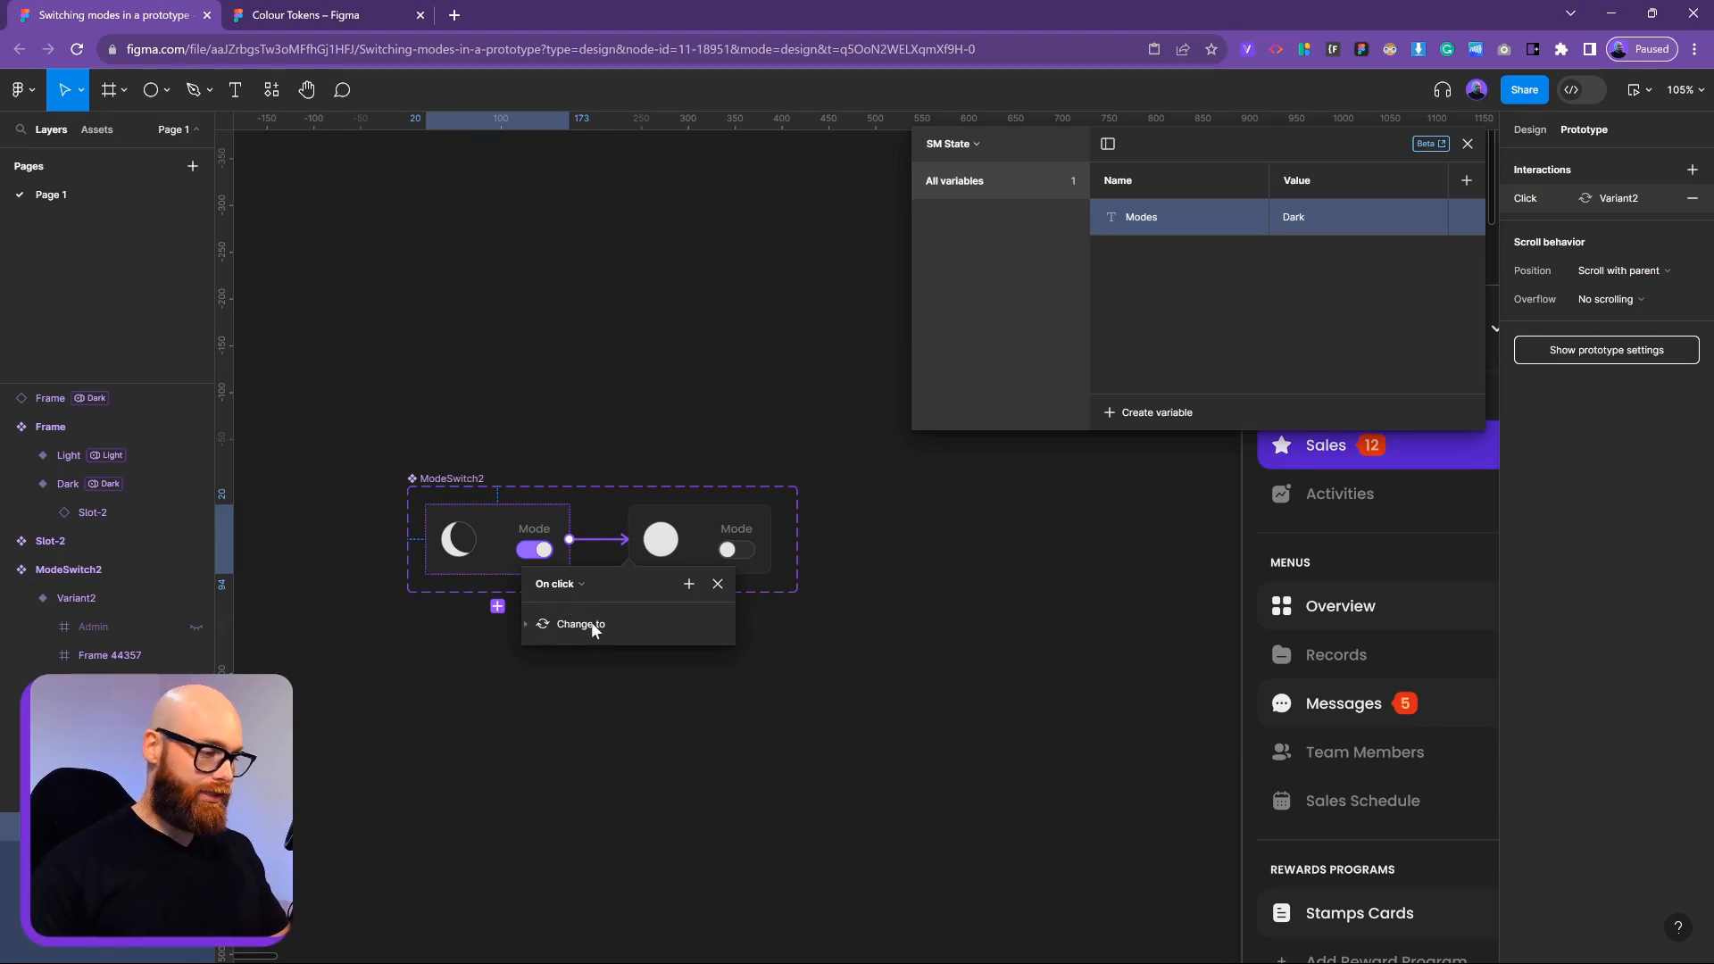
{"action": "left_click", "coordinate": [688, 589]}
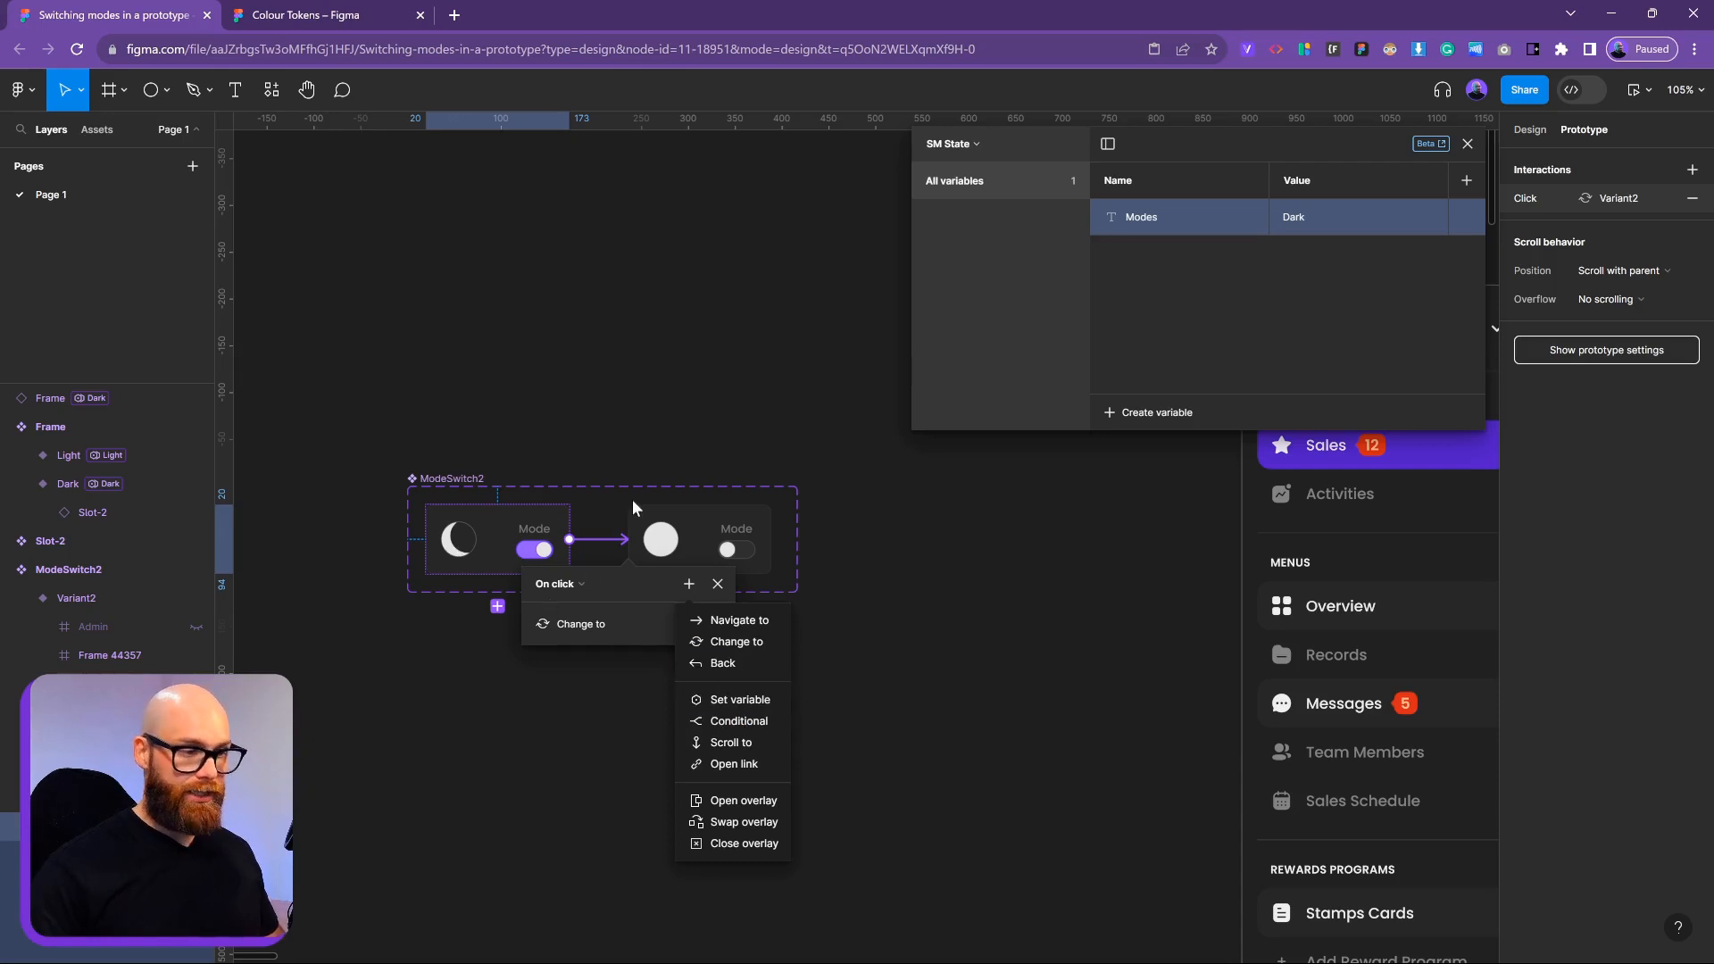
{"action": "left_click", "coordinate": [740, 700]}
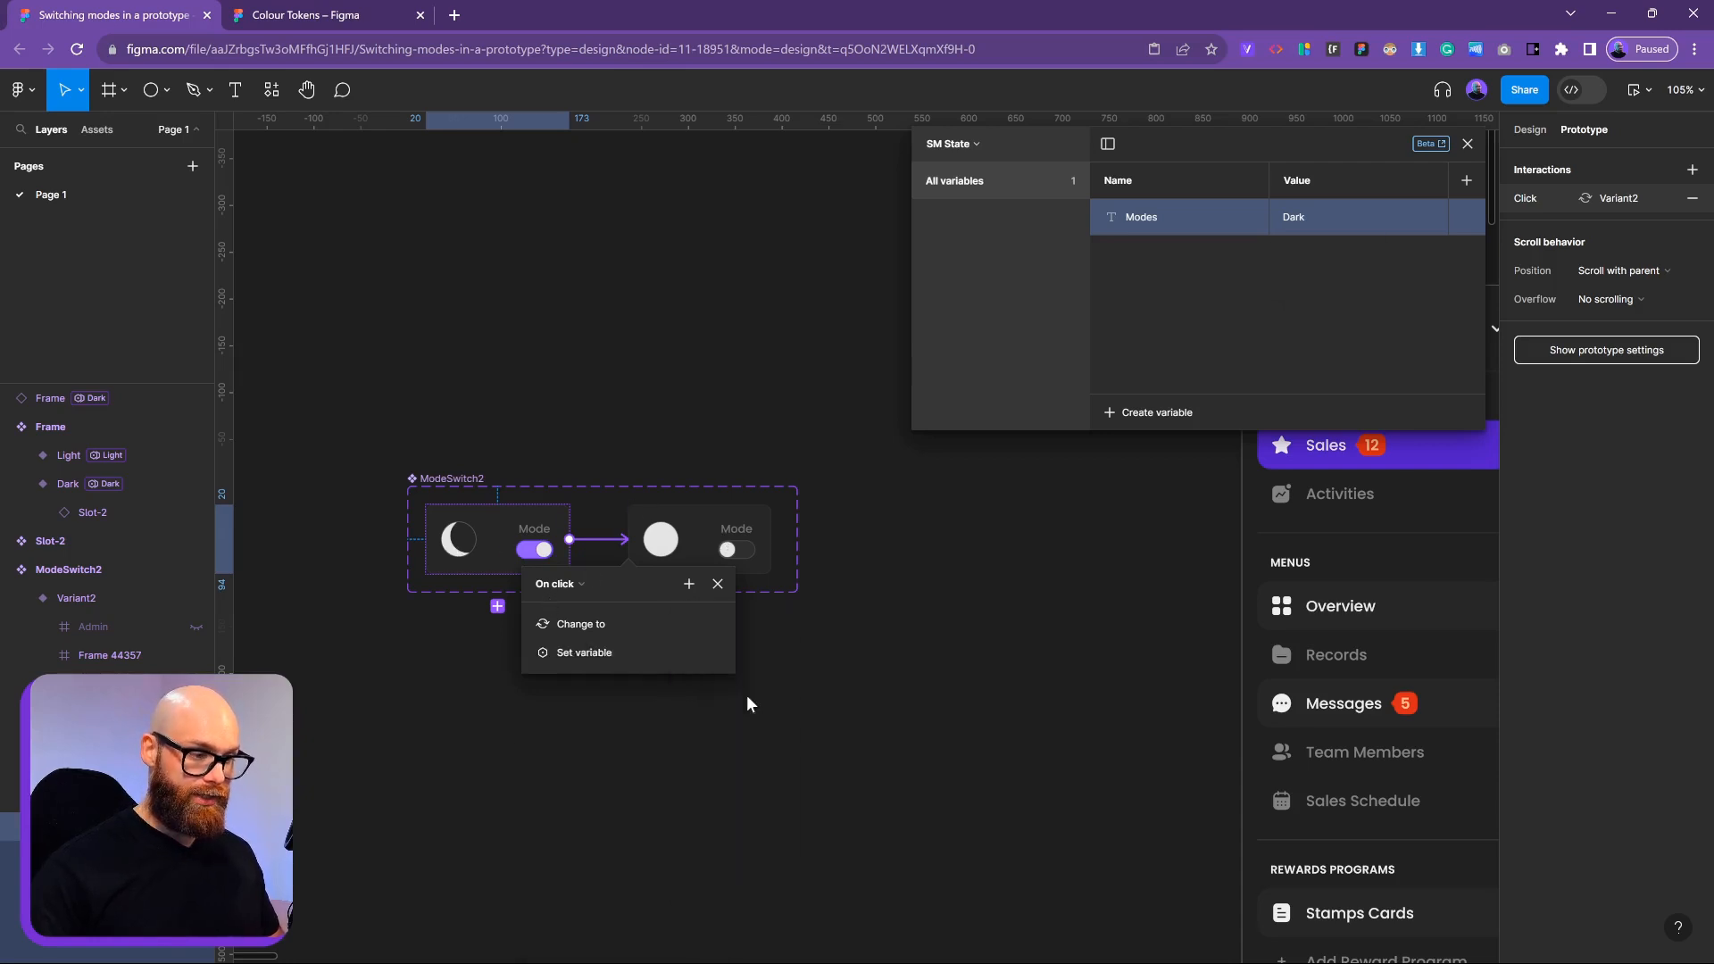
Make the Set variable action set Modes to 'Light'
{"action": "scroll", "coordinate": [625, 830], "scroll_direction": "down", "scroll_amount": 1}
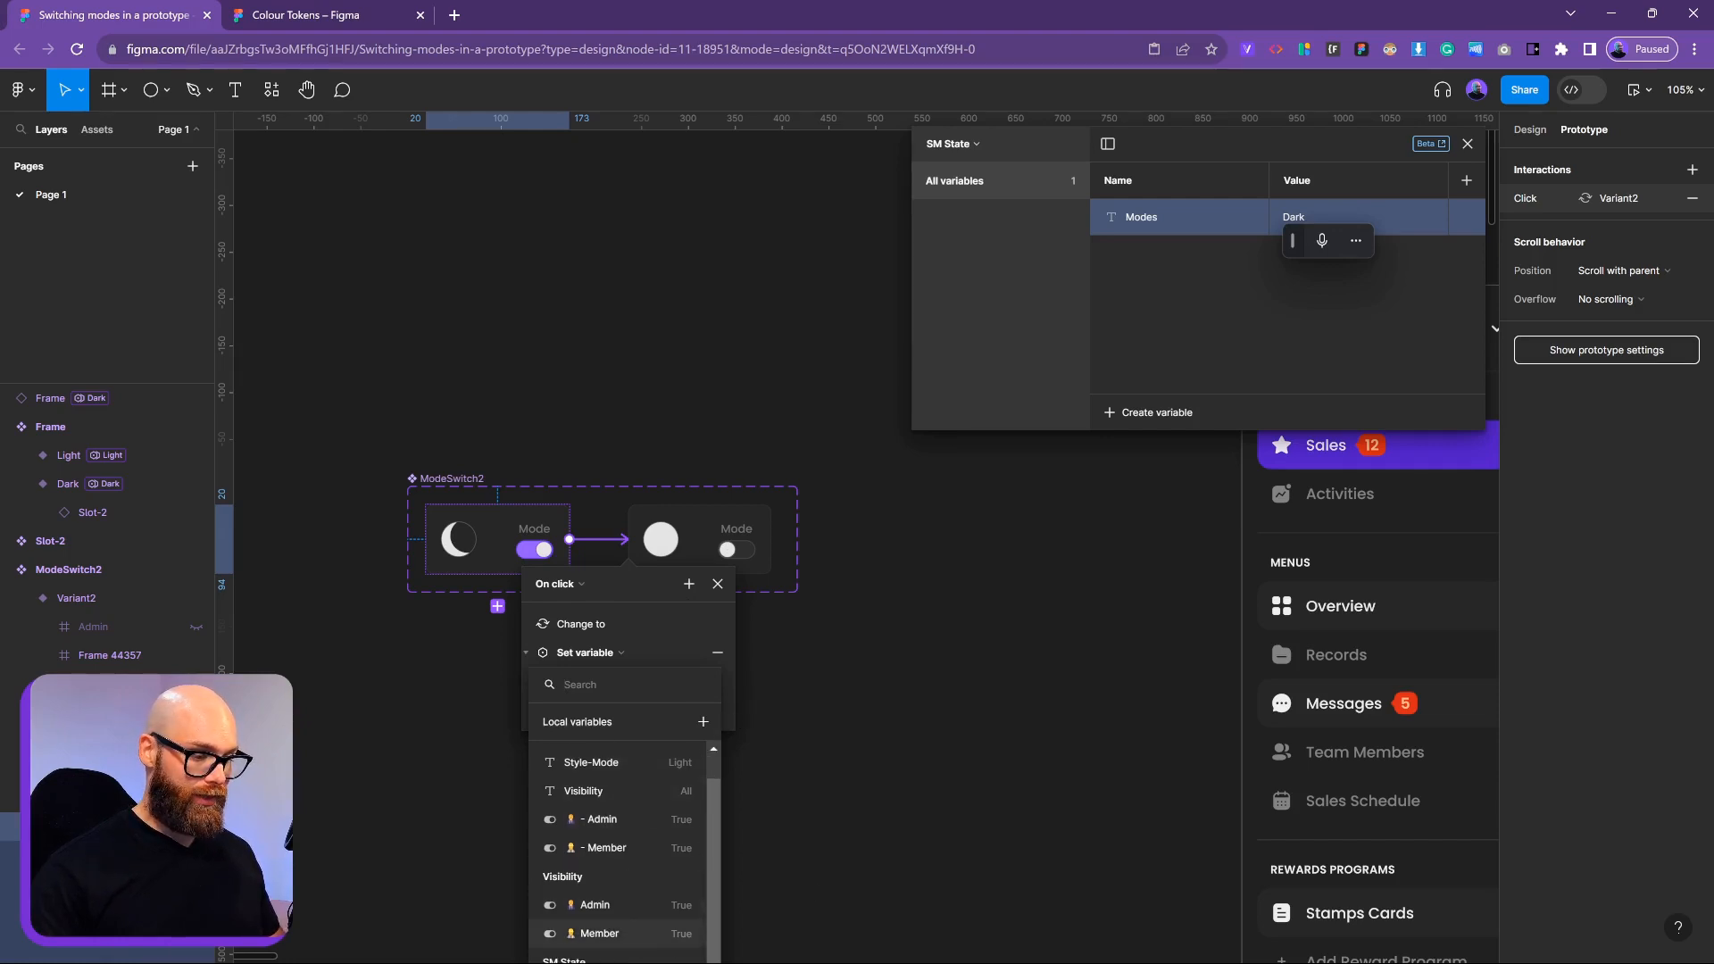
{"action": "left_click", "coordinate": [785, 722]}
{"action": "scroll", "coordinate": [782, 719], "scroll_direction": "down", "scroll_amount": 5}
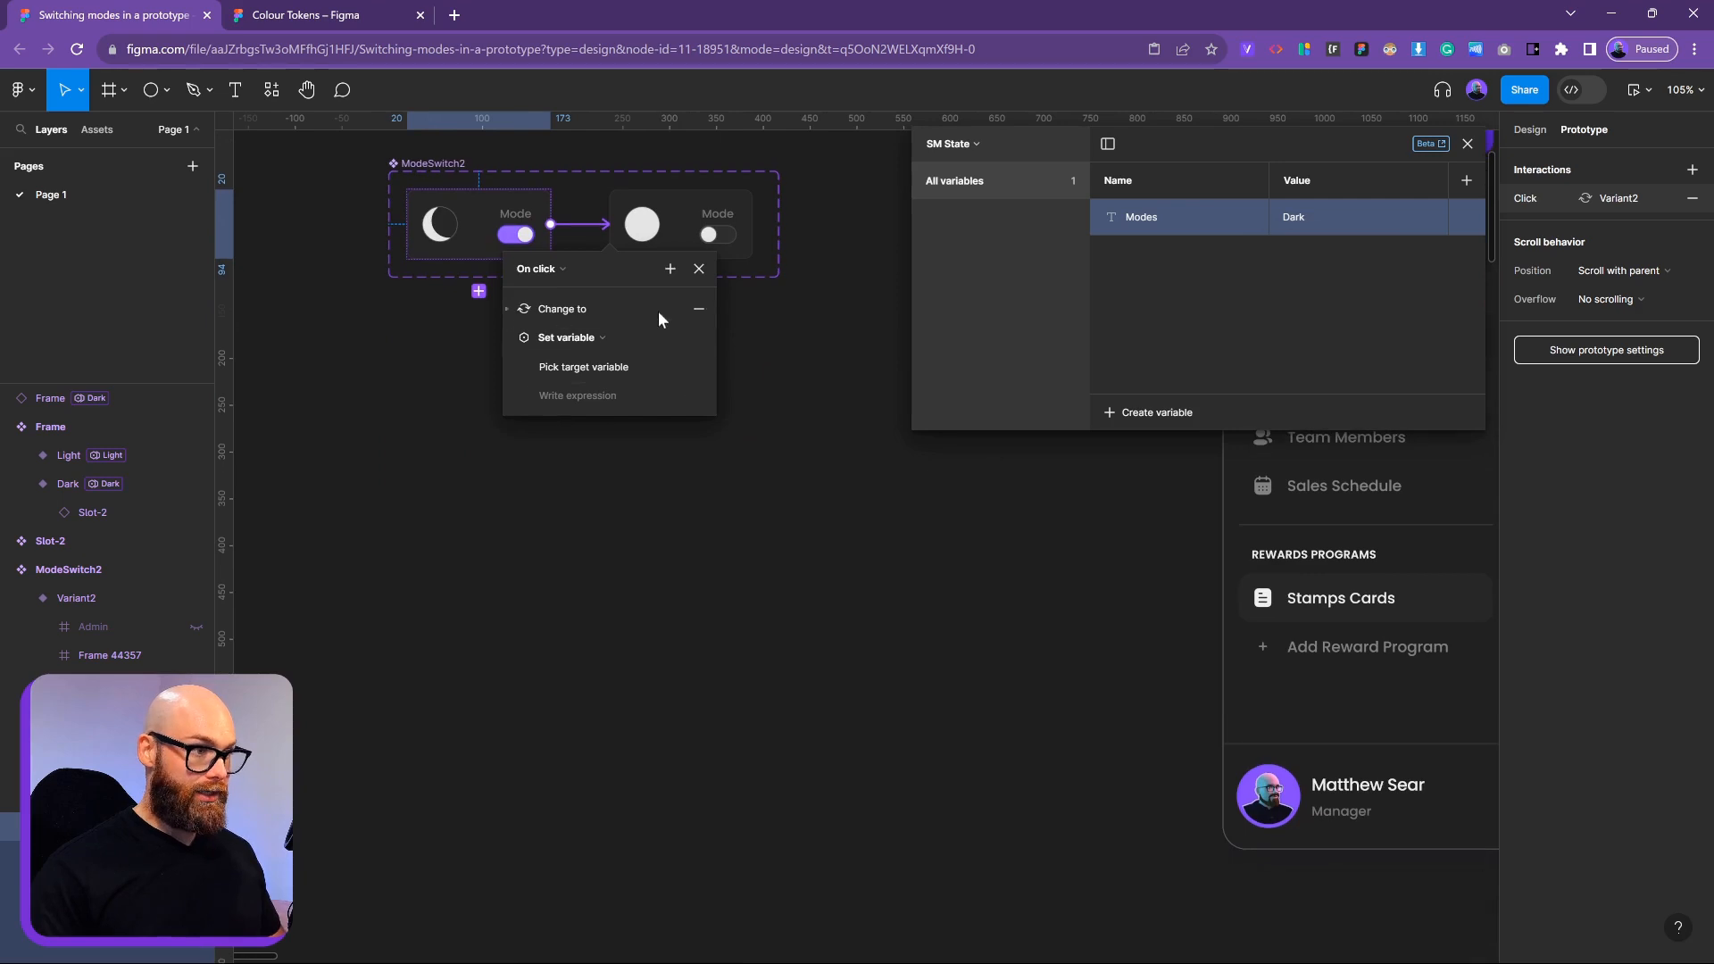
{"action": "left_click", "coordinate": [582, 339]}
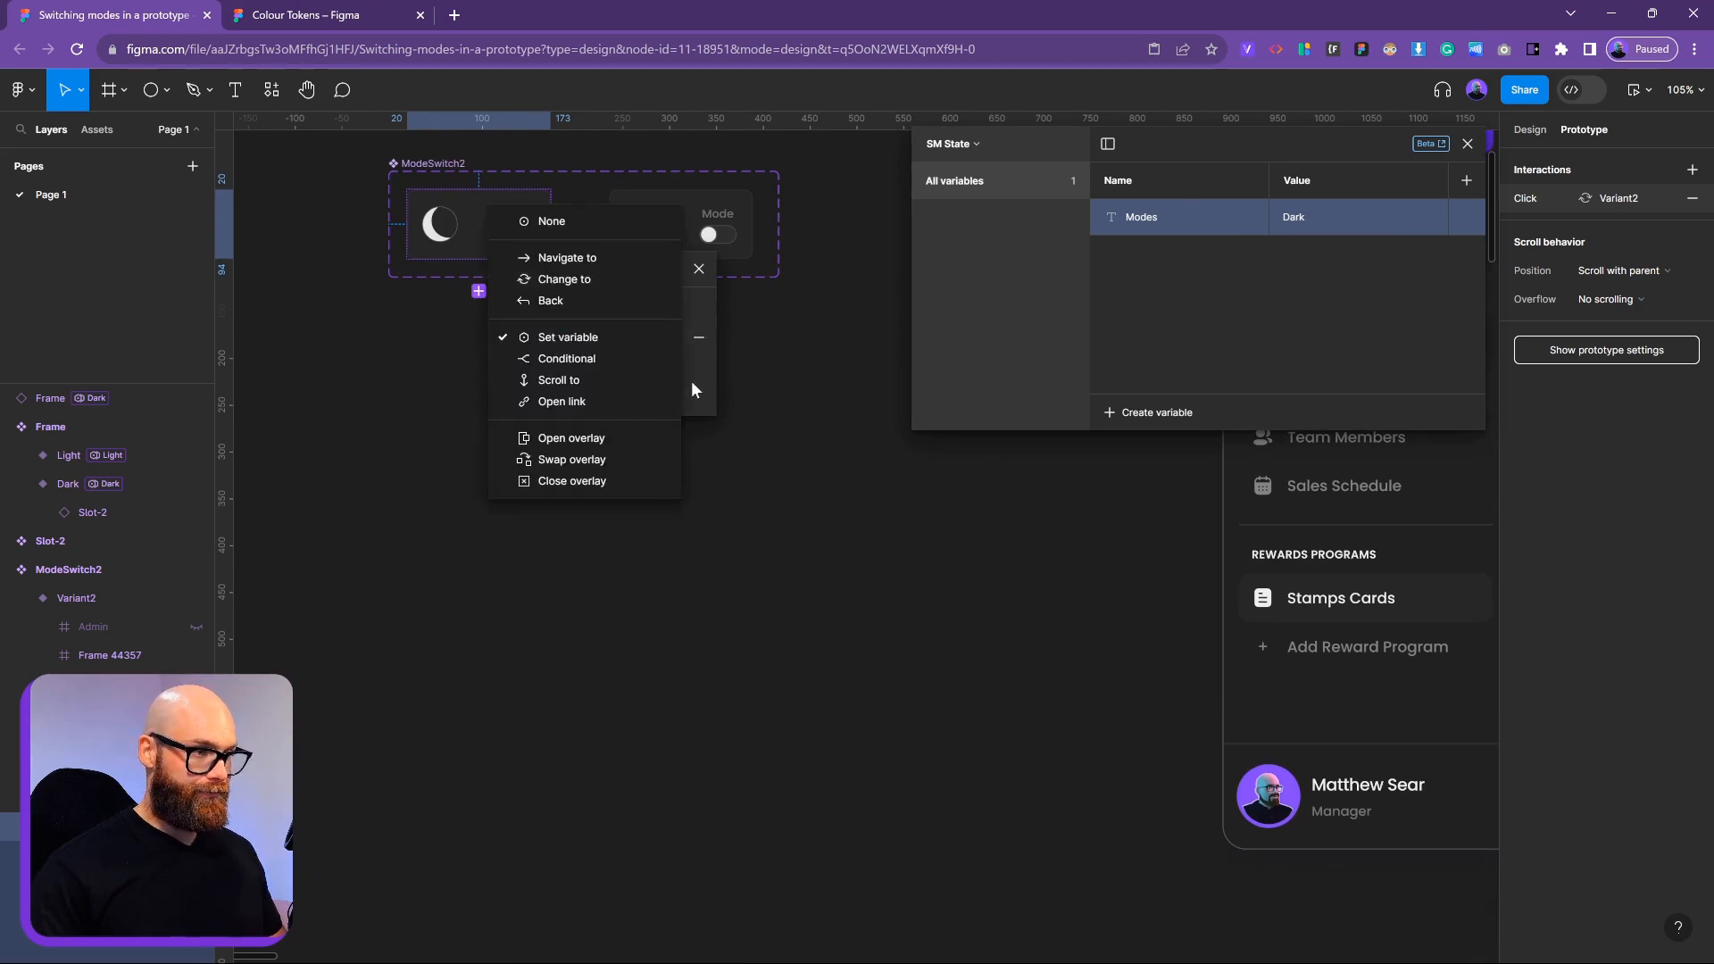
{"action": "left_click", "coordinate": [691, 381]}
{"action": "left_click", "coordinate": [584, 366]}
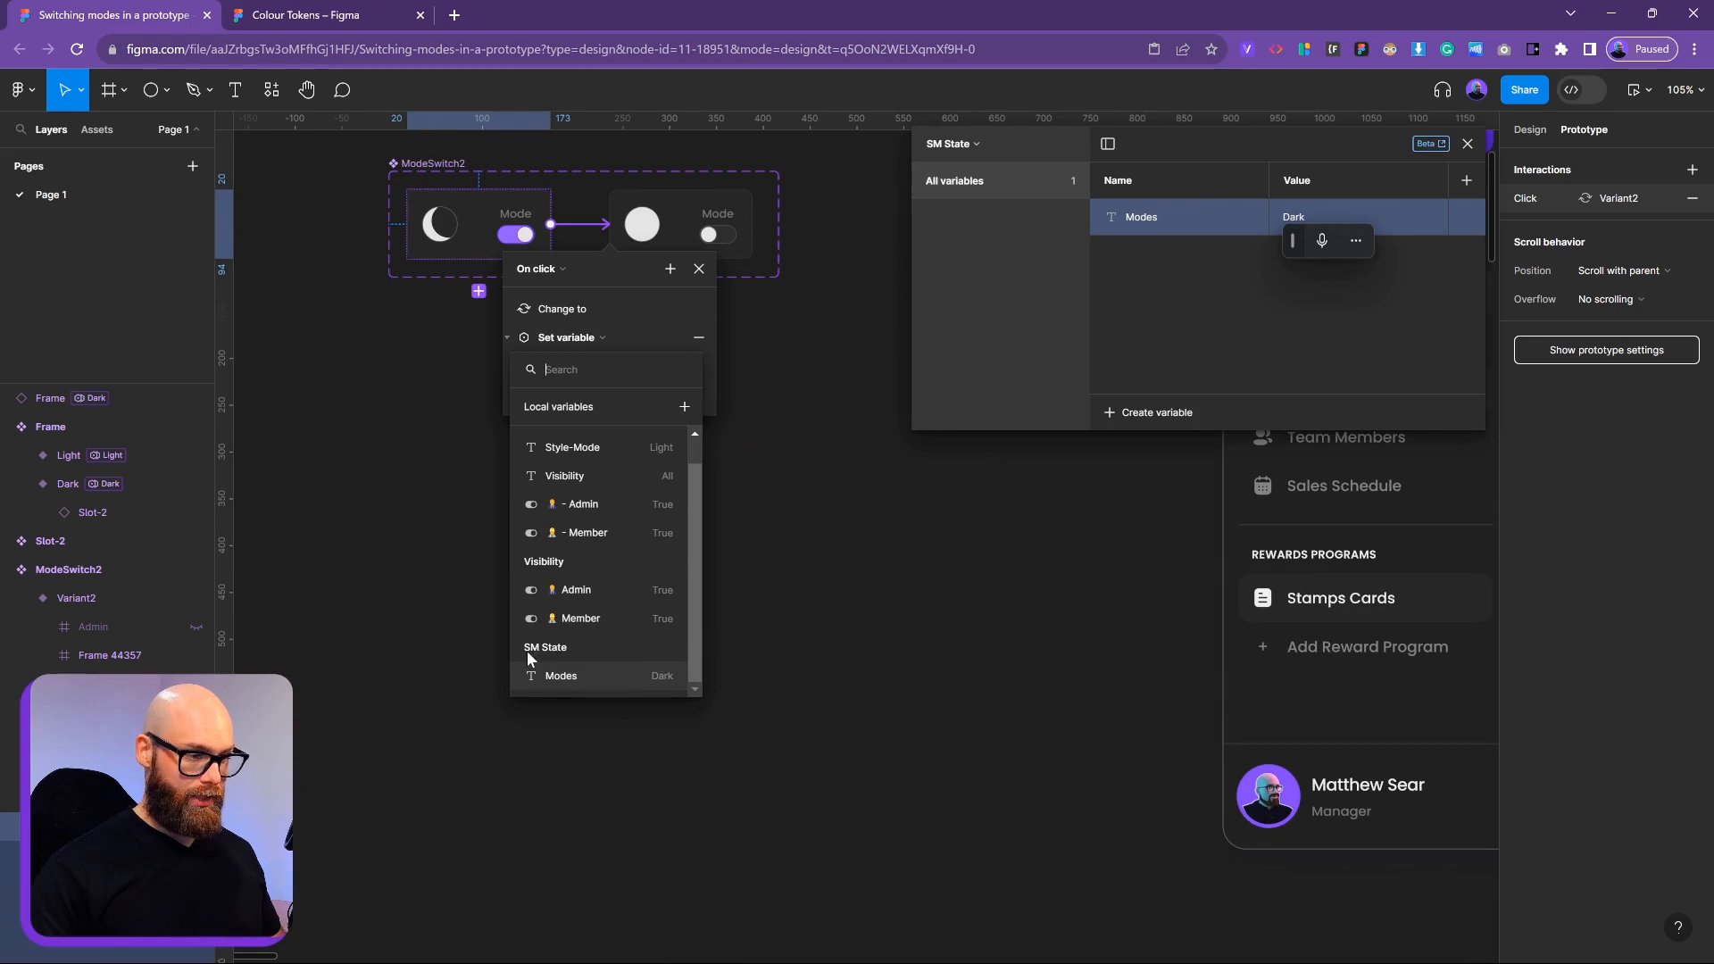
{"action": "left_click", "coordinate": [566, 679]}
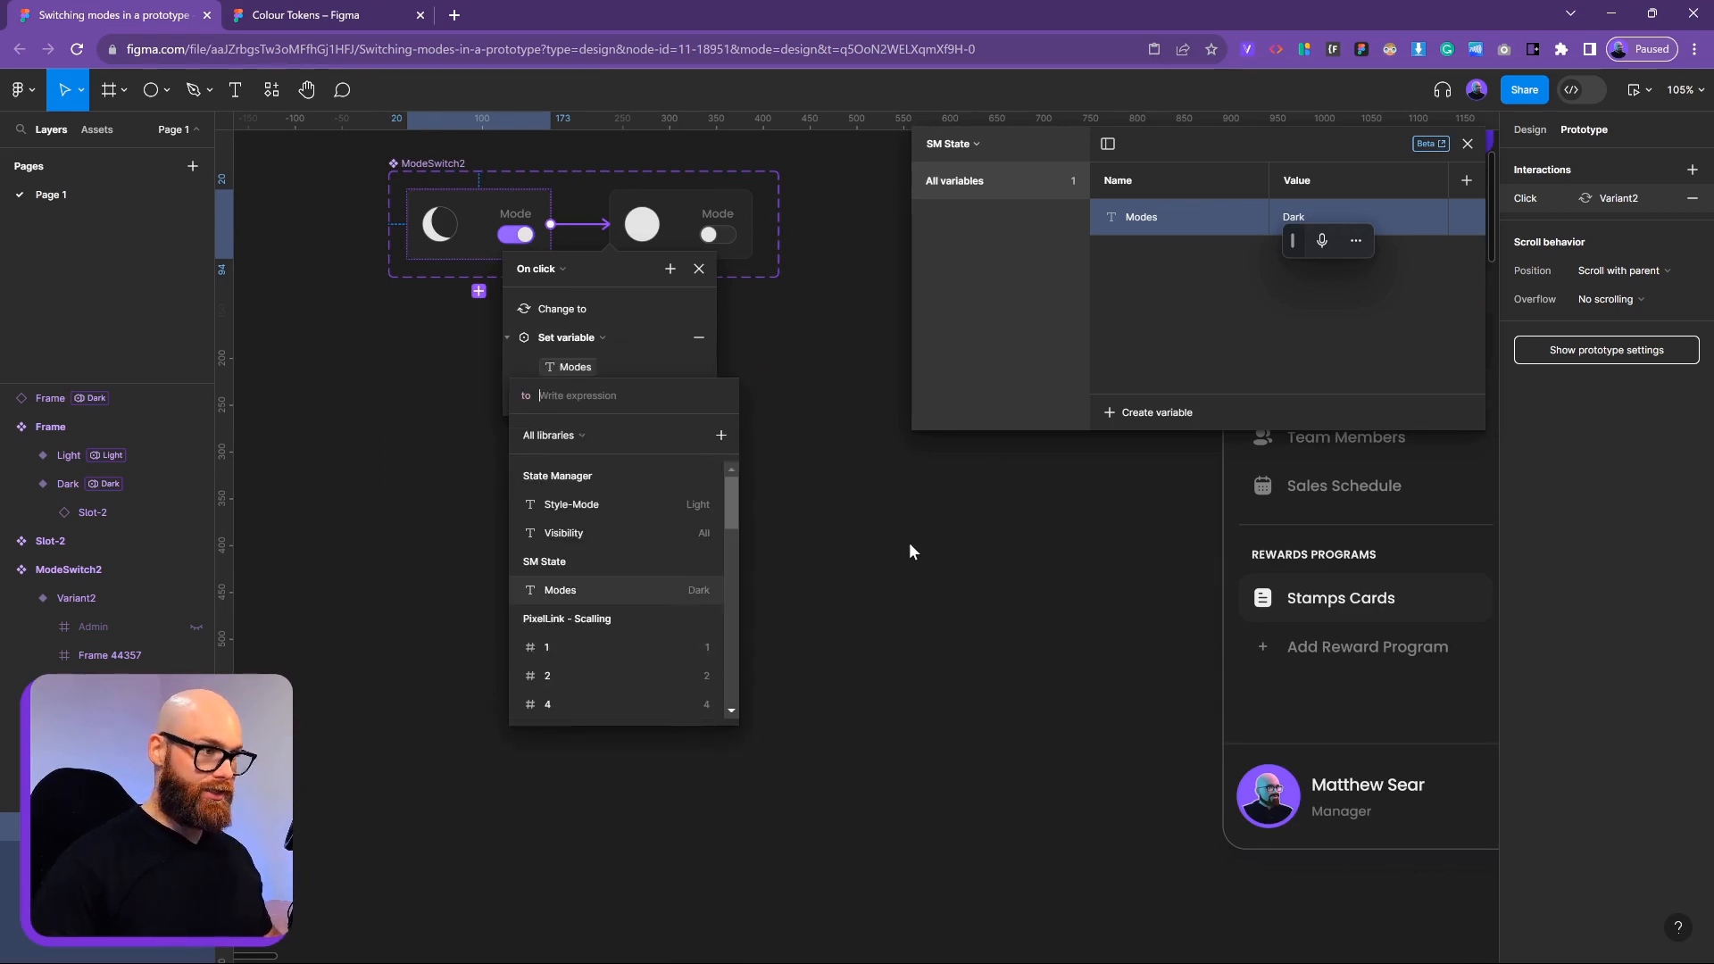
{"action": "type", "text": "\"Light"}
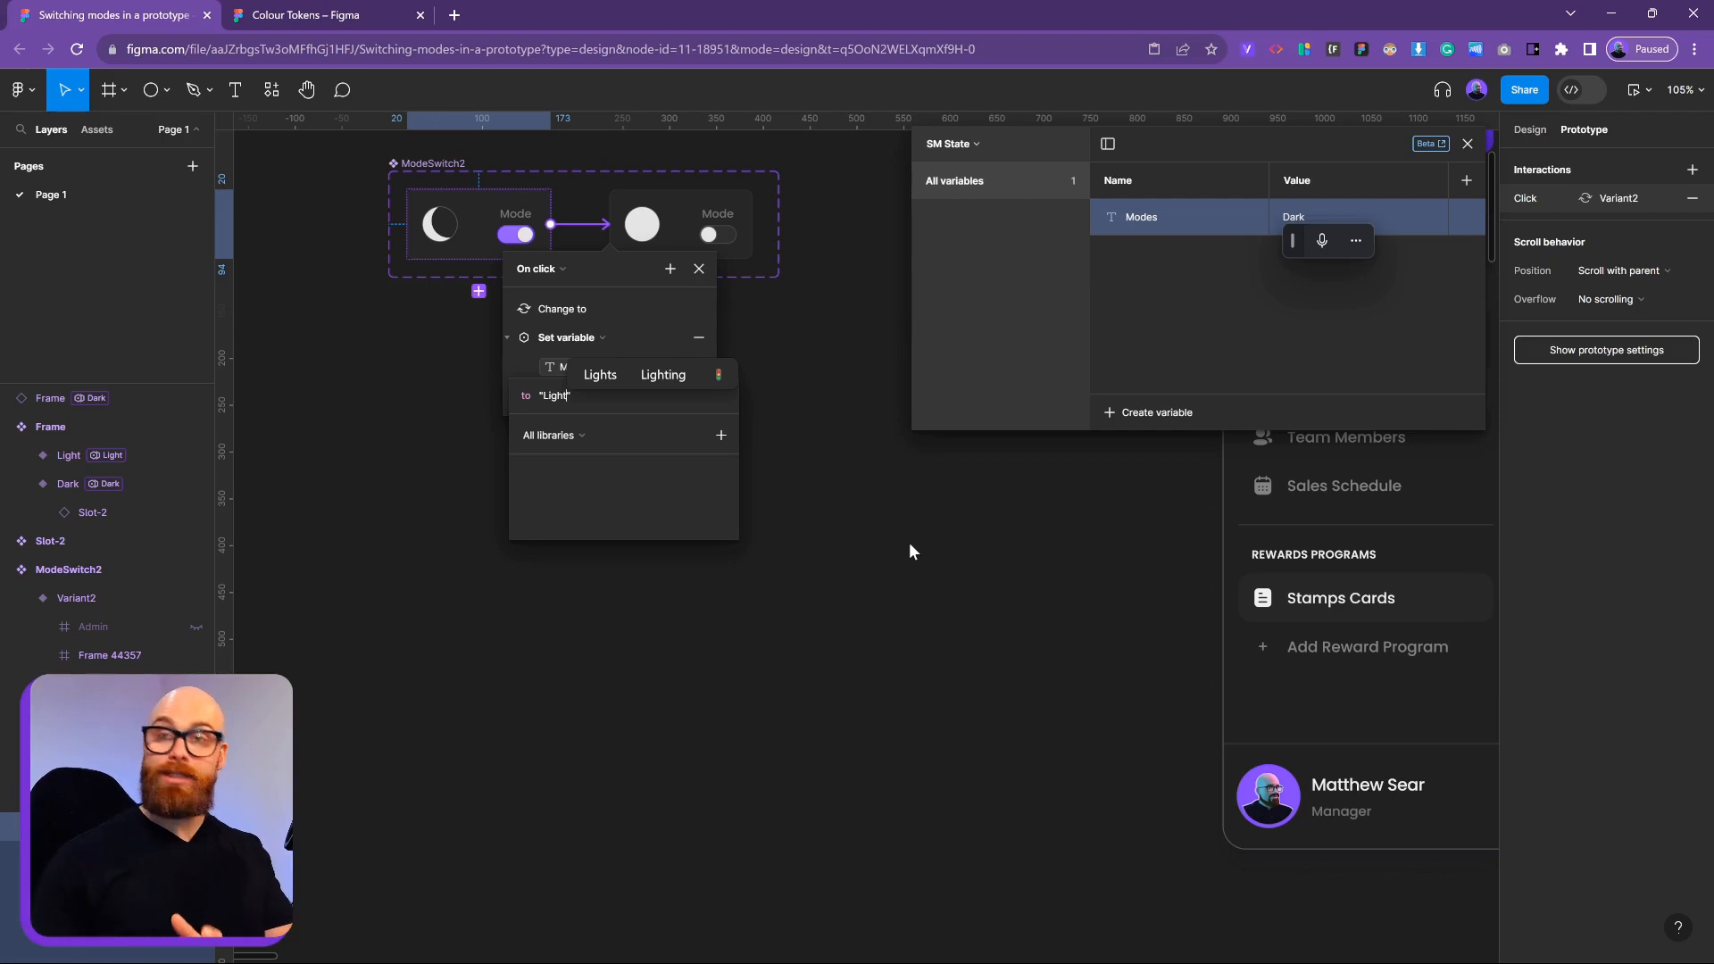
{"action": "key", "text": "Return"}
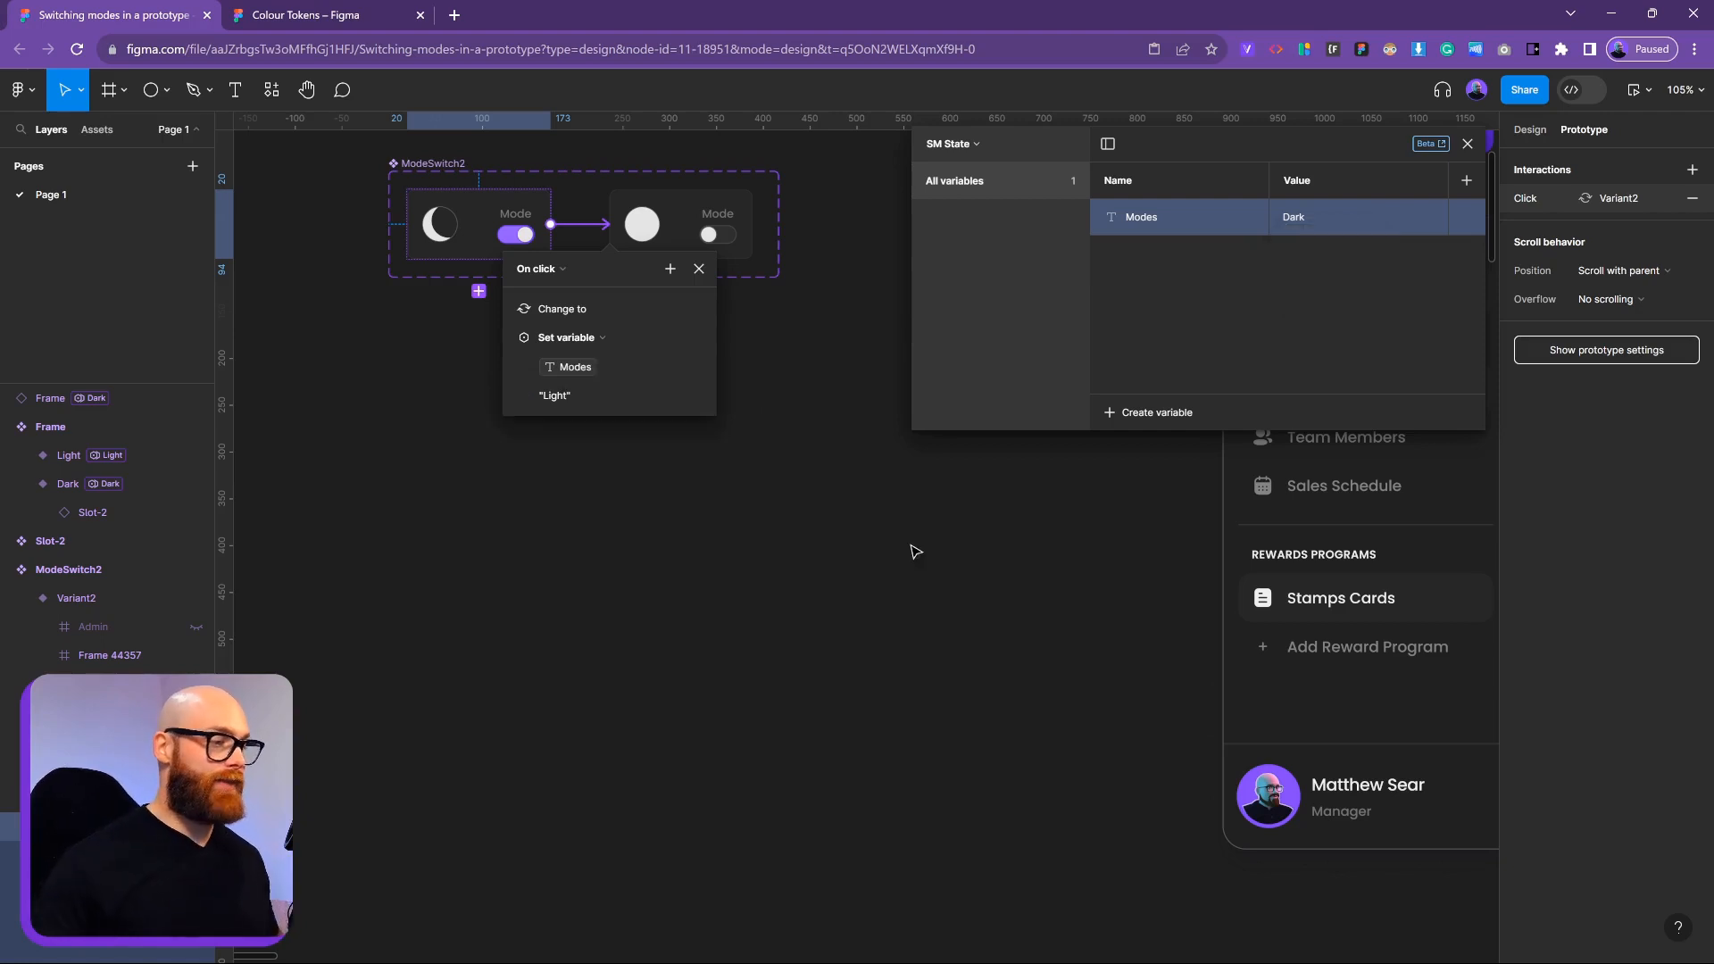
Link Variant2 back to the default variant with an On click interaction
{"action": "left_click", "coordinate": [694, 234]}
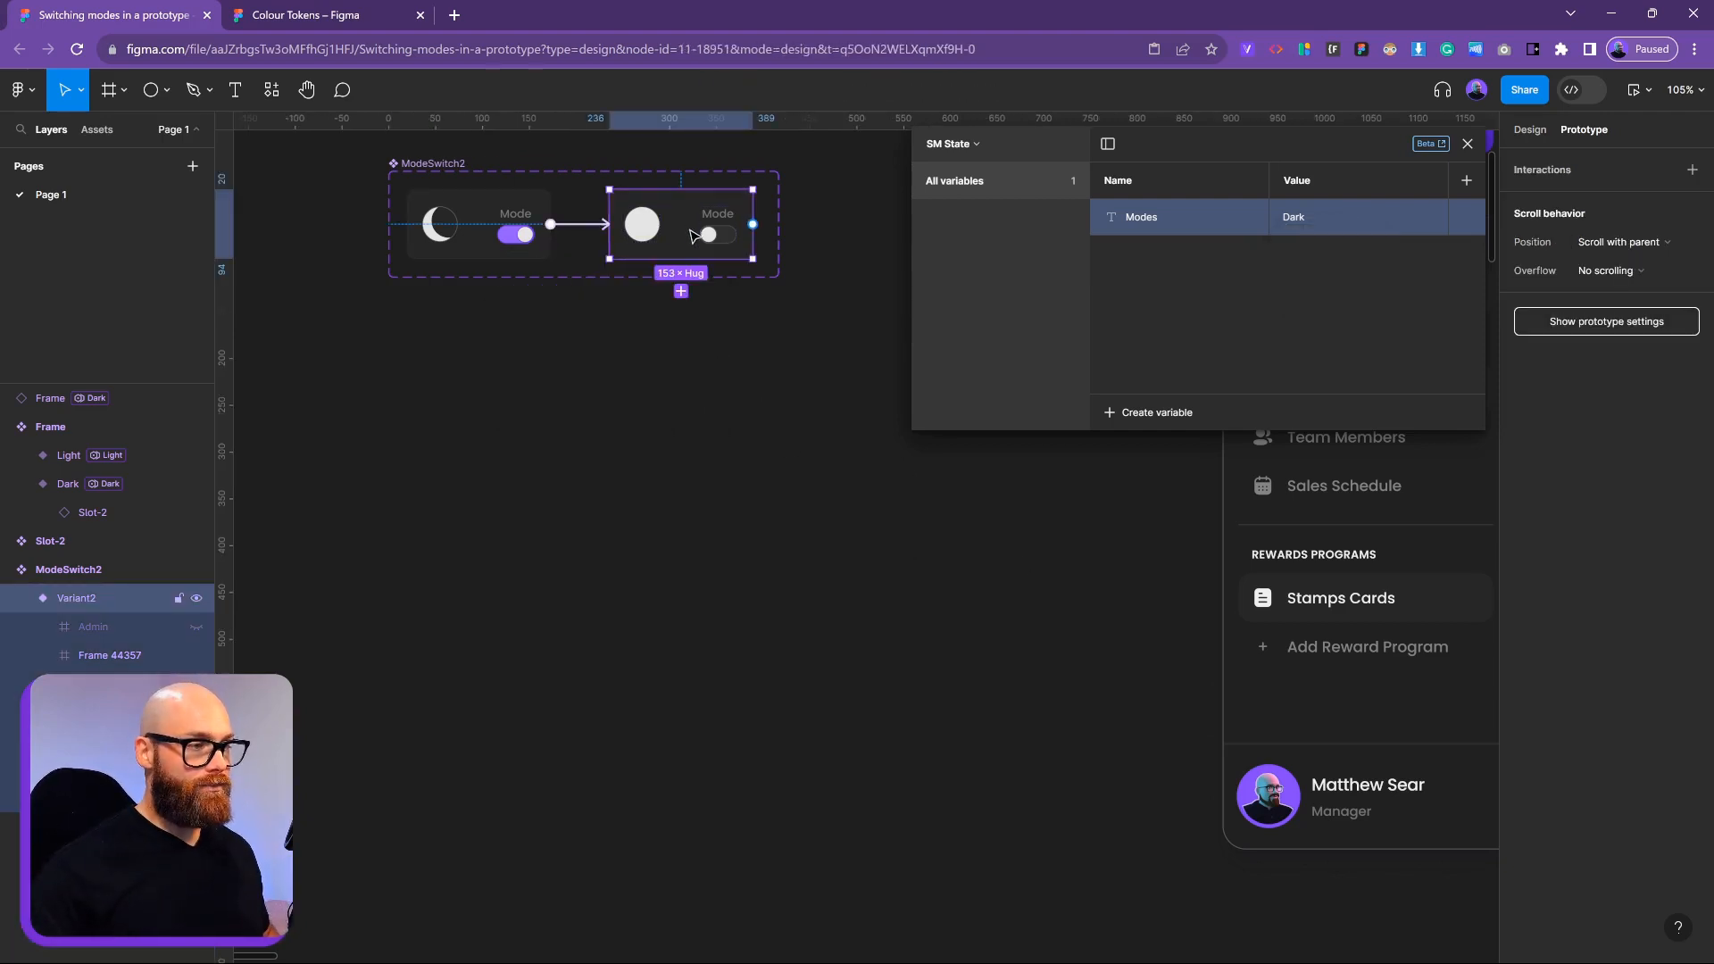
{"action": "left_click_drag", "start_coordinate": [753, 224], "coordinate": [511, 217]}
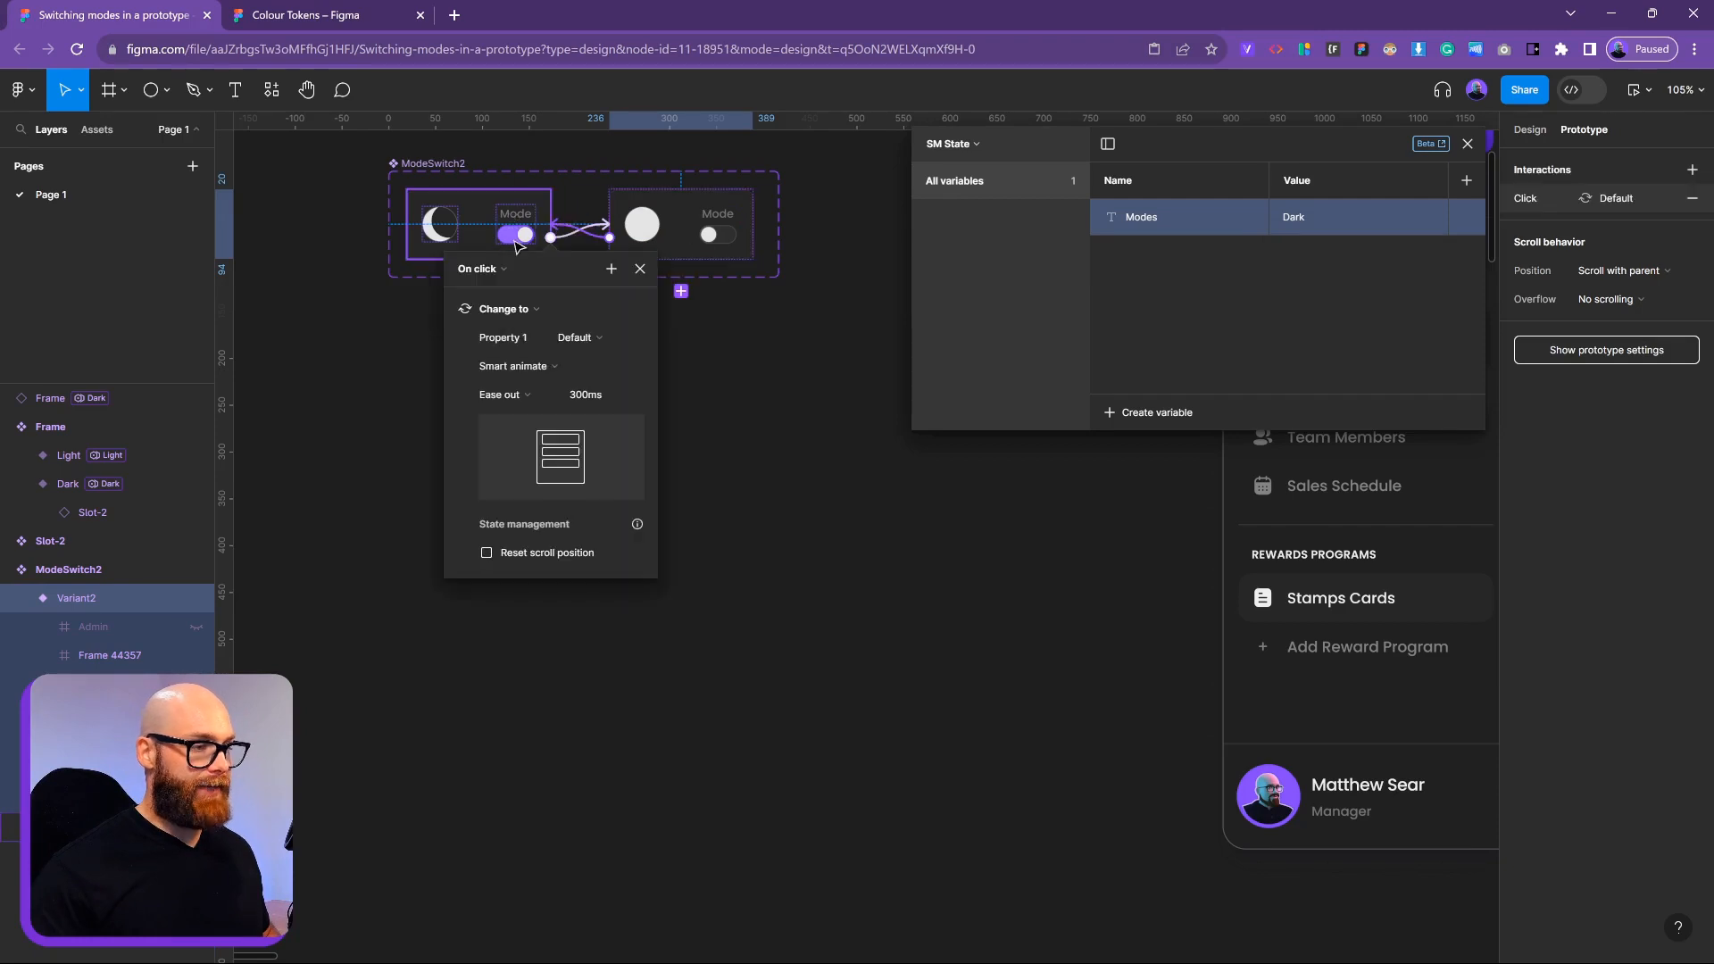
{"action": "left_click", "coordinate": [490, 271]}
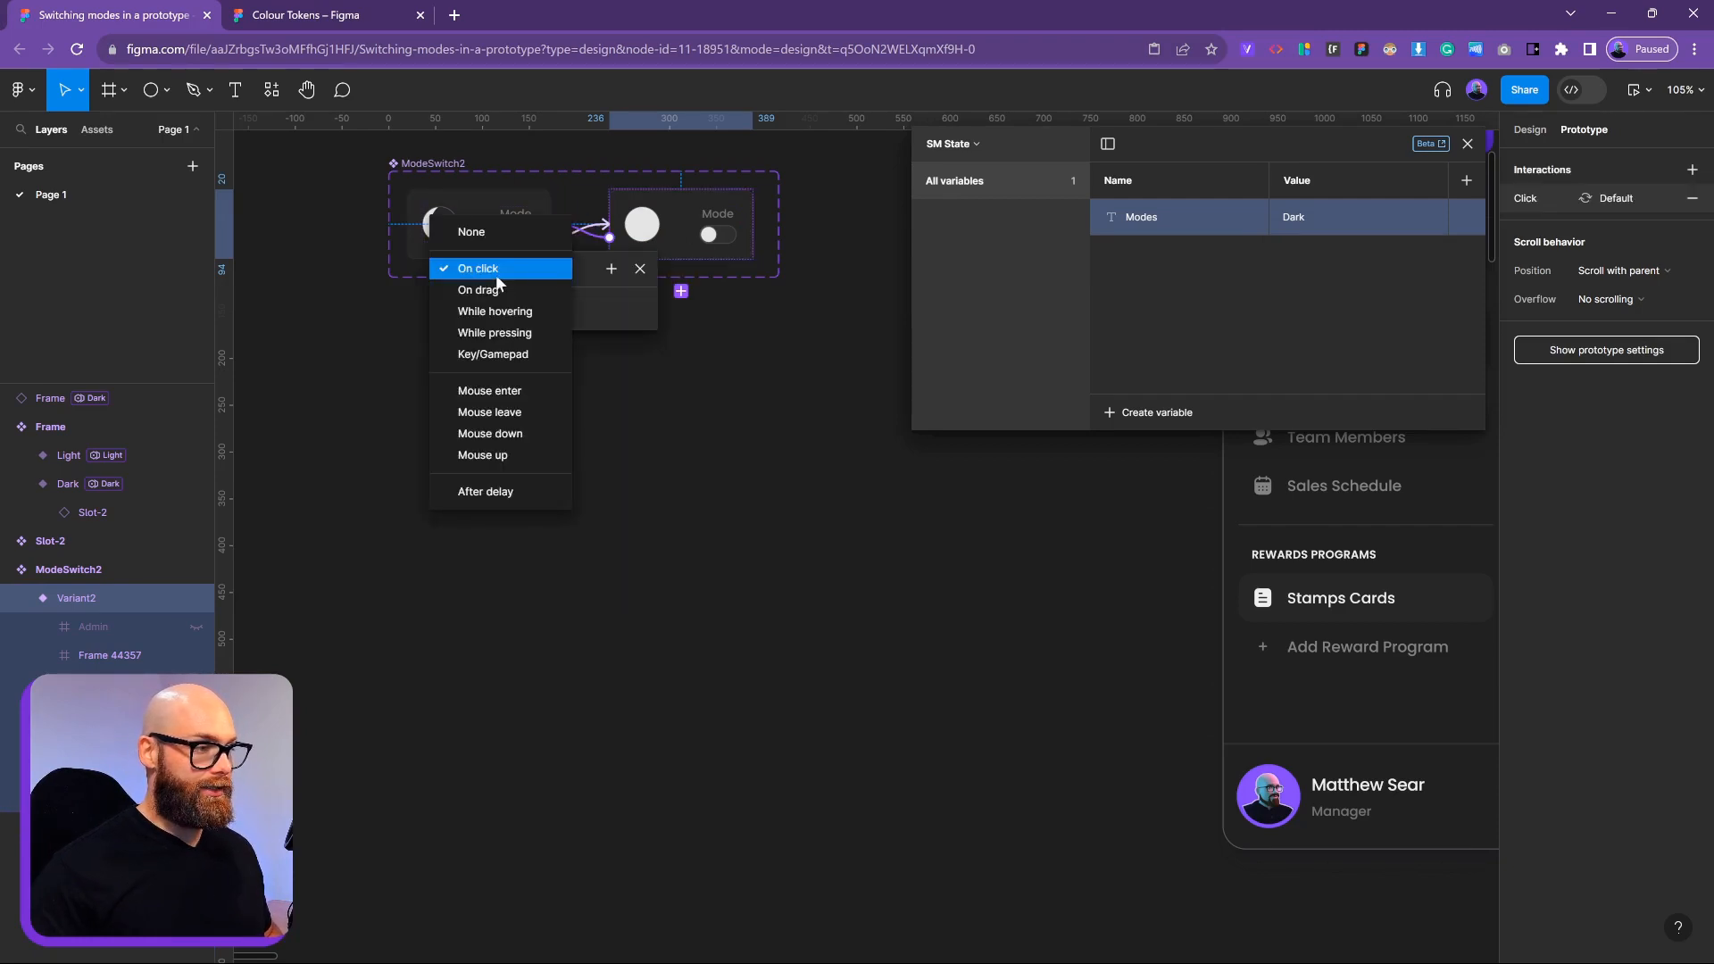
{"action": "left_click", "coordinate": [616, 269]}
{"action": "left_click", "coordinate": [614, 270]}
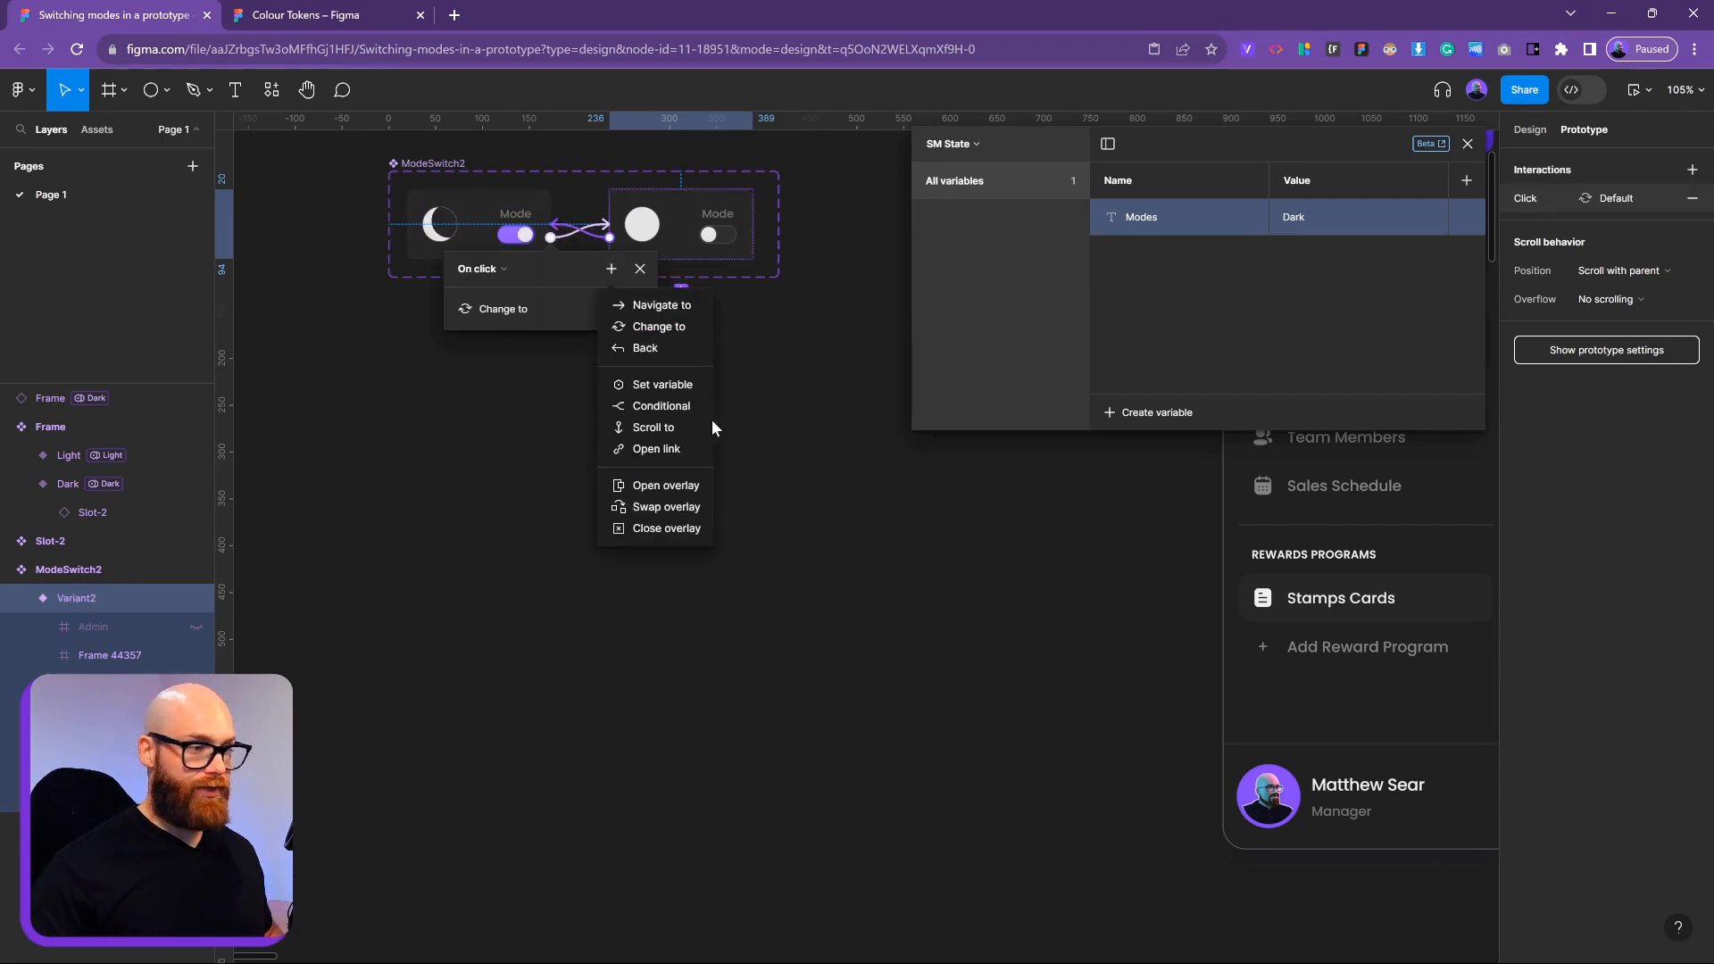
Add a Set variable action that sets Modes to 'Dark'
{"action": "left_click", "coordinate": [665, 384]}
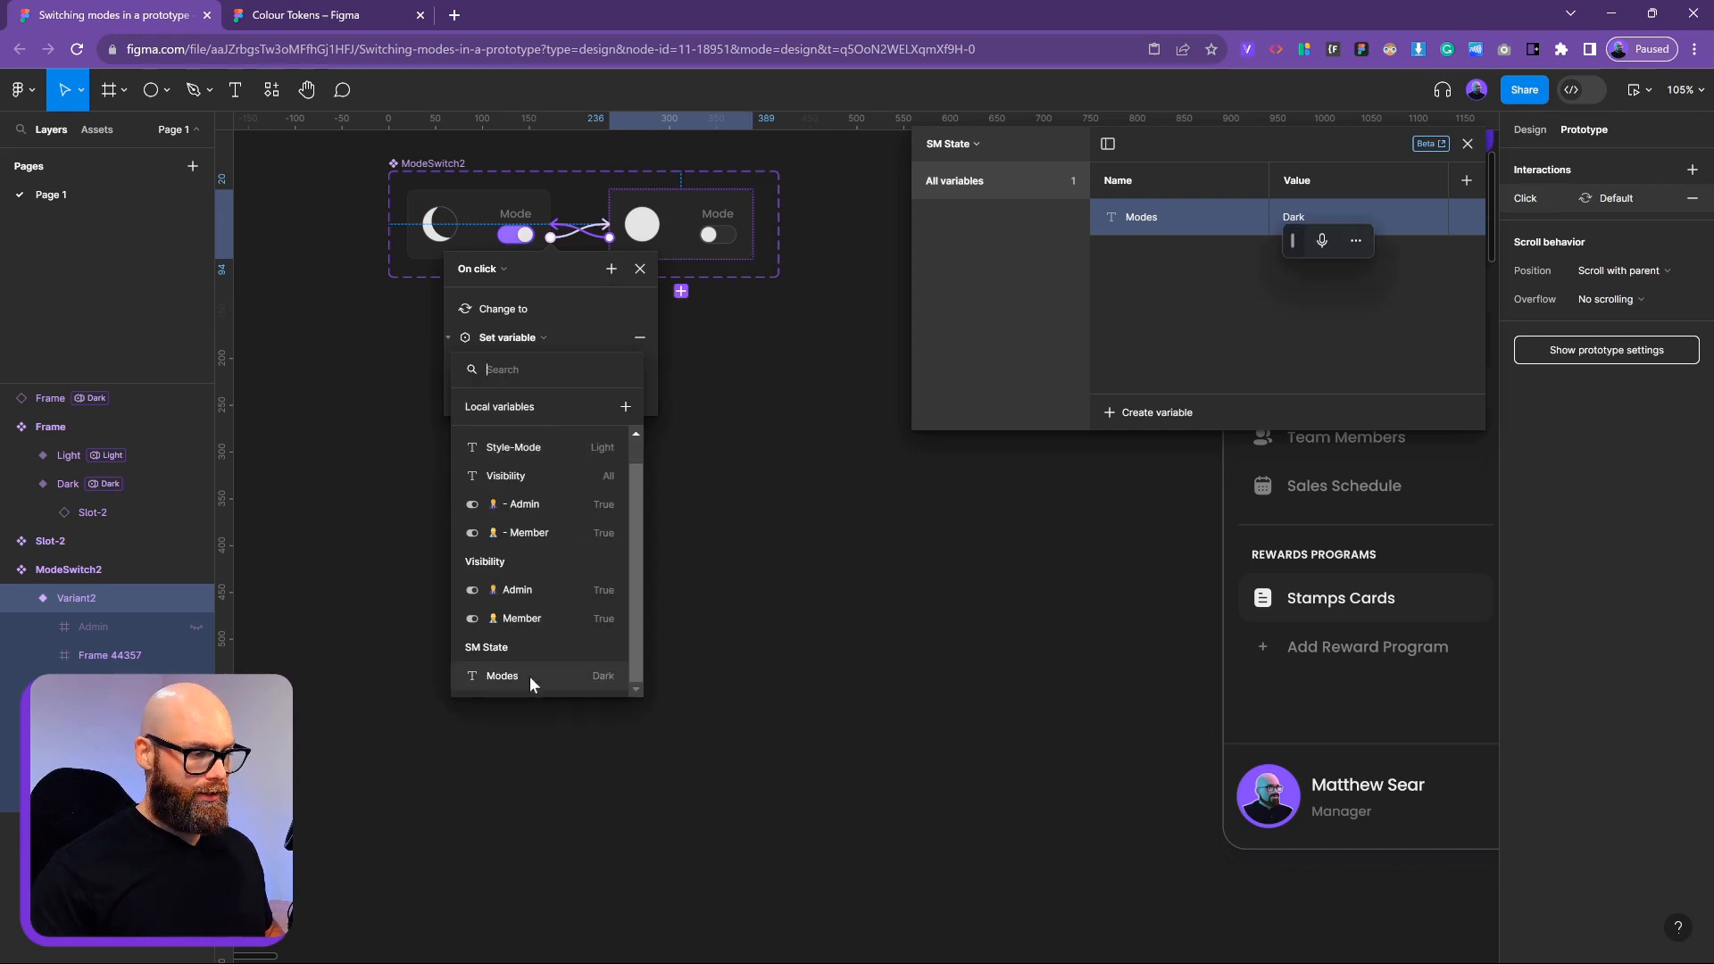
{"action": "left_click", "coordinate": [528, 677]}
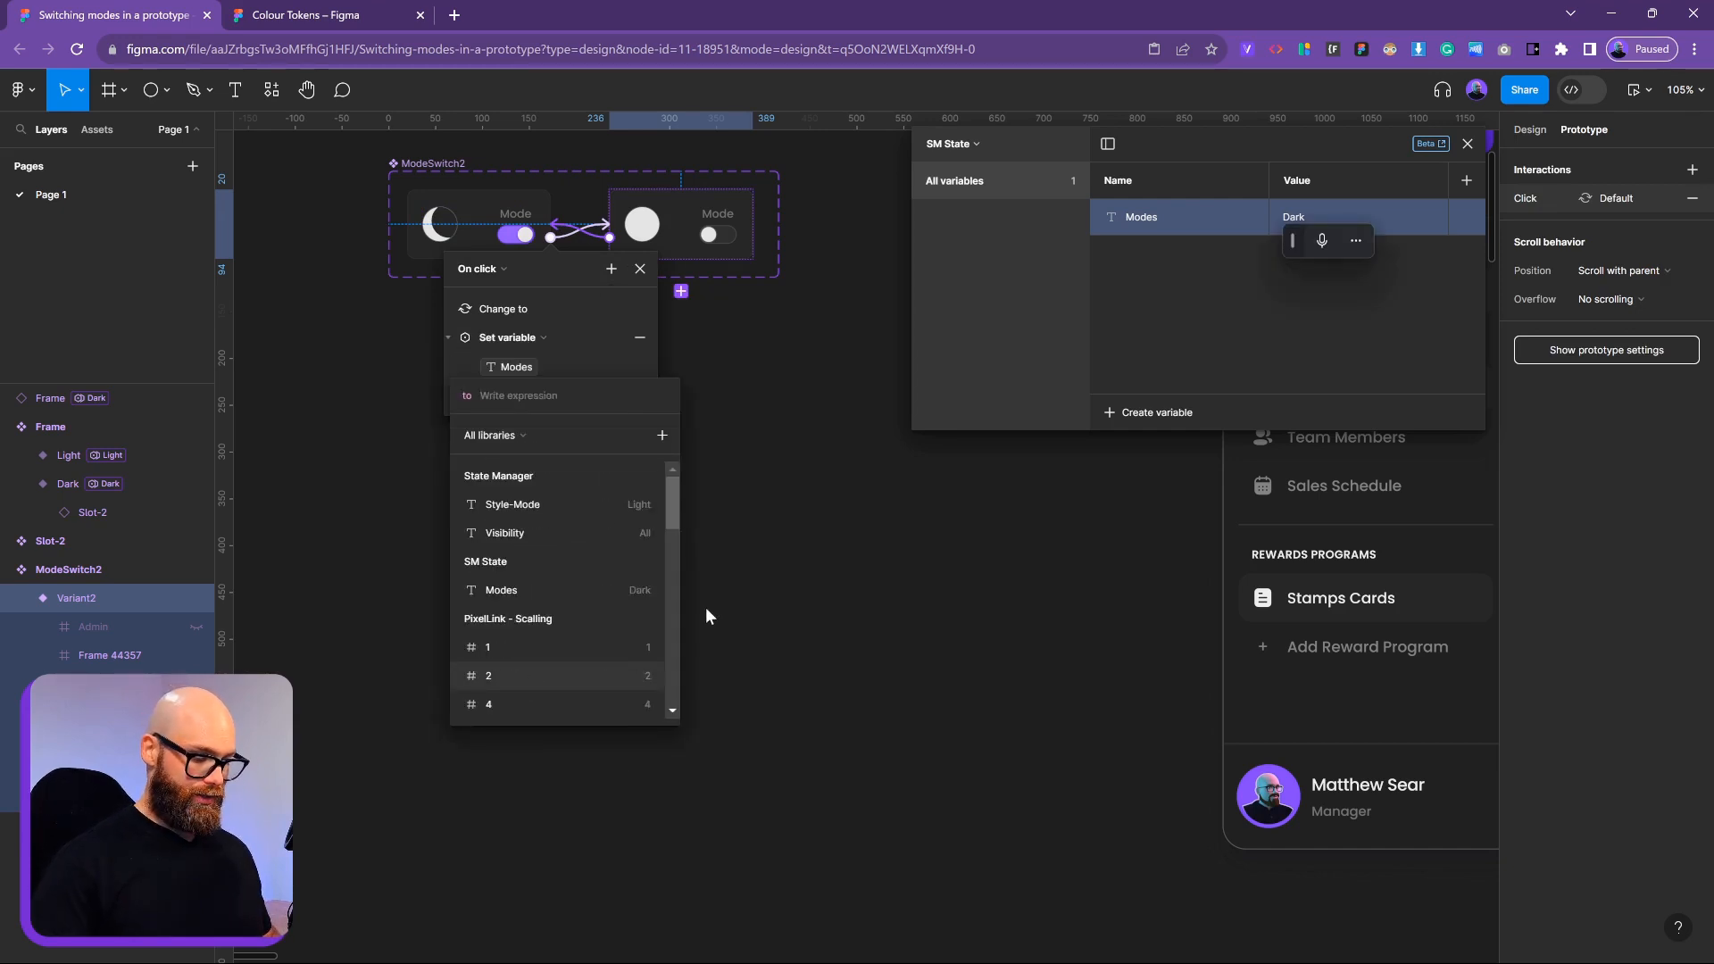
{"action": "type", "text": "tDark"}
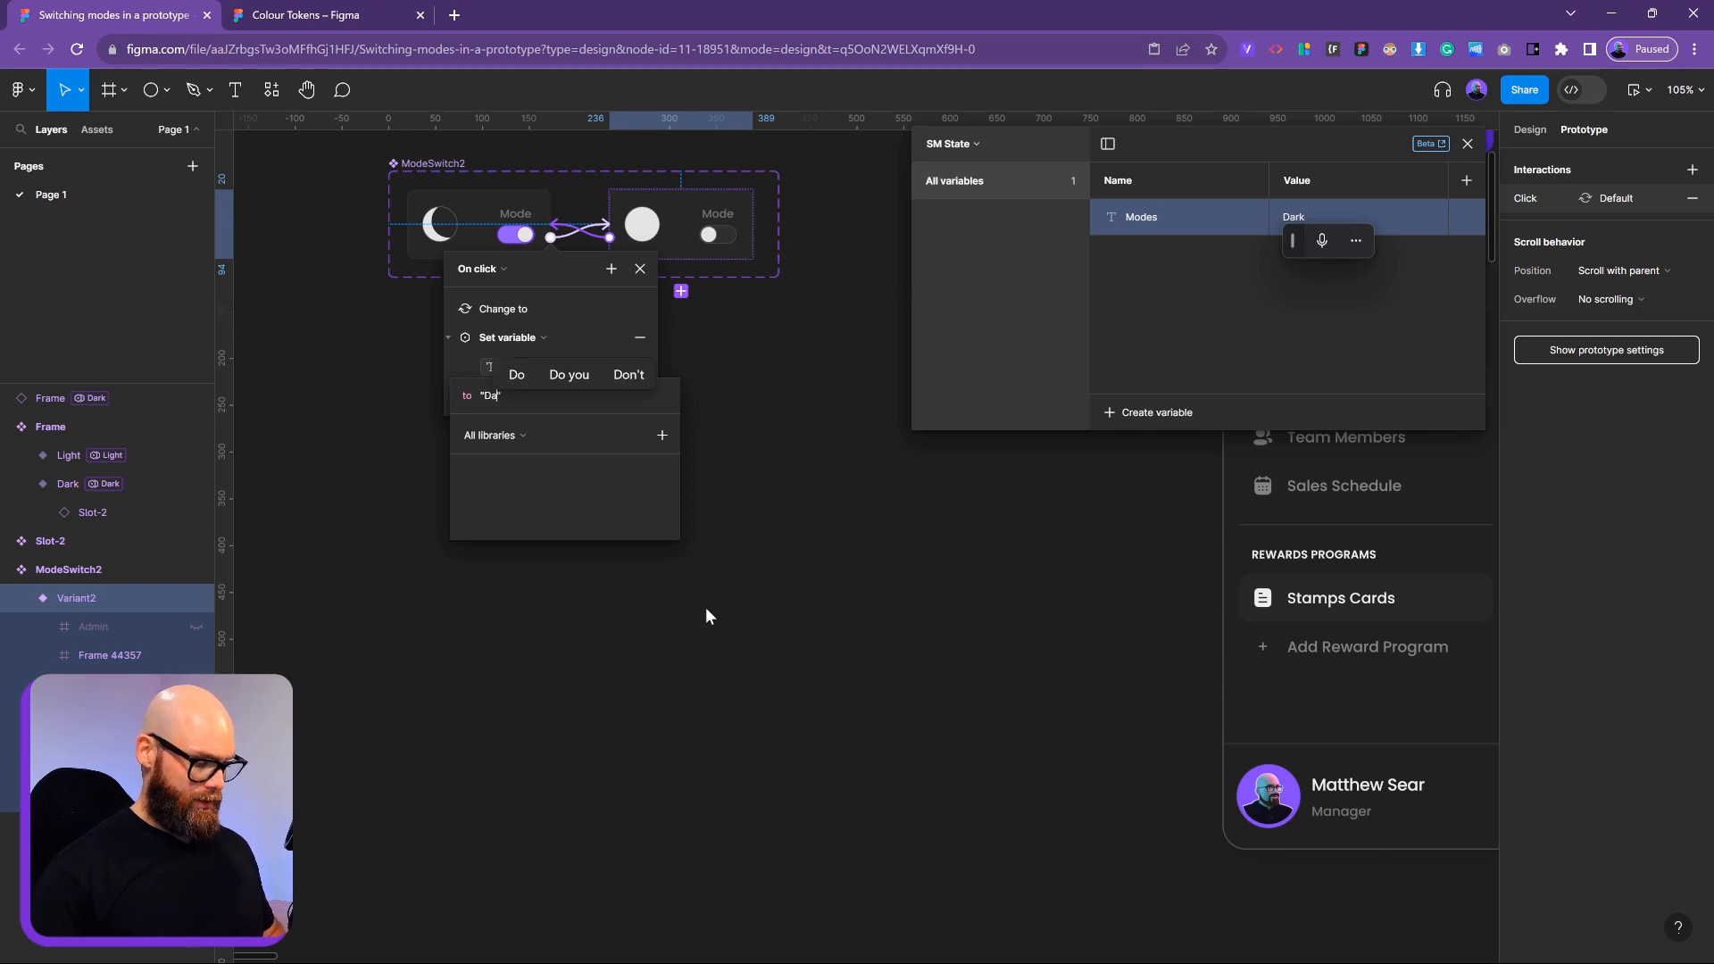
{"action": "key", "text": "Return"}
{"action": "left_click", "coordinate": [705, 612]}
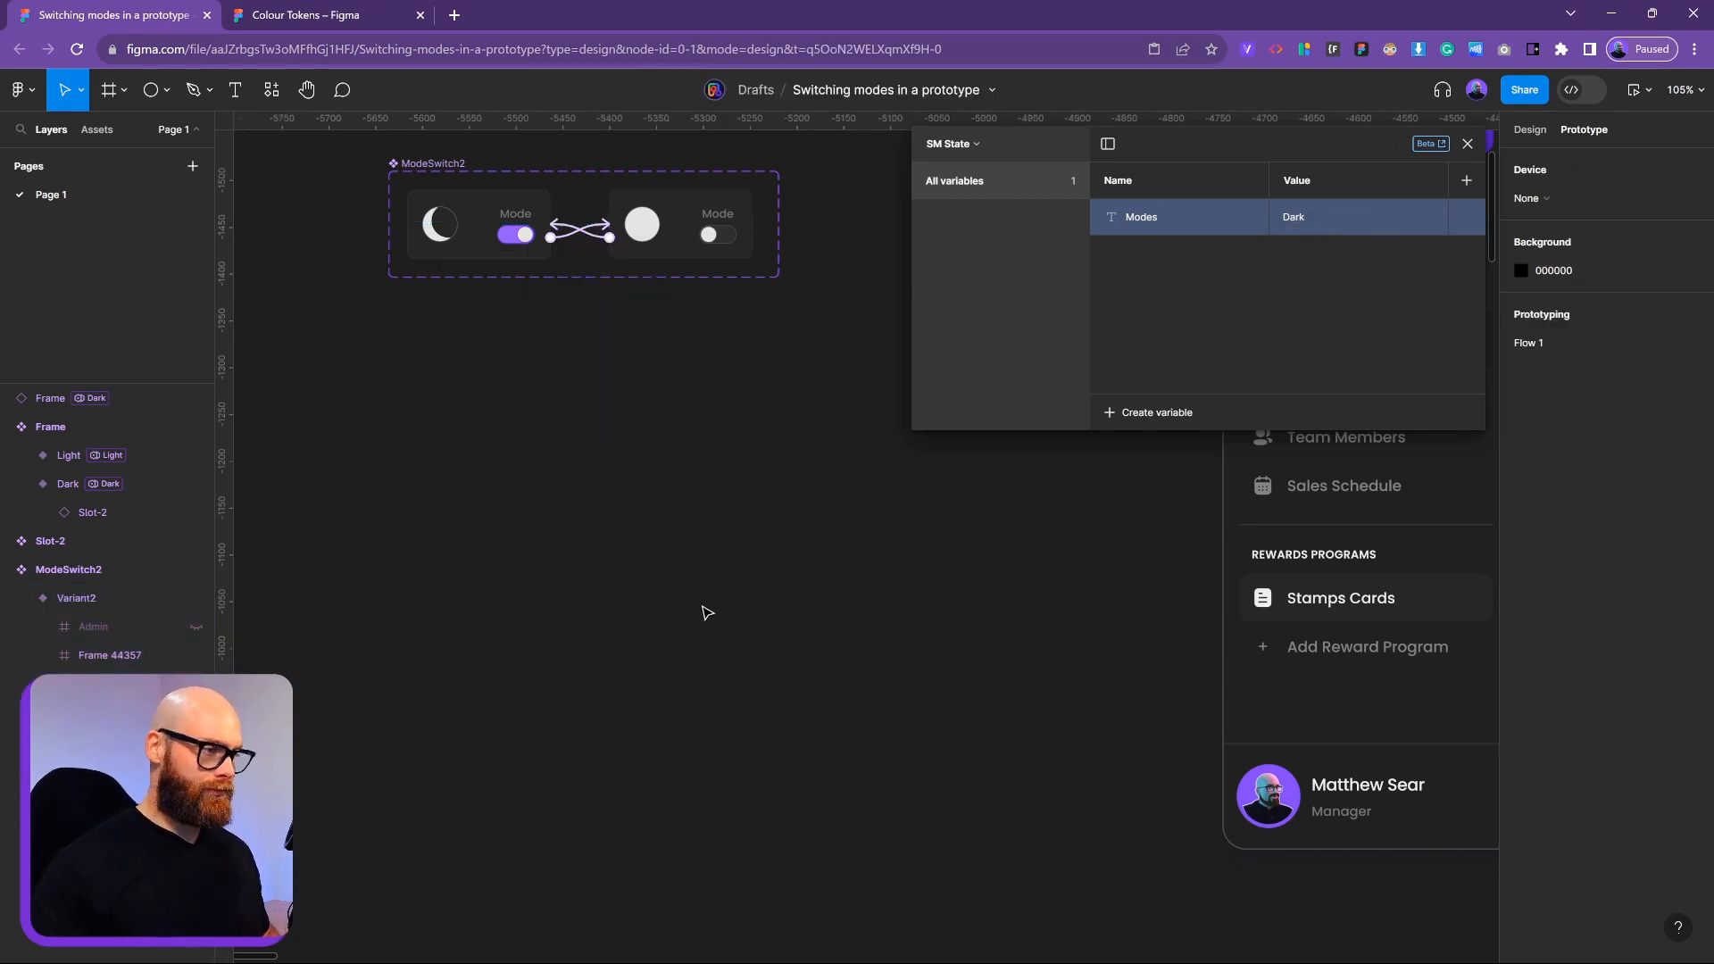
{"action": "key", "text": "shift+1"}
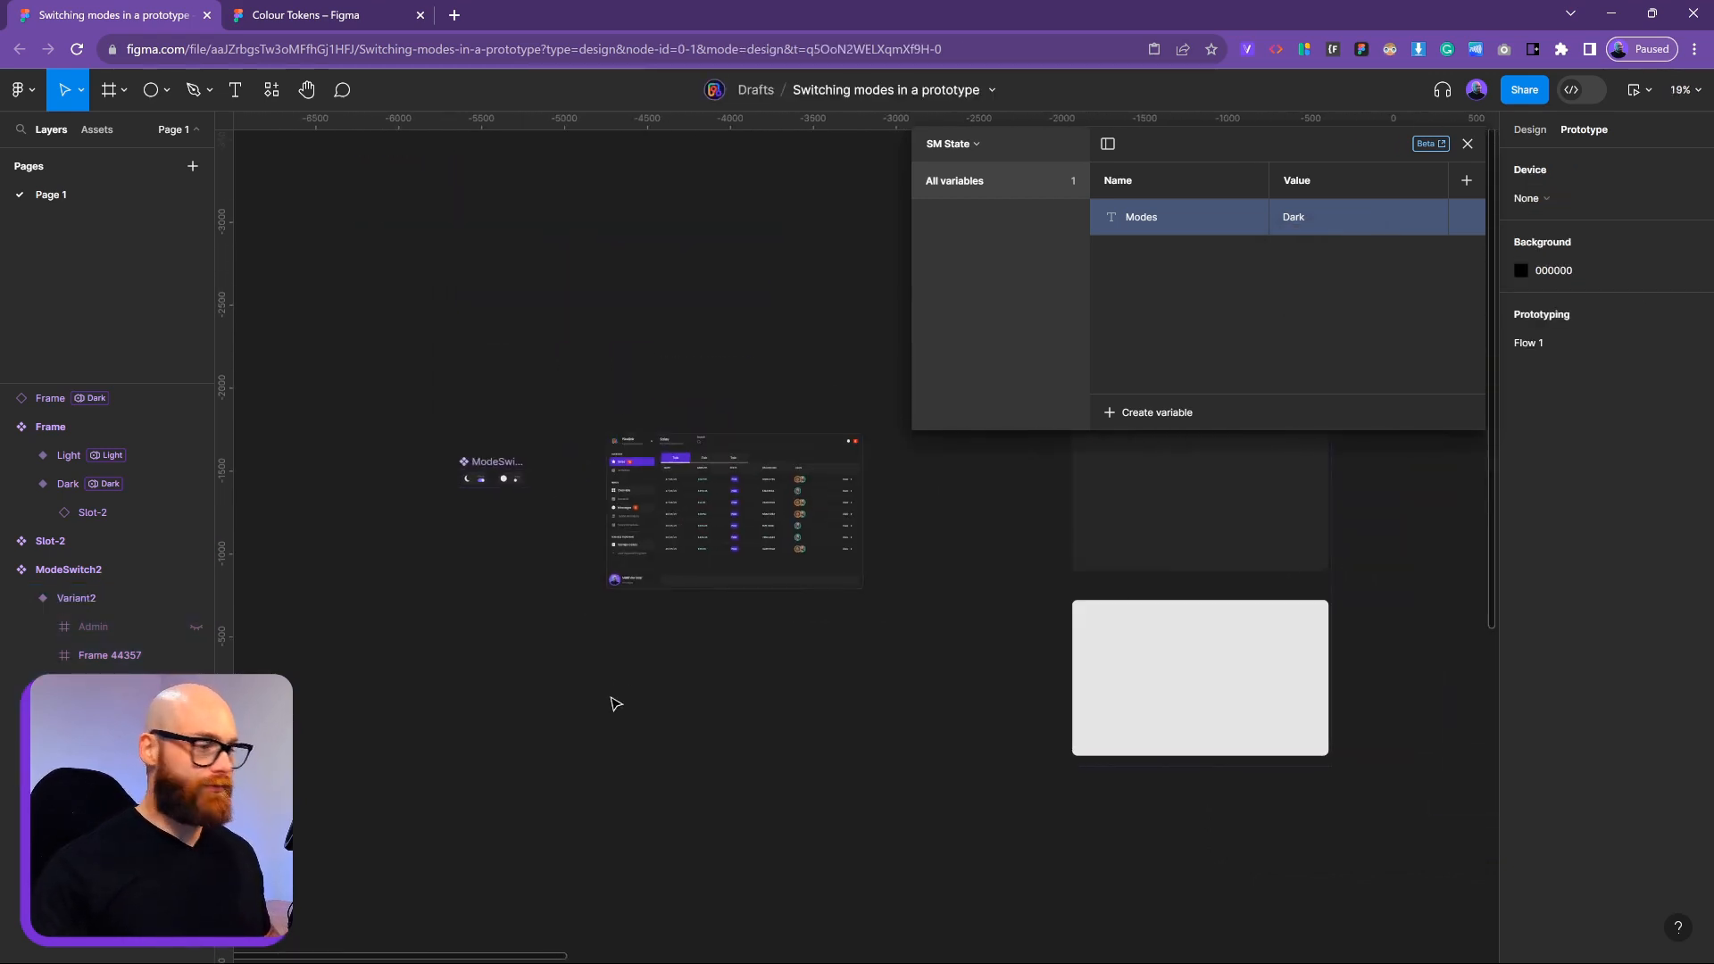
Wrap the dark dashboard in a new frame named 'Slide'
{"action": "left_click", "coordinate": [665, 473]}
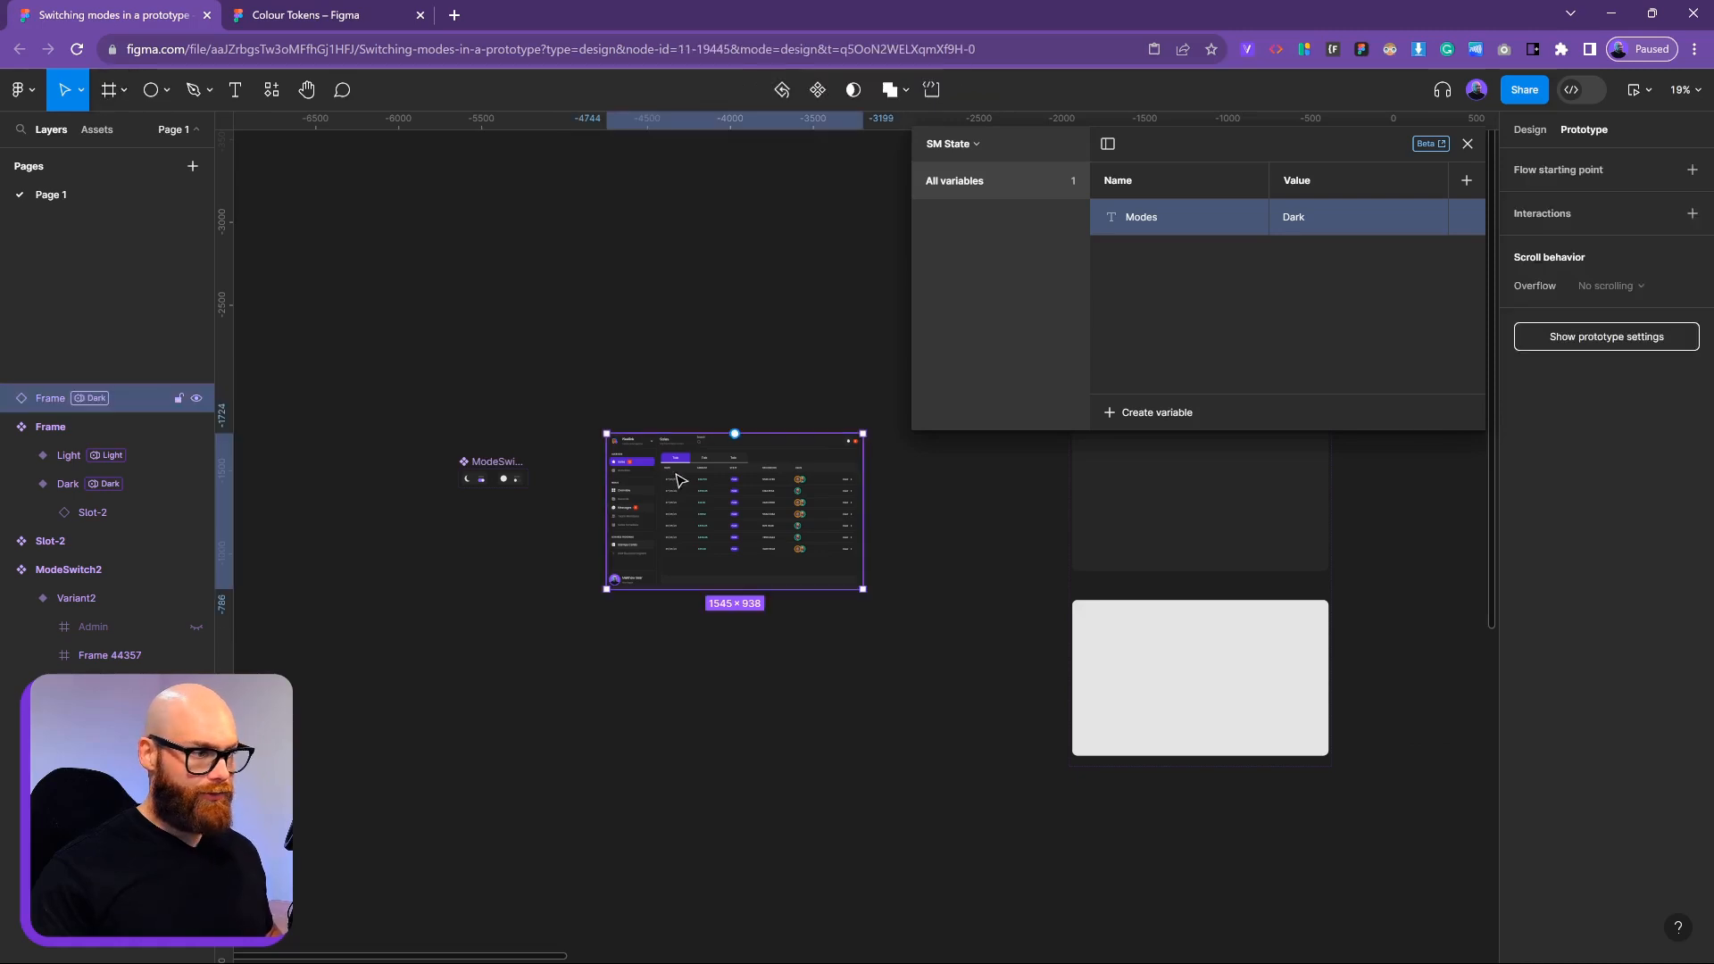
{"action": "right_click", "coordinate": [693, 486]}
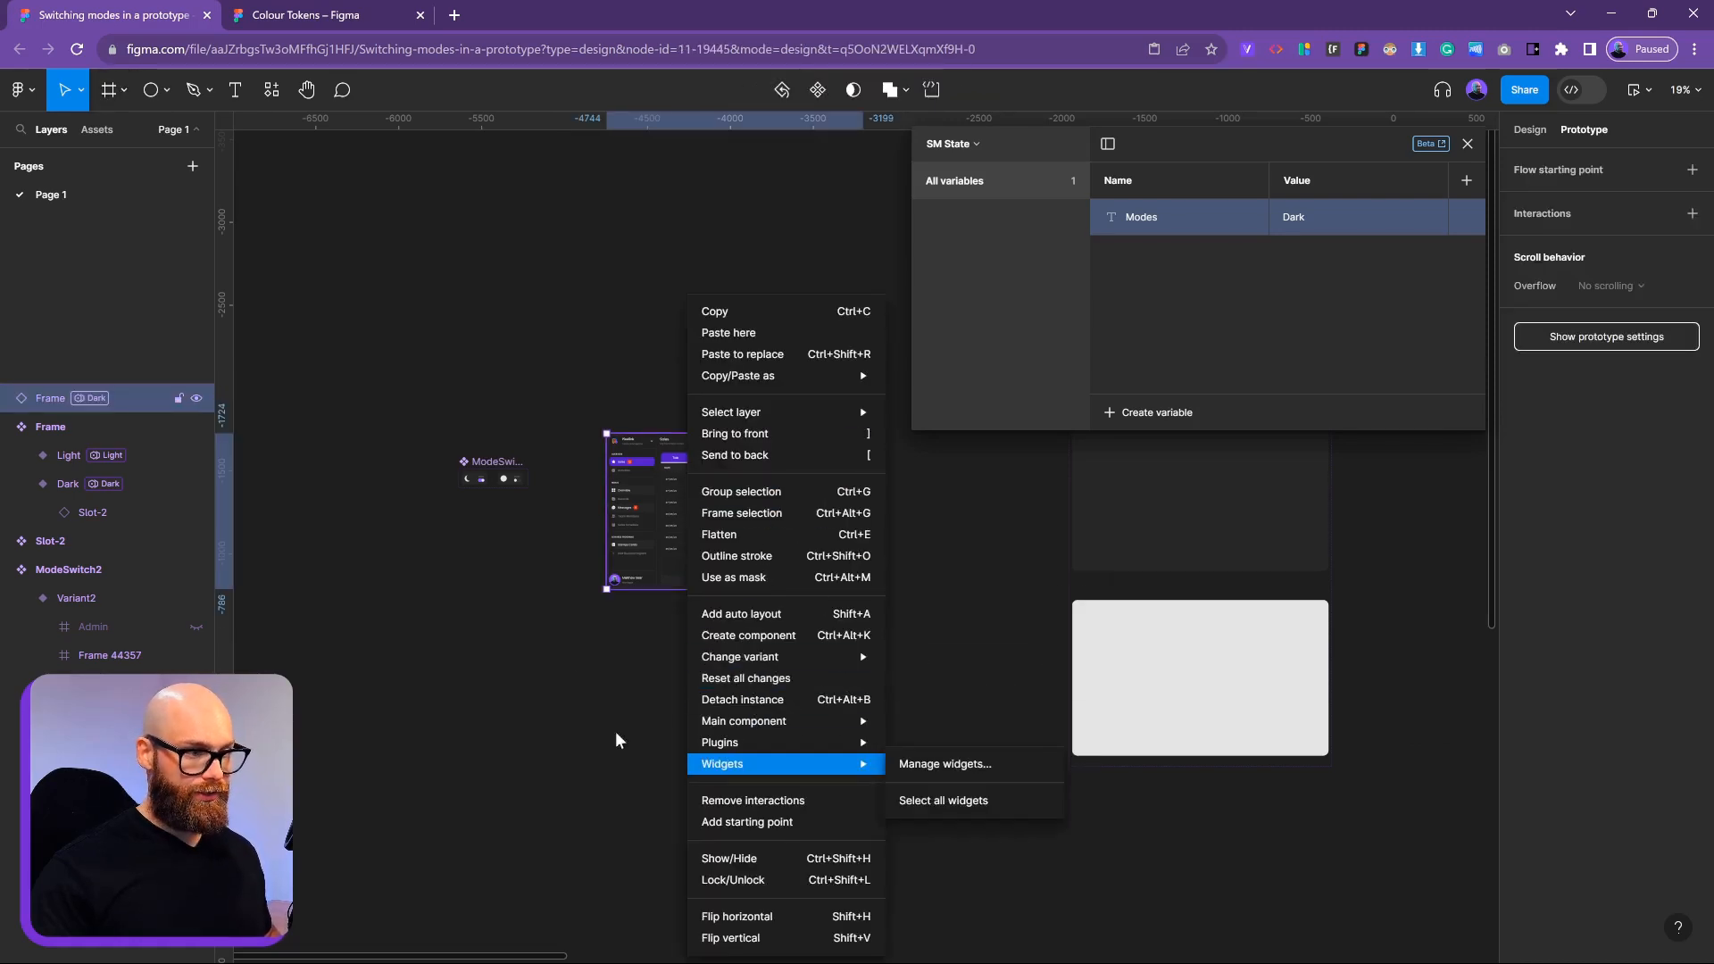
{"action": "left_click", "coordinate": [750, 516]}
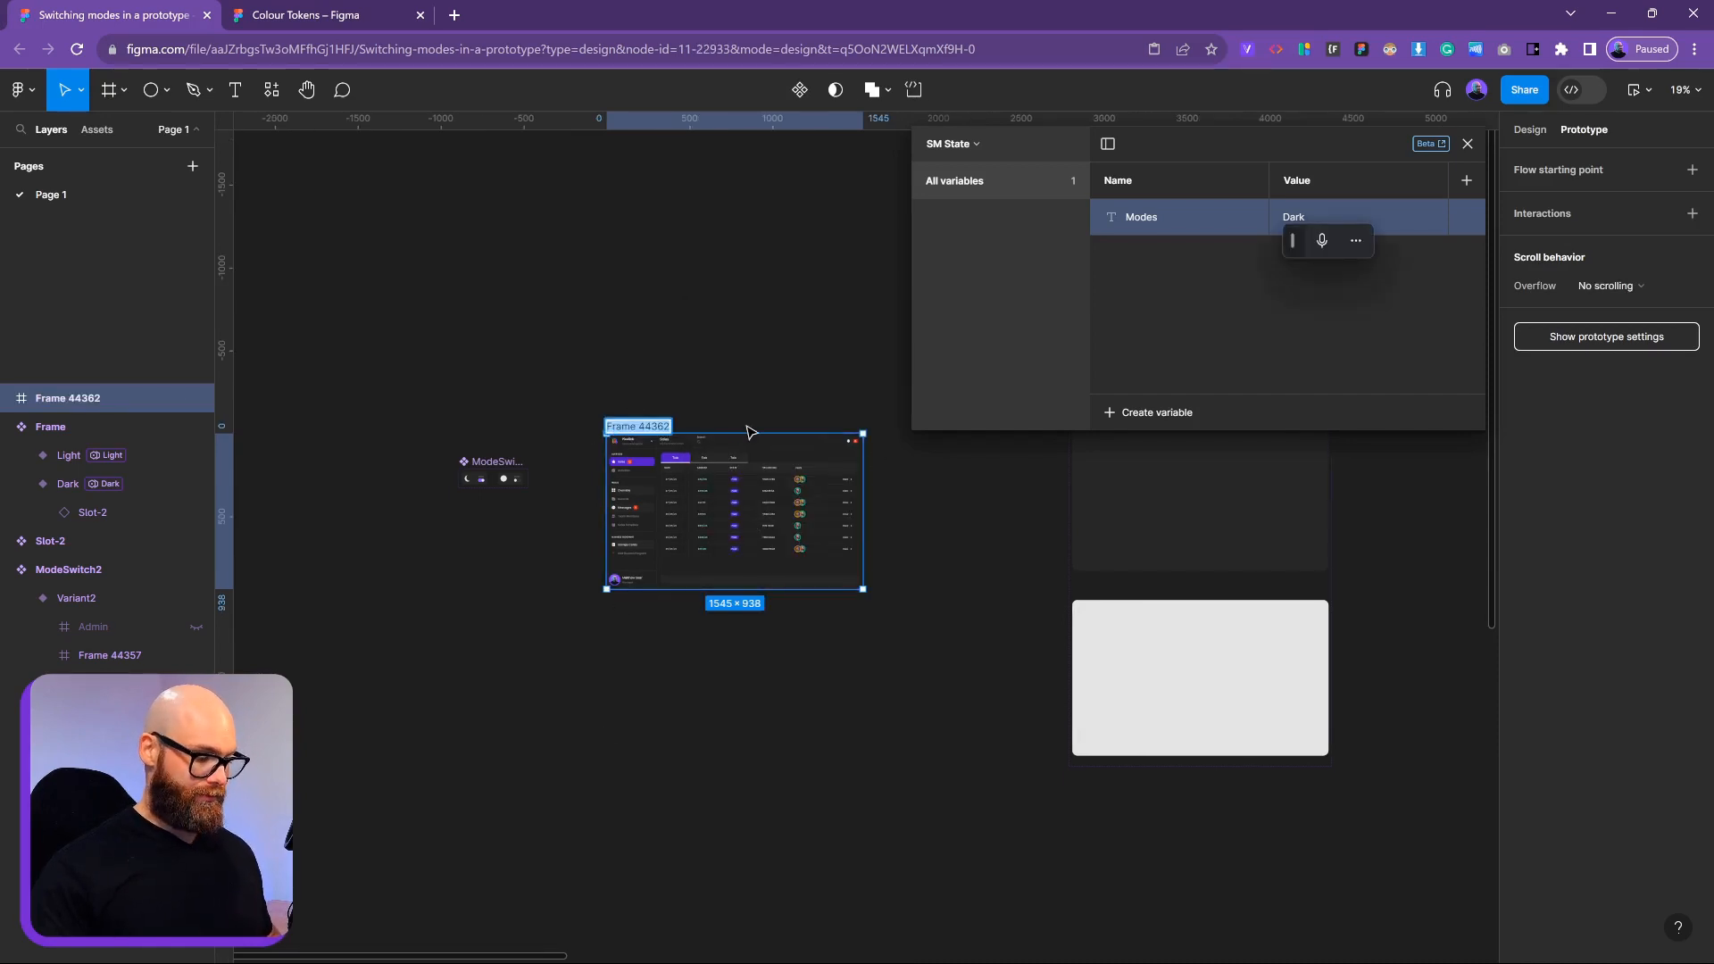
{"action": "key", "text": "BackSpace"}
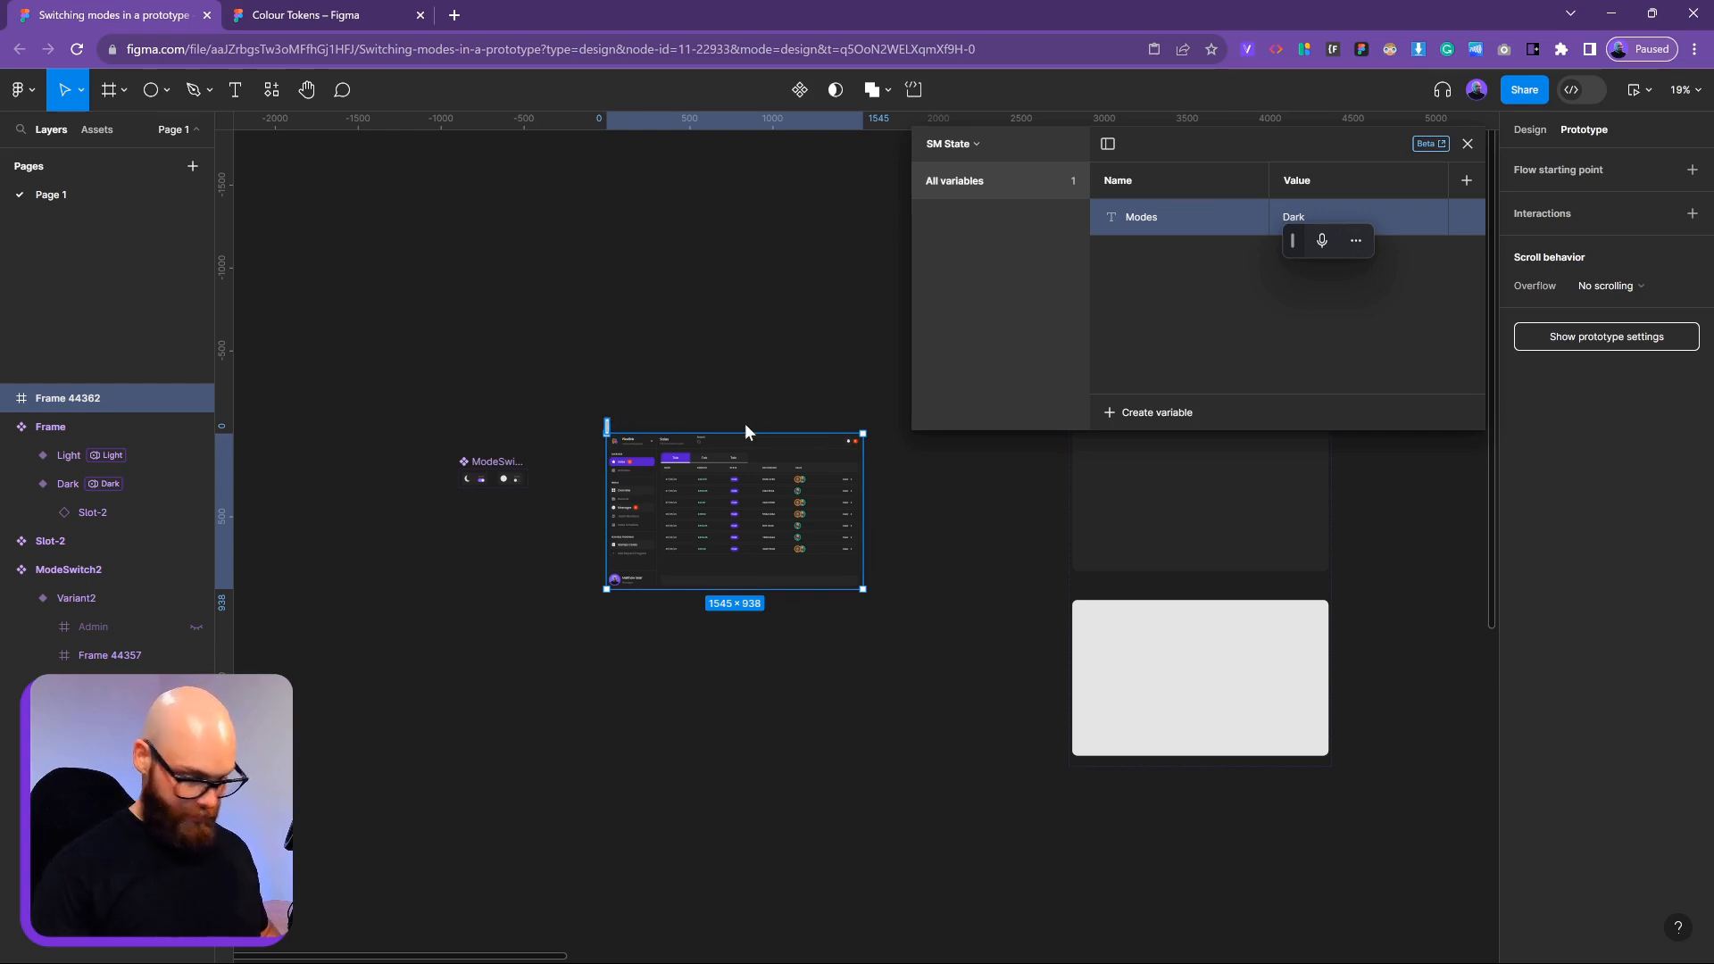
{"action": "type", "text": "Slide"}
{"action": "key", "text": "Return"}
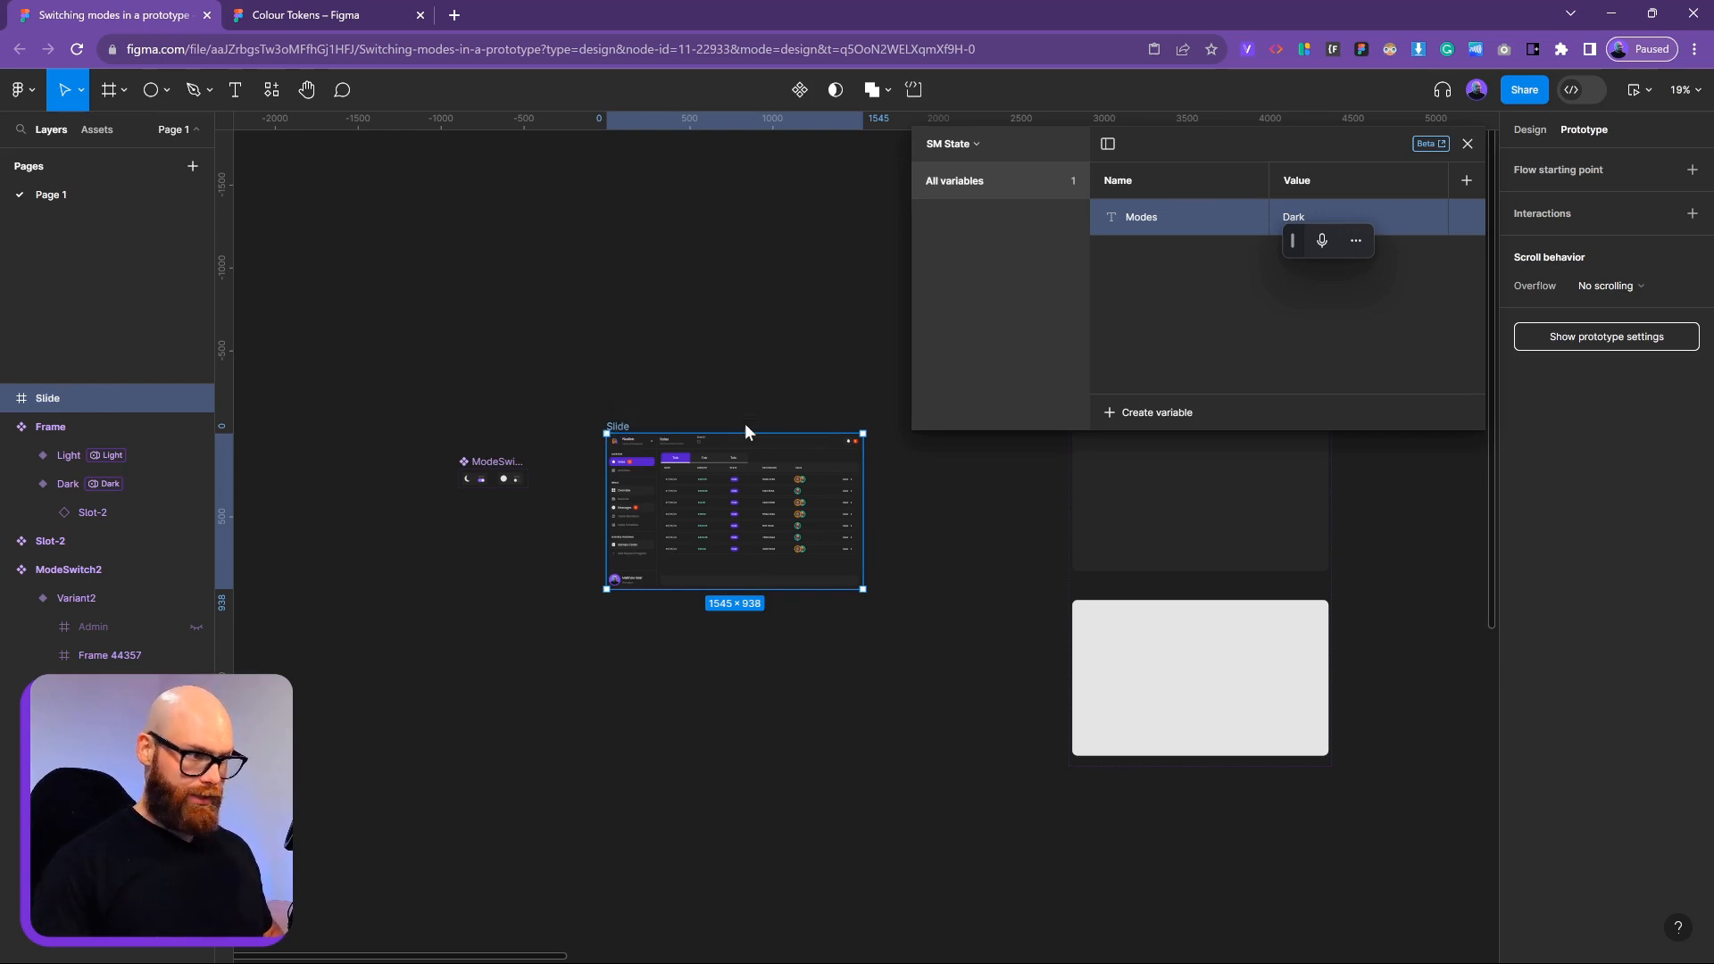
{"action": "left_click", "coordinate": [516, 629]}
Place a copy of the ModeSwitch2 toggle at the dashboard's top-right corner
{"action": "scroll", "coordinate": [474, 490], "scroll_direction": "up", "scroll_amount": 3}
{"action": "left_click", "coordinate": [480, 480]}
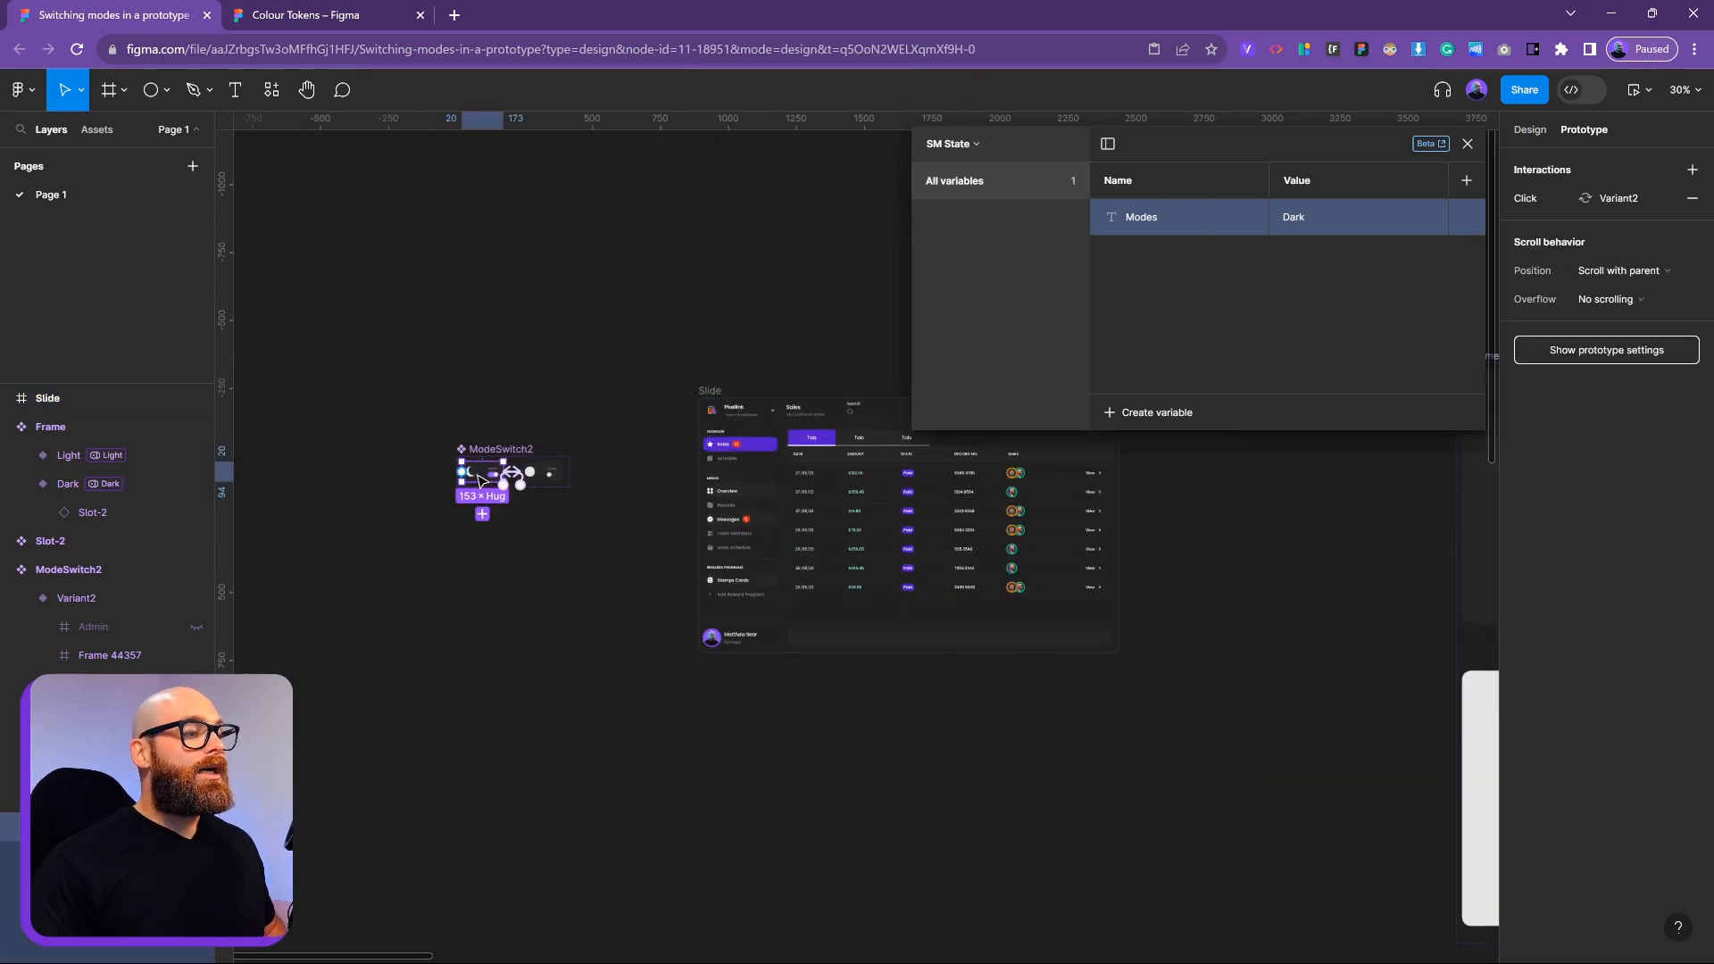
{"action": "left_click", "coordinate": [509, 585]}
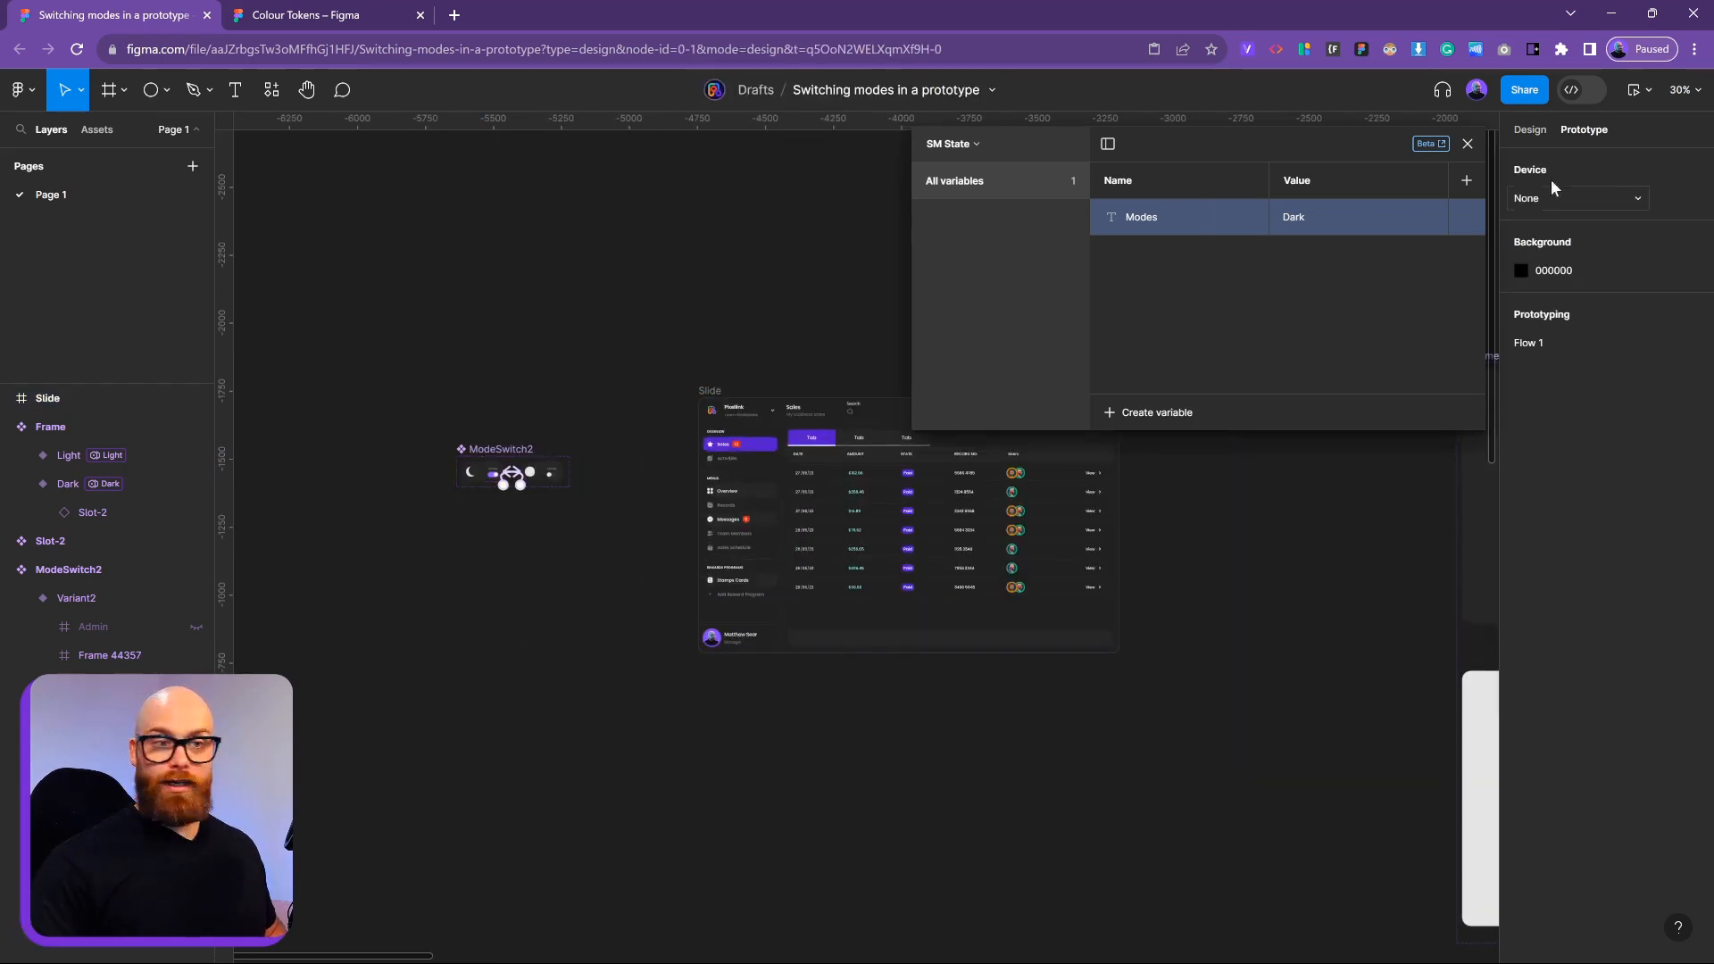
{"action": "left_click", "coordinate": [1530, 130]}
{"action": "left_click", "coordinate": [480, 472]}
{"action": "left_click_drag", "start_coordinate": [482, 476], "coordinate": [784, 518]}
{"action": "left_click", "coordinate": [826, 537]}
Nudge the toggle slightly left to X 1364 and reselect the Slide frame
{"action": "scroll", "coordinate": [795, 521], "scroll_direction": "up", "scroll_amount": 4}
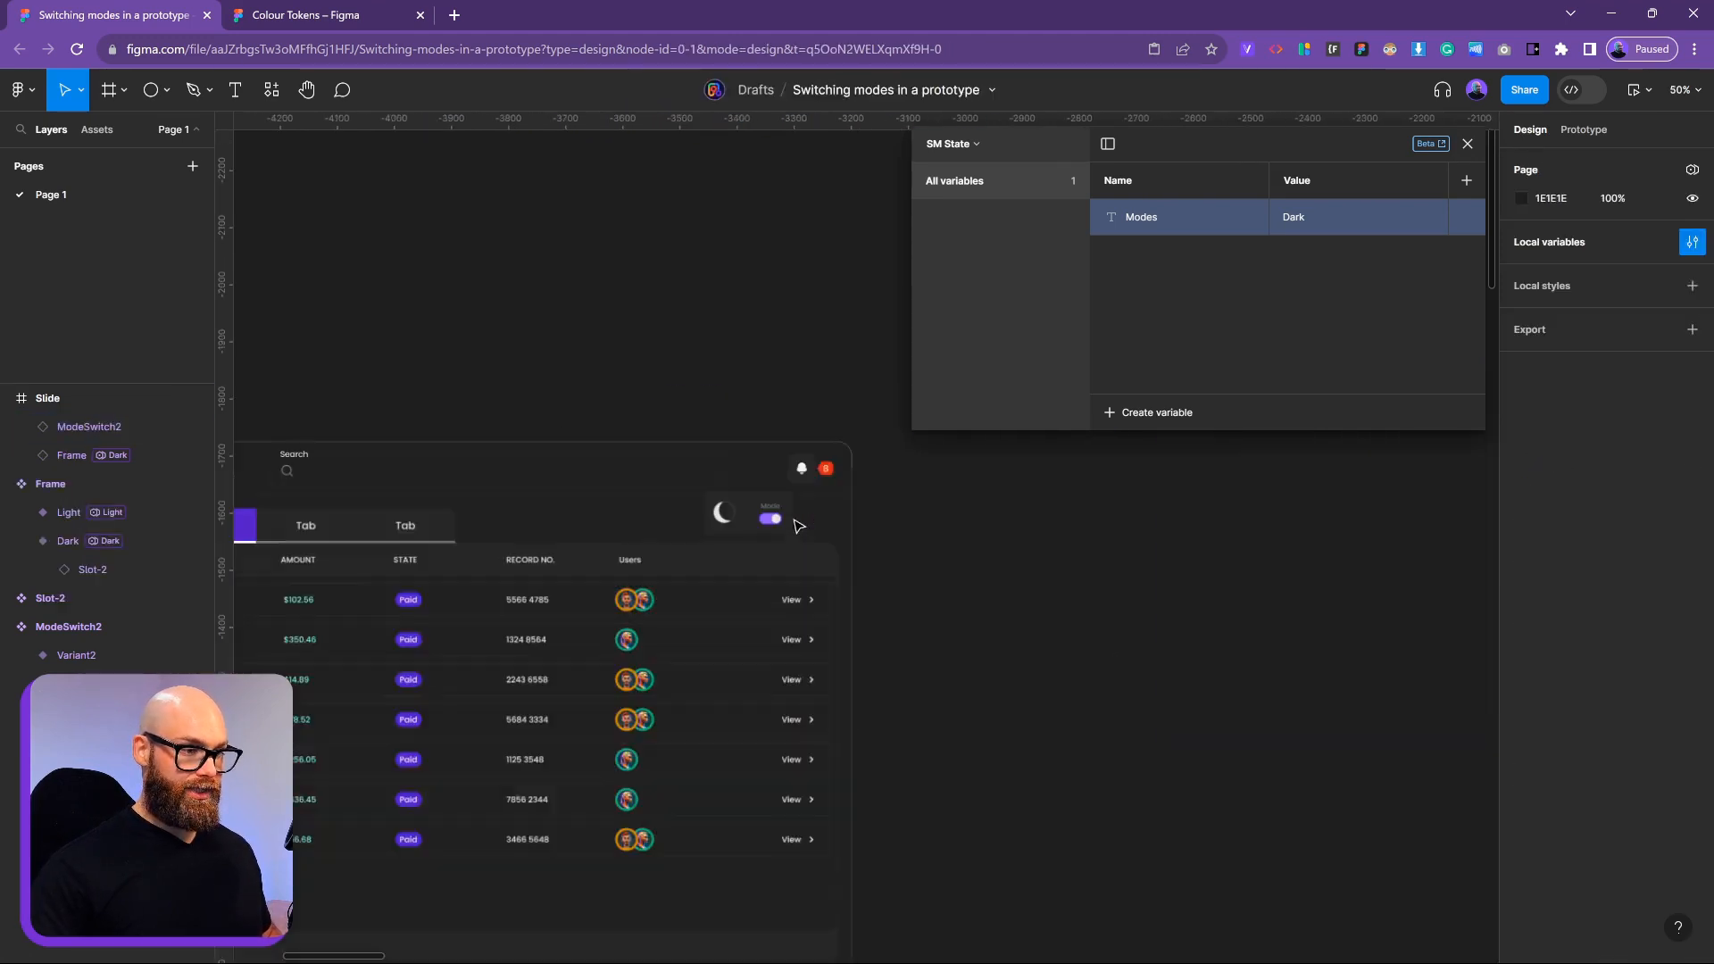
{"action": "scroll", "coordinate": [798, 525], "scroll_direction": "up", "scroll_amount": 3}
{"action": "left_click", "coordinate": [779, 520]}
{"action": "left_click_drag", "start_coordinate": [777, 515], "coordinate": [766, 515]}
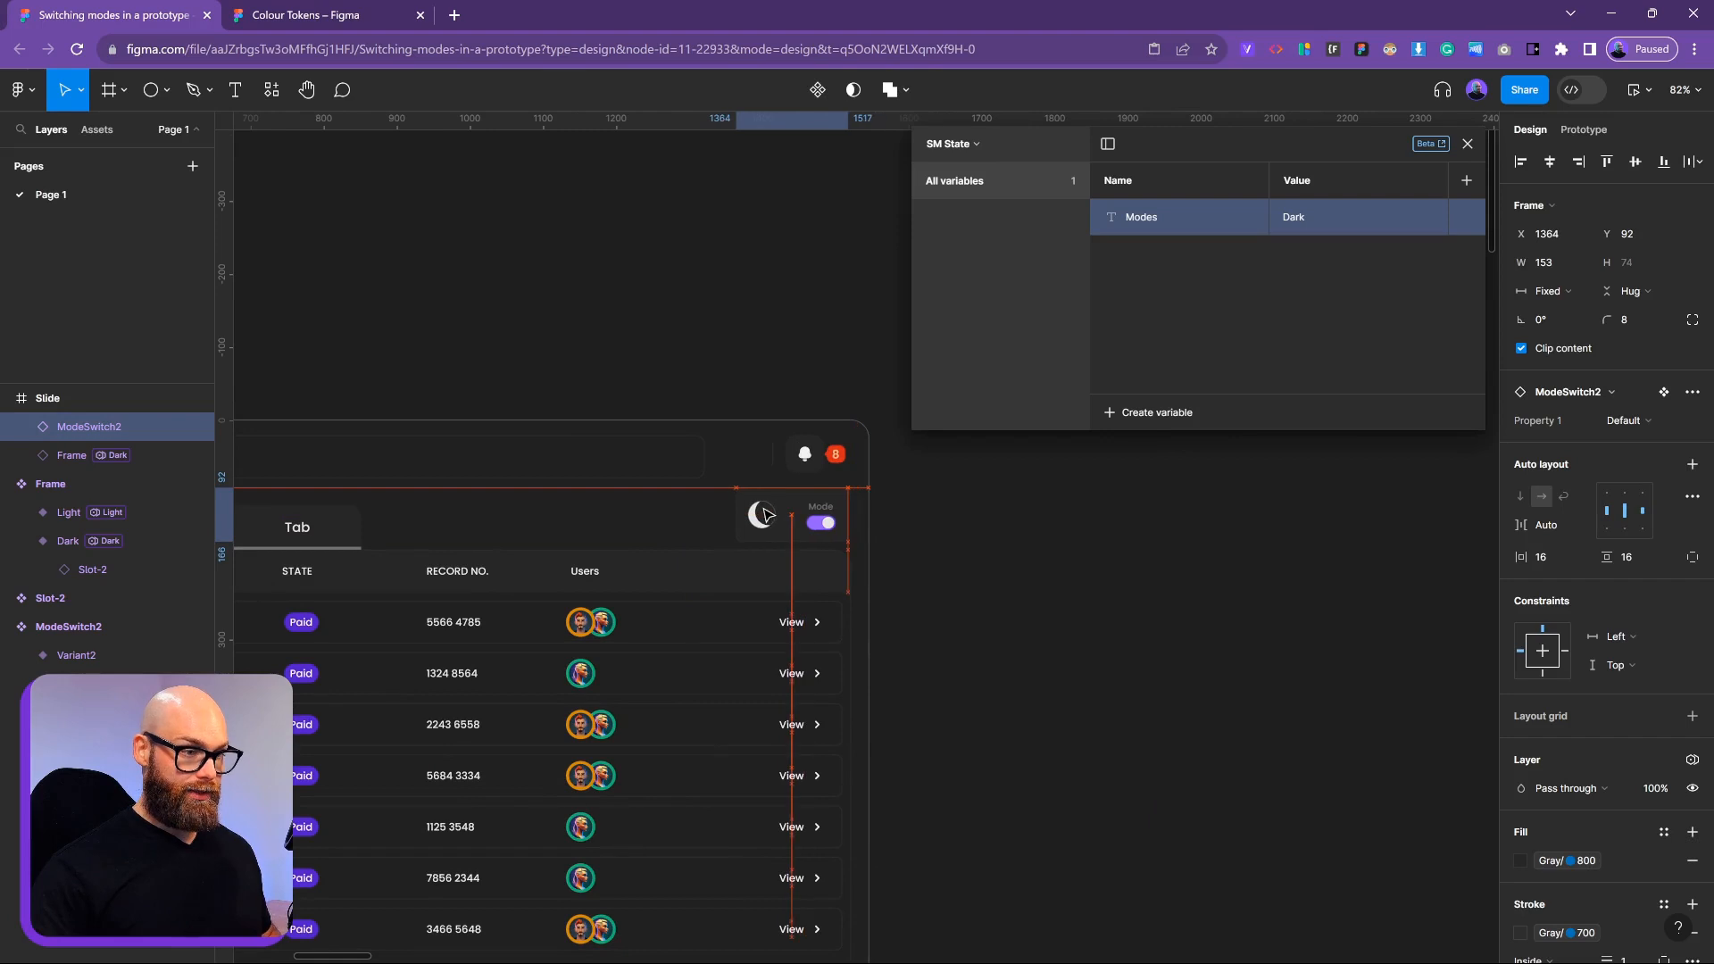
{"action": "left_click", "coordinate": [896, 613]}
{"action": "scroll", "coordinate": [898, 613], "scroll_direction": "down", "scroll_amount": 3}
{"action": "left_click_drag", "start_coordinate": [902, 613], "coordinate": [1116, 459]}
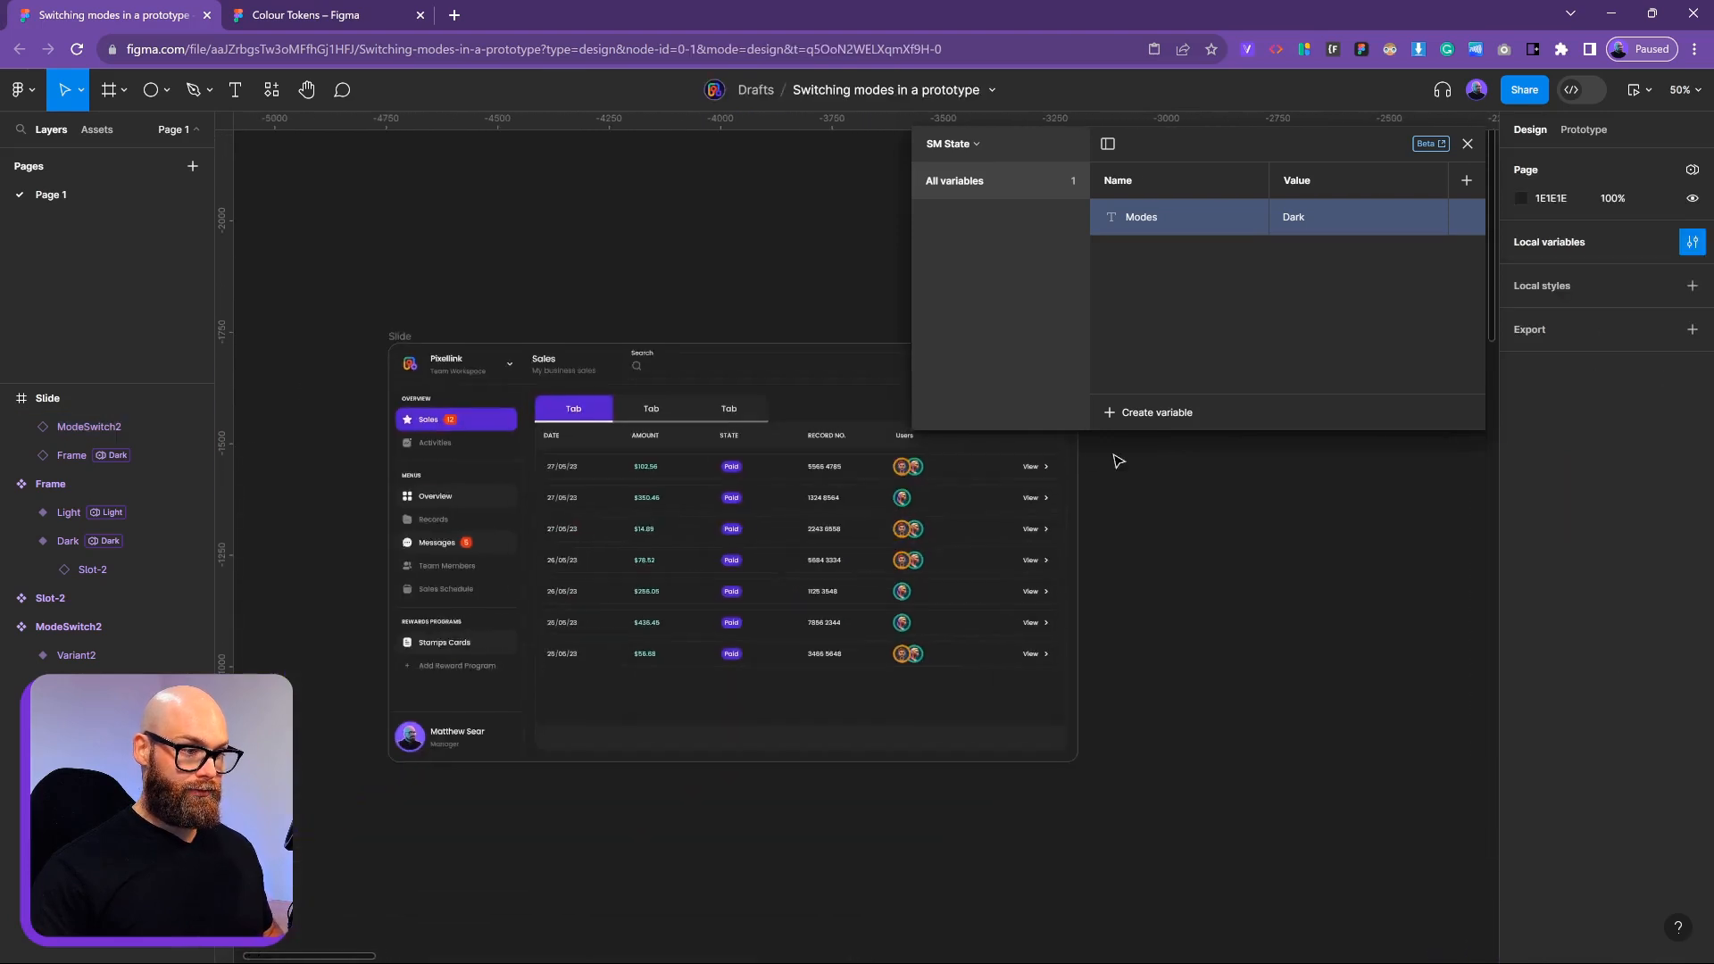
{"action": "left_click", "coordinate": [416, 337]}
{"action": "scroll", "coordinate": [738, 260], "scroll_direction": "right", "scroll_amount": 2}
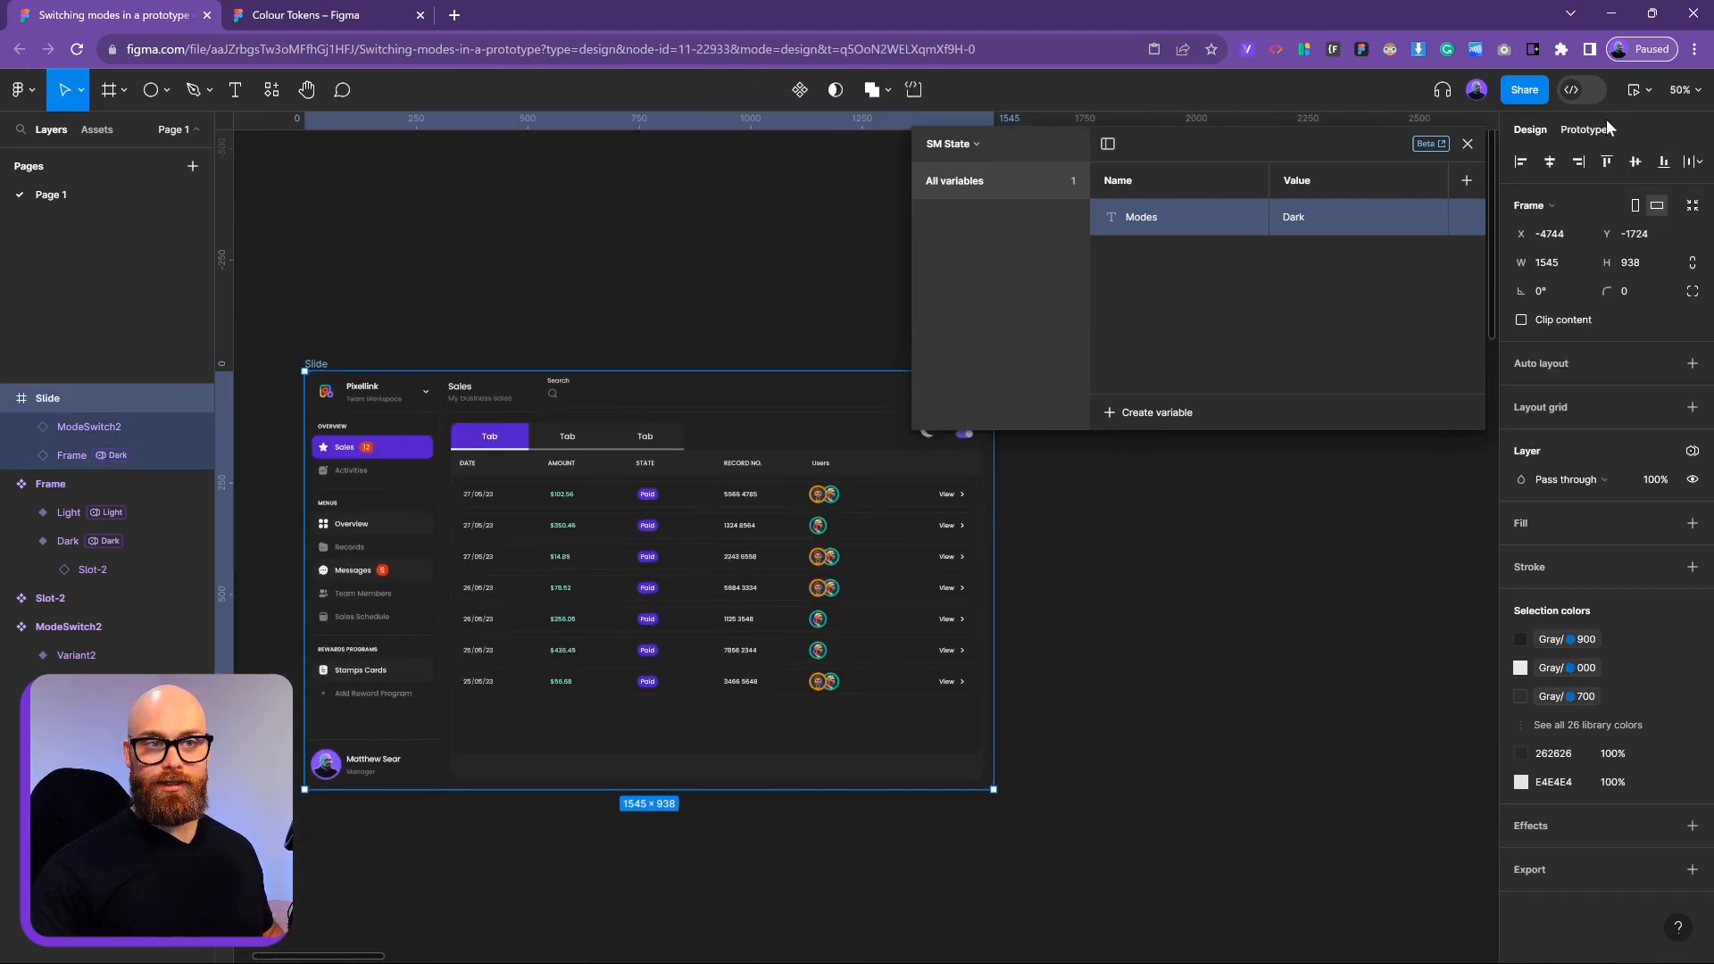
Preview the prototype, flip the toggle between light and dark nine times, then close the preview
{"action": "left_click", "coordinate": [1632, 94]}
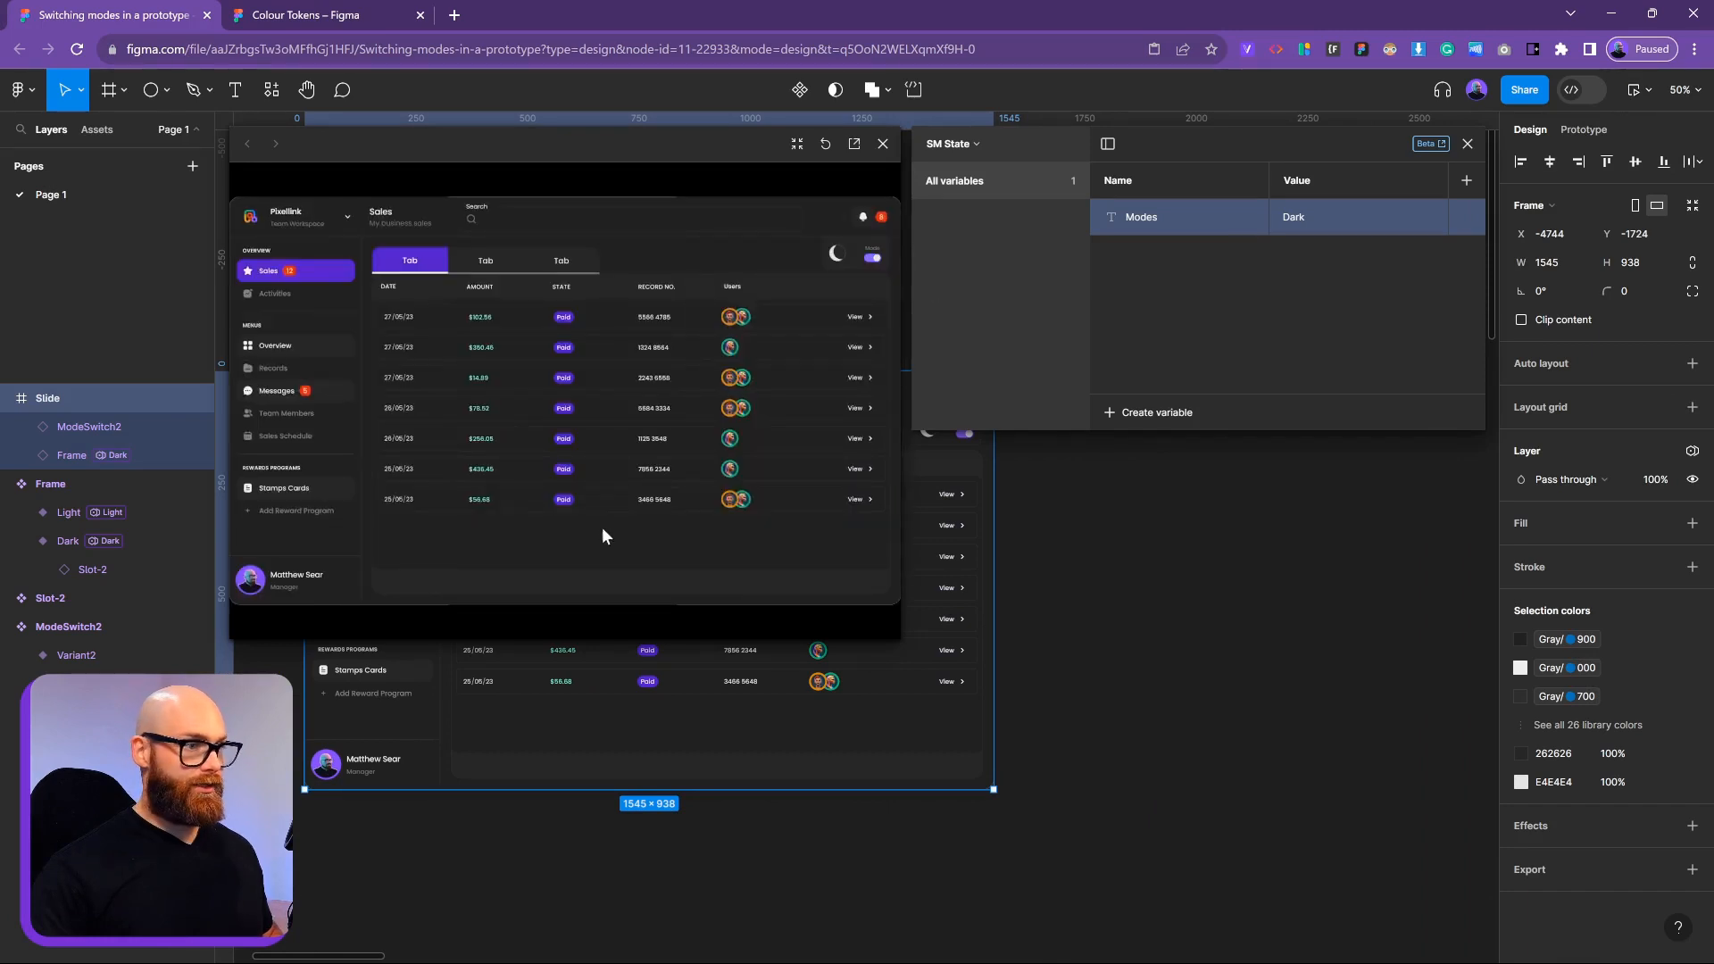
{"action": "left_click", "coordinate": [855, 259]}
{"action": "left_click", "coordinate": [856, 259]}
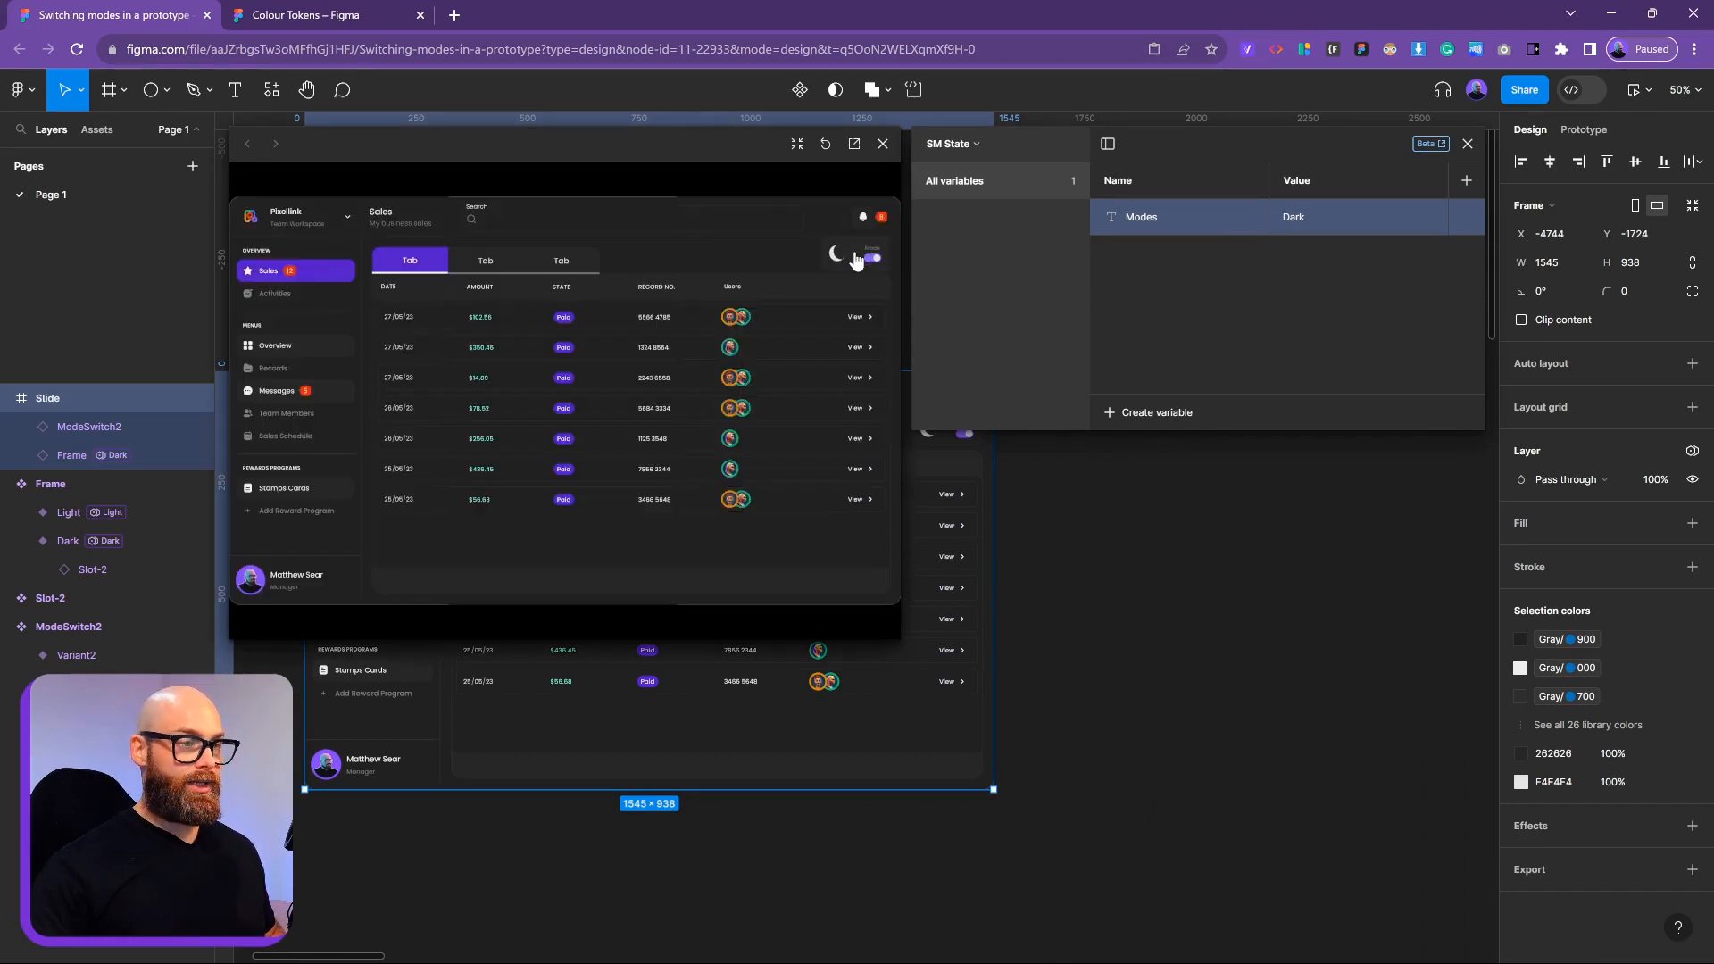
{"action": "left_click", "coordinate": [858, 258]}
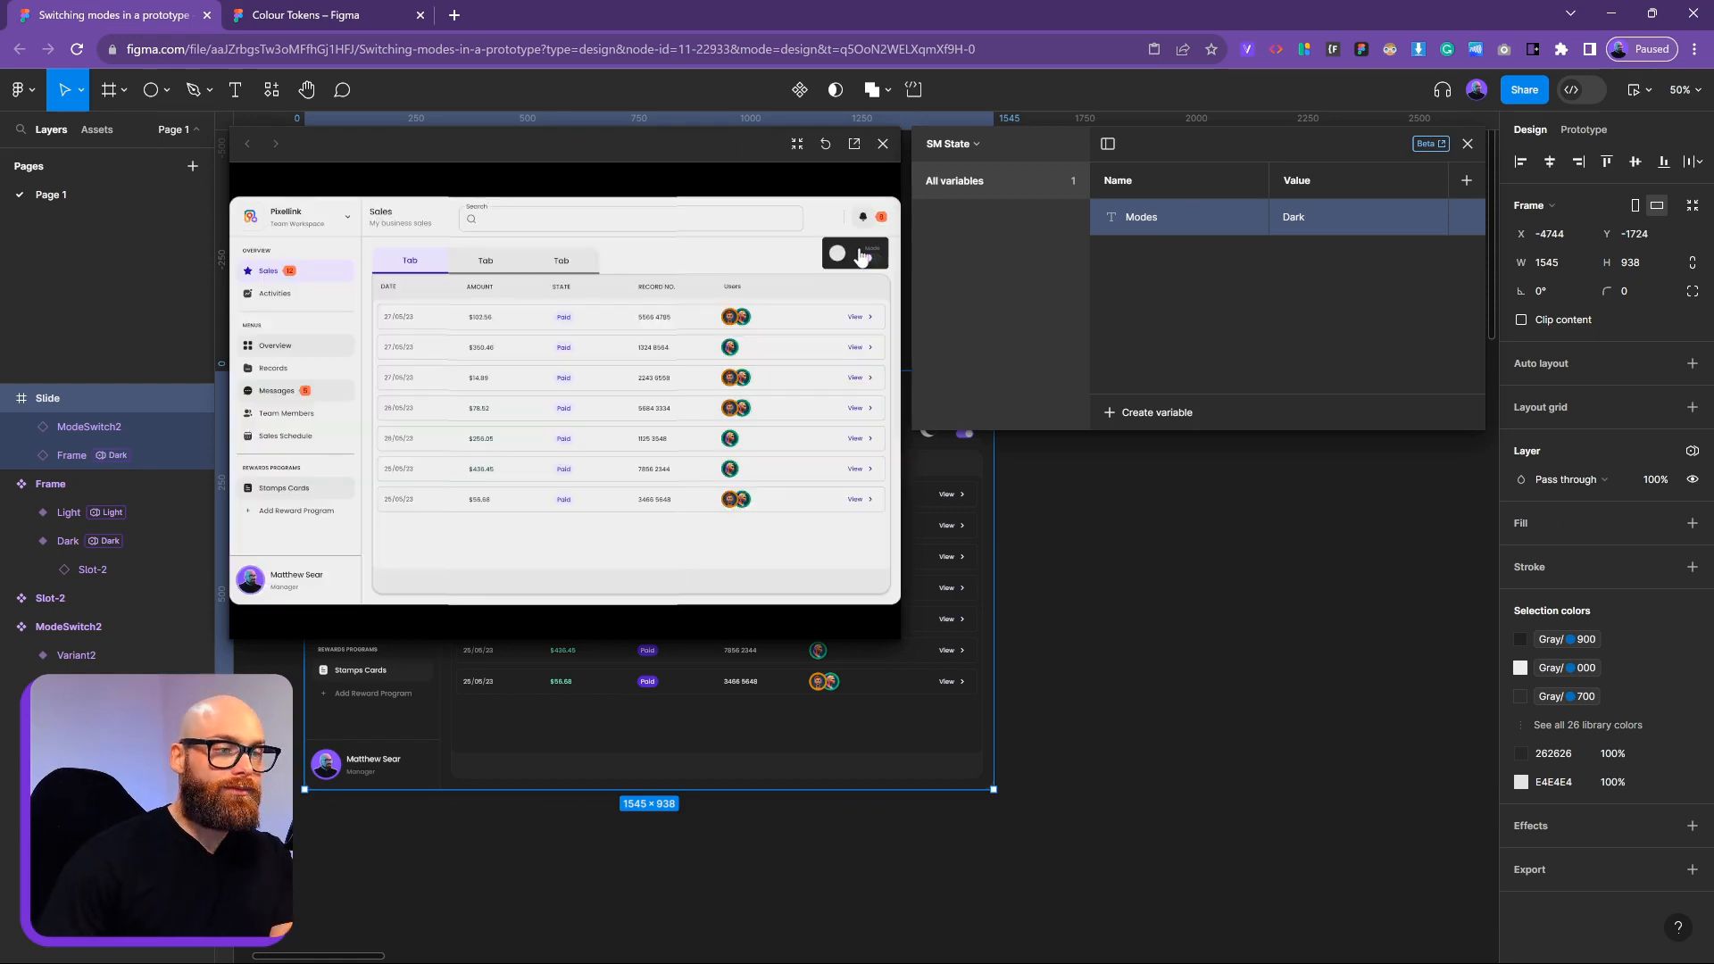
{"action": "left_click", "coordinate": [862, 259]}
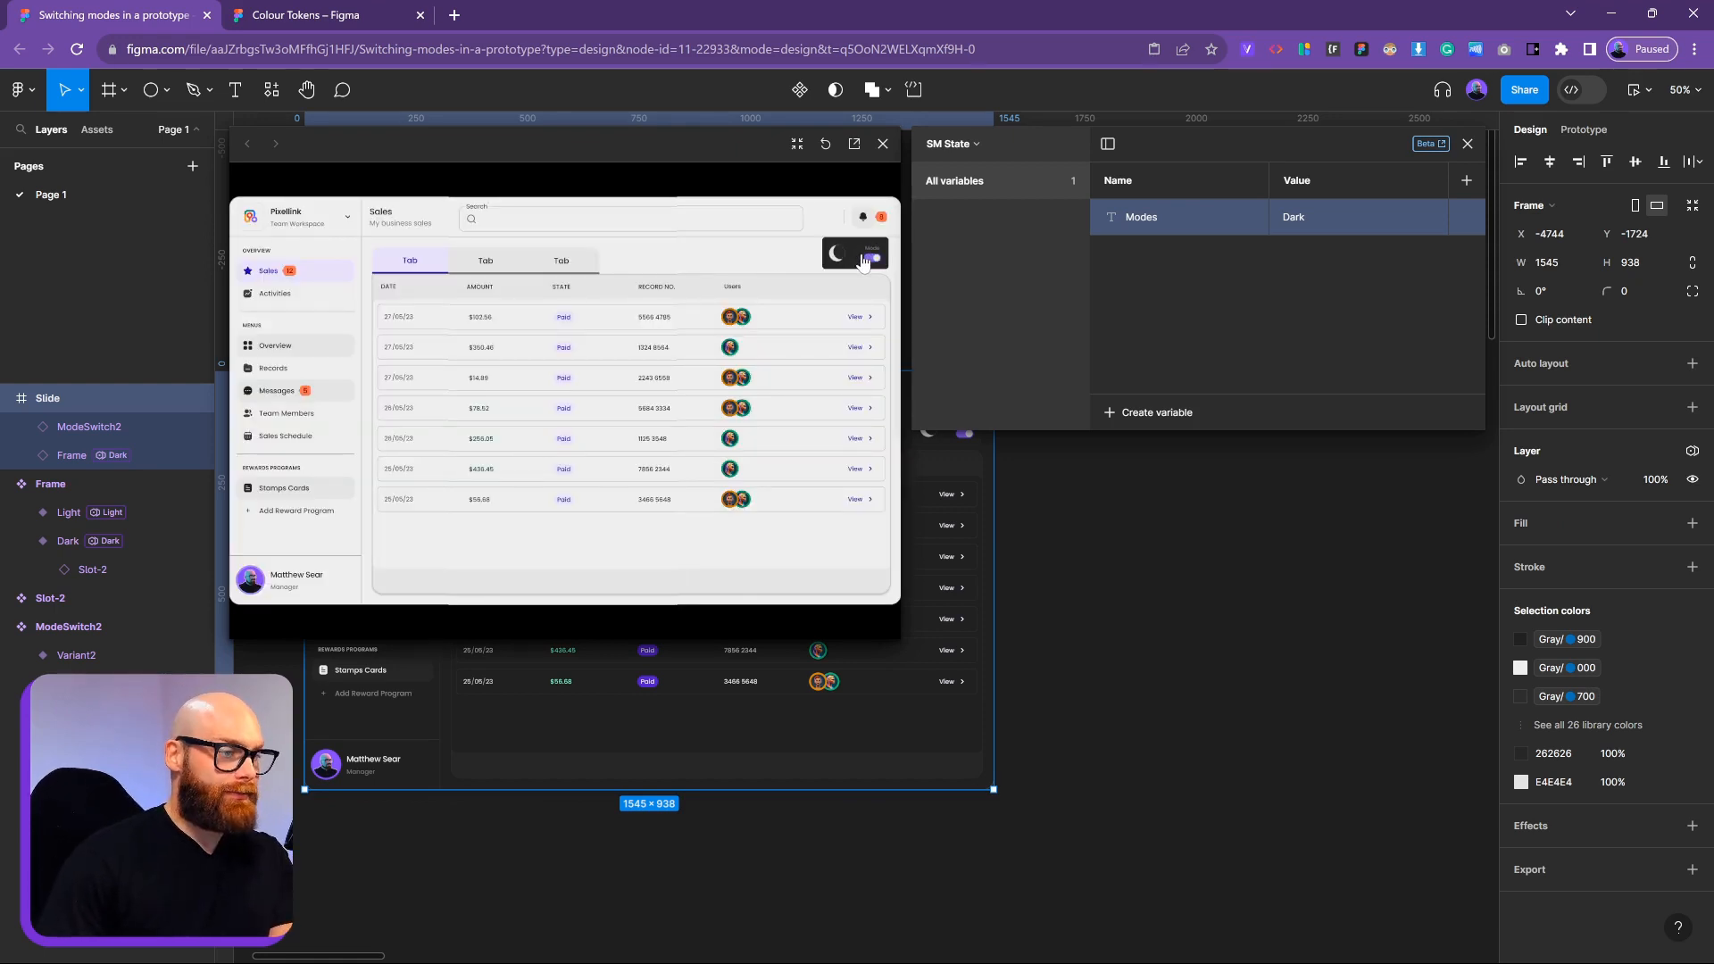
{"action": "left_click", "coordinate": [862, 259]}
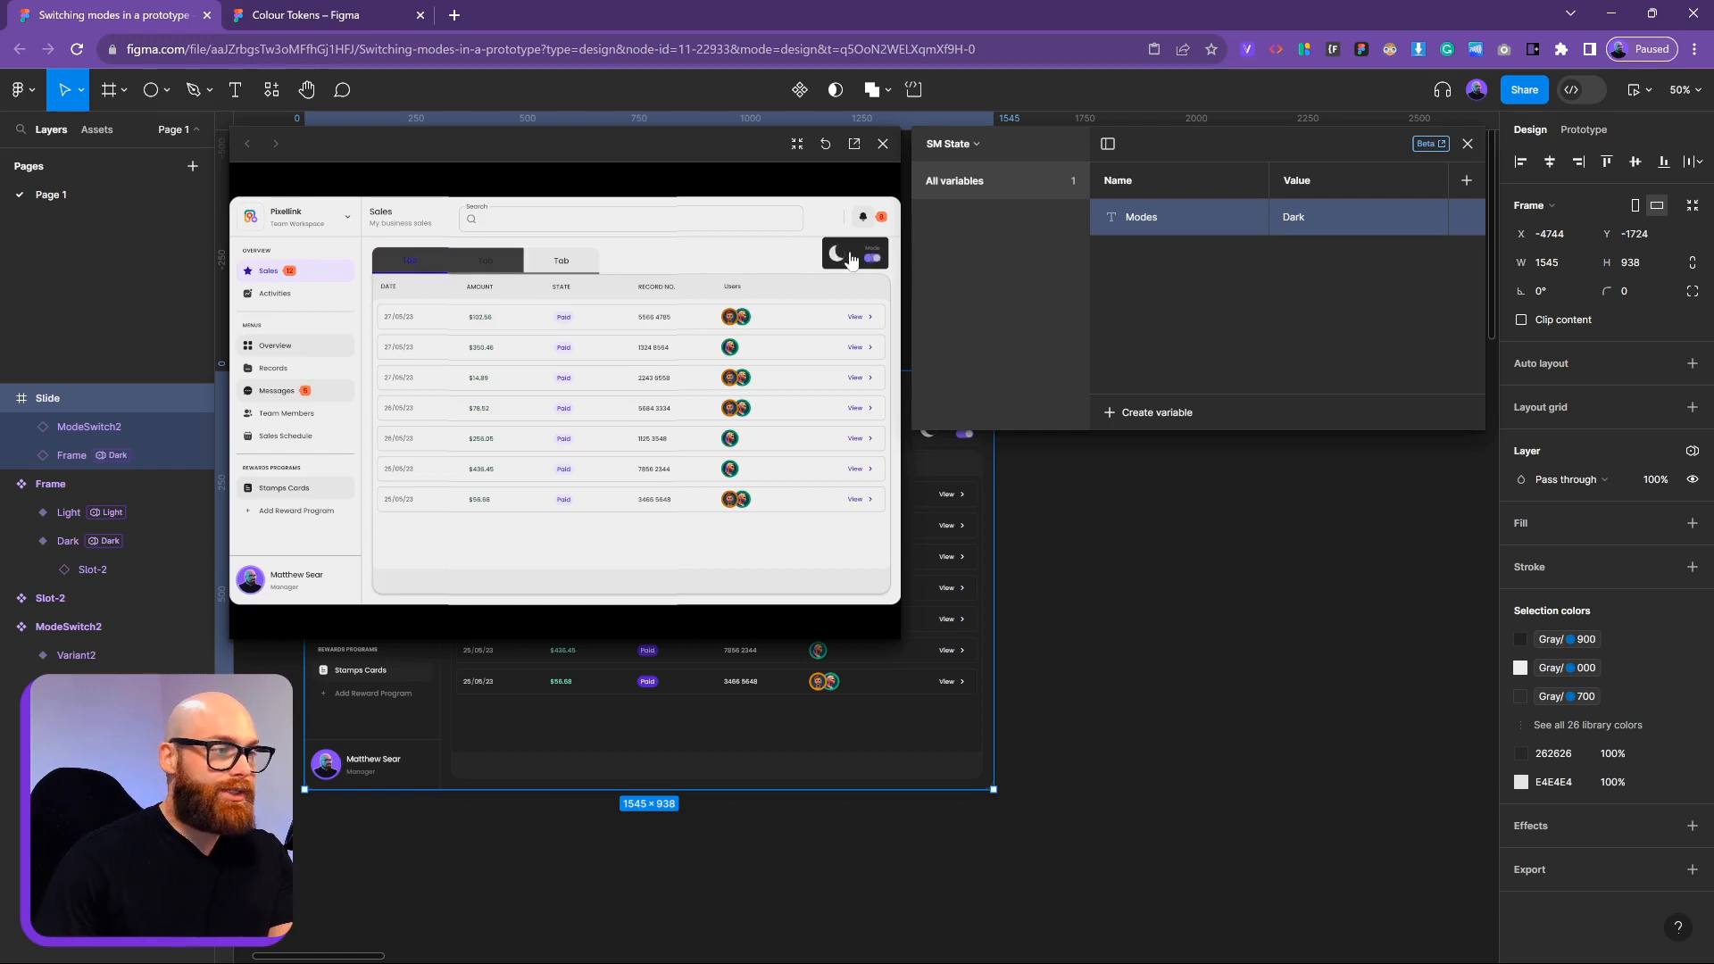
{"action": "left_click", "coordinate": [840, 267]}
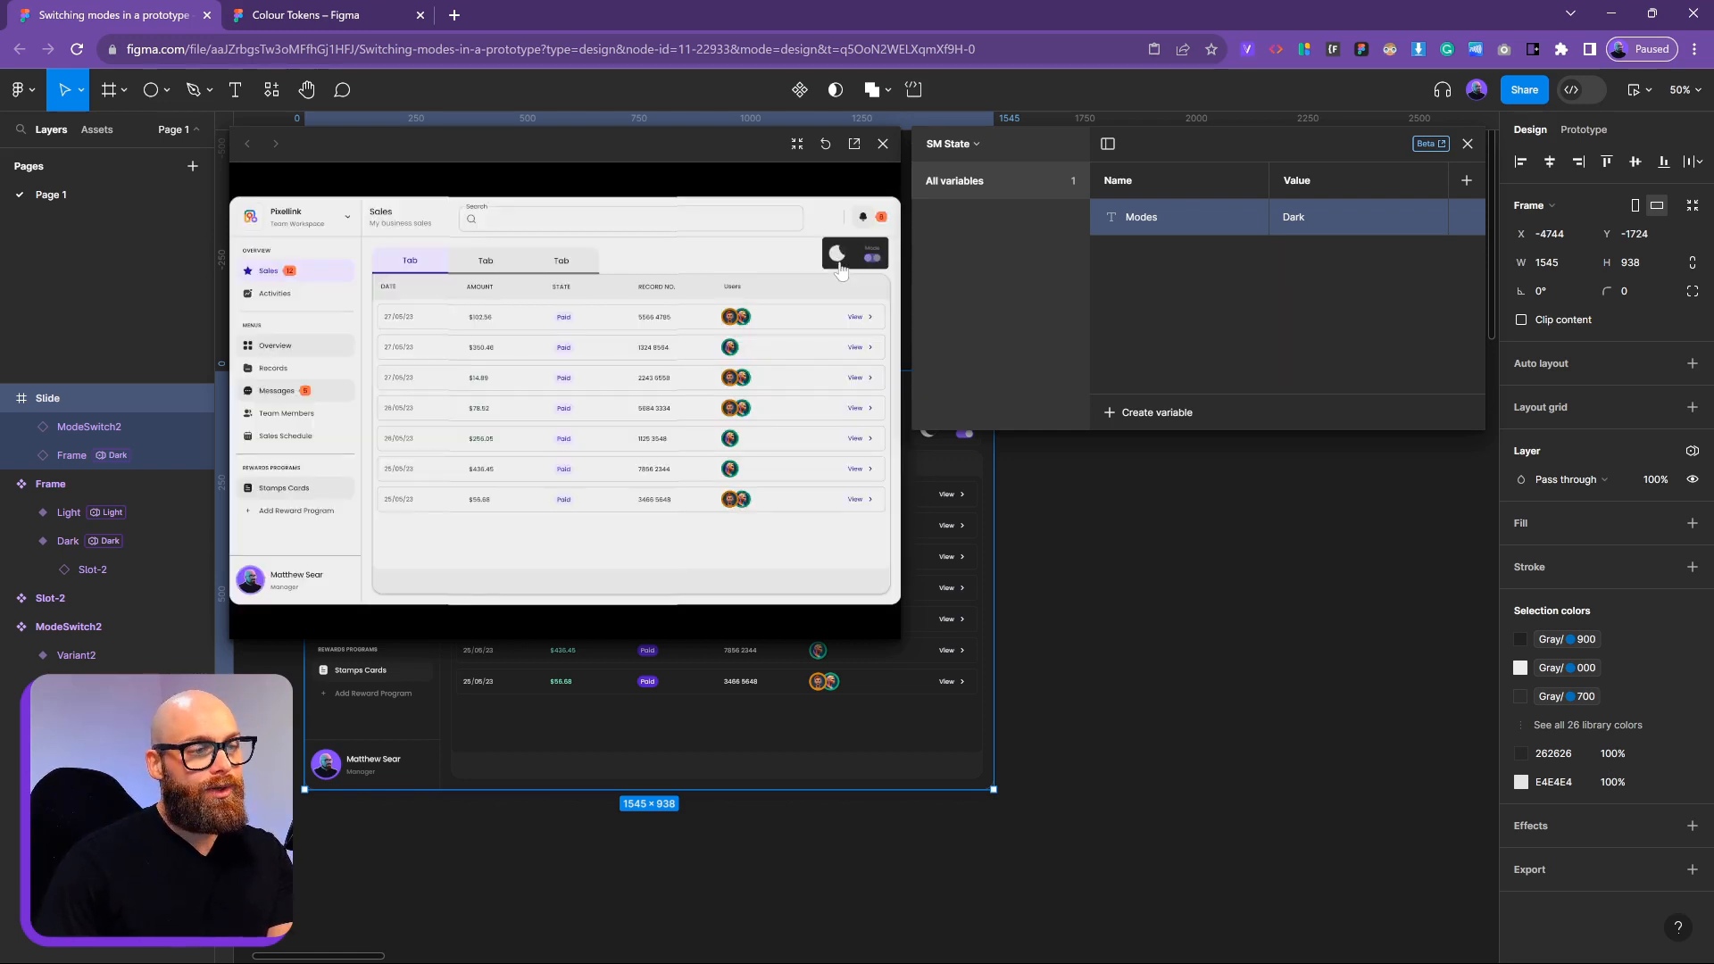
{"action": "left_click", "coordinate": [841, 267]}
{"action": "left_click", "coordinate": [841, 267]}
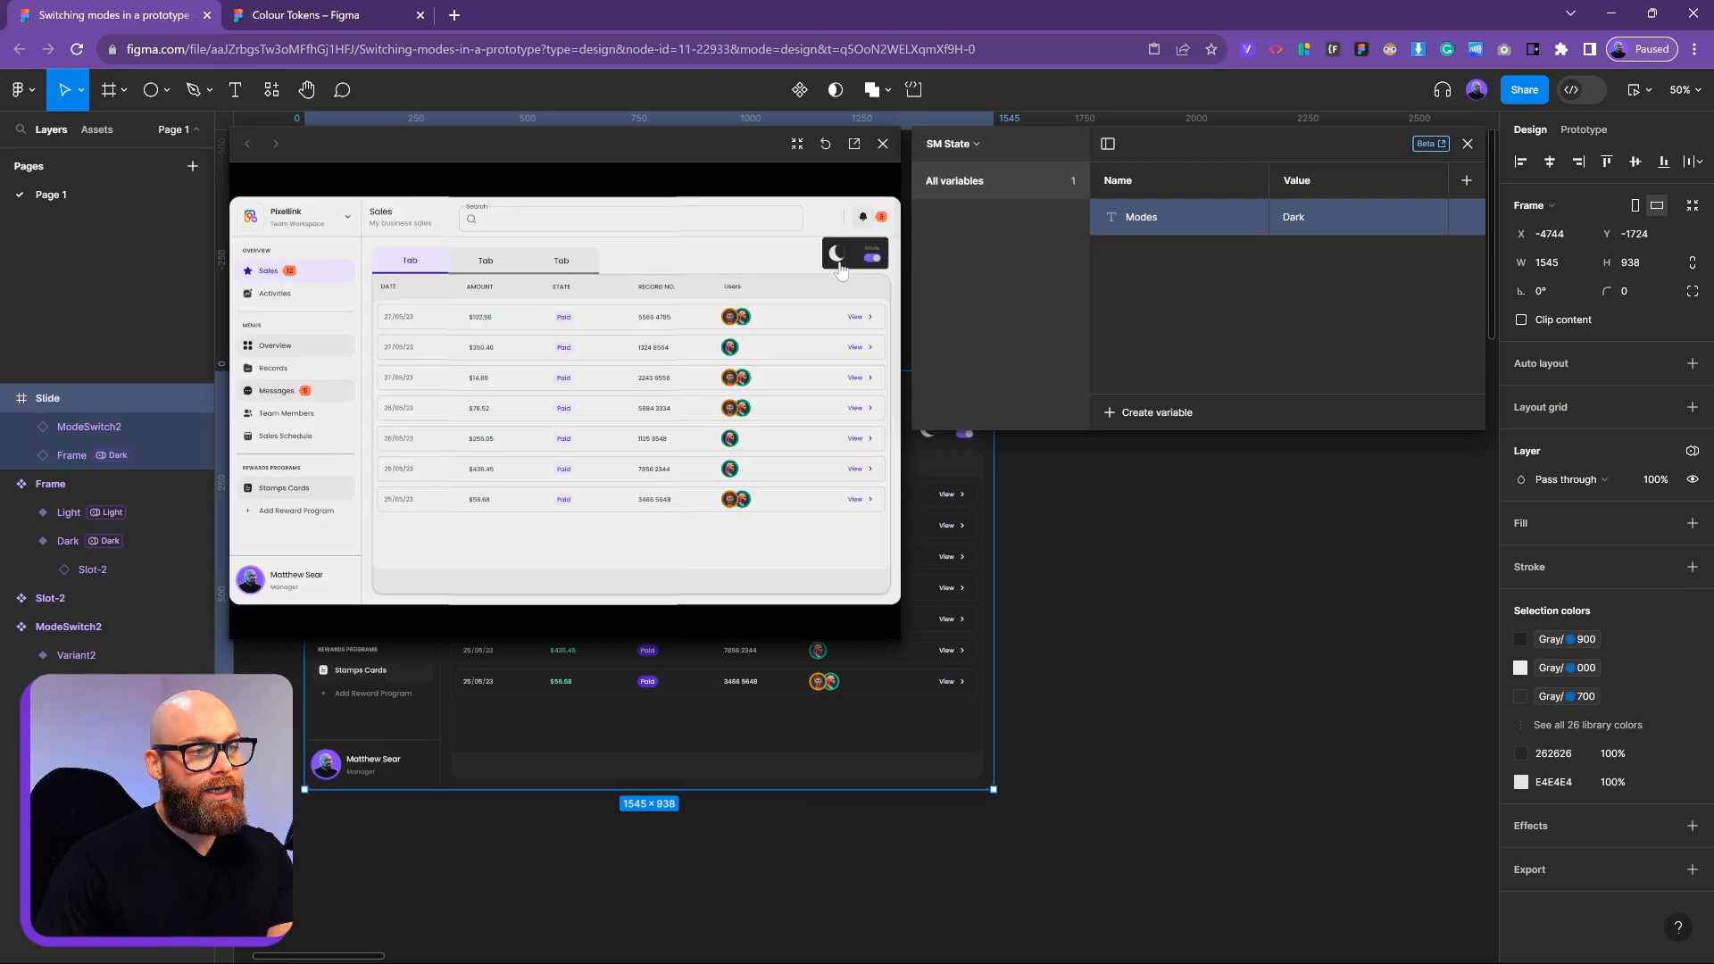
{"action": "left_click", "coordinate": [840, 267]}
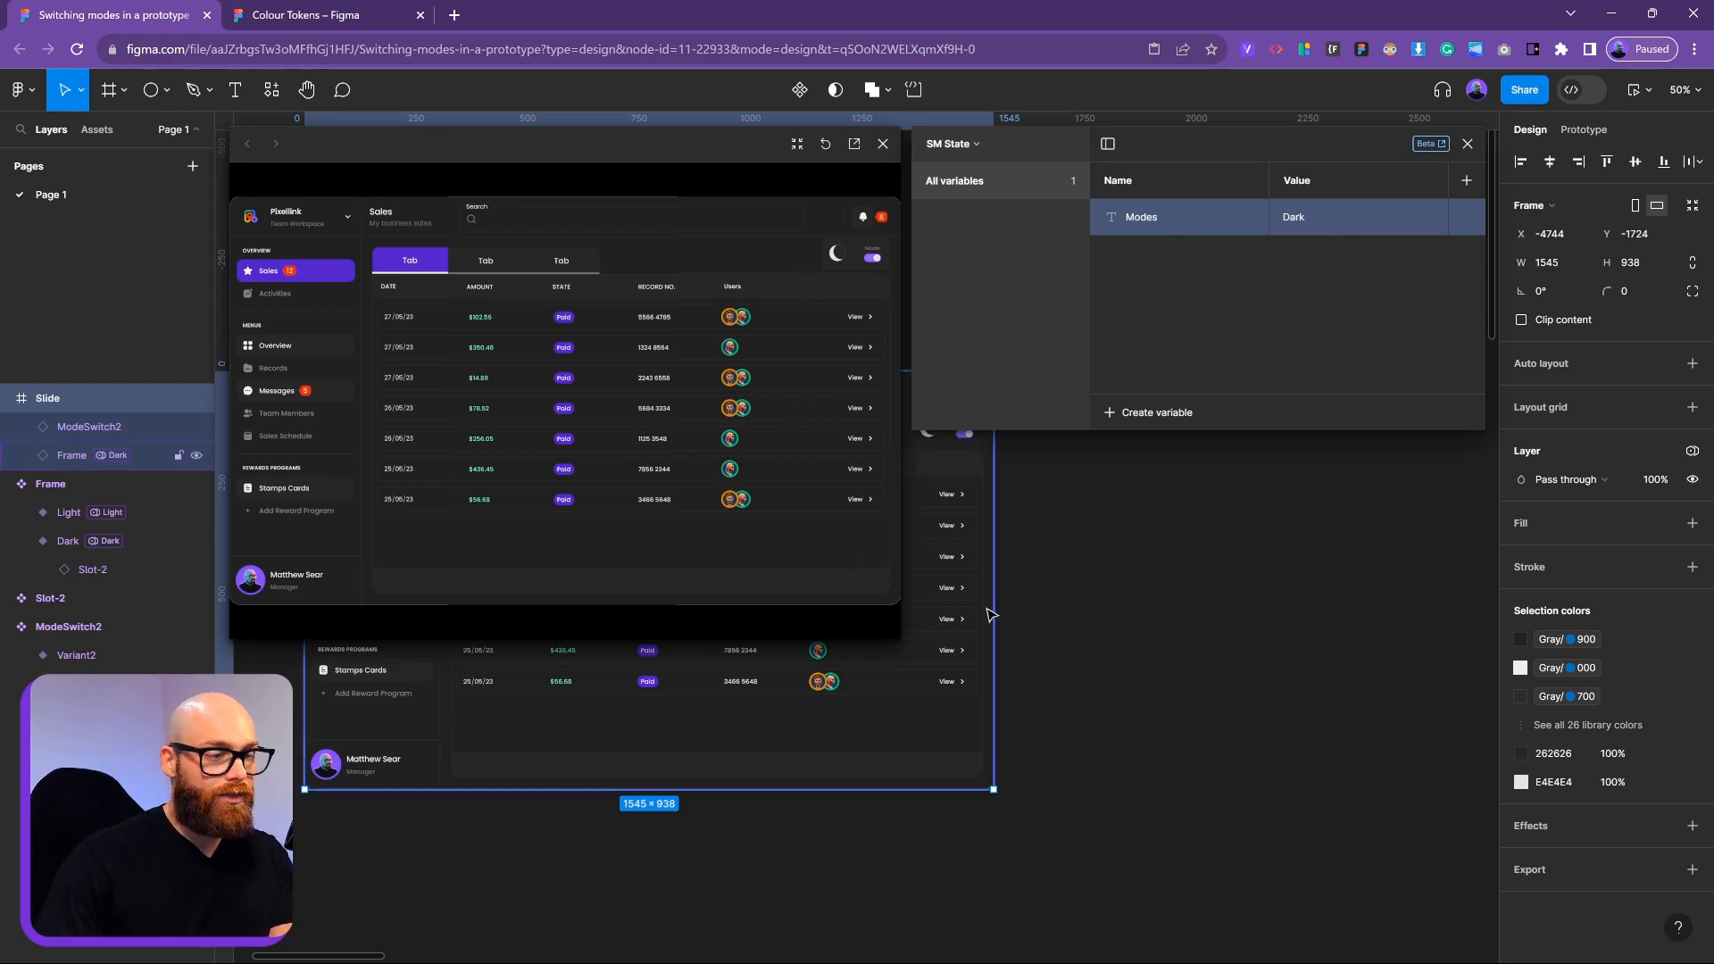
{"action": "left_click", "coordinate": [882, 144]}
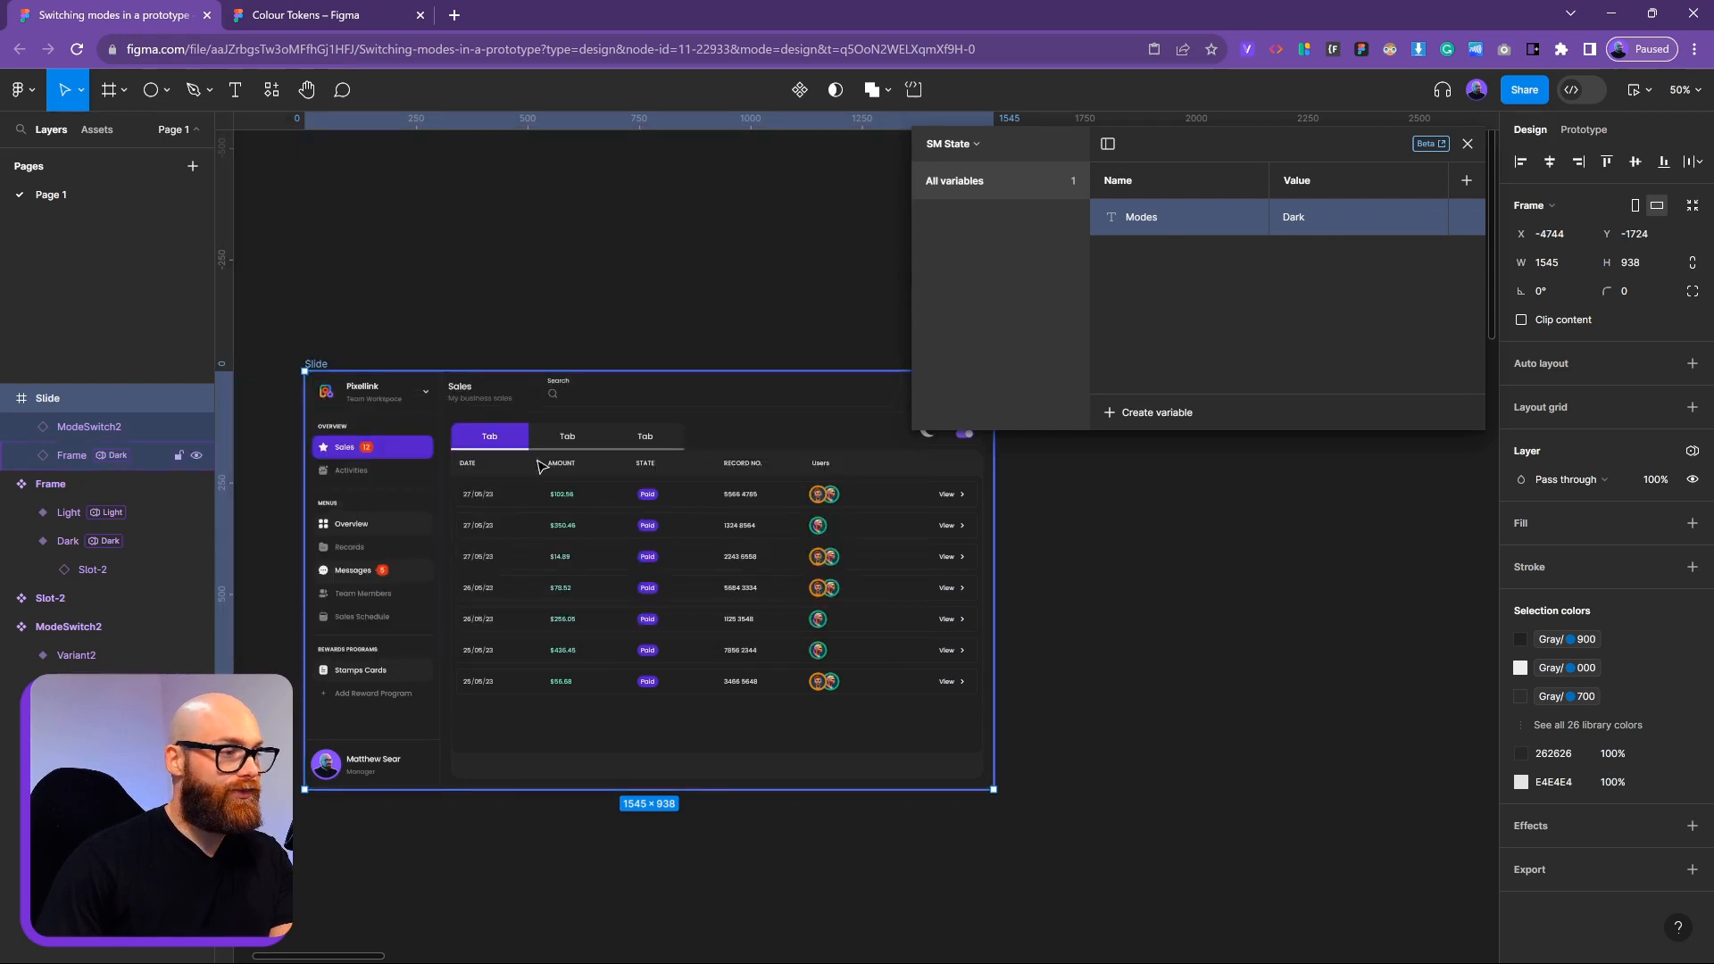
Select the Dashboard layer of the Frame instance inside the Slide
{"action": "left_click", "coordinate": [56, 454]}
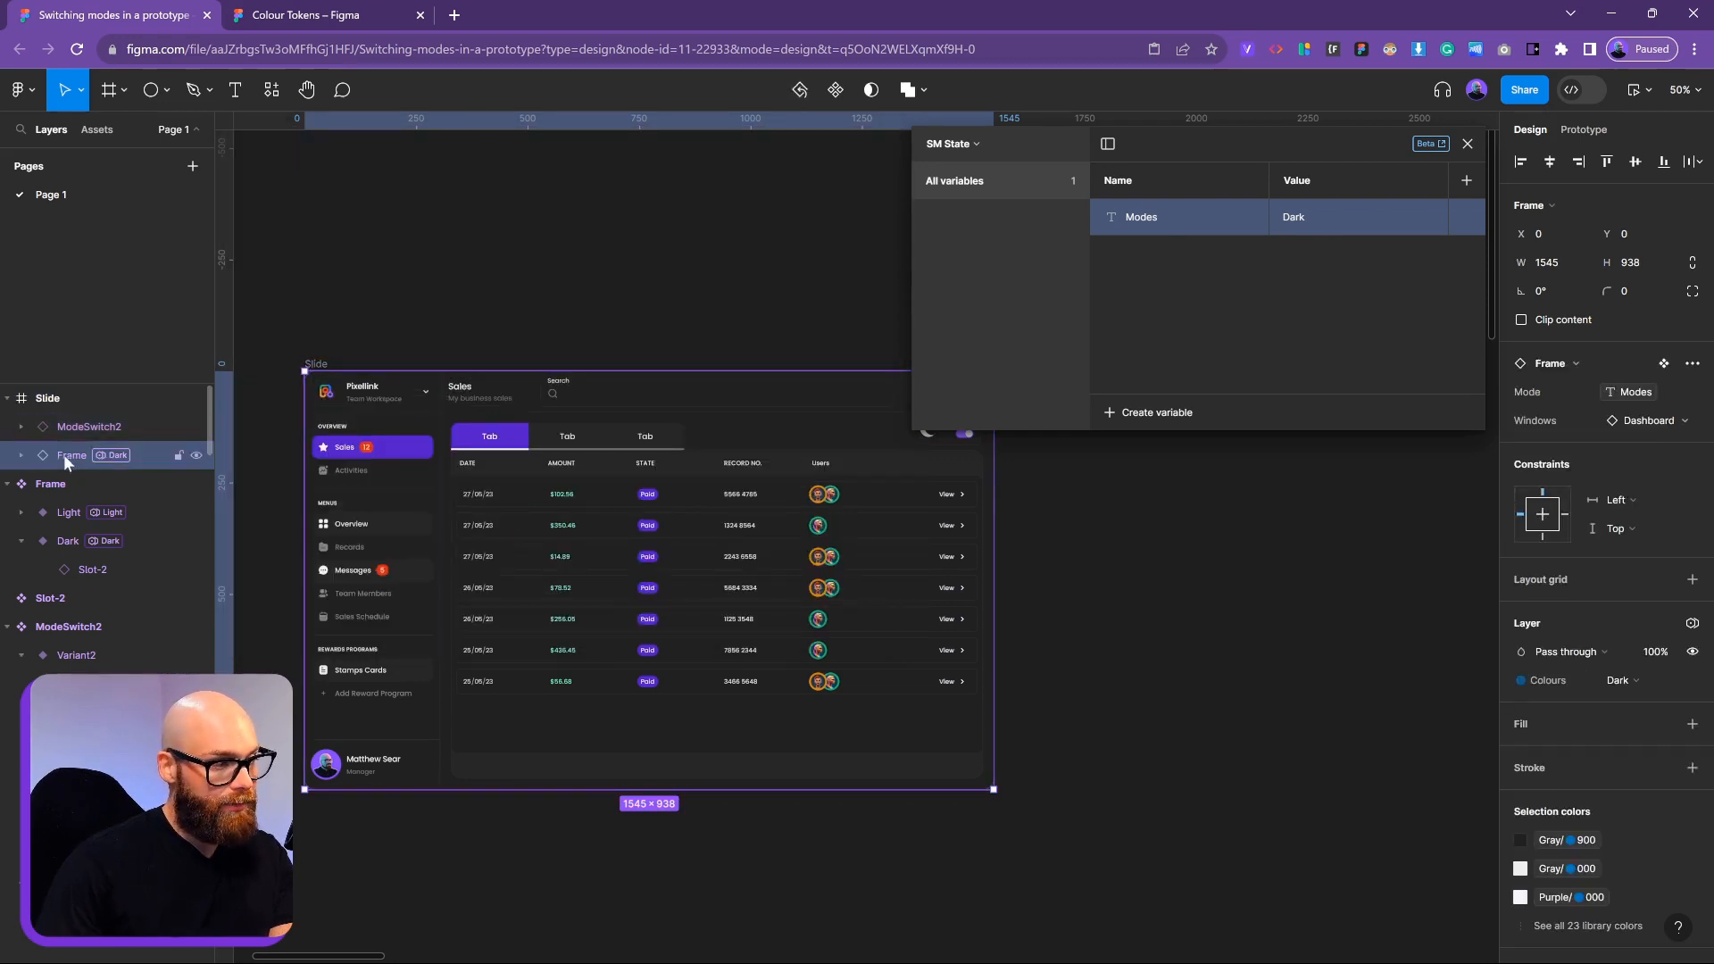
{"action": "left_click", "coordinate": [18, 457]}
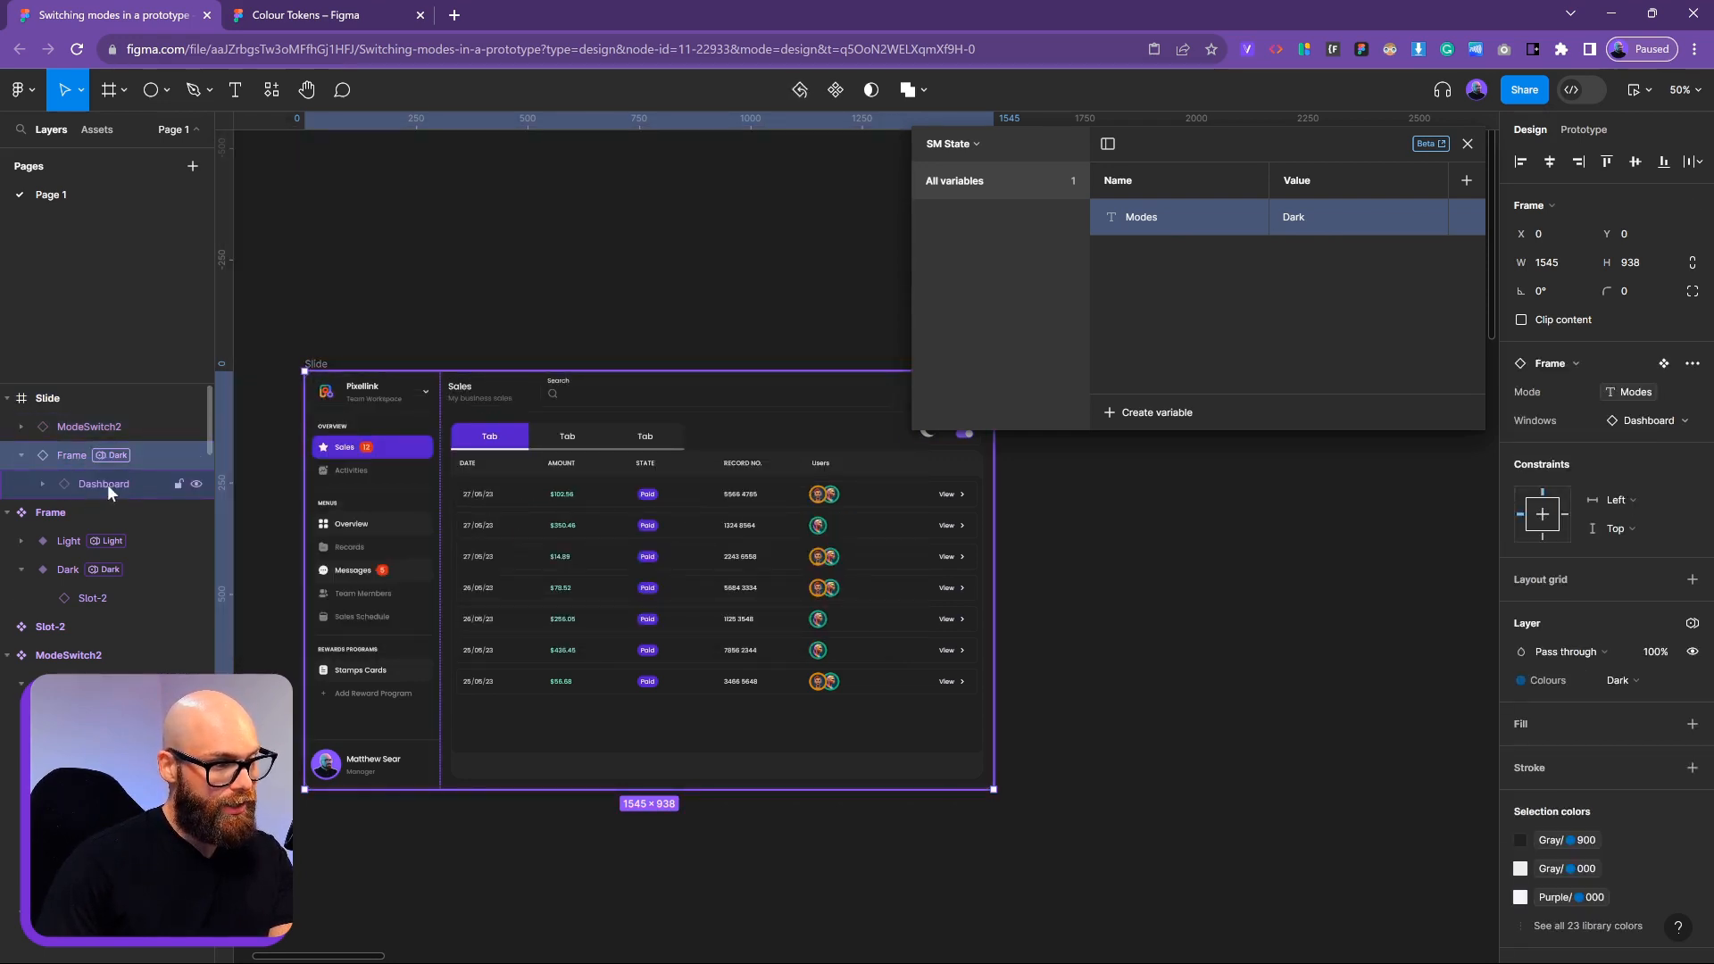
{"action": "left_click", "coordinate": [102, 484]}
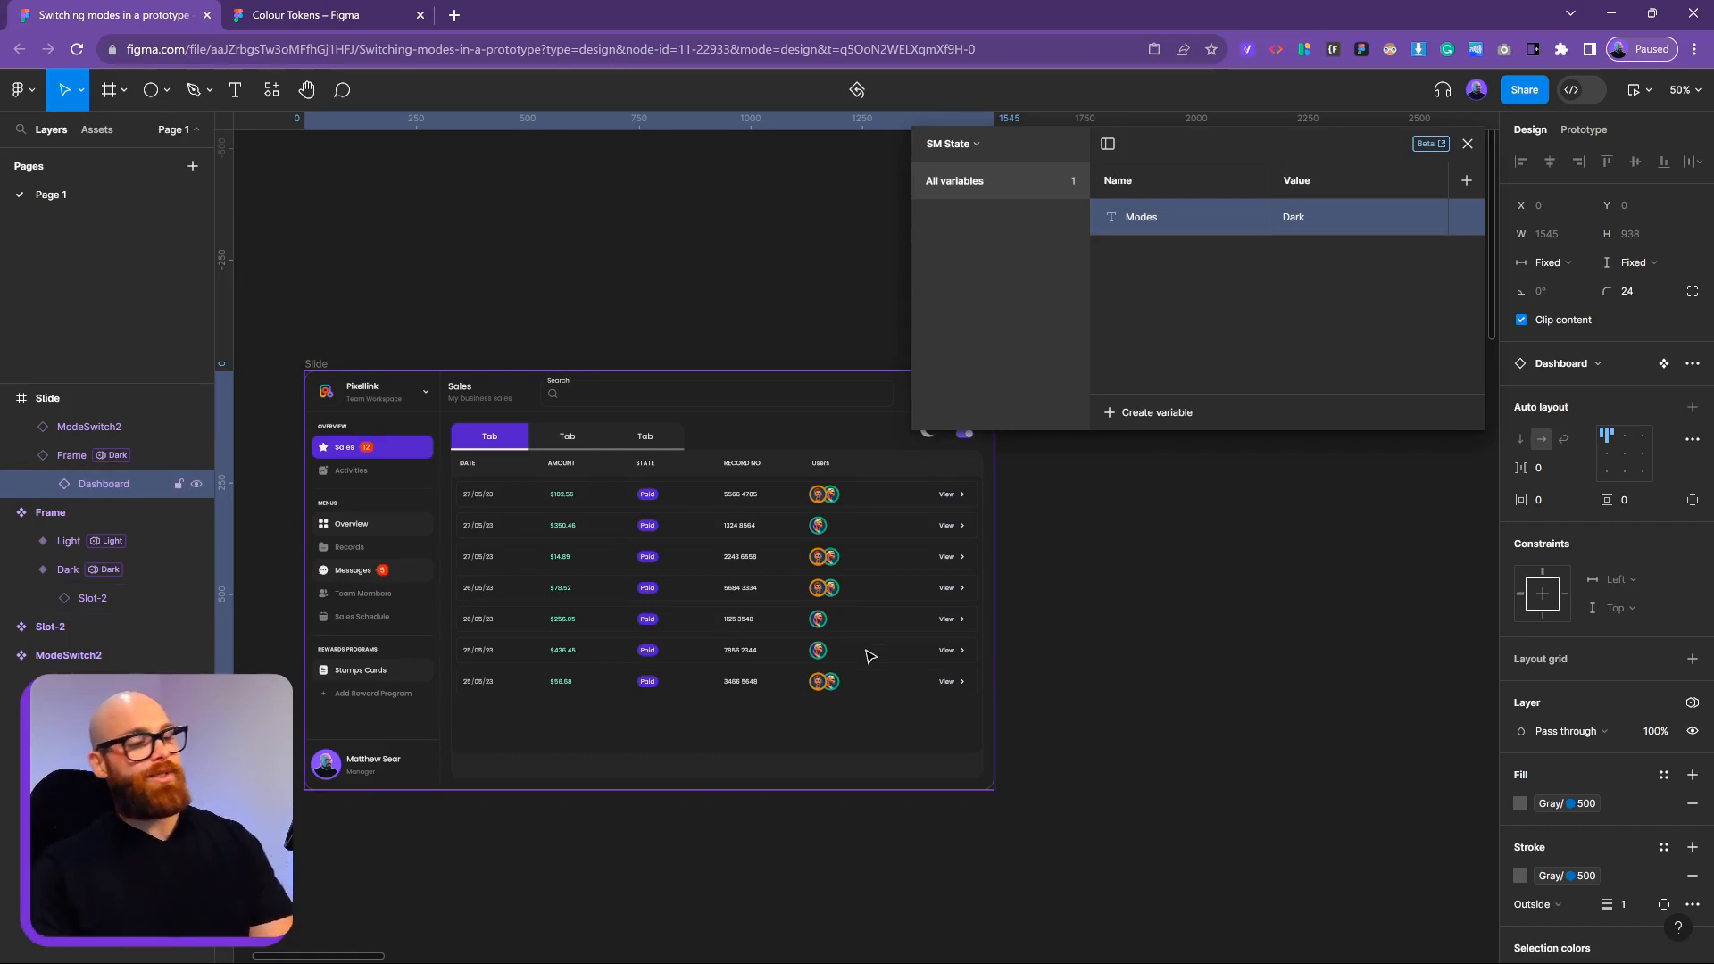
Drag out an instance of the Dark Frame variant above it, undoing an accidental resize
{"action": "left_click", "coordinate": [1113, 666]}
{"action": "scroll", "coordinate": [1113, 666], "scroll_direction": "down", "scroll_amount": 5}
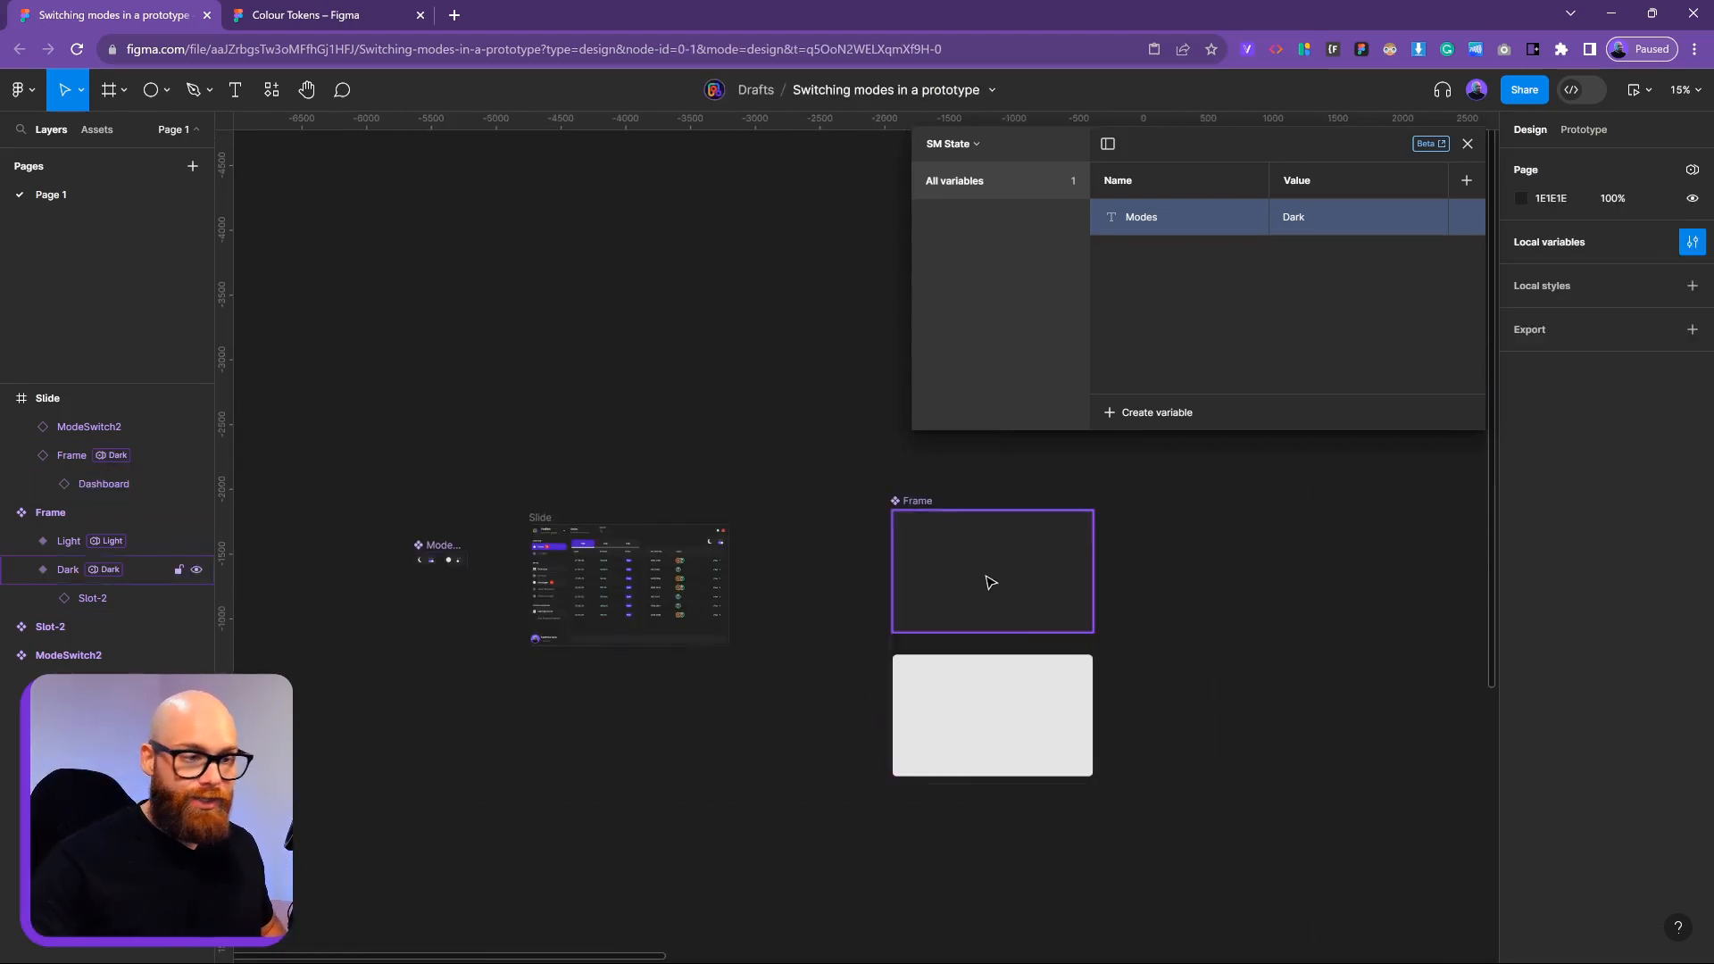
{"action": "left_click", "coordinate": [987, 582]}
{"action": "left_click_drag", "start_coordinate": [995, 596], "coordinate": [993, 544]}
{"action": "left_click_drag", "start_coordinate": [1072, 590], "coordinate": [964, 525]}
{"action": "key", "text": "ctrl+z"}
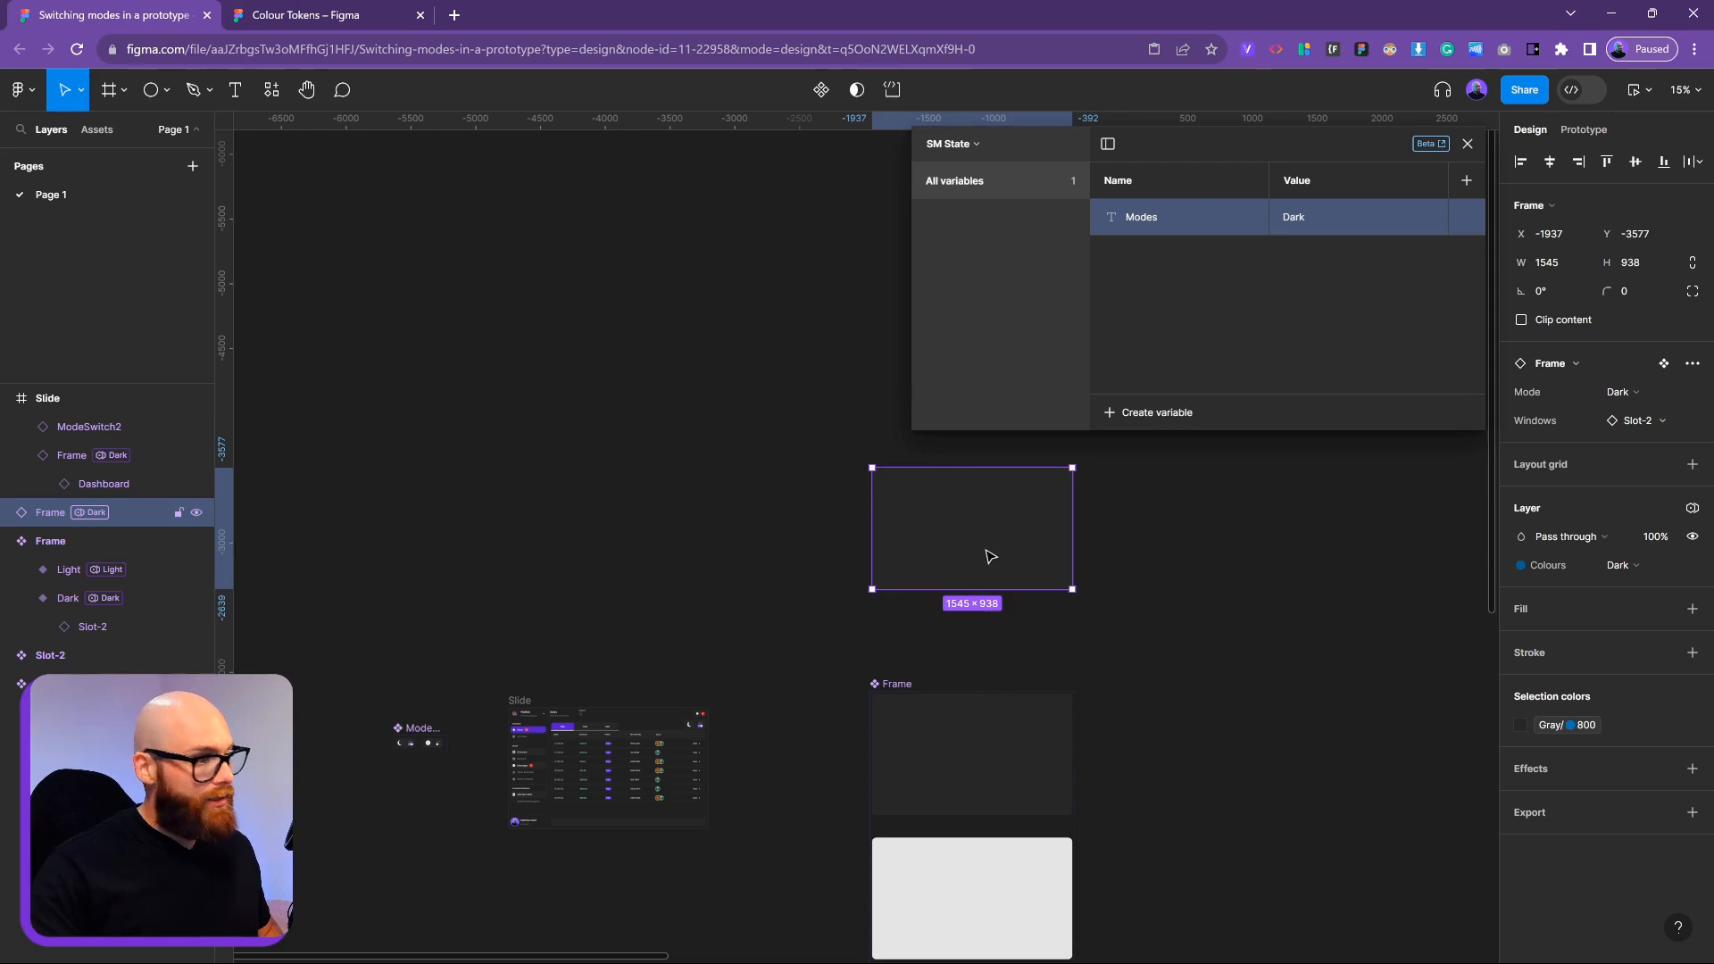
Select the copy's Slot-2 layer, then select both Dark and Light Frame variants
{"action": "left_click", "coordinate": [7, 513]}
{"action": "left_click", "coordinate": [77, 540]}
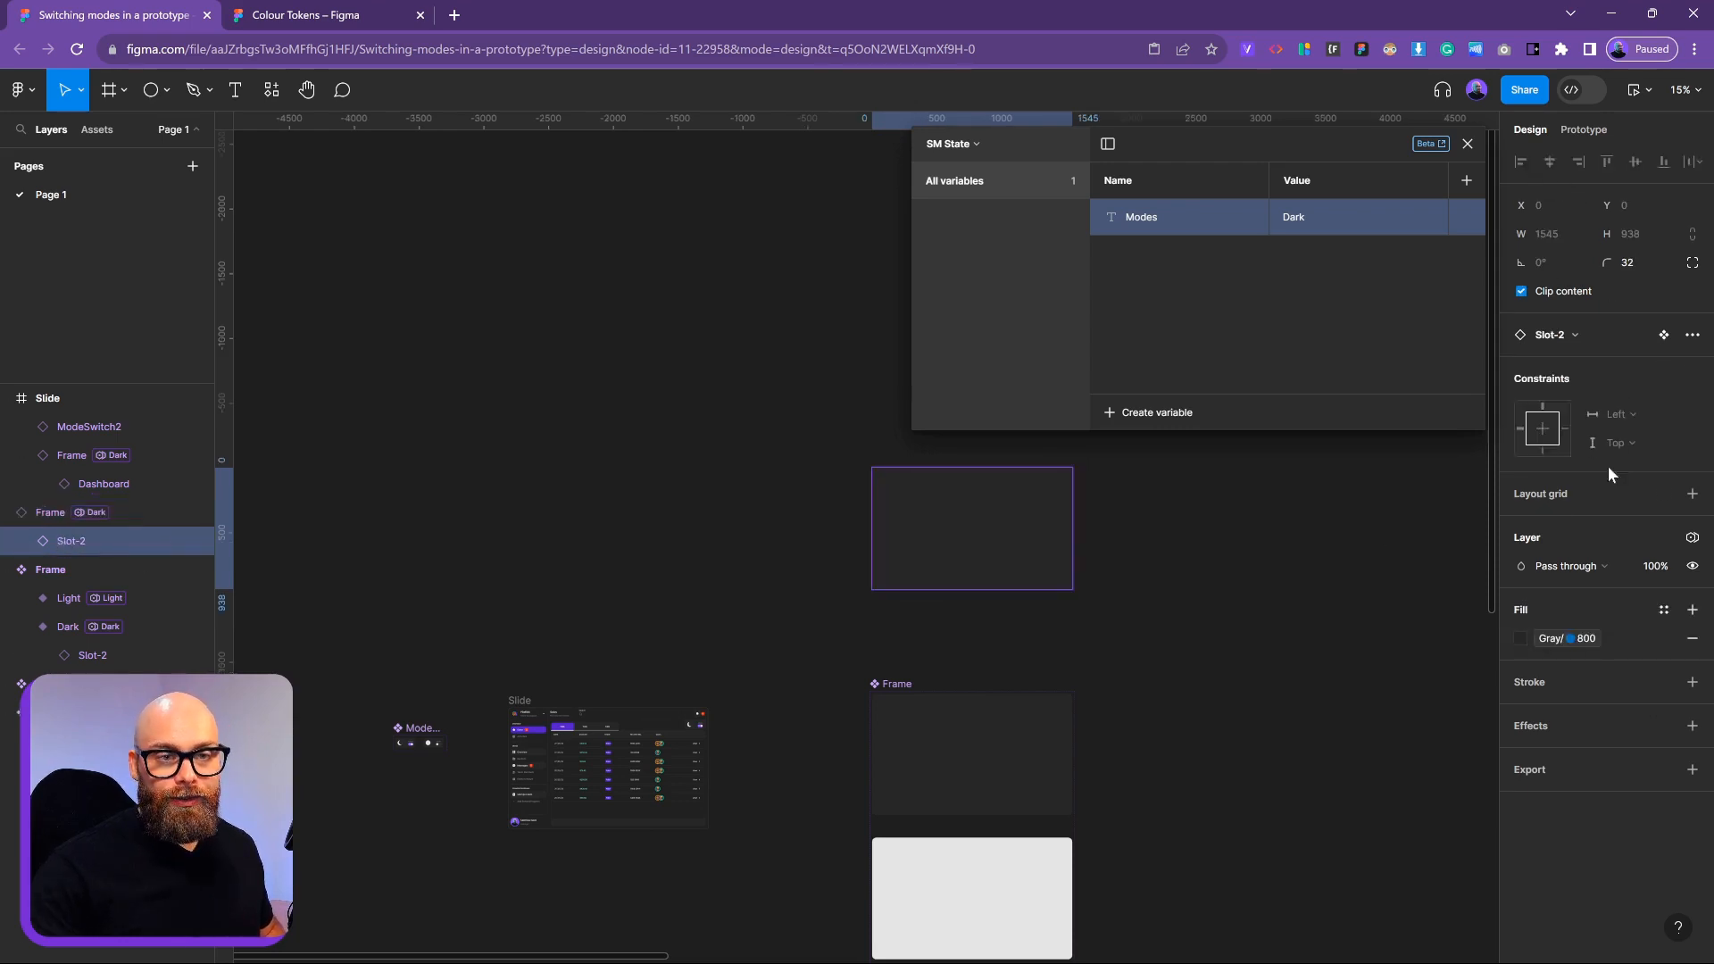
{"action": "left_click", "coordinate": [1011, 786]}
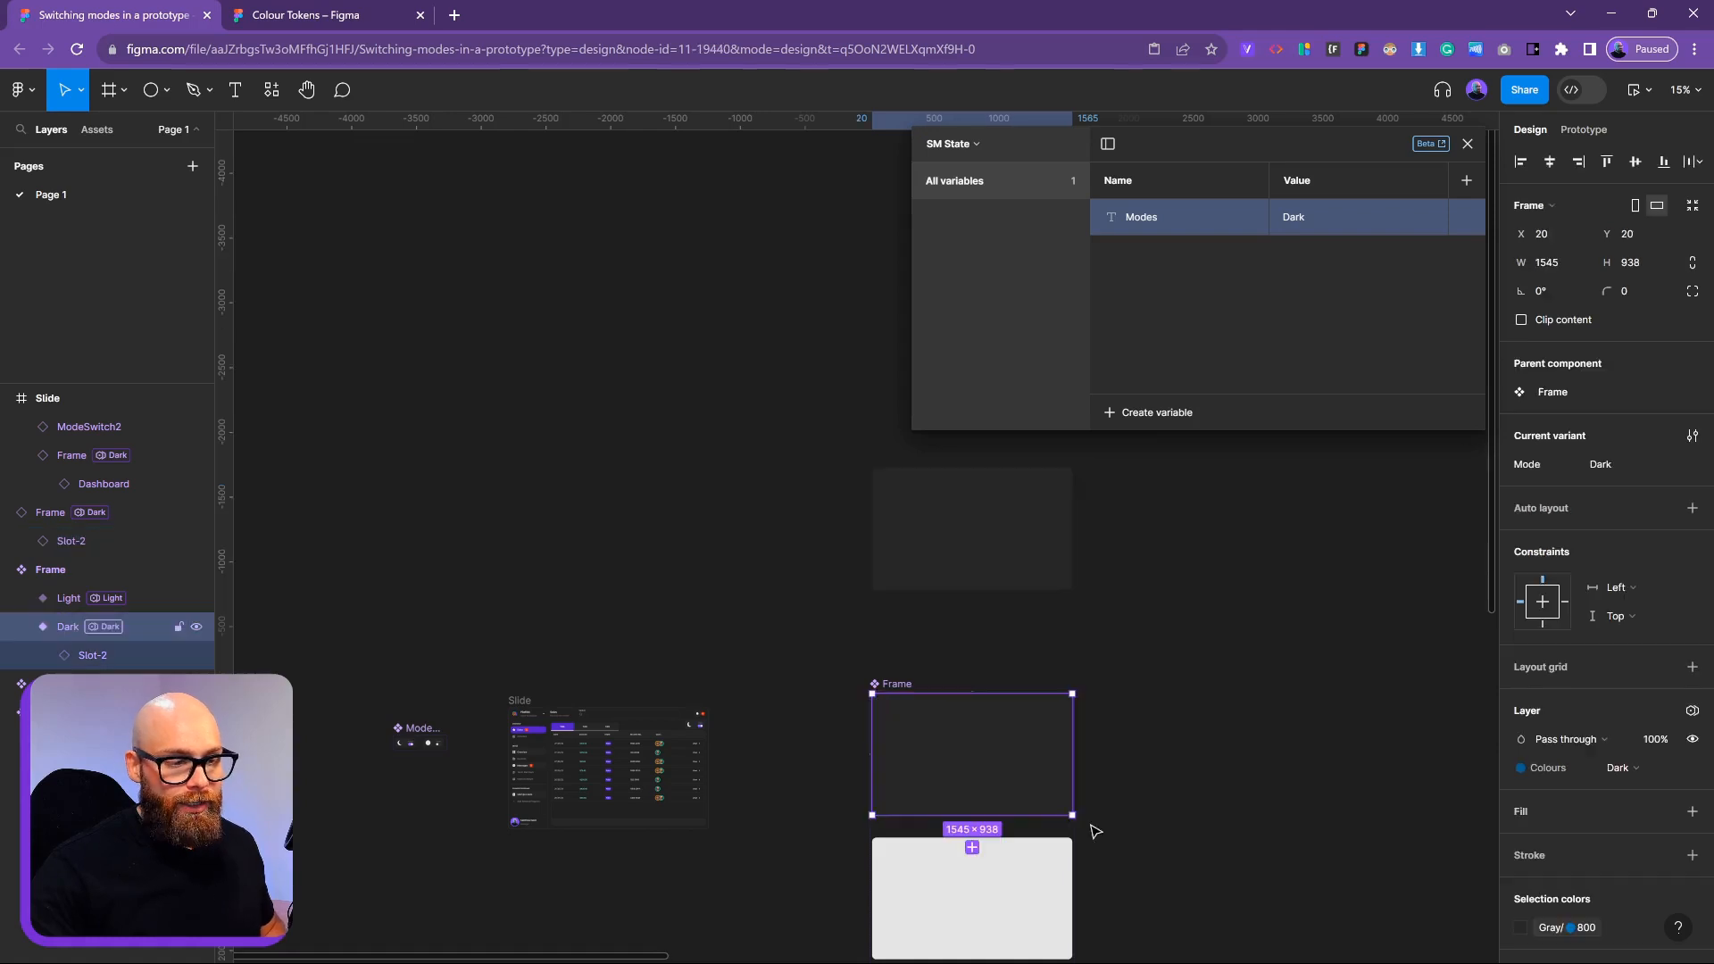
{"action": "left_click_drag", "start_coordinate": [1016, 911], "coordinate": [930, 708]}
{"action": "left_click", "coordinate": [948, 712], "text": "shift"}
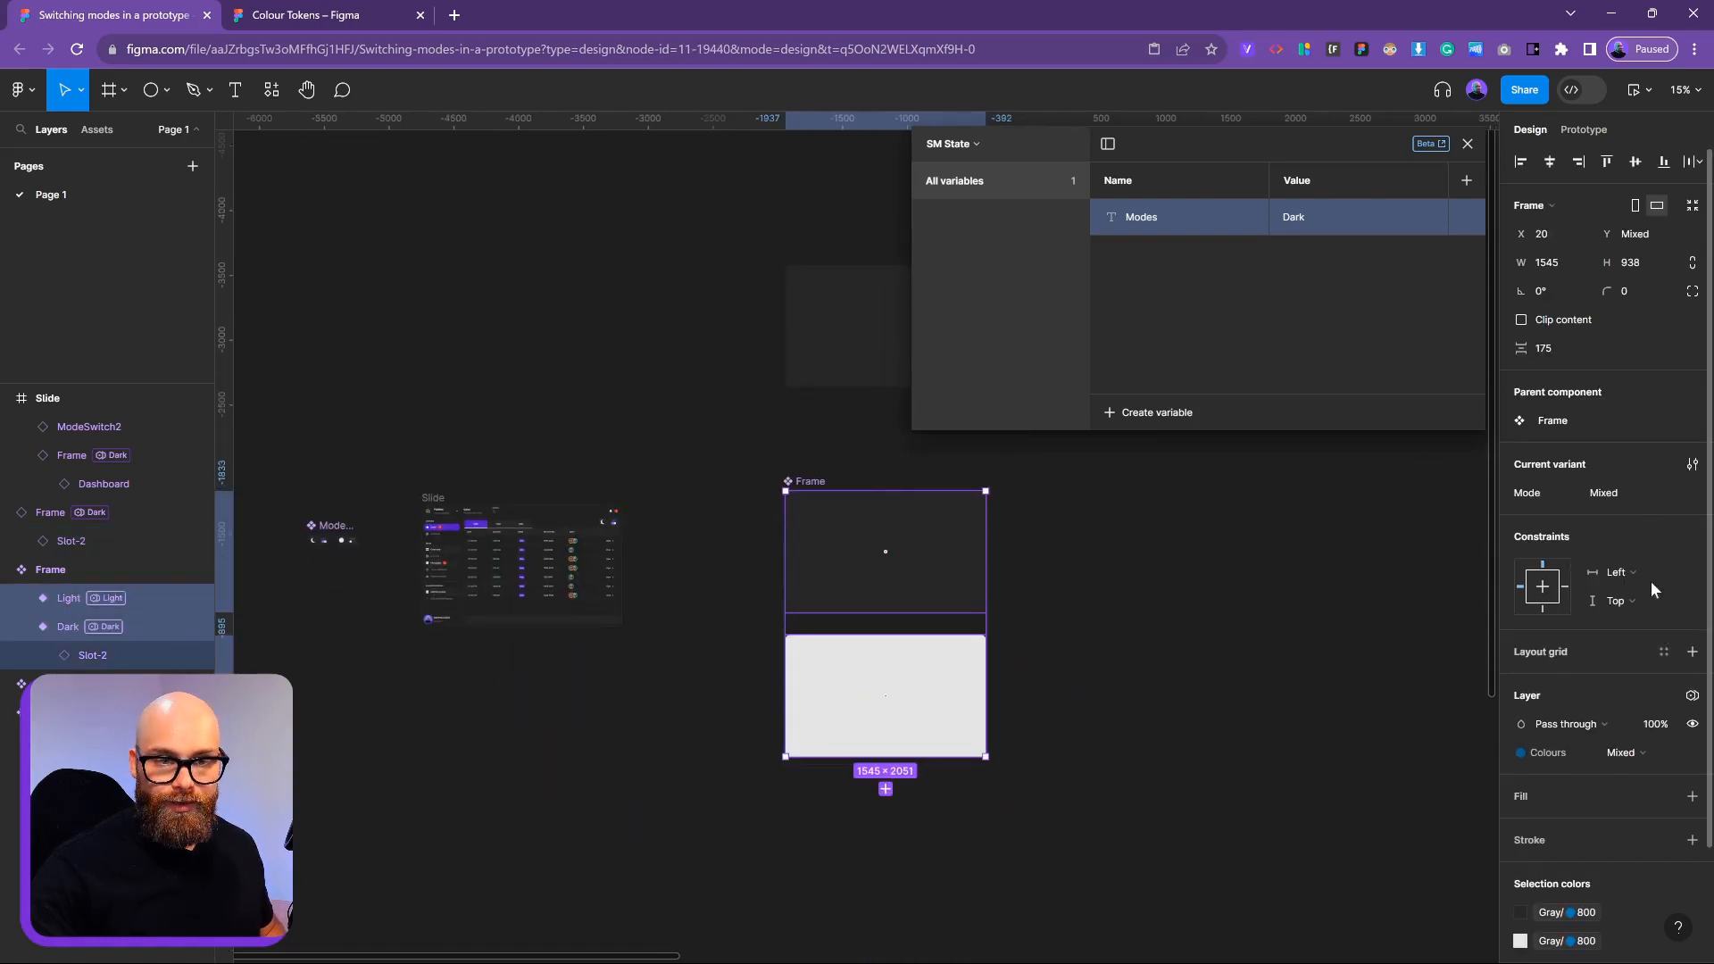
Add auto layout to the Dark Frame variant
{"action": "left_click", "coordinate": [884, 555]}
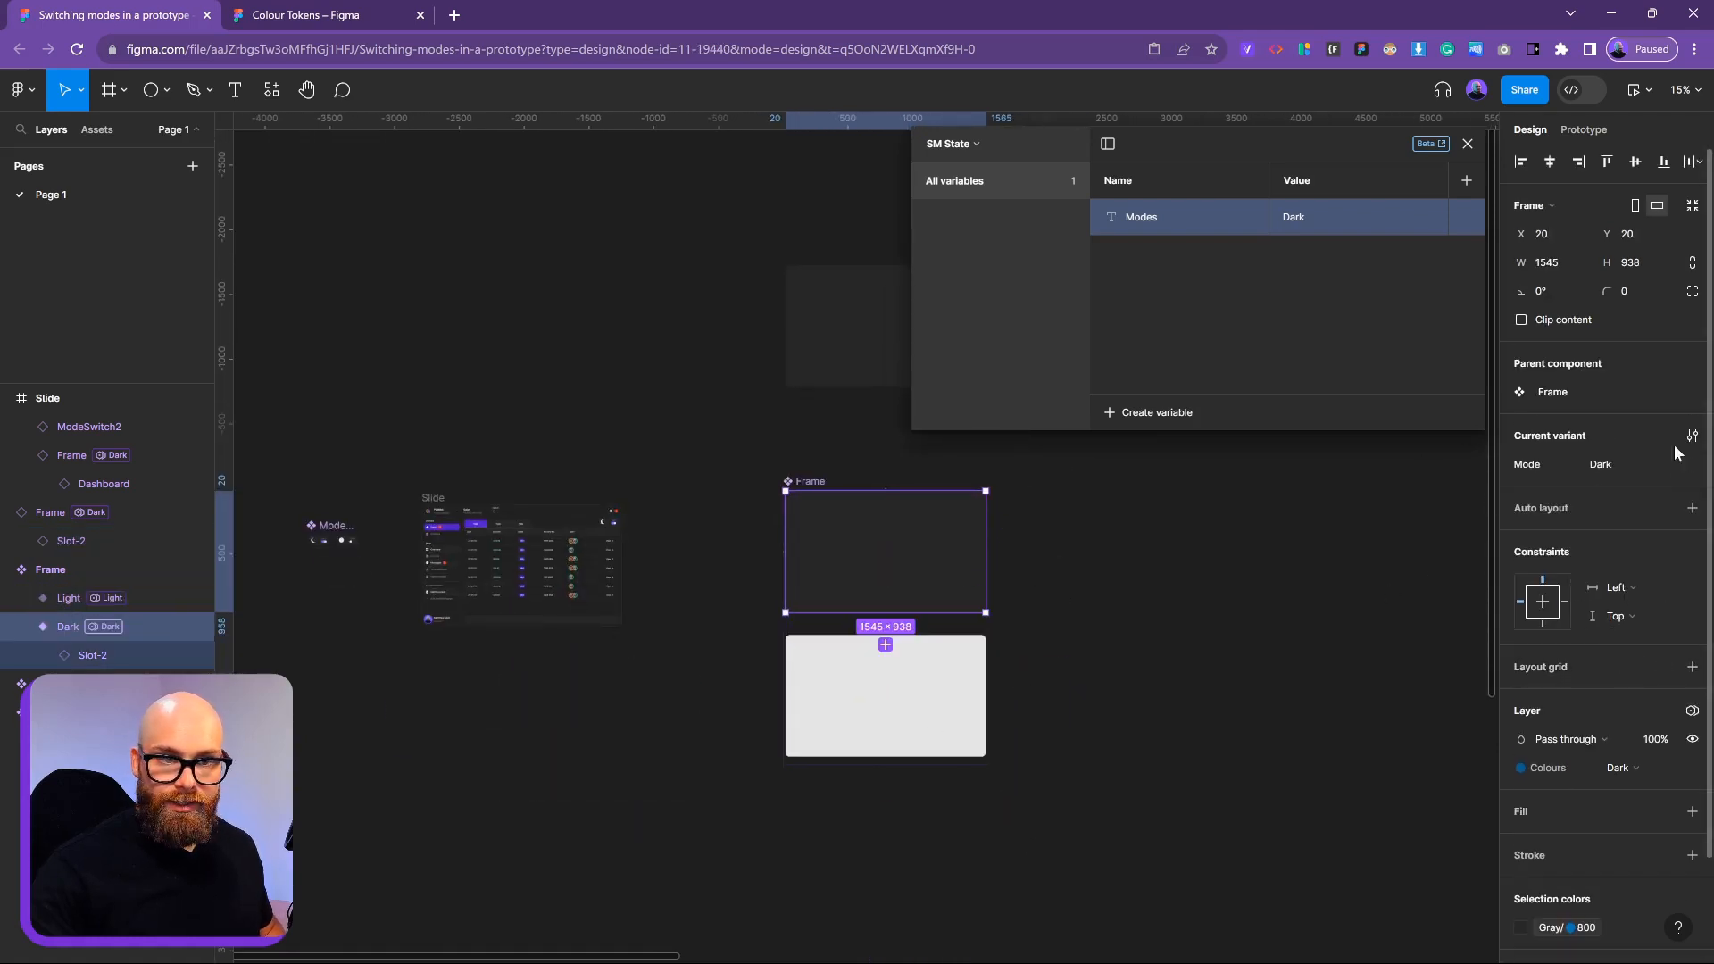
{"action": "left_click", "coordinate": [1692, 508]}
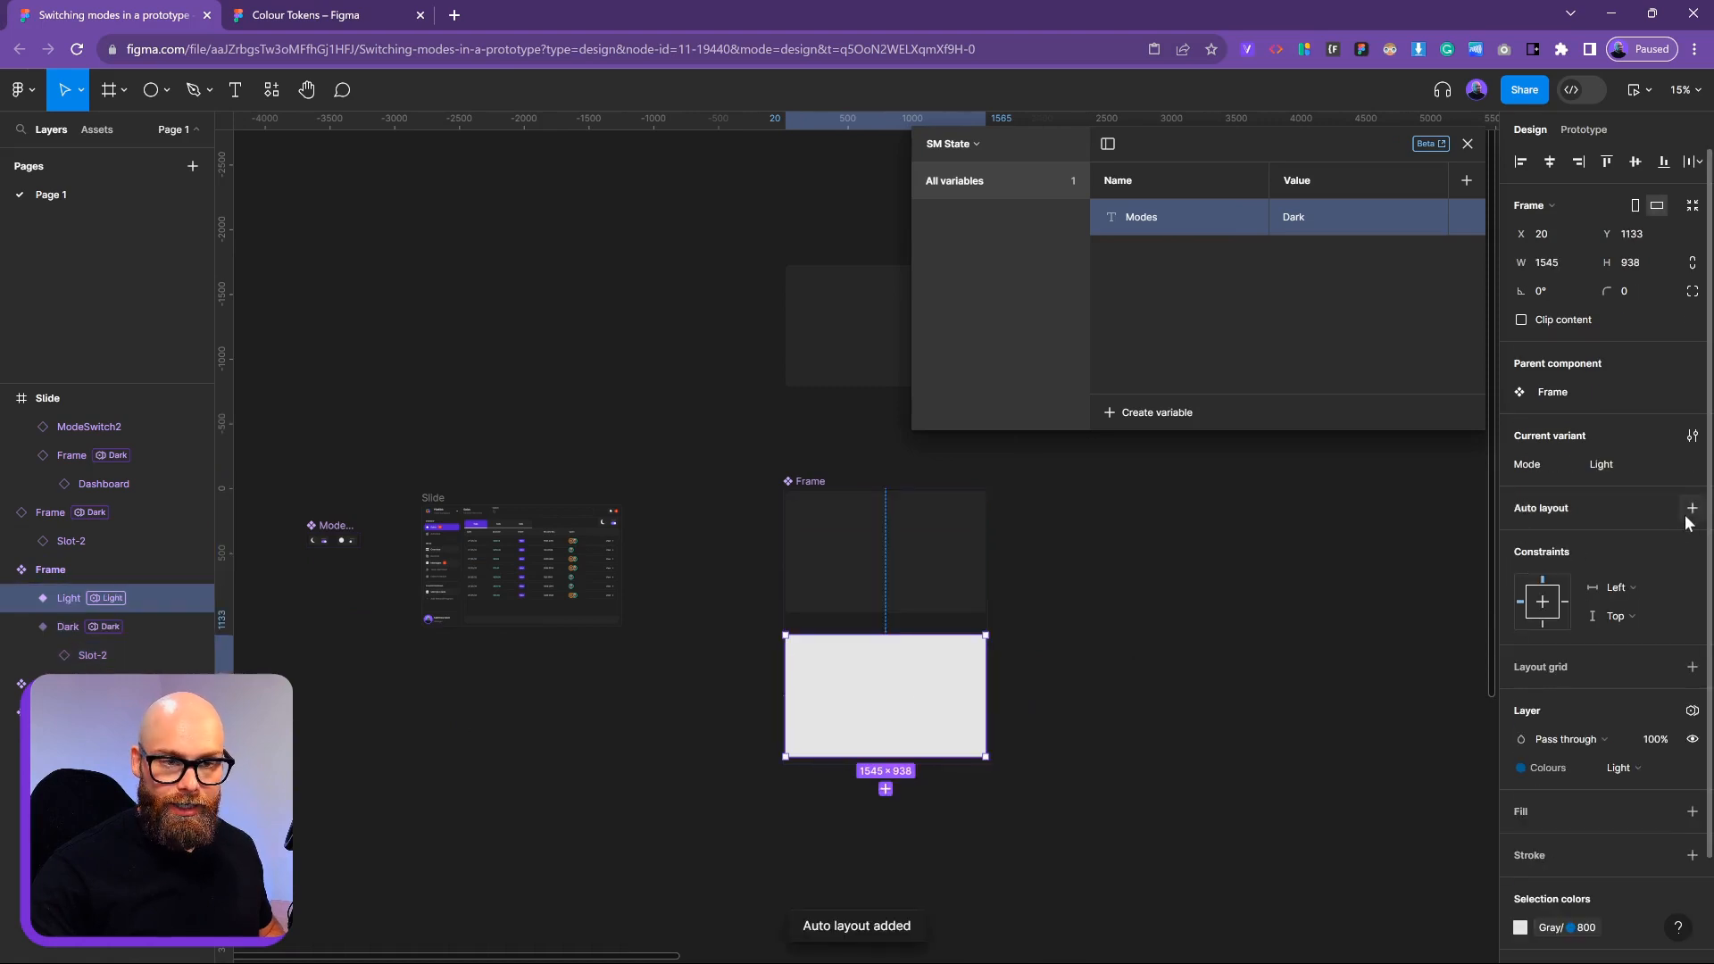
{"action": "left_click", "coordinate": [1692, 512]}
Set Slot-2's width and height to Fill container in both Frame variants
{"action": "left_click", "coordinate": [1192, 669]}
{"action": "left_click", "coordinate": [838, 298]}
{"action": "left_click_drag", "start_coordinate": [822, 389], "coordinate": [723, 470]}
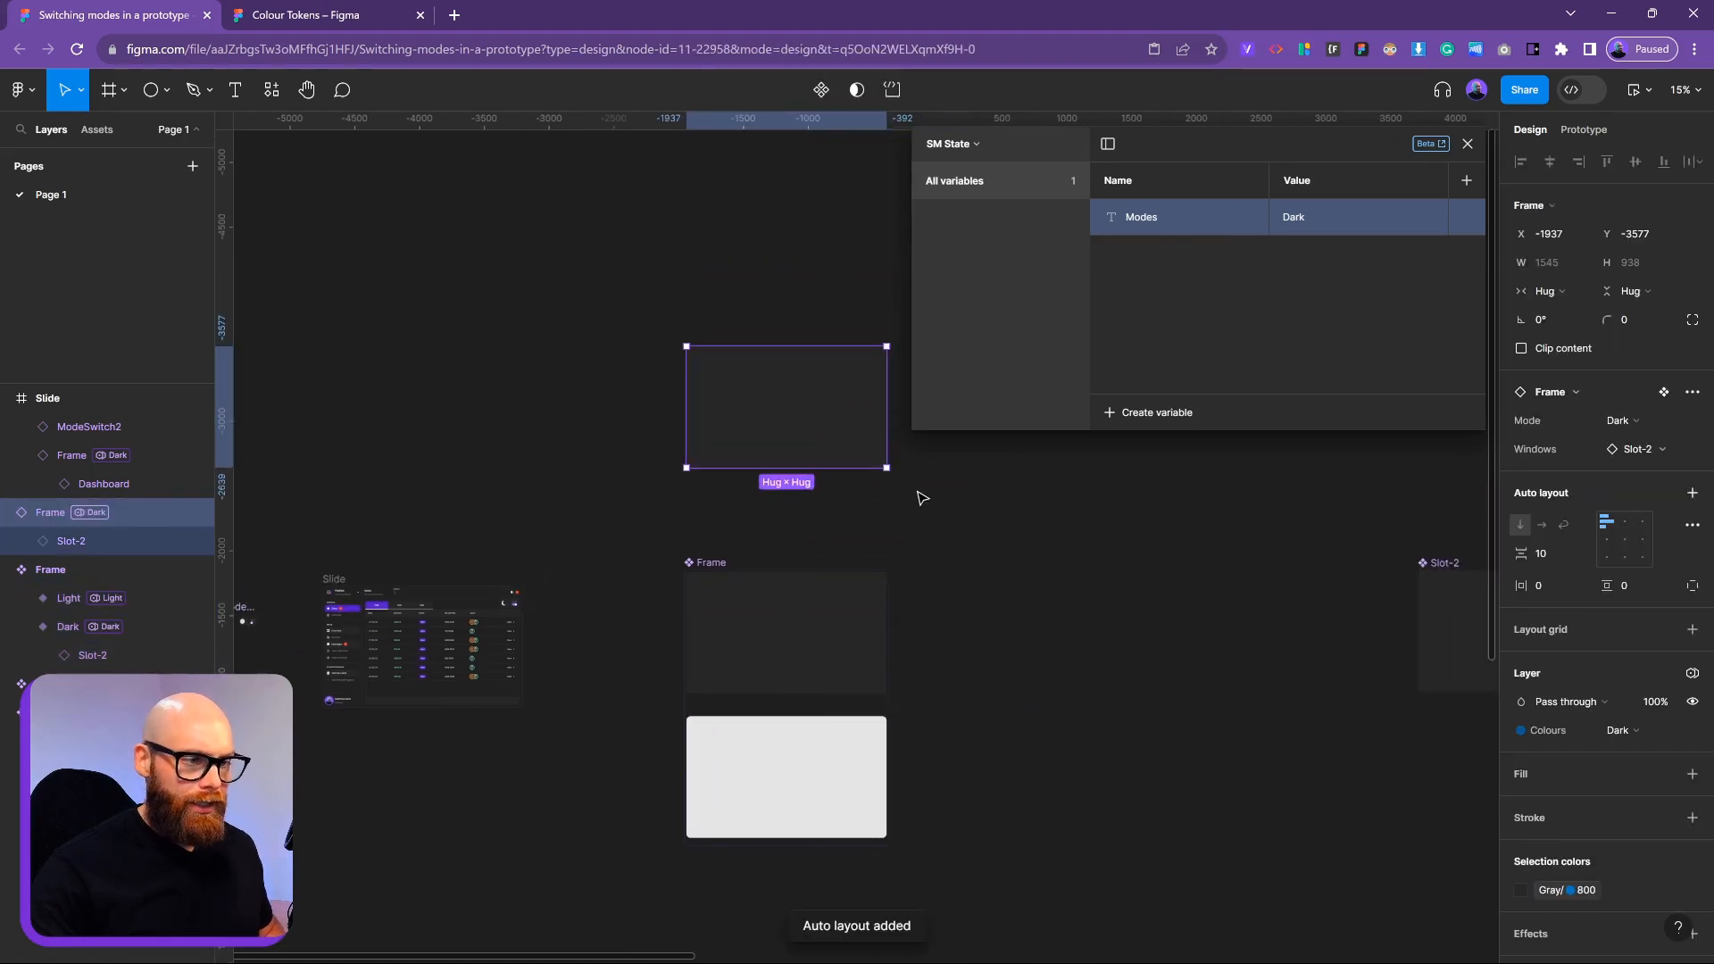
{"action": "left_click", "coordinate": [818, 649]}
{"action": "left_click", "coordinate": [808, 770], "text": "shift"}
{"action": "key", "text": "Return"}
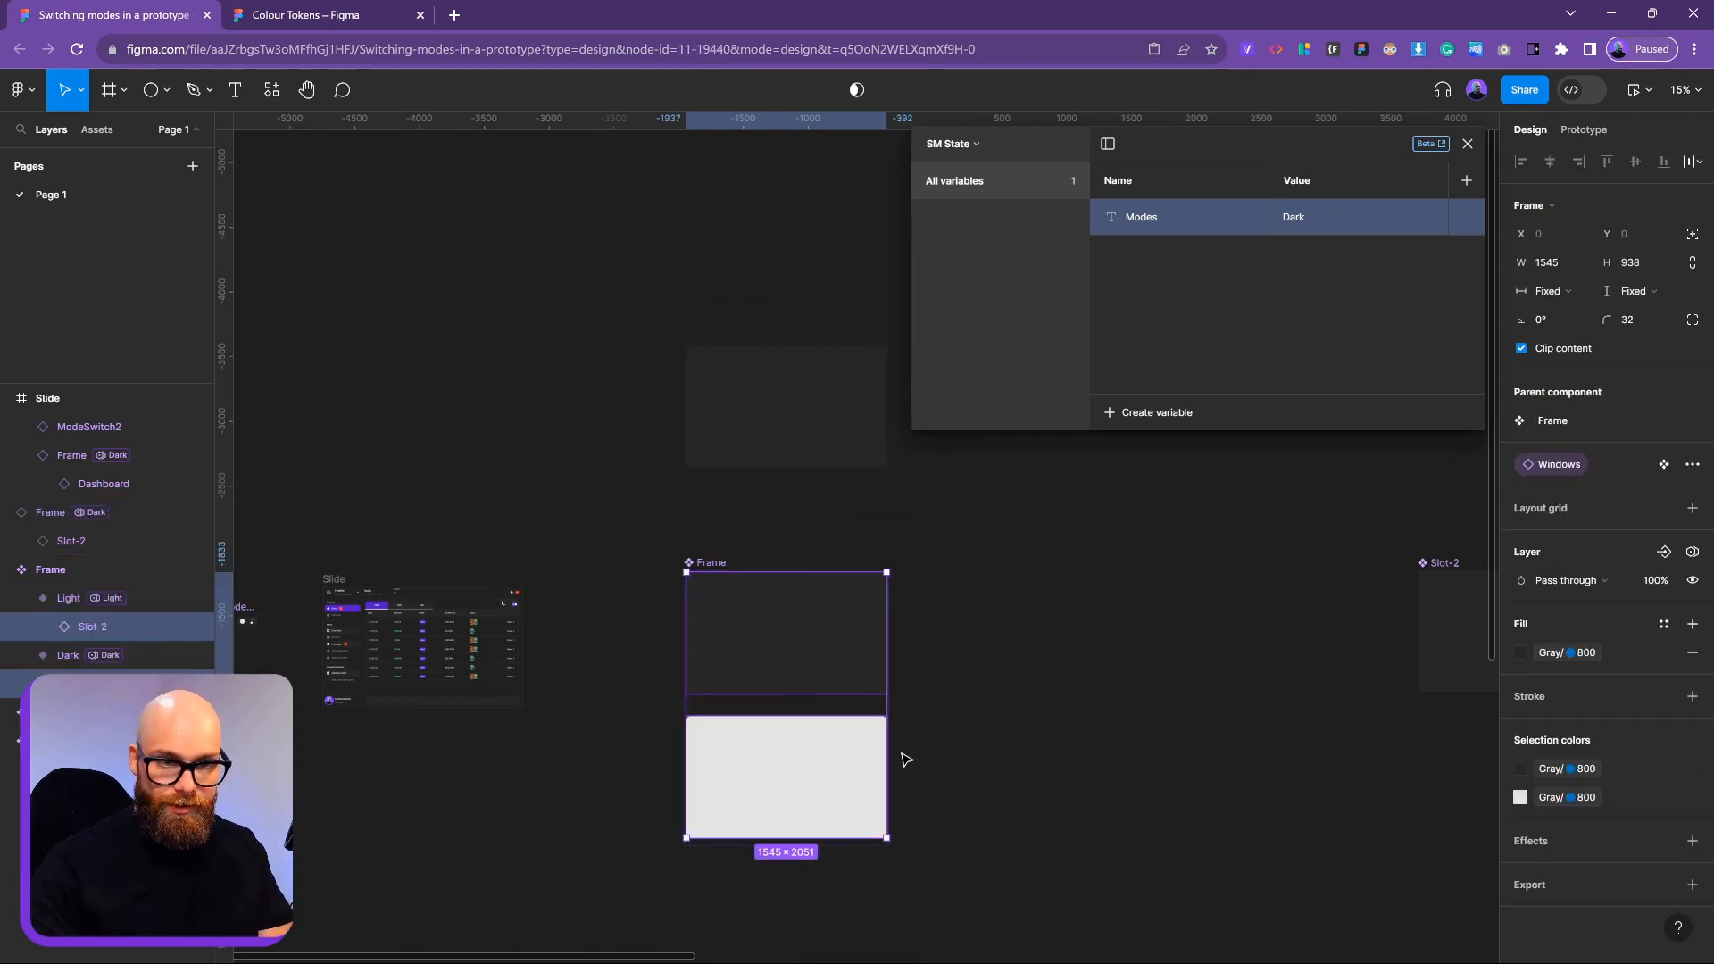
{"action": "left_click", "coordinate": [1558, 291]}
{"action": "left_click", "coordinate": [1582, 312]}
{"action": "left_click", "coordinate": [1633, 291]}
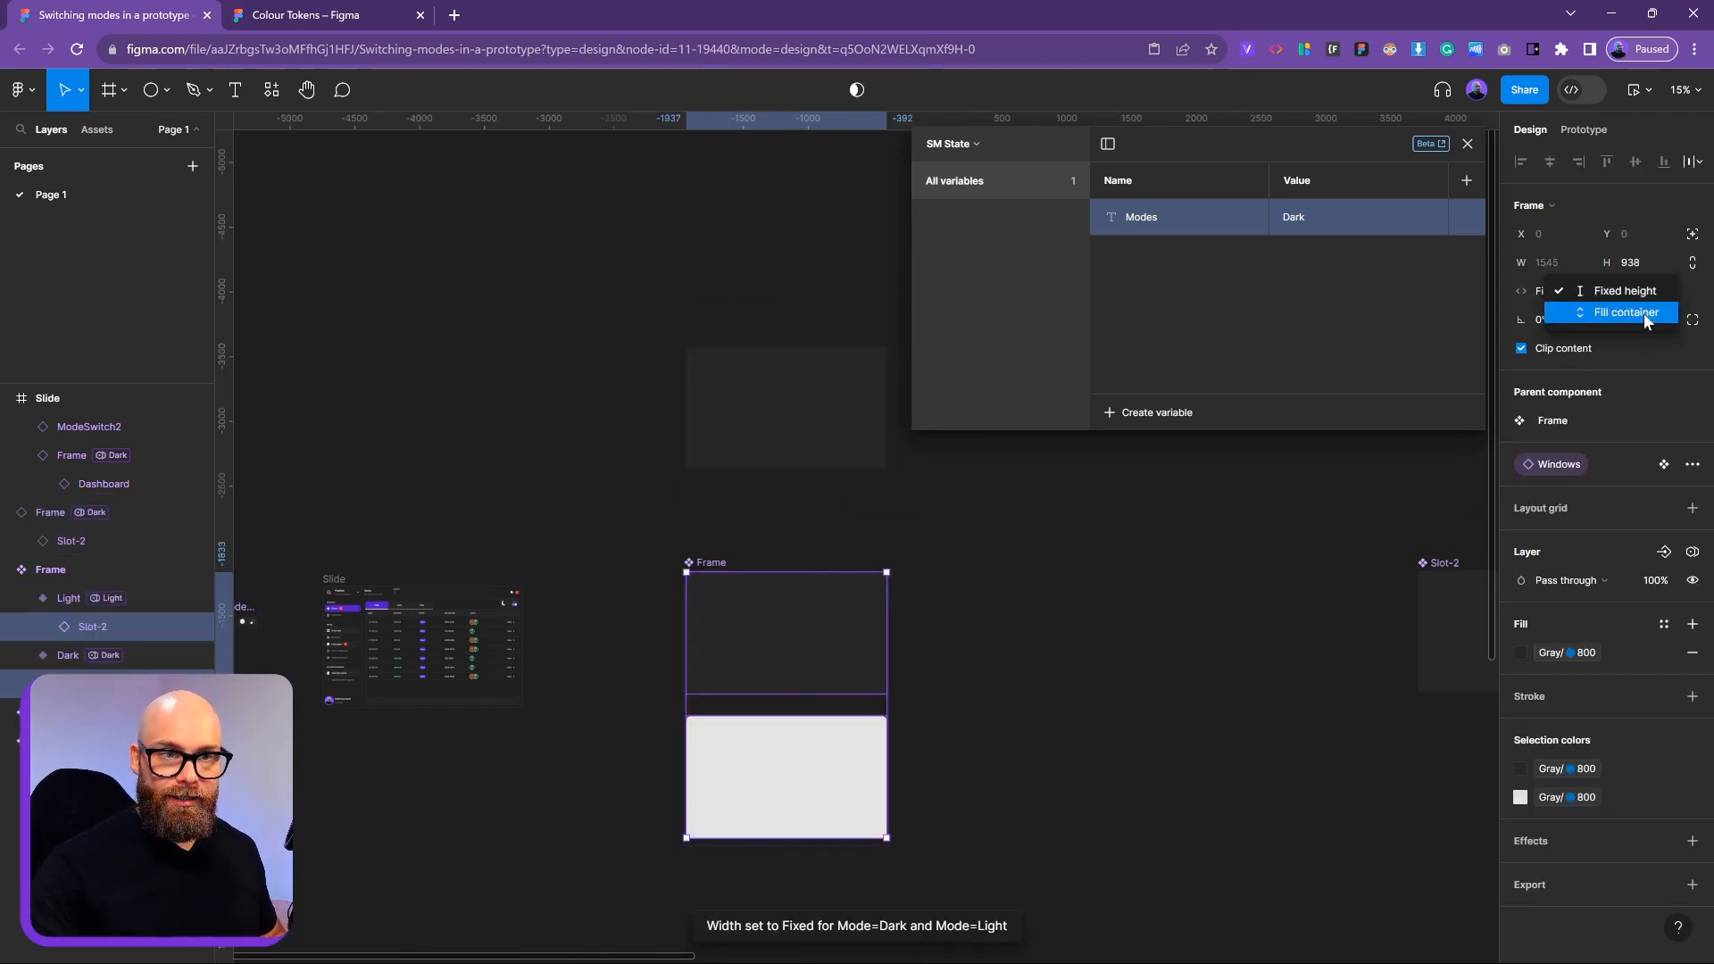
{"action": "left_click", "coordinate": [1642, 314]}
{"action": "left_click", "coordinate": [1239, 684]}
Resize the upper Frame instance down to 414×269
{"action": "left_click_drag", "start_coordinate": [926, 514], "coordinate": [1077, 465]}
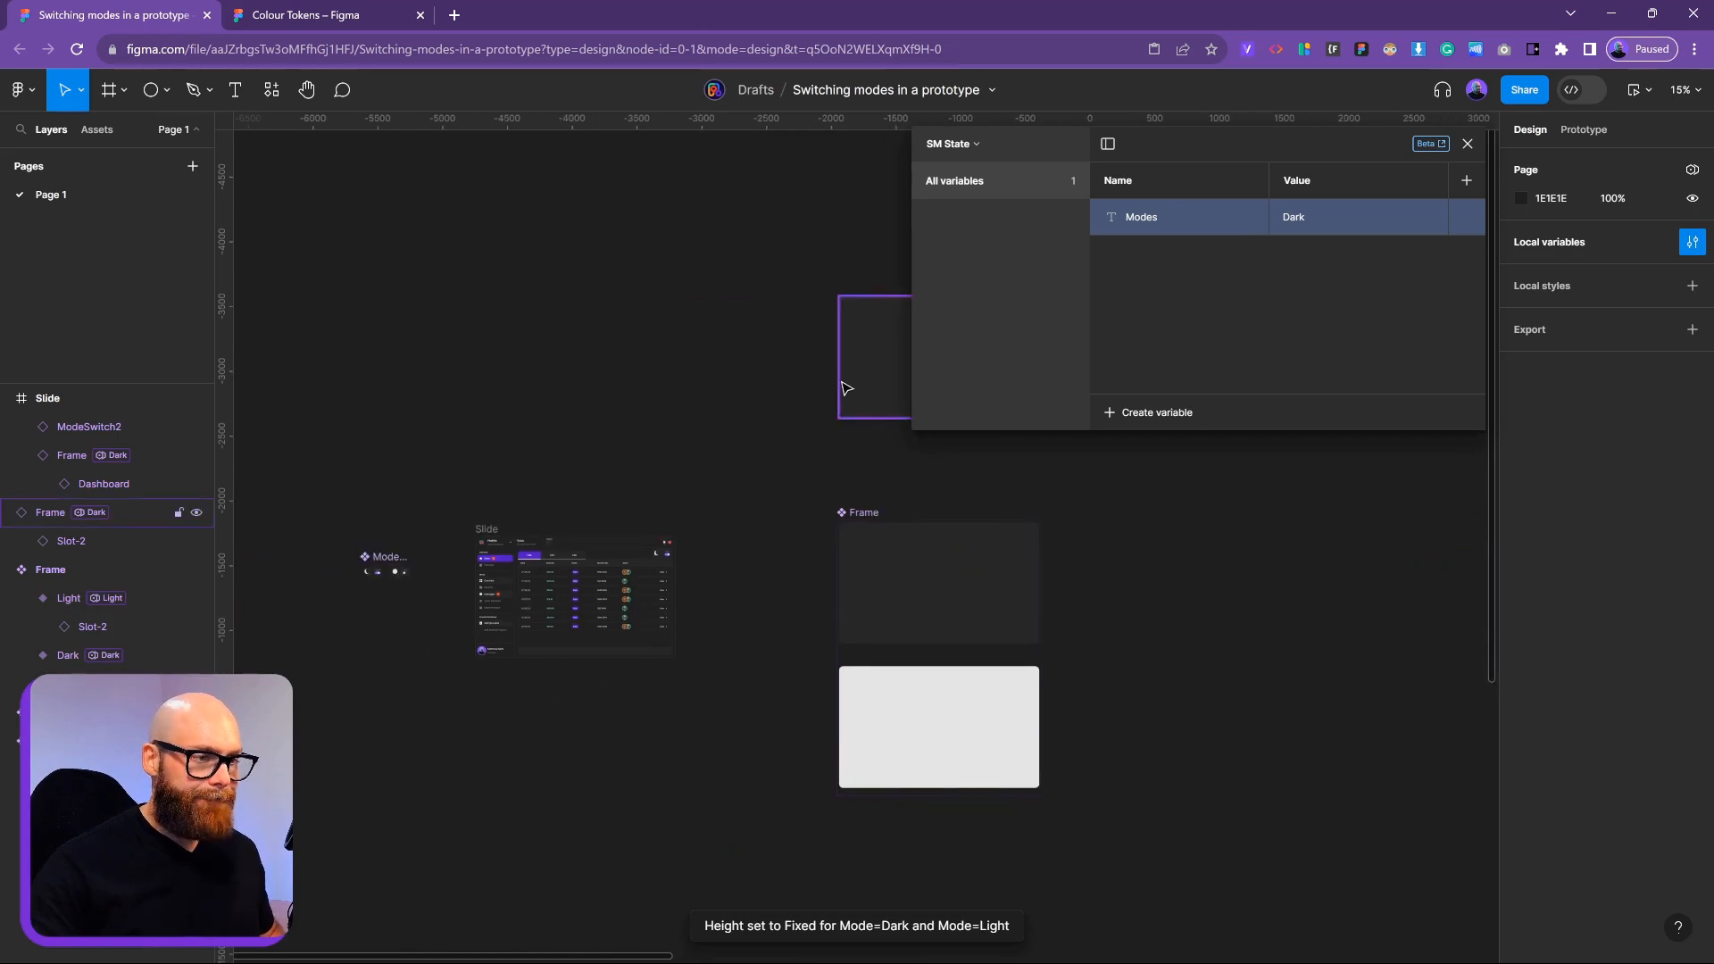
{"action": "left_click", "coordinate": [844, 388]}
{"action": "left_click_drag", "start_coordinate": [775, 395], "coordinate": [481, 480]}
{"action": "left_click_drag", "start_coordinate": [745, 505], "coordinate": [598, 417]}
{"action": "scroll", "coordinate": [571, 396], "scroll_direction": "up", "scroll_amount": 10}
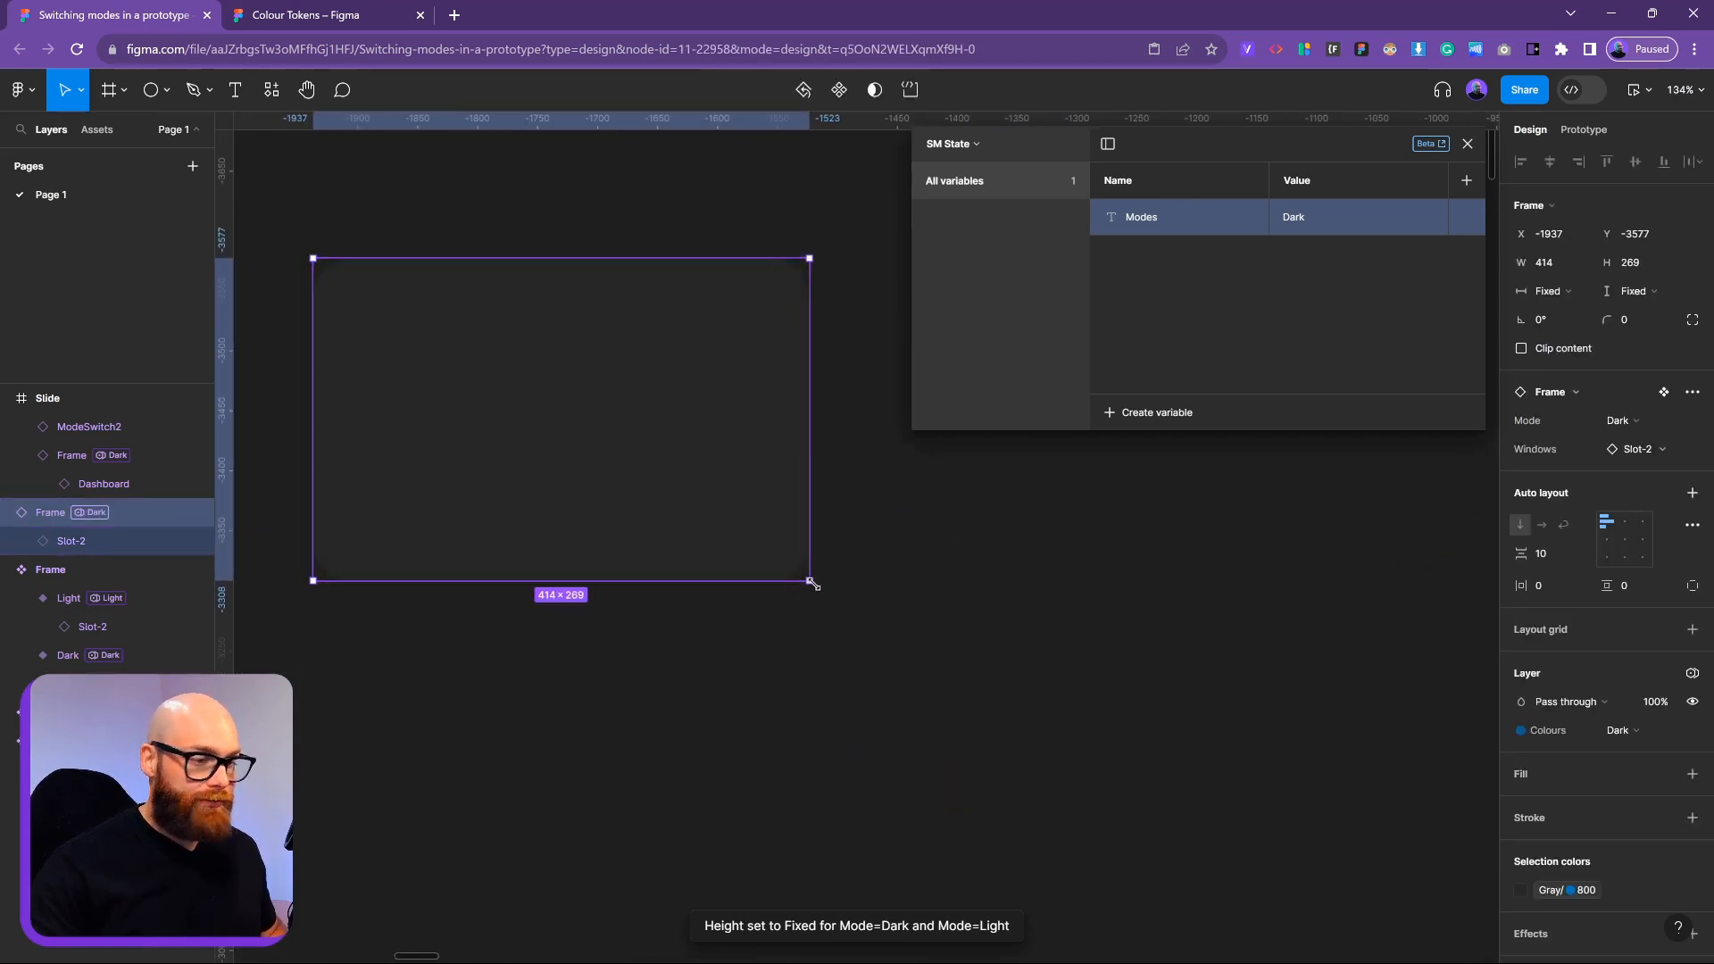
Swap the Frame instance's Slot-2 for the Mock instance
{"action": "left_click", "coordinate": [88, 539]}
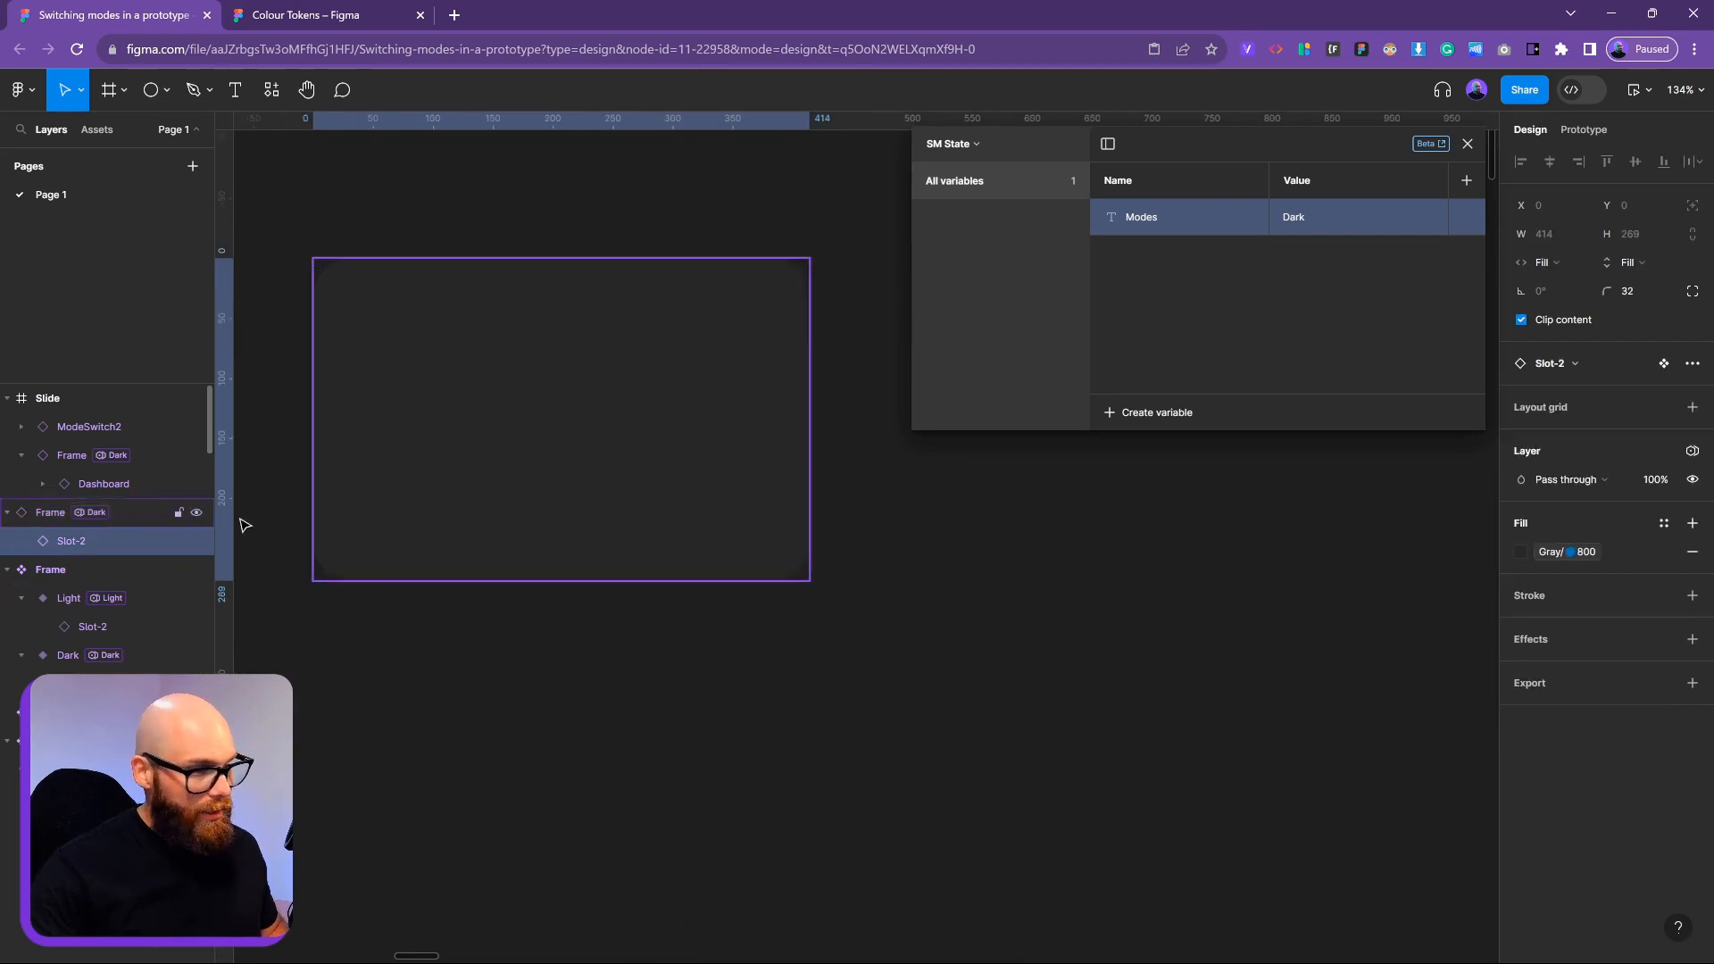
{"action": "left_click", "coordinate": [1562, 364]}
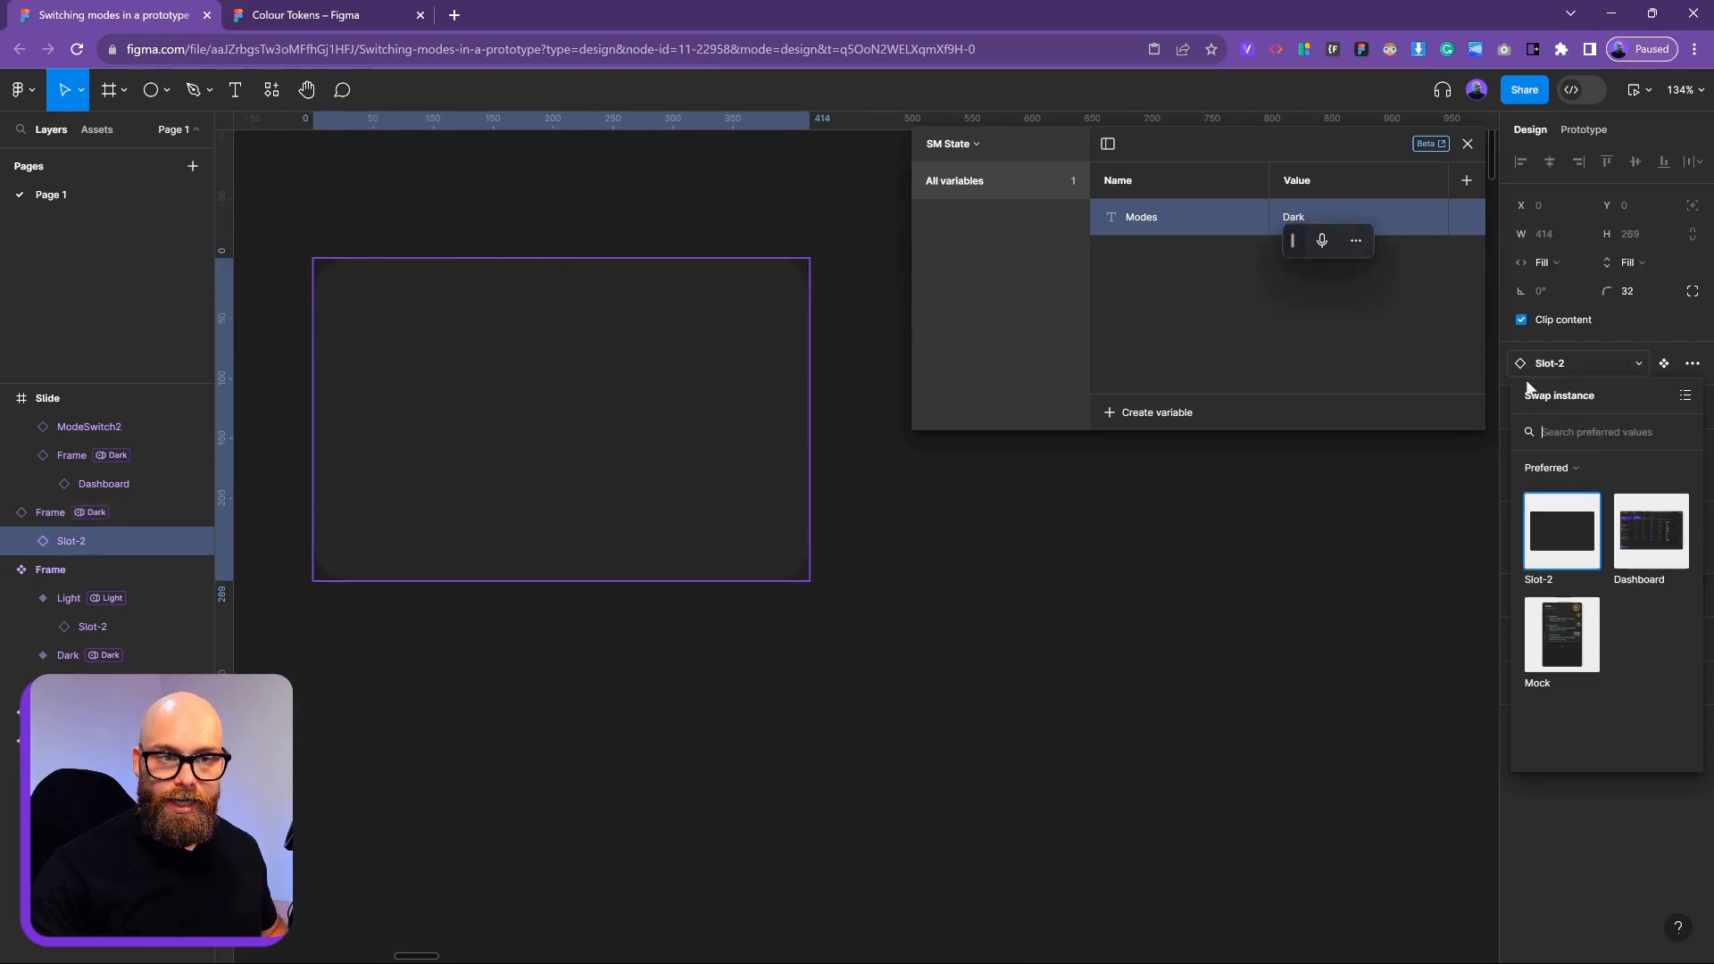
{"action": "left_click", "coordinate": [1584, 670]}
{"action": "left_click", "coordinate": [919, 607]}
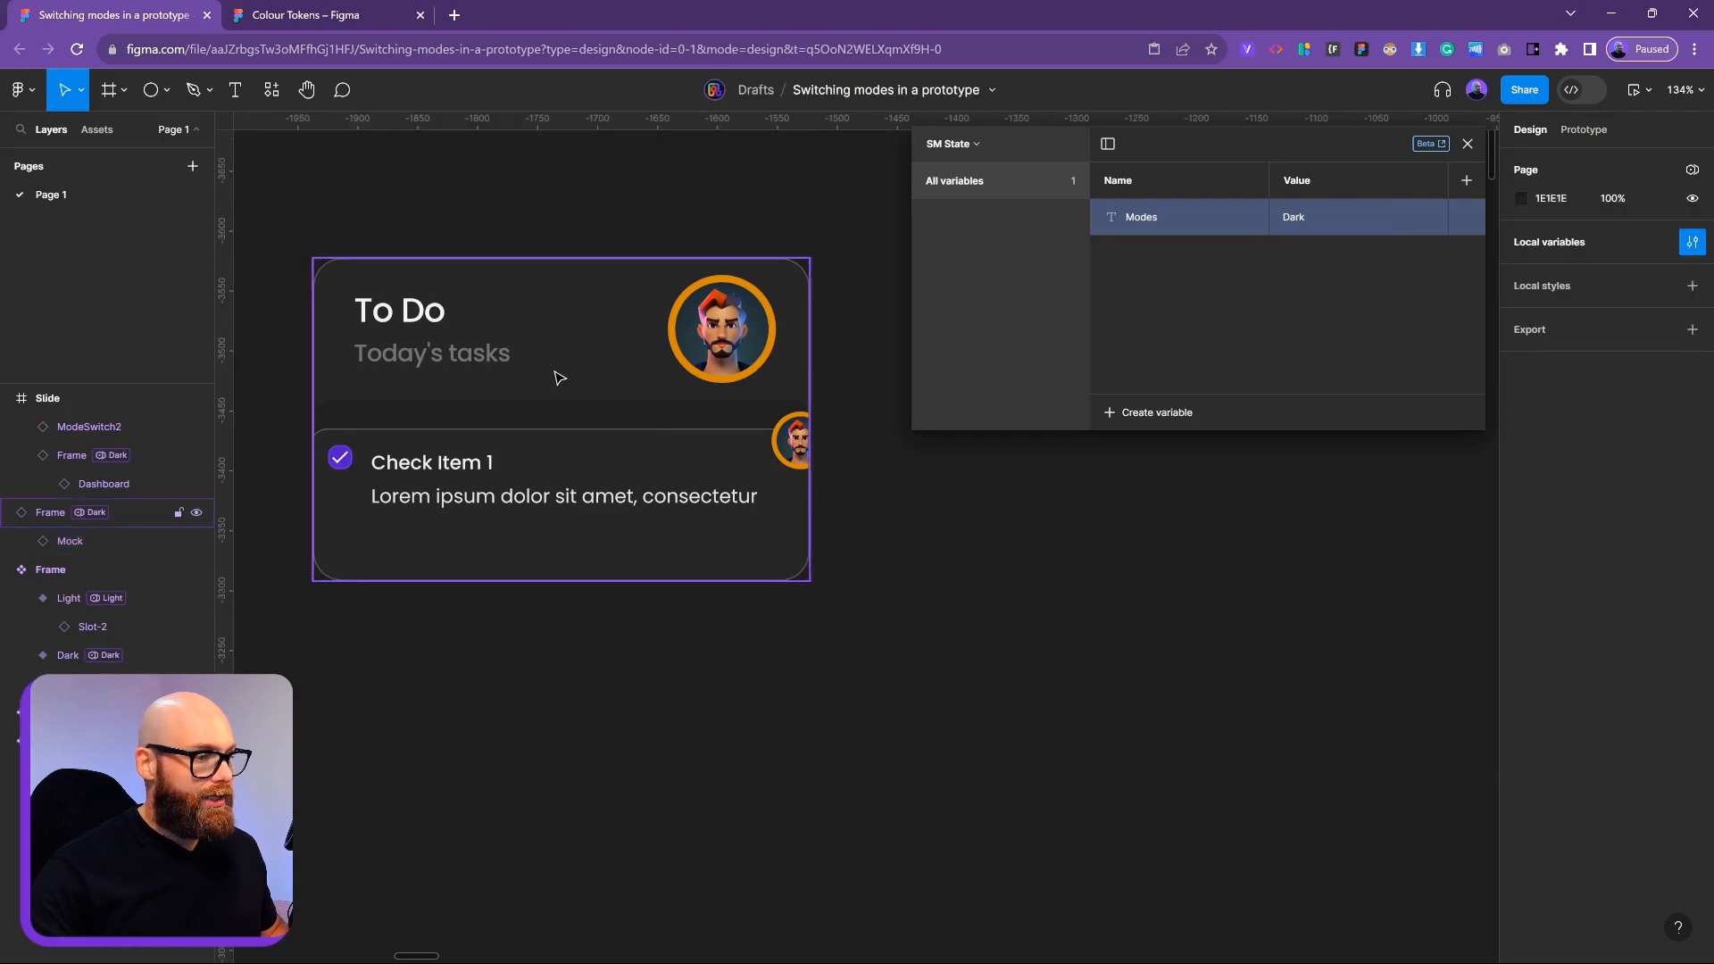
Resize the To Do card's frame to 625 wide and 875 tall
{"action": "left_click", "coordinate": [560, 378]}
{"action": "left_click_drag", "start_coordinate": [806, 579], "coordinate": [1060, 832]}
{"action": "scroll", "coordinate": [974, 795], "scroll_direction": "down", "scroll_amount": 10}
{"action": "scroll", "coordinate": [915, 734], "scroll_direction": "down", "scroll_amount": 3}
{"action": "scroll", "coordinate": [959, 289], "scroll_direction": "left", "scroll_amount": 5}
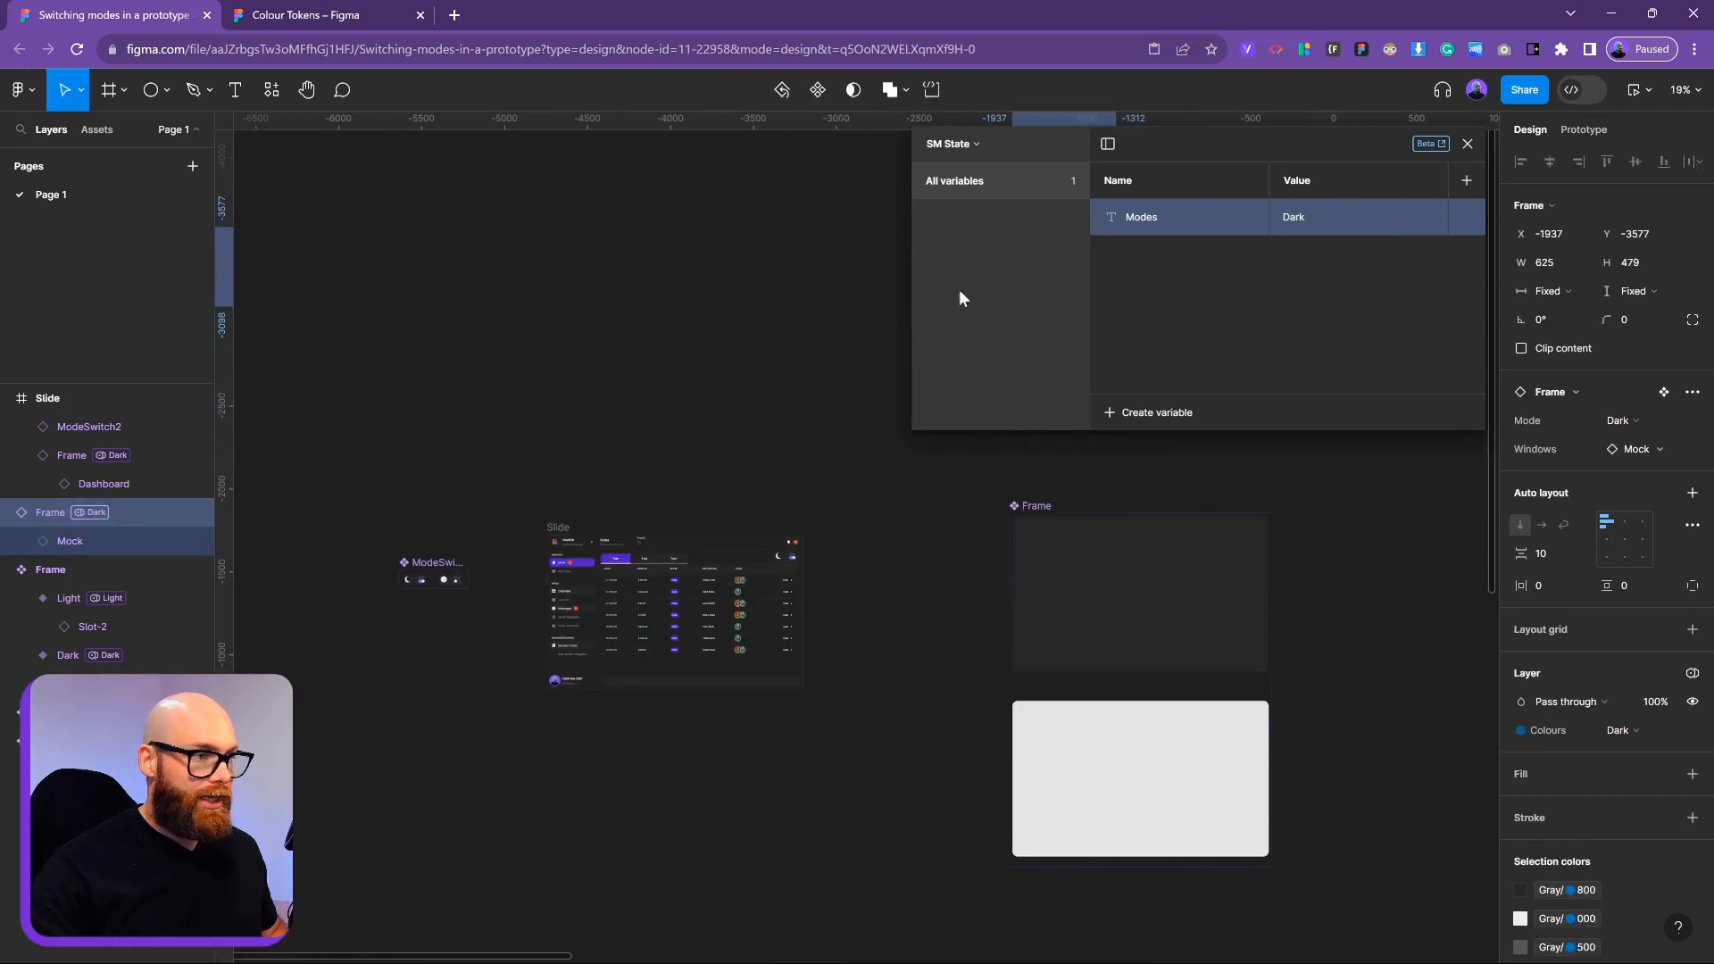
{"action": "scroll", "coordinate": [631, 389], "scroll_direction": "right", "scroll_amount": 3}
{"action": "left_click_drag", "start_coordinate": [788, 293], "coordinate": [438, 597]}
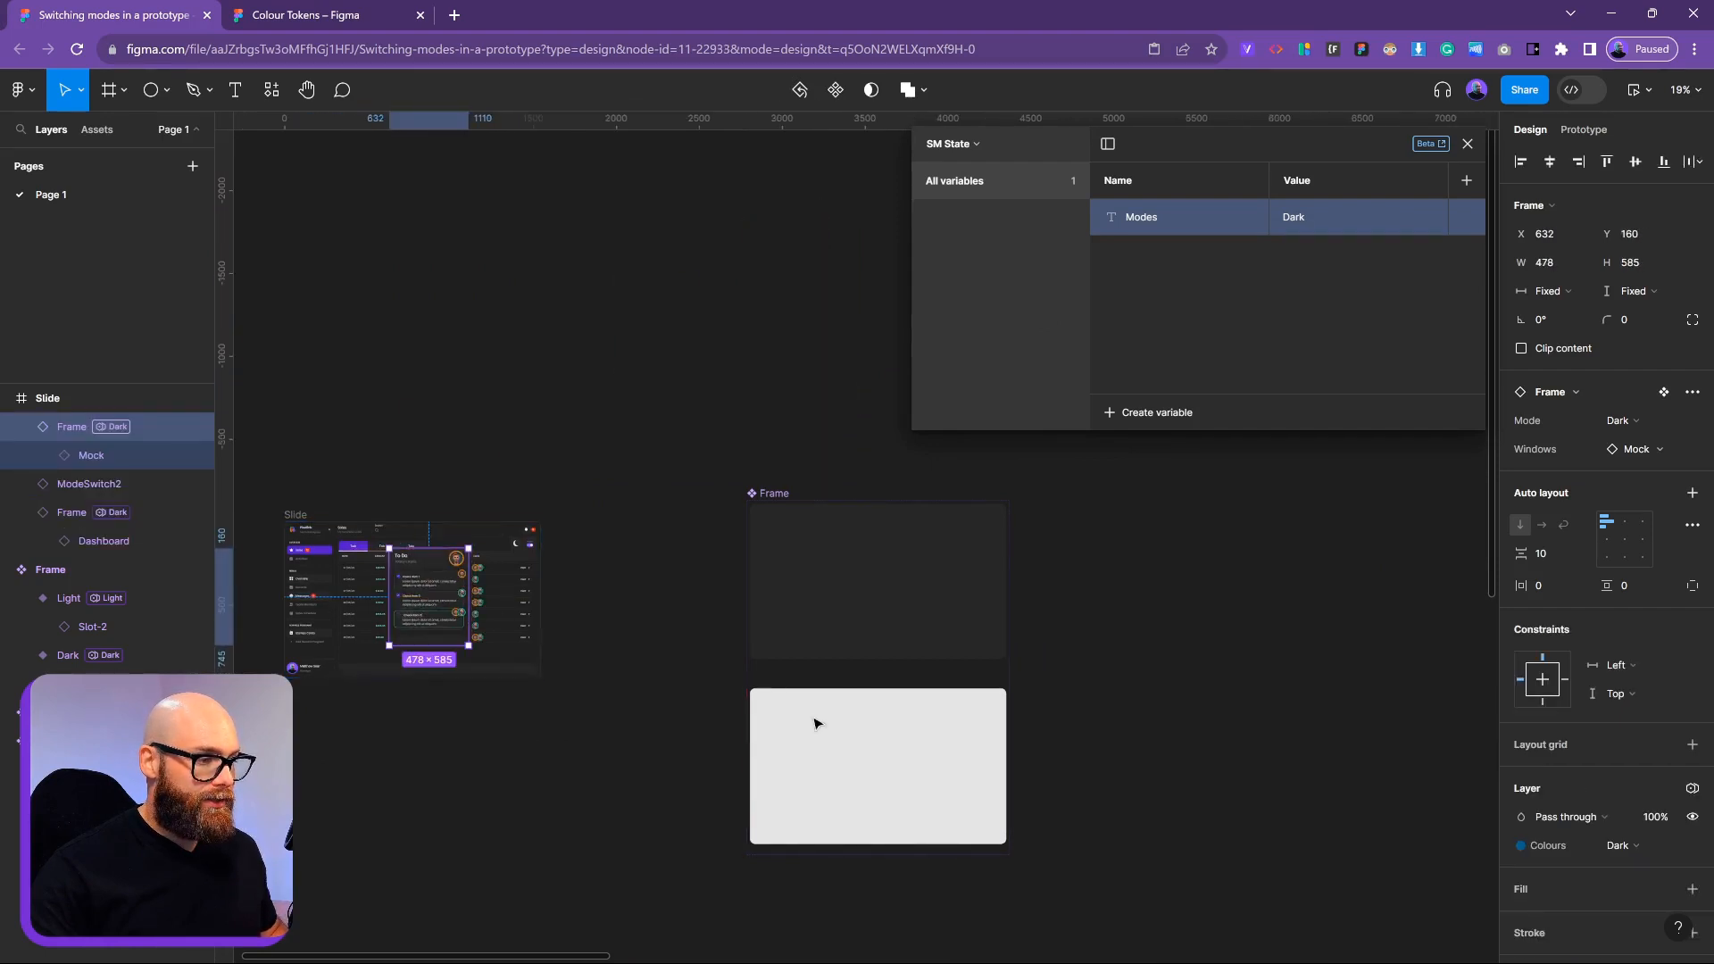
{"action": "scroll", "coordinate": [553, 427], "scroll_direction": "left", "scroll_amount": 4}
{"action": "left_click", "coordinate": [646, 425]}
Preview the Slide, switching to light mode and back to dark once
{"action": "left_click", "coordinate": [571, 453]}
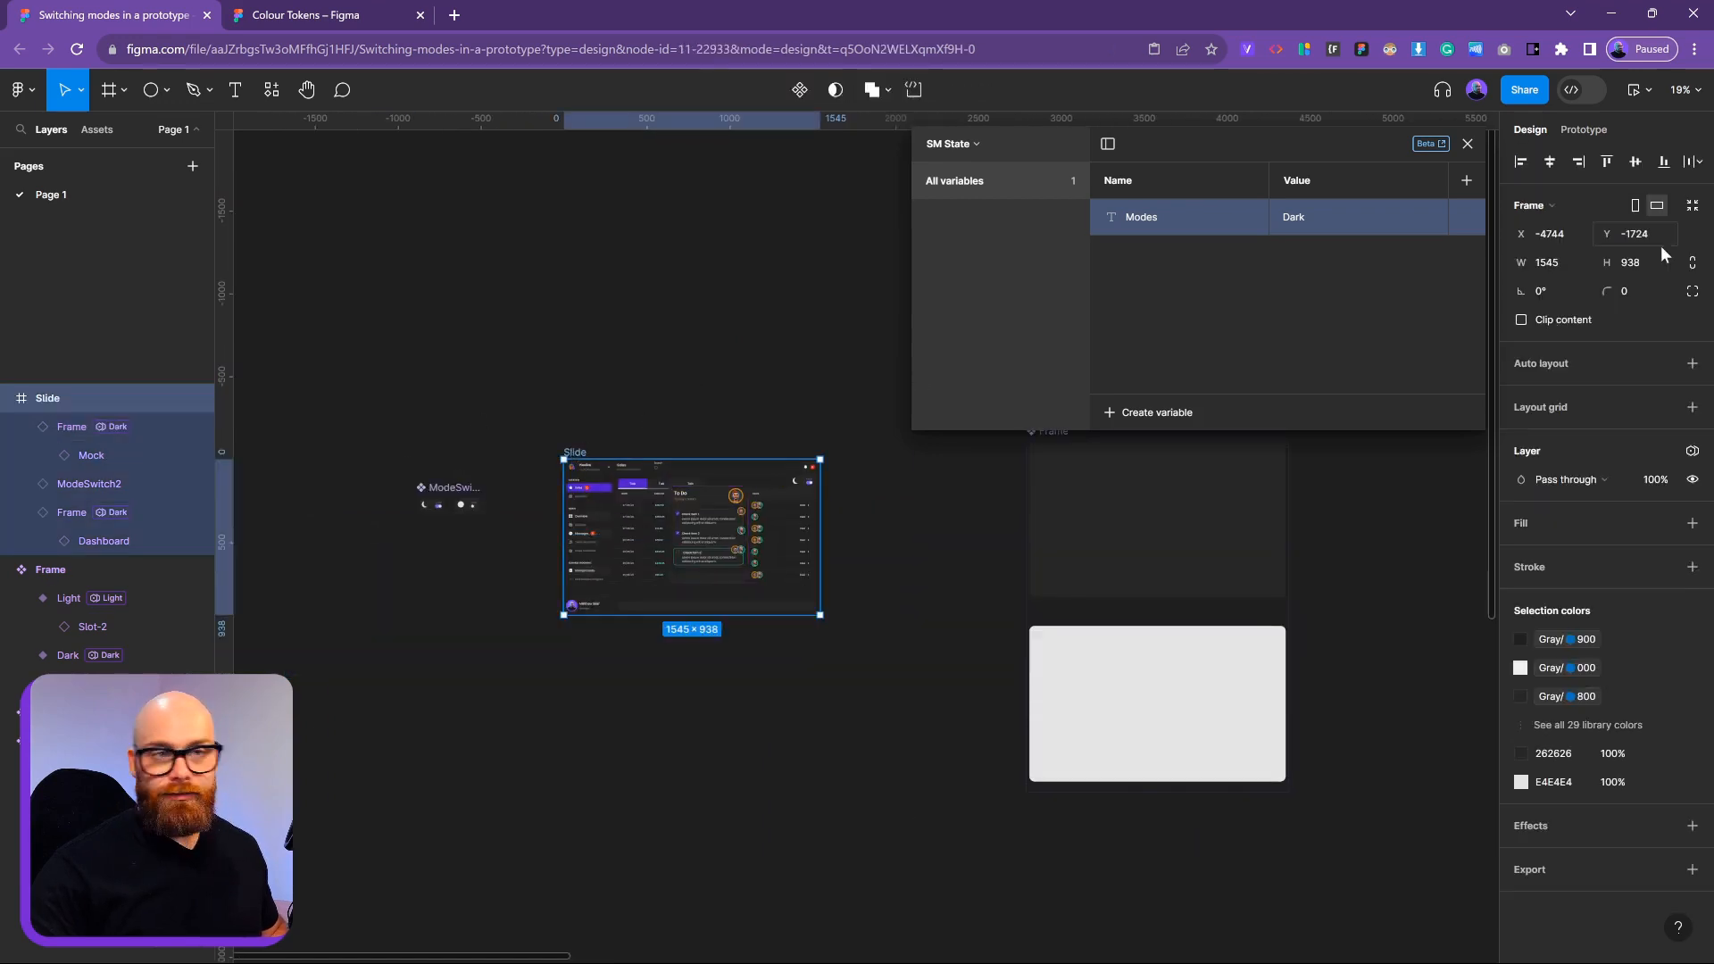
{"action": "left_click", "coordinate": [1634, 89]}
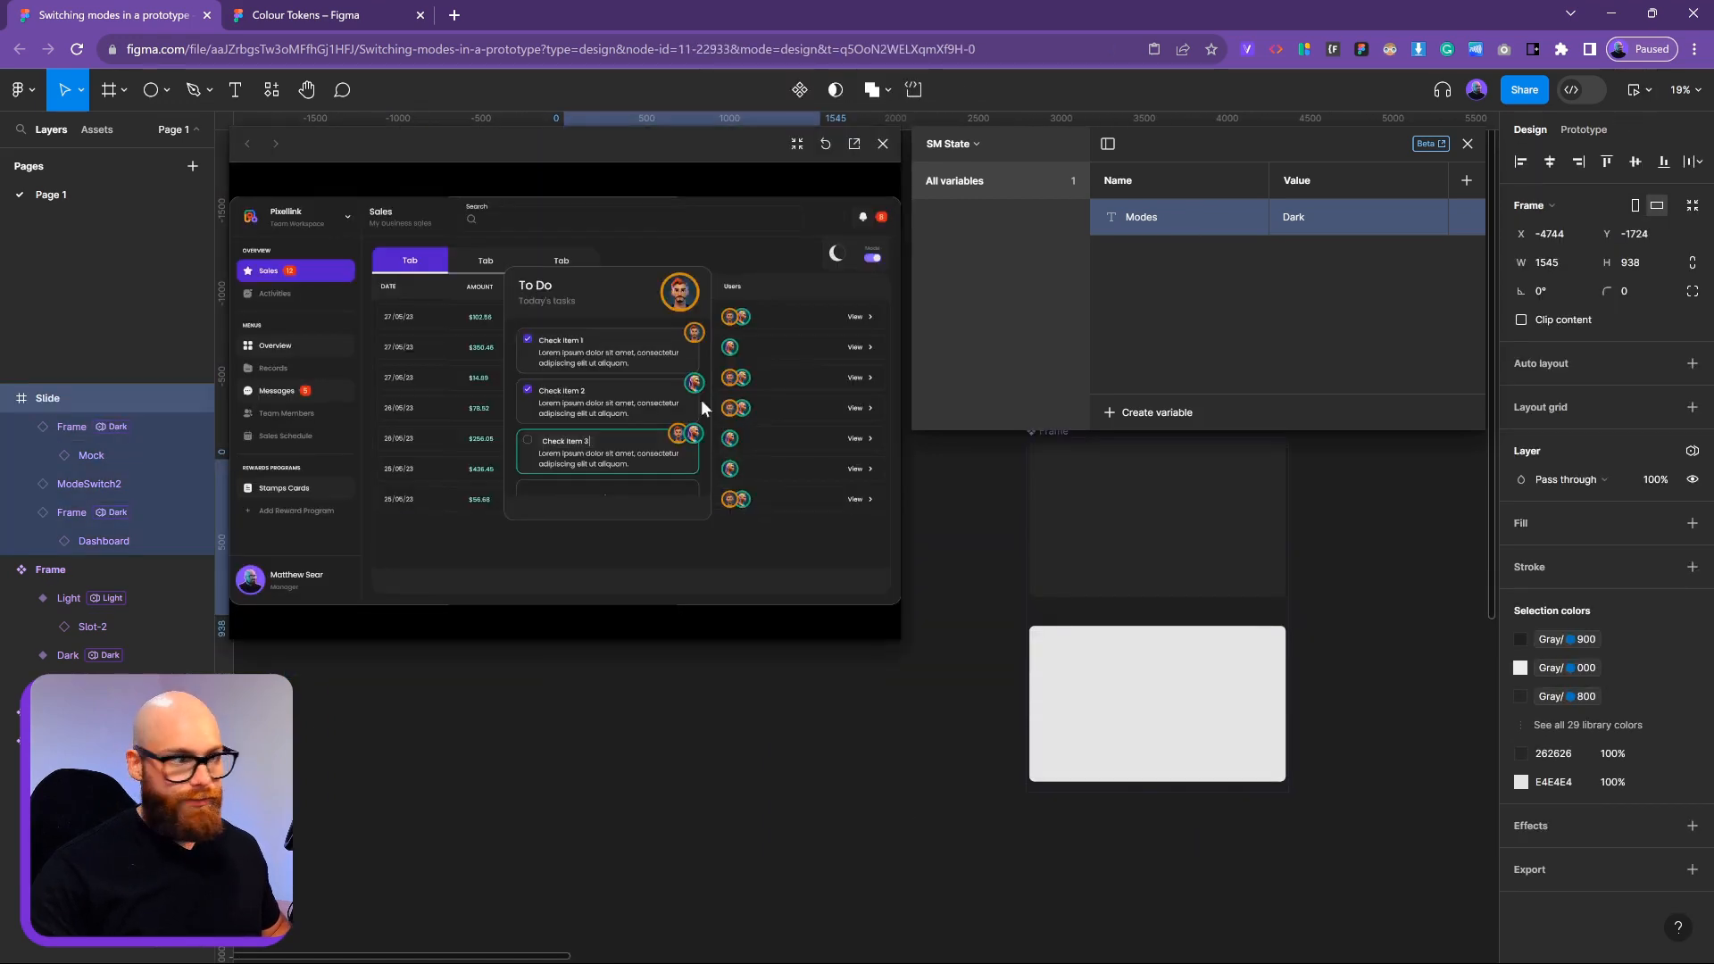
{"action": "left_click", "coordinate": [862, 262]}
{"action": "left_click", "coordinate": [868, 260]}
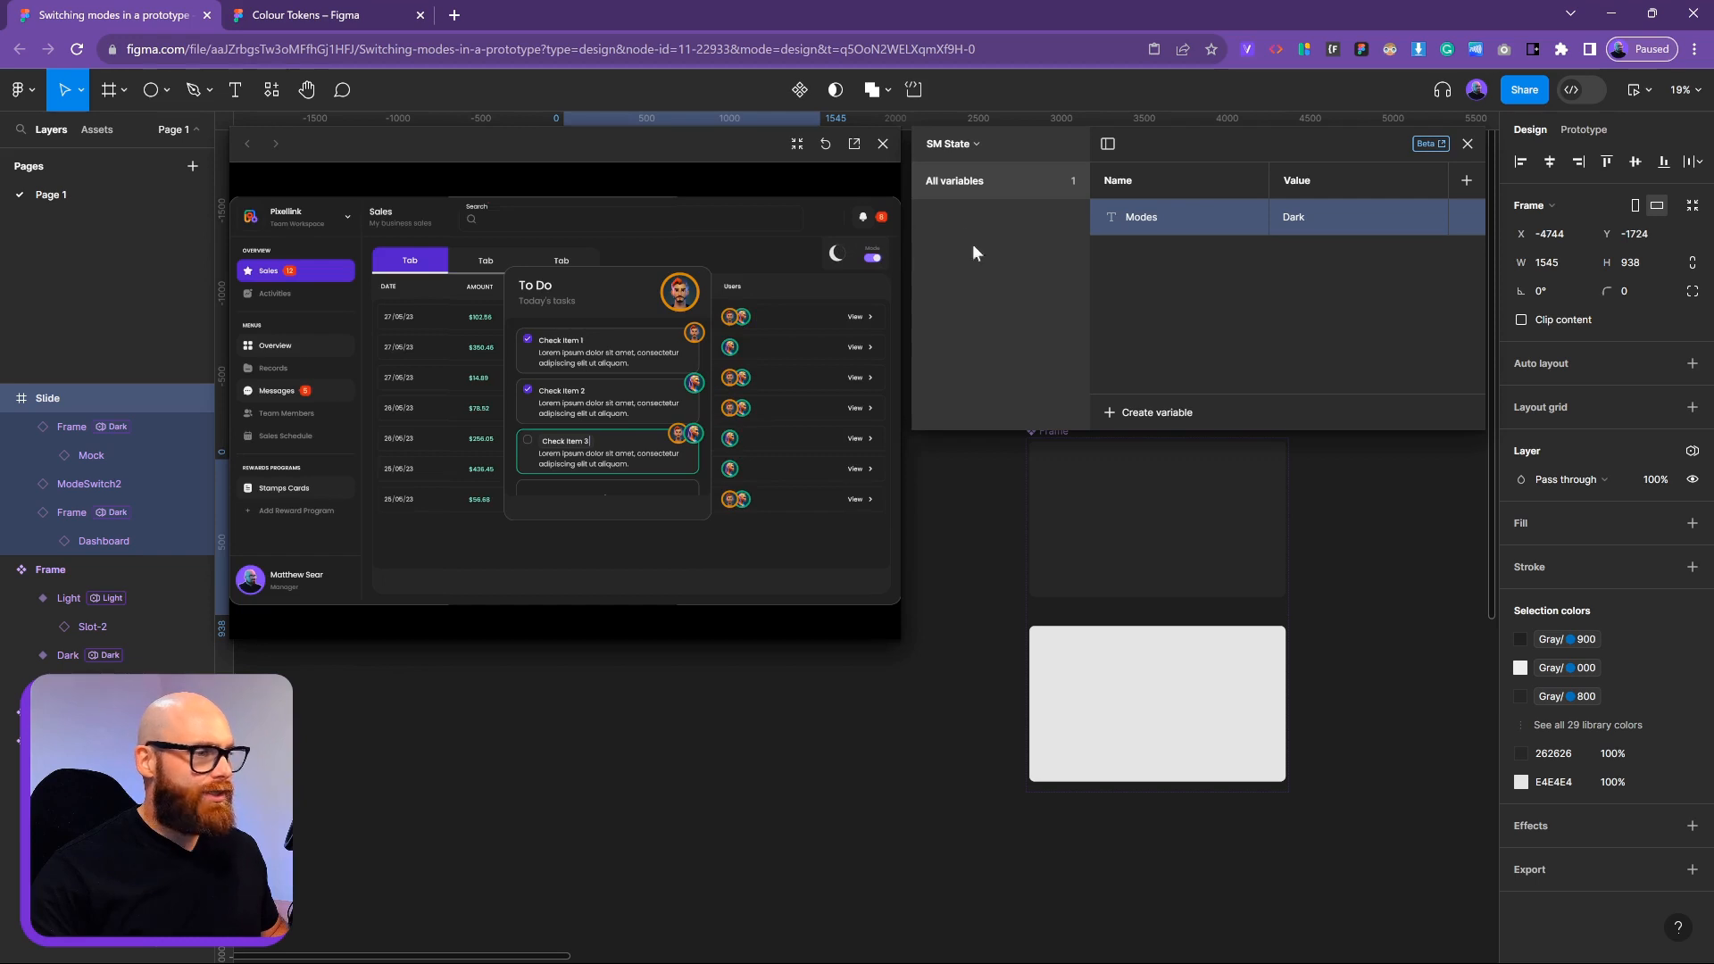
{"action": "left_click", "coordinate": [883, 143]}
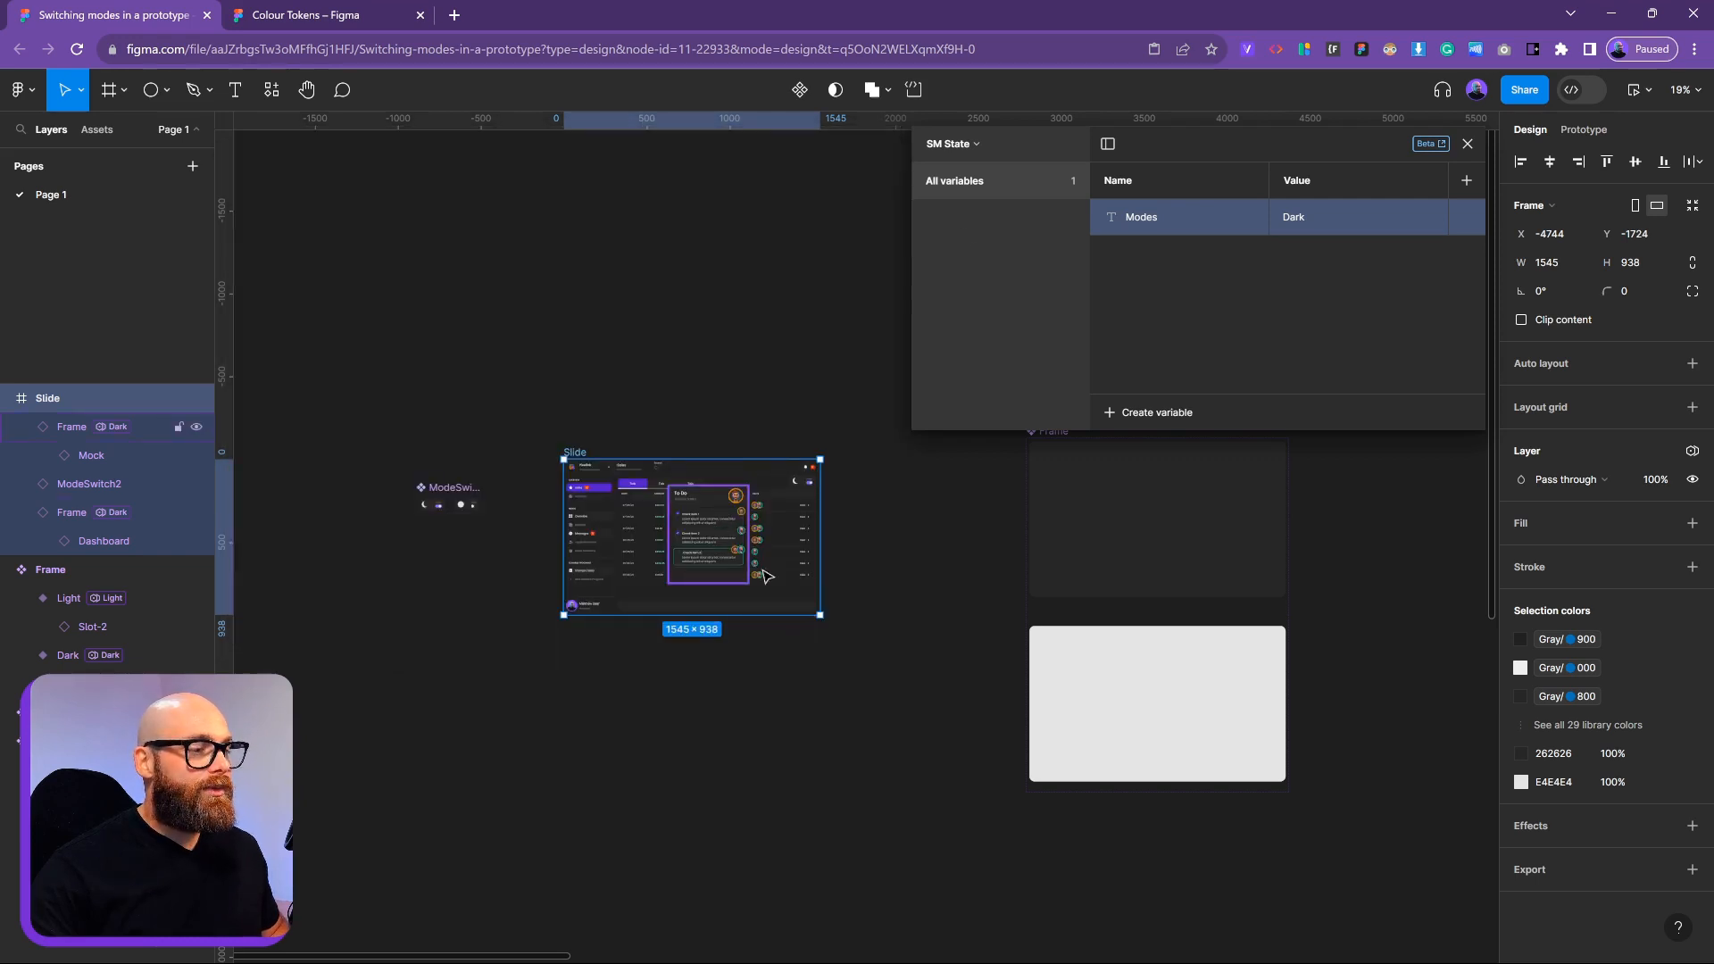
Bind the Slide's child frame mode to the Modes variable
{"action": "left_click", "coordinate": [71, 427]}
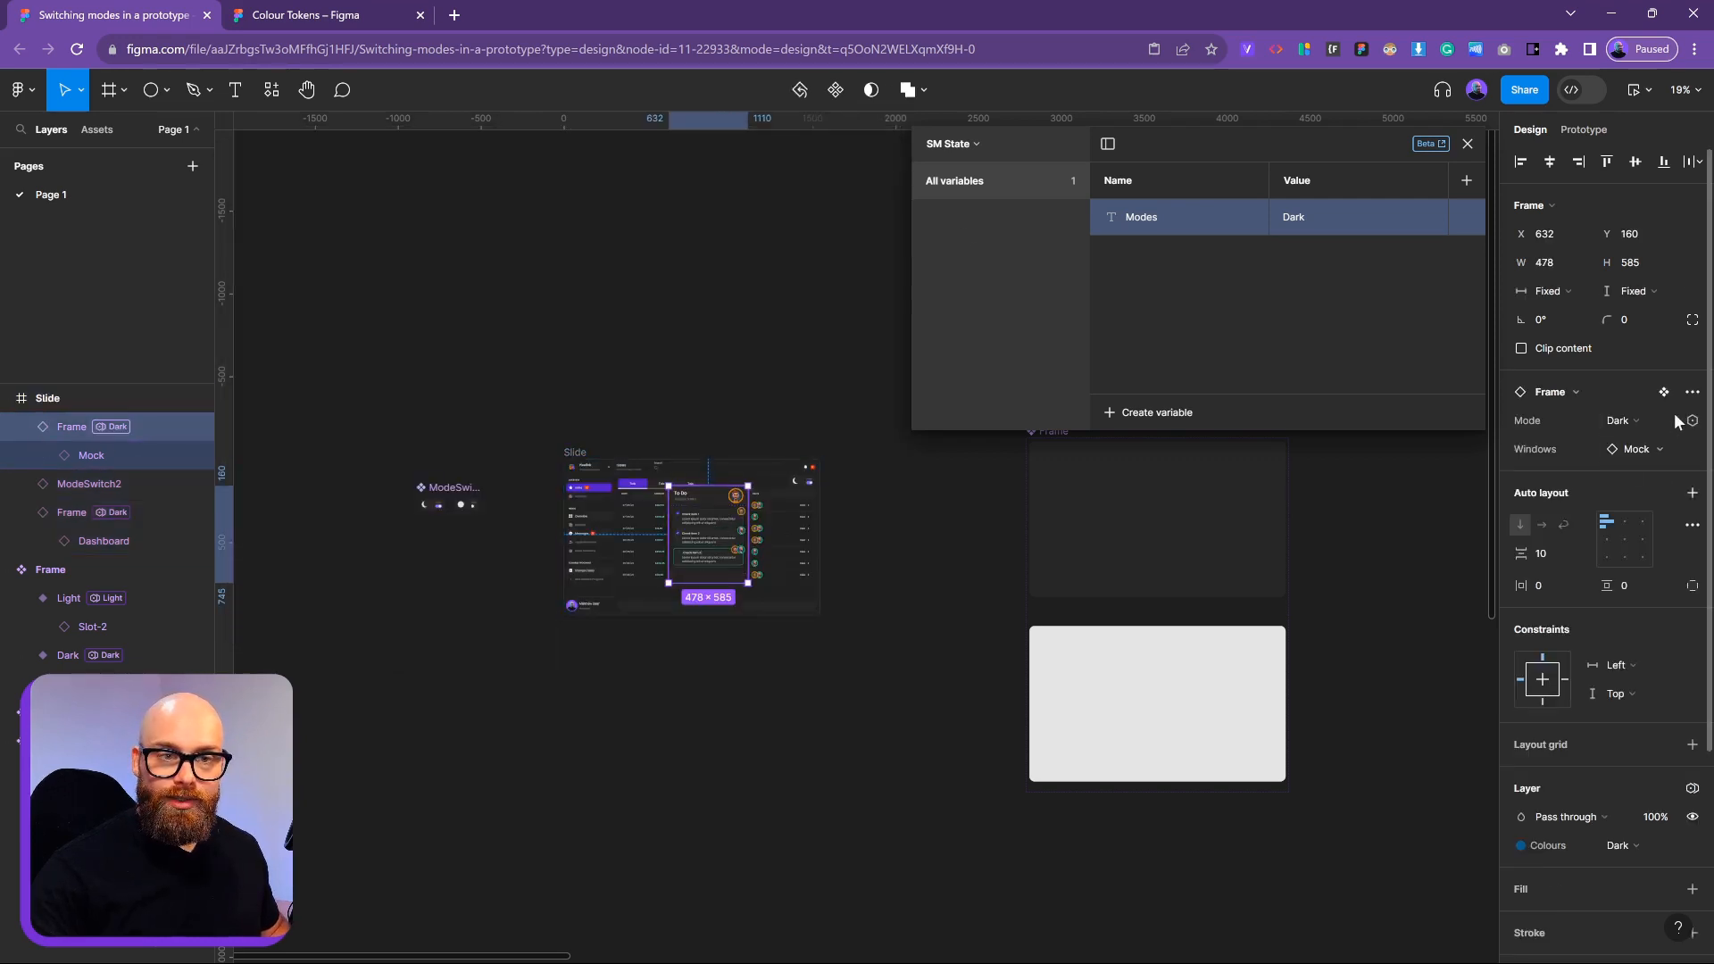
{"action": "left_click", "coordinate": [1692, 421]}
{"action": "scroll", "coordinate": [1576, 696], "scroll_direction": "down", "scroll_amount": 5}
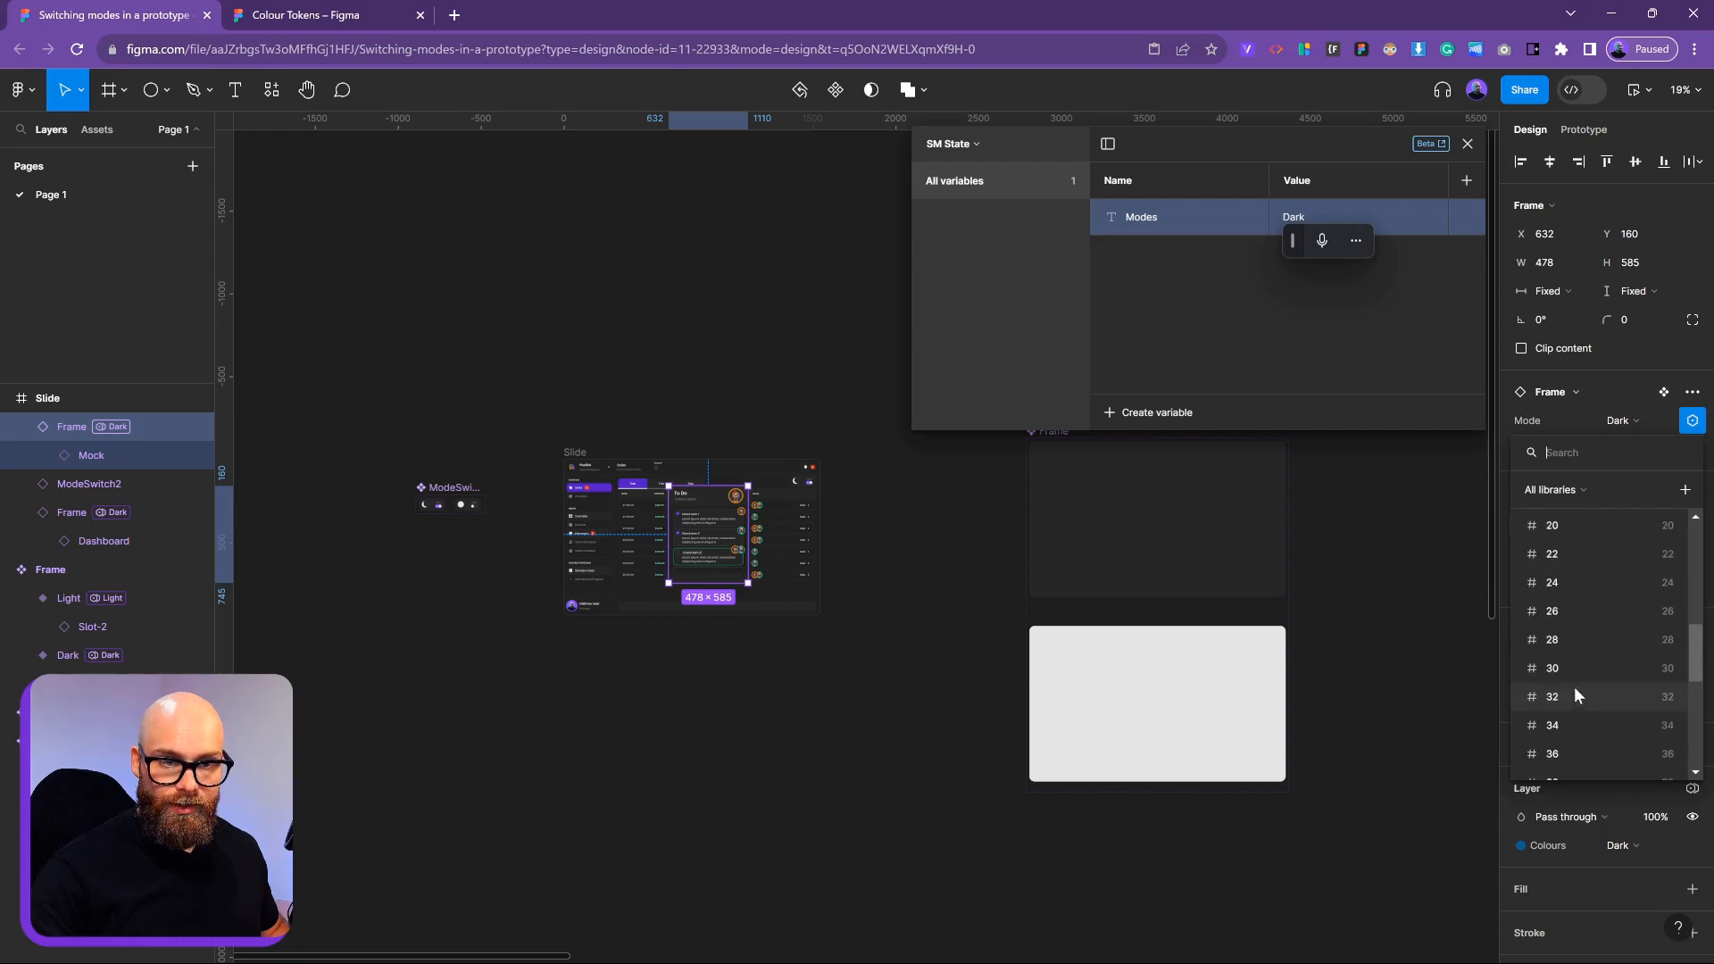
{"action": "scroll", "coordinate": [1571, 580], "scroll_direction": "up", "scroll_amount": 5}
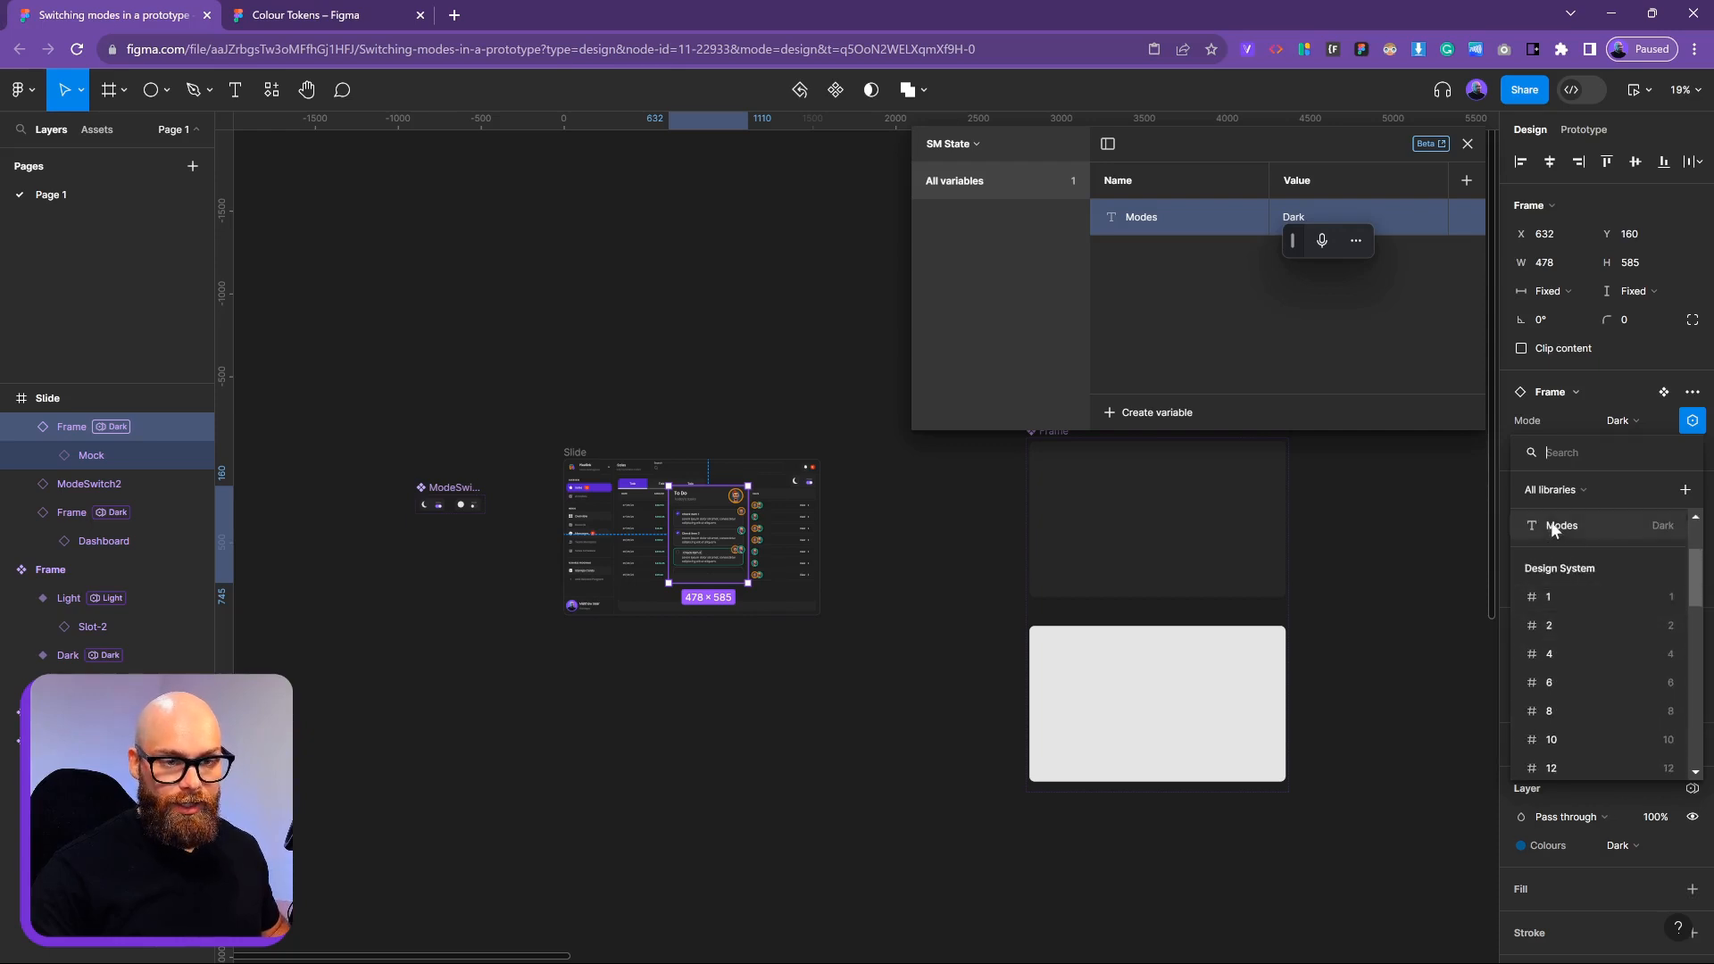
{"action": "left_click", "coordinate": [1553, 527]}
{"action": "key", "text": "Escape"}
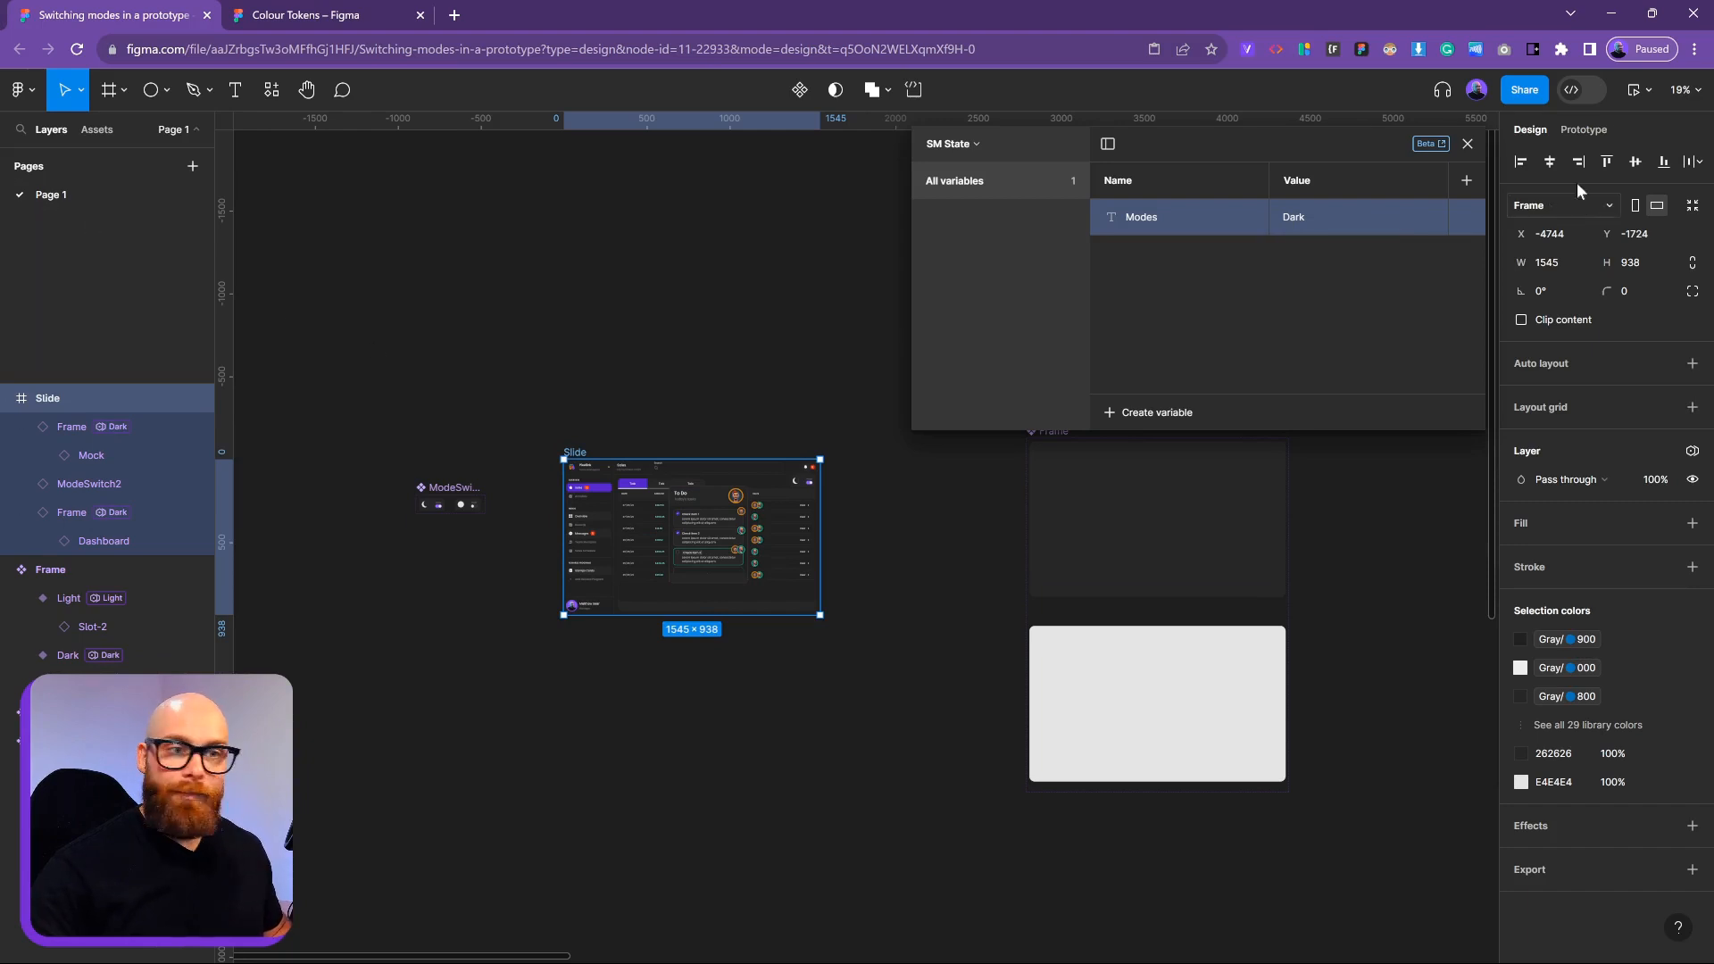
Preview inline, flipping the mock dashboard between light and dark four times
{"action": "left_click", "coordinate": [1648, 89]}
{"action": "left_click", "coordinate": [1599, 157]}
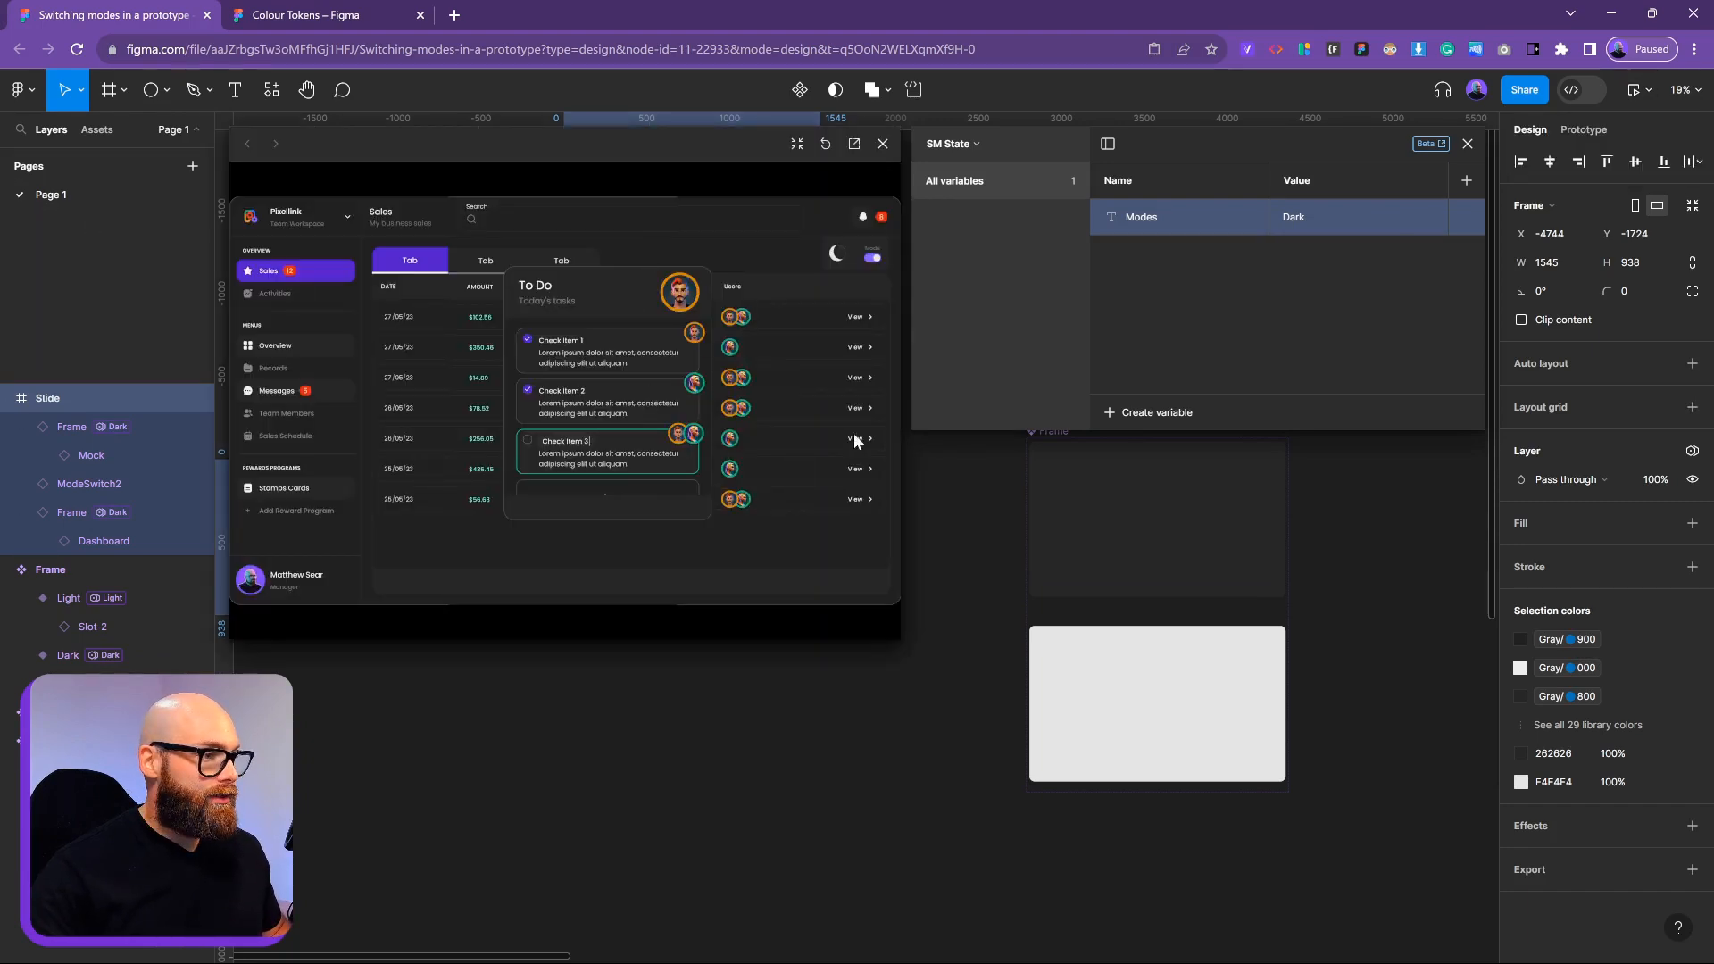
{"action": "left_click", "coordinate": [872, 258]}
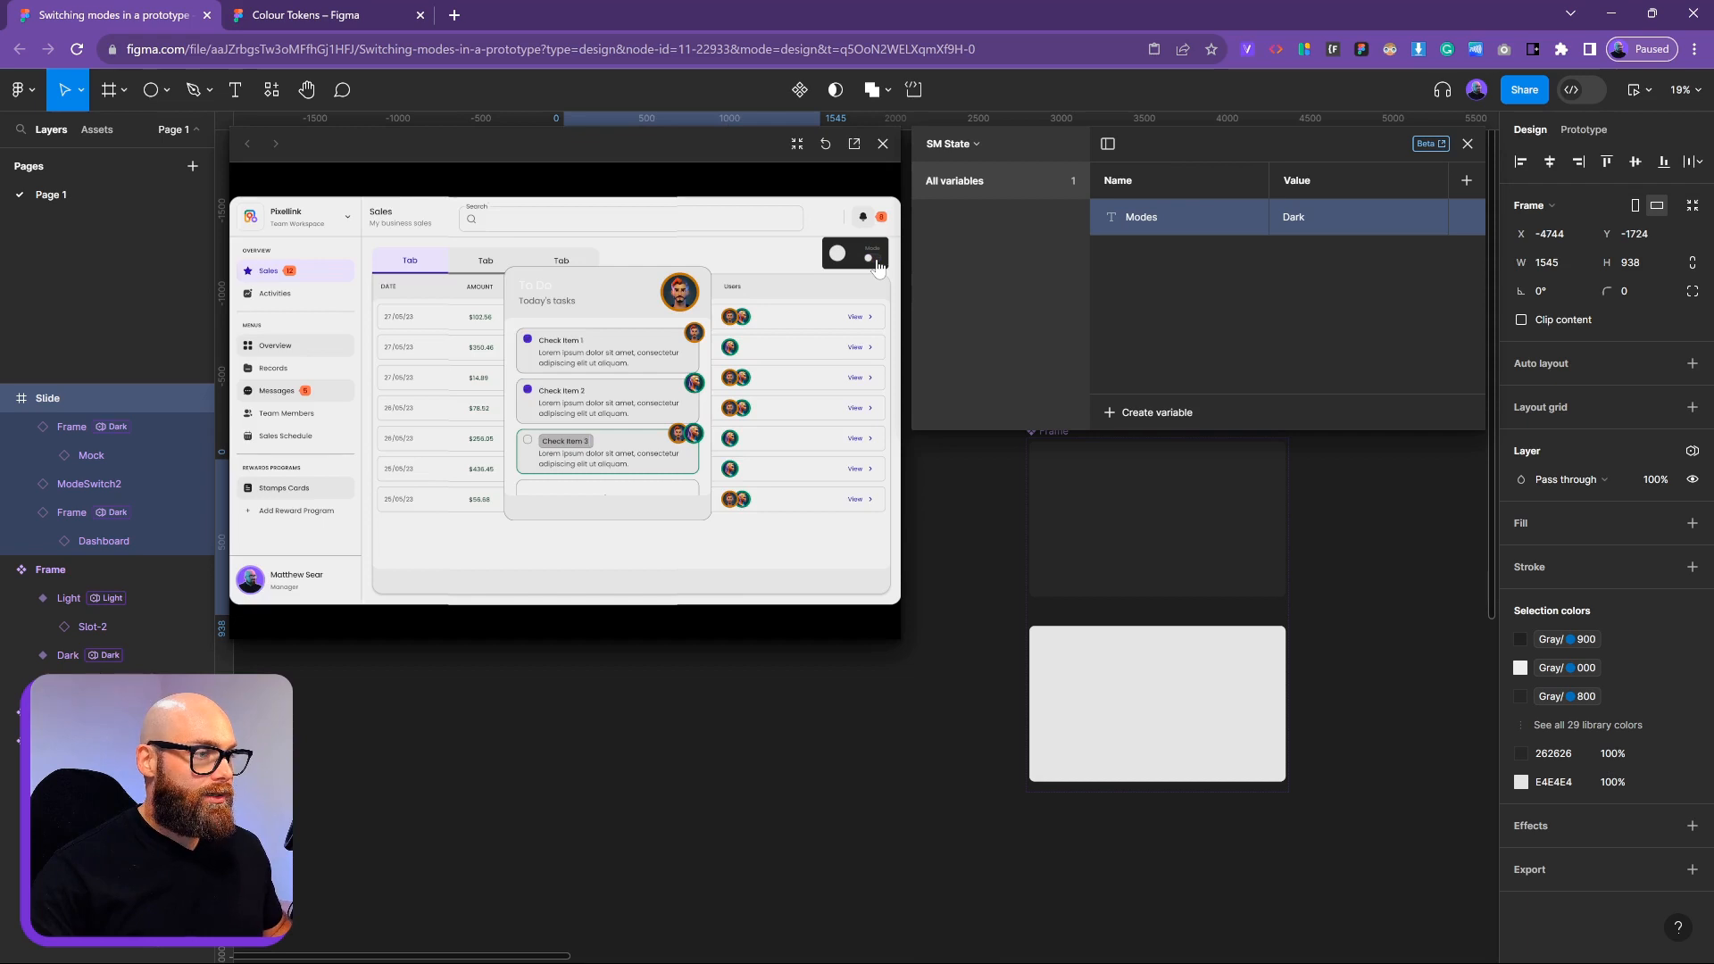
{"action": "left_click", "coordinate": [873, 258]}
{"action": "left_click", "coordinate": [873, 258]}
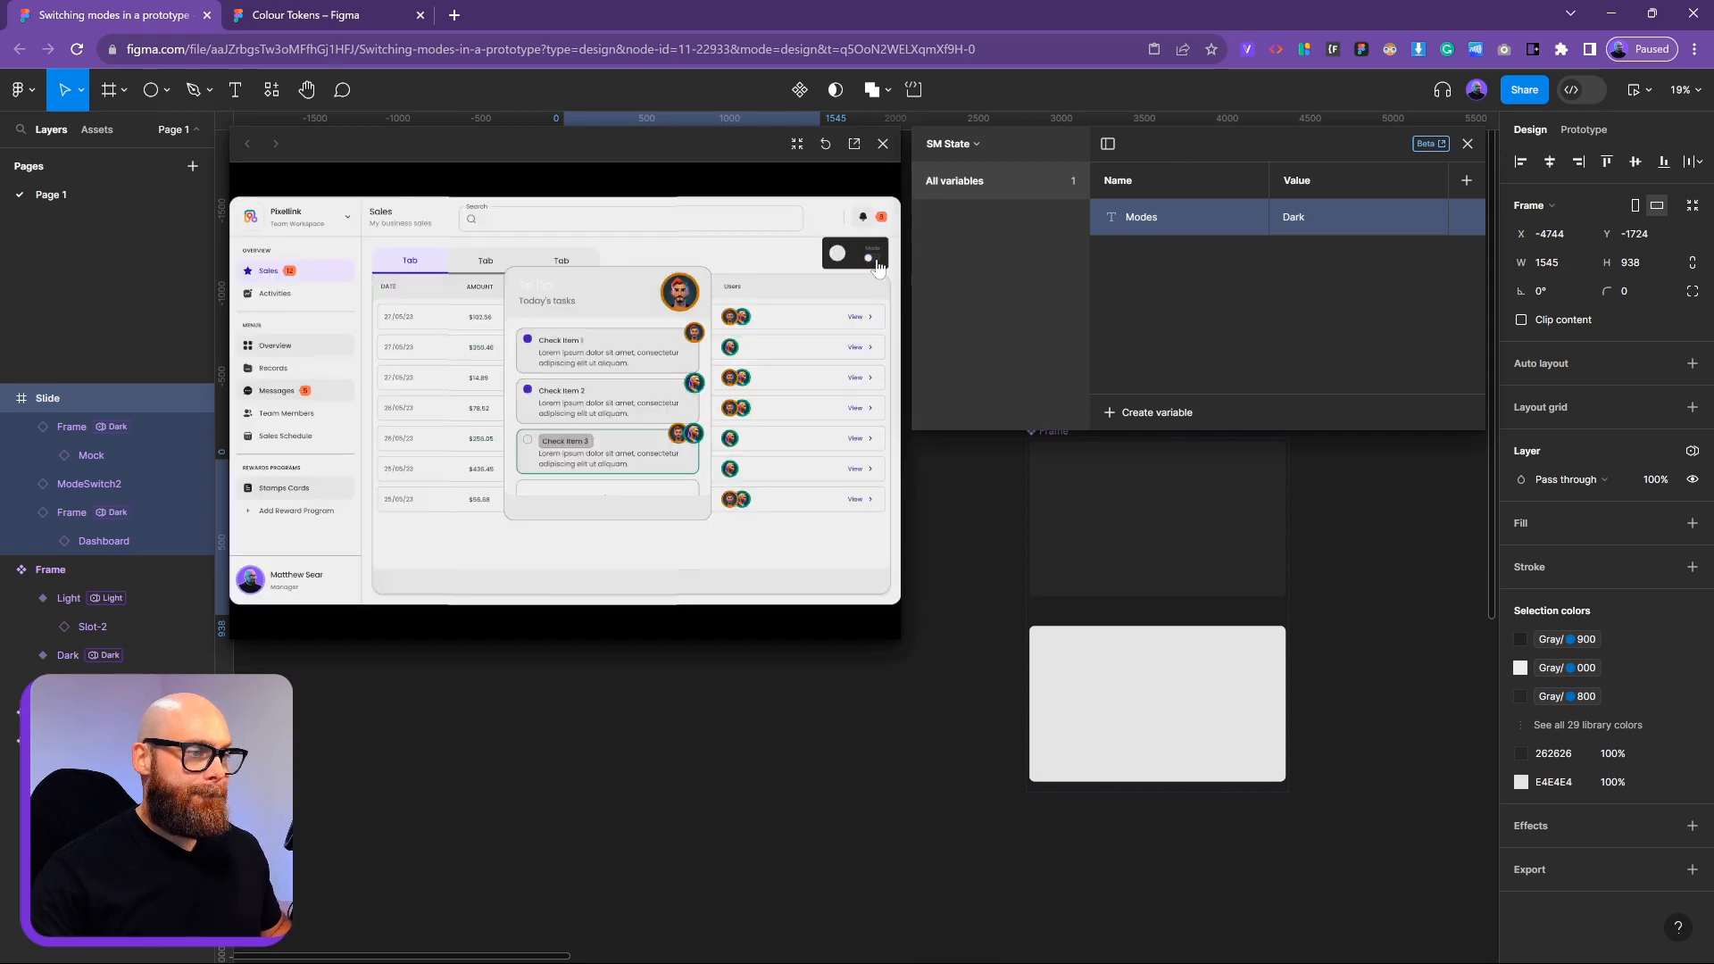
{"action": "left_click", "coordinate": [877, 266]}
{"action": "left_click", "coordinate": [883, 143]}
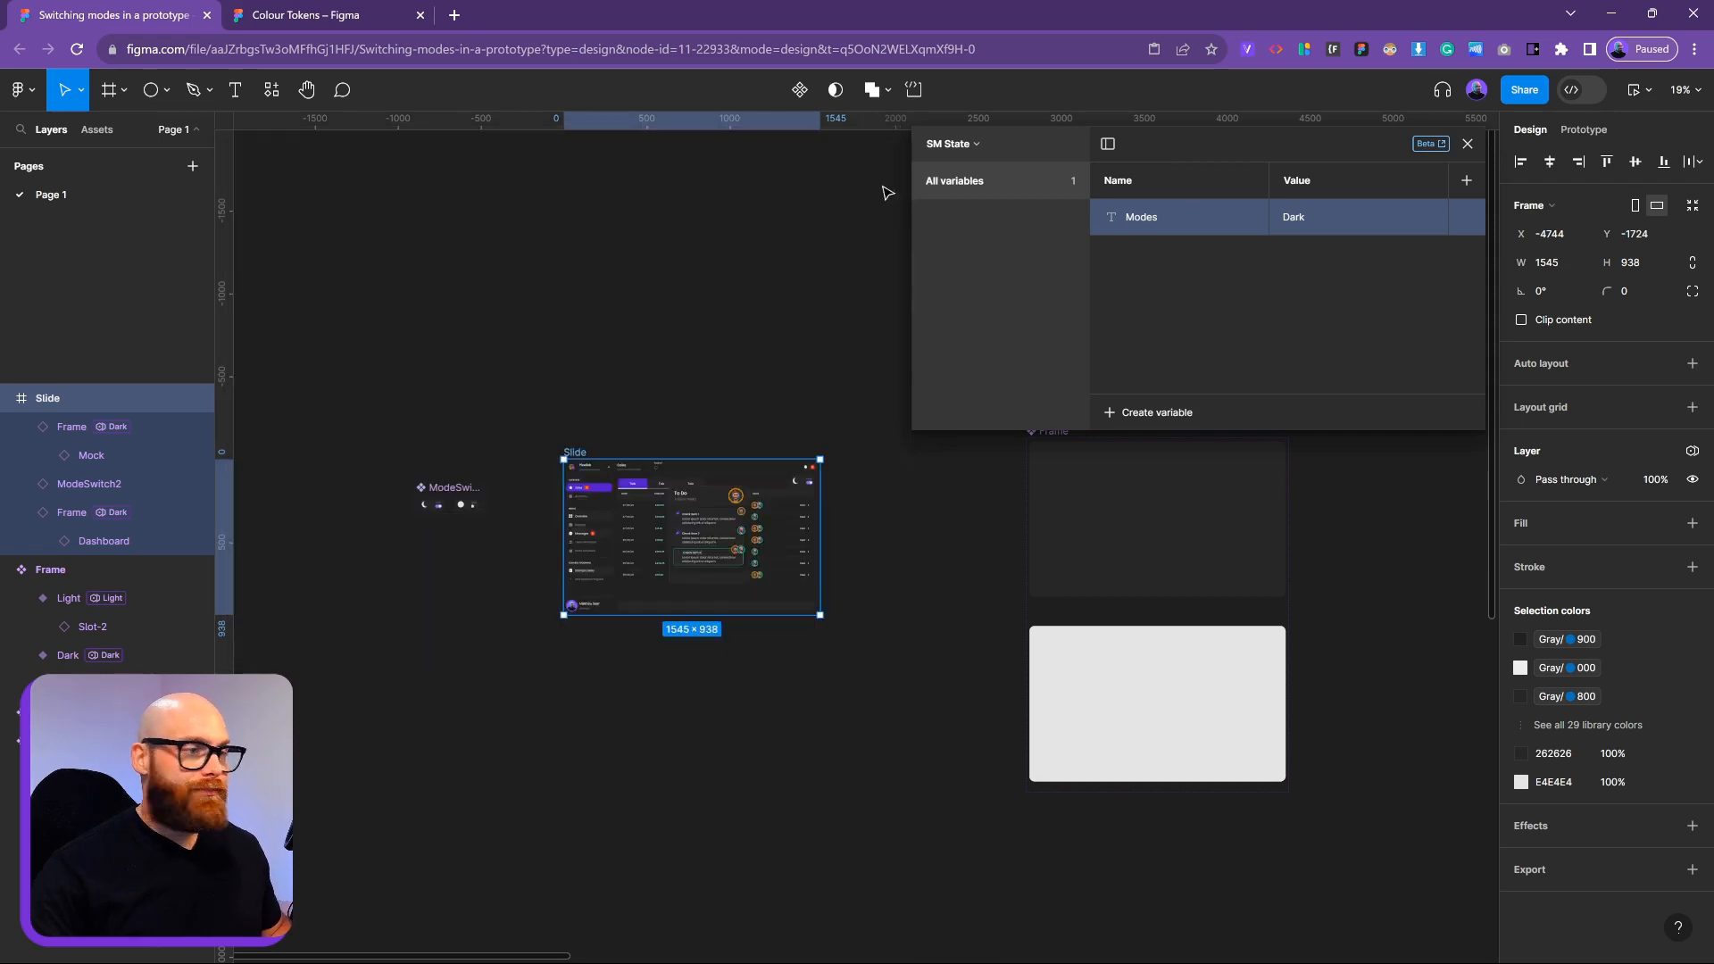
{"action": "key", "text": "Escape"}
{"action": "left_click", "coordinate": [702, 496]}
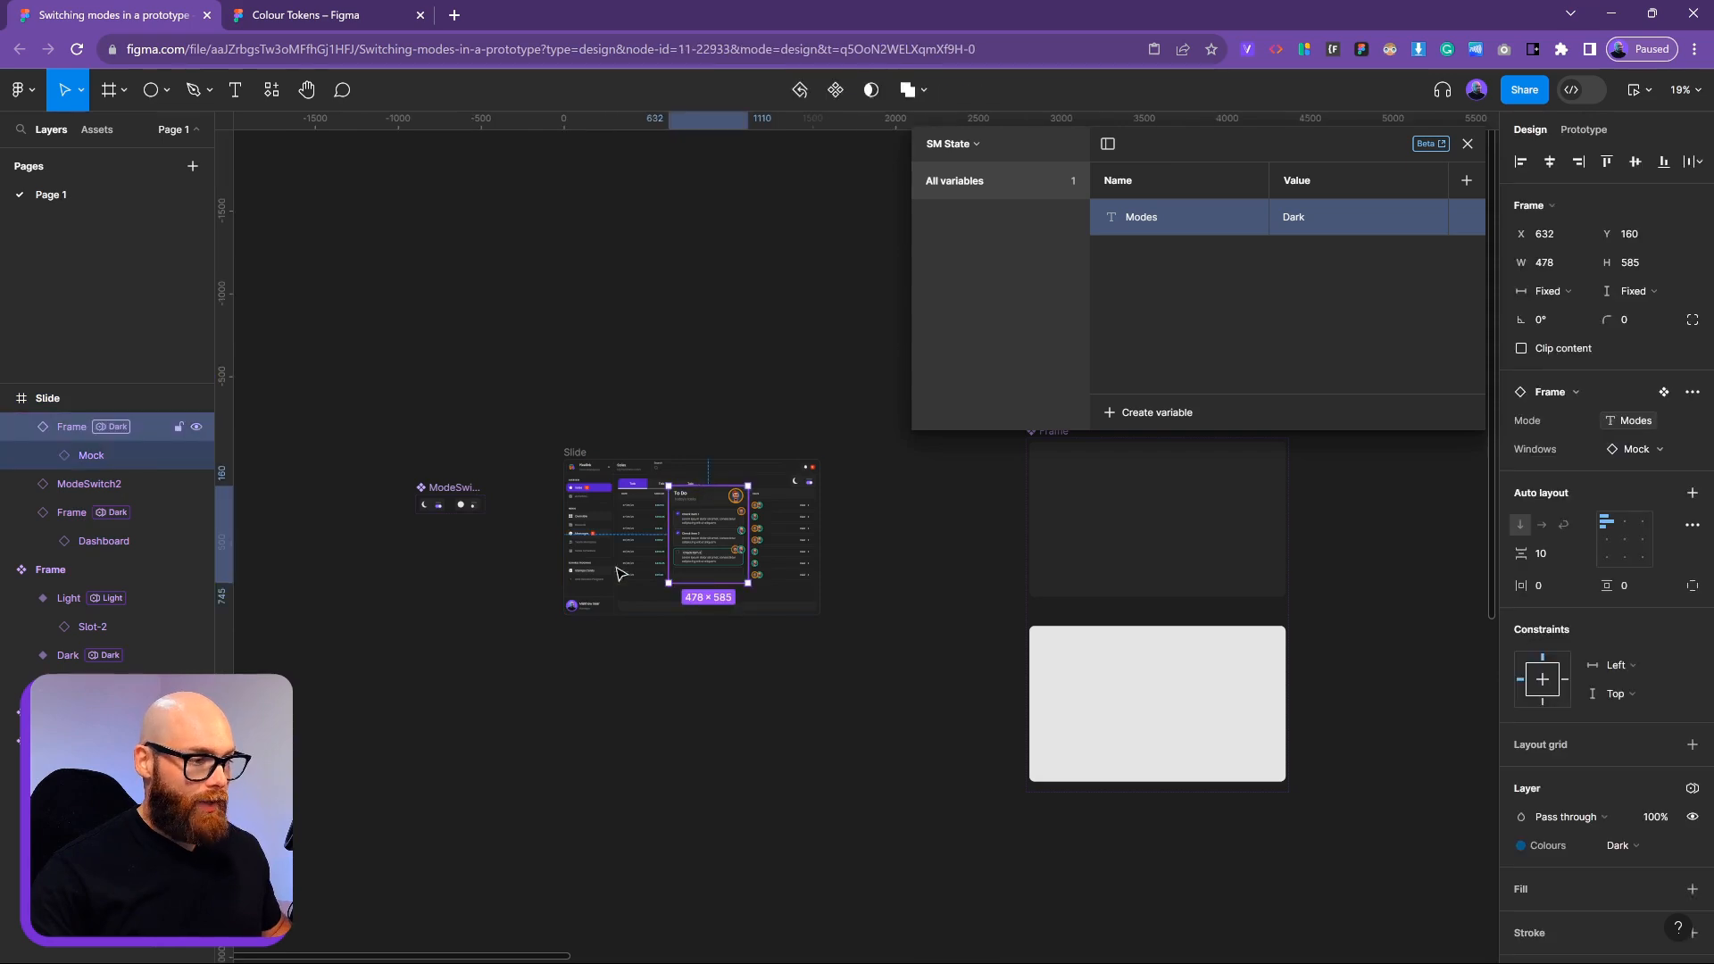
Swap the Mock instance for the local Modeswitch component
{"action": "left_click", "coordinate": [125, 454]}
{"action": "left_click", "coordinate": [1572, 364]}
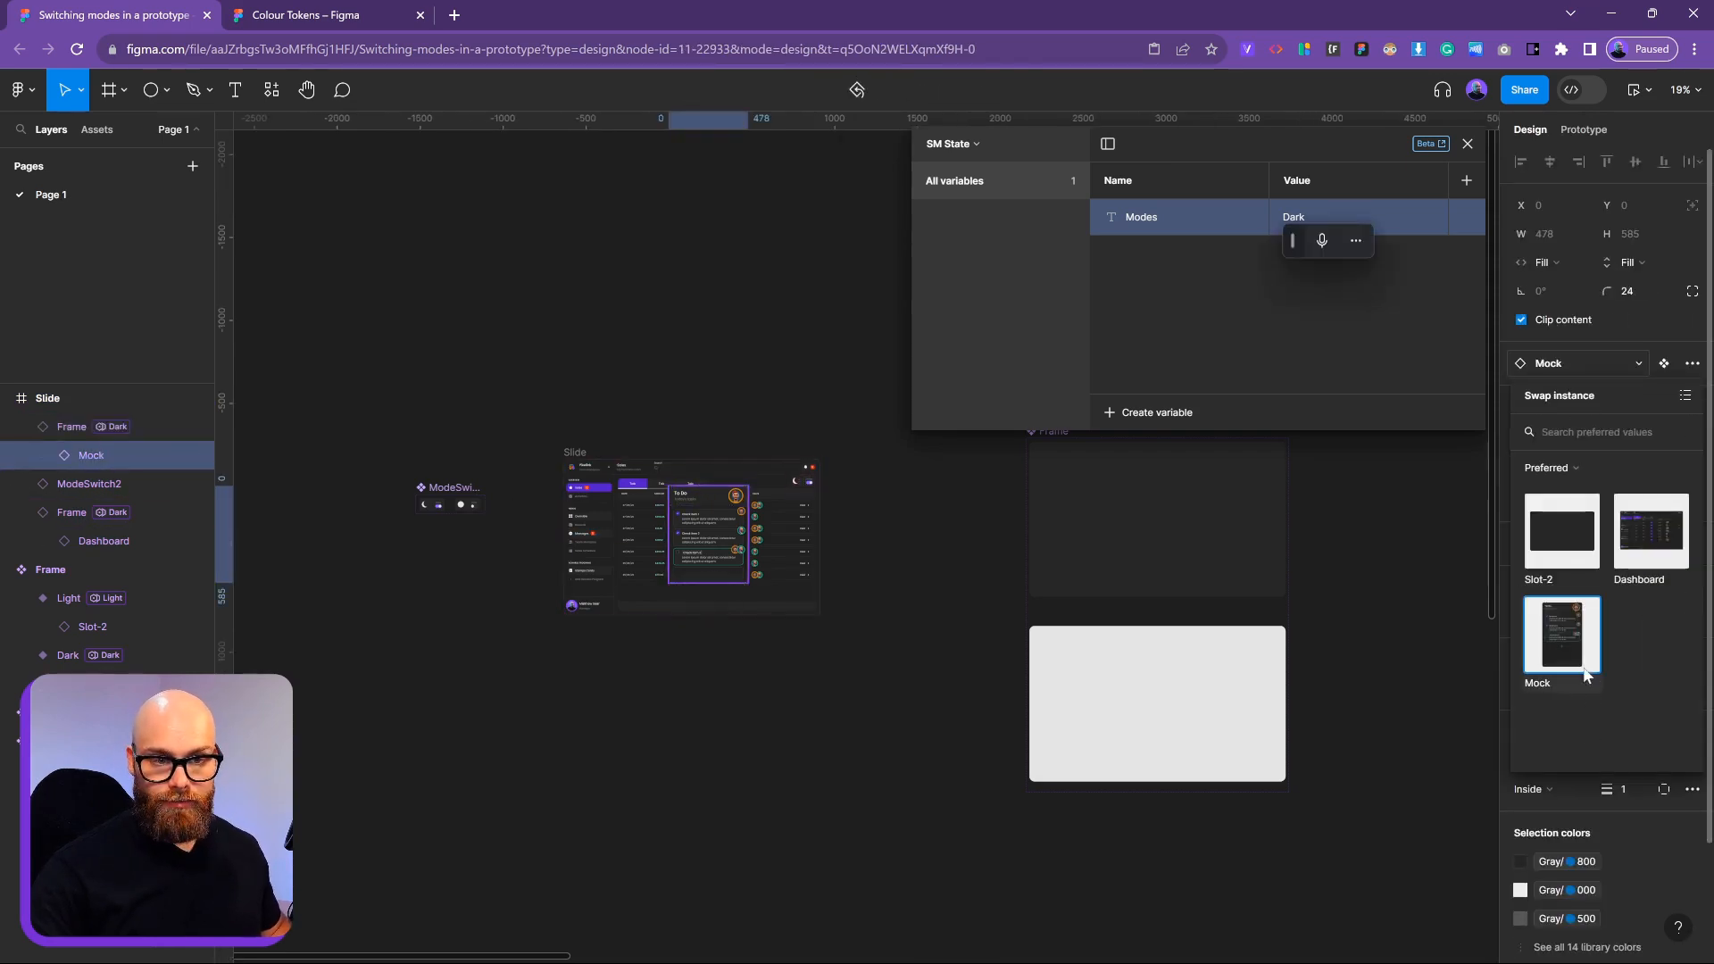
{"action": "left_click", "coordinate": [1566, 470]}
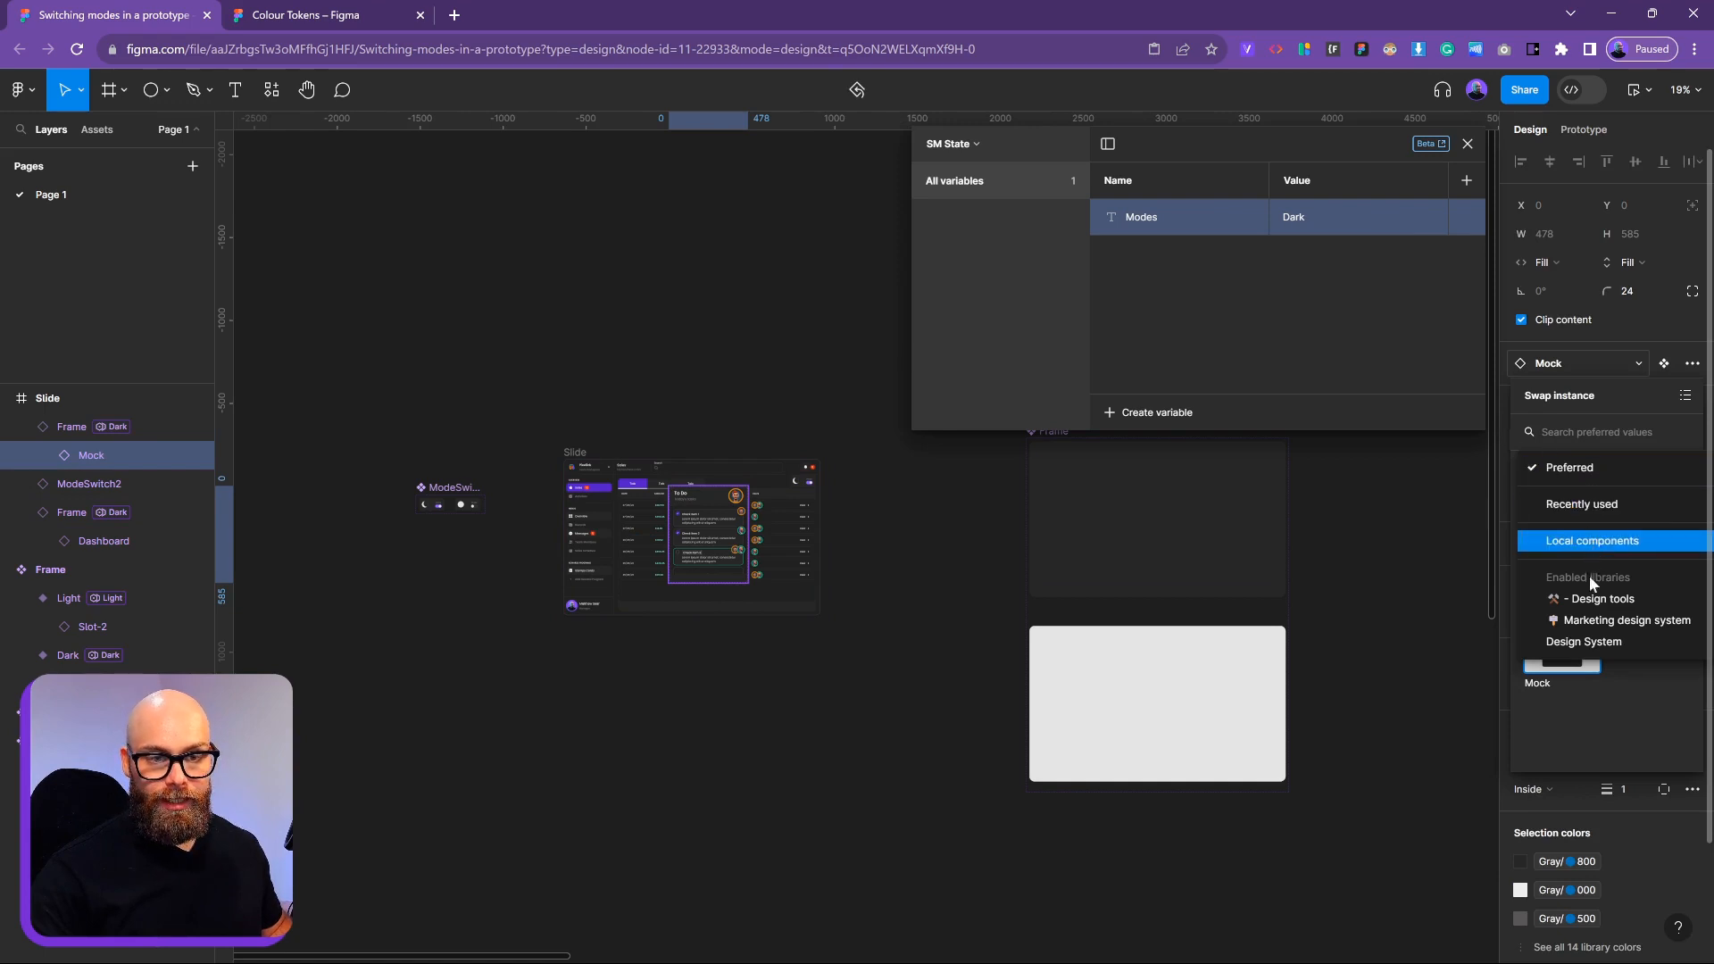
{"action": "left_click", "coordinate": [1558, 466]}
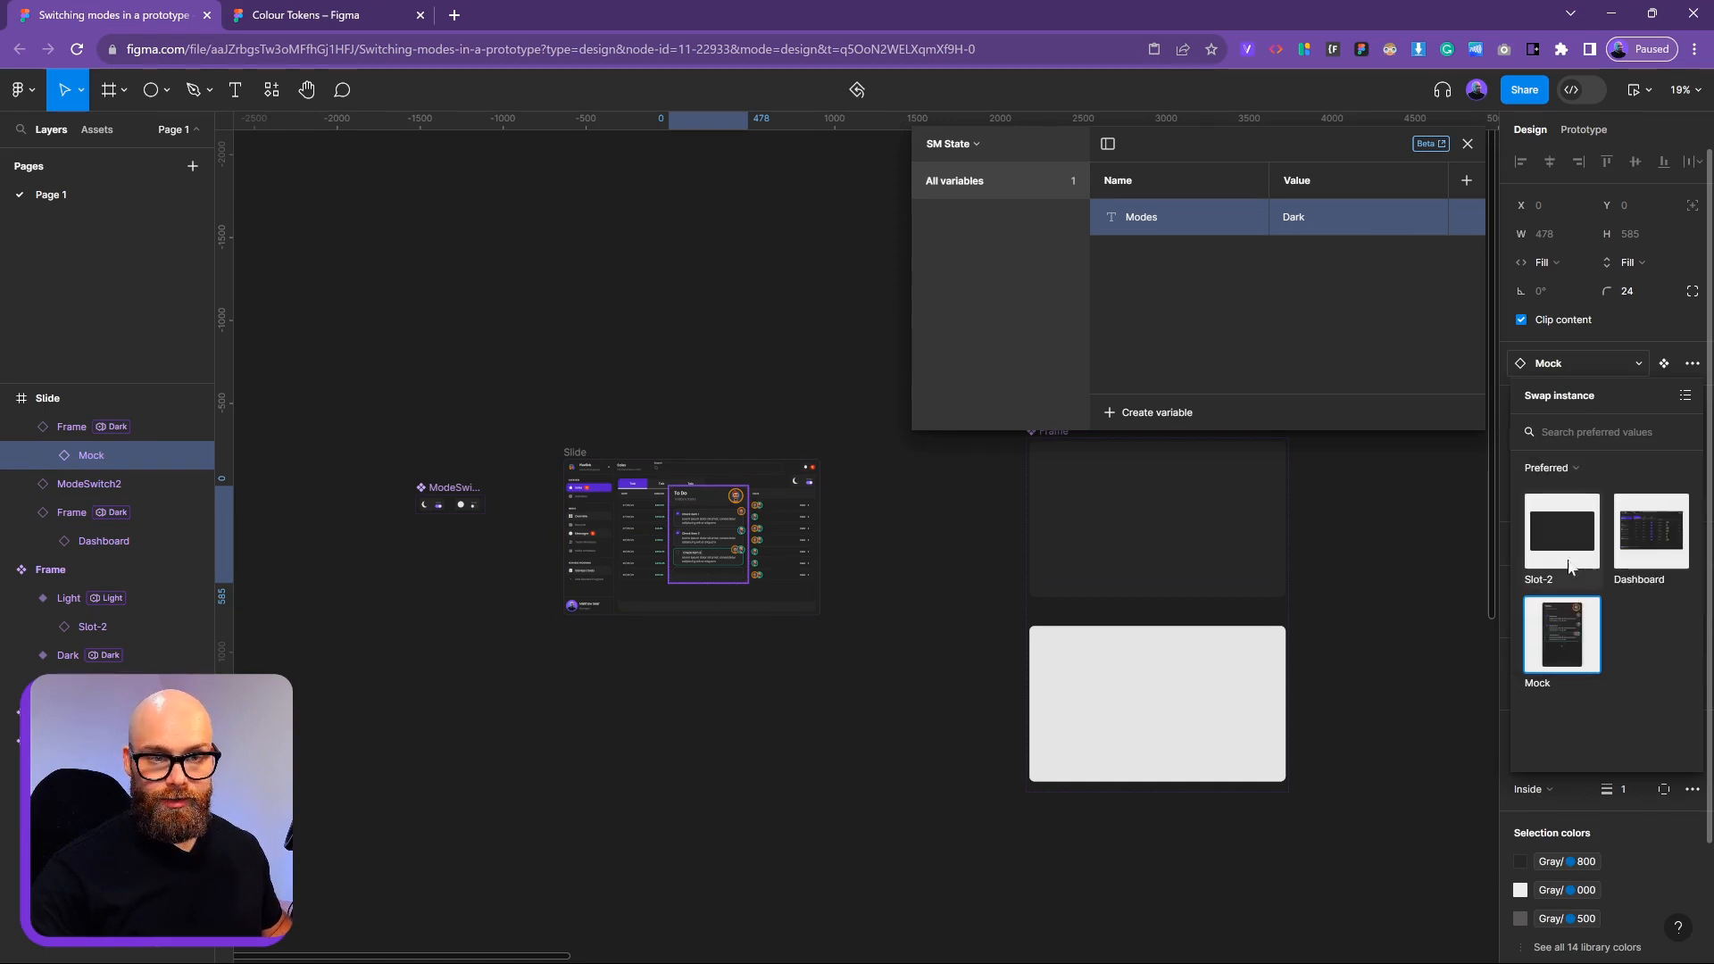
{"action": "left_click", "coordinate": [1564, 468]}
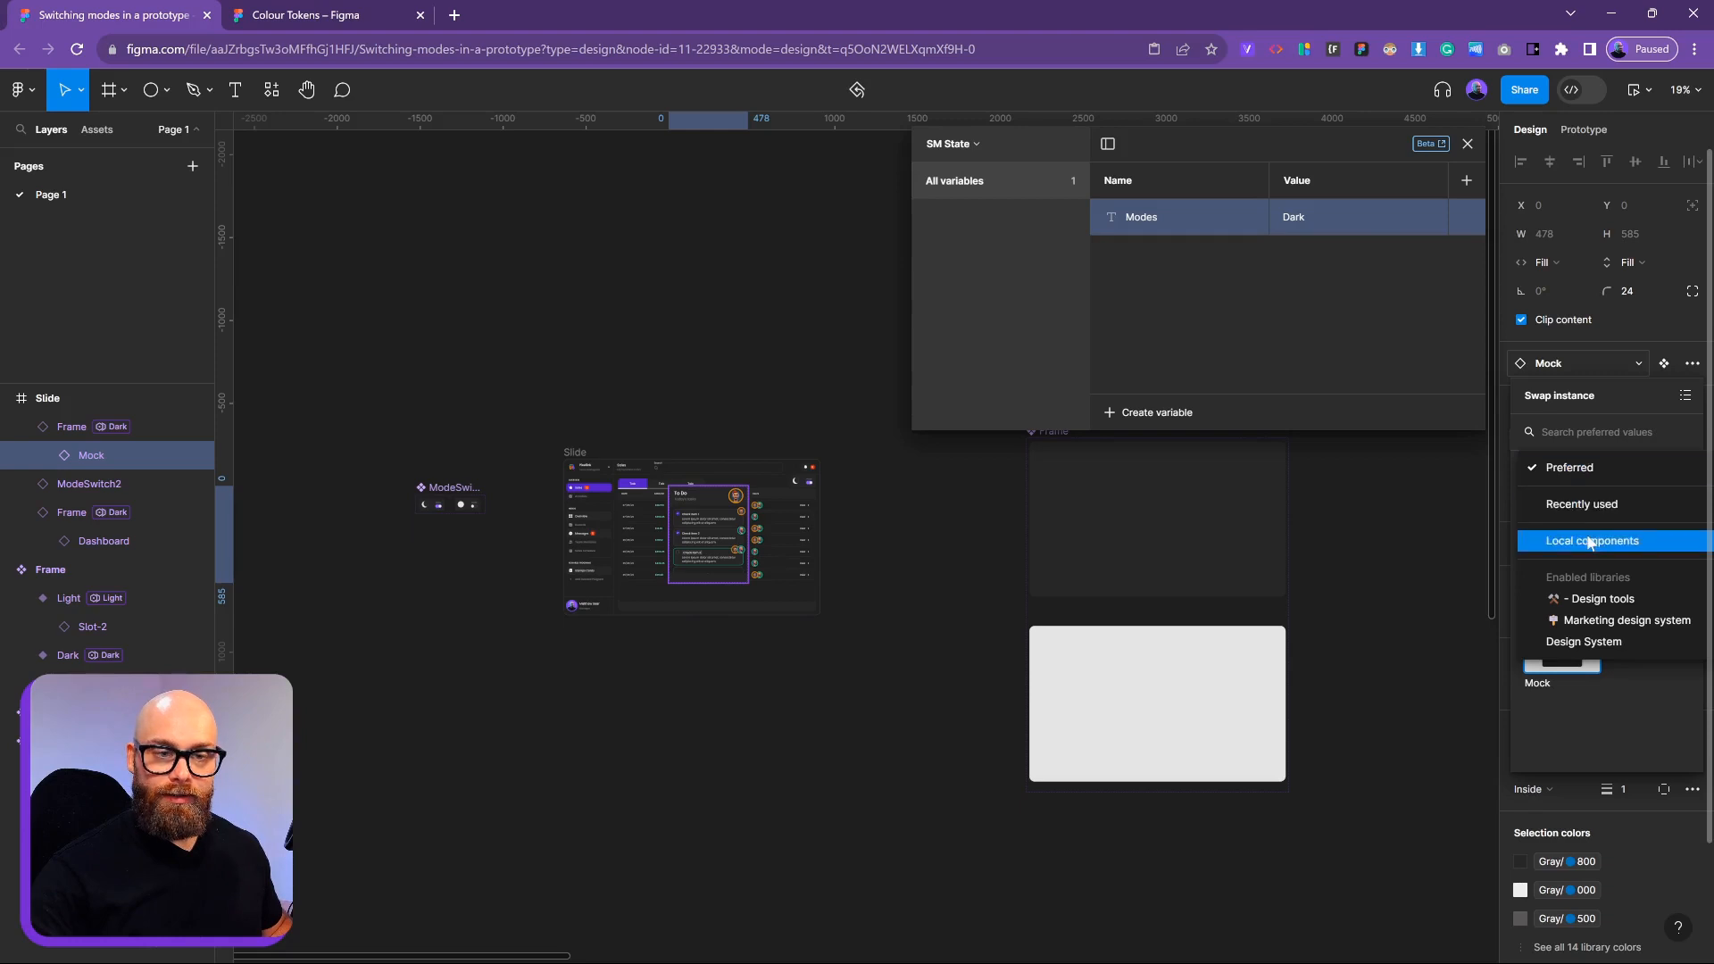
{"action": "left_click", "coordinate": [1592, 540]}
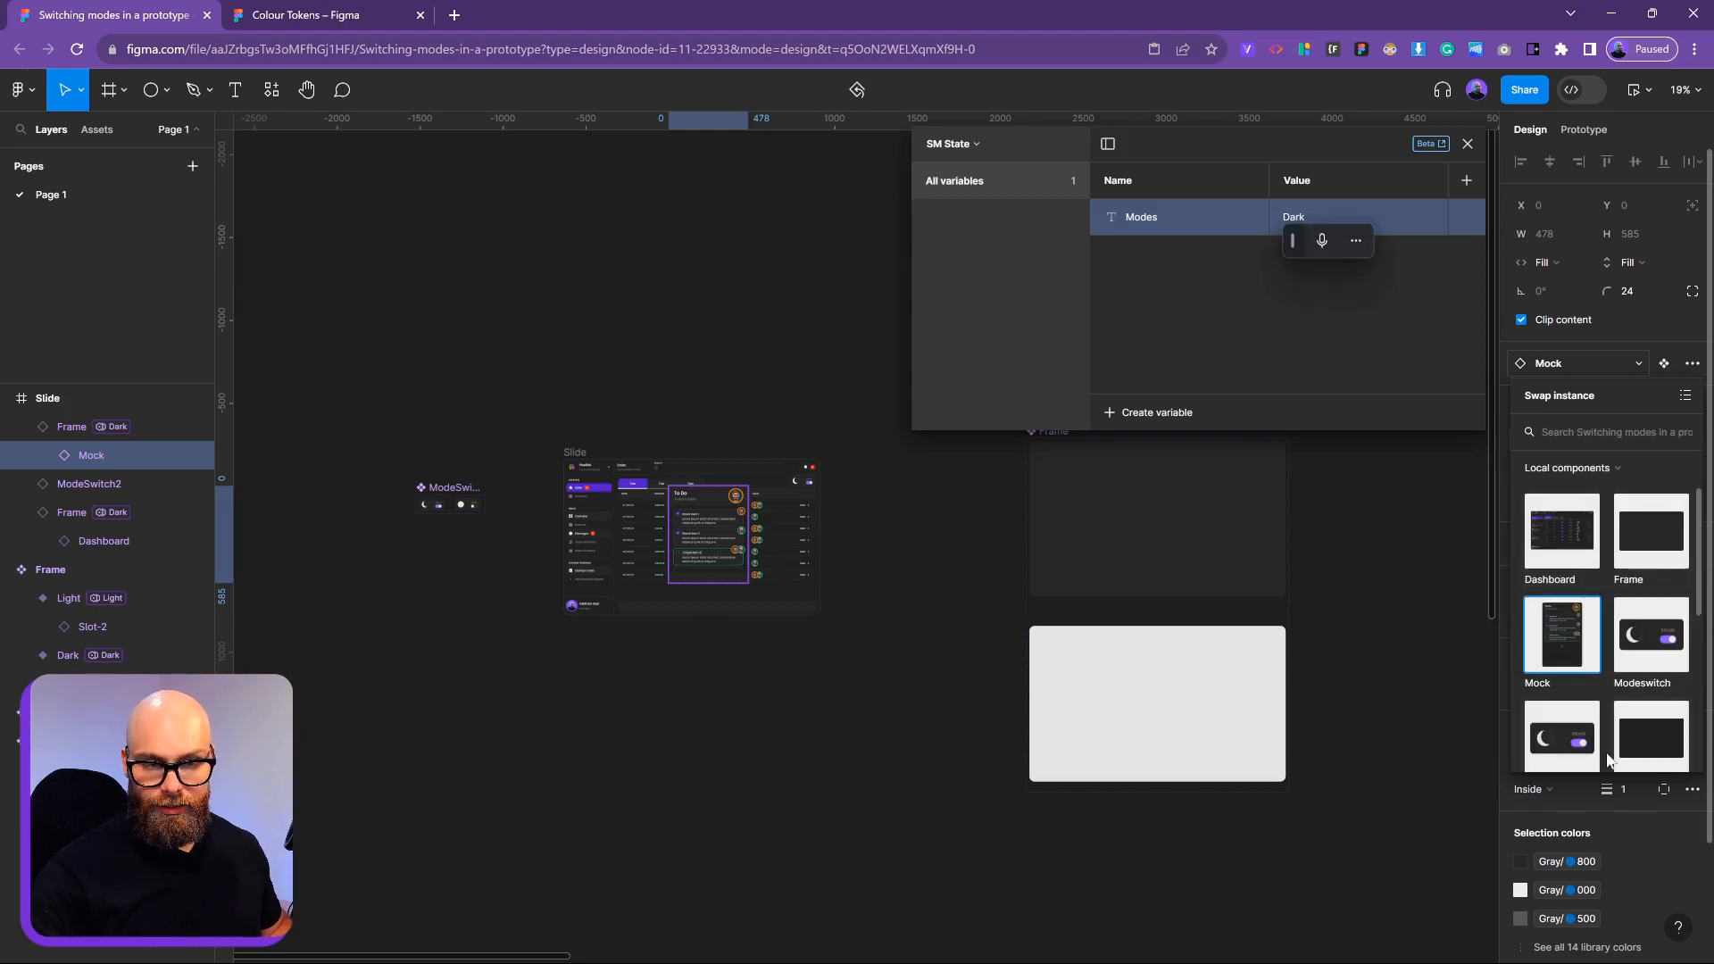
{"action": "left_click", "coordinate": [1625, 661]}
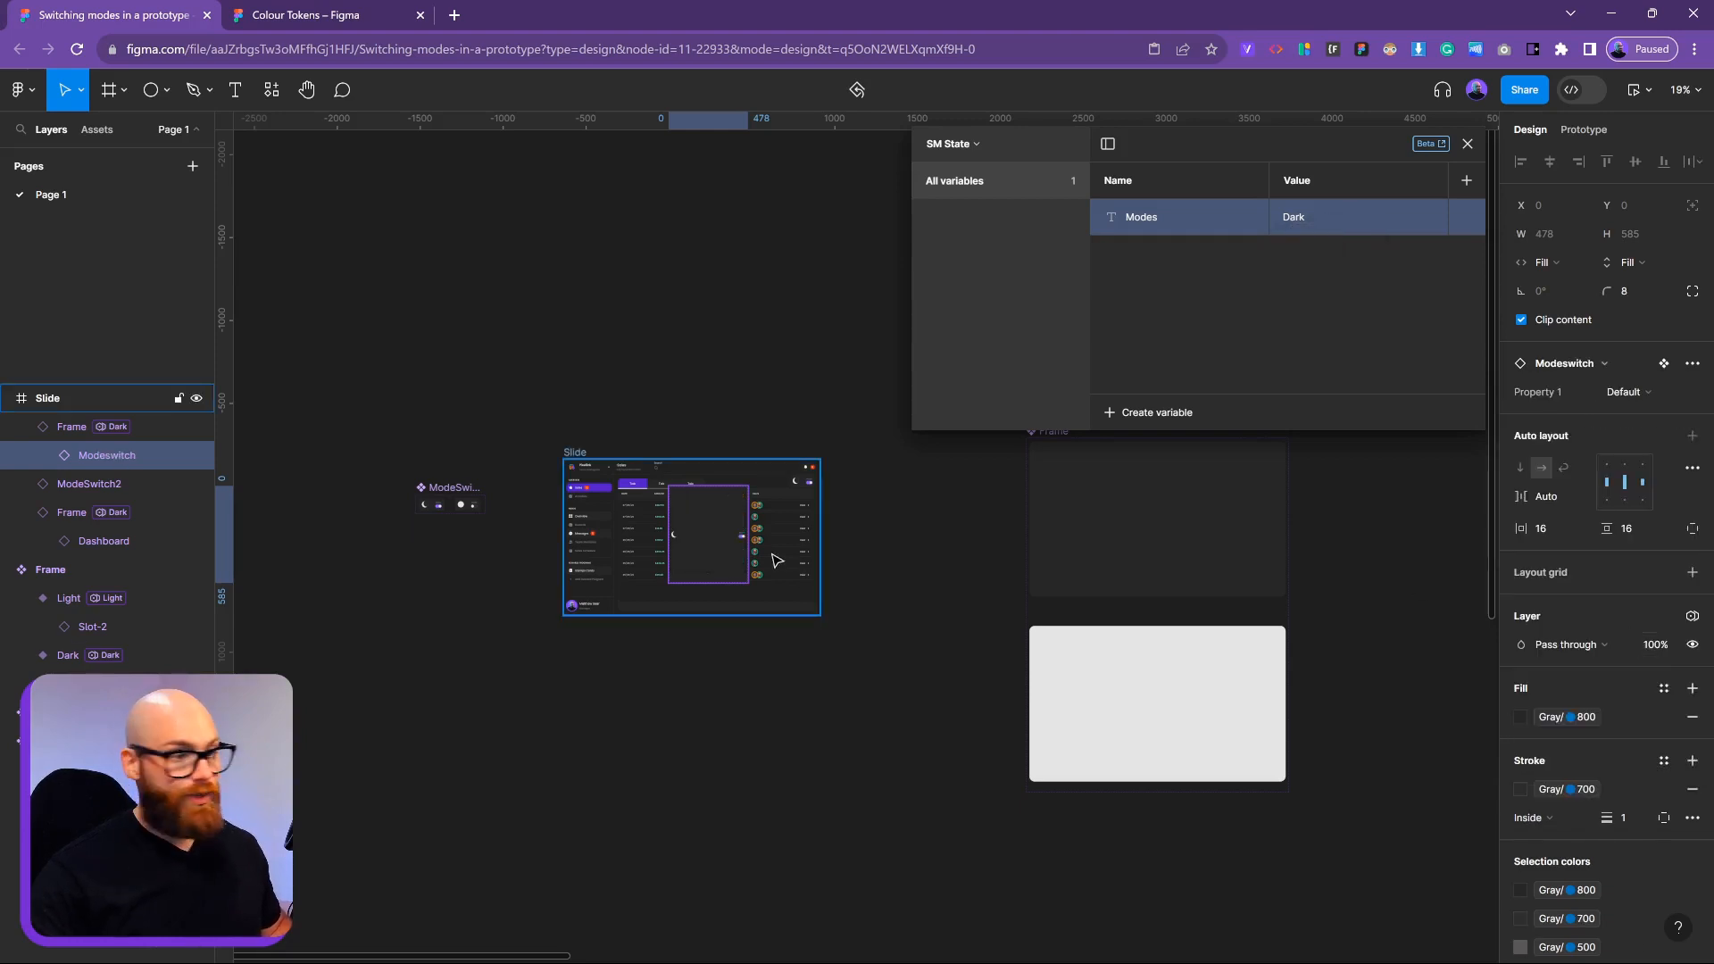
{"action": "scroll", "coordinate": [709, 534], "scroll_direction": "up", "scroll_amount": 2}
{"action": "scroll", "coordinate": [783, 714], "scroll_direction": "up", "scroll_amount": 5}
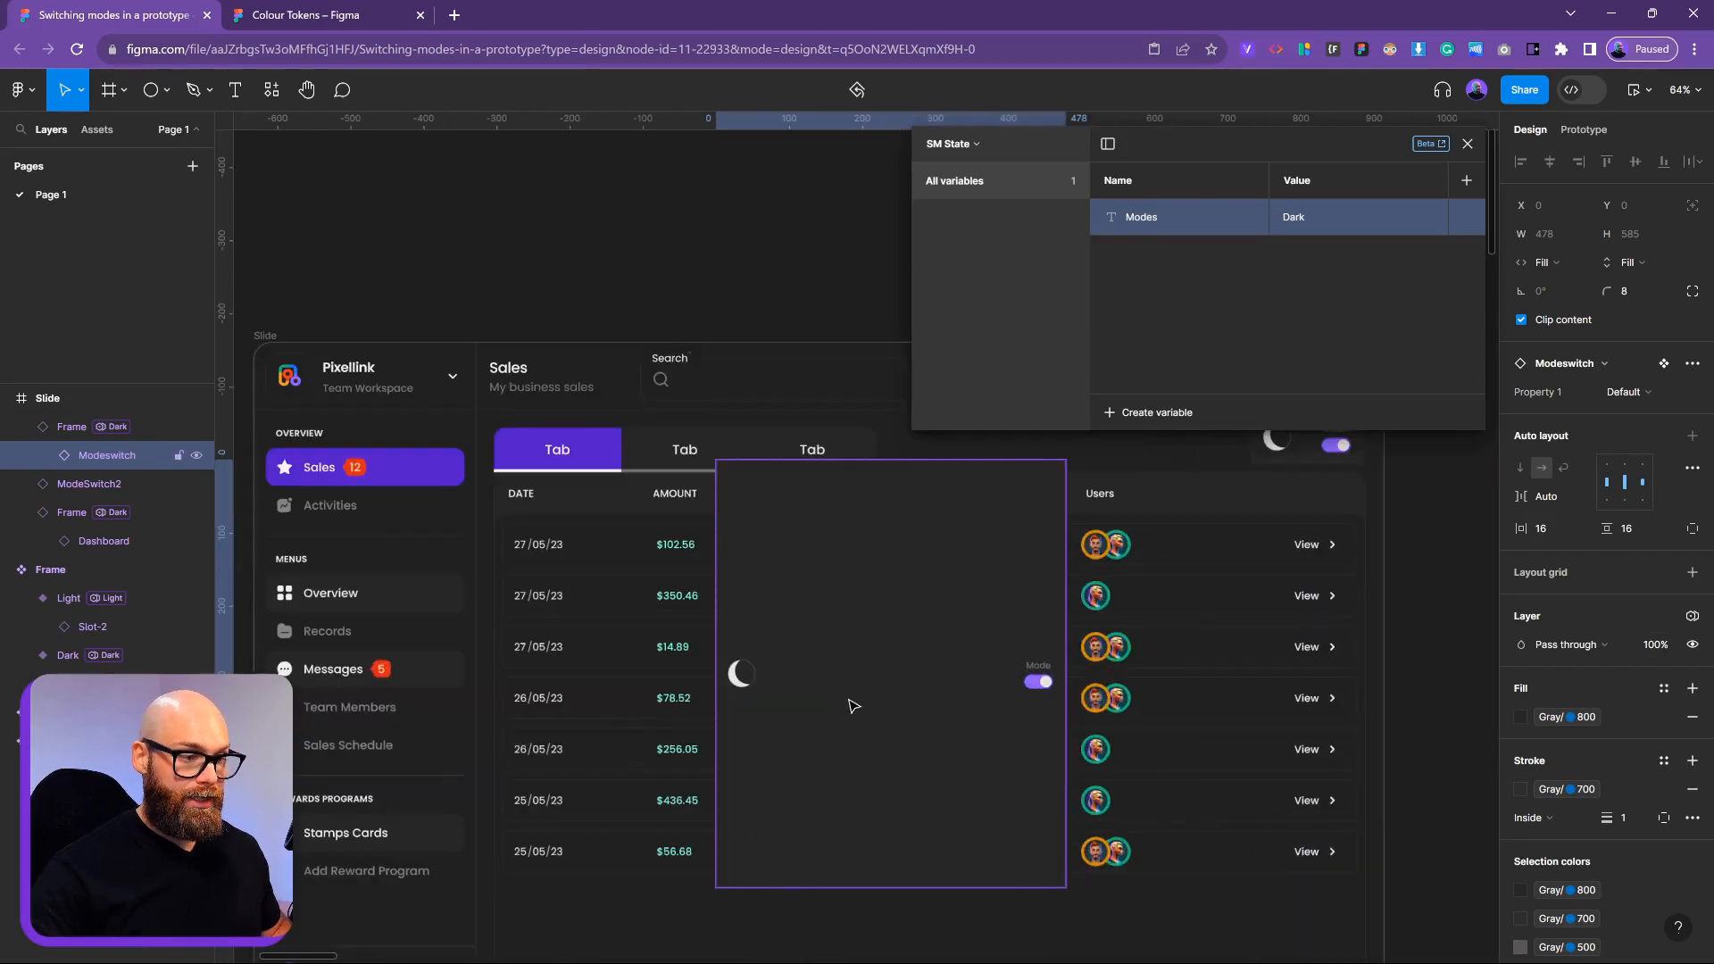
{"action": "scroll", "coordinate": [1044, 724], "scroll_direction": "down", "scroll_amount": 3}
{"action": "scroll", "coordinate": [1045, 723], "scroll_direction": "right", "scroll_amount": 3}
{"action": "scroll", "coordinate": [849, 753], "scroll_direction": "up", "scroll_amount": 1}
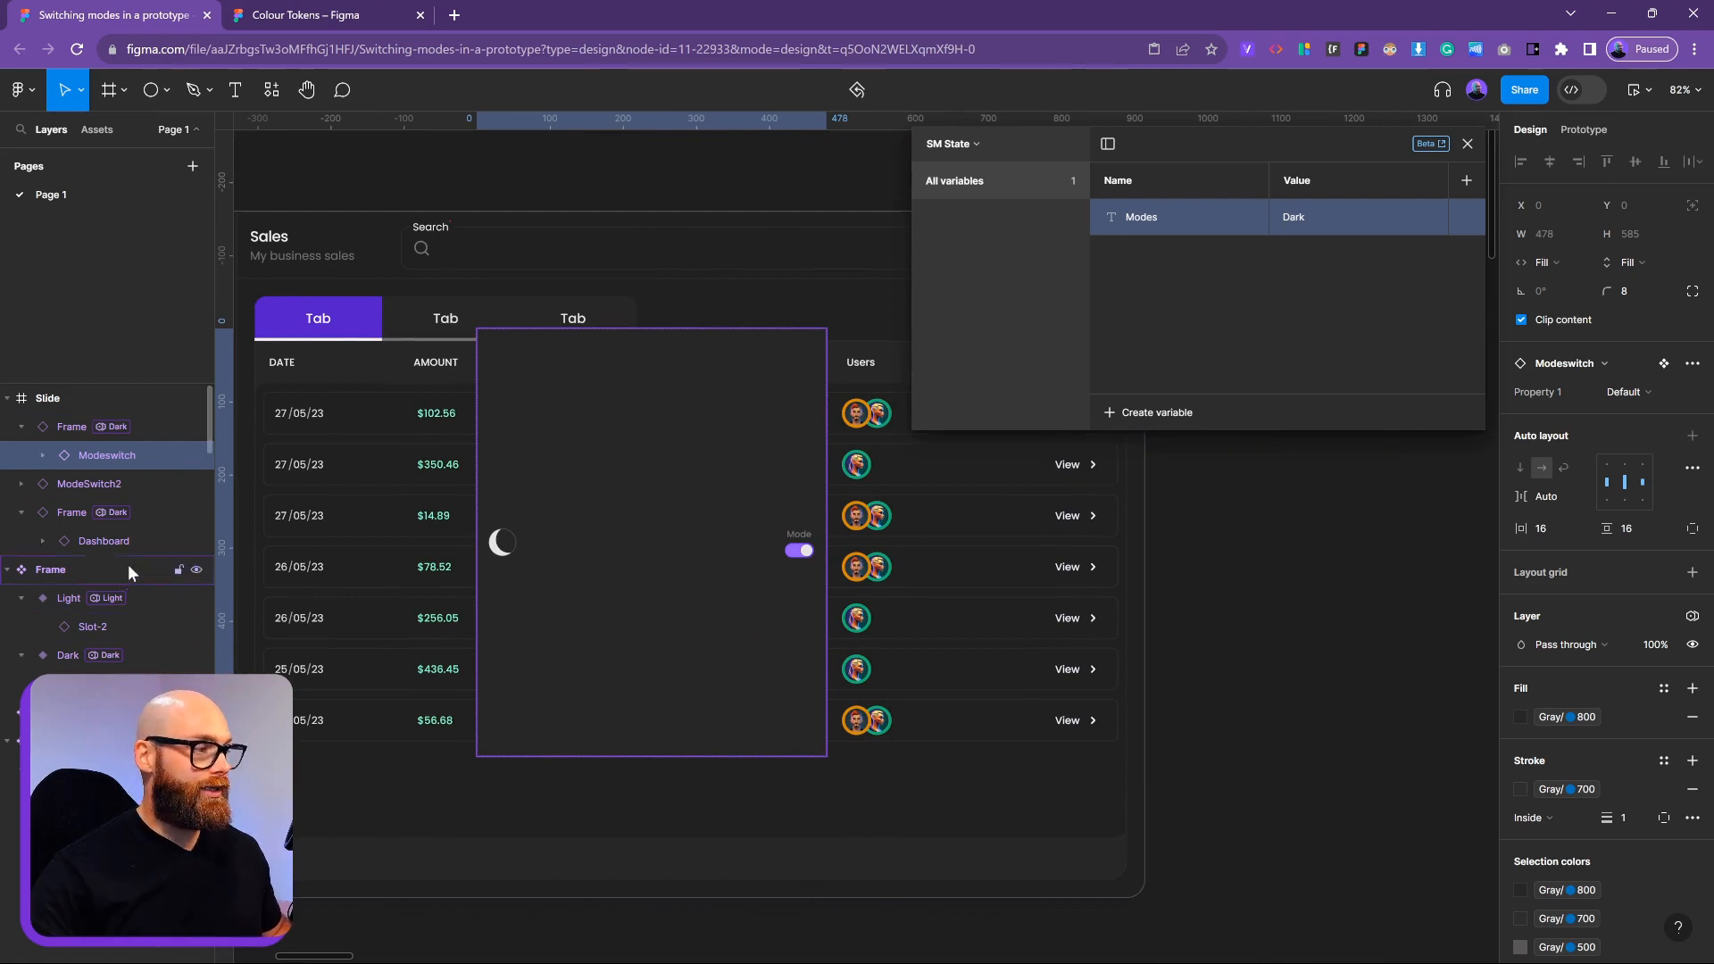
Resize the Frame to 244×130 and move it up beside the Search bar
{"action": "left_click", "coordinate": [93, 430]}
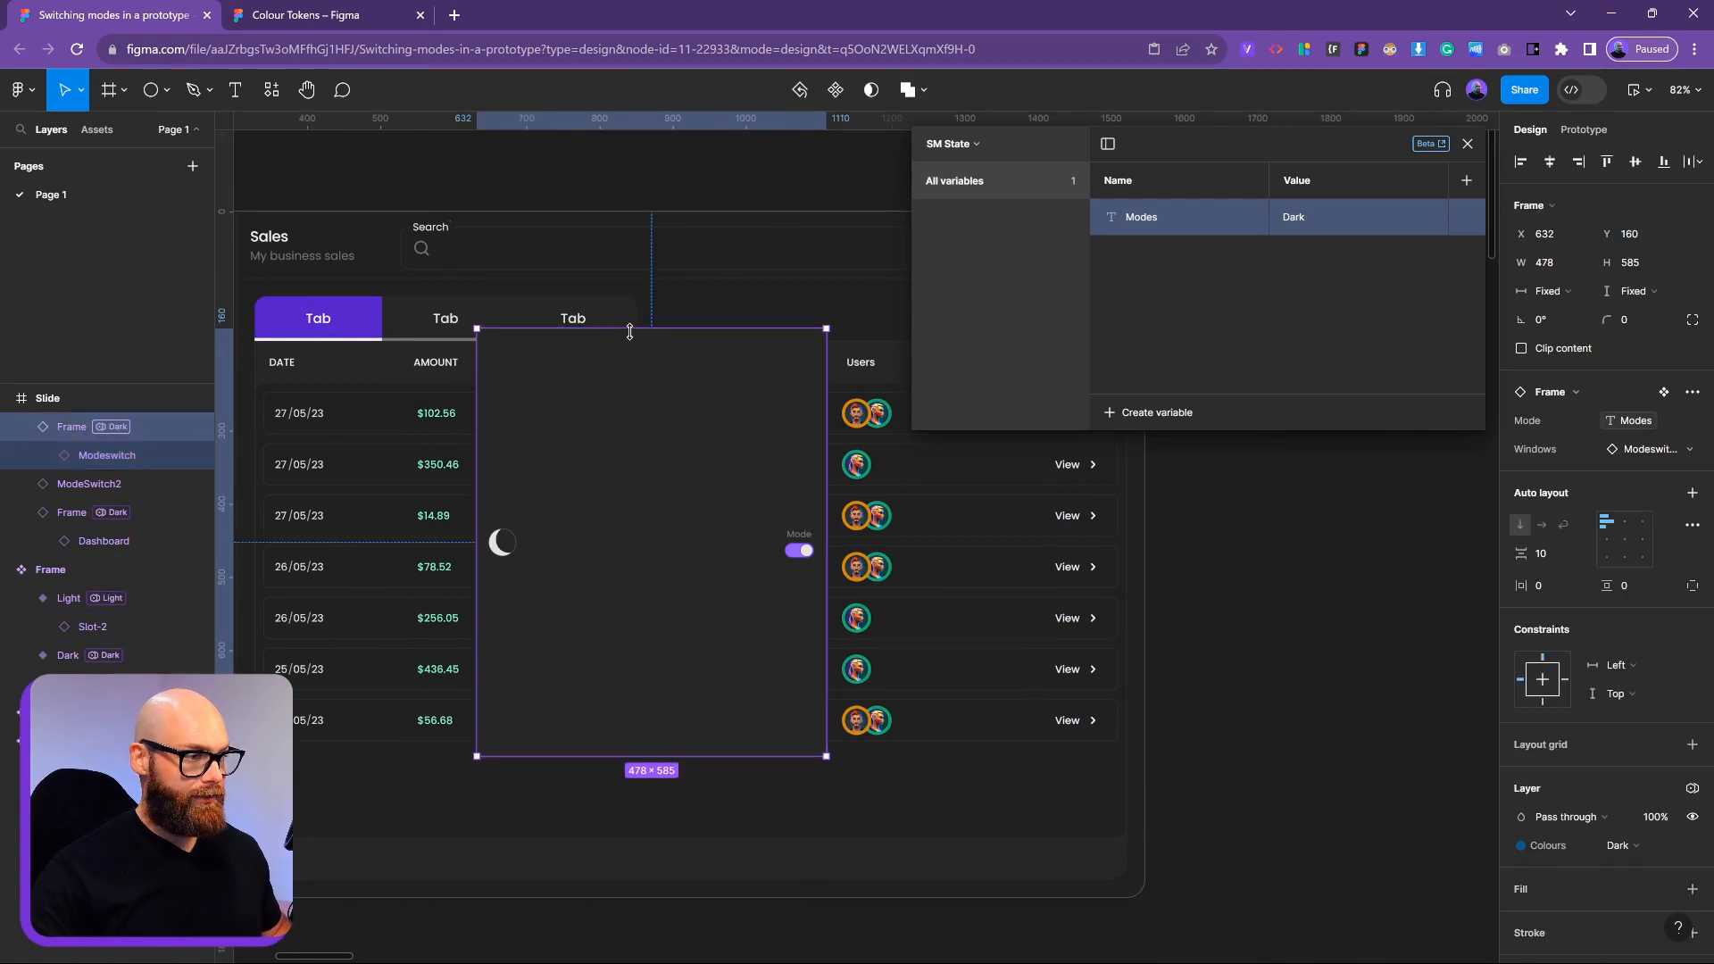
{"action": "left_click_drag", "start_coordinate": [826, 329], "coordinate": [655, 660]}
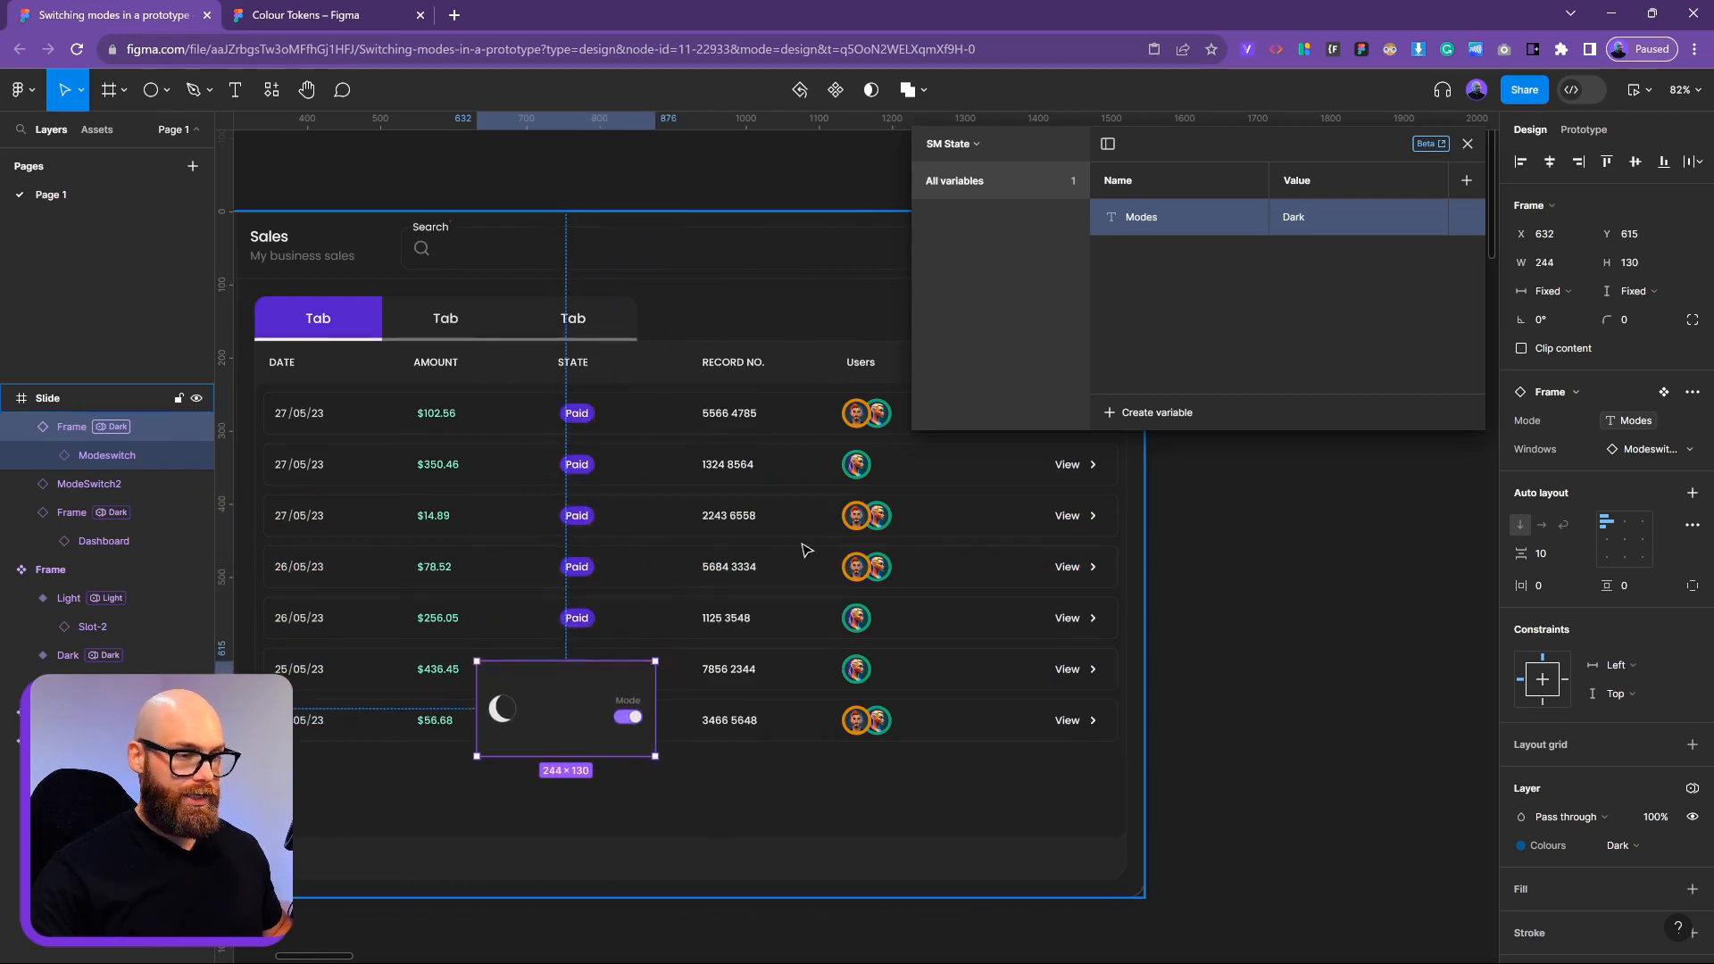
{"action": "left_click_drag", "start_coordinate": [803, 546], "coordinate": [686, 560]}
{"action": "left_click_drag", "start_coordinate": [470, 719], "coordinate": [668, 306]}
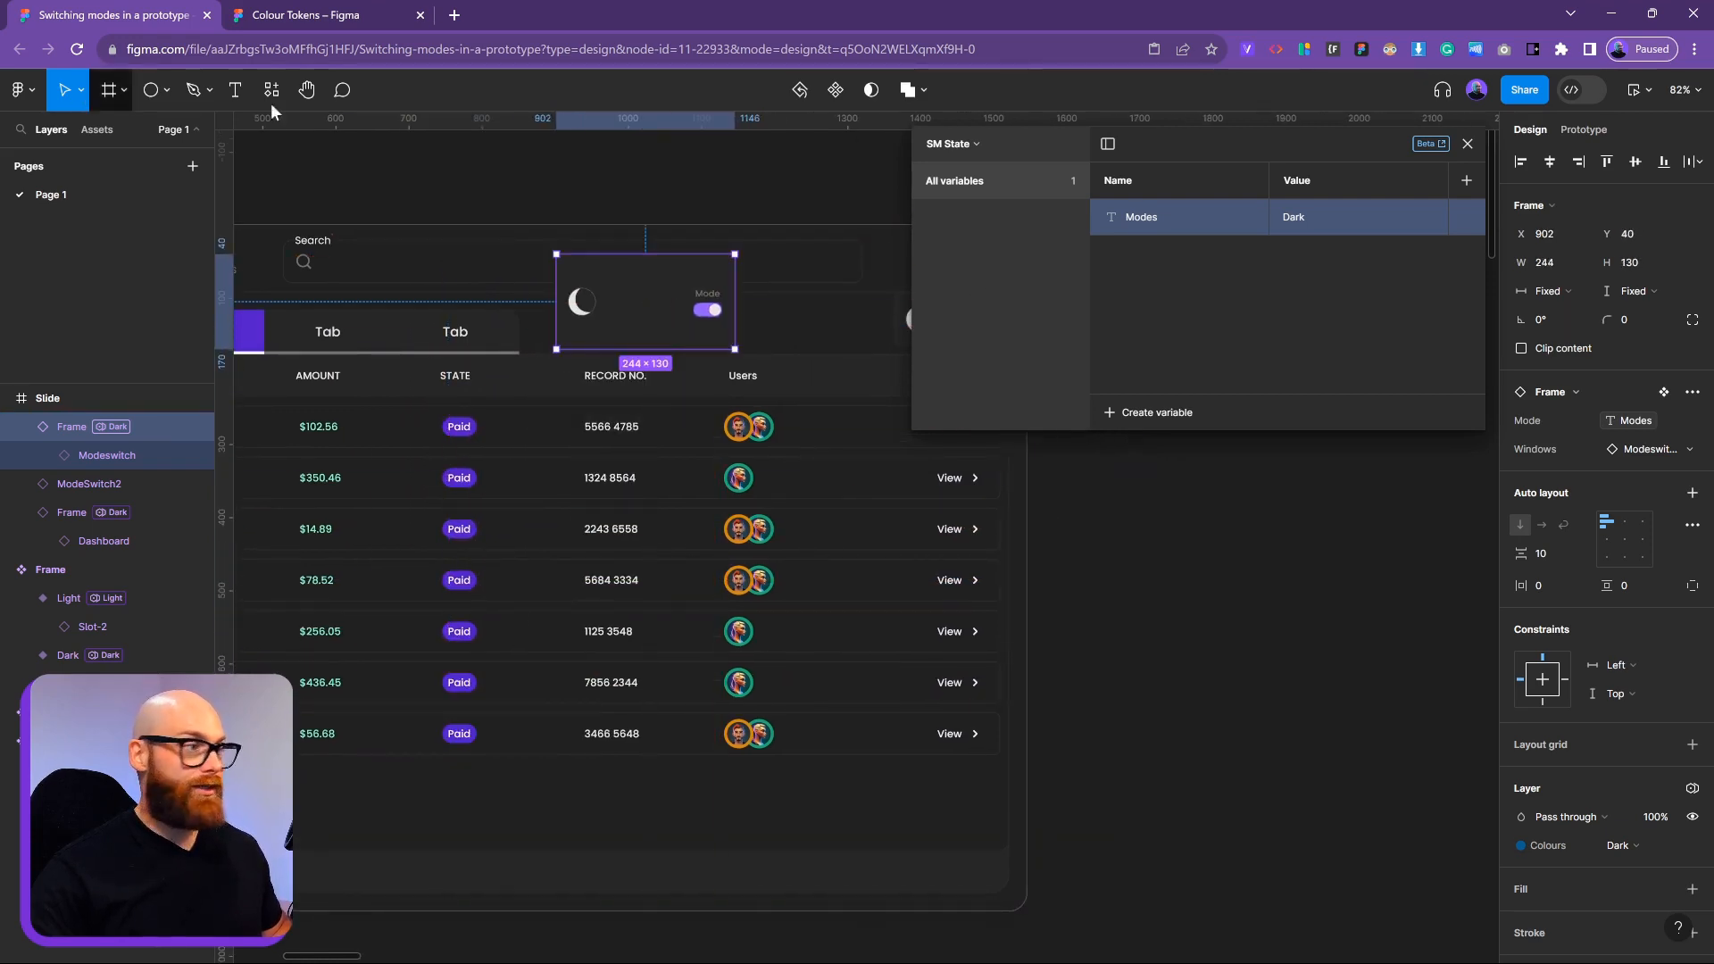
{"action": "scroll", "coordinate": [668, 268], "scroll_direction": "down", "scroll_amount": 5}
{"action": "left_click_drag", "start_coordinate": [664, 234], "coordinate": [700, 233]}
{"action": "left_click", "coordinate": [679, 234]}
{"action": "left_click", "coordinate": [486, 272]}
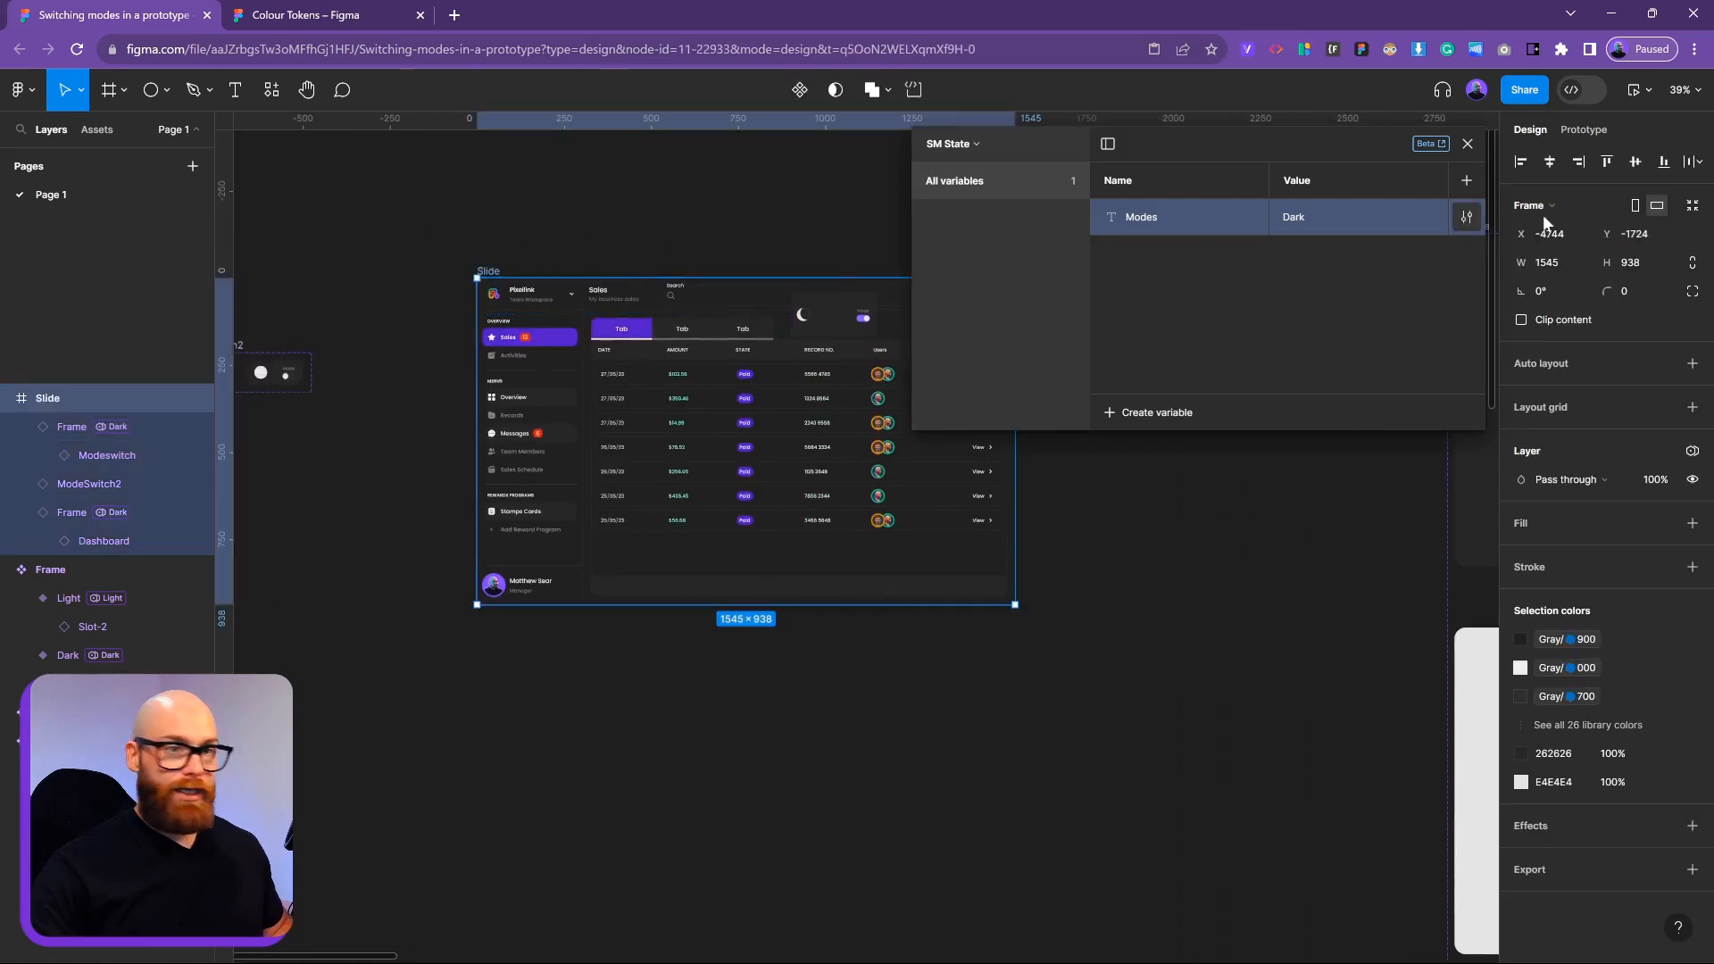
Preview the Slide and toggle the dashboard between light and dark mode twice
{"action": "left_click", "coordinate": [1648, 92]}
{"action": "left_click", "coordinate": [1594, 155]}
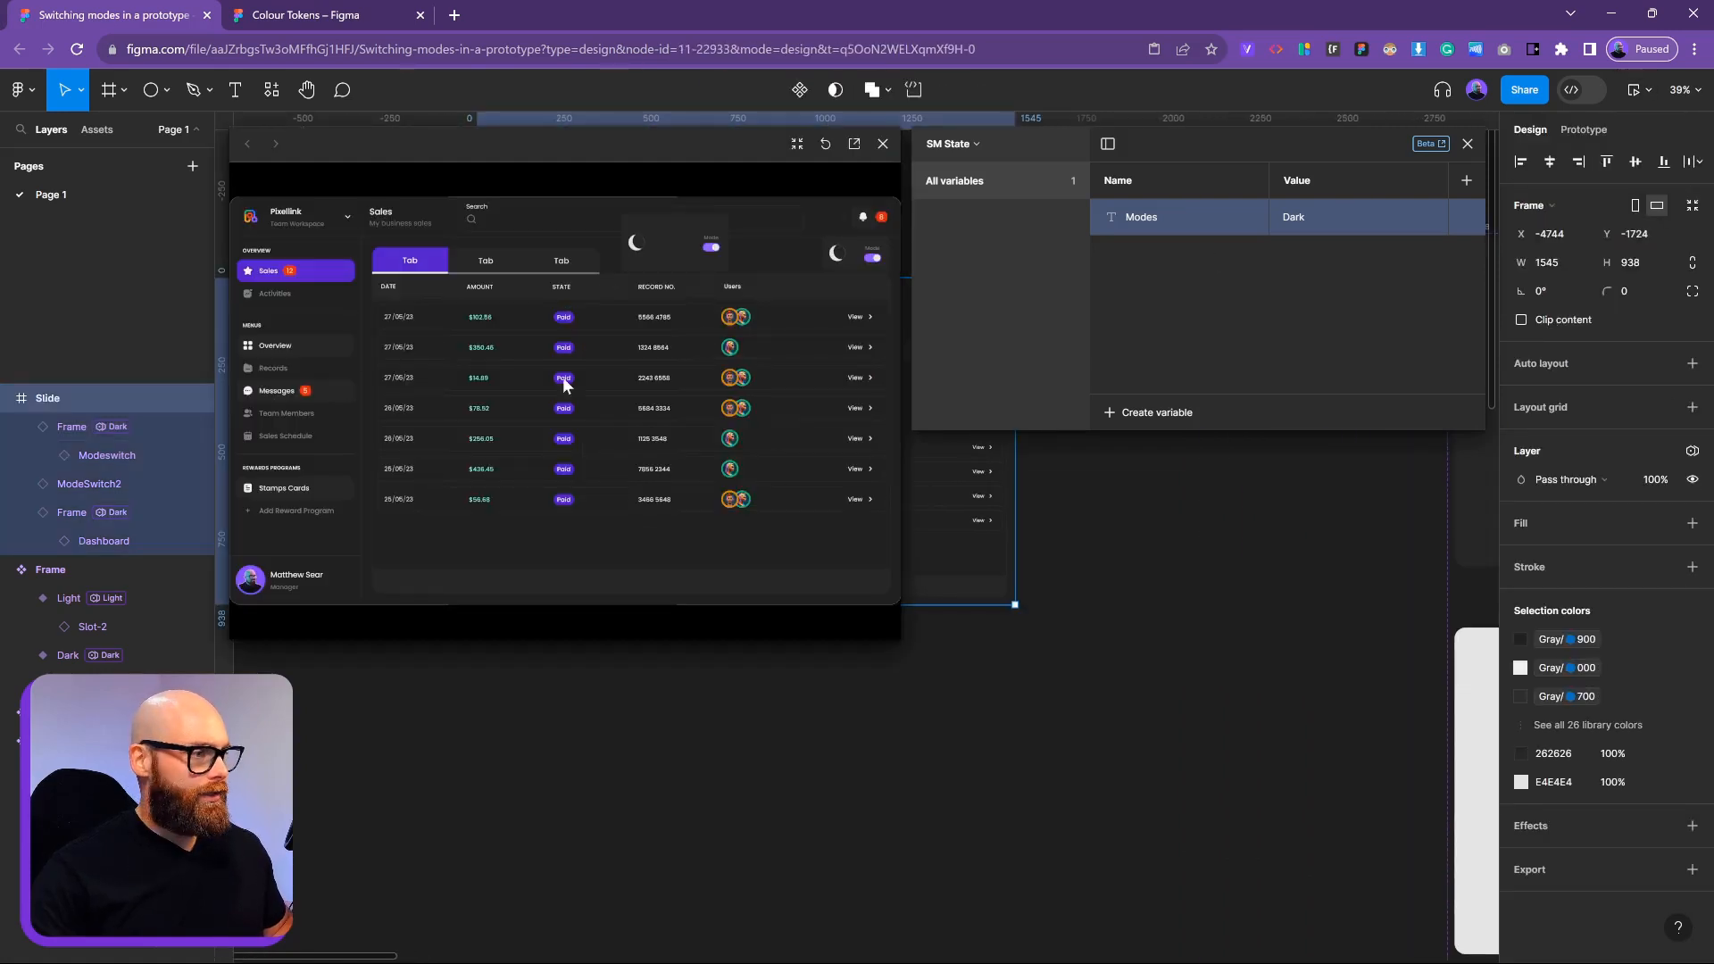
{"action": "left_click", "coordinate": [839, 263]}
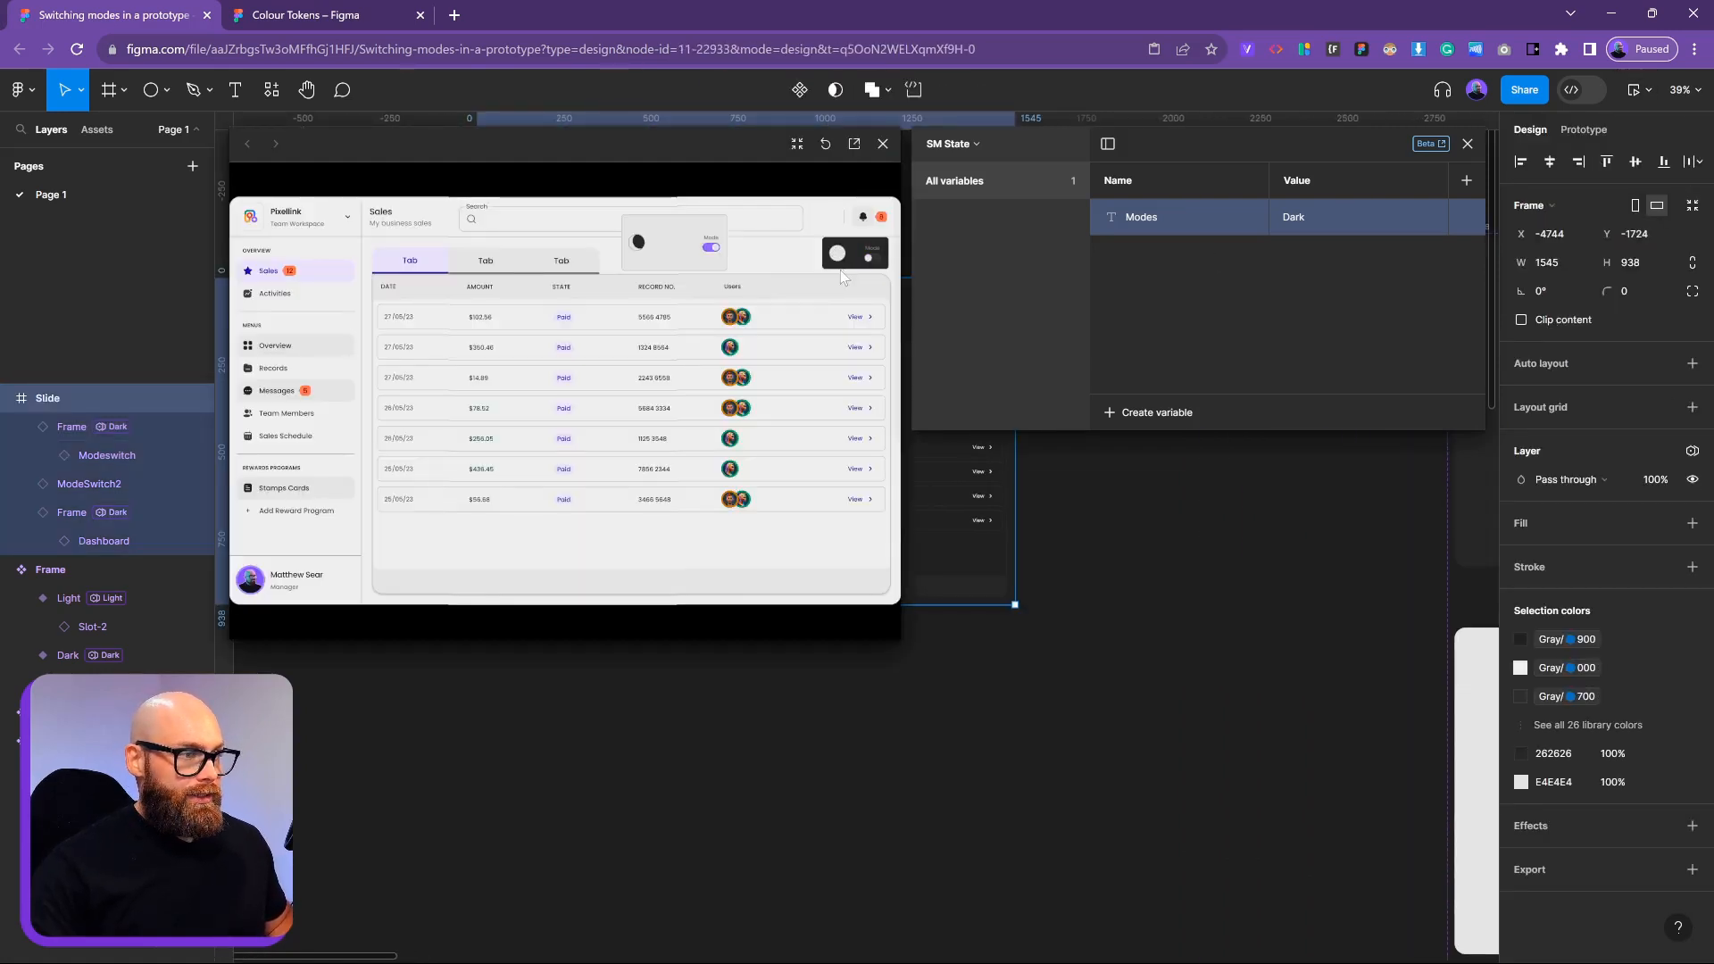
{"action": "left_click", "coordinate": [870, 258]}
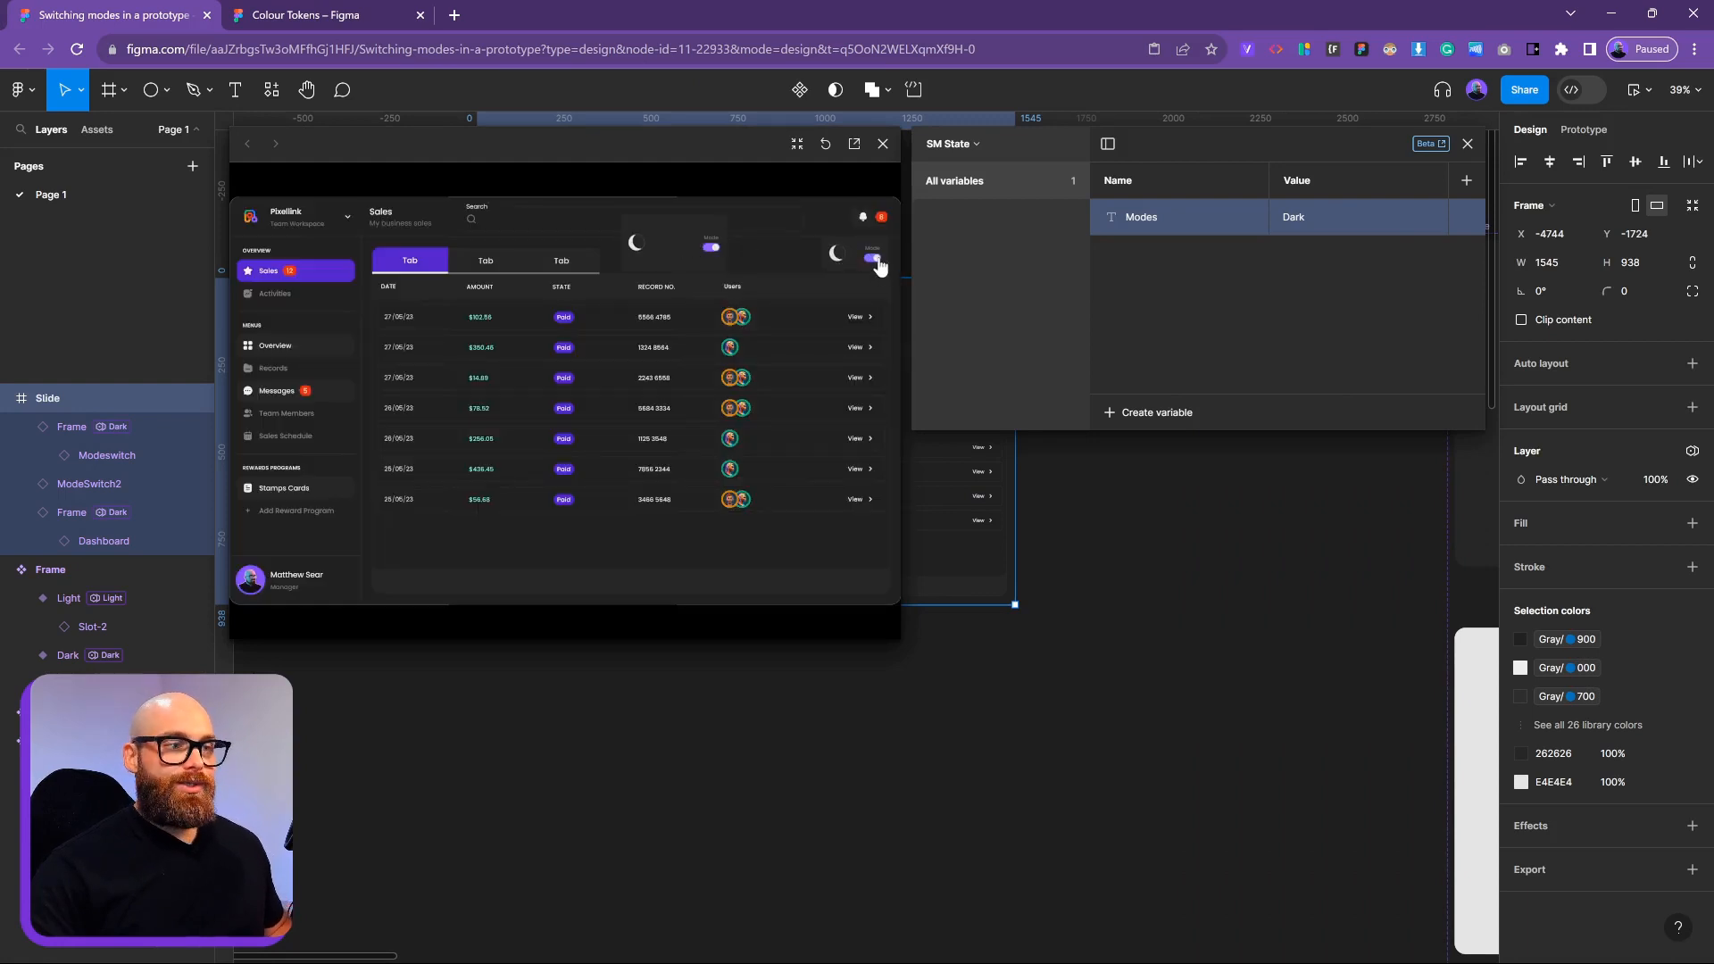
{"action": "left_click", "coordinate": [873, 259]}
{"action": "left_click", "coordinate": [873, 259]}
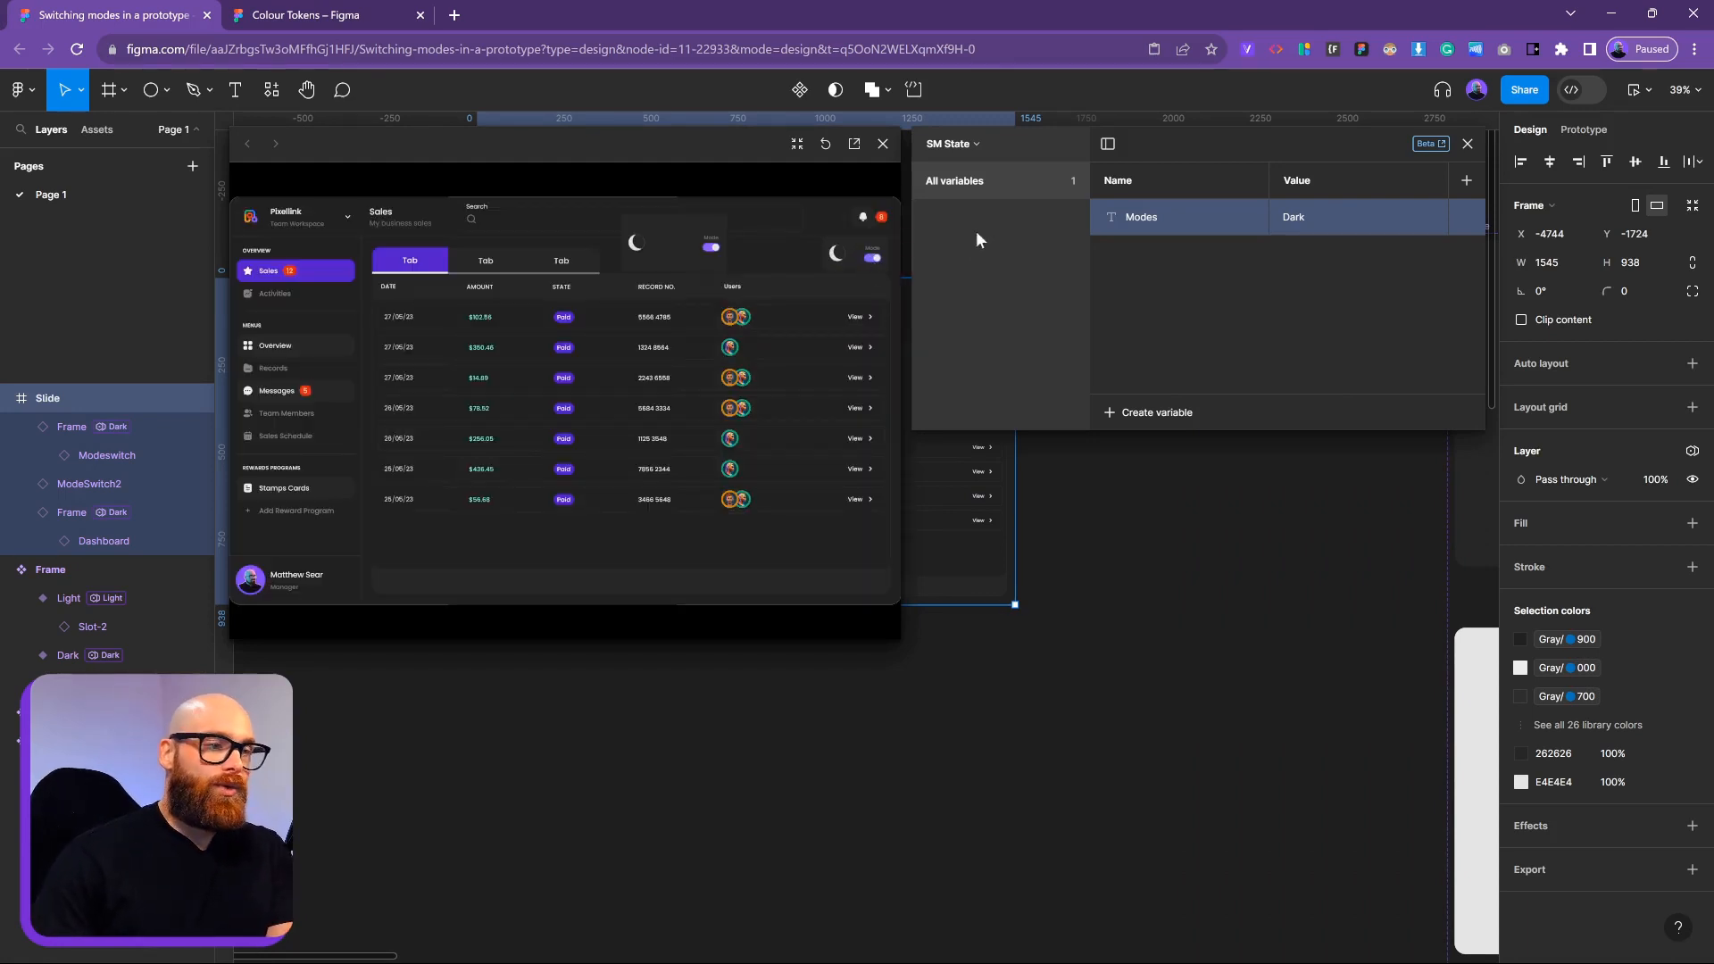
{"action": "left_click", "coordinate": [882, 145]}
Delete the extra Modeswitch frame from the Slide
{"action": "left_click", "coordinate": [1175, 624]}
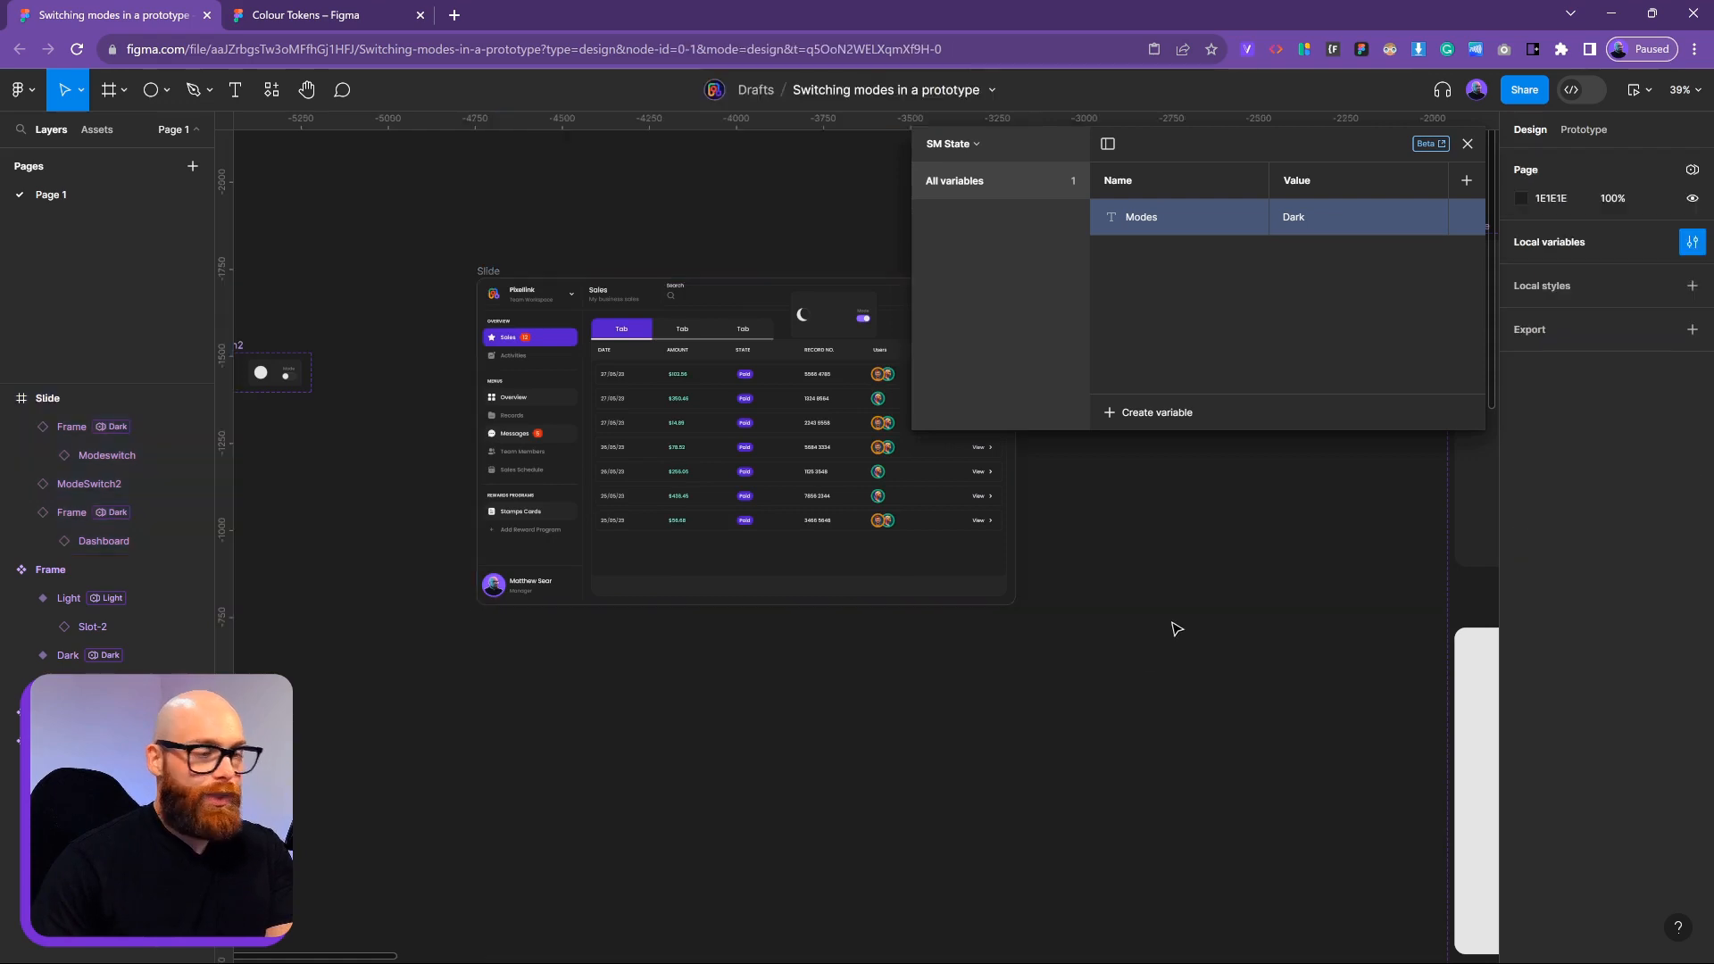
{"action": "scroll", "coordinate": [1175, 624], "scroll_direction": "right", "scroll_amount": 2}
{"action": "left_click", "coordinate": [746, 362]}
{"action": "key", "text": "Delete"}
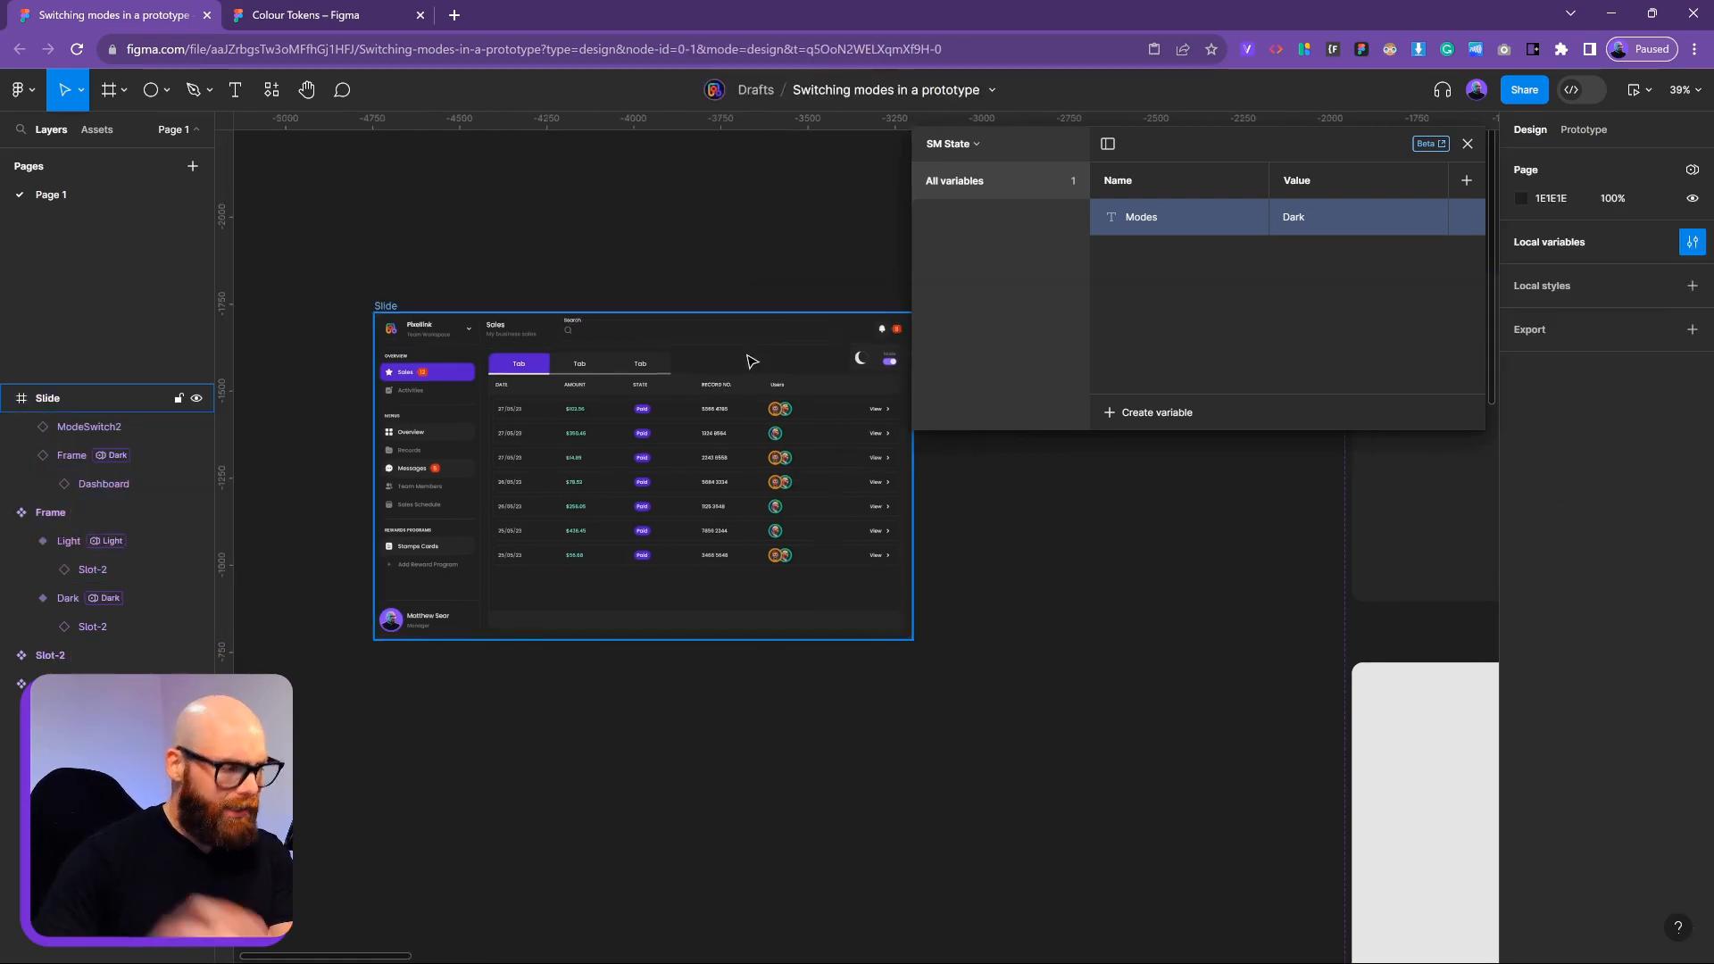
{"action": "scroll", "coordinate": [1027, 571], "scroll_direction": "up", "scroll_amount": 2}
{"action": "scroll", "coordinate": [1026, 571], "scroll_direction": "right", "scroll_amount": 1}
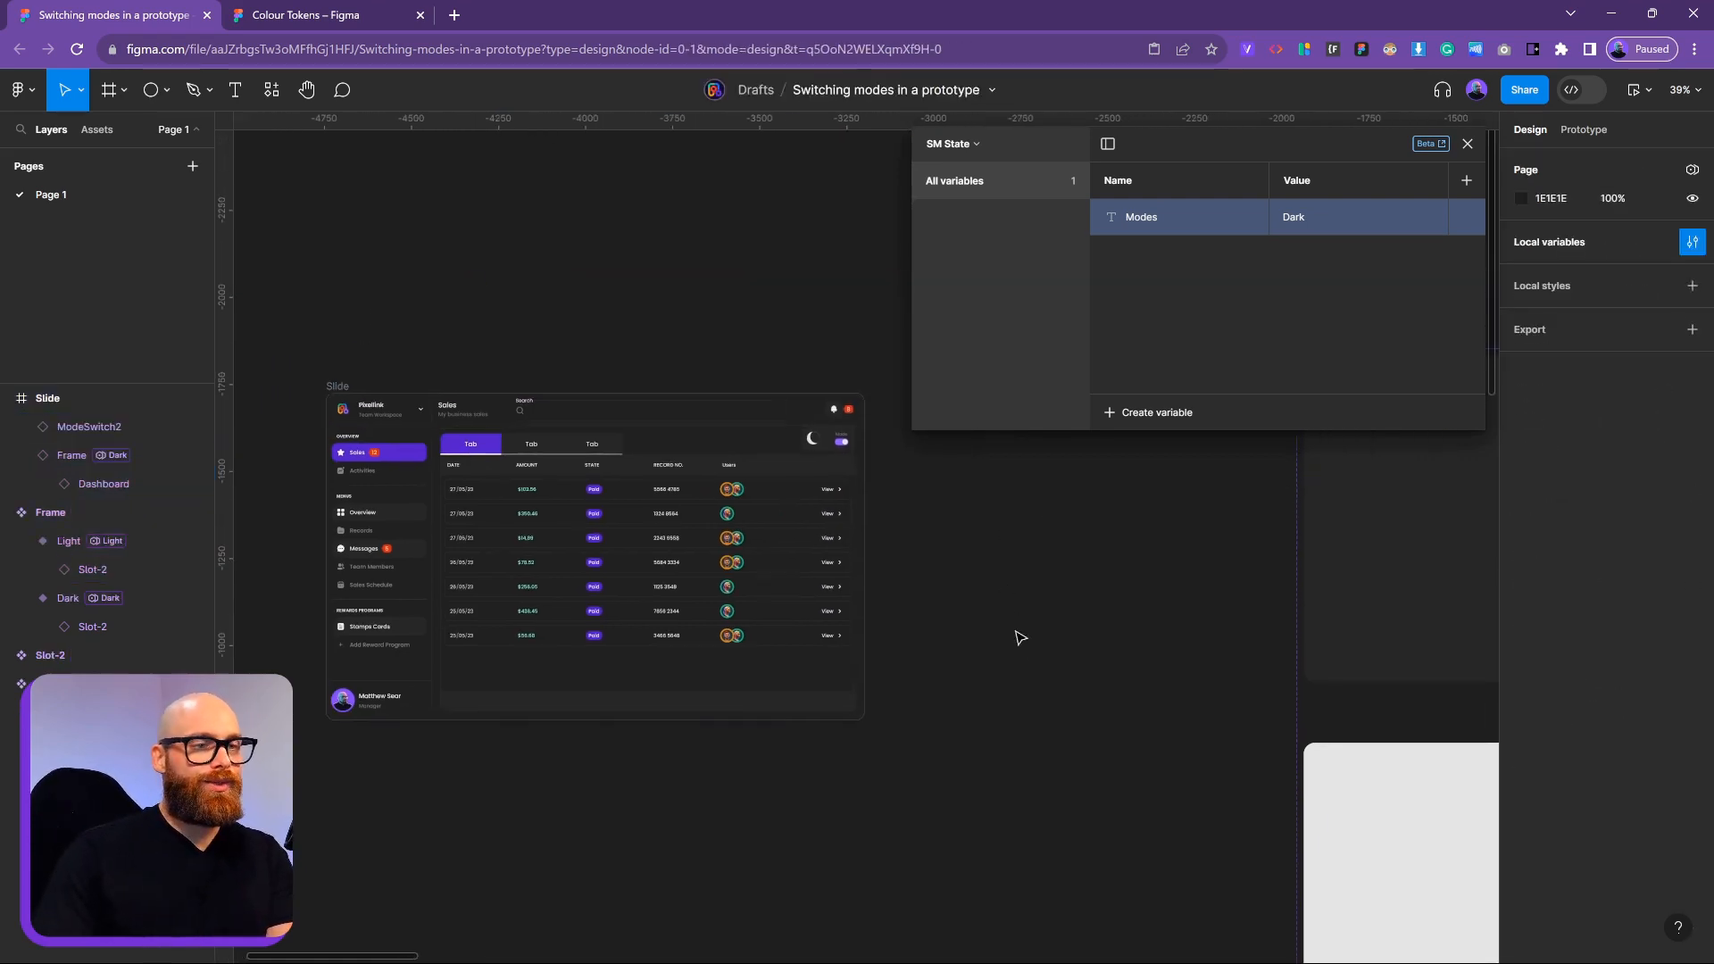
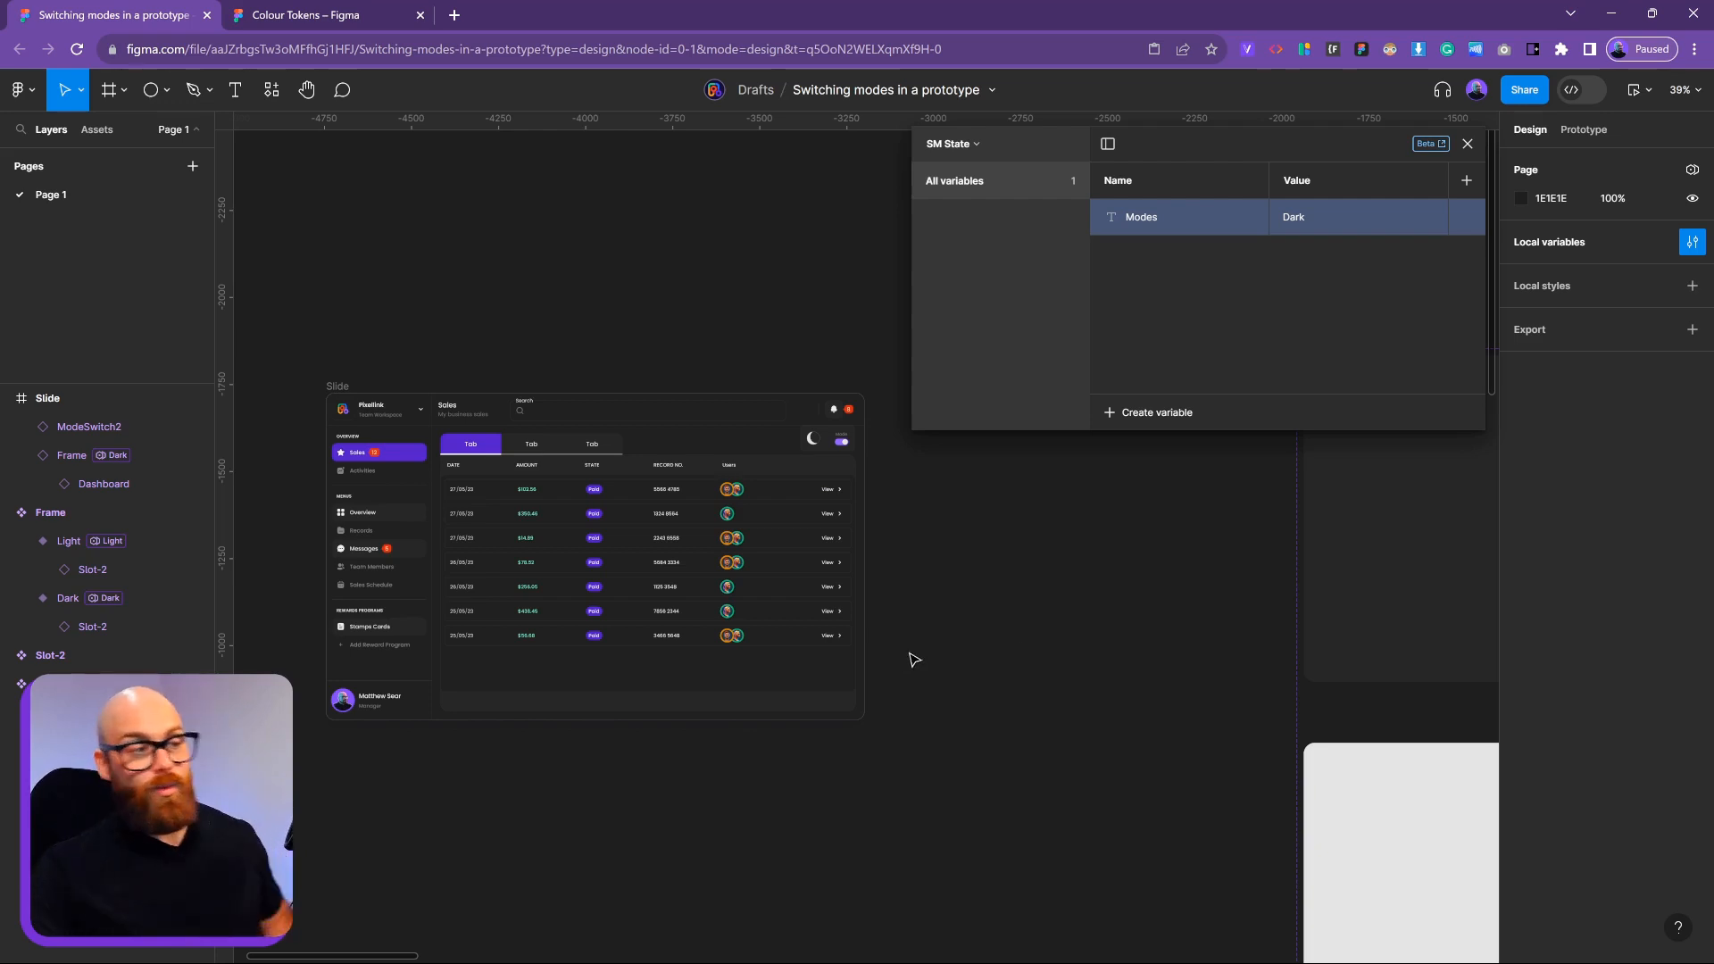
Zoom in on the Dashboard and drill down into its sales table frame
{"action": "left_click", "coordinate": [541, 447]}
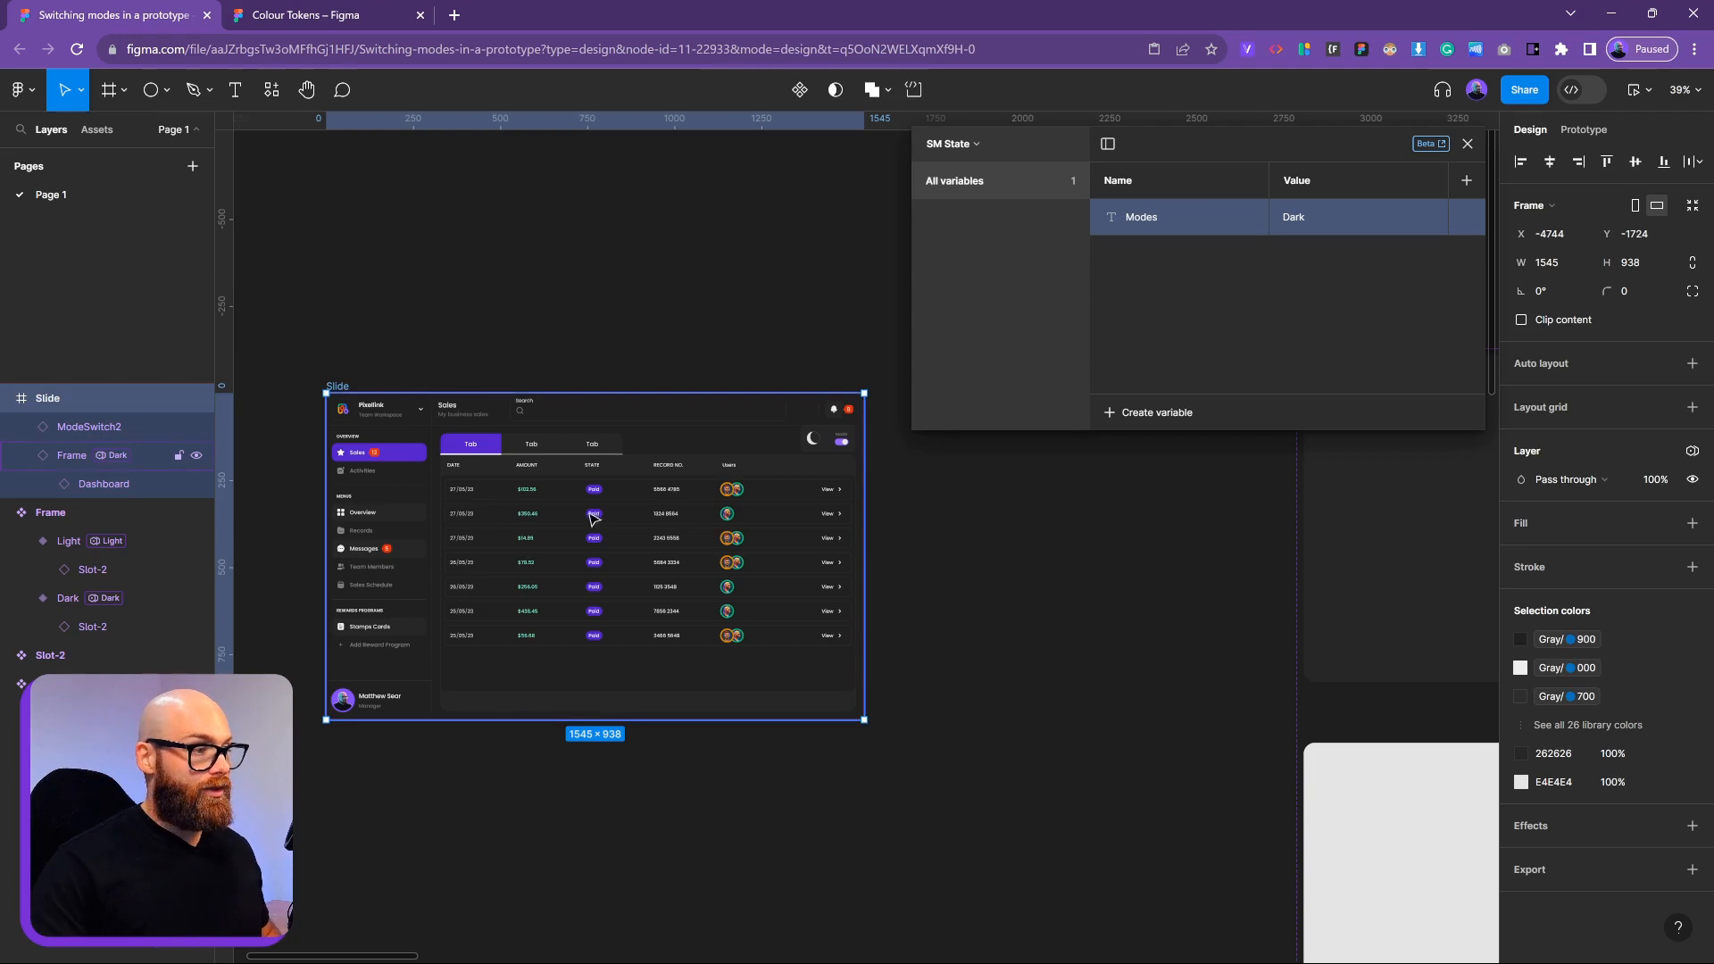
{"action": "scroll", "coordinate": [782, 527], "scroll_direction": "down", "scroll_amount": 5}
{"action": "left_click_drag", "start_coordinate": [1229, 680], "coordinate": [945, 672]}
{"action": "scroll", "coordinate": [1082, 567], "scroll_direction": "up", "scroll_amount": 4}
{"action": "left_click_drag", "start_coordinate": [1418, 629], "coordinate": [613, 785]}
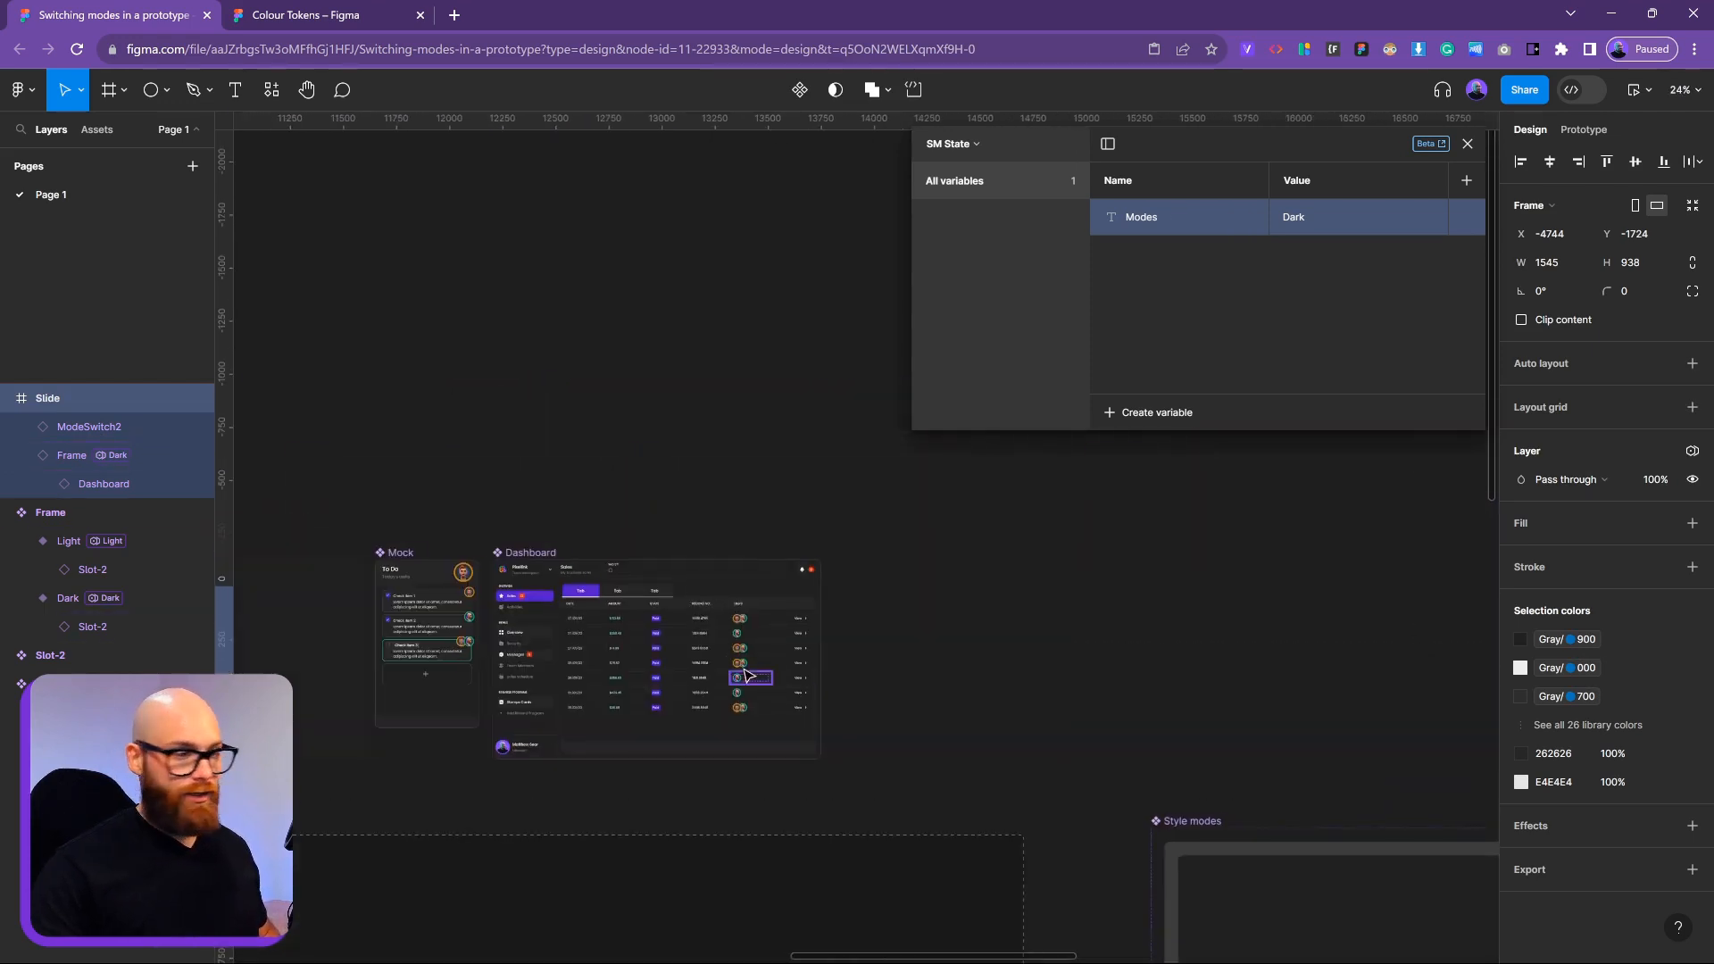
{"action": "scroll", "coordinate": [696, 625], "scroll_direction": "up", "scroll_amount": 5}
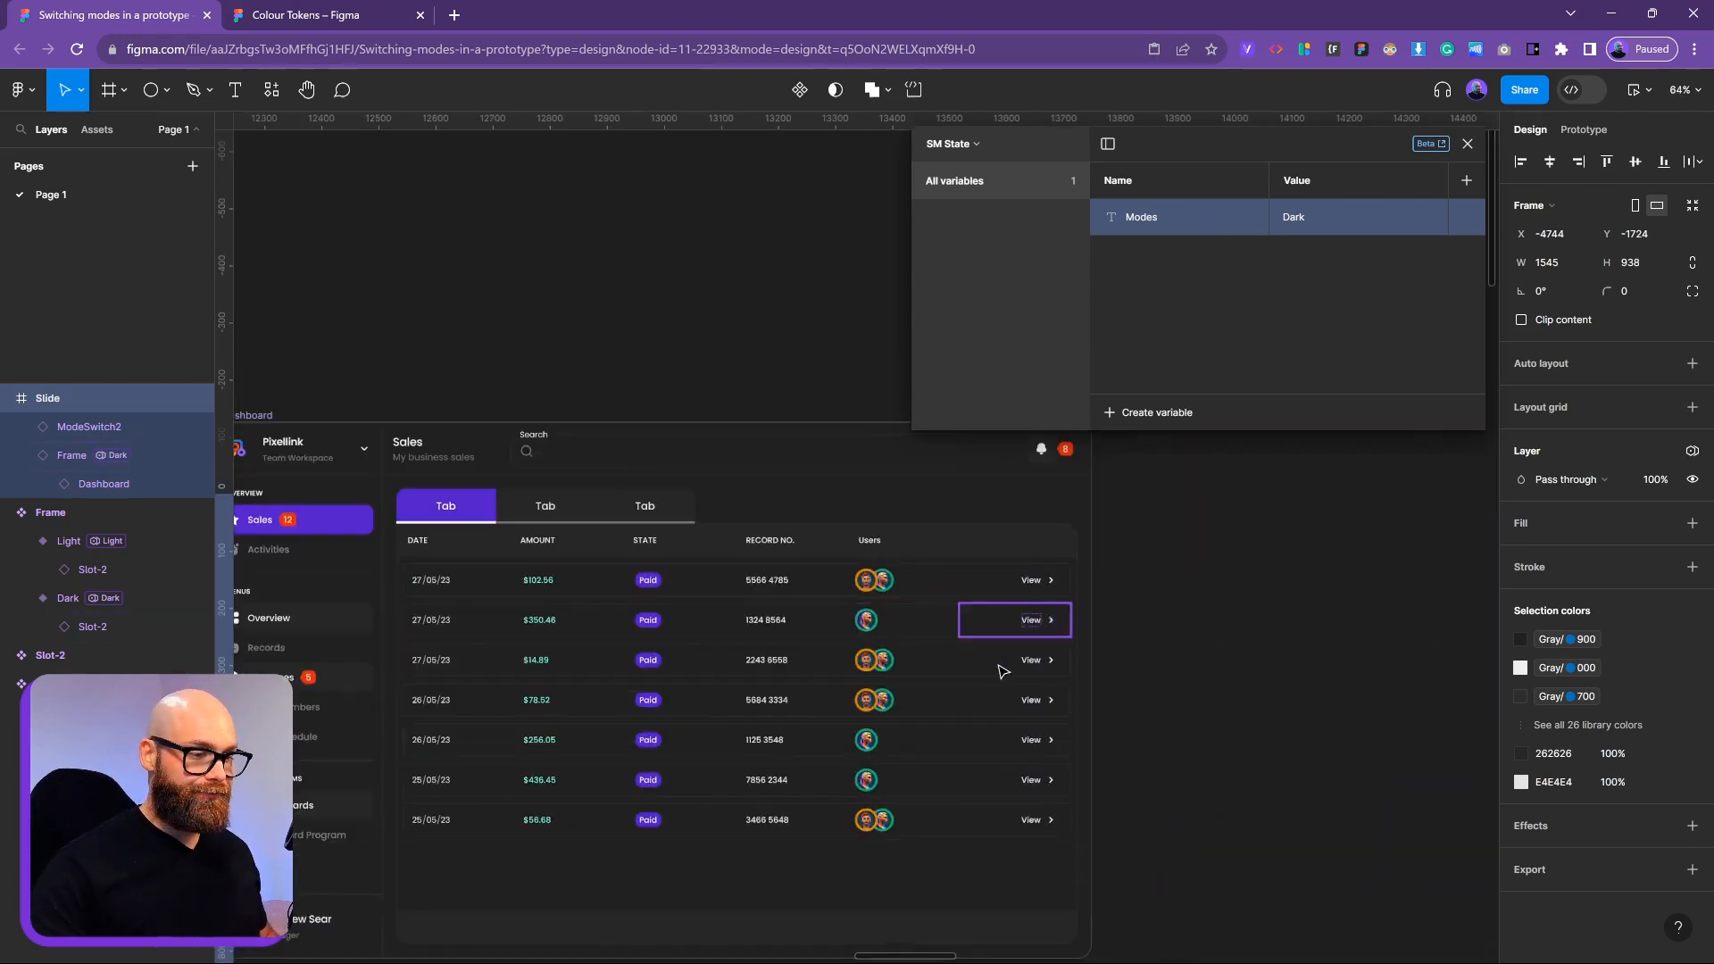
{"action": "key", "text": "Escape"}
{"action": "double_click", "coordinate": [753, 590]}
{"action": "double_click", "coordinate": [752, 590]}
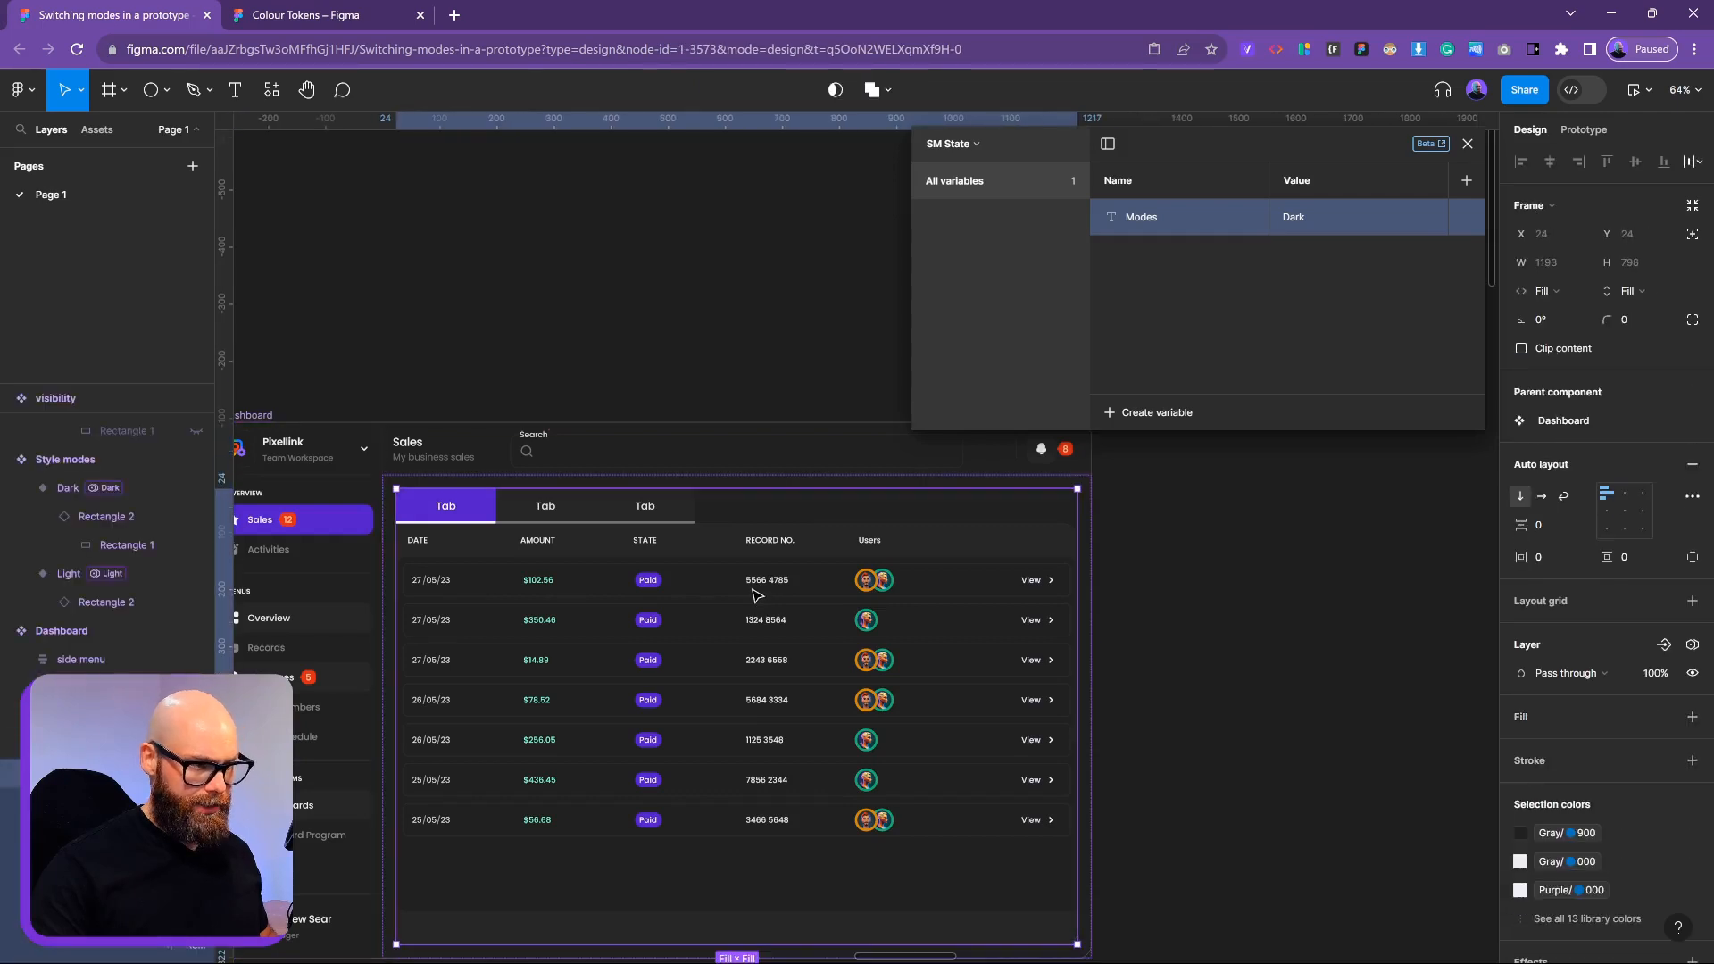
Select the table's first data row and add the remaining record rows to the selection
{"action": "double_click", "coordinate": [752, 590]}
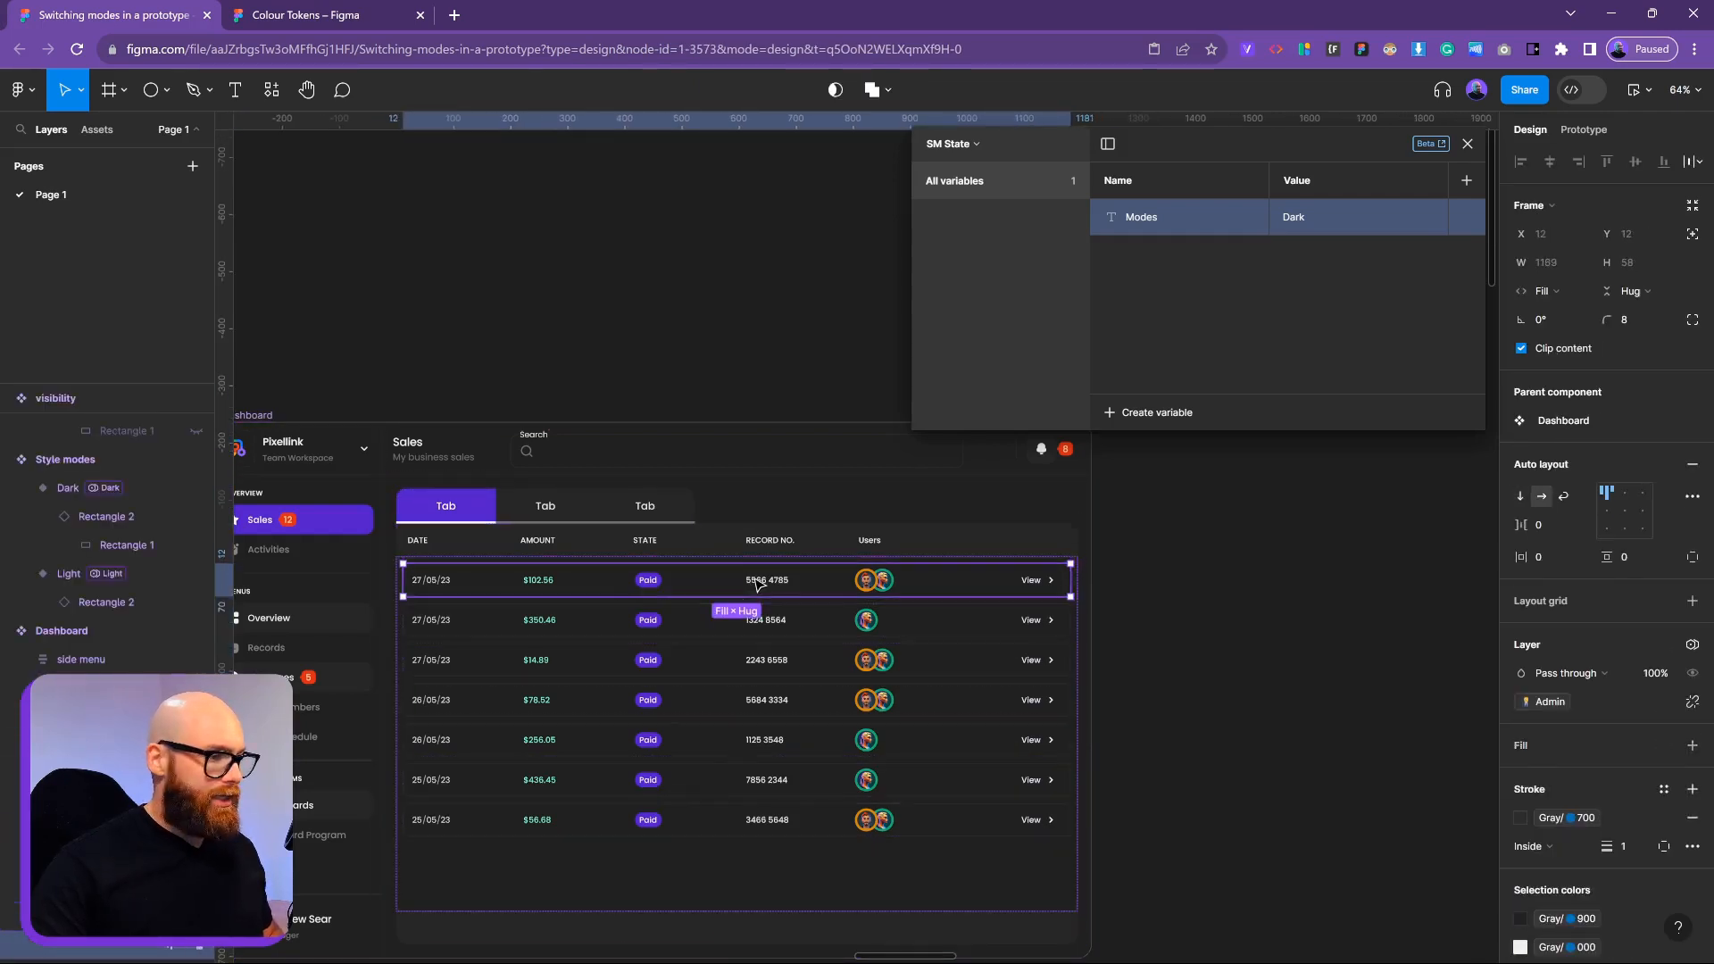
{"action": "left_click", "coordinate": [946, 635], "text": "shift"}
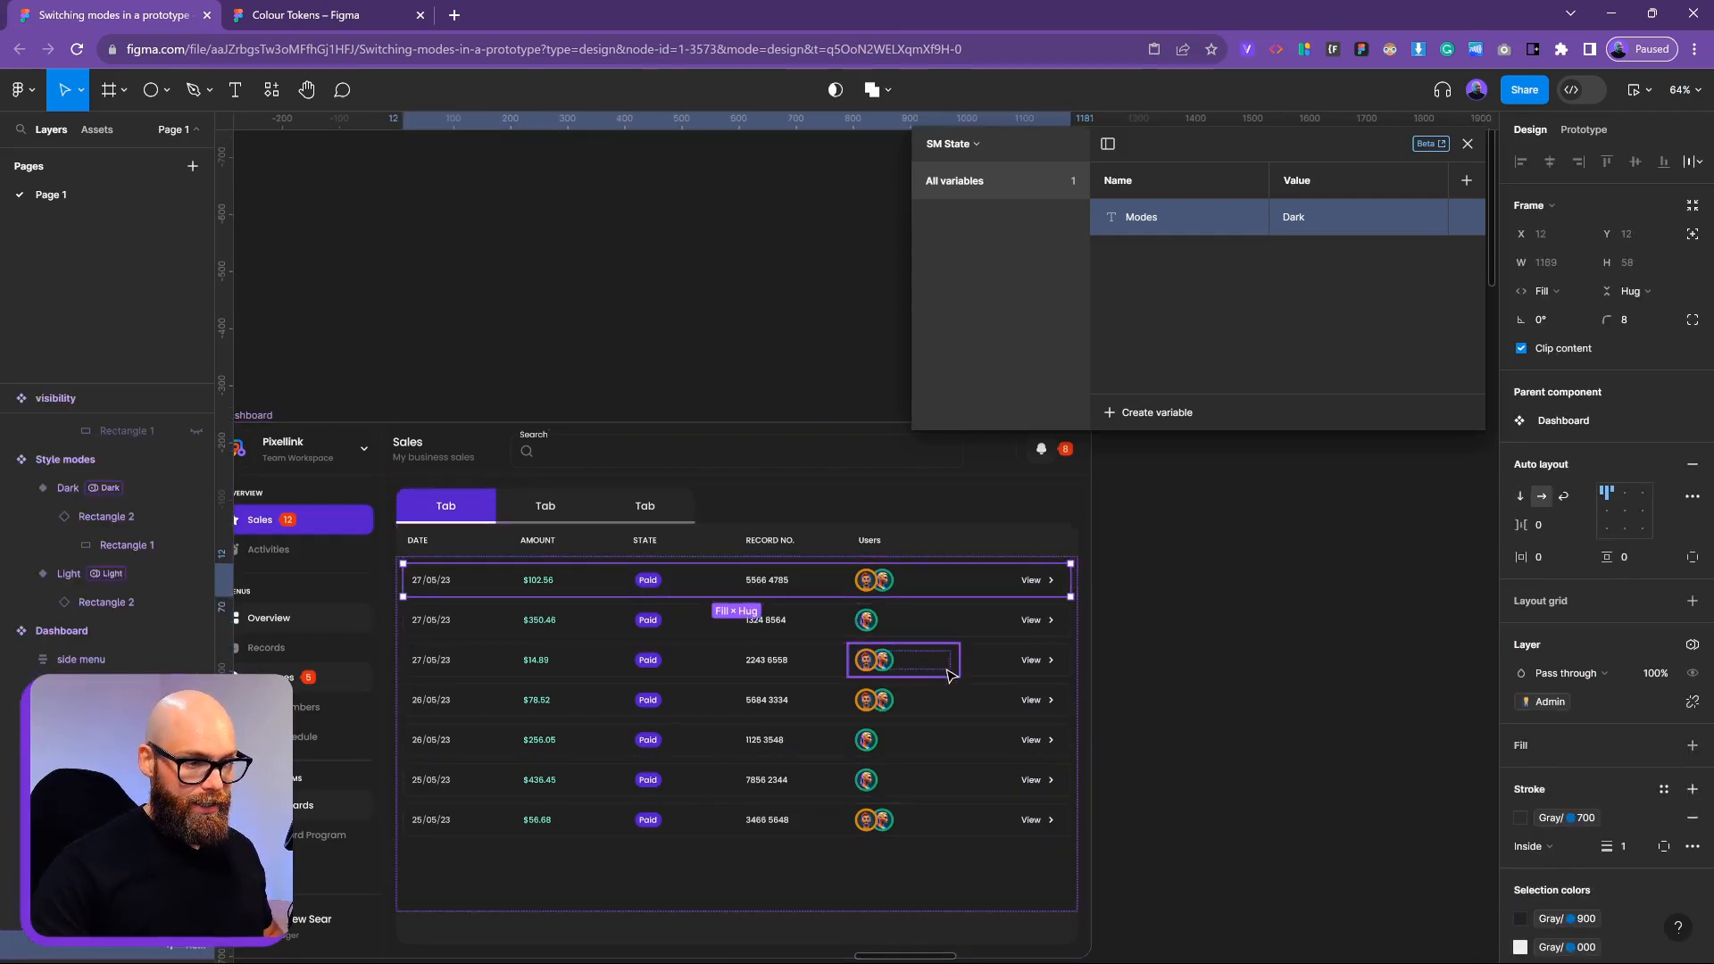
{"action": "left_click", "coordinate": [999, 666], "text": "shift"}
{"action": "left_click", "coordinate": [998, 698], "text": "shift"}
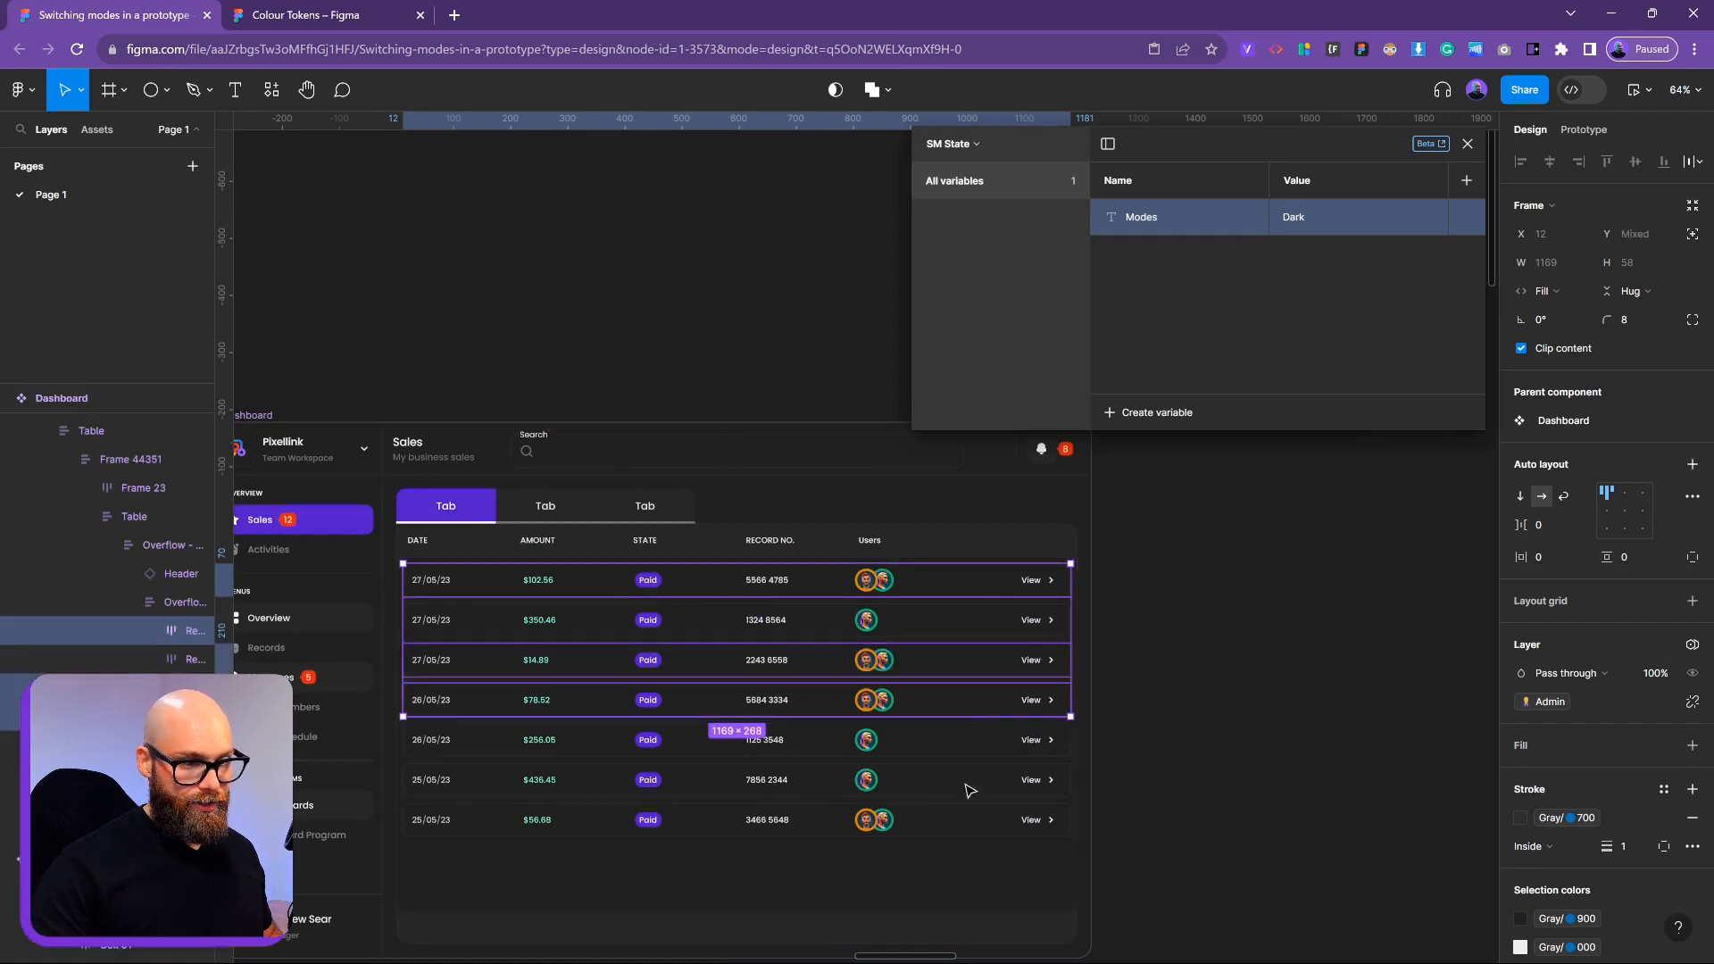
{"action": "left_click", "coordinate": [937, 825], "text": "shift"}
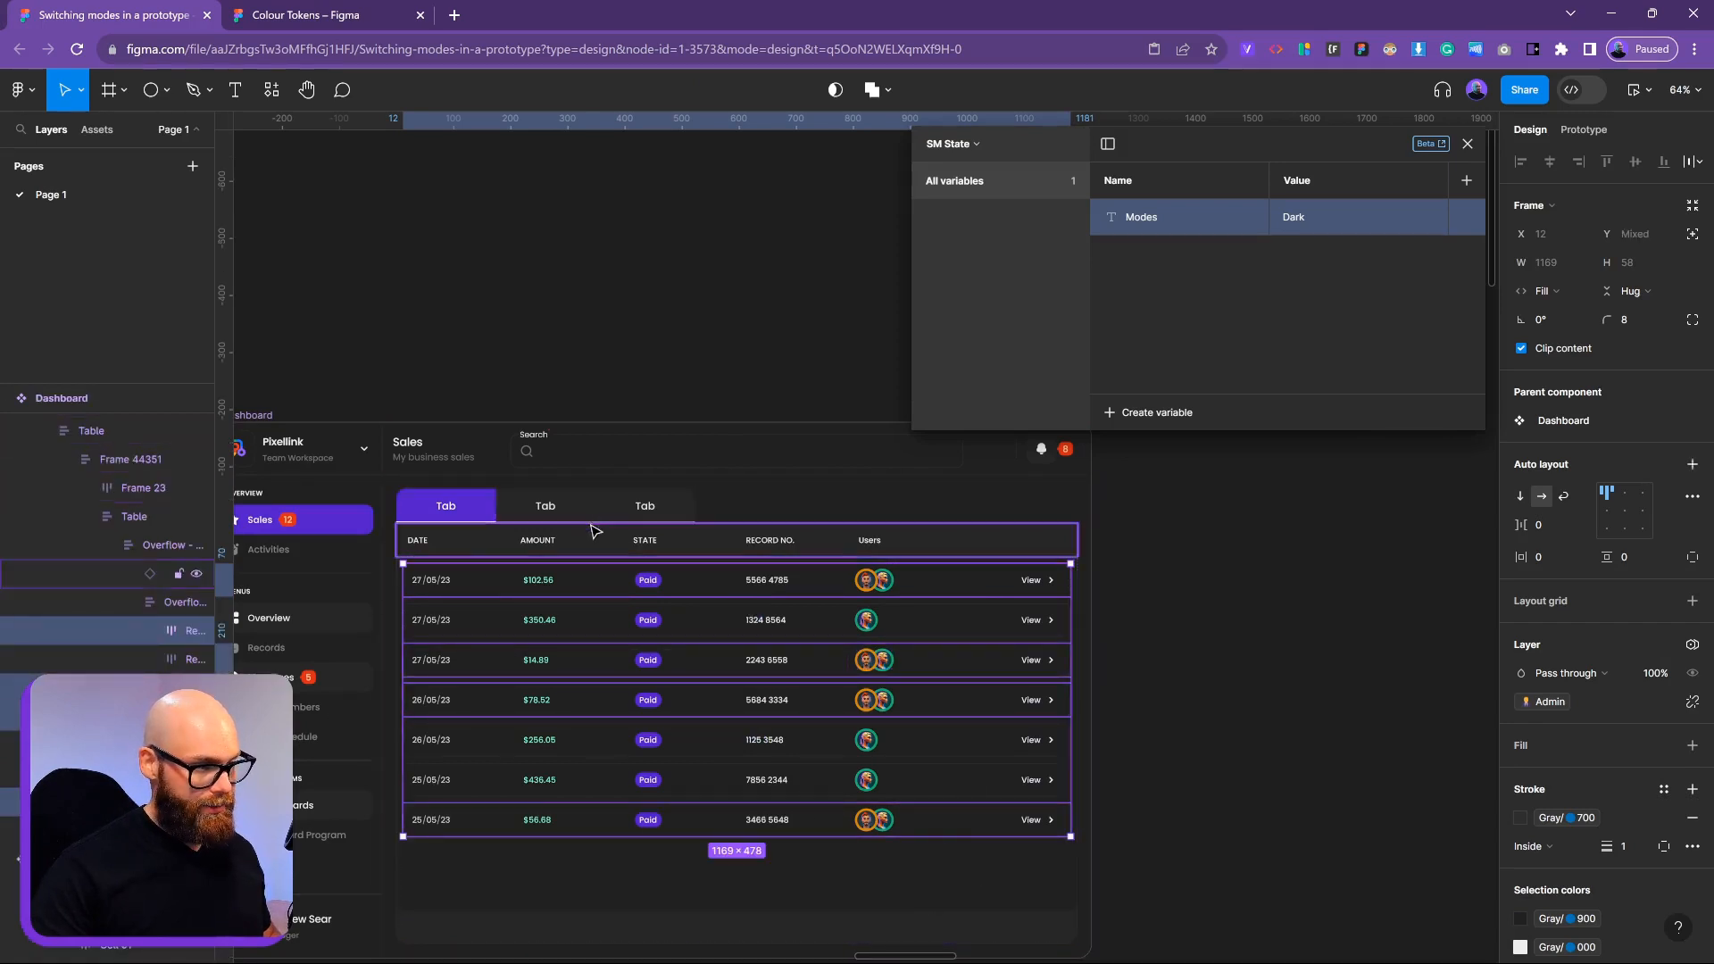
Widen the Layers panel and select the sixth row to check its Member binding
{"action": "left_click_drag", "start_coordinate": [593, 527], "coordinate": [885, 406]}
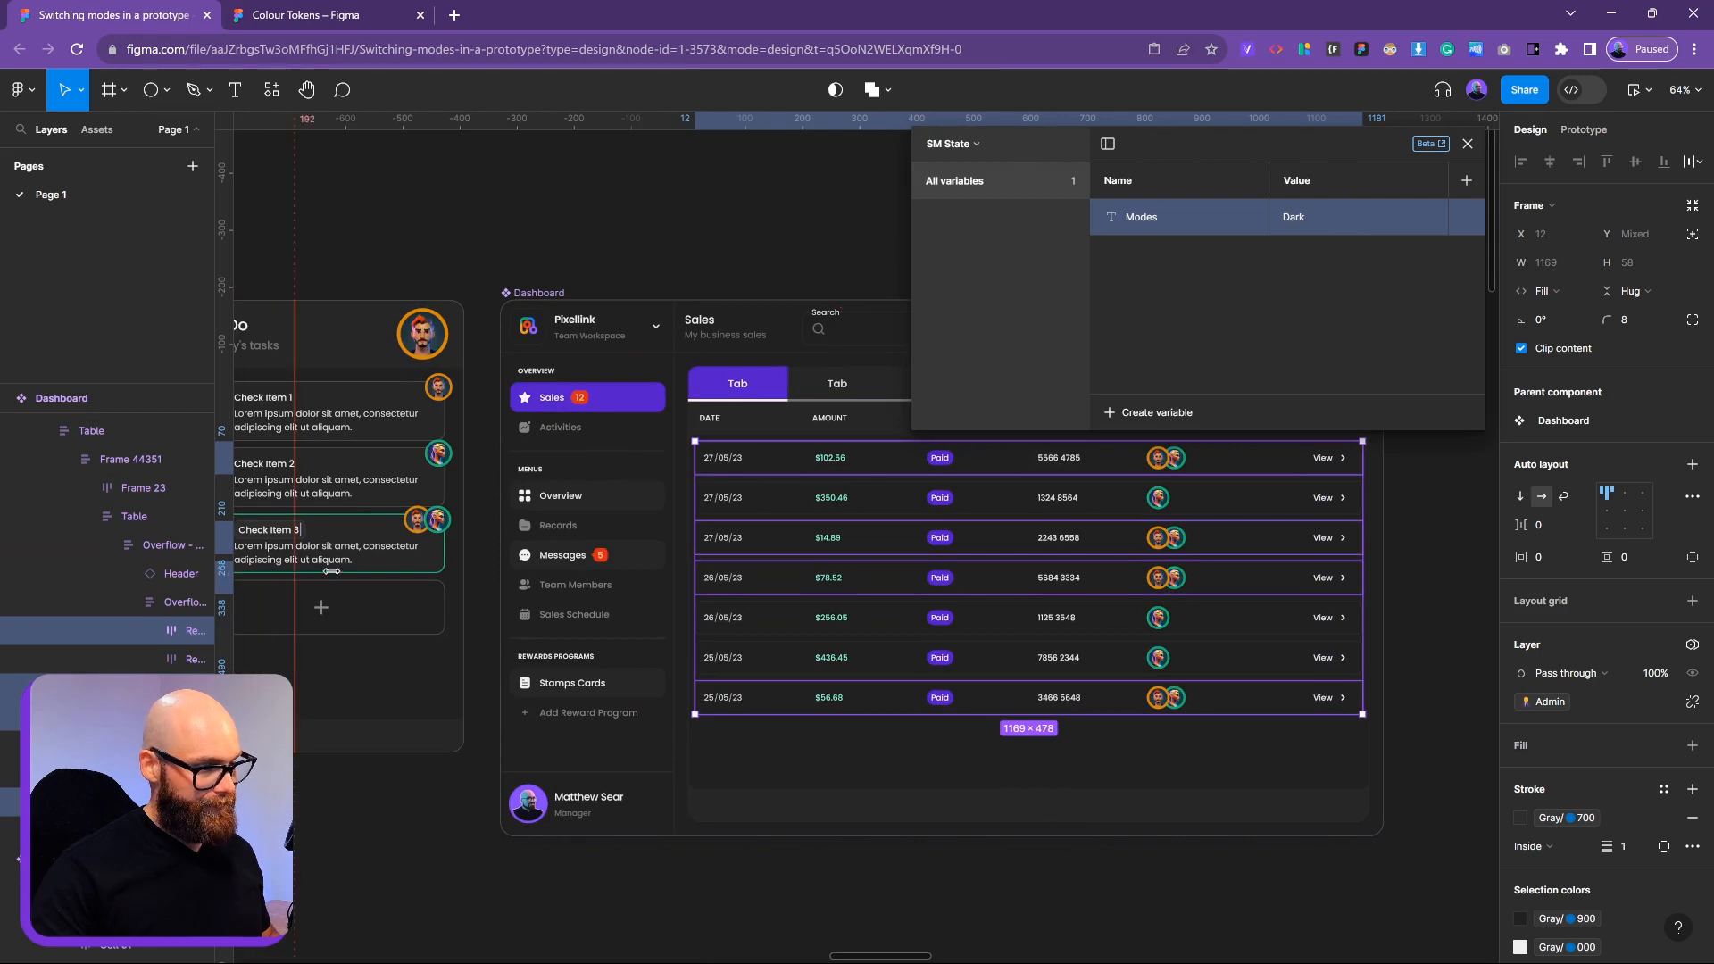
{"action": "left_click_drag", "start_coordinate": [215, 507], "coordinate": [336, 507]}
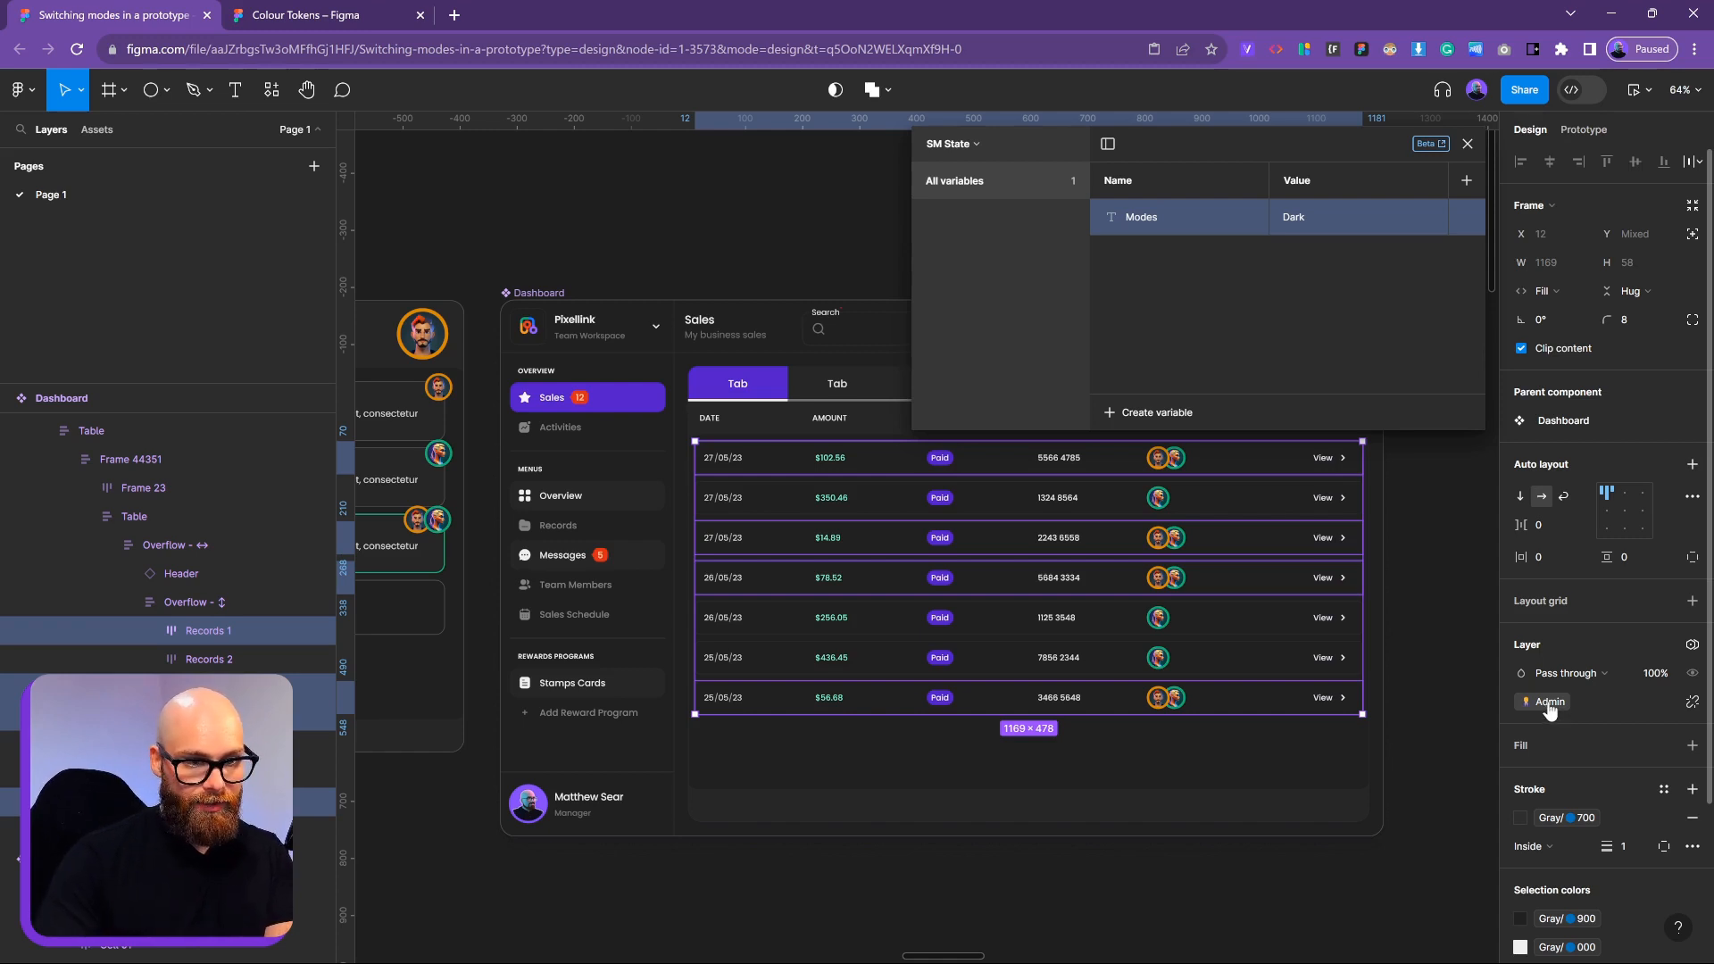
{"action": "left_click", "coordinate": [1195, 658]}
{"action": "left_click", "coordinate": [1196, 657]}
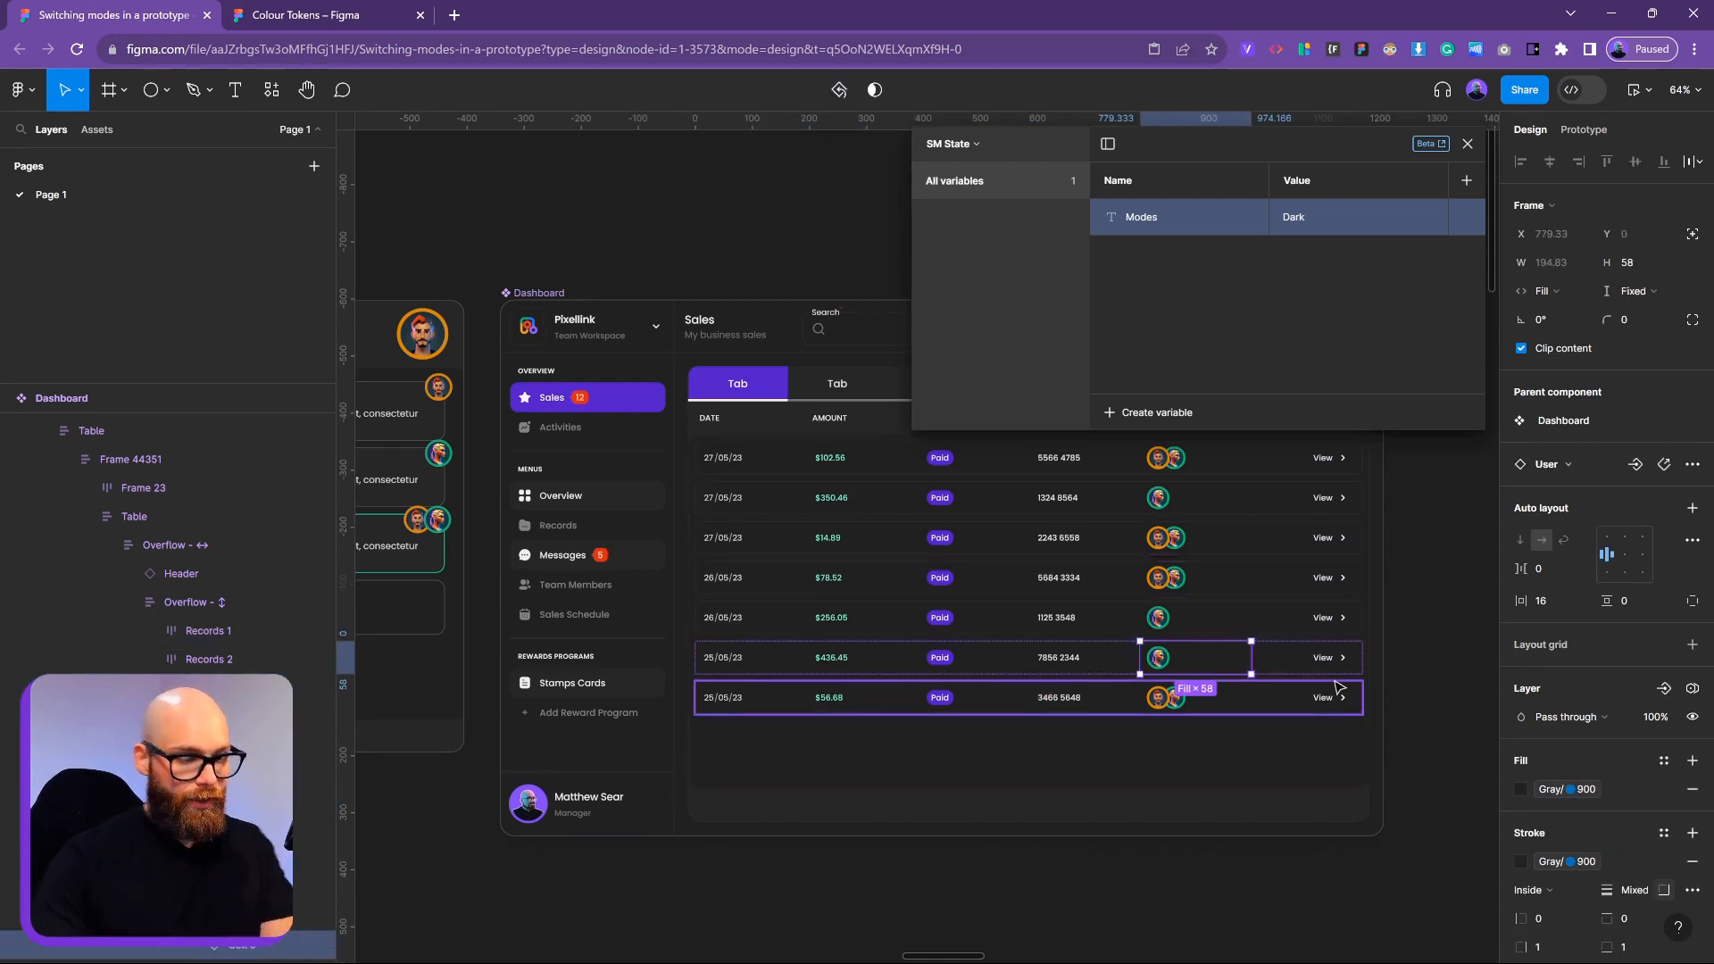
{"action": "key", "text": "Escape"}
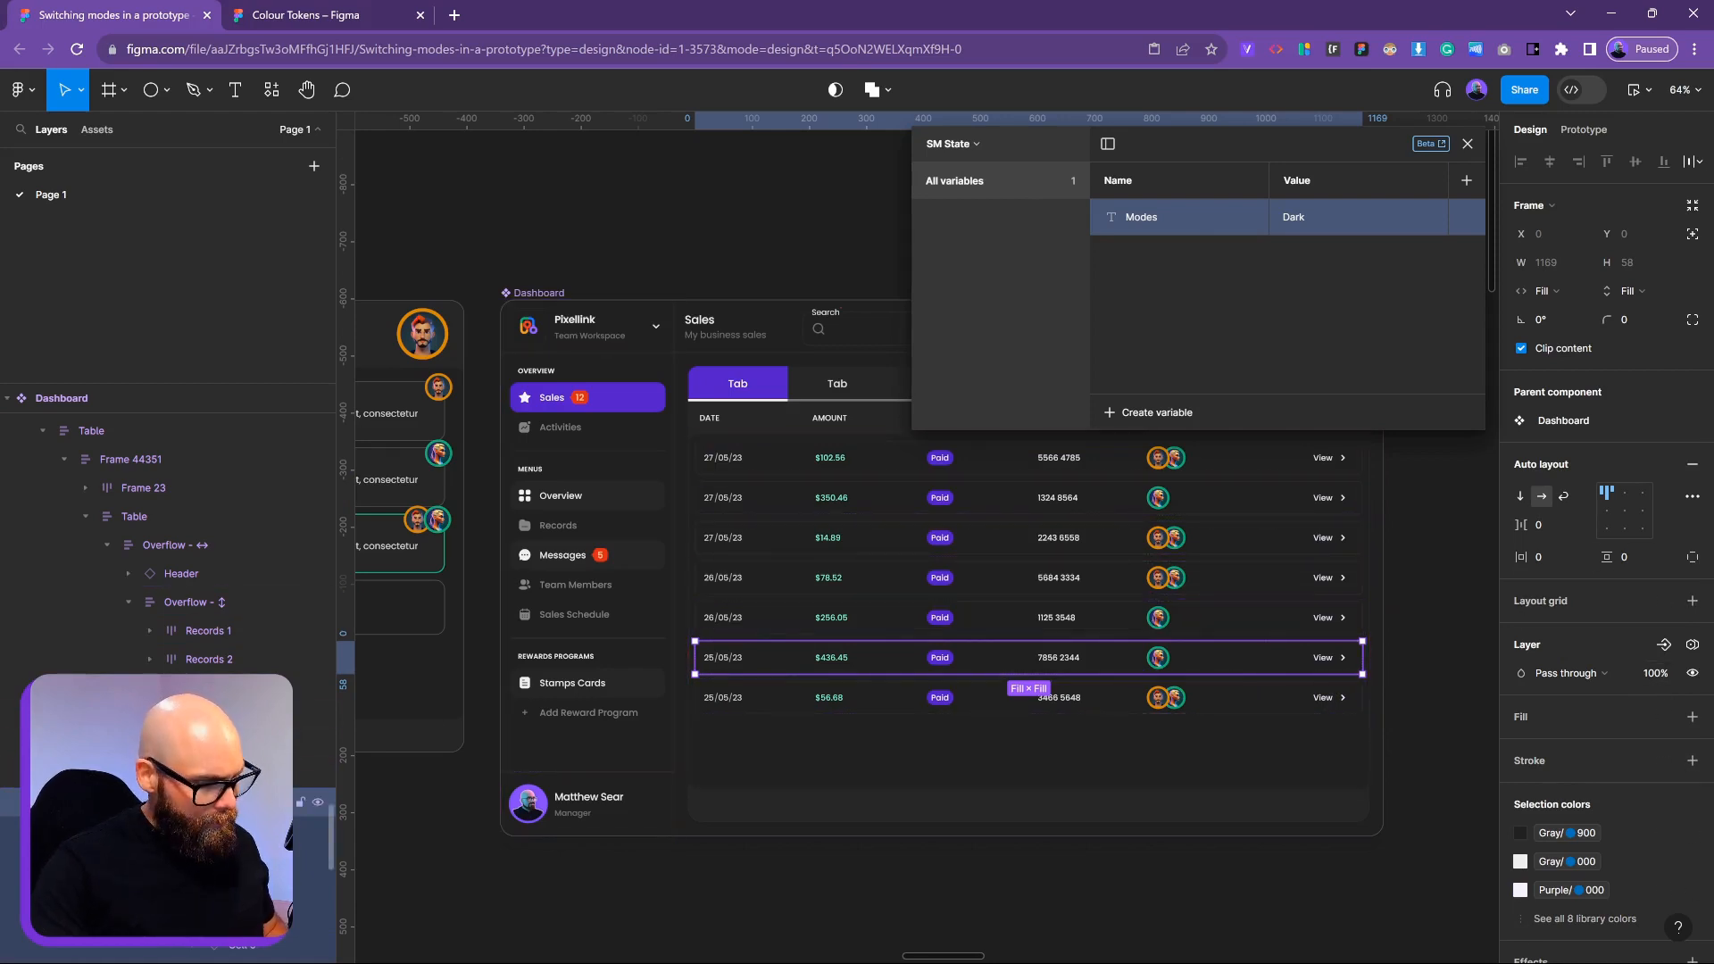
{"action": "left_click", "coordinate": [209, 773]}
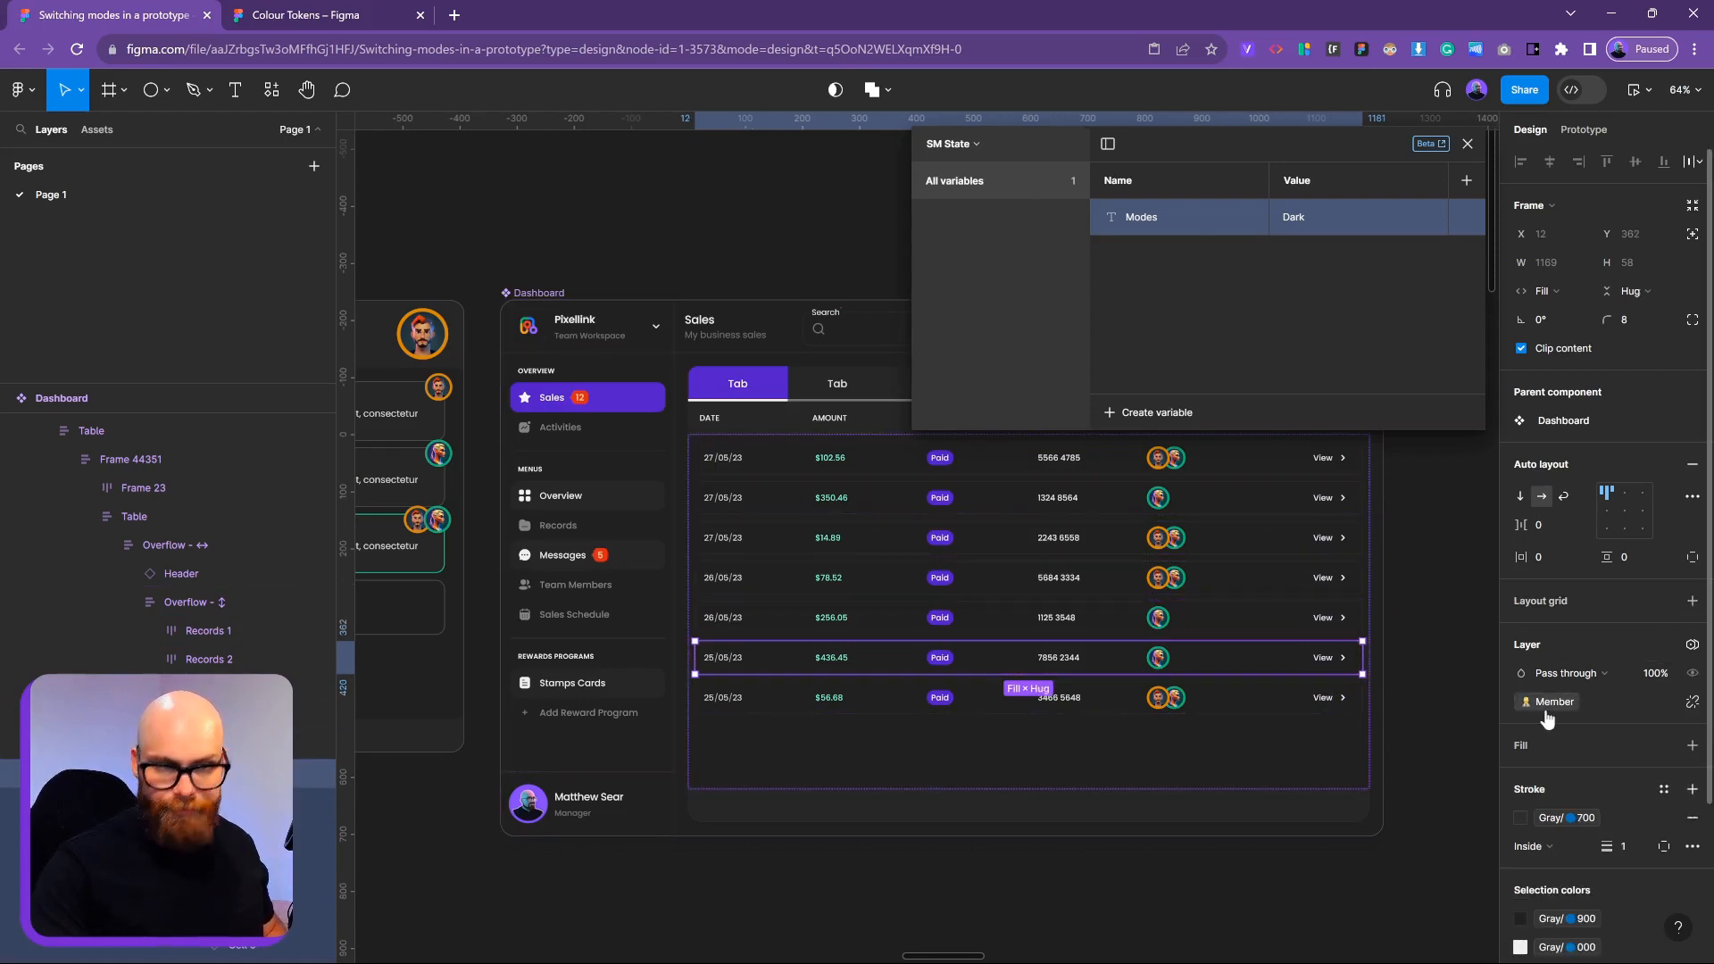
Switch the variables table to the Visibility collection and select the Dashboard frame
{"action": "left_click", "coordinate": [970, 148]}
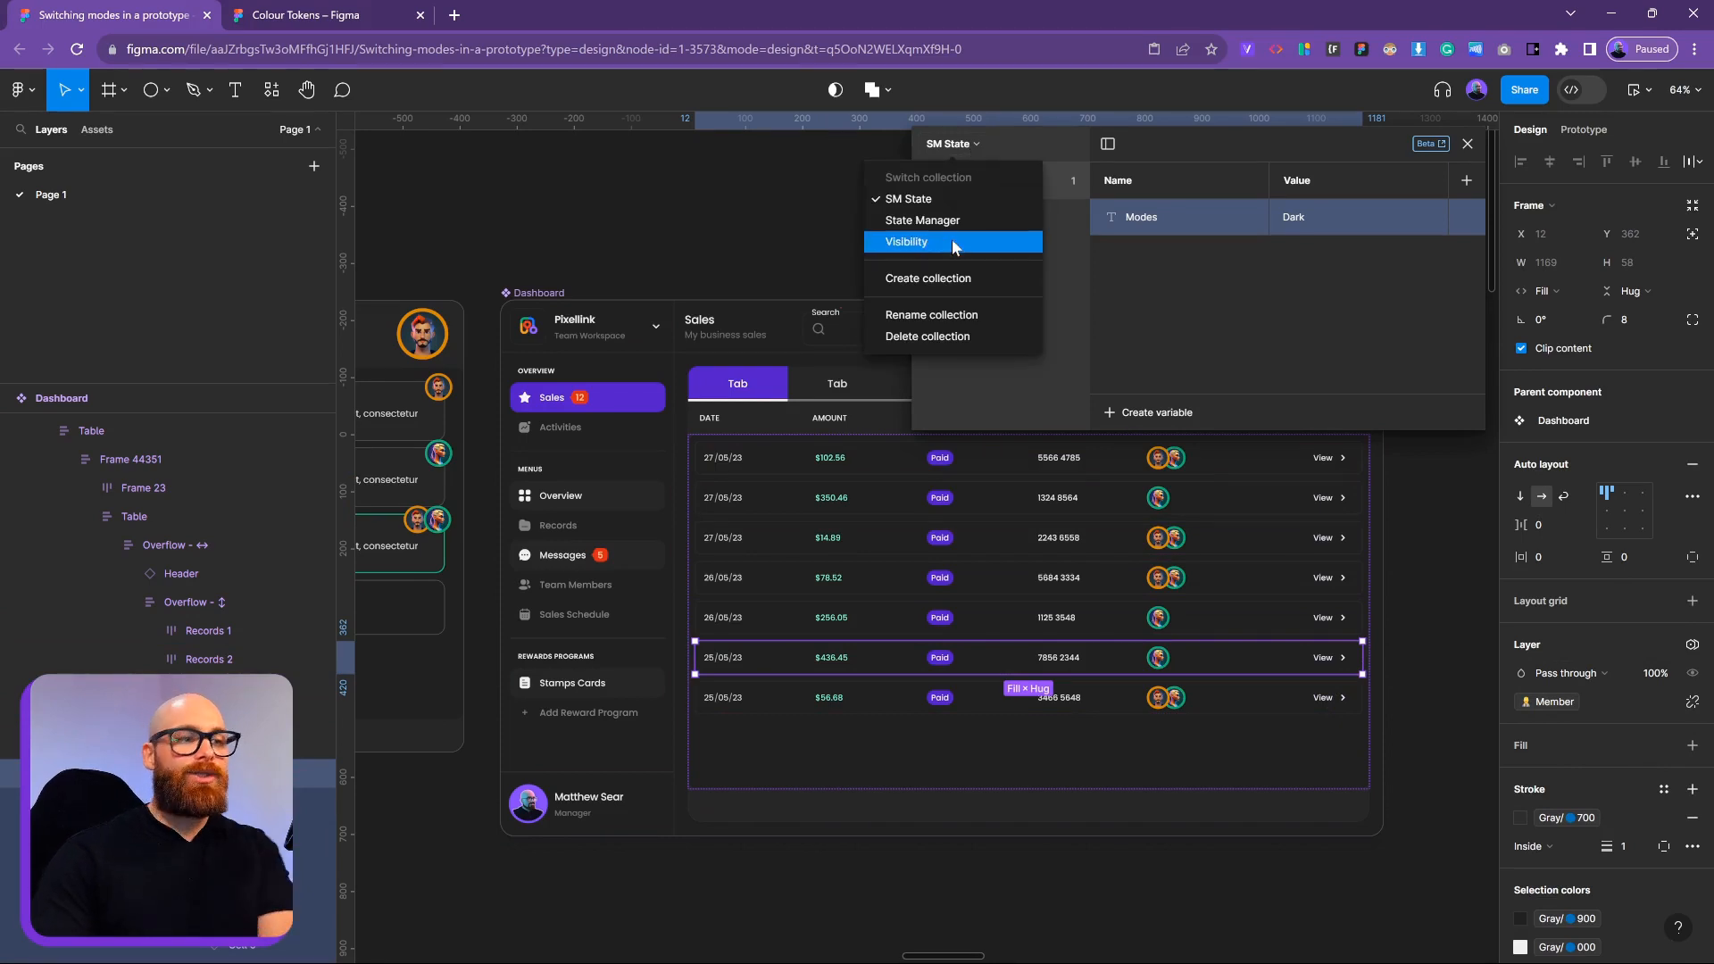
{"action": "left_click", "coordinate": [938, 241]}
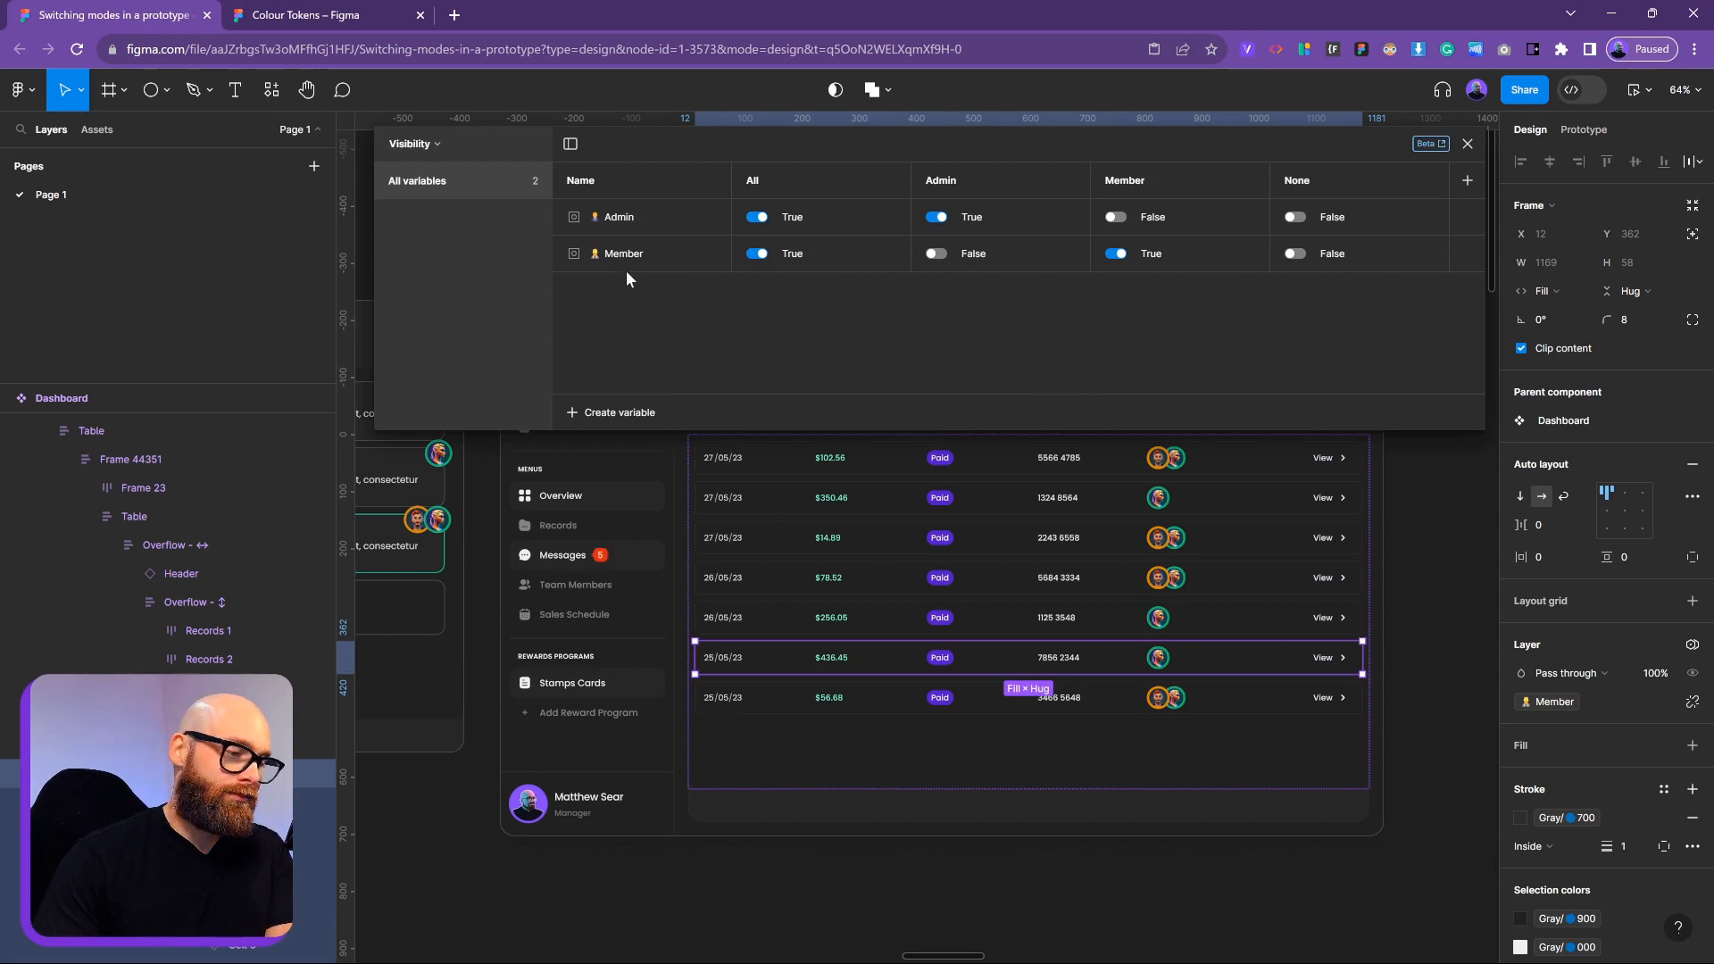
{"action": "left_click", "coordinate": [1436, 533]}
{"action": "left_click_drag", "start_coordinate": [1402, 507], "coordinate": [1276, 518]}
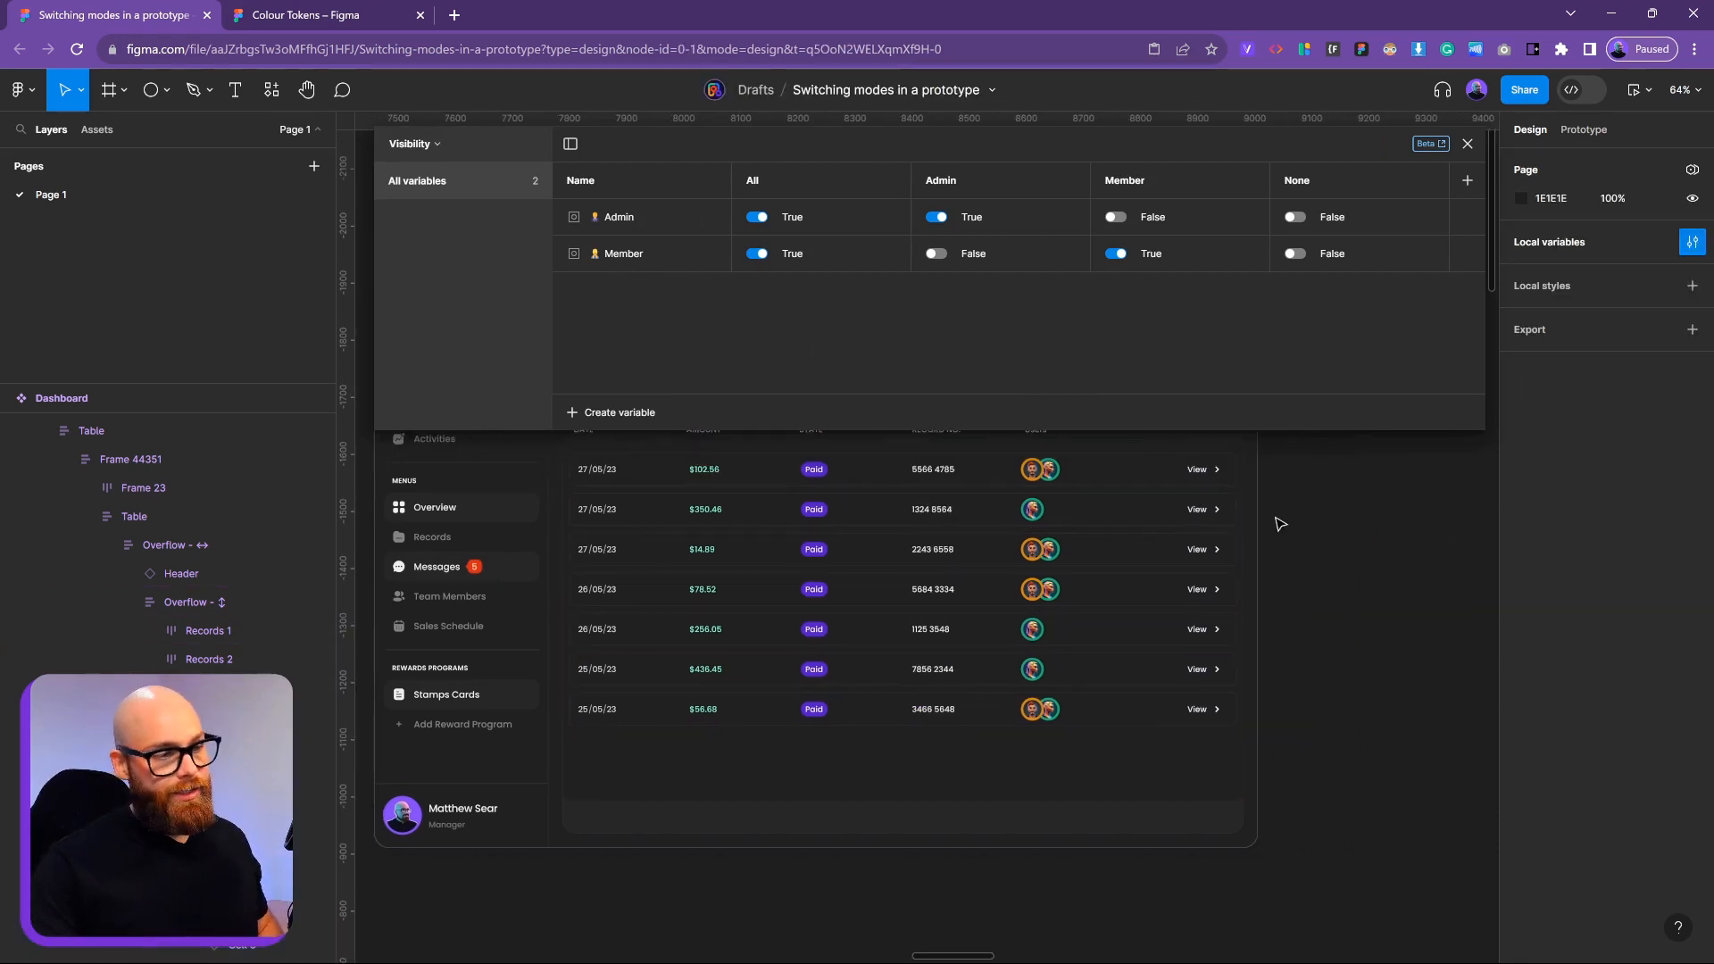
{"action": "scroll", "coordinate": [1301, 639], "scroll_direction": "down", "scroll_amount": 5}
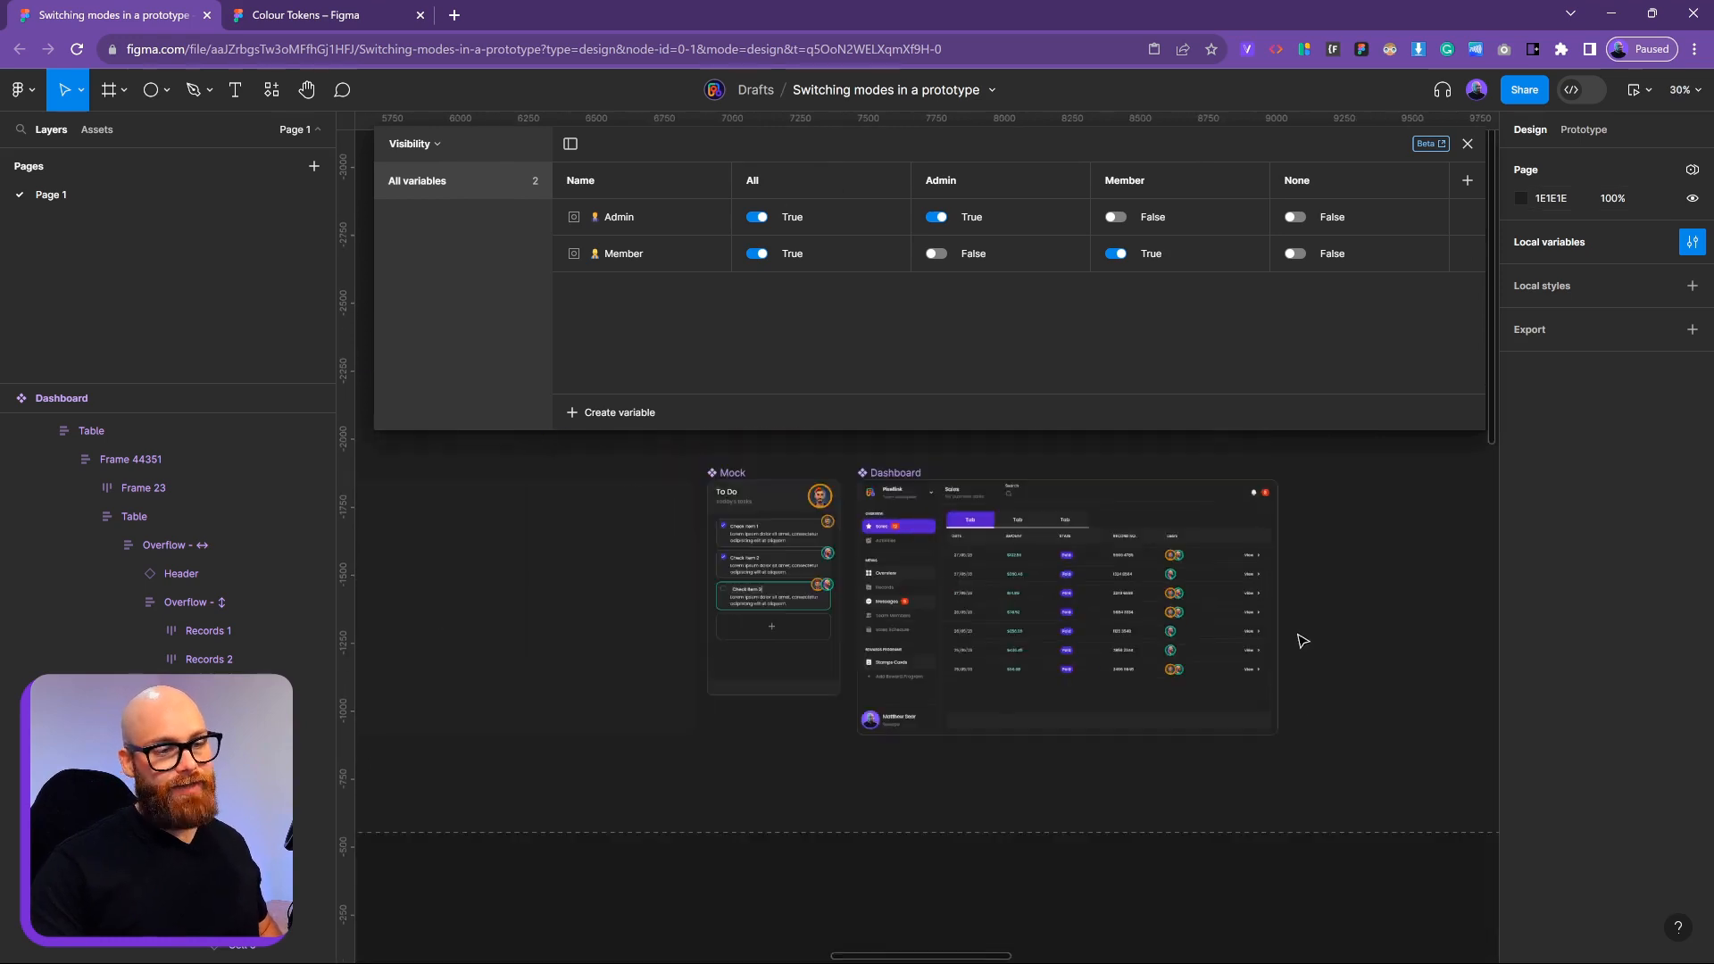
{"action": "left_click", "coordinate": [946, 516]}
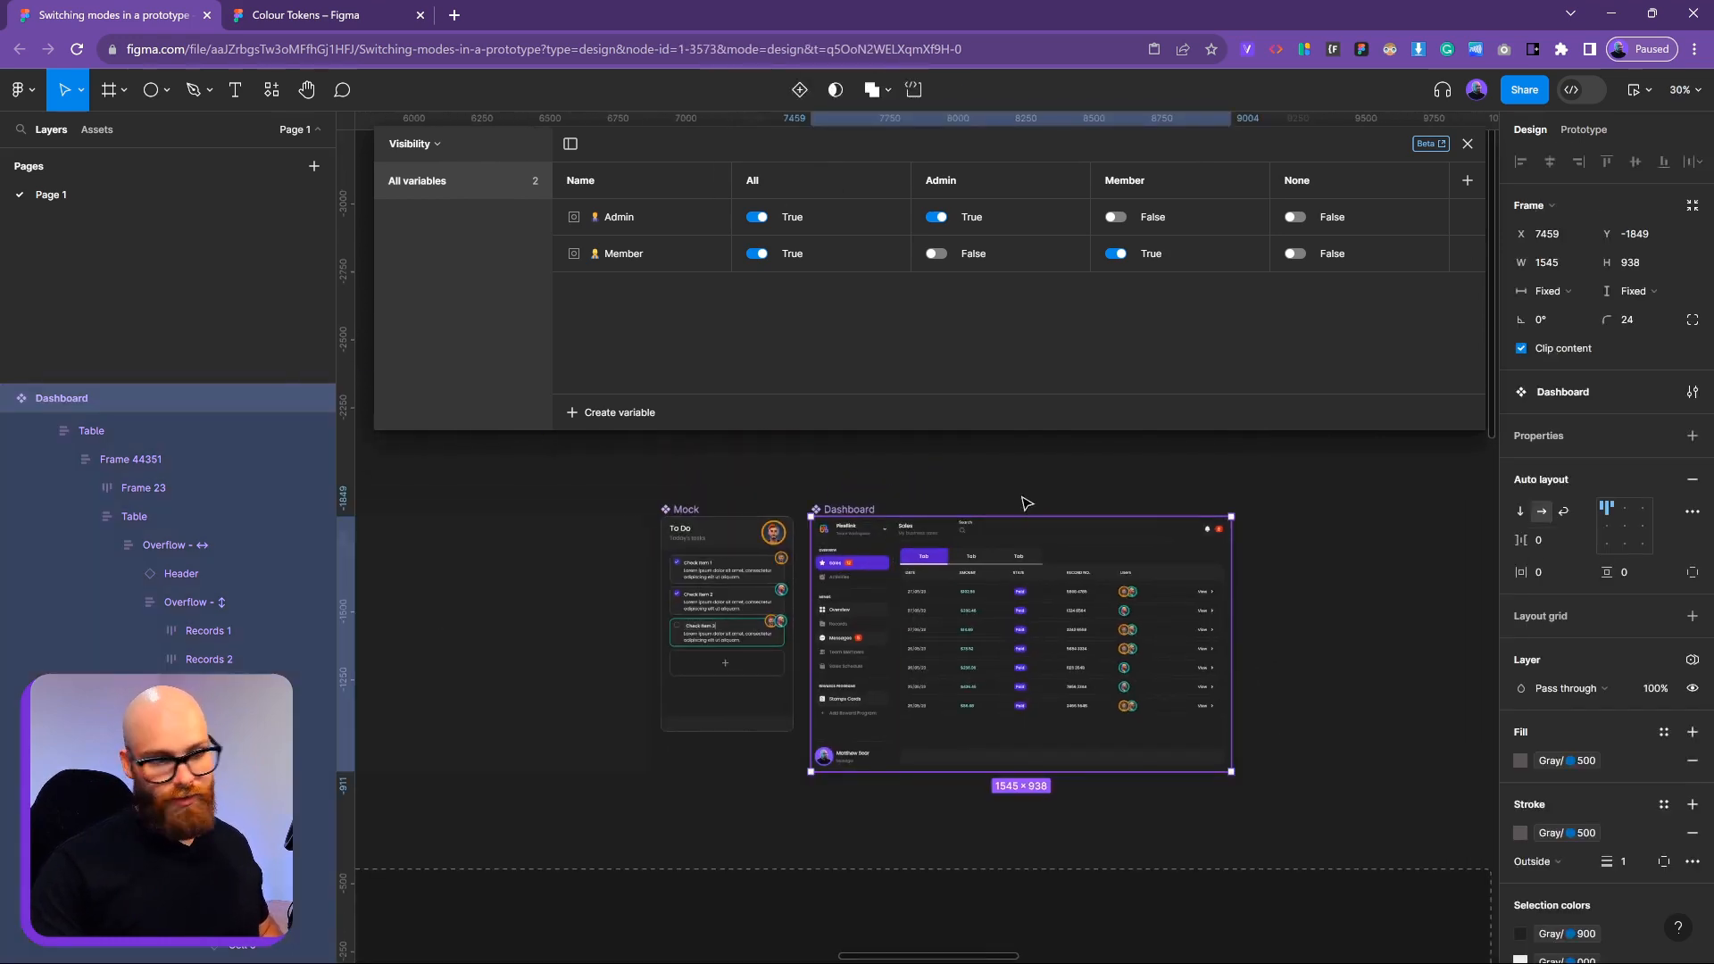
{"action": "scroll", "coordinate": [1566, 757], "scroll_direction": "down", "scroll_amount": 3}
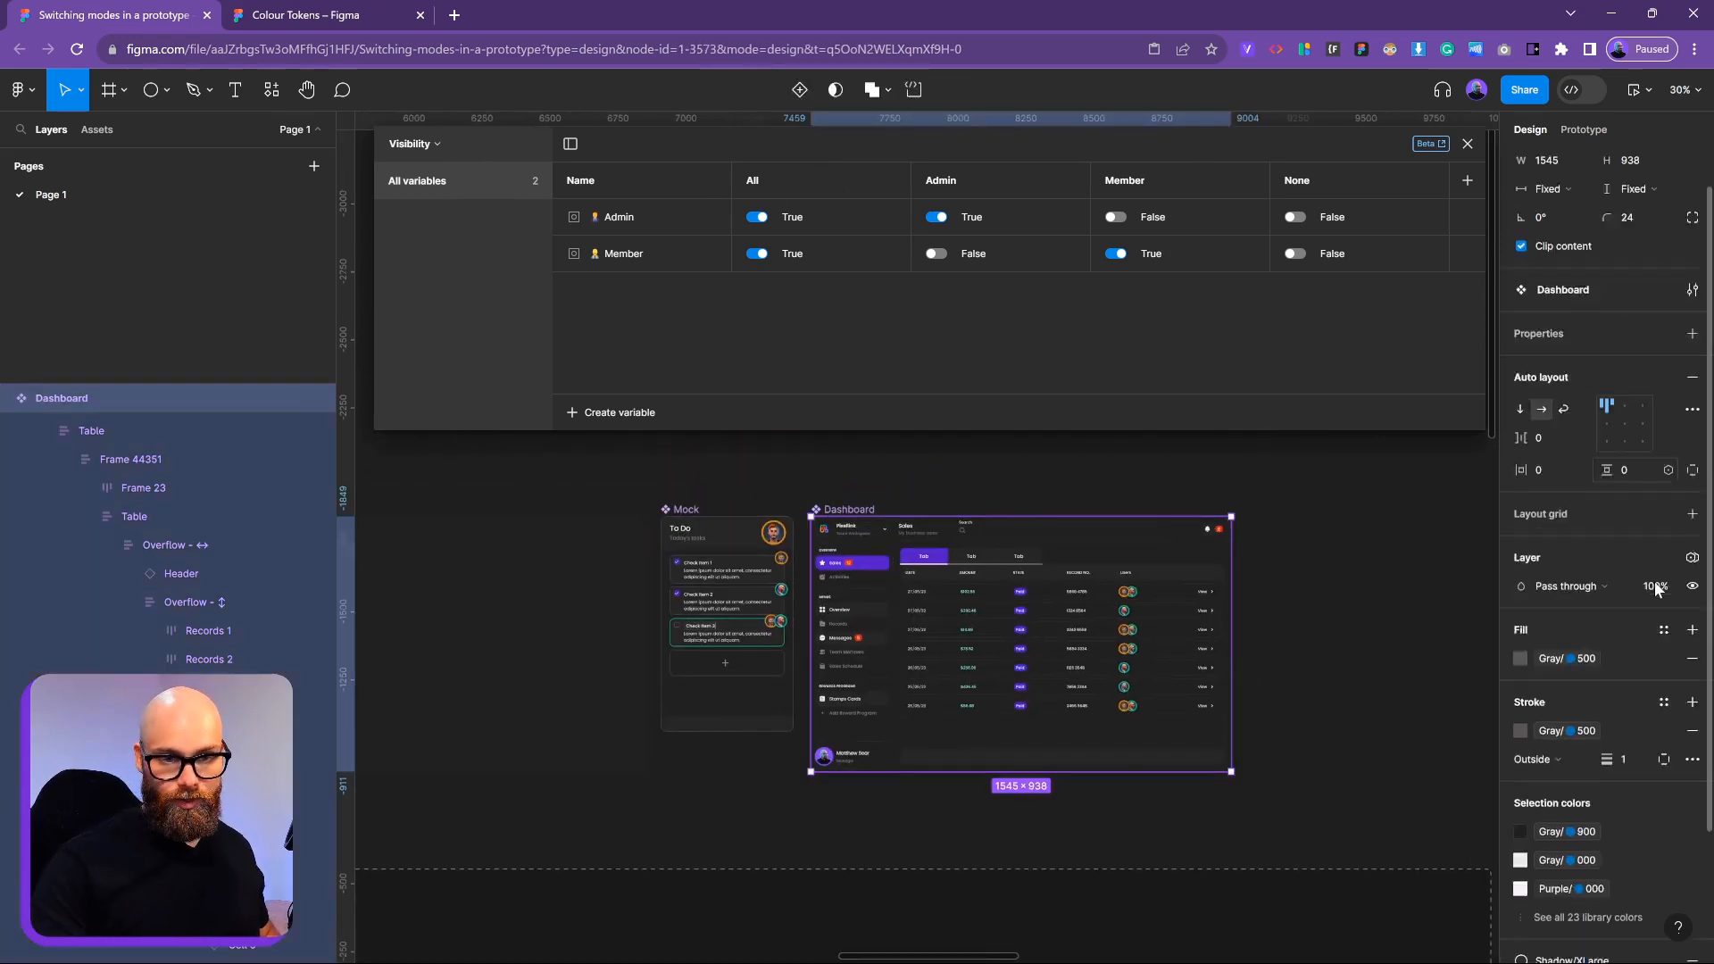
Preview the Dashboard in Admin and Member visibility modes, then leave it on All
{"action": "left_click", "coordinate": [1693, 449]}
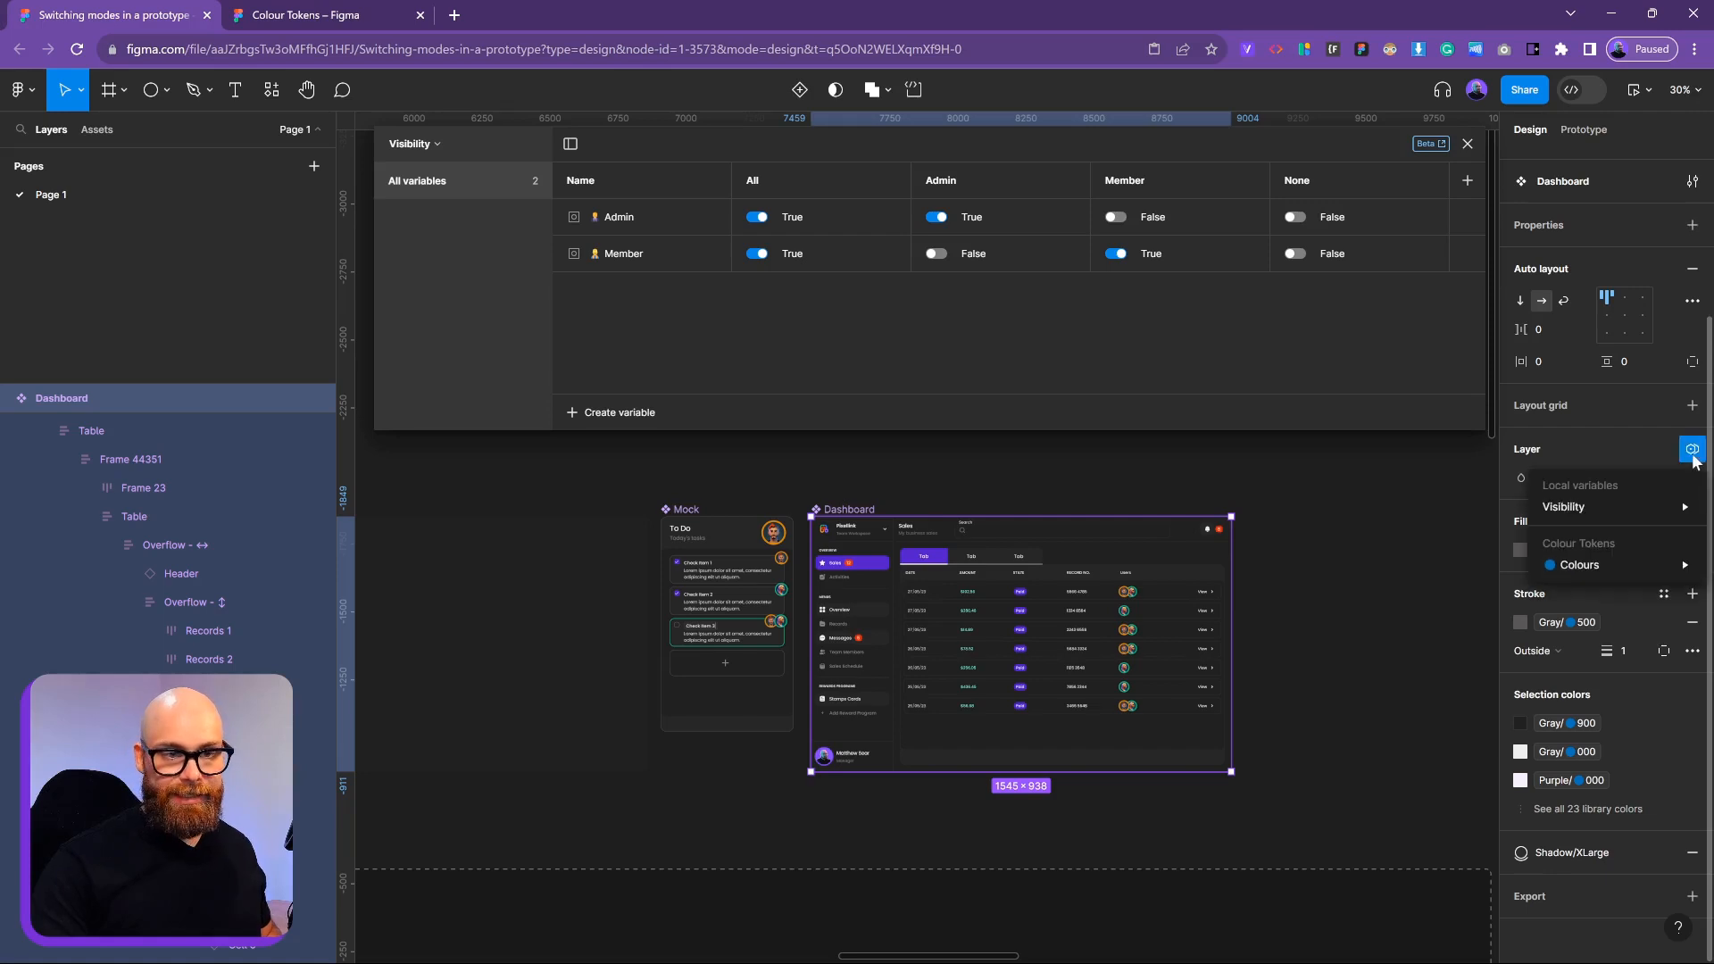
{"action": "mouse_move", "coordinate": [1588, 507]}
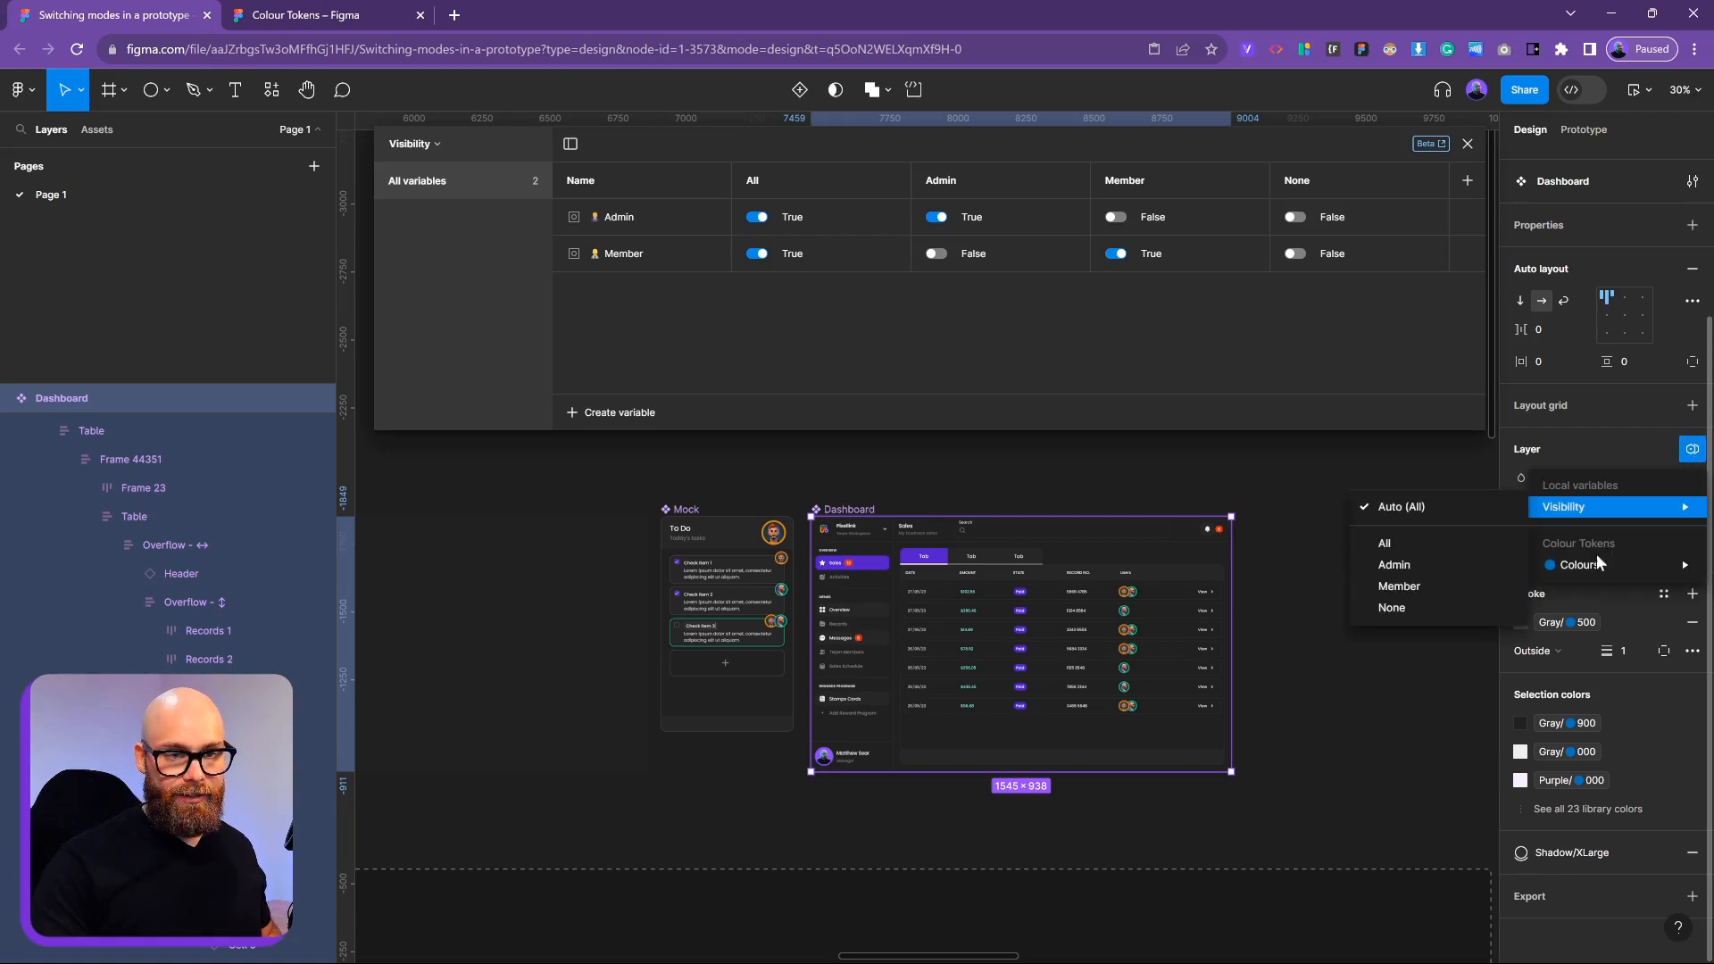
{"action": "left_click", "coordinate": [1425, 564]}
{"action": "left_click", "coordinate": [1672, 506]}
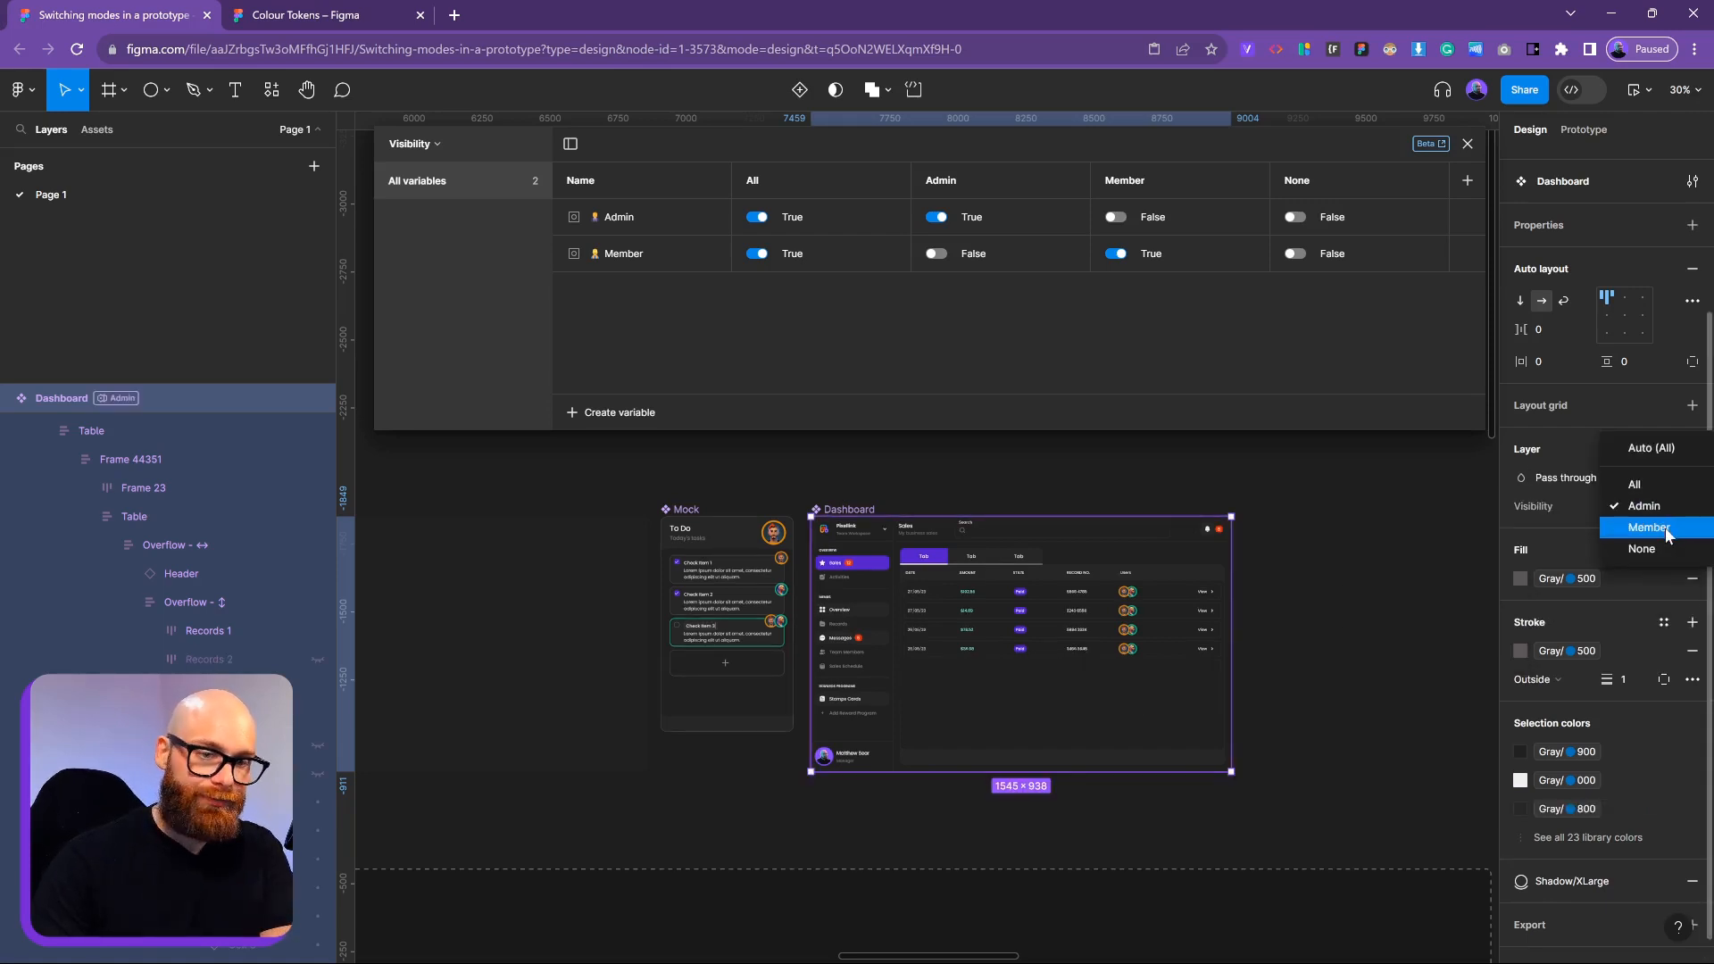
{"action": "left_click", "coordinate": [1664, 527]}
{"action": "left_click", "coordinate": [1659, 503]}
{"action": "left_click", "coordinate": [1634, 463]}
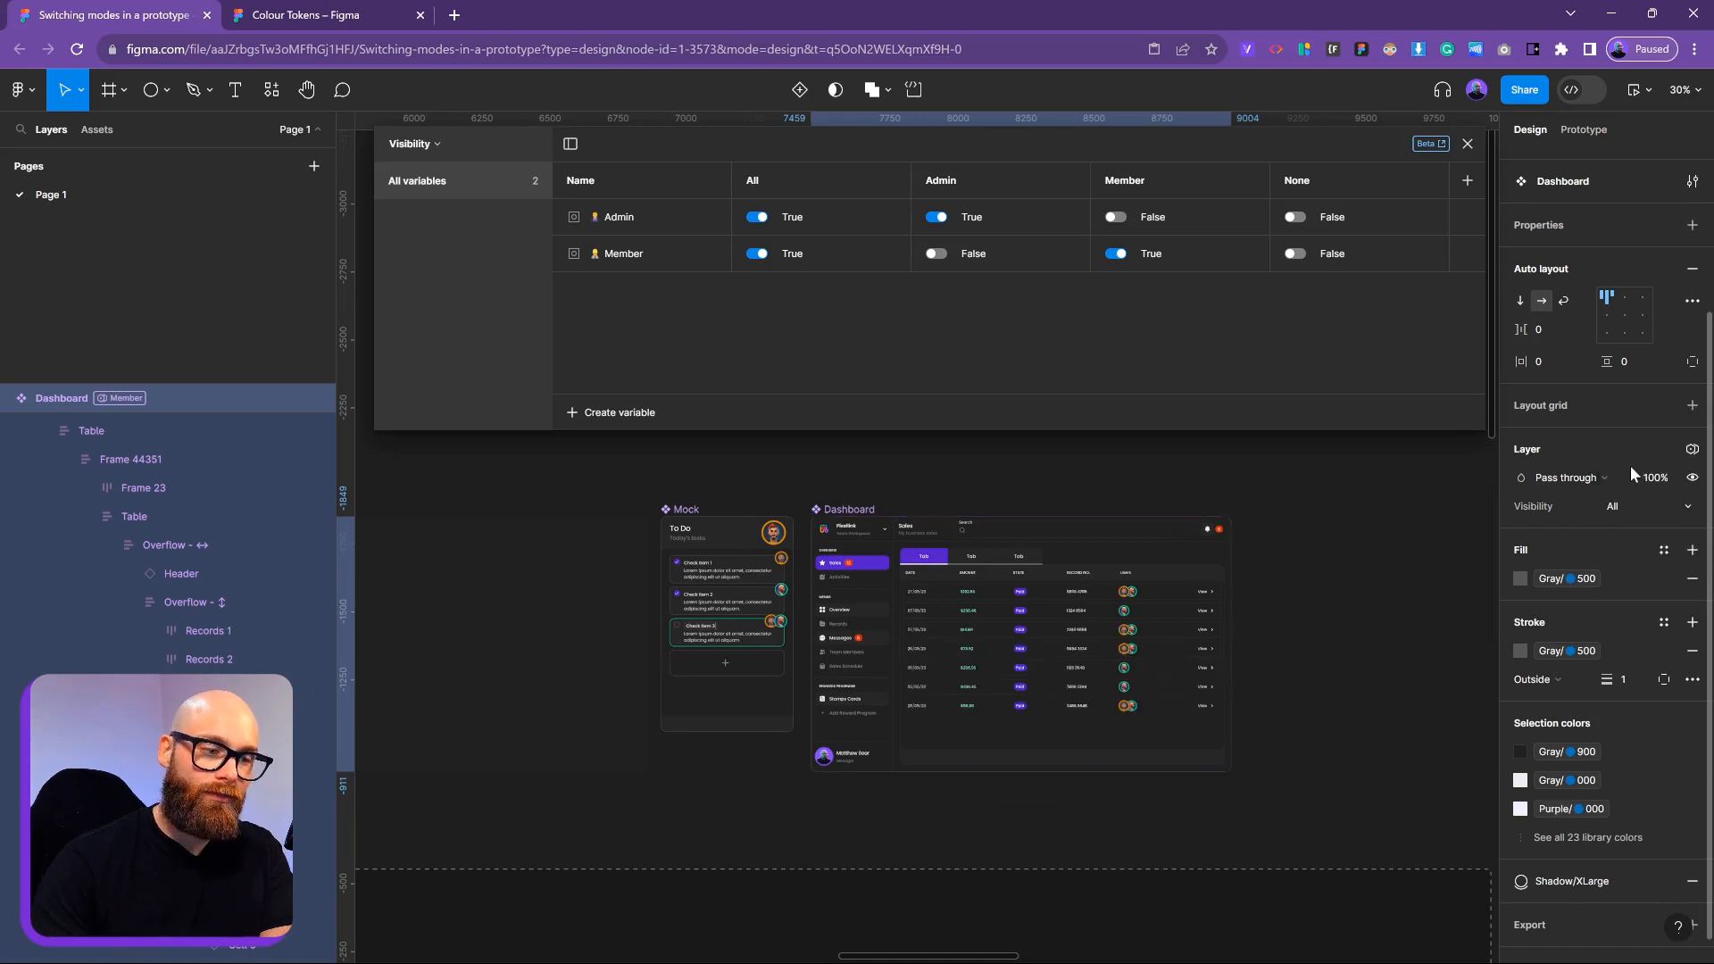
{"action": "left_click", "coordinate": [1327, 591]}
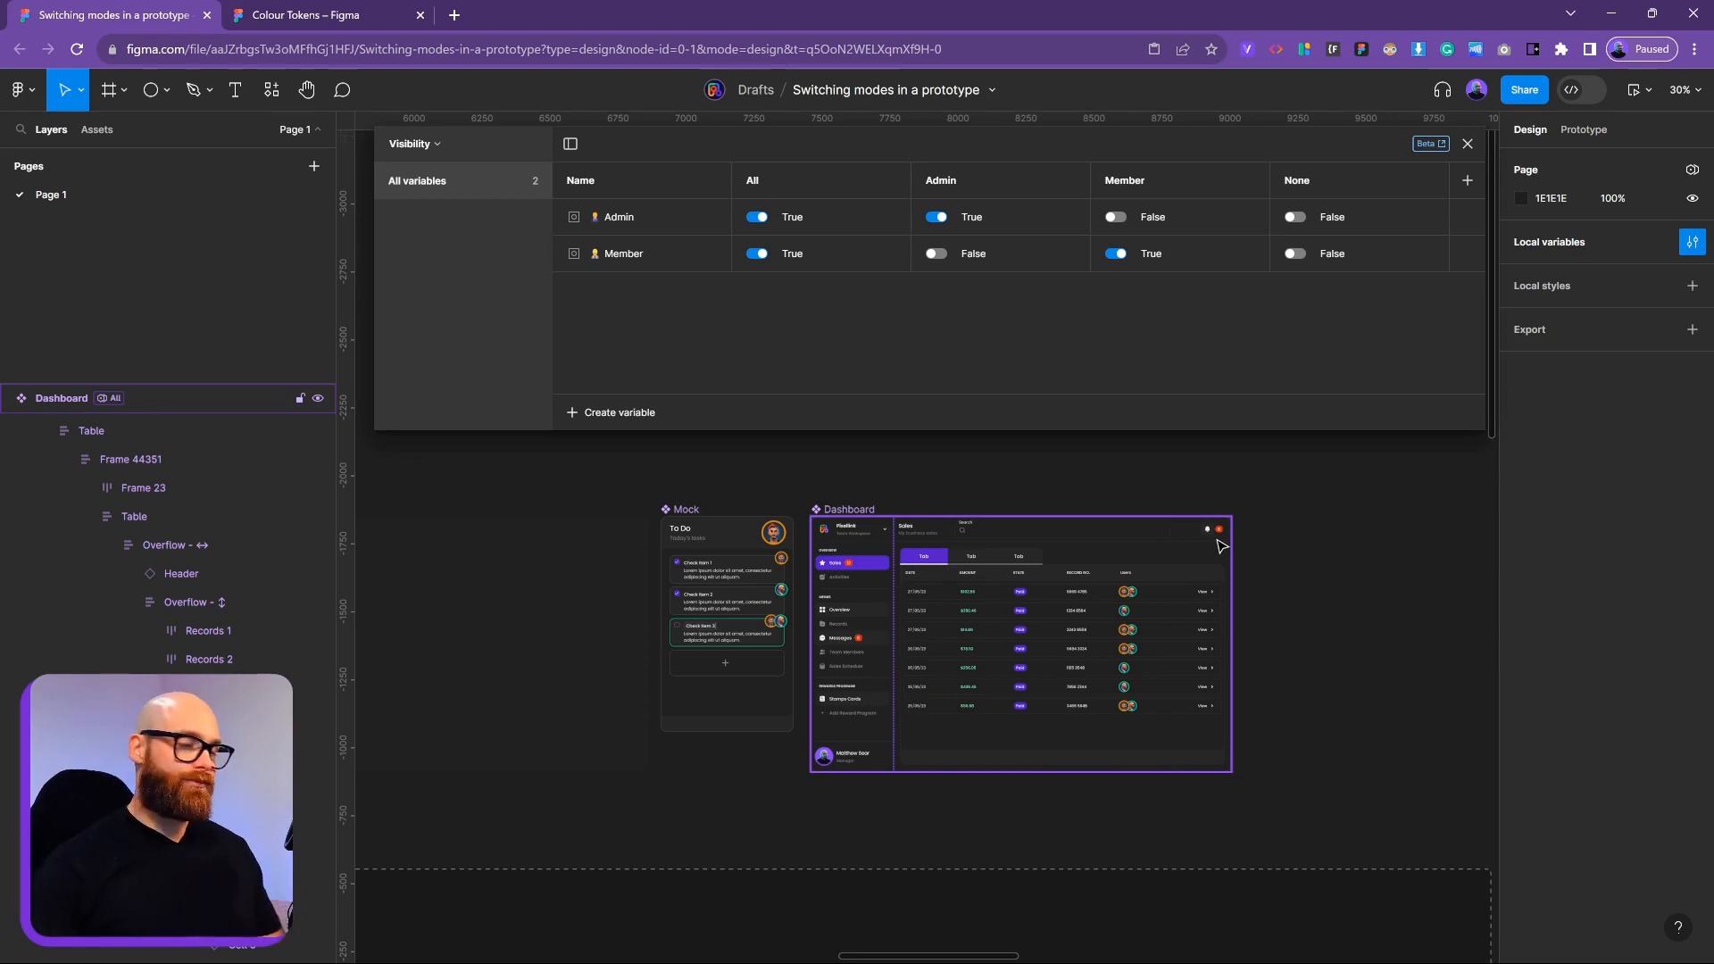
Select the Frame component set and close the Local variables table
{"action": "scroll", "coordinate": [1035, 595], "scroll_direction": "down", "scroll_amount": 5}
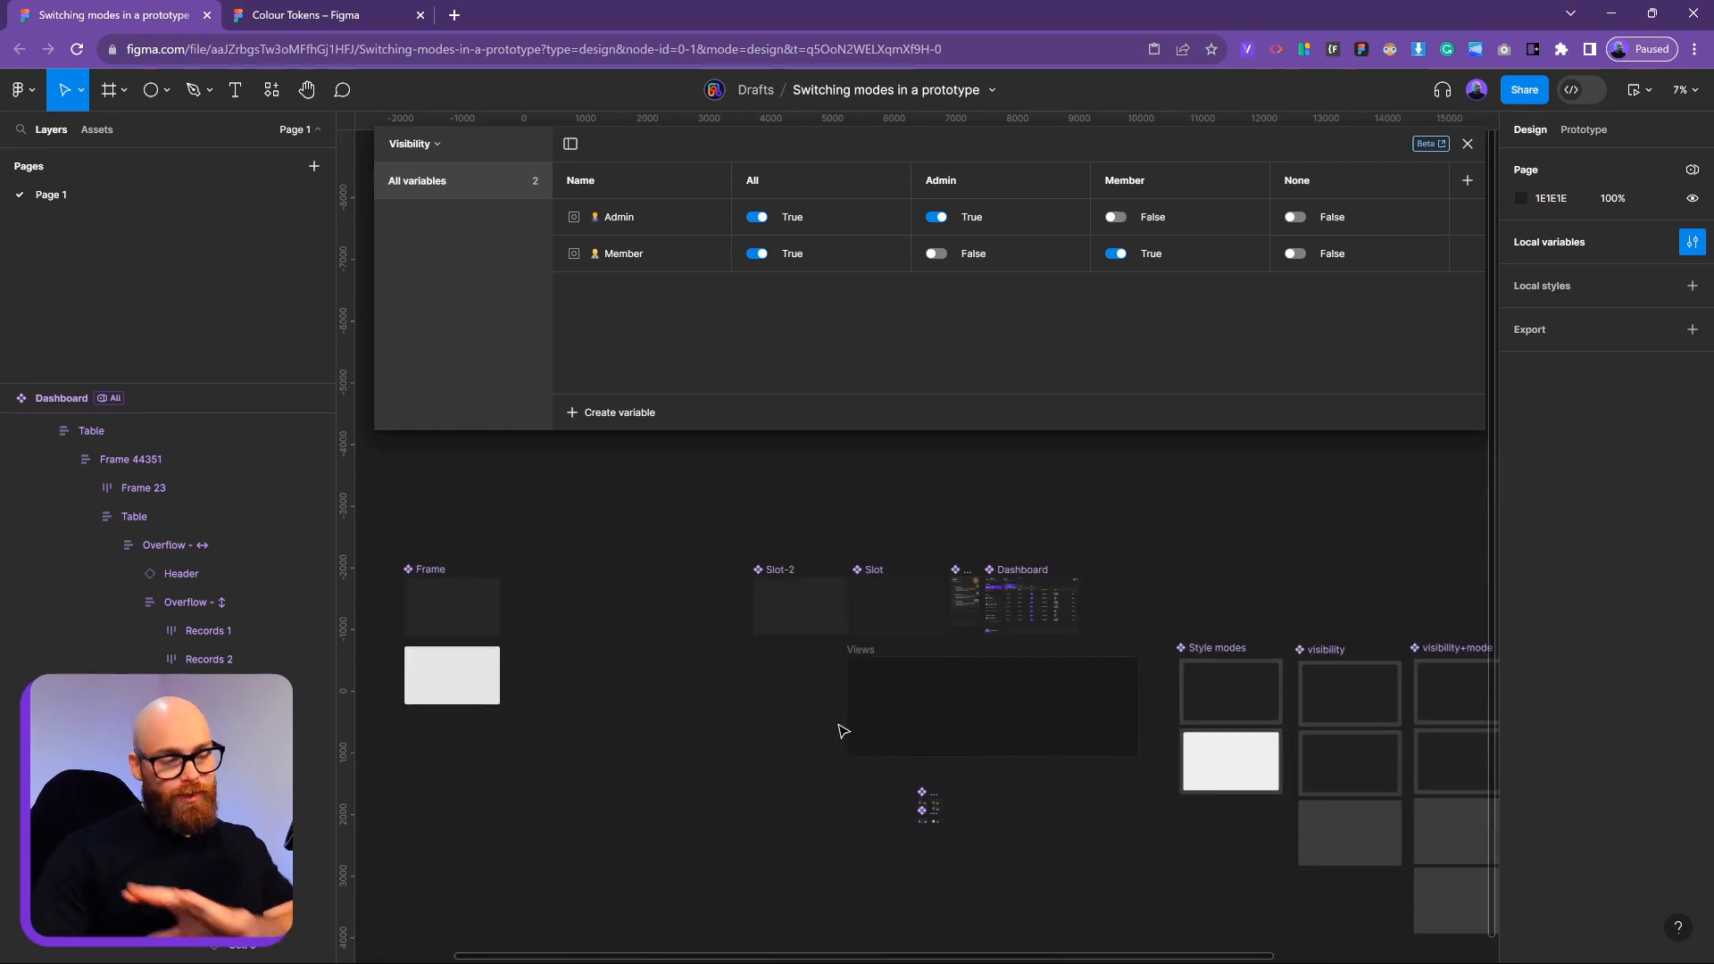
{"action": "left_click_drag", "start_coordinate": [346, 547], "coordinate": [347, 636]}
{"action": "left_click", "coordinate": [425, 569]}
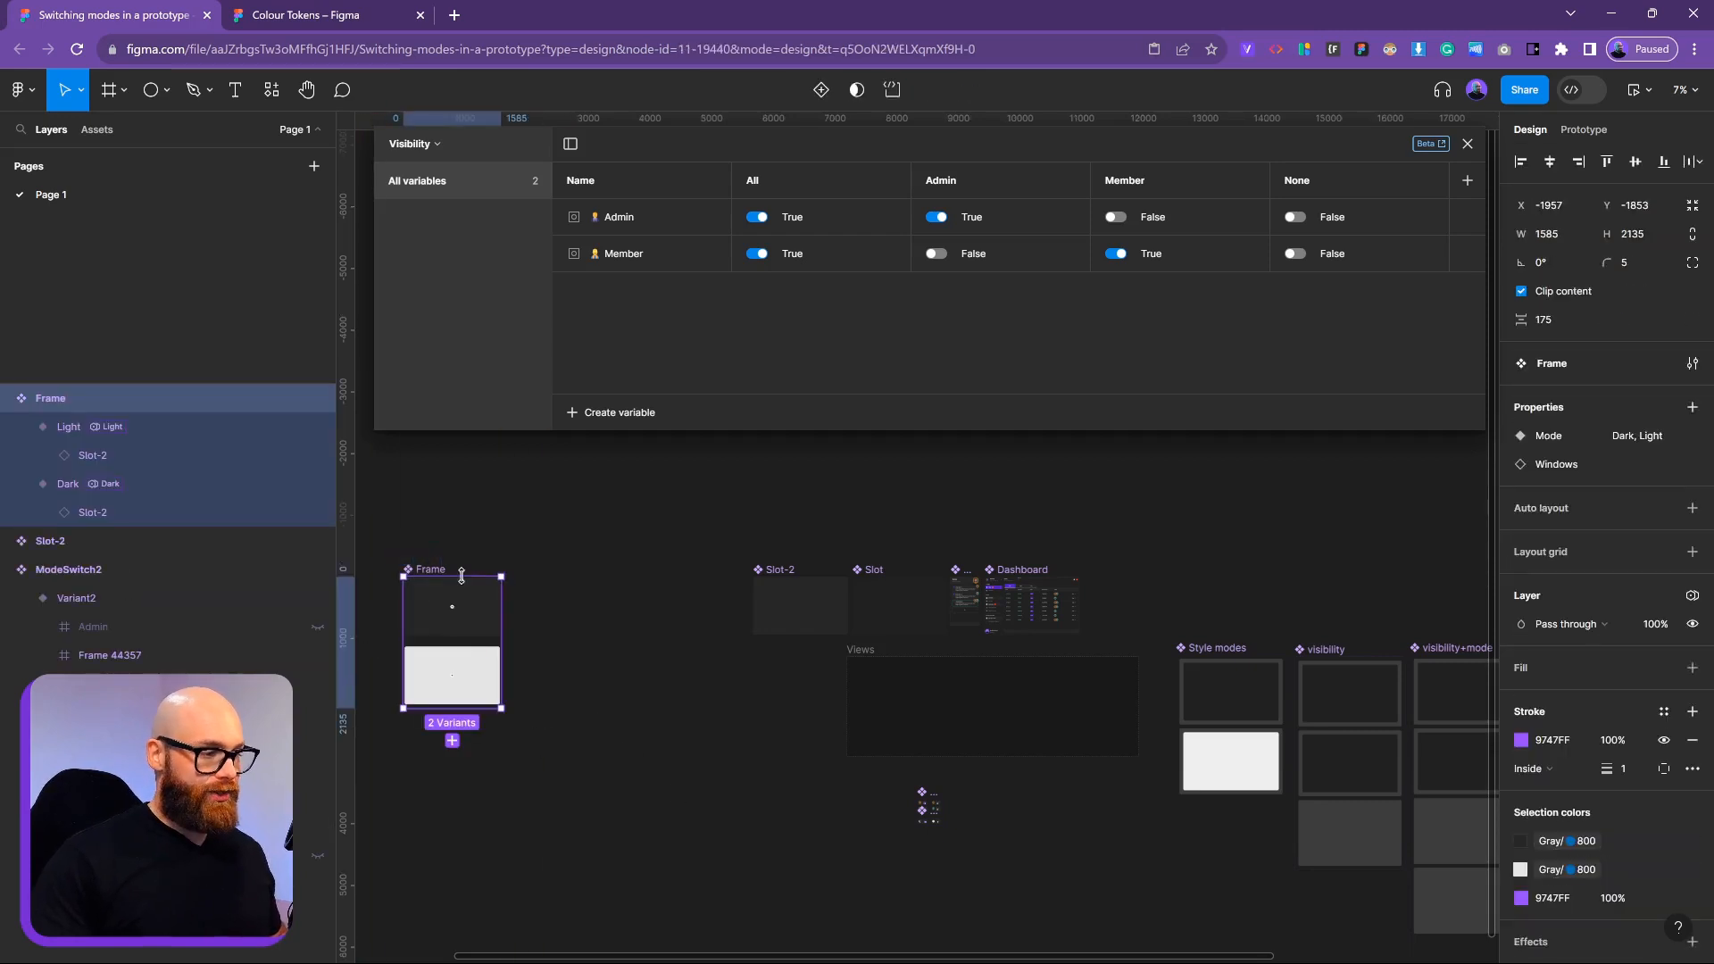
{"action": "left_click_drag", "start_coordinate": [428, 568], "coordinate": [625, 569]}
{"action": "scroll", "coordinate": [952, 830], "scroll_direction": "up", "scroll_amount": 1}
{"action": "scroll", "coordinate": [951, 832], "scroll_direction": "up", "scroll_amount": 5}
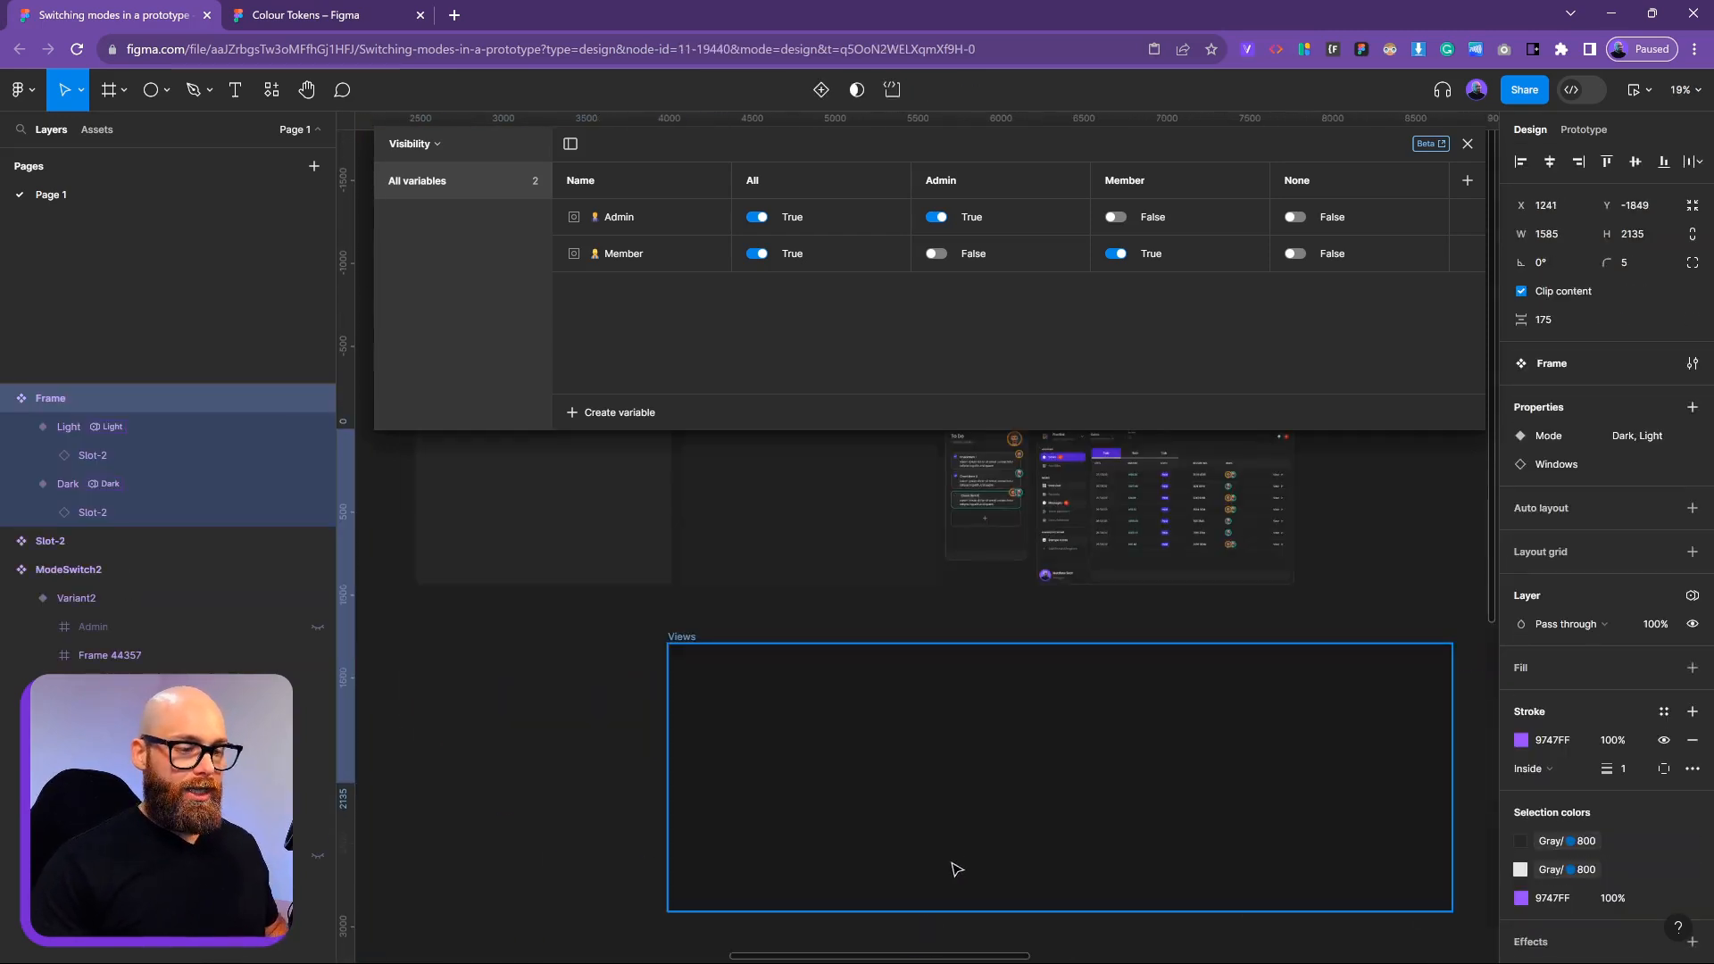
{"action": "scroll", "coordinate": [950, 846], "scroll_direction": "down", "scroll_amount": 5}
{"action": "scroll", "coordinate": [849, 773], "scroll_direction": "up", "scroll_amount": 6}
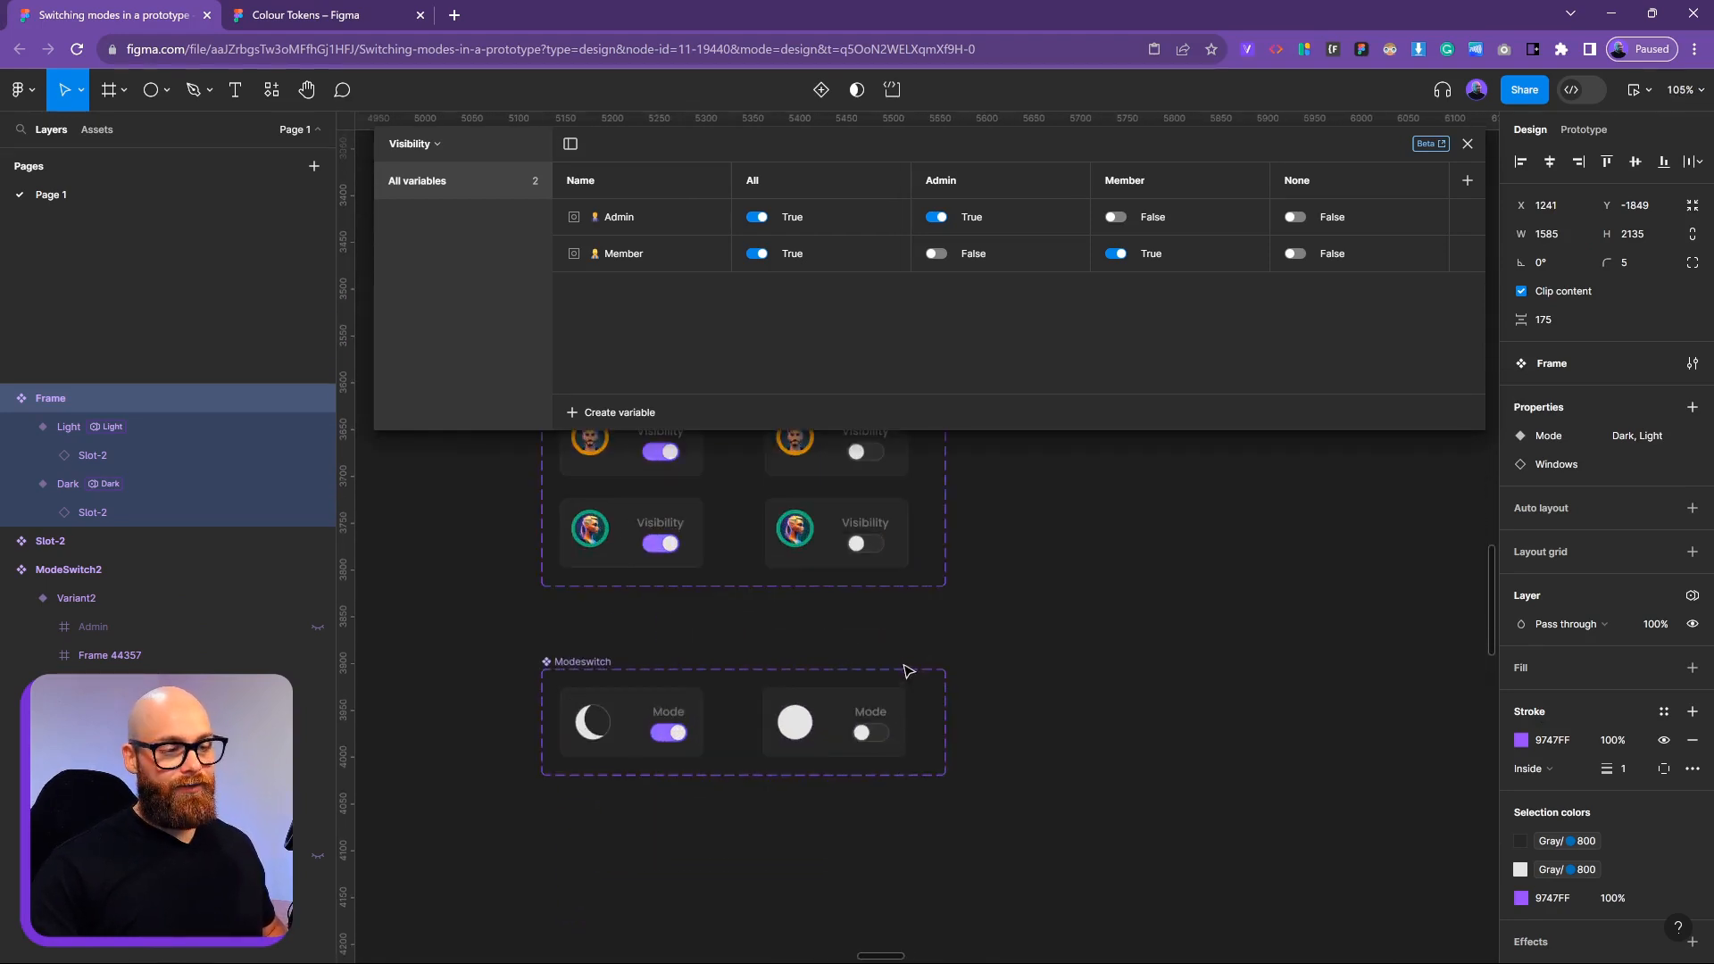
{"action": "left_click", "coordinate": [1466, 144]}
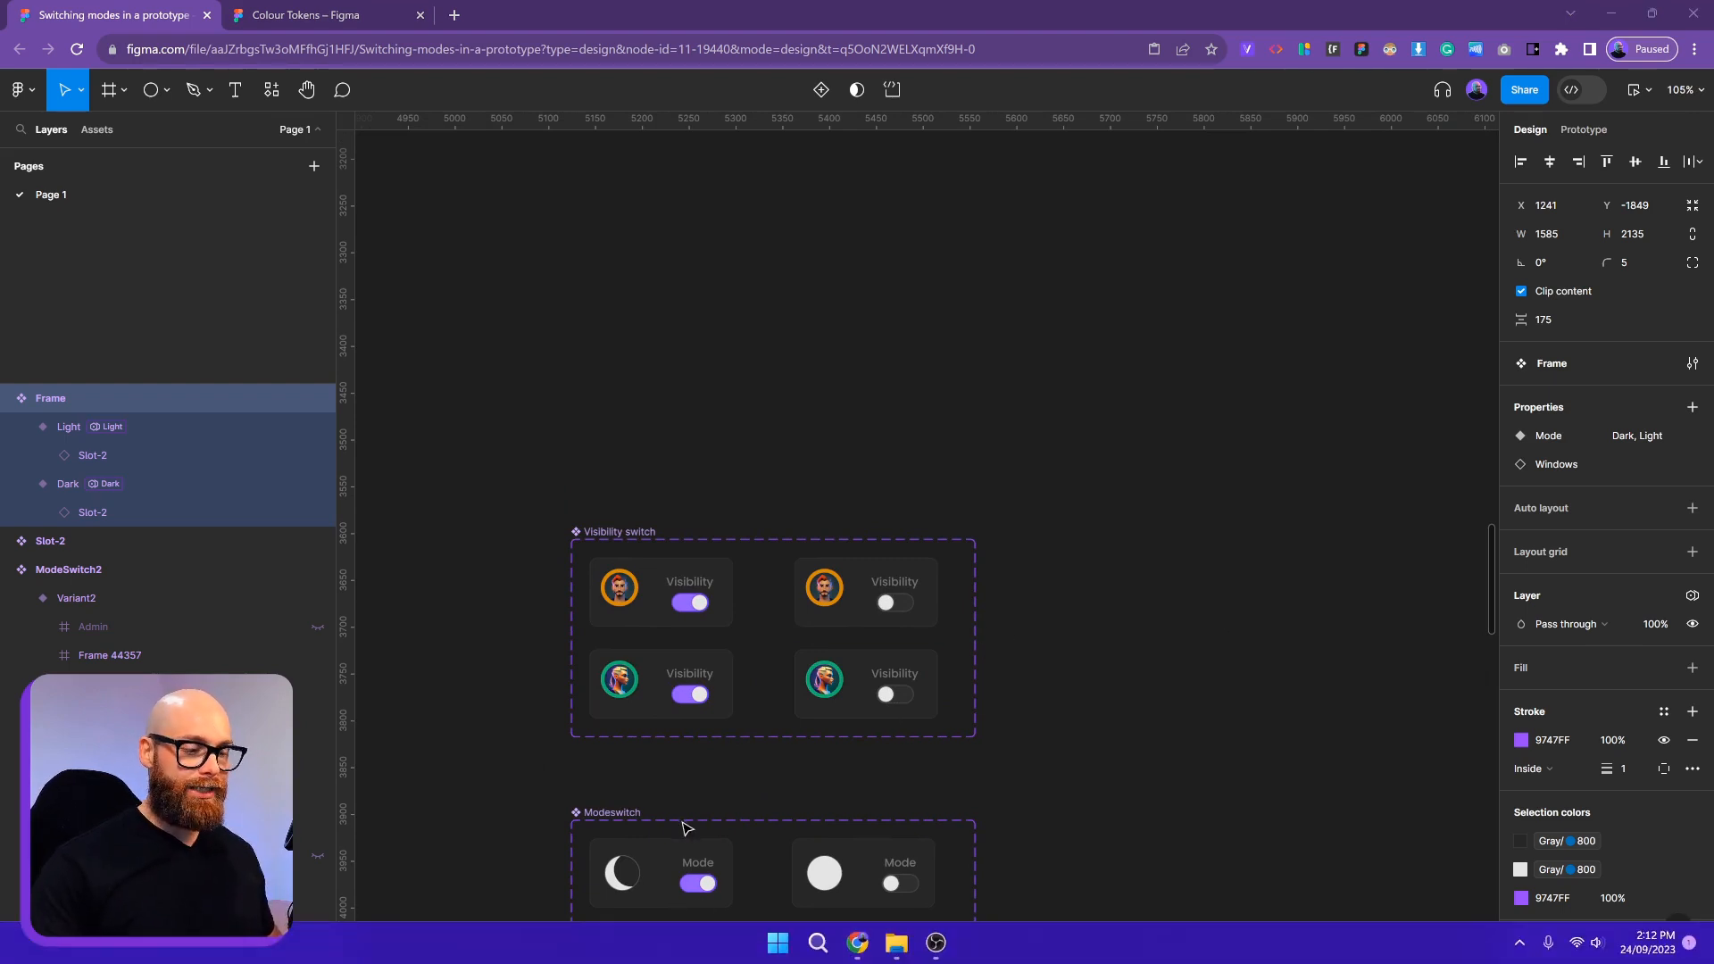
Centre the Visibility switch and Modeswitch components on the canvas
{"action": "left_click", "coordinate": [683, 859]}
{"action": "left_click", "coordinate": [1078, 808]}
{"action": "left_click_drag", "start_coordinate": [1077, 804], "coordinate": [1101, 712]}
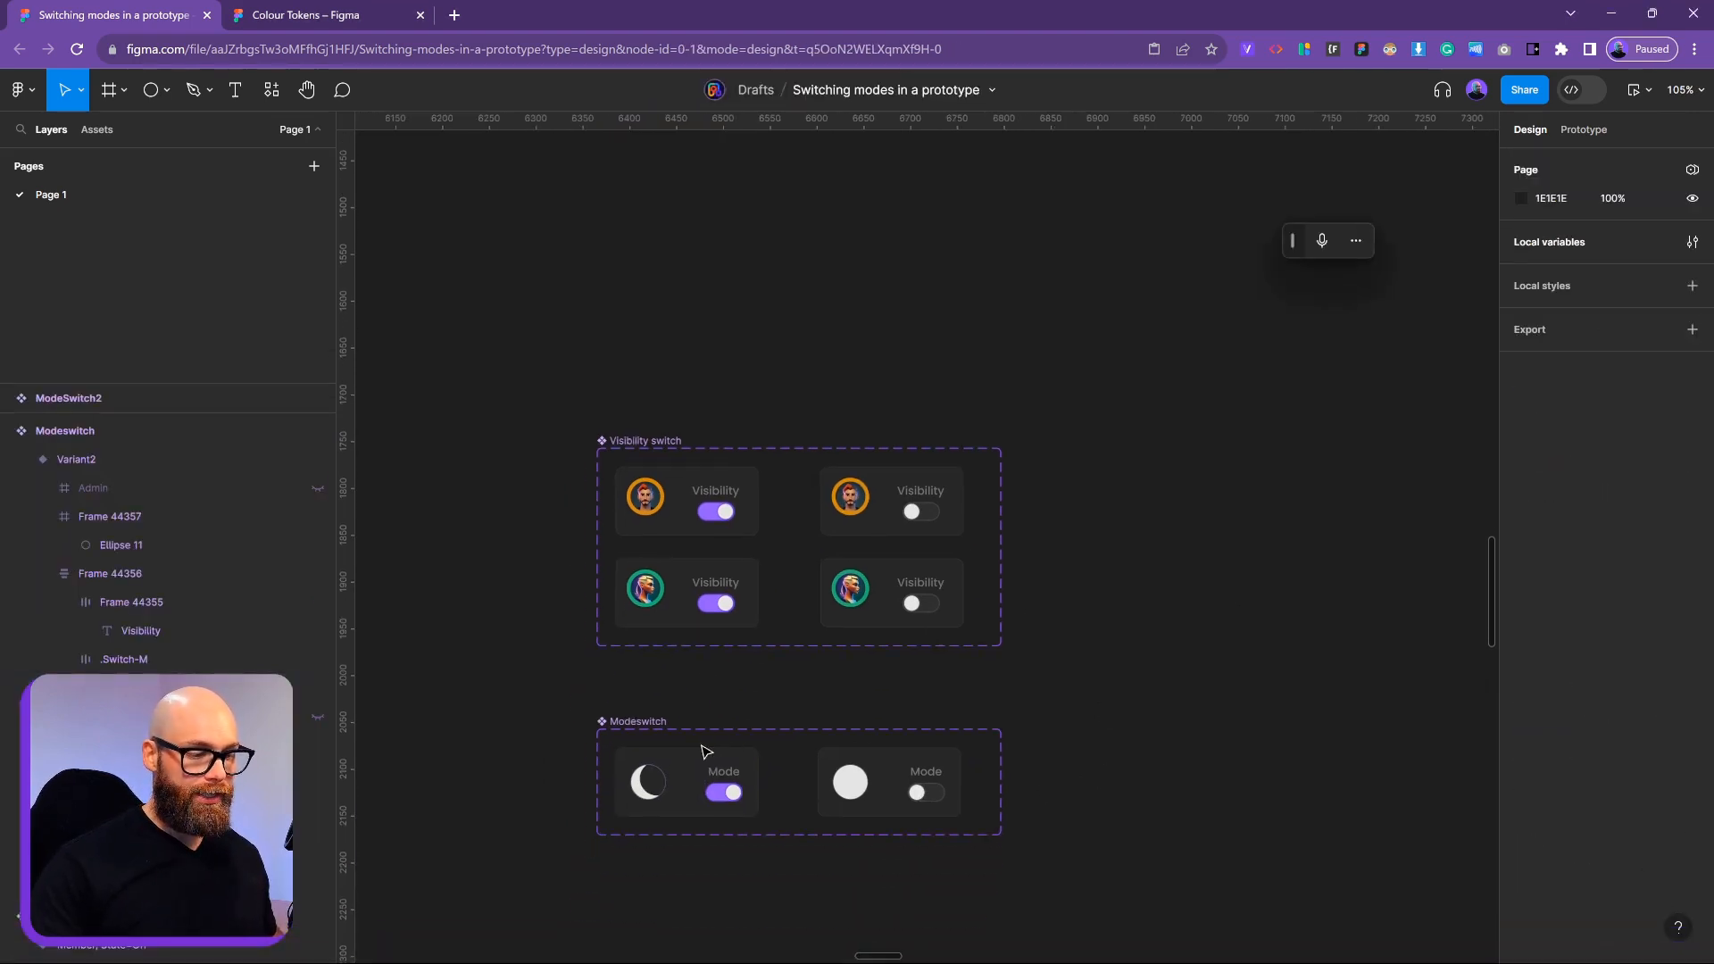
Inspect the top-left Visibility card's click conditional: Member true sets Visibility to Member, otherwise None
{"action": "left_click", "coordinate": [753, 498]}
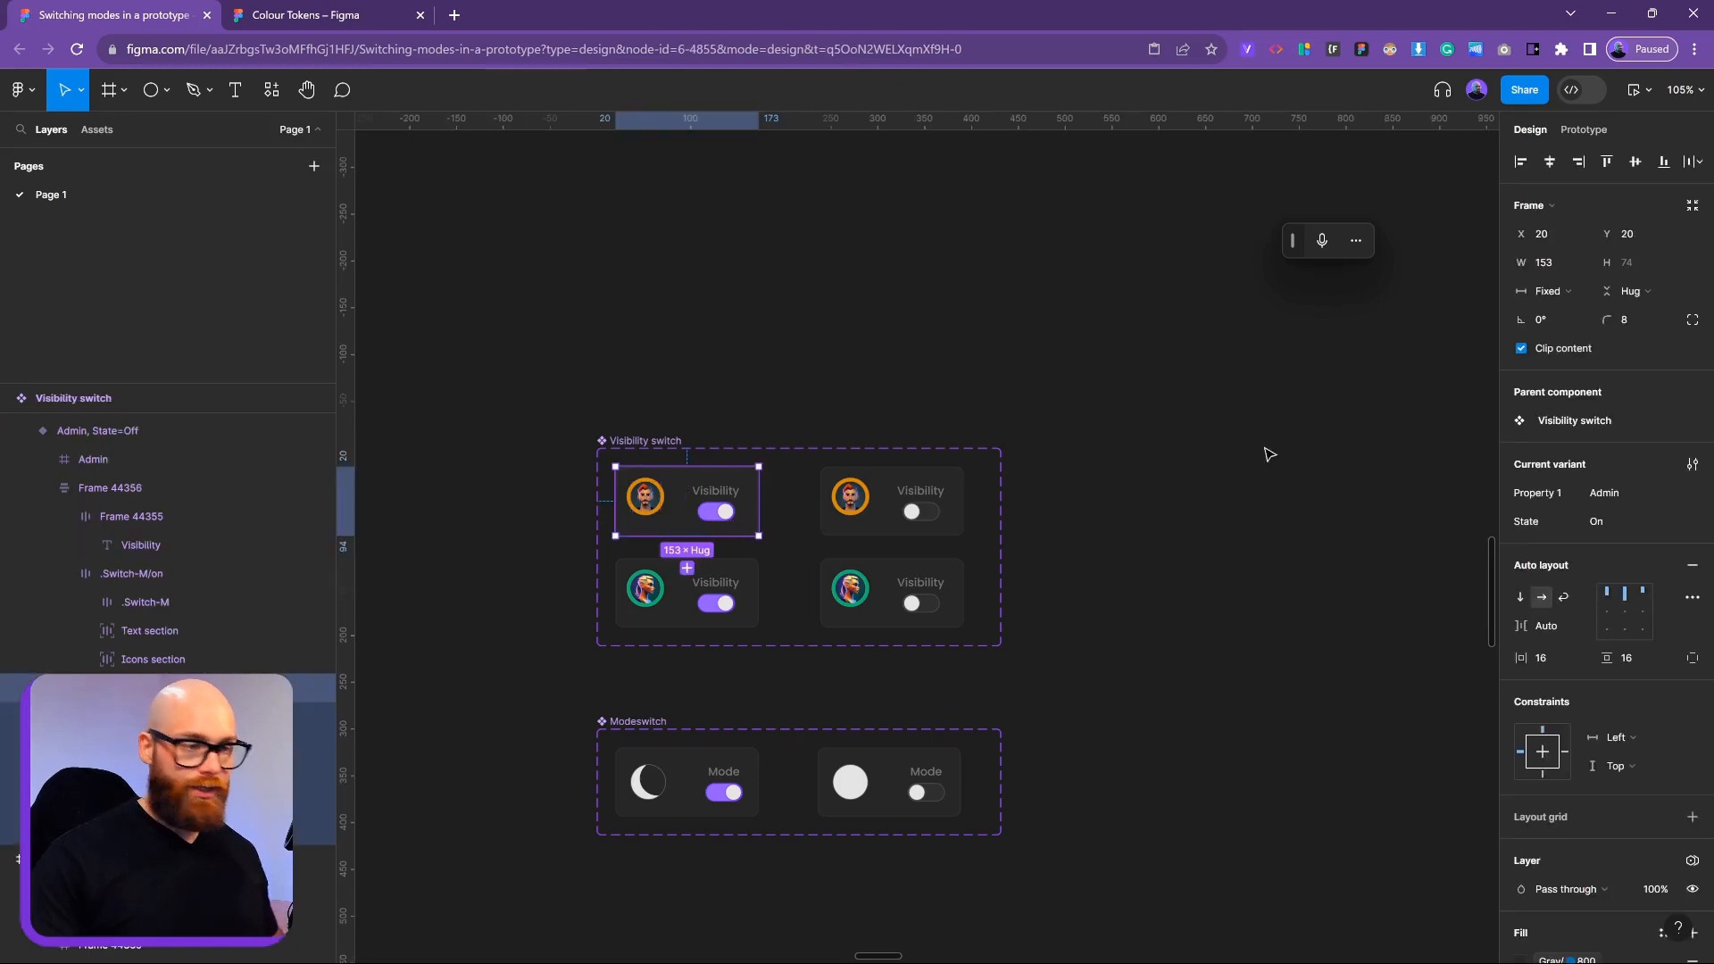
{"action": "left_click", "coordinate": [1585, 130]}
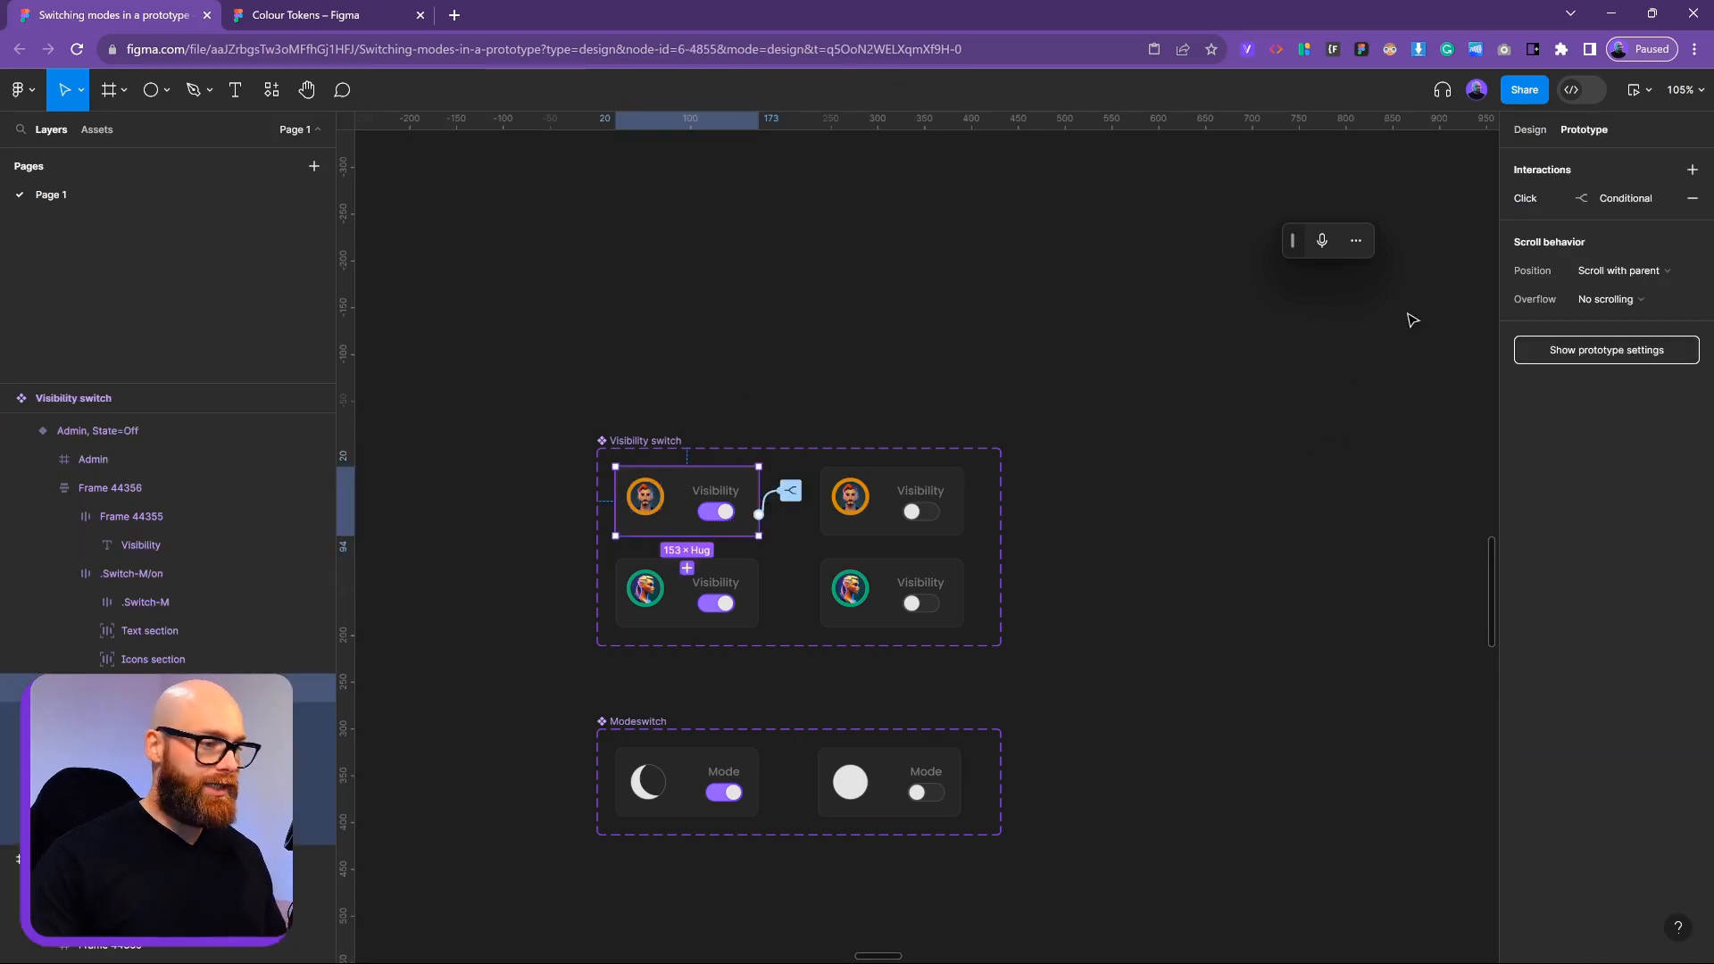
{"action": "left_click", "coordinate": [791, 495]}
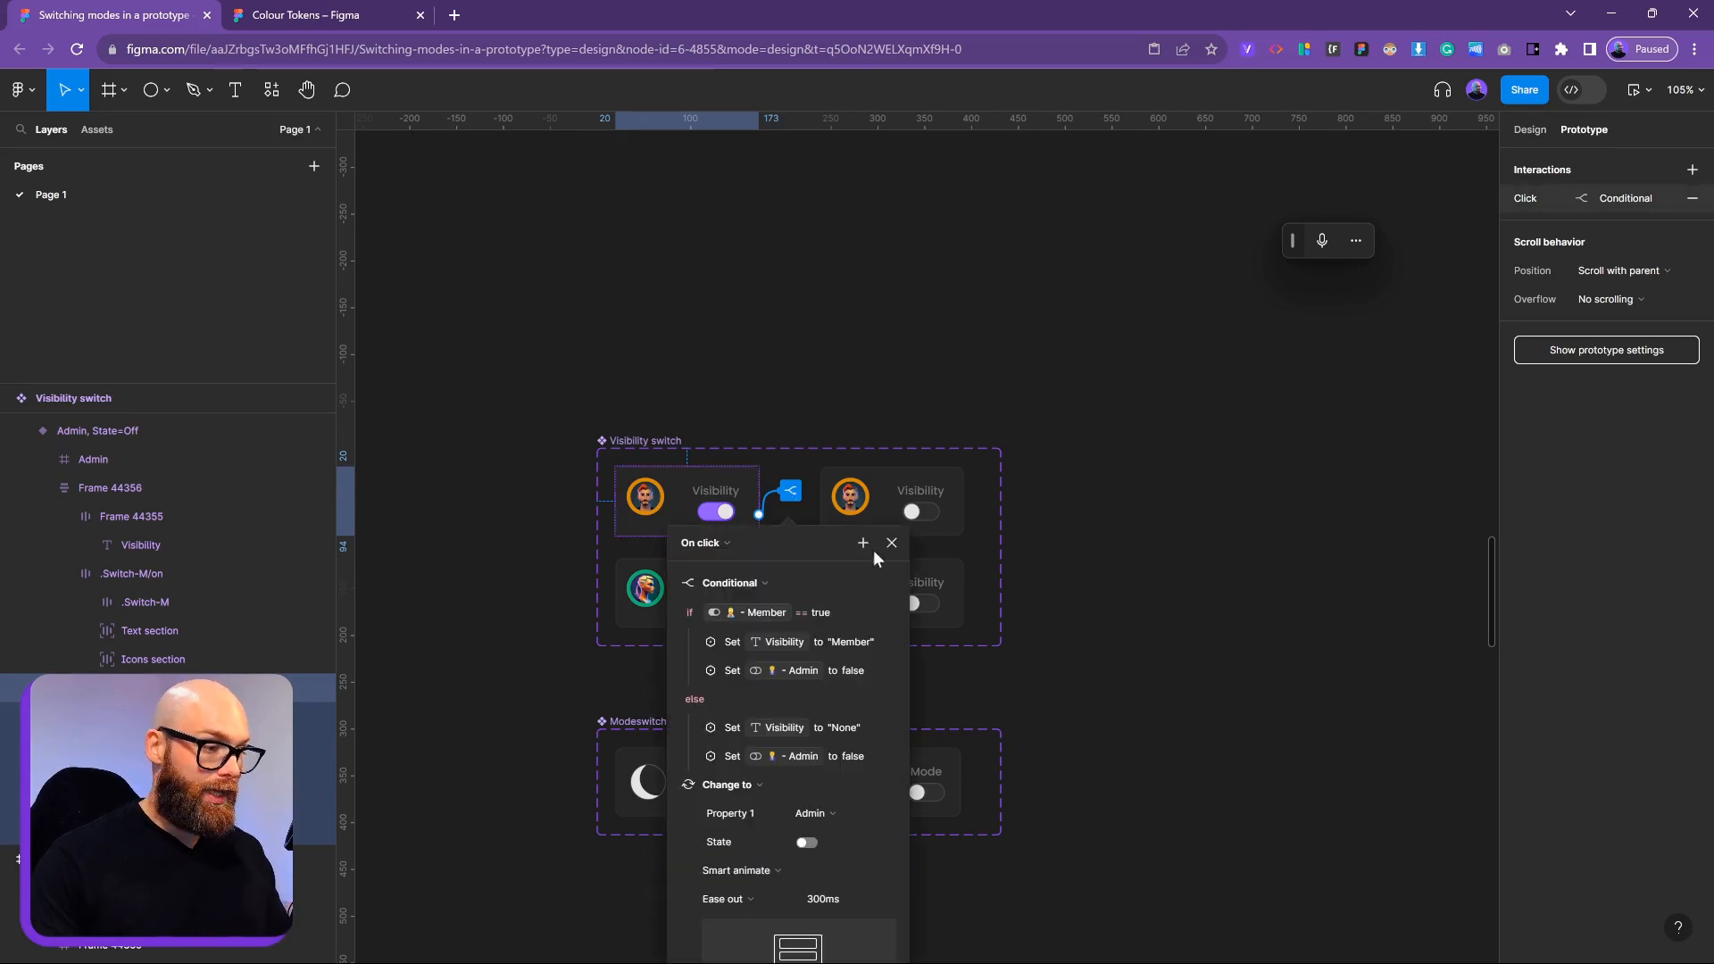
{"action": "scroll", "coordinate": [1063, 524], "scroll_direction": "down", "scroll_amount": 5}
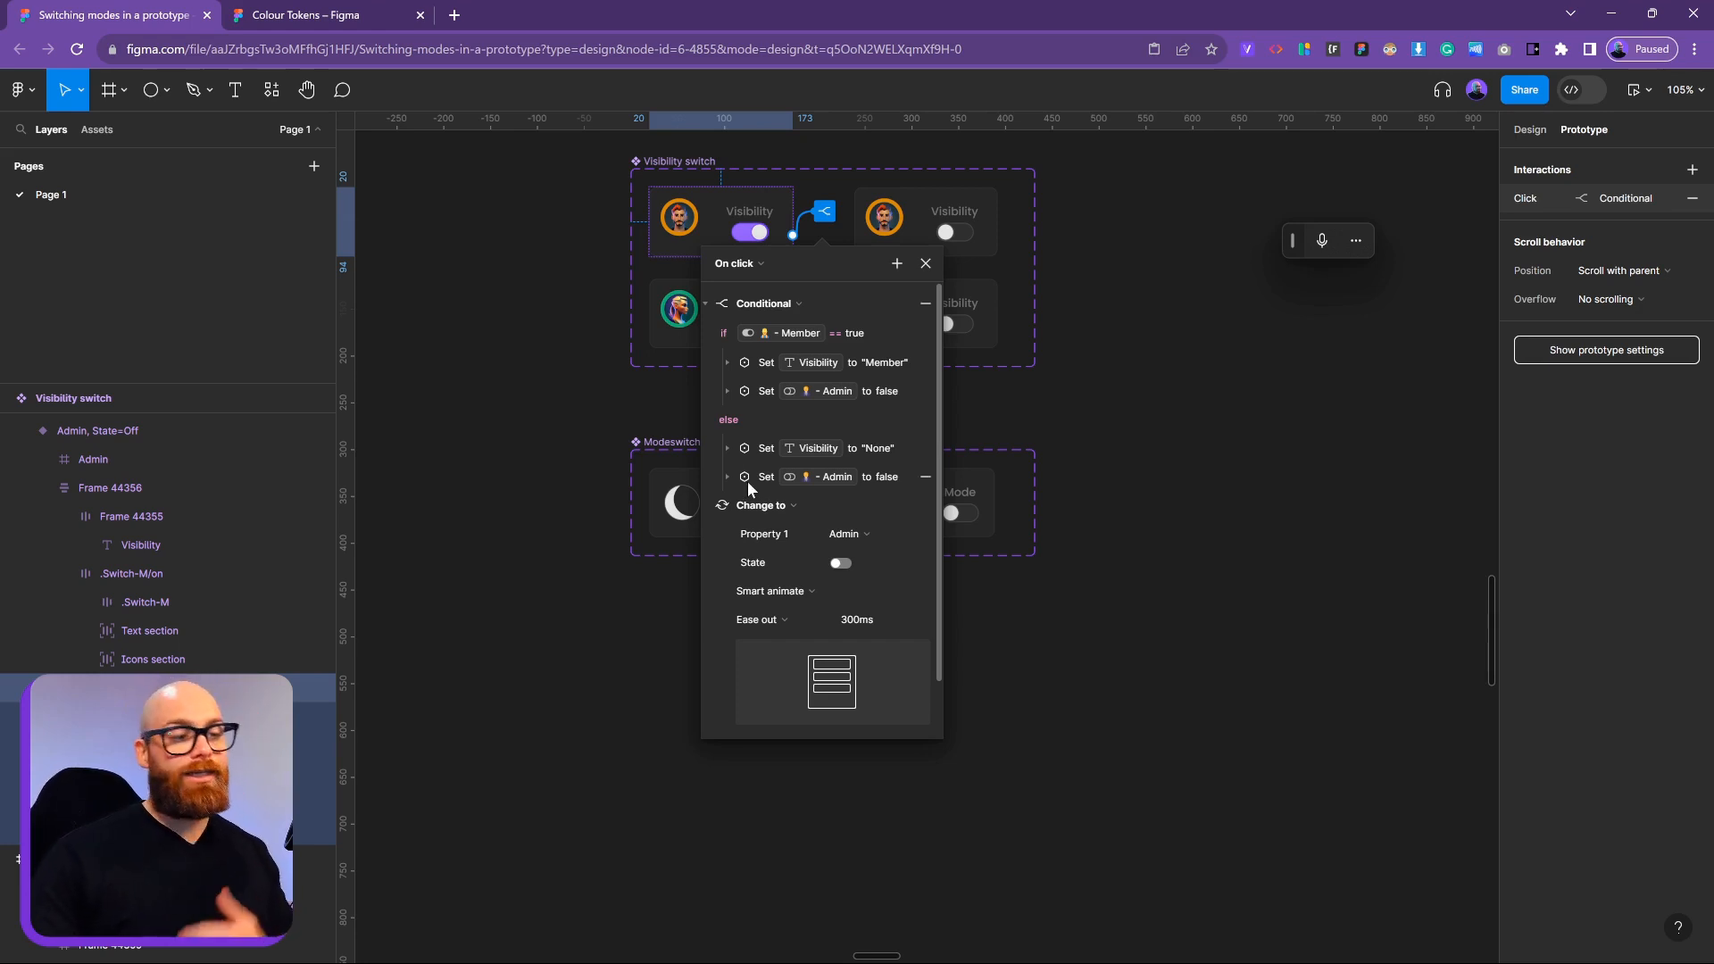
{"action": "left_click", "coordinate": [703, 506]}
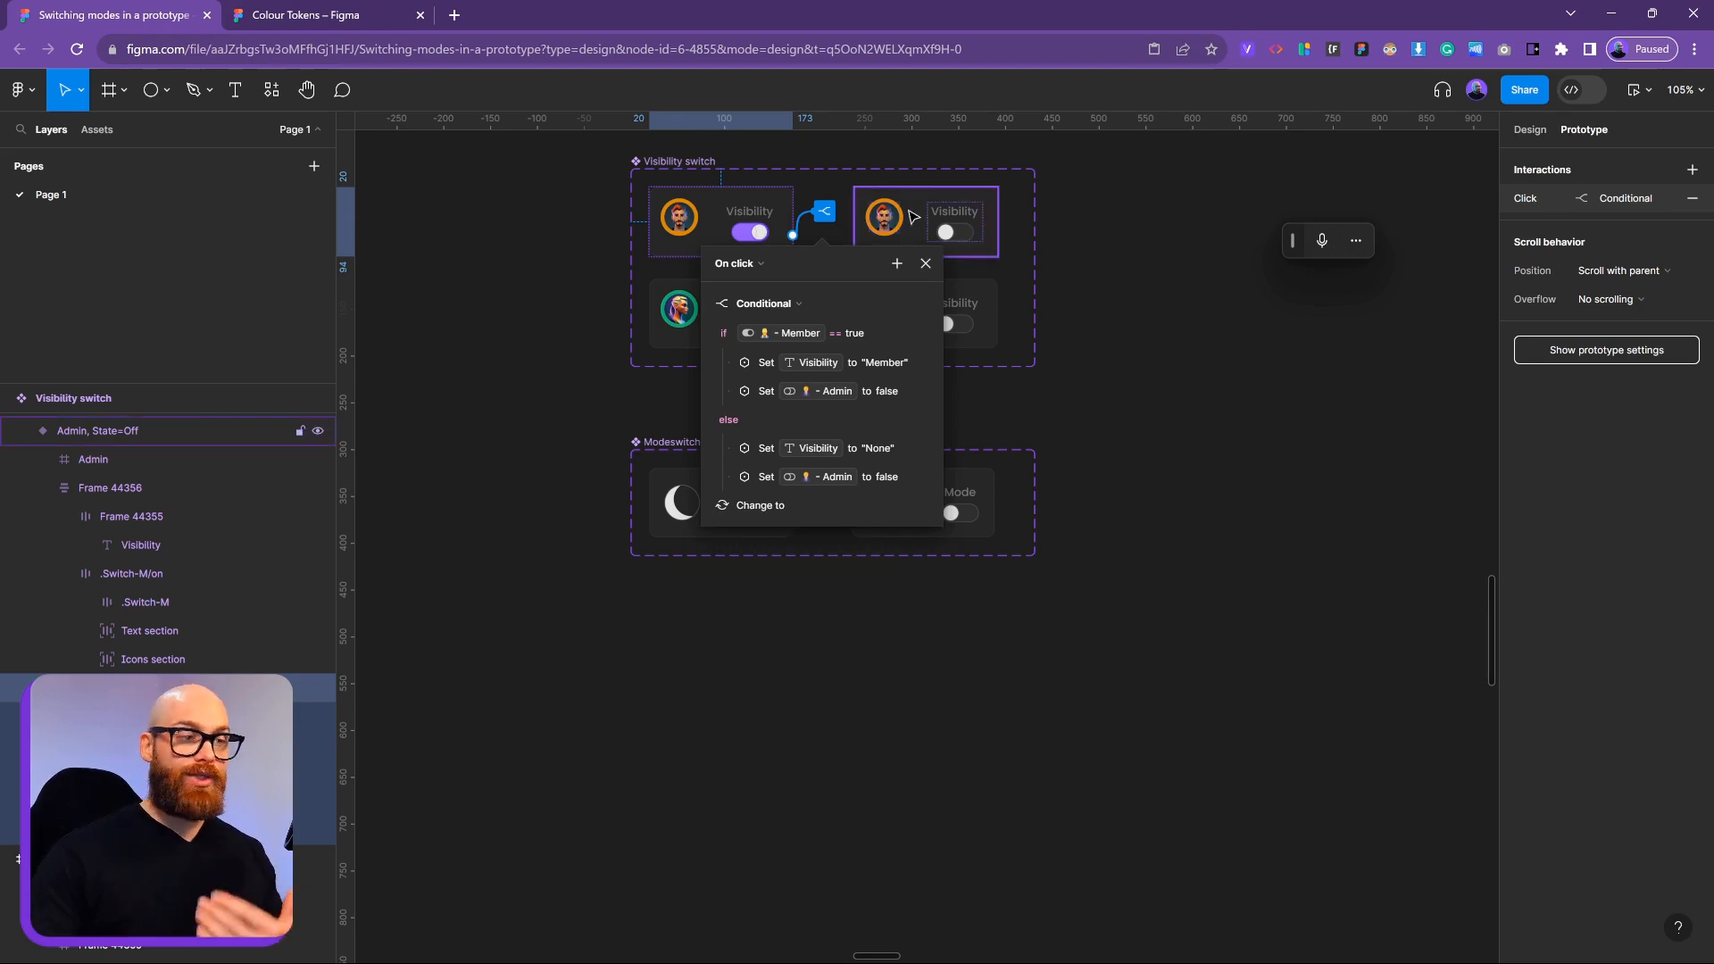
Review the second Visibility card's Admin click interaction, then close it
{"action": "left_click", "coordinate": [707, 302]}
{"action": "left_click", "coordinate": [1103, 359]}
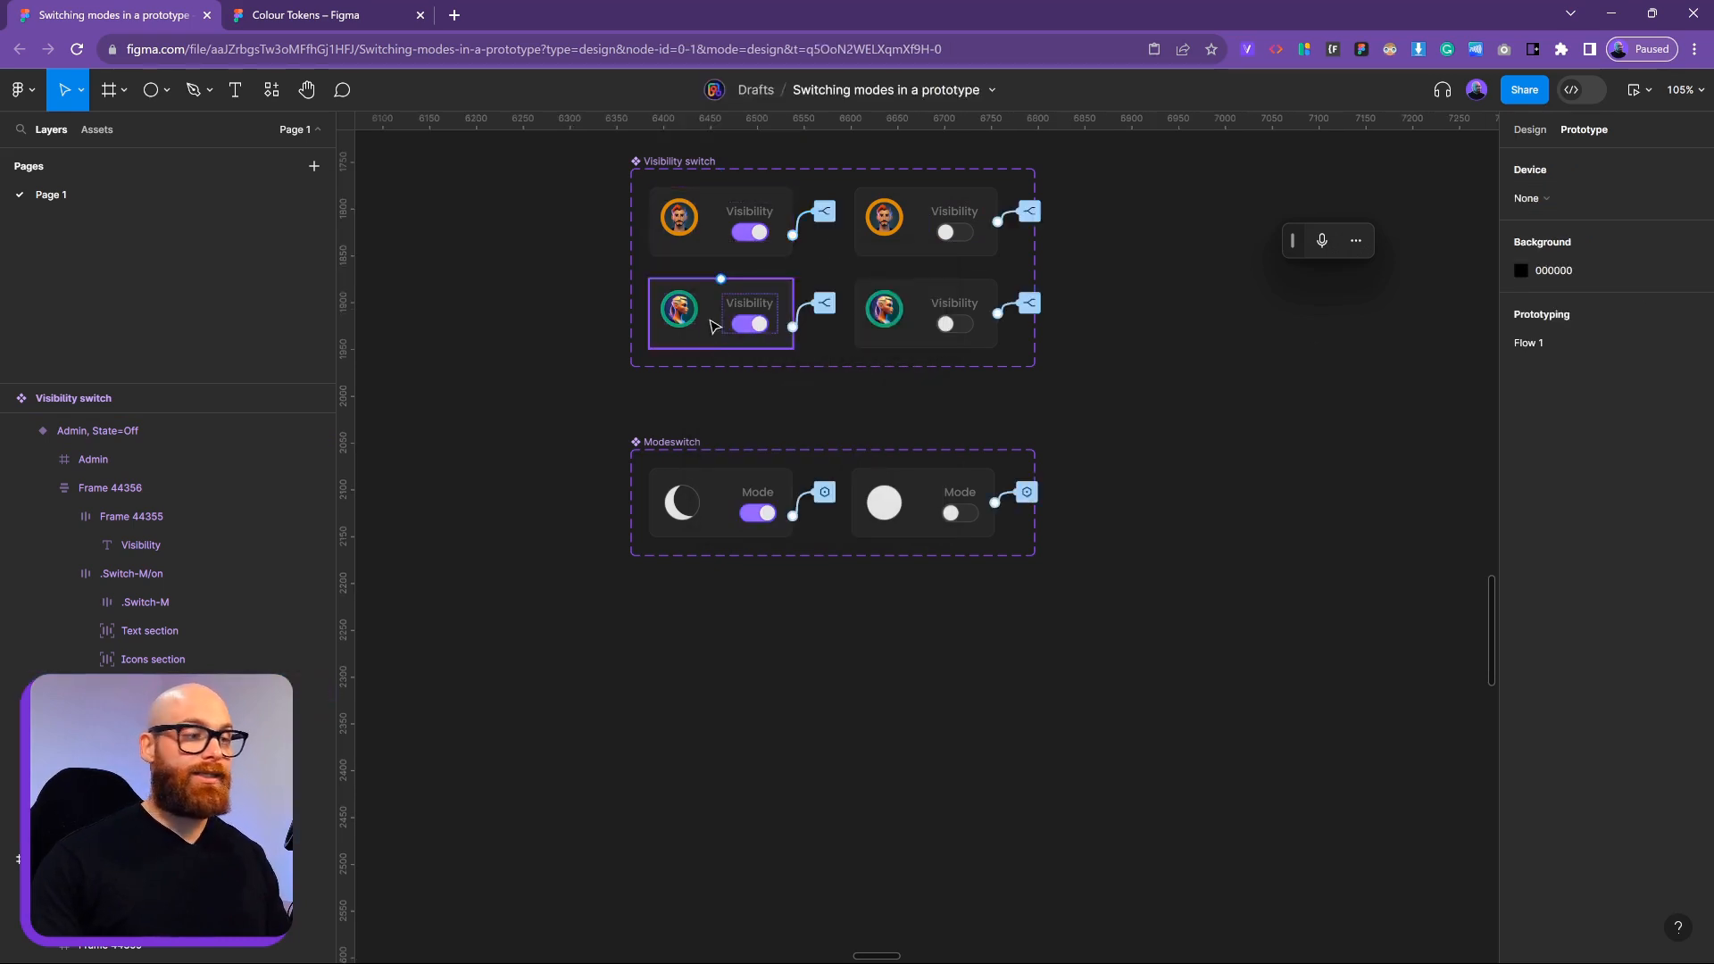
{"action": "left_click", "coordinate": [827, 305]}
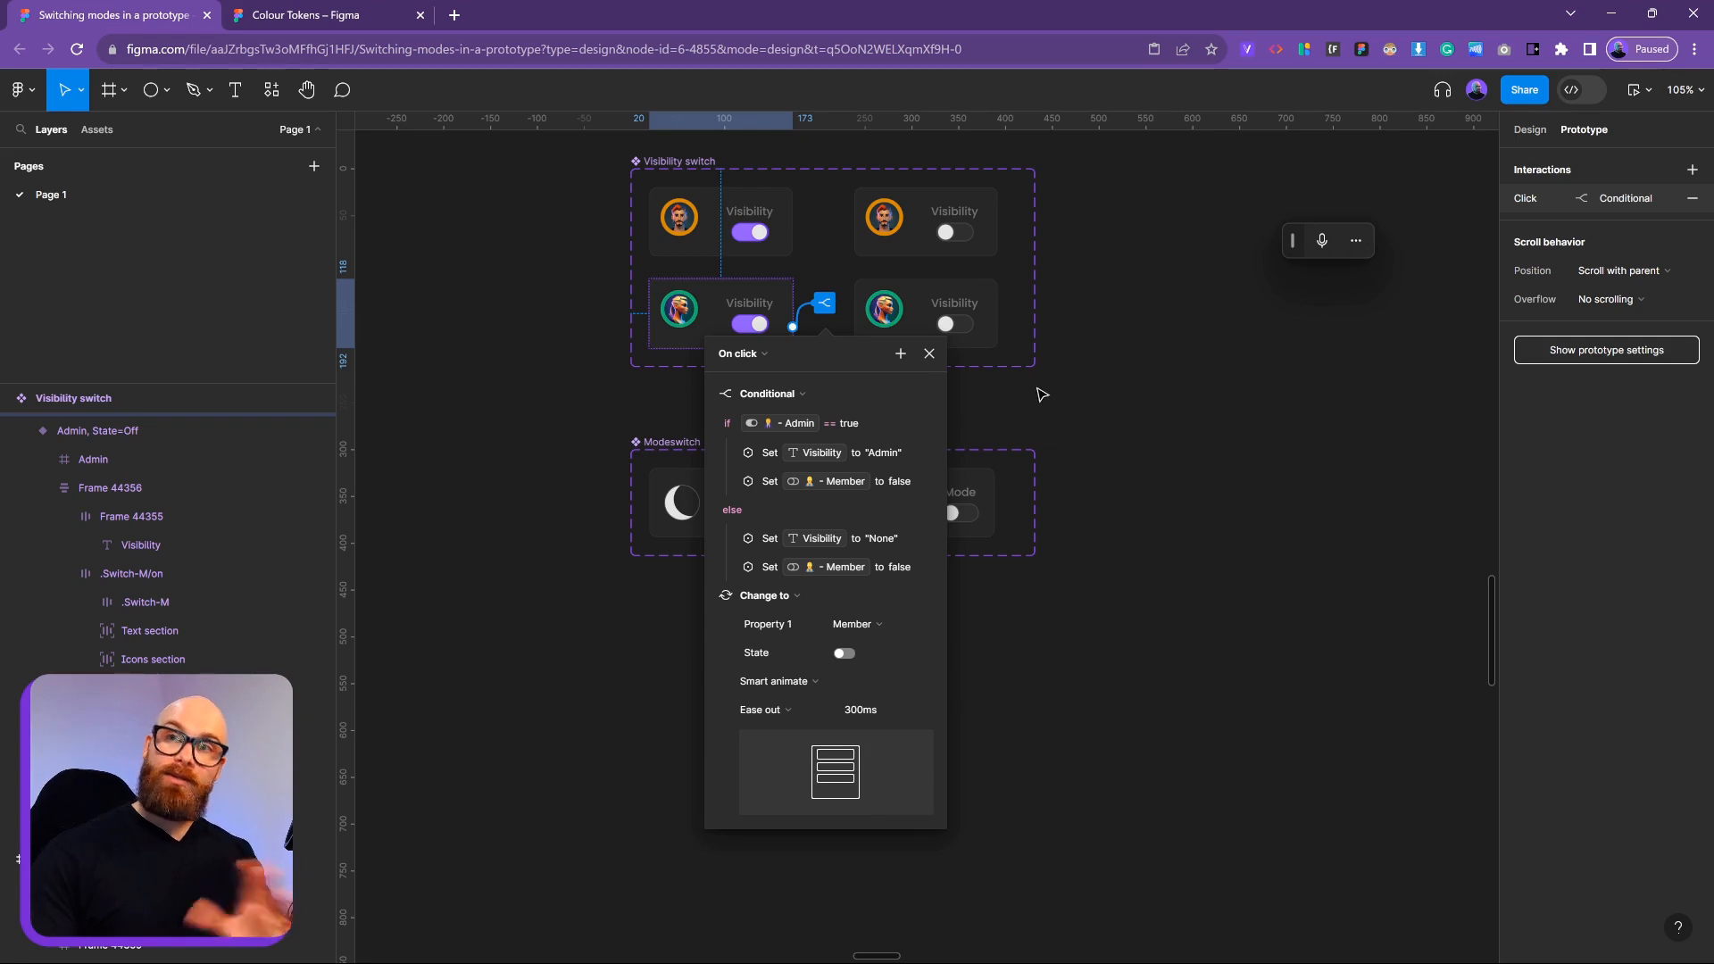
{"action": "left_click", "coordinate": [1238, 467]}
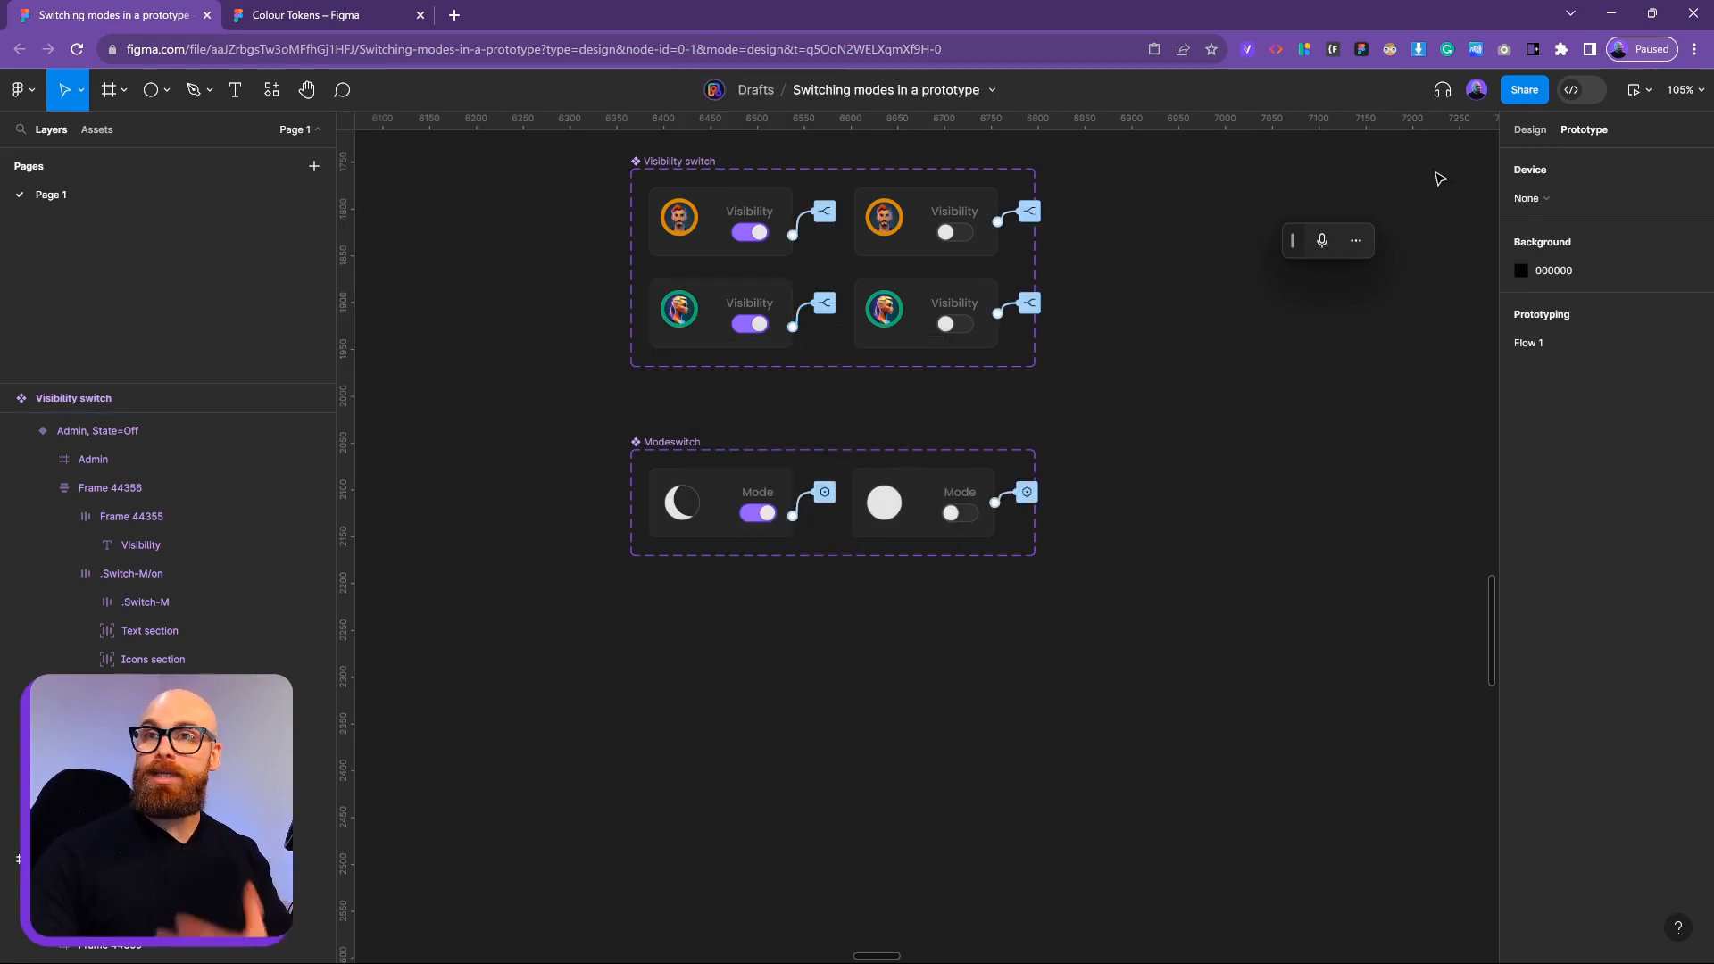
Inspect the State Manager variables, leaving Visibility on All, and close the table
{"action": "left_click", "coordinate": [1528, 131]}
{"action": "left_click", "coordinate": [1690, 243]}
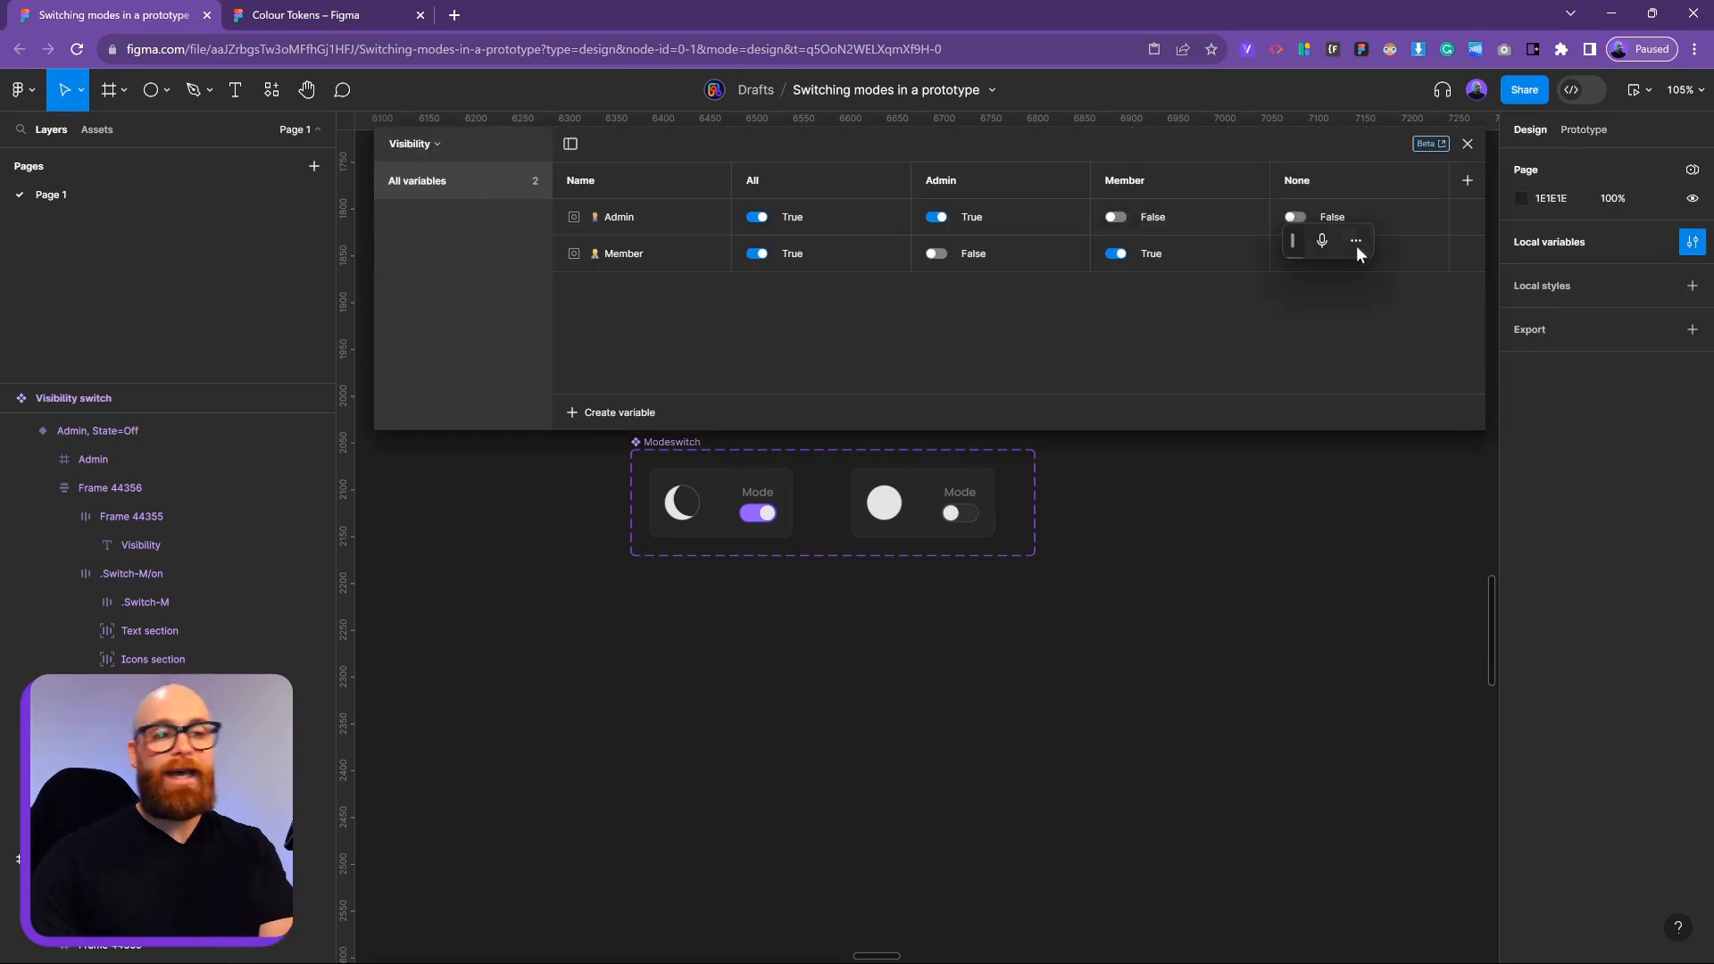
{"action": "left_click_drag", "start_coordinate": [1288, 246], "coordinate": [1387, 333]}
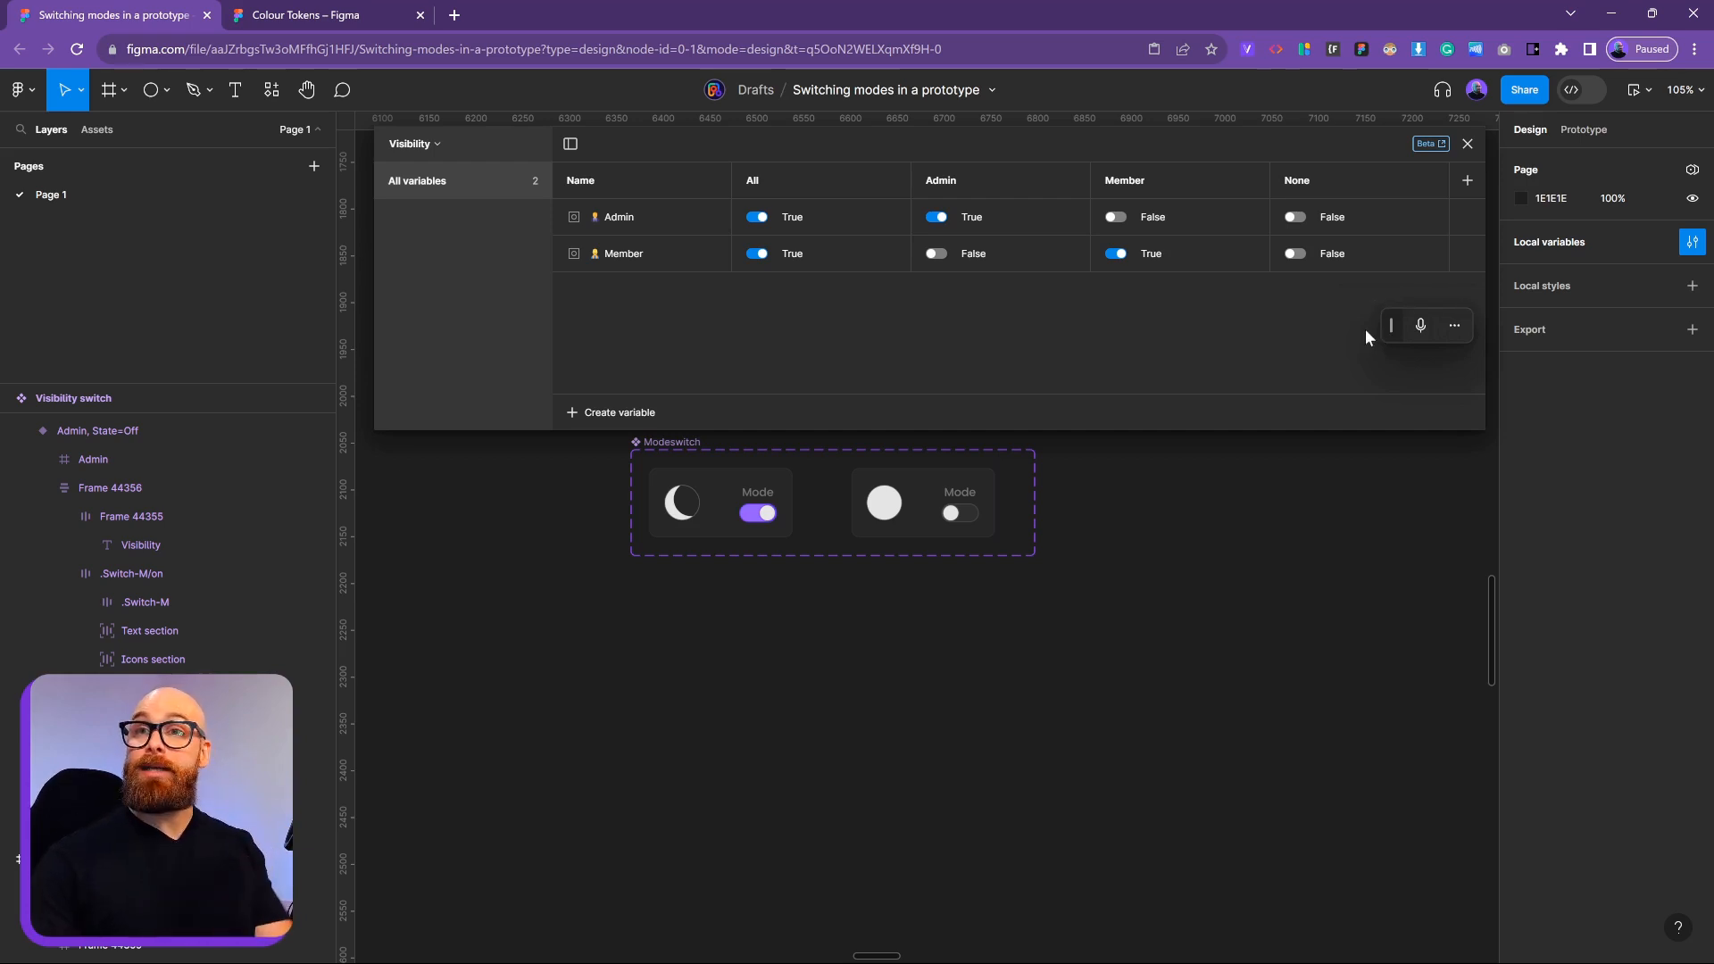
{"action": "left_click", "coordinate": [443, 145]}
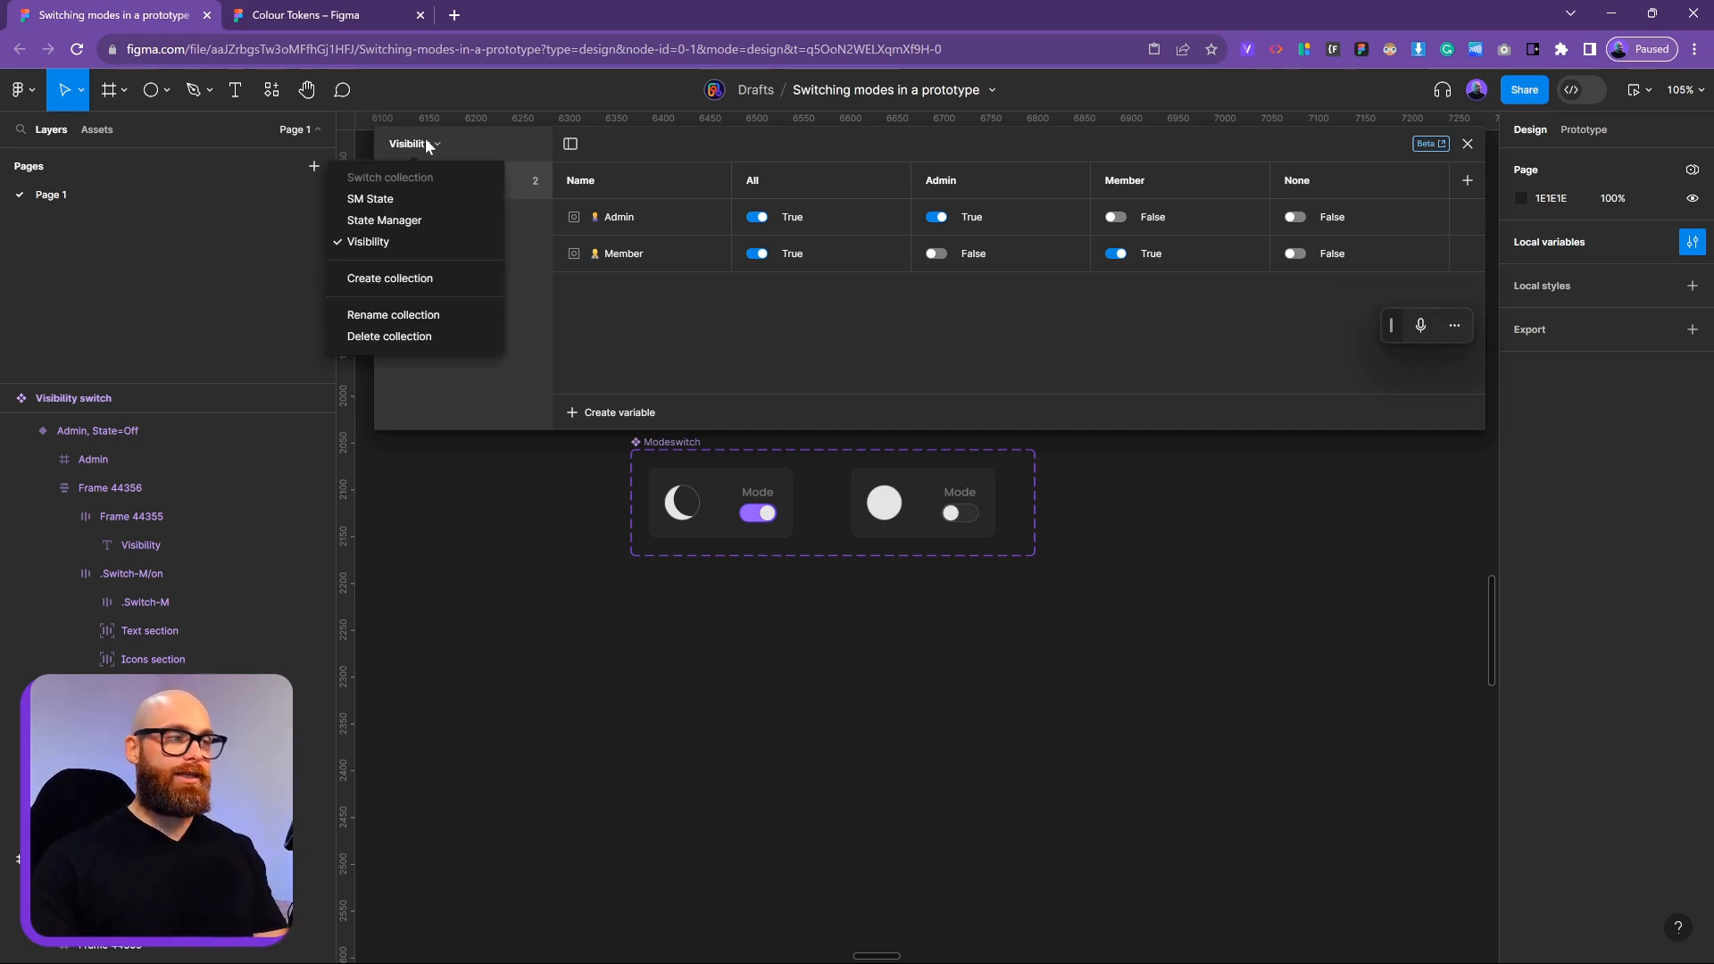
{"action": "left_click", "coordinate": [403, 220]}
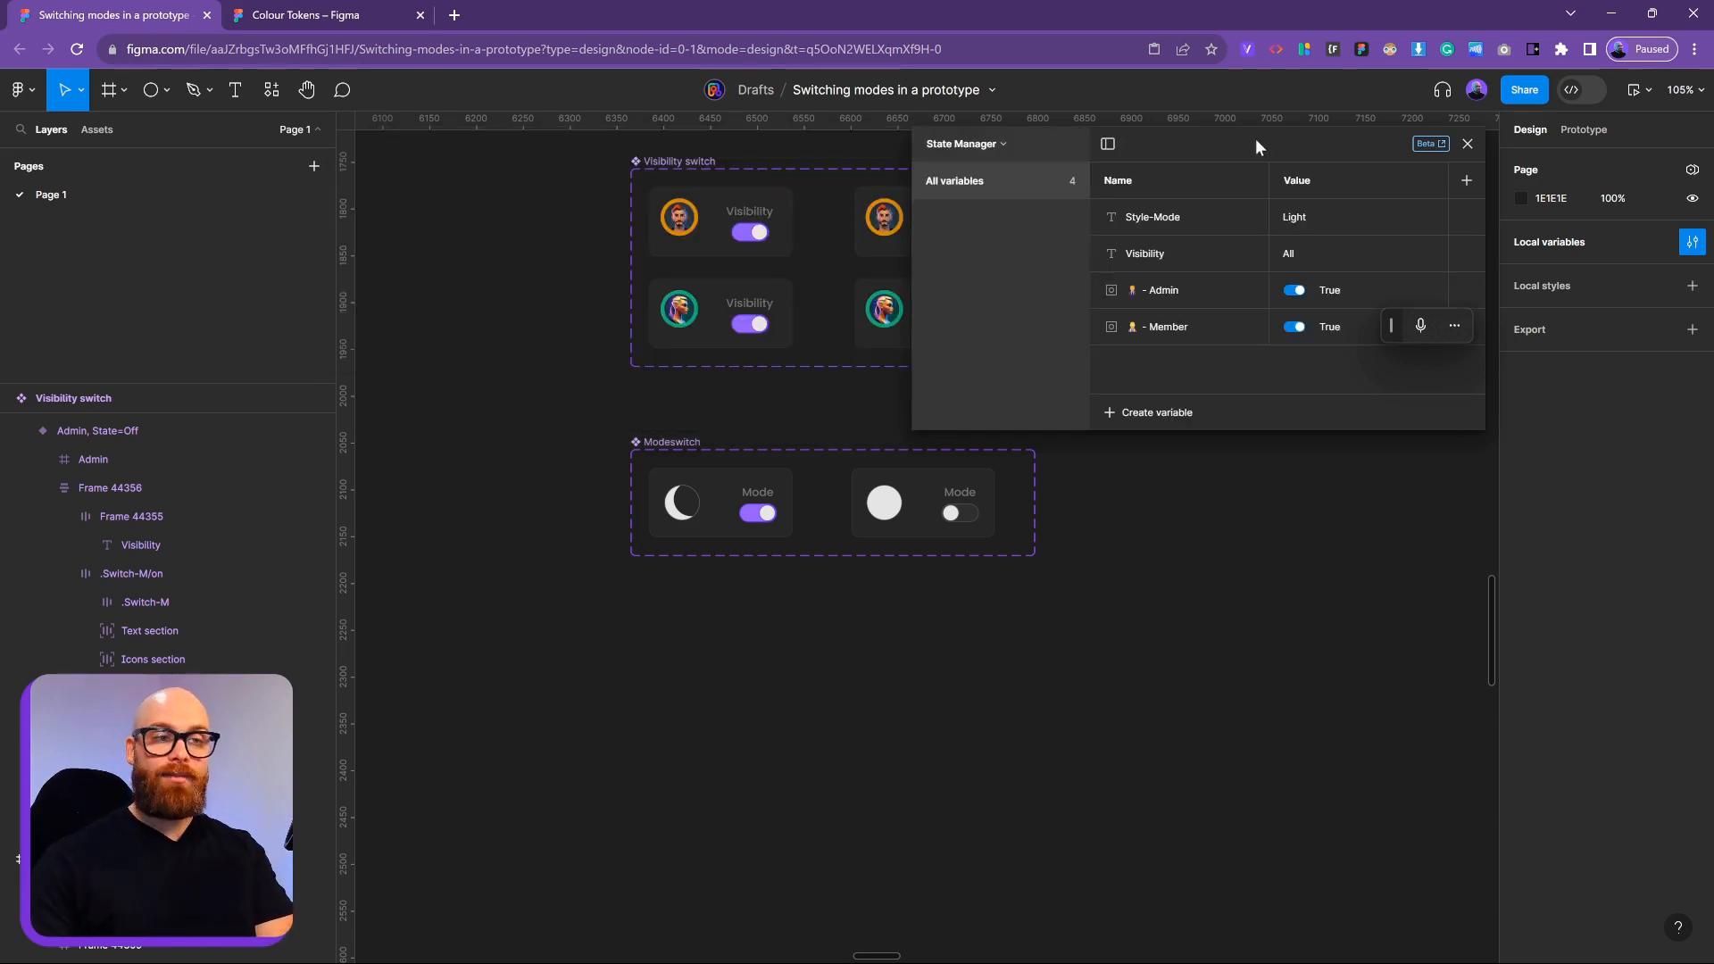
{"action": "left_click_drag", "start_coordinate": [1255, 138], "coordinate": [1164, 223]}
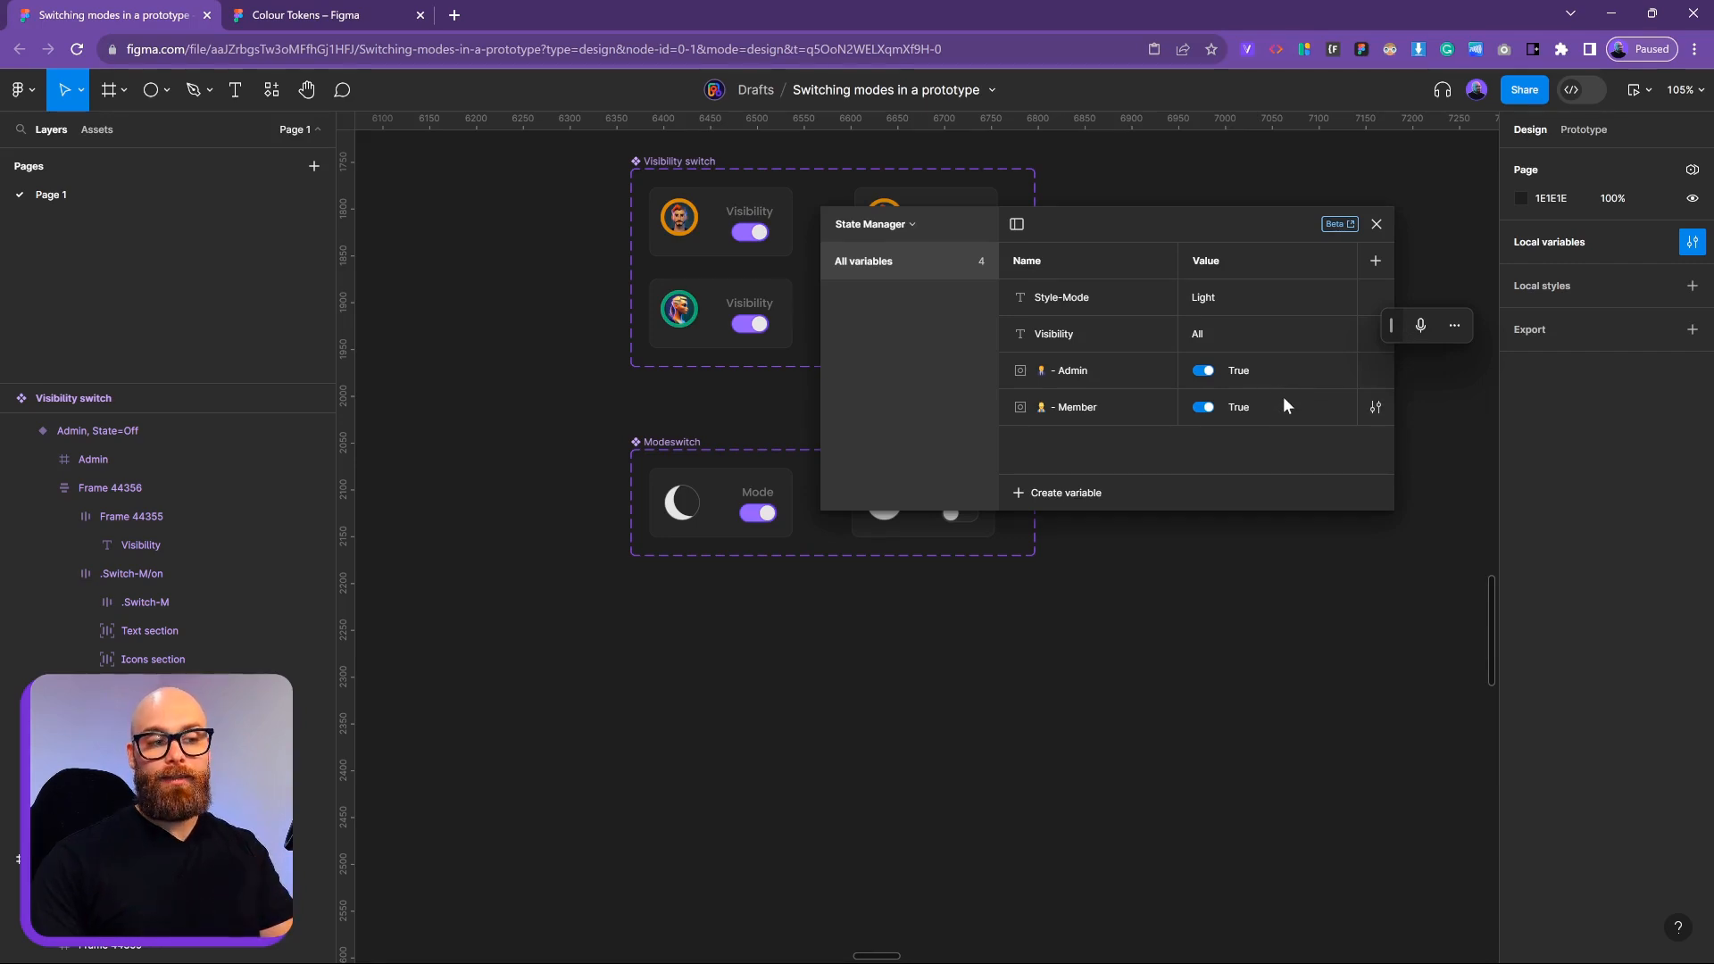
{"action": "double_click", "coordinate": [1207, 335]}
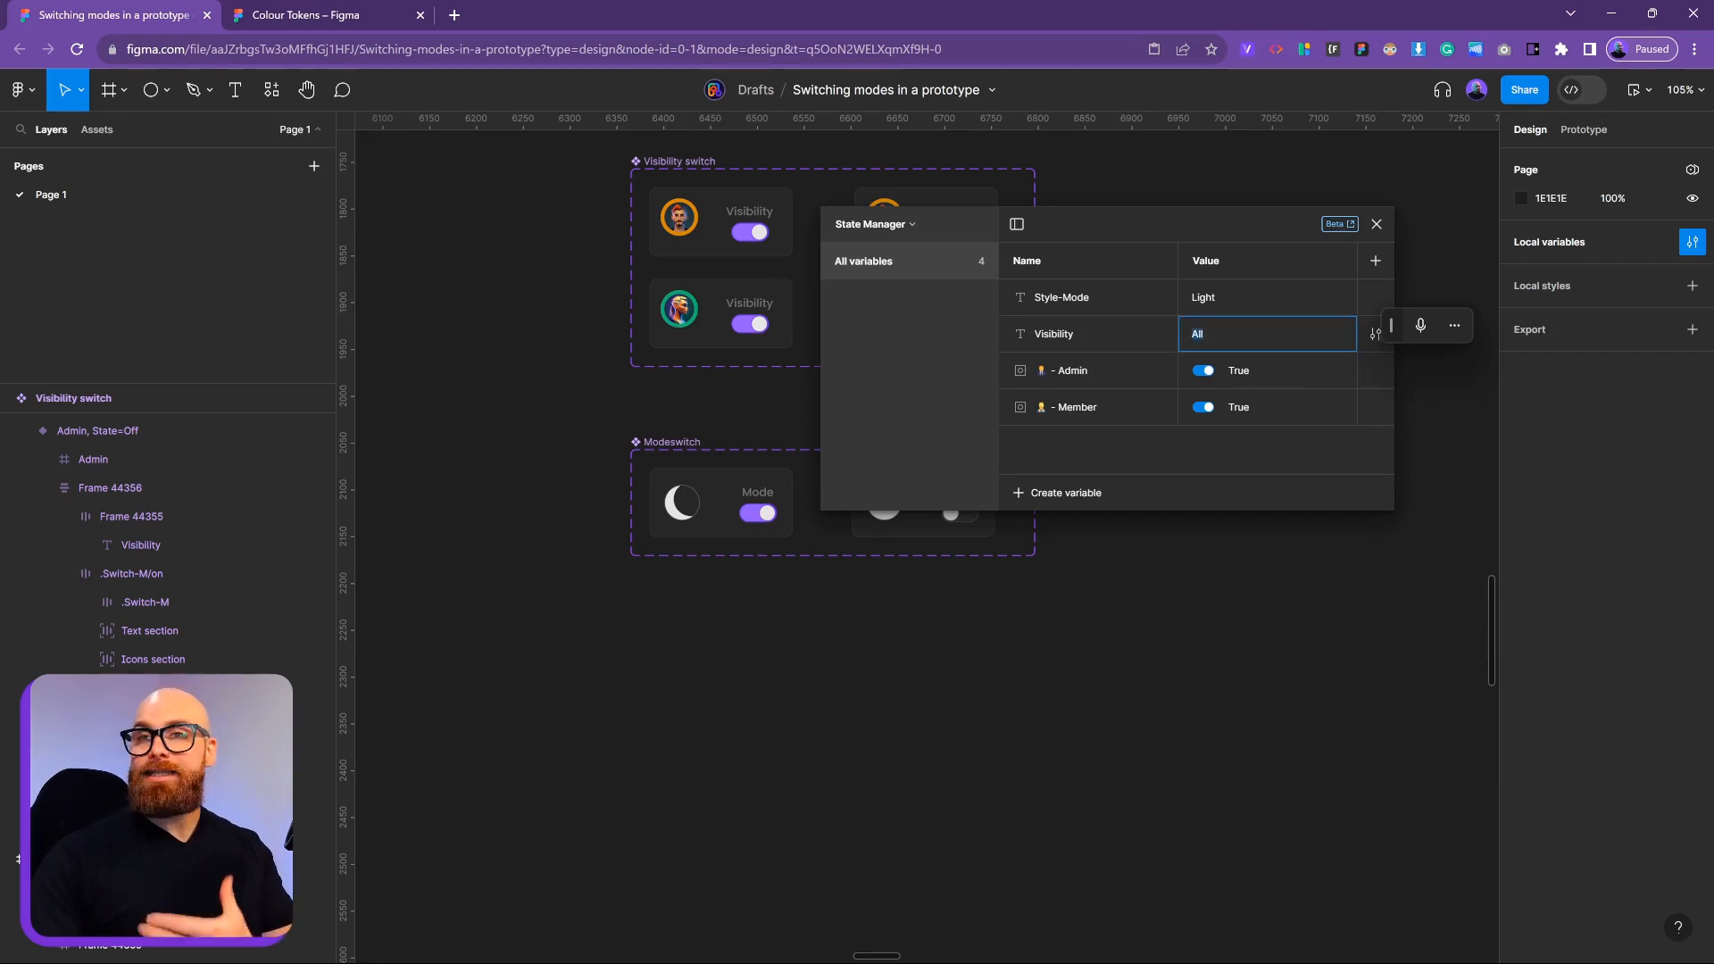
{"action": "left_click", "coordinate": [1265, 658]}
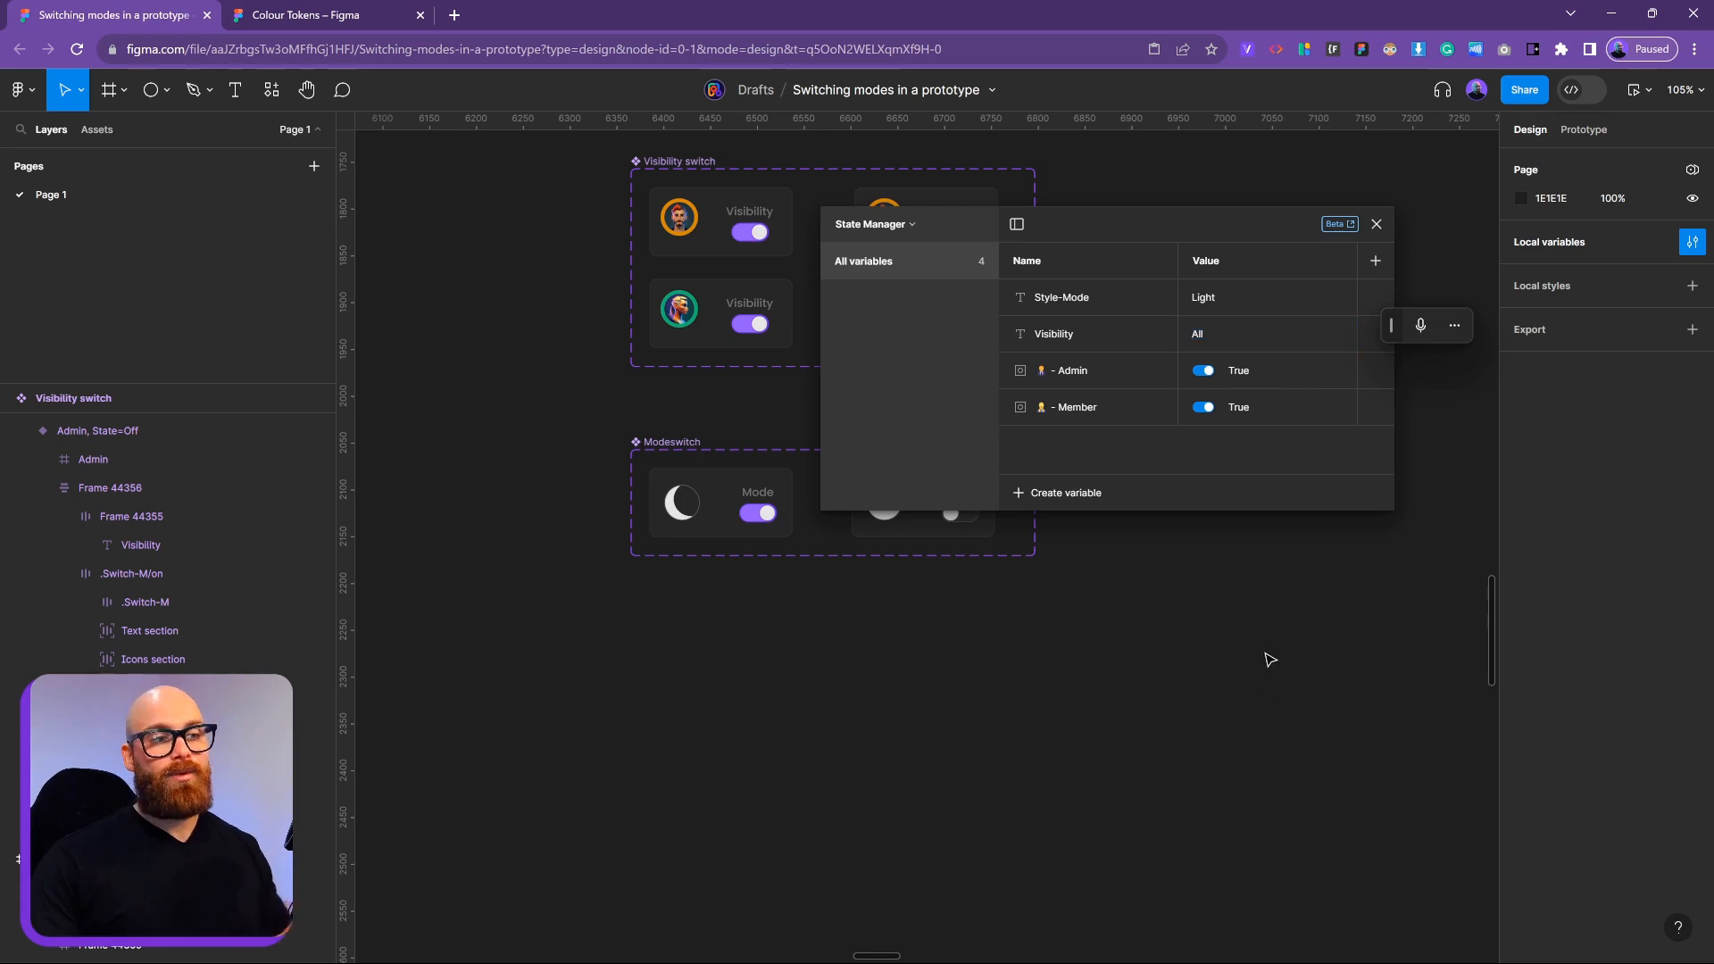
{"action": "left_click", "coordinate": [1376, 224]}
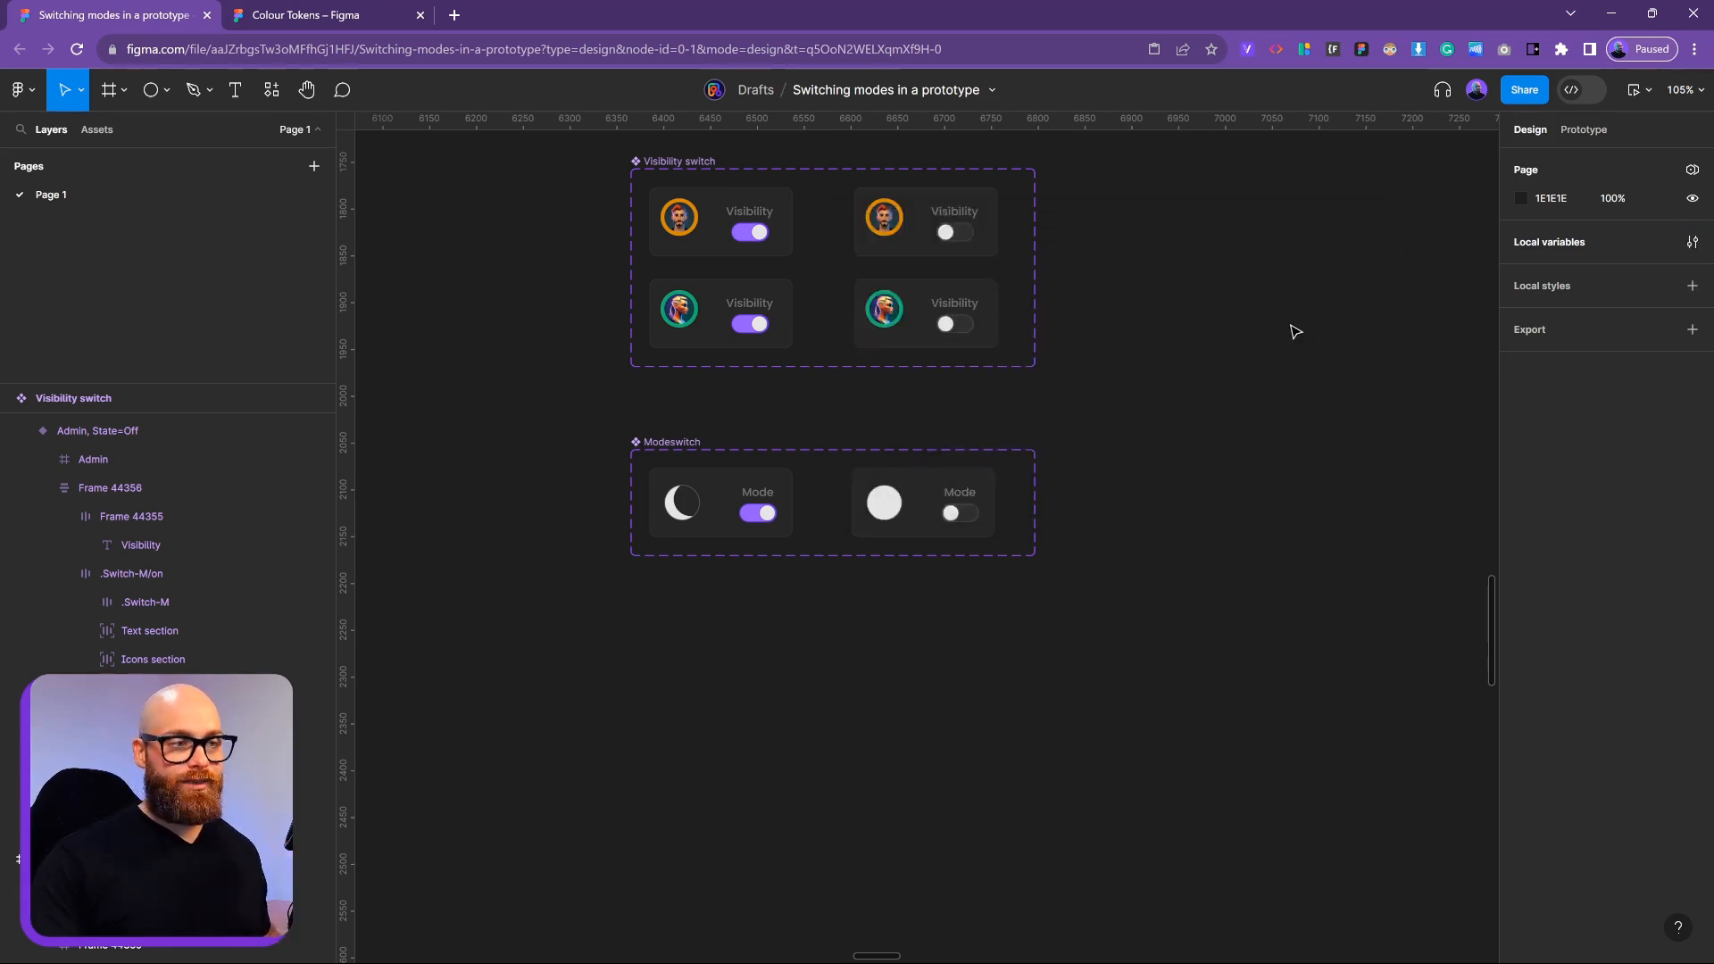
{"action": "scroll", "coordinate": [1285, 337], "scroll_direction": "down", "scroll_amount": 10}
{"action": "scroll", "coordinate": [855, 499], "scroll_direction": "down", "scroll_amount": 5}
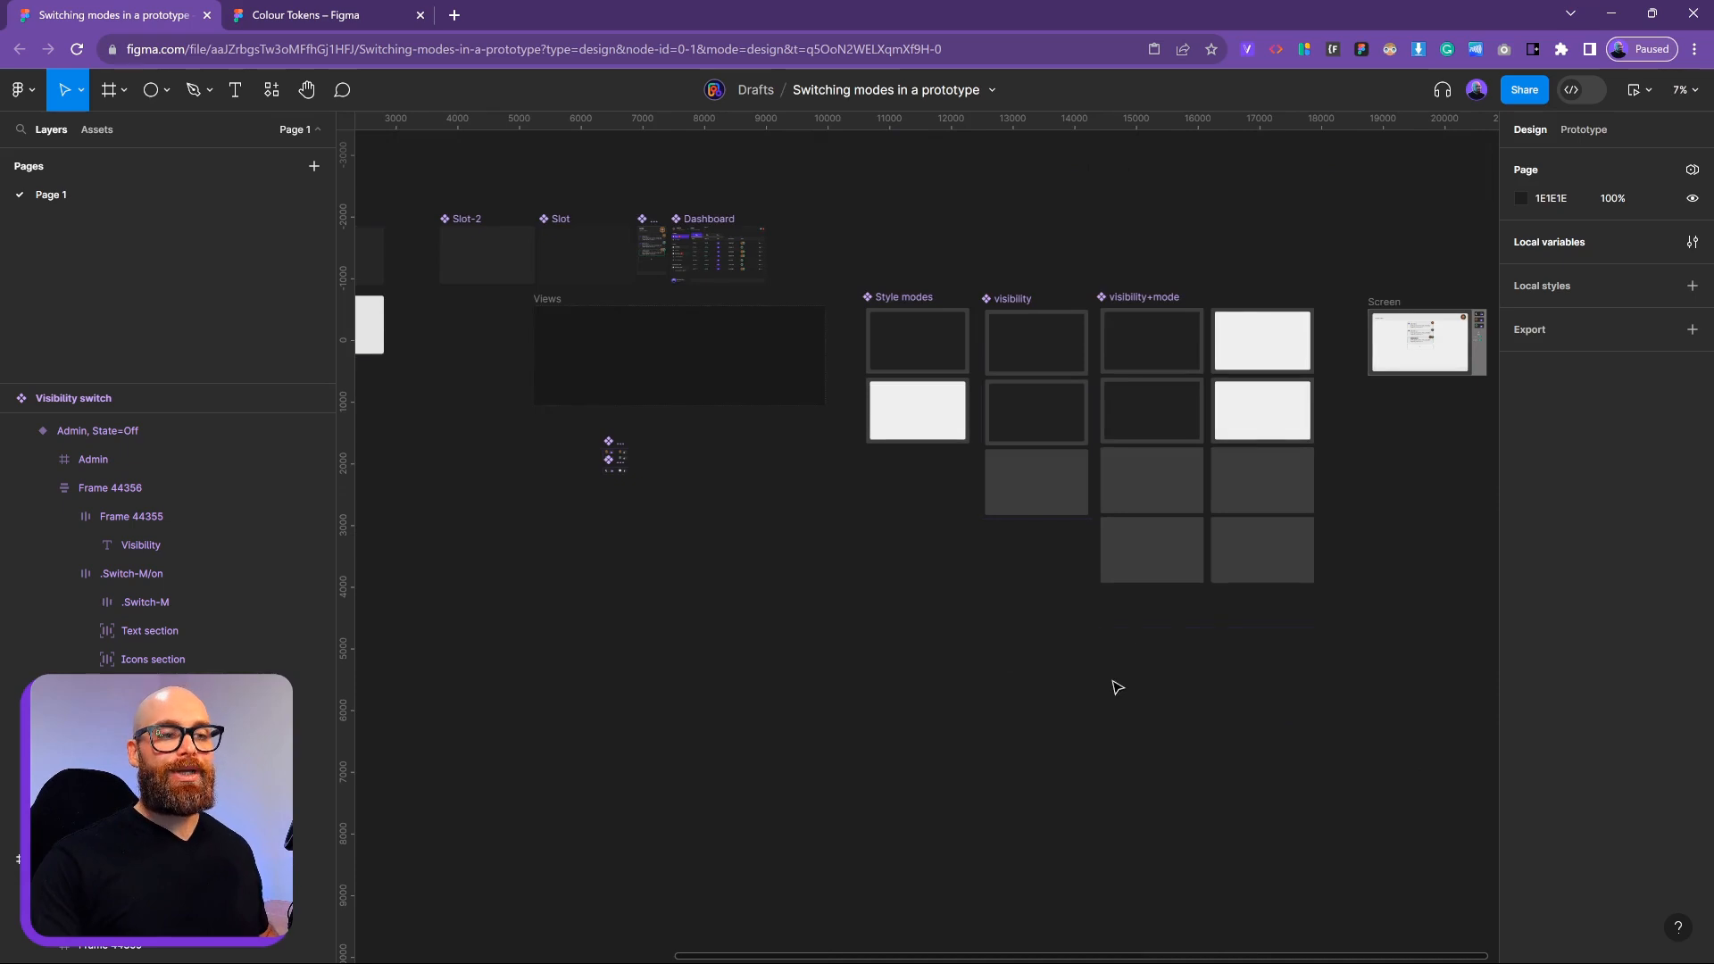
{"action": "scroll", "coordinate": [1121, 711], "scroll_direction": "right", "scroll_amount": 3}
{"action": "left_click", "coordinate": [902, 312]}
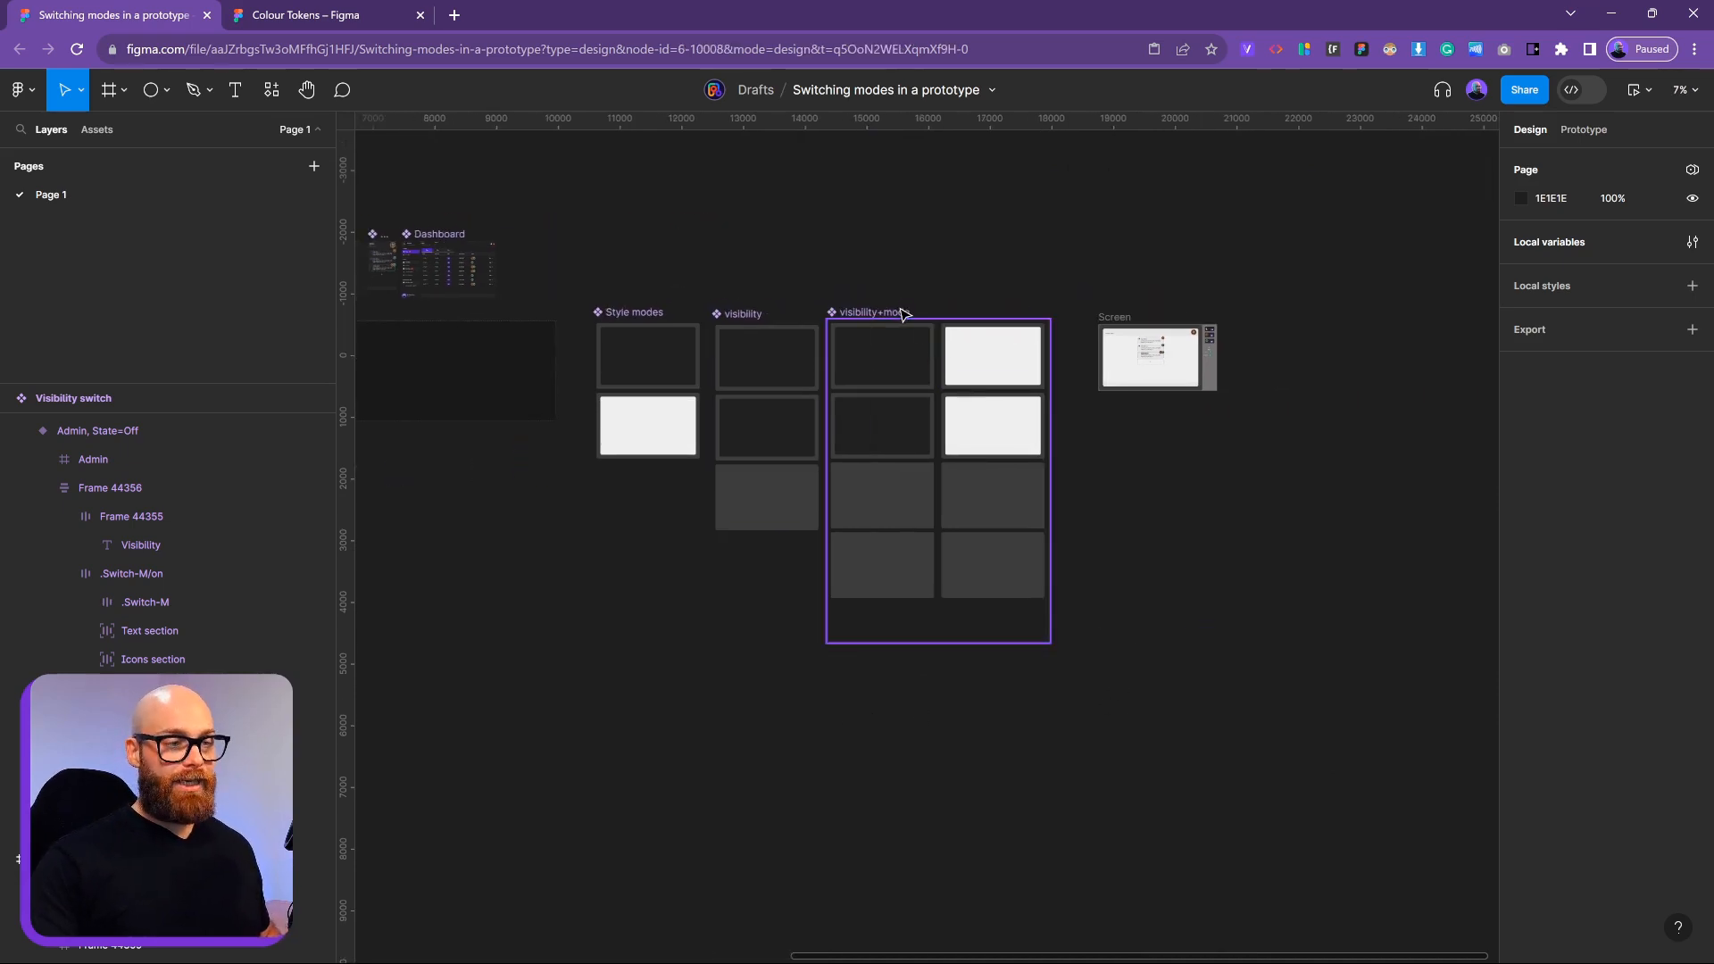
{"action": "scroll", "coordinate": [902, 317], "scroll_direction": "up", "scroll_amount": 4}
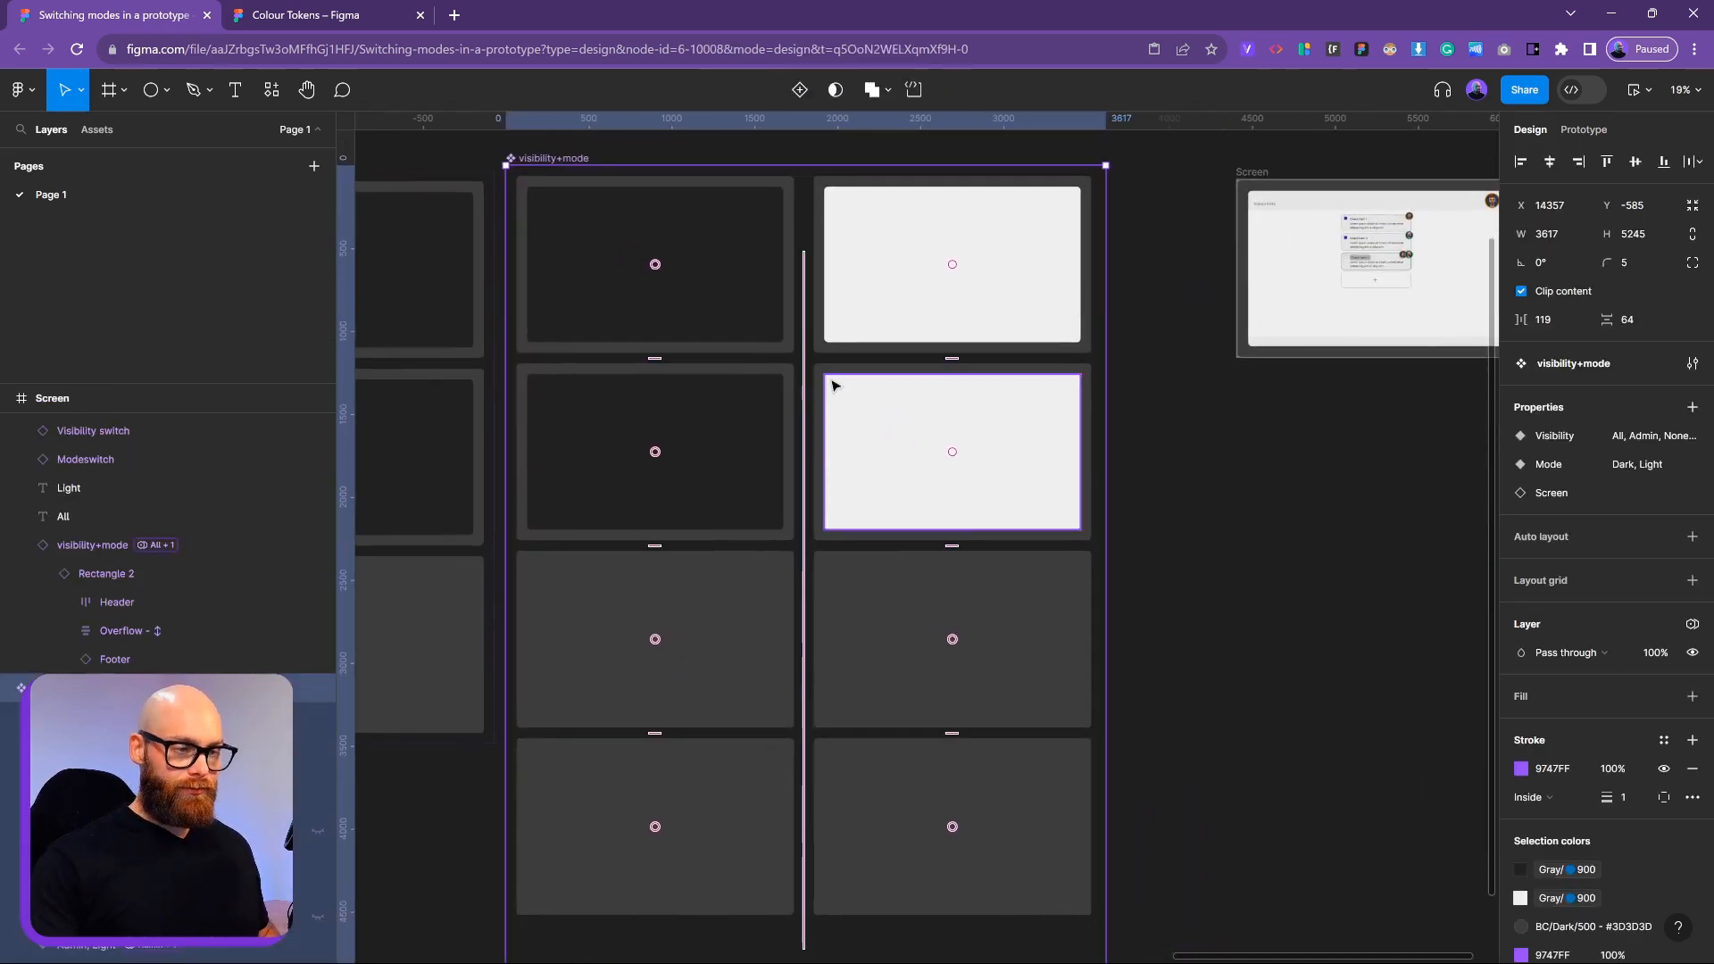
{"action": "left_click", "coordinate": [750, 313]}
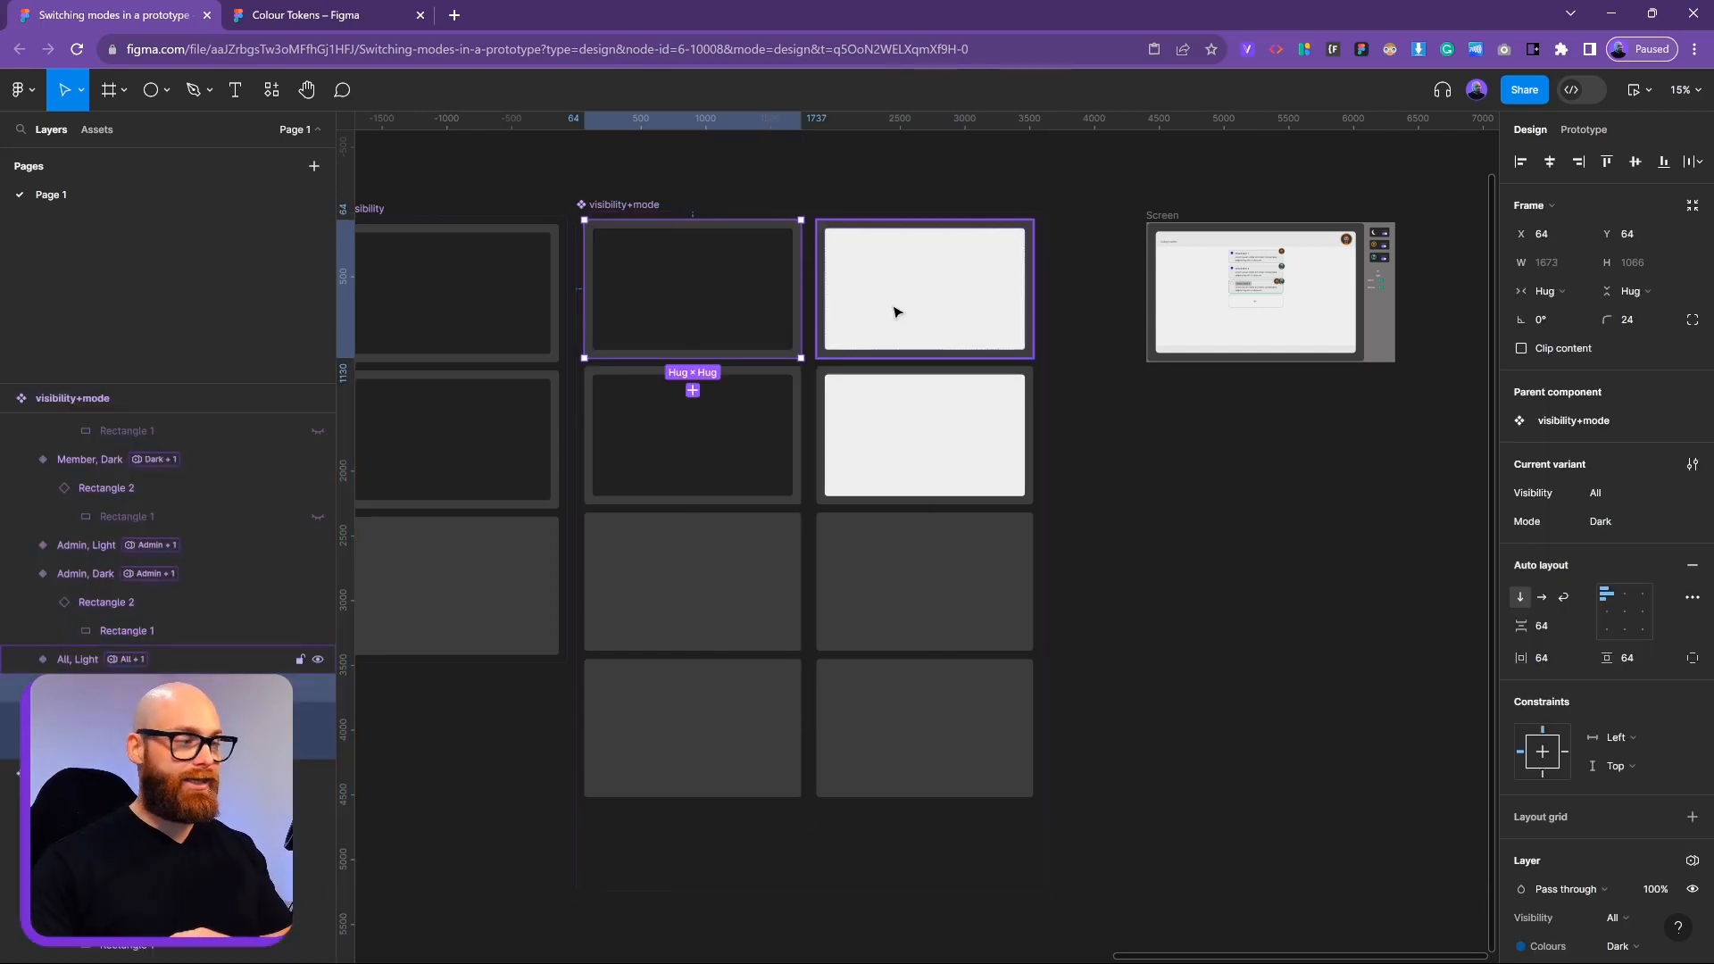
{"action": "left_click", "coordinate": [894, 458]}
{"action": "left_click", "coordinate": [726, 542]}
{"action": "left_click", "coordinate": [919, 592]}
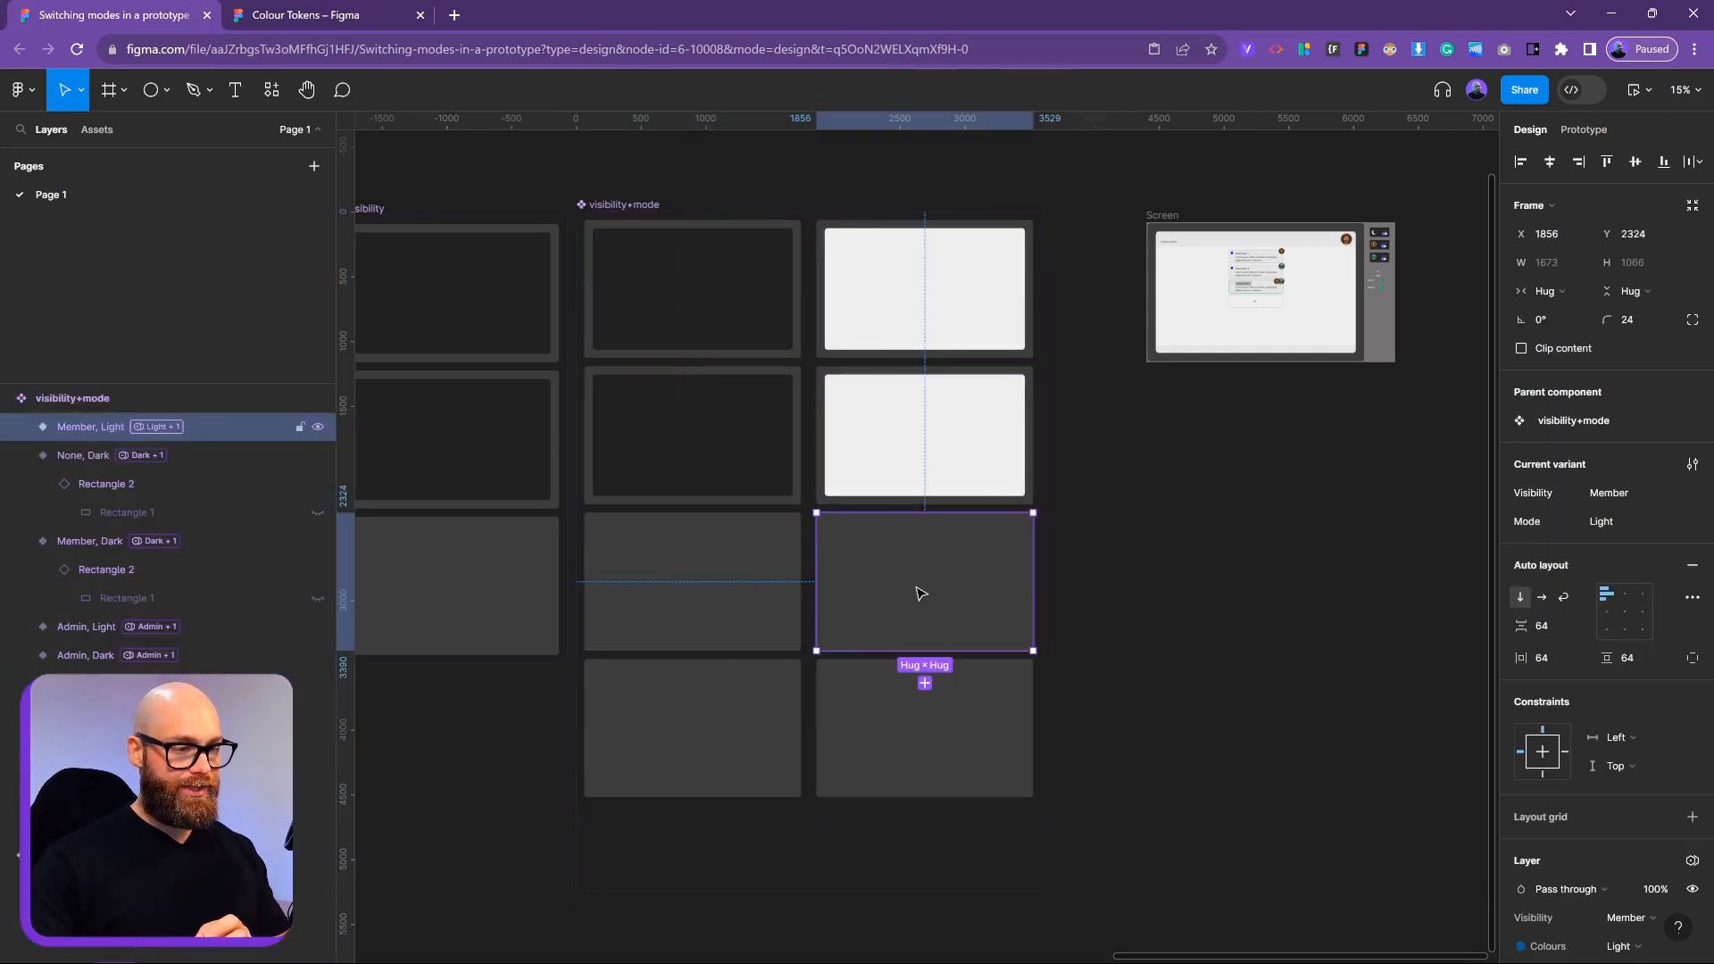
{"action": "left_click", "coordinate": [766, 758]}
{"action": "left_click", "coordinate": [1250, 717]}
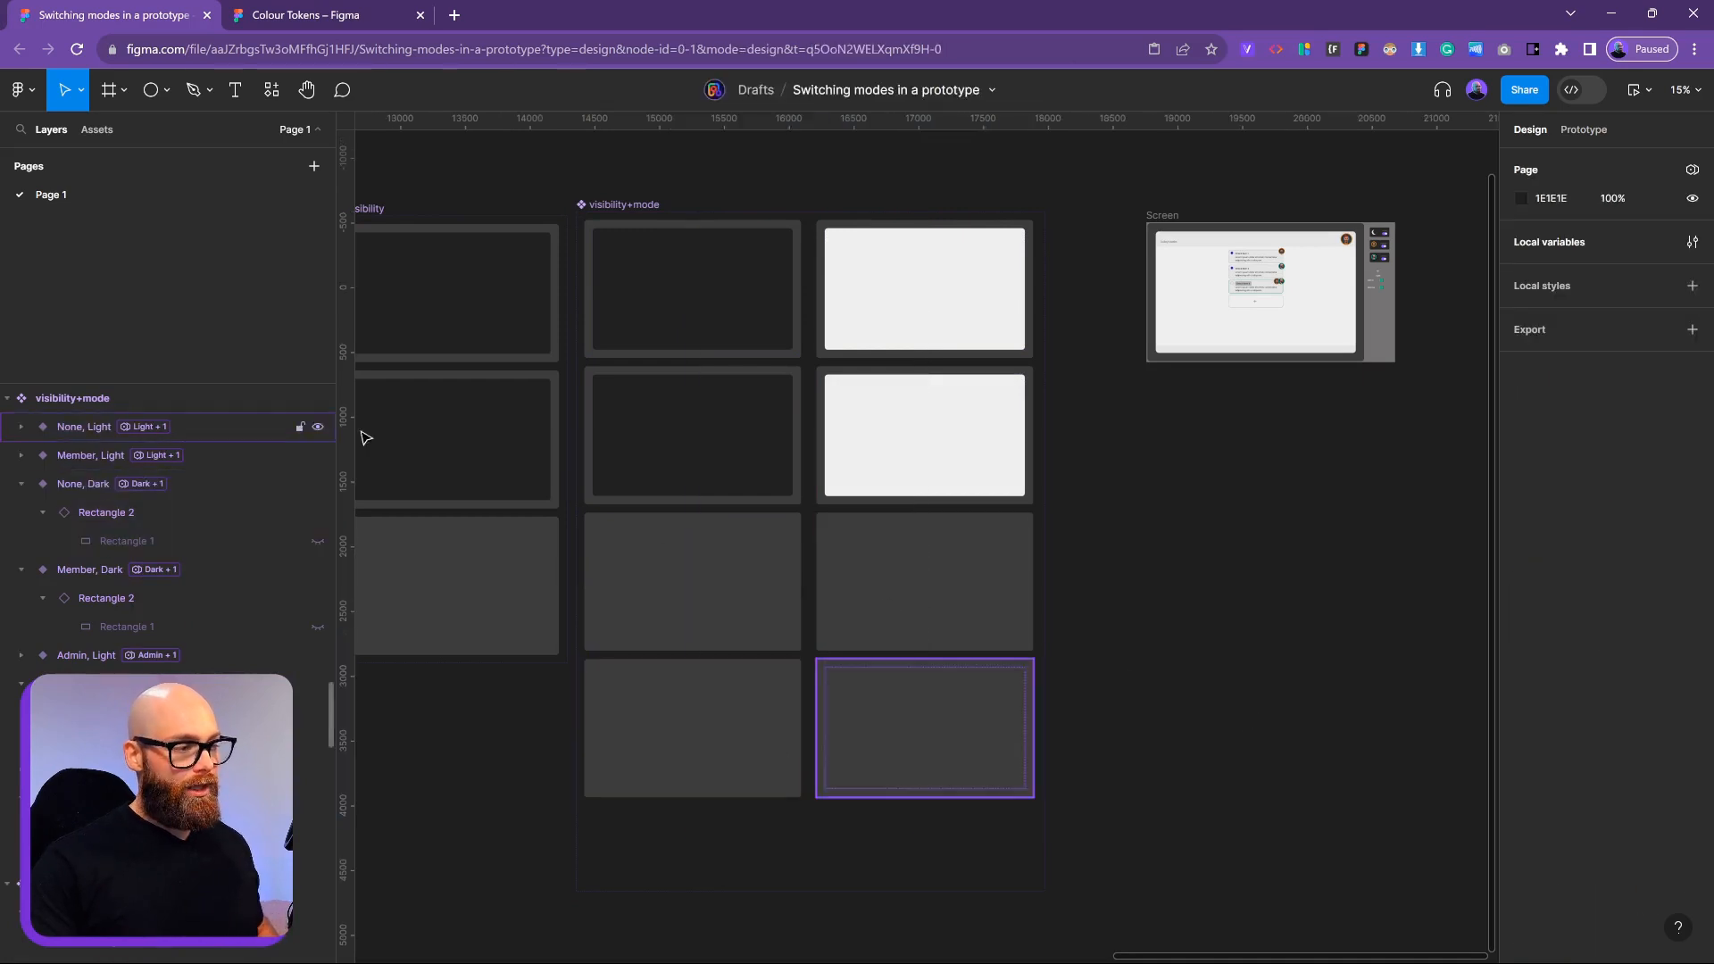
{"action": "double_click", "coordinate": [760, 268]}
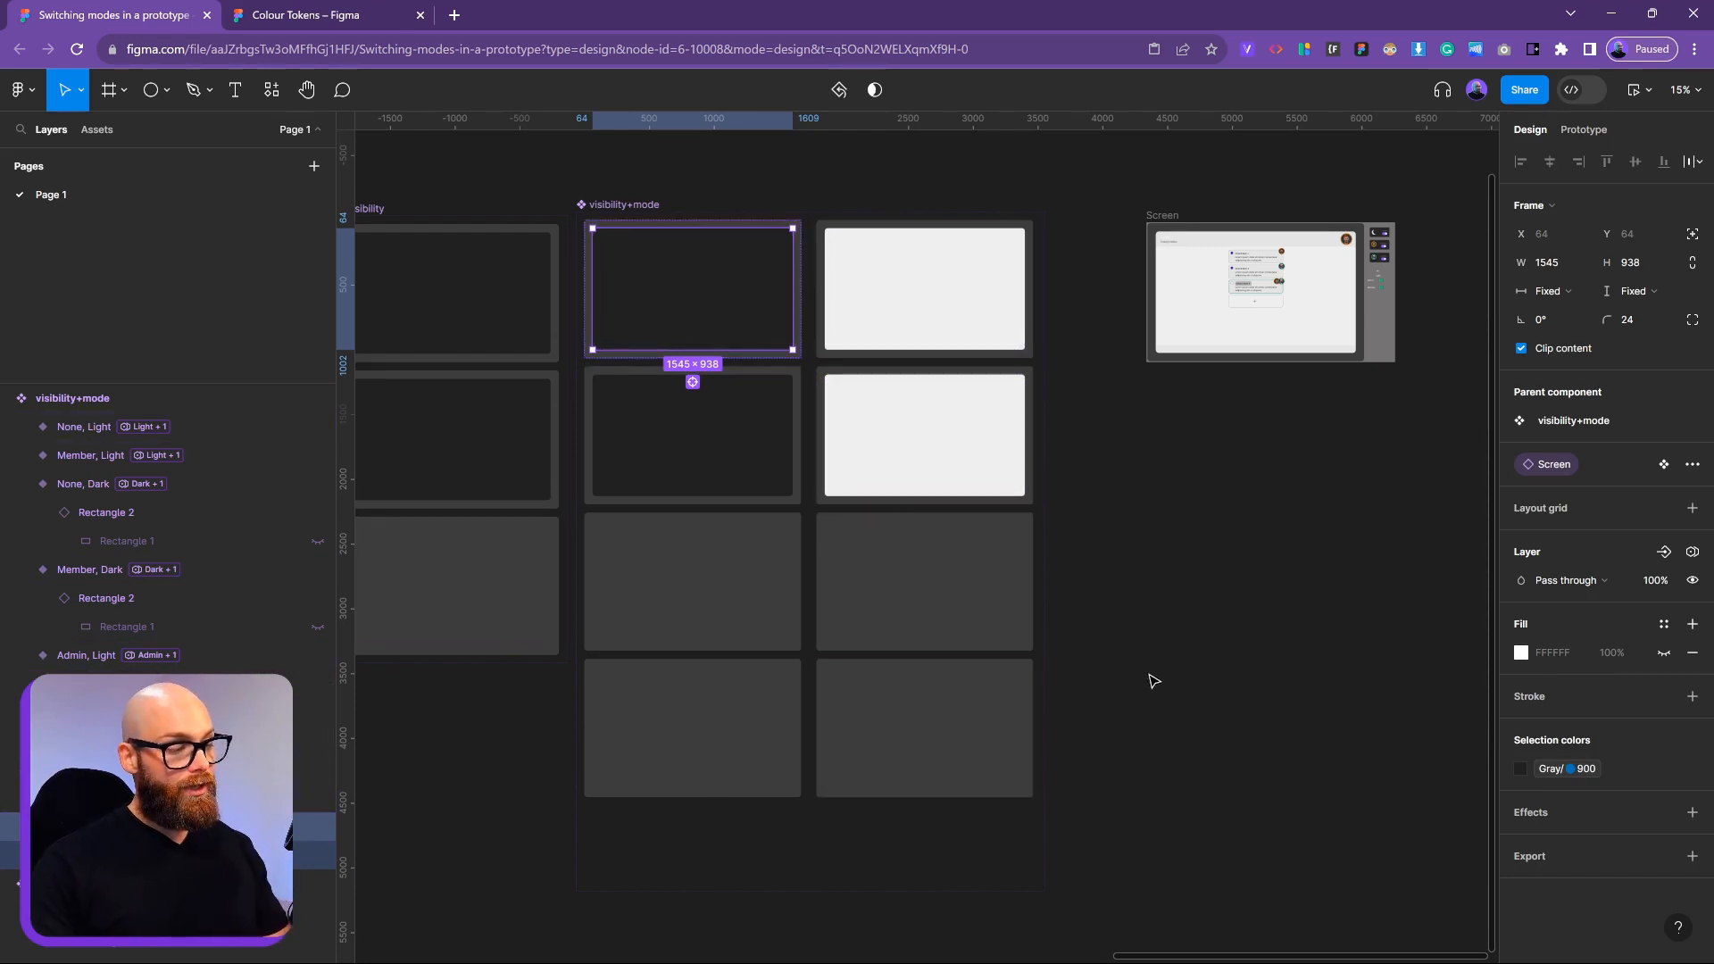
{"action": "left_click", "coordinate": [1183, 636]}
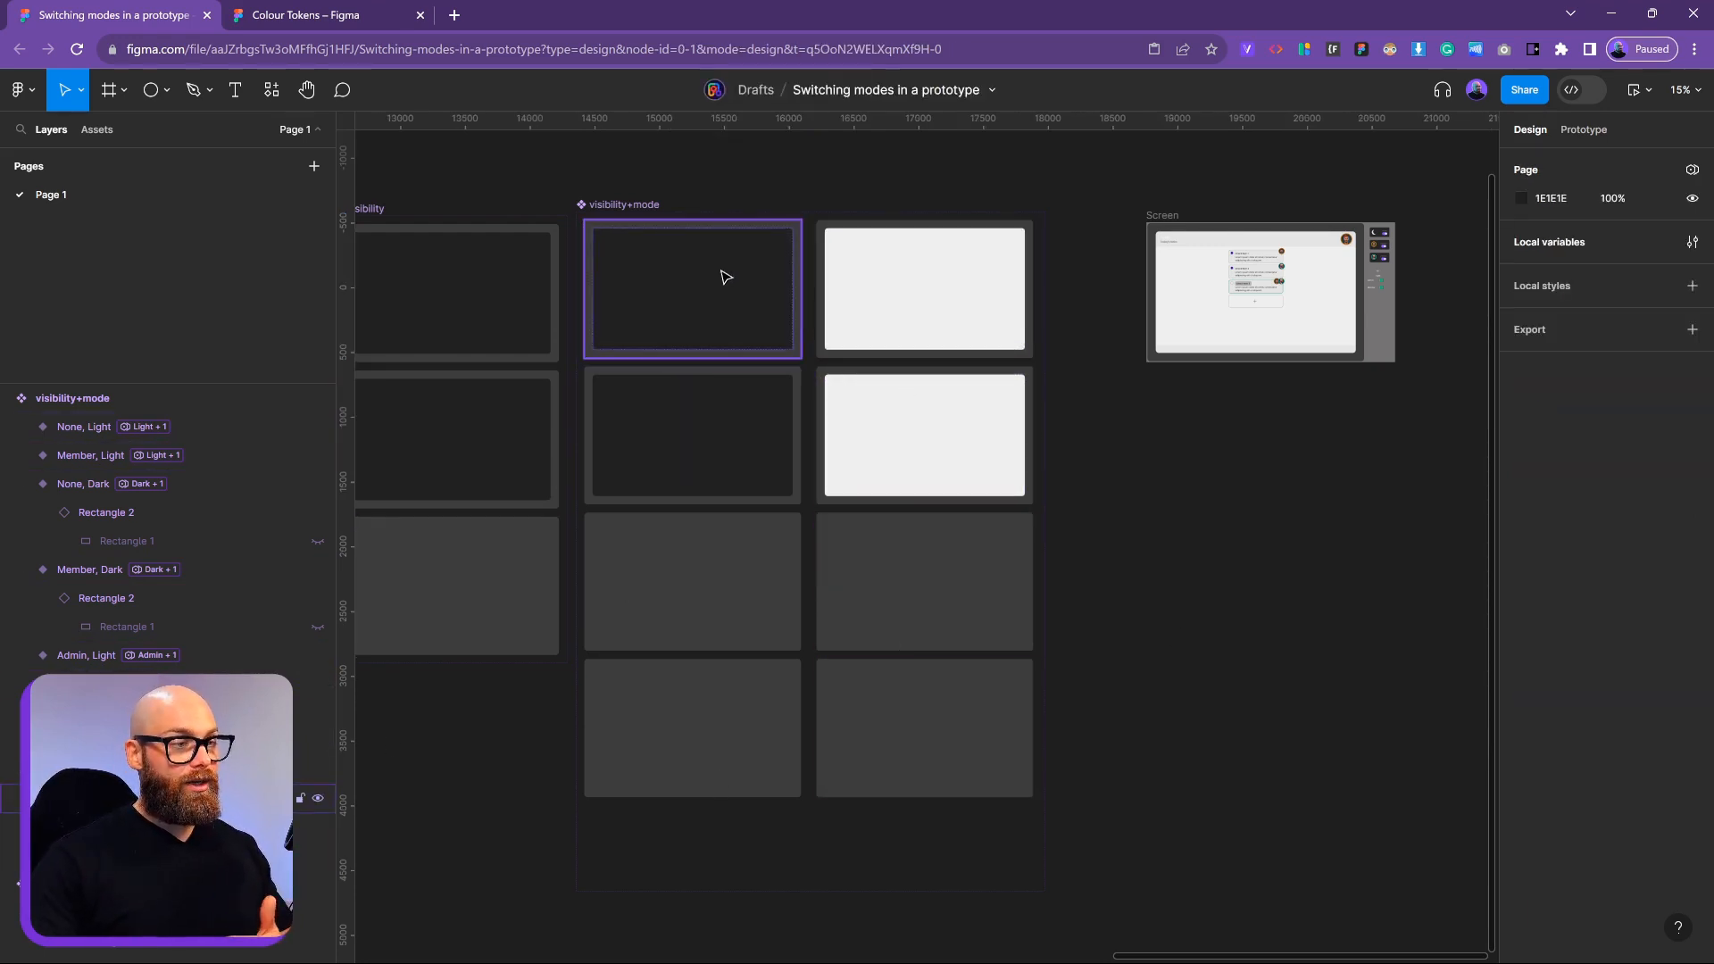
{"action": "left_click", "coordinate": [641, 205]}
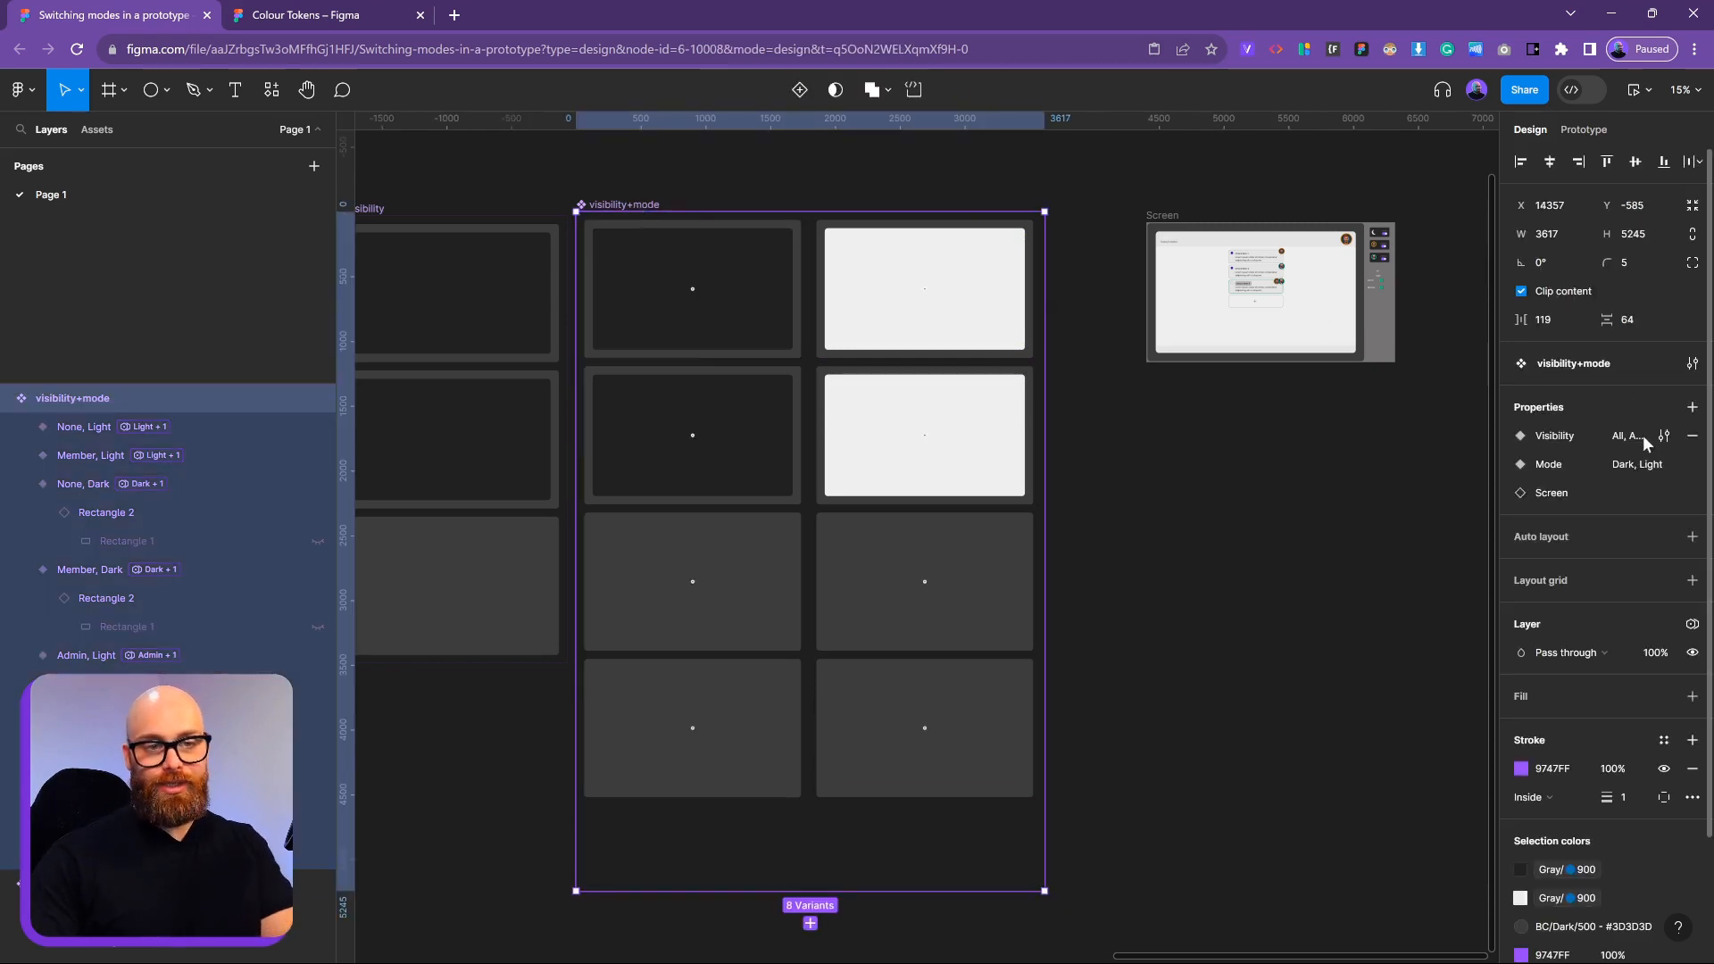
{"action": "scroll", "coordinate": [991, 428], "scroll_direction": "up", "scroll_amount": 3}
{"action": "scroll", "coordinate": [991, 428], "scroll_direction": "left", "scroll_amount": 2}
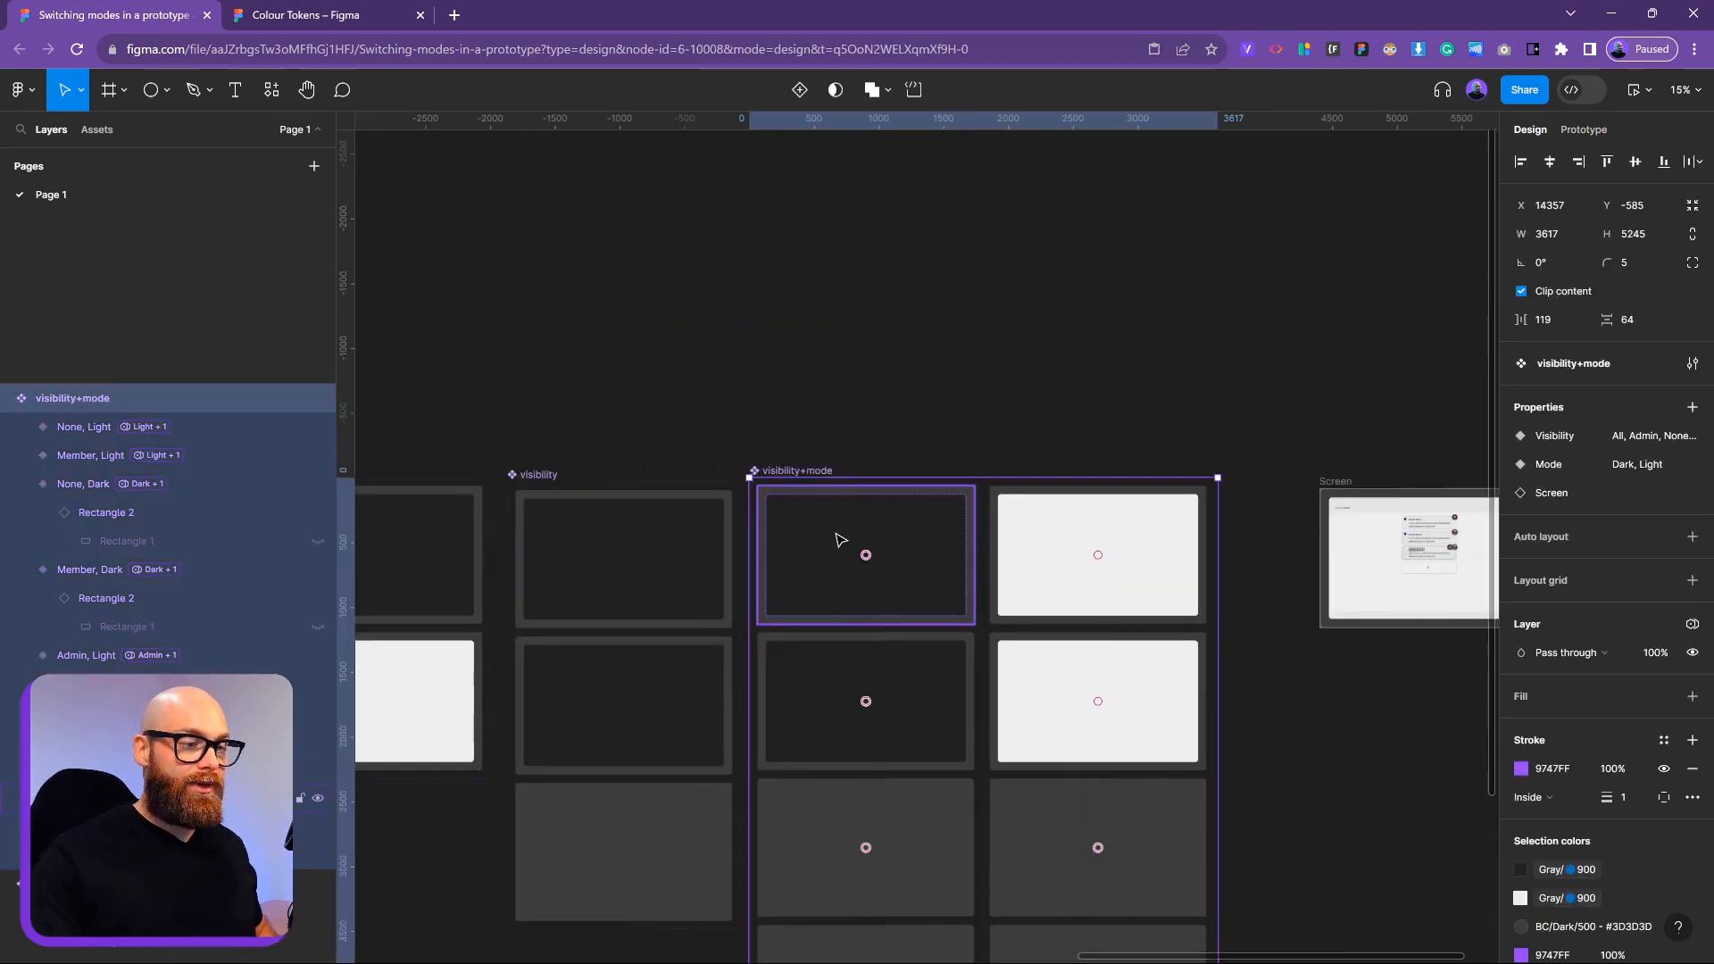
{"action": "left_click", "coordinate": [844, 542]}
Alt-drag the All, Dark variant above the set as an instance, keeping Visibility All and Mode Dark
{"action": "left_click_drag", "start_coordinate": [844, 510], "coordinate": [845, 238], "text": "alt"}
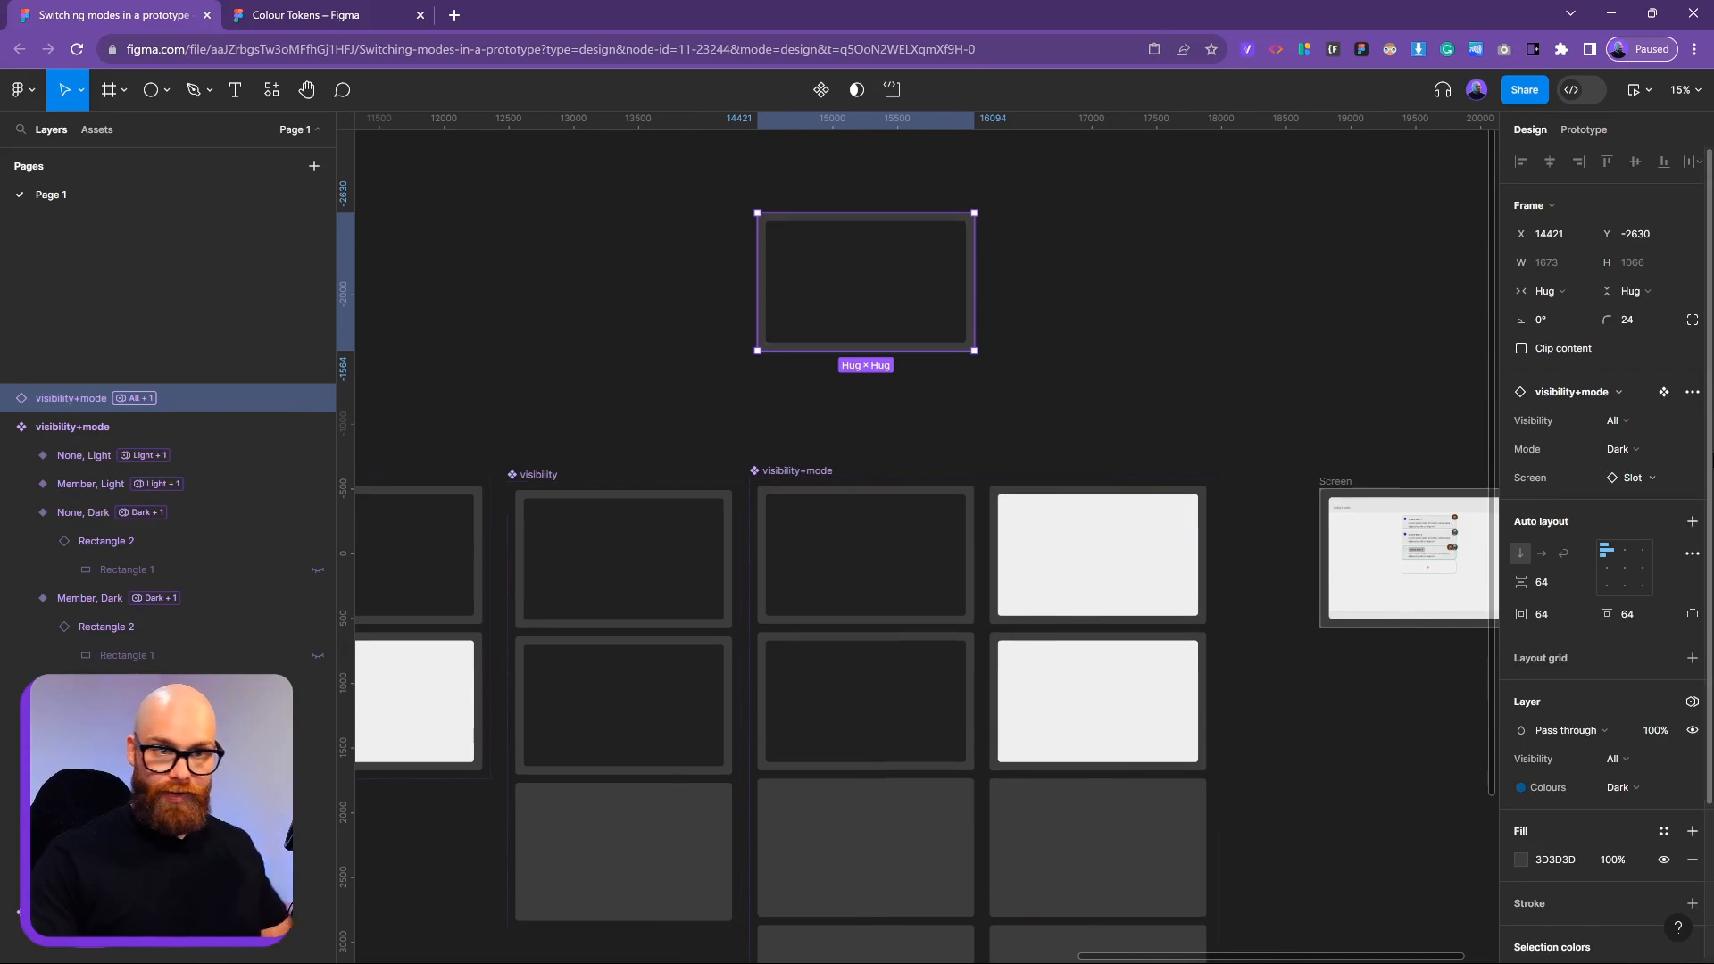
{"action": "left_click", "coordinate": [1622, 423]}
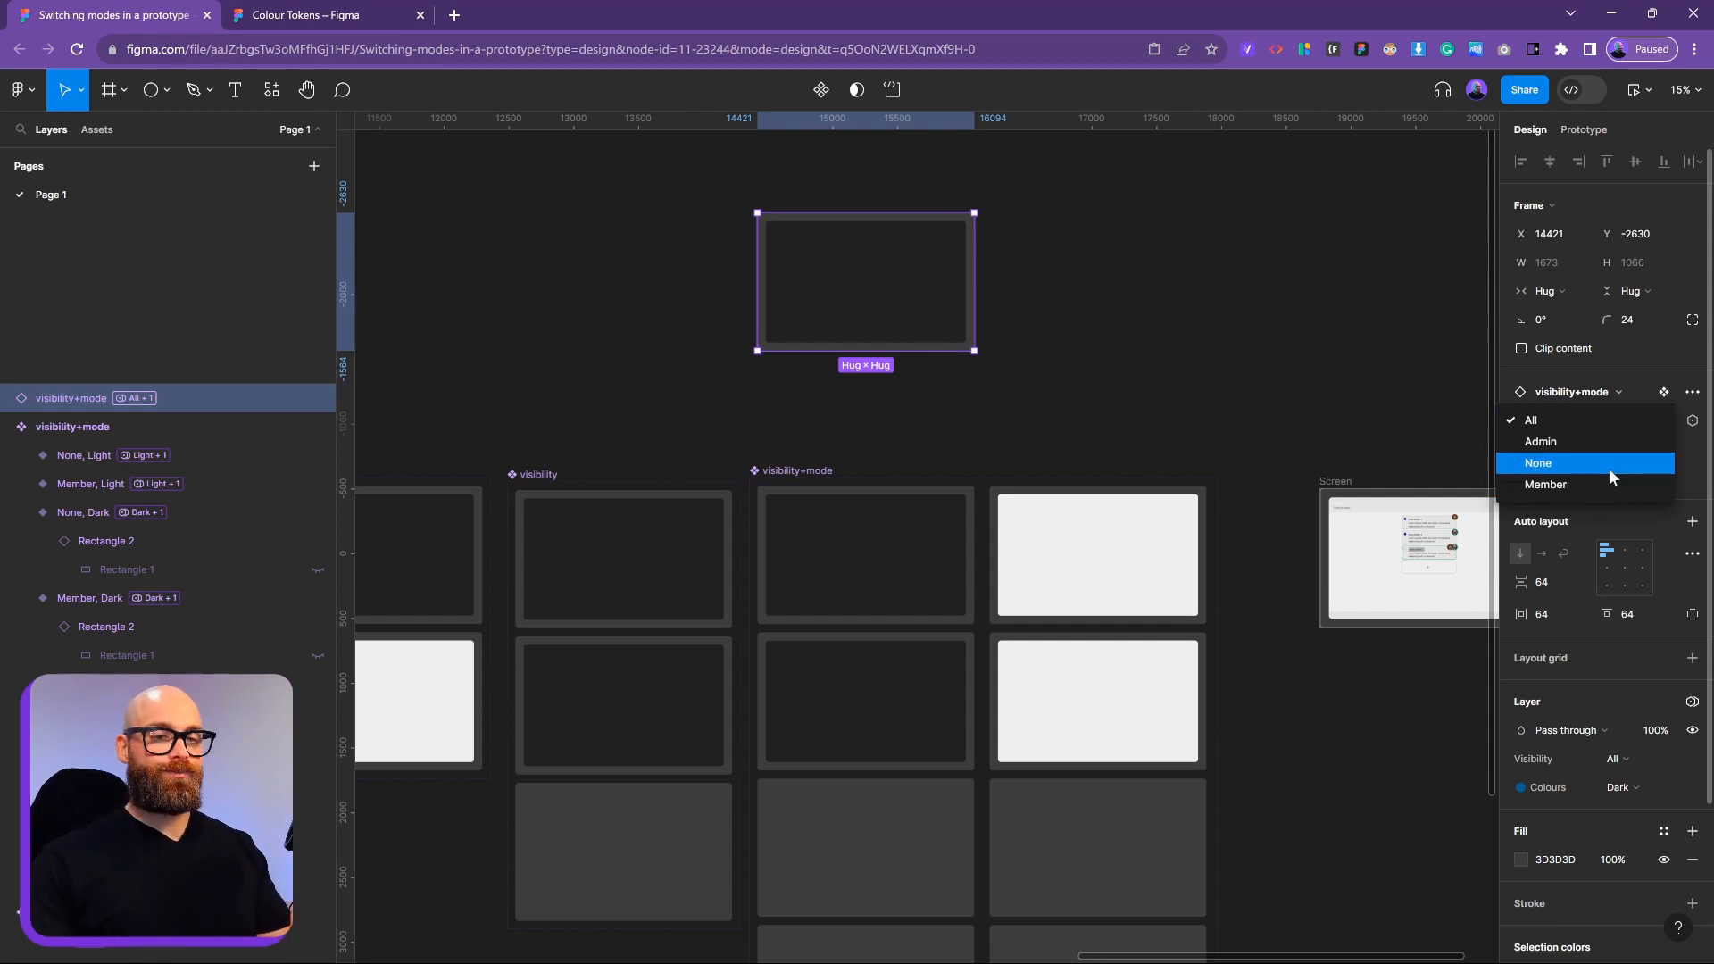
{"action": "left_click", "coordinate": [1587, 393]}
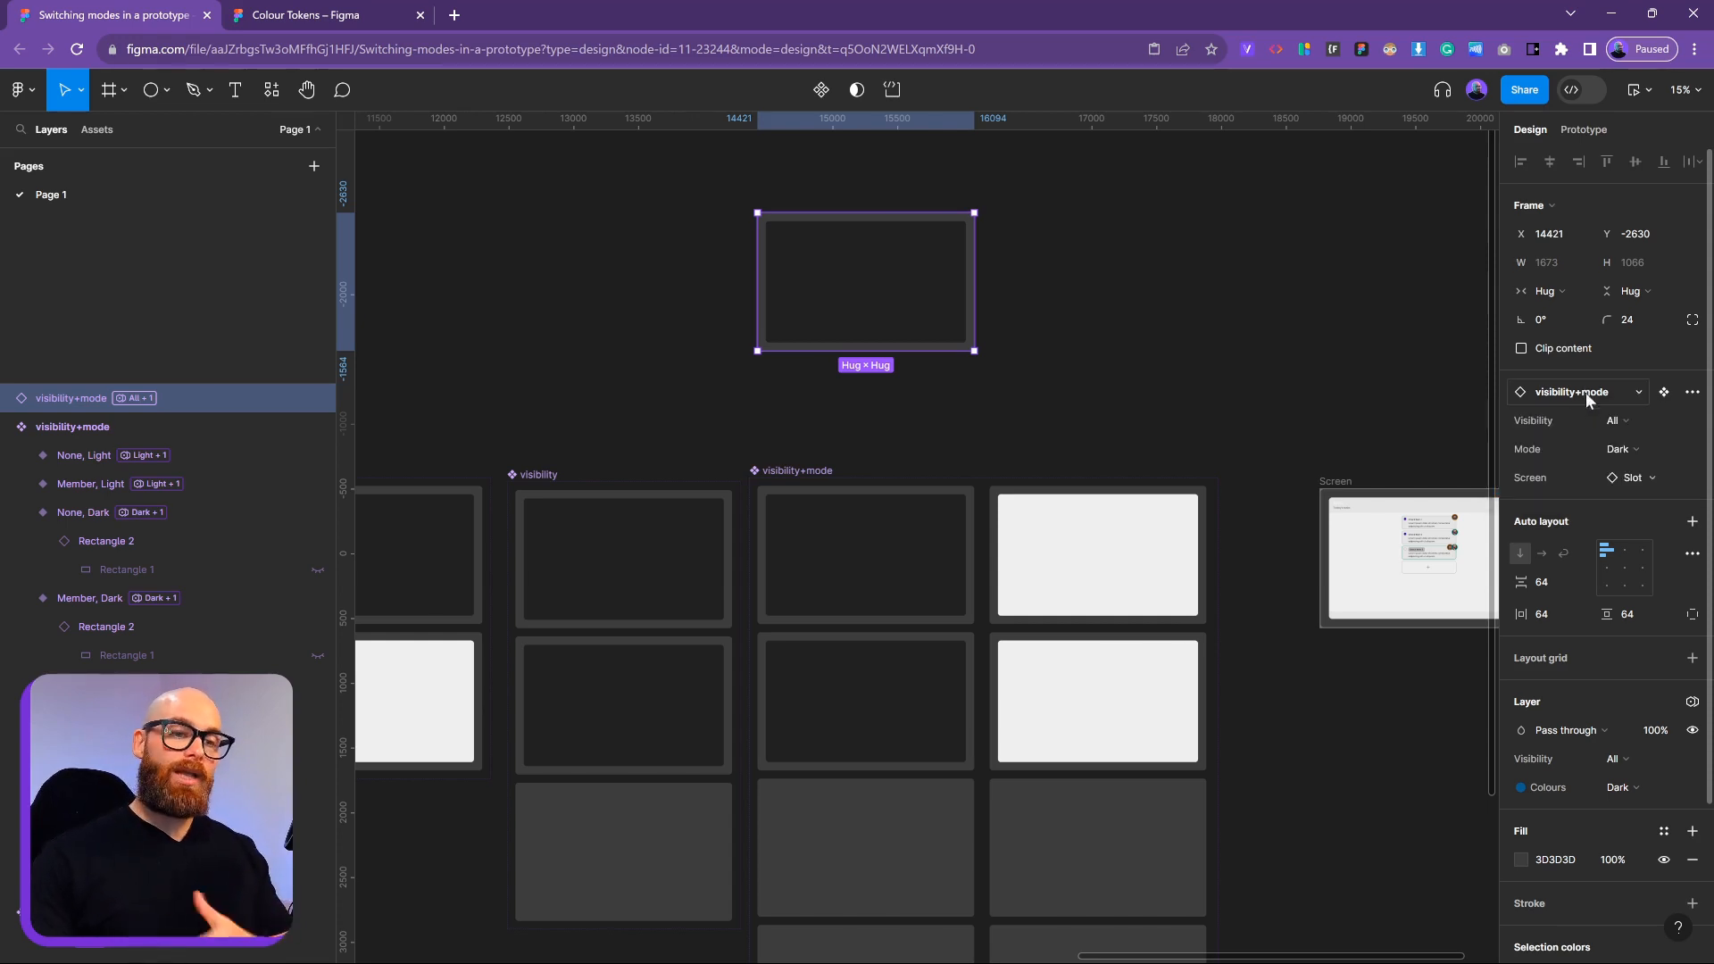
{"action": "left_click", "coordinate": [1620, 450]}
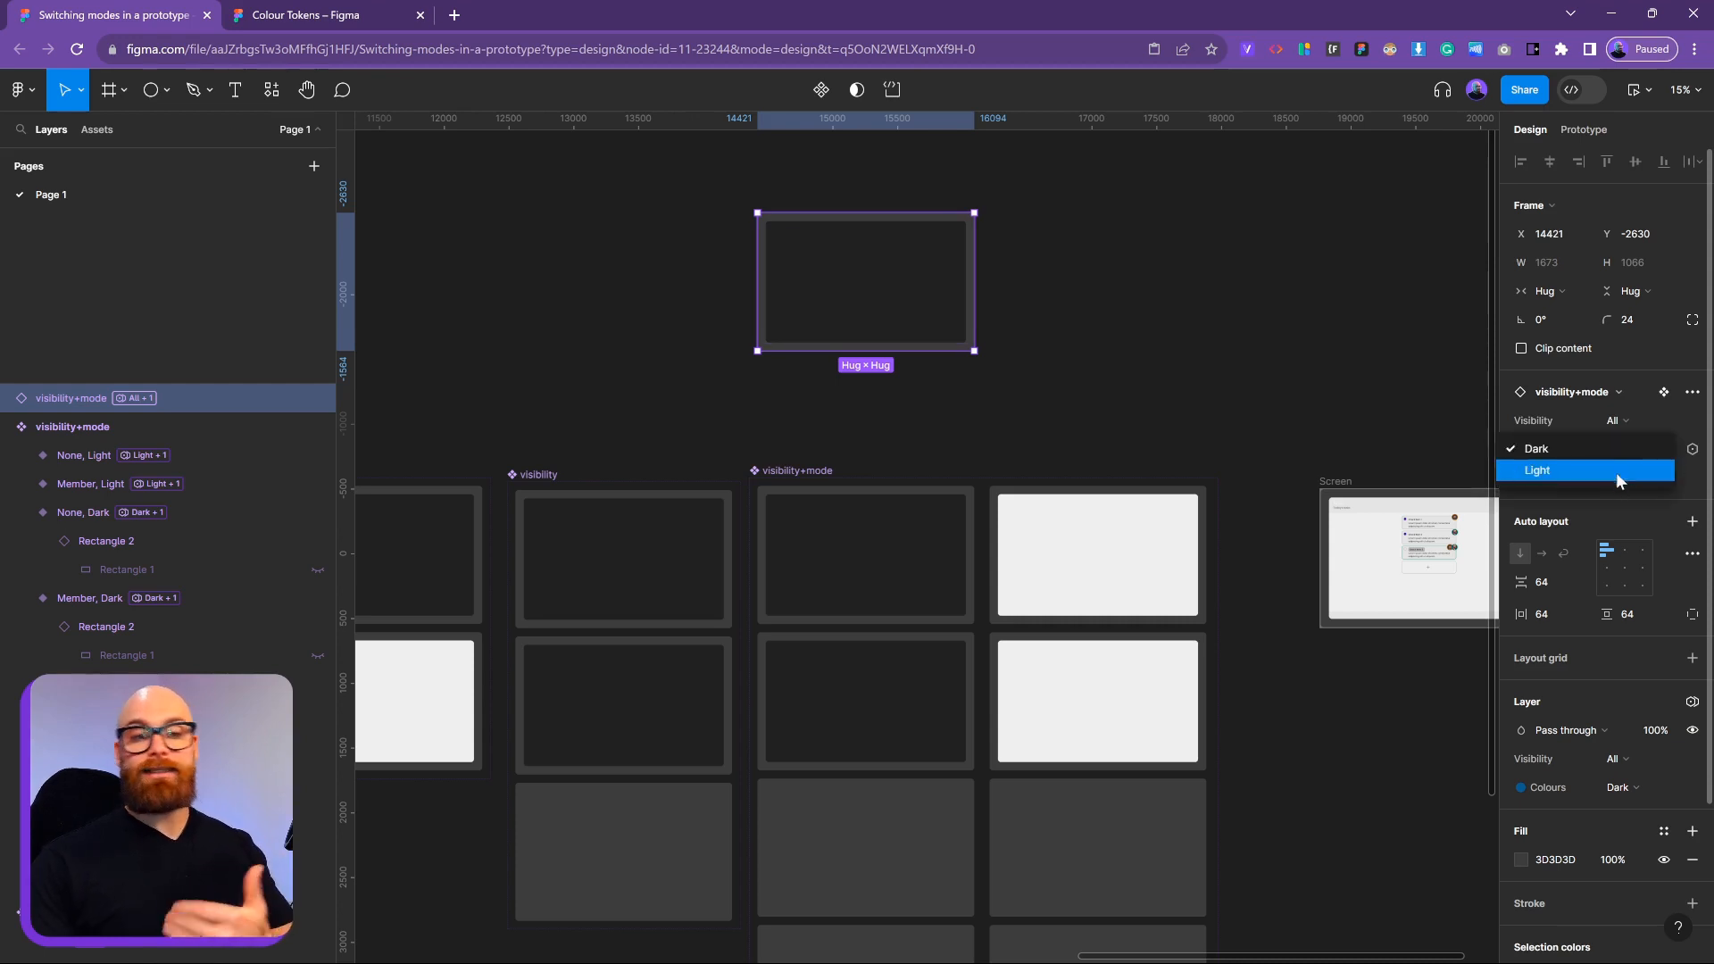
{"action": "left_click", "coordinate": [1619, 423]}
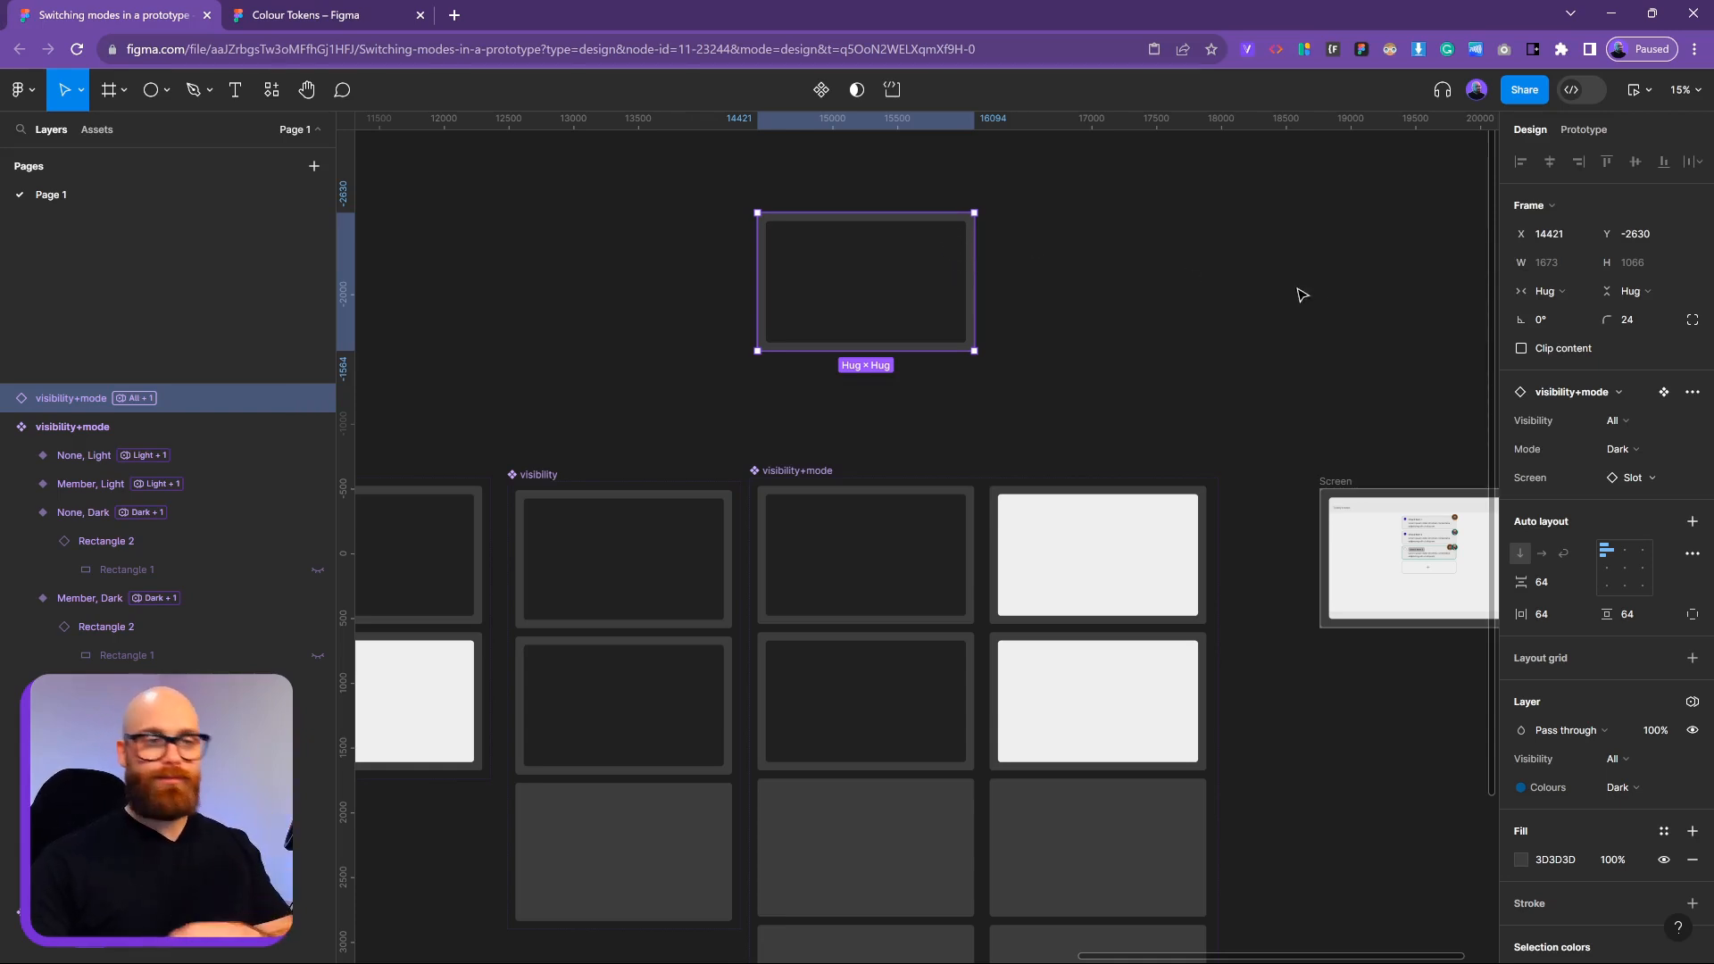
Bind the instance's Visibility property to the Visibility variable and Mode to Style-Mode
{"action": "left_click", "coordinate": [1691, 423]}
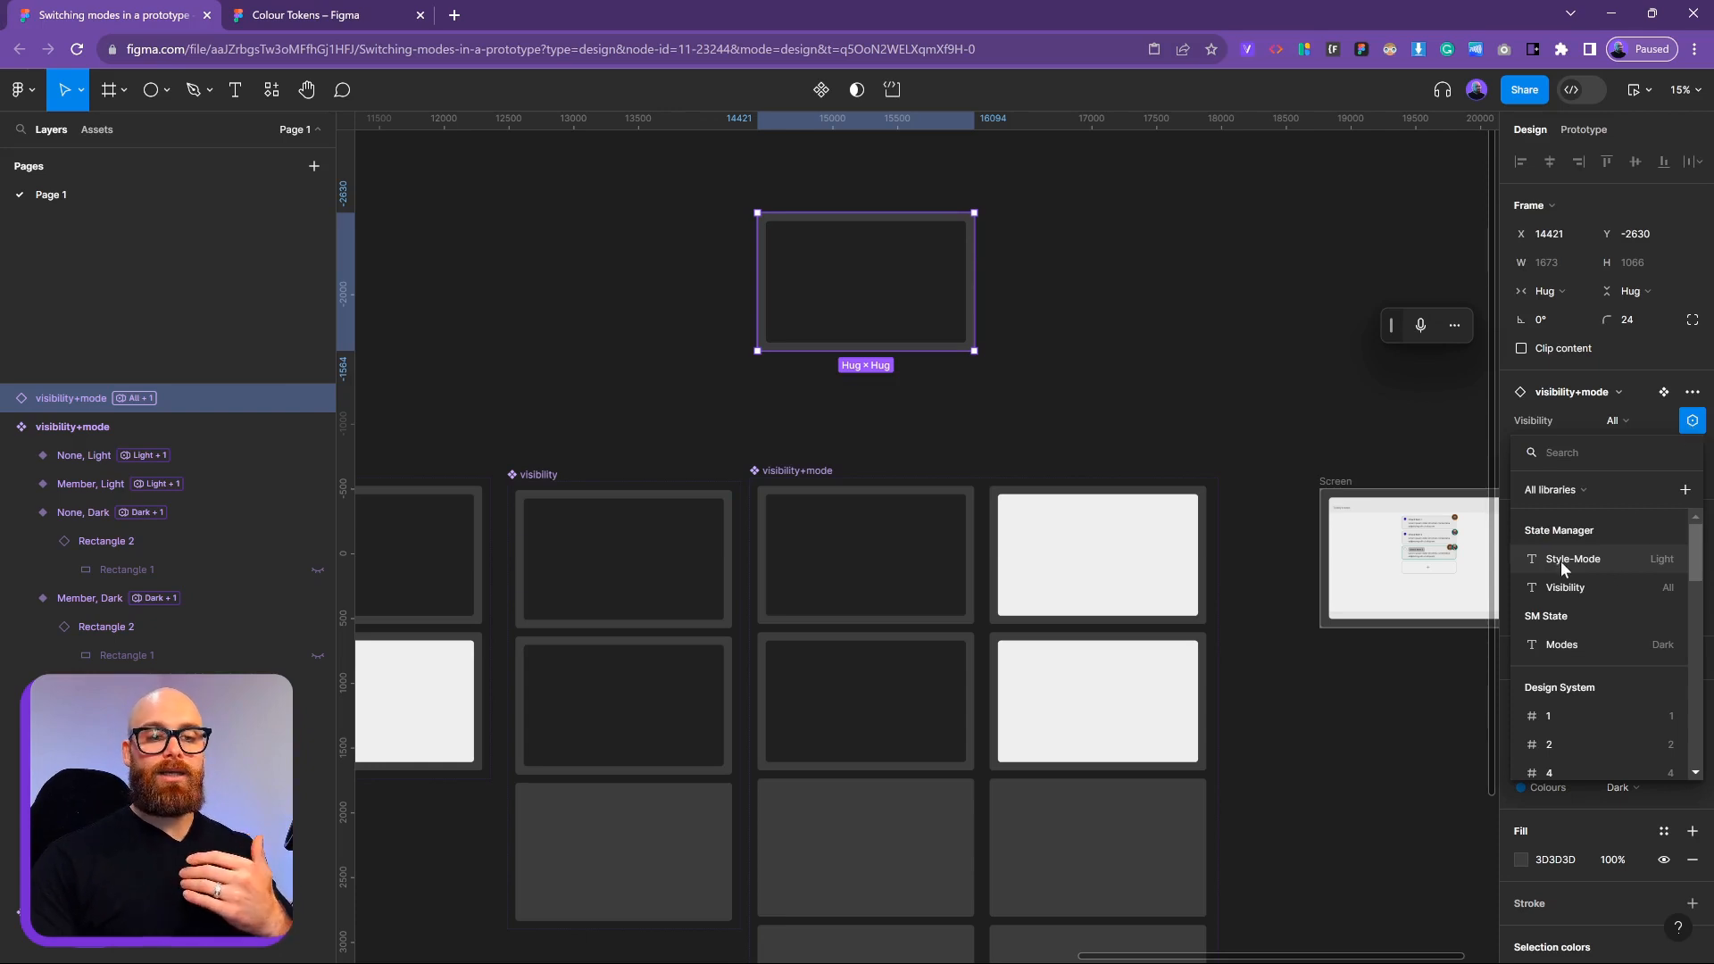
{"action": "left_click", "coordinate": [1562, 562]}
{"action": "left_click", "coordinate": [1691, 425]}
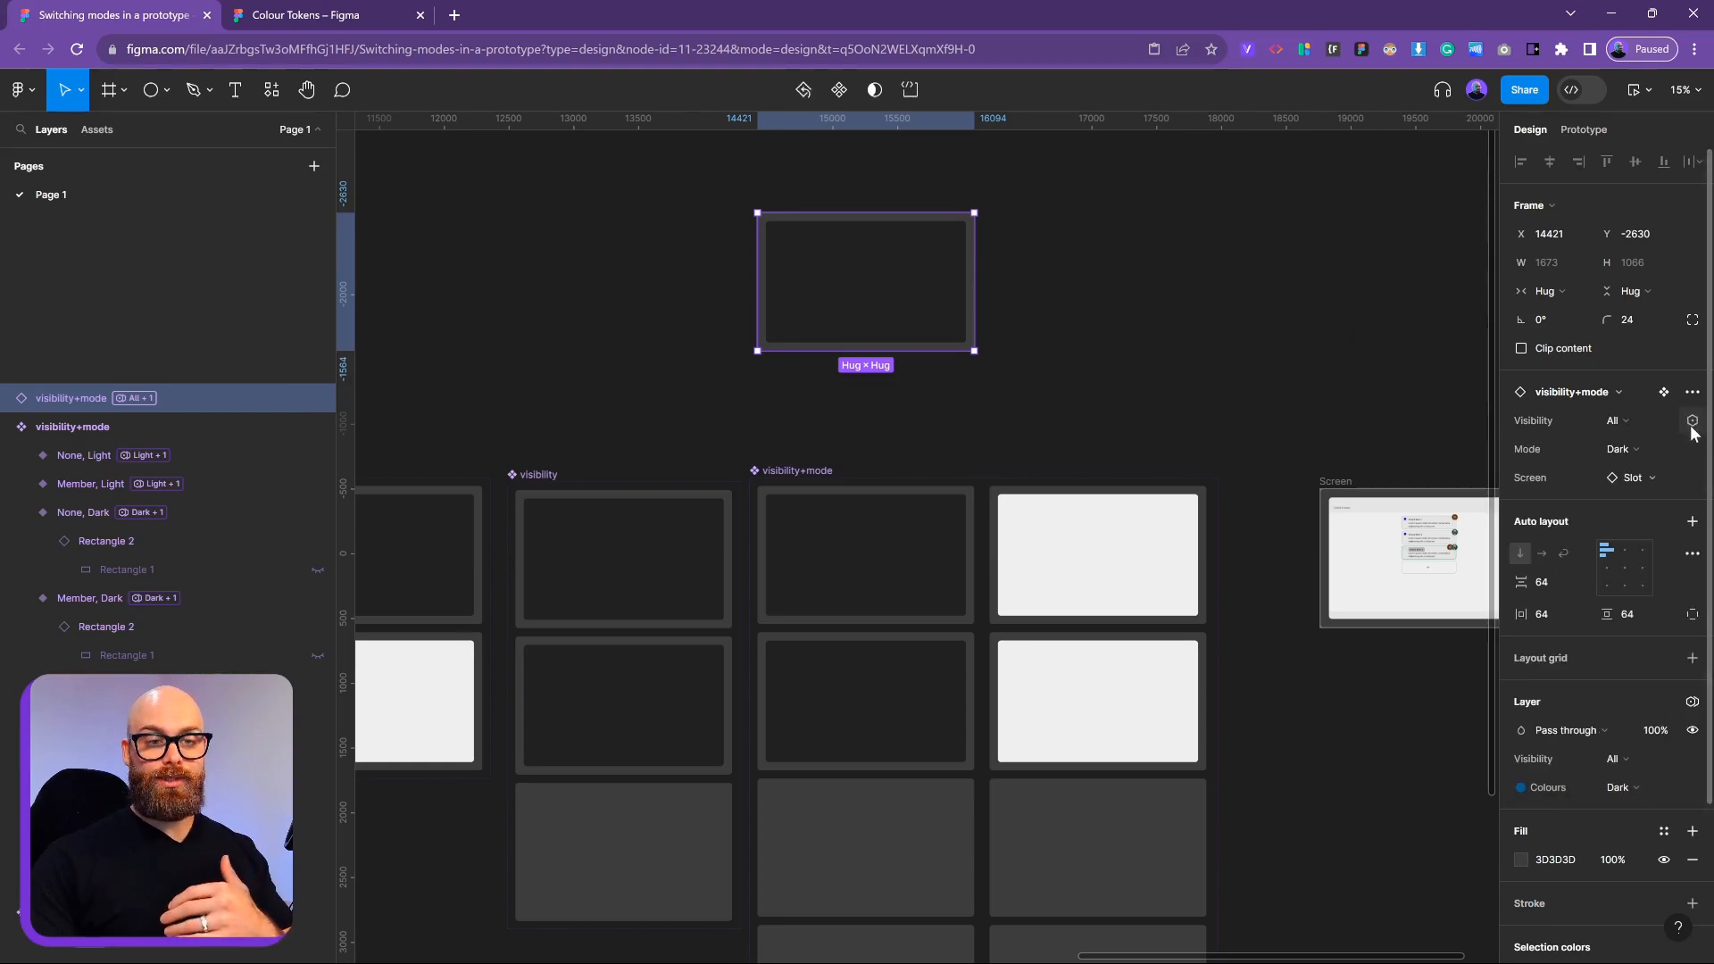
{"action": "left_click", "coordinate": [1692, 431]}
{"action": "left_click", "coordinate": [1679, 587]}
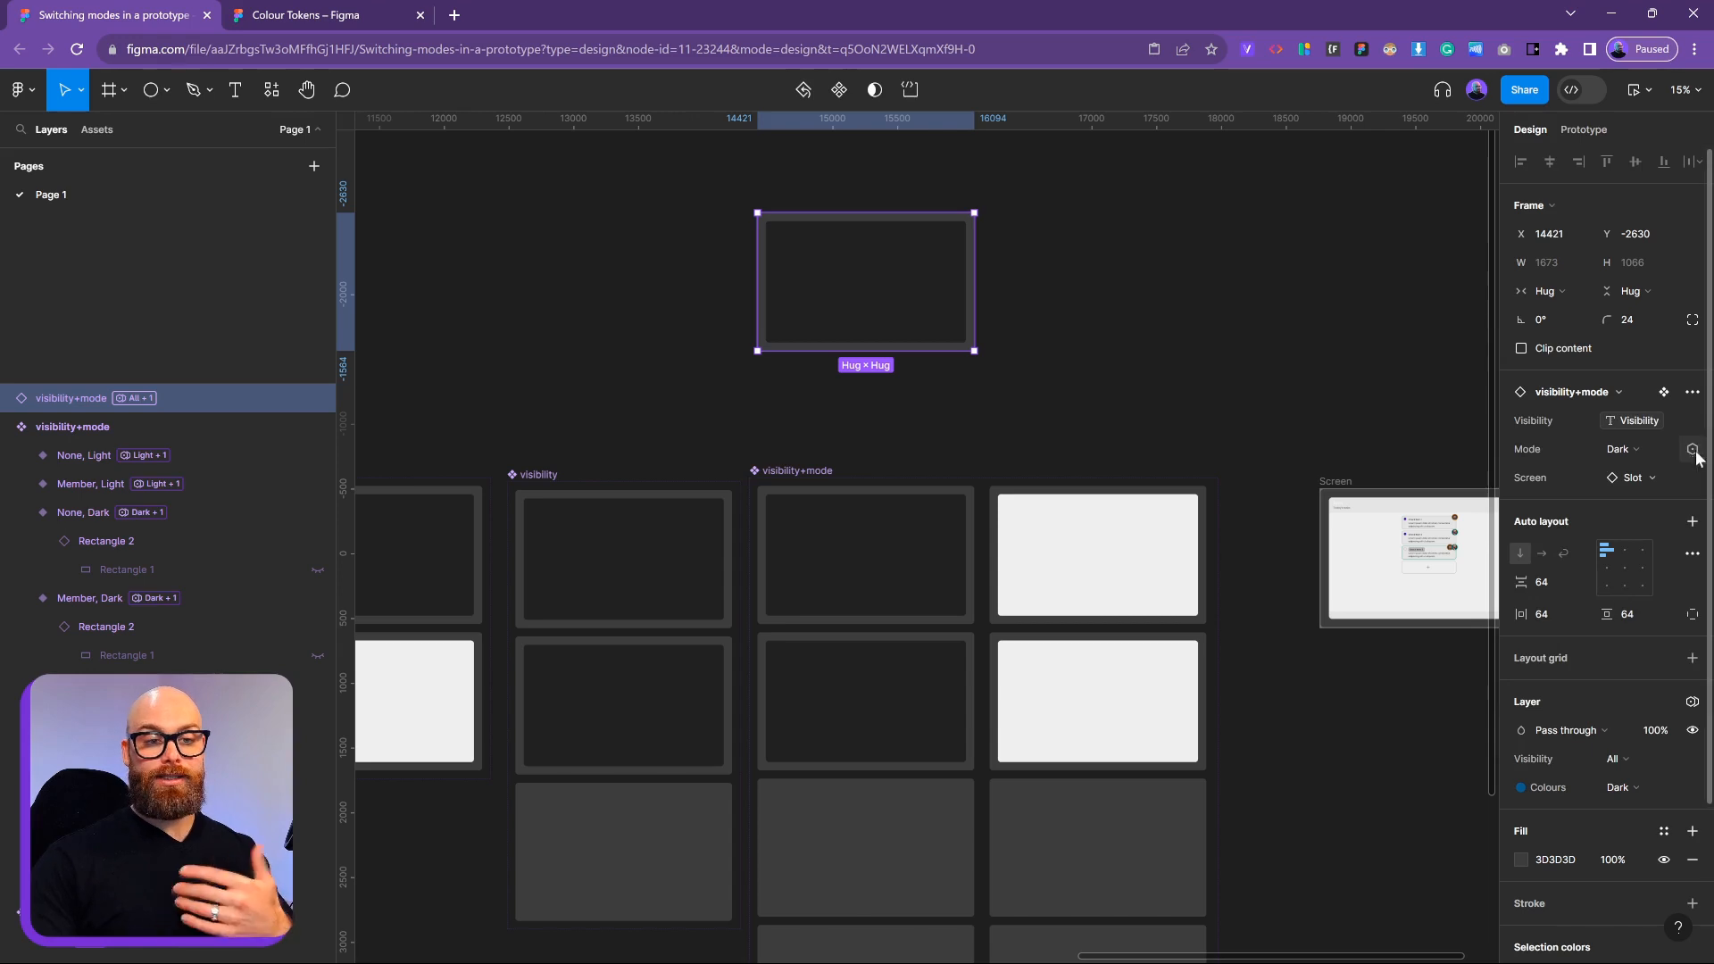
{"action": "left_click", "coordinate": [1692, 450]}
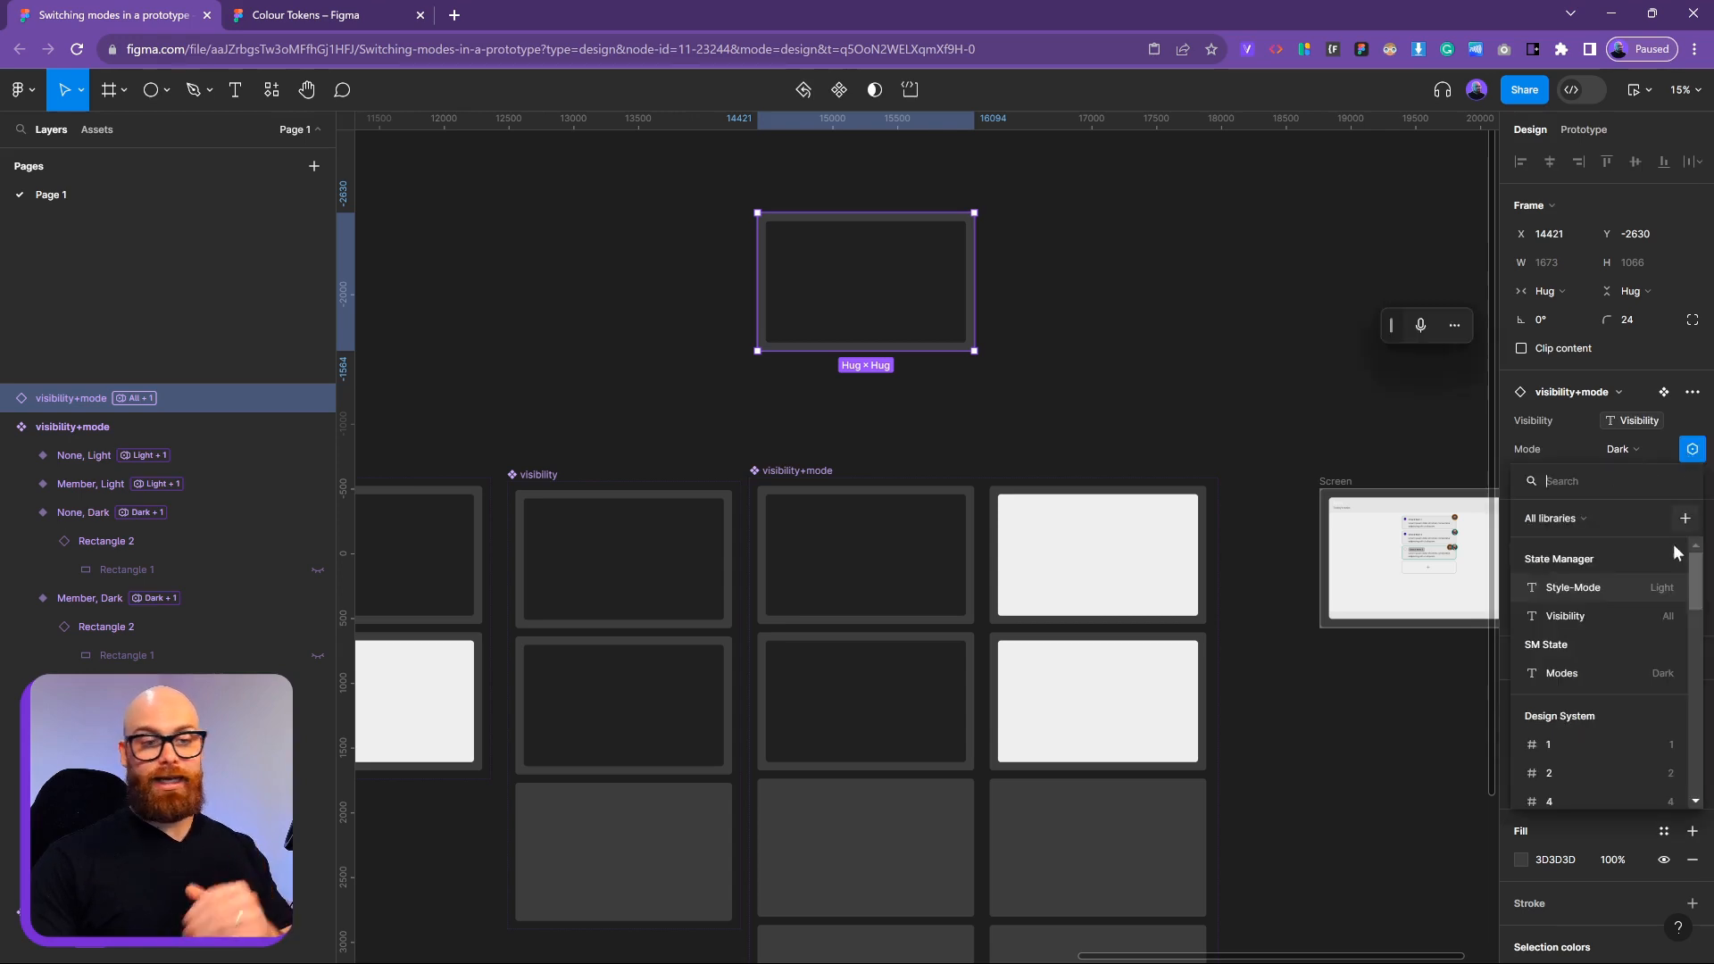
{"action": "left_click", "coordinate": [1607, 597]}
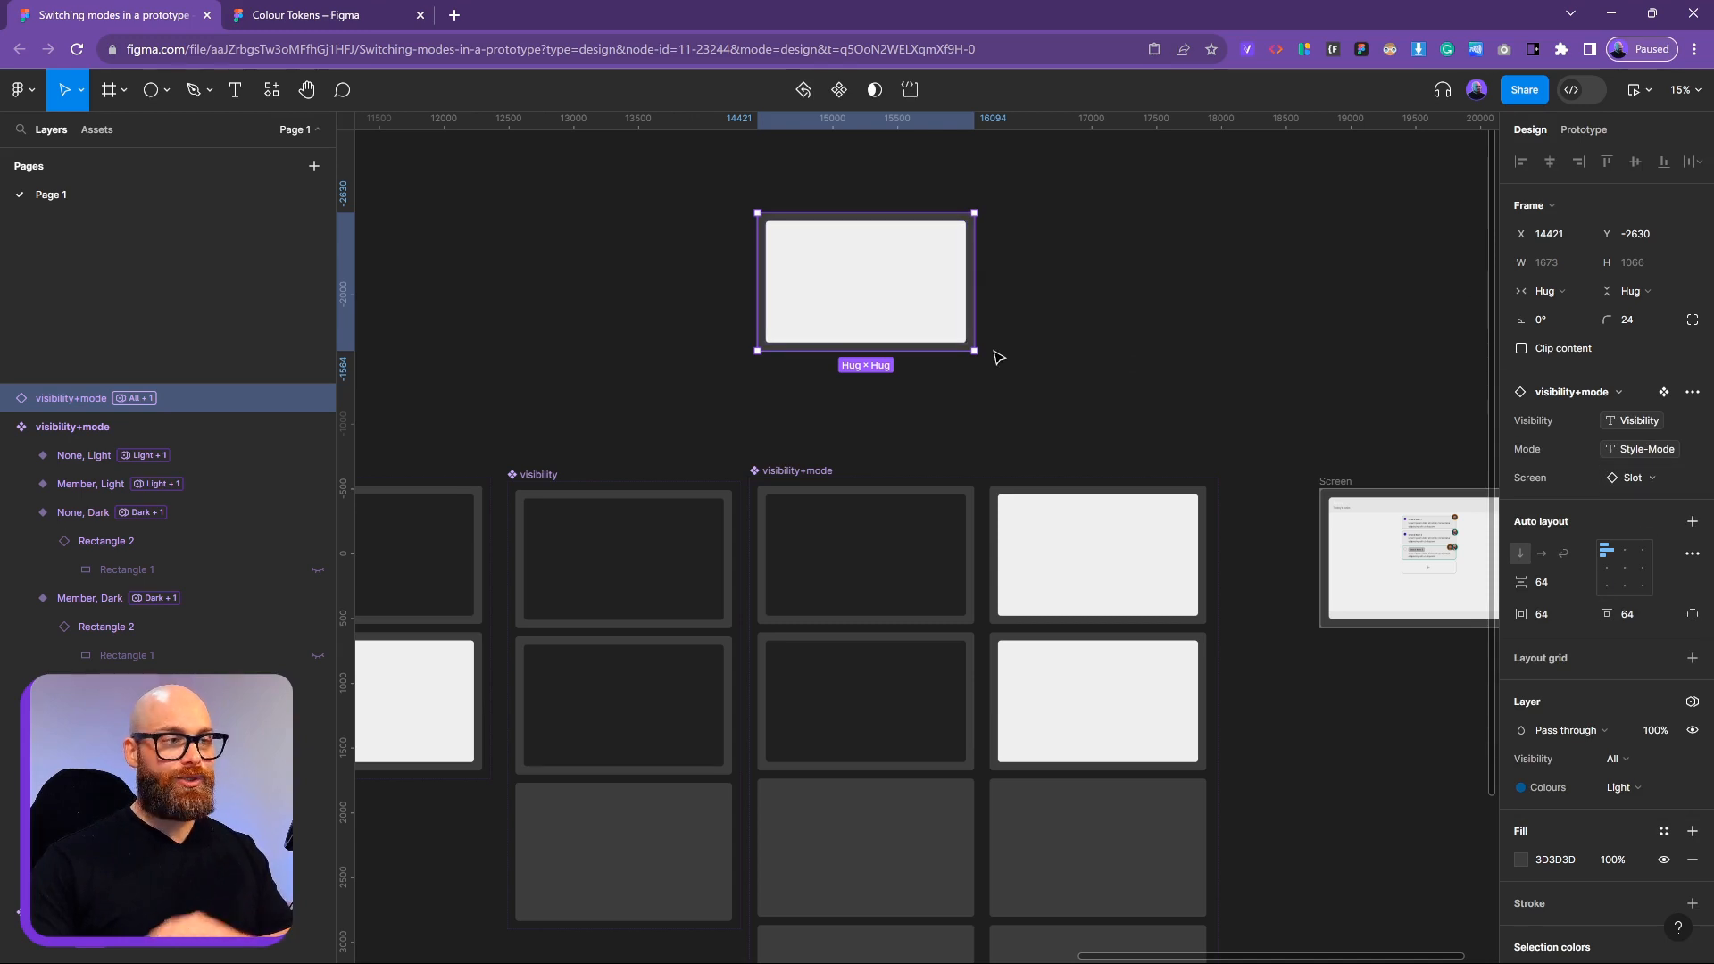
{"action": "left_click", "coordinate": [1027, 299]}
{"action": "left_click", "coordinate": [920, 257]}
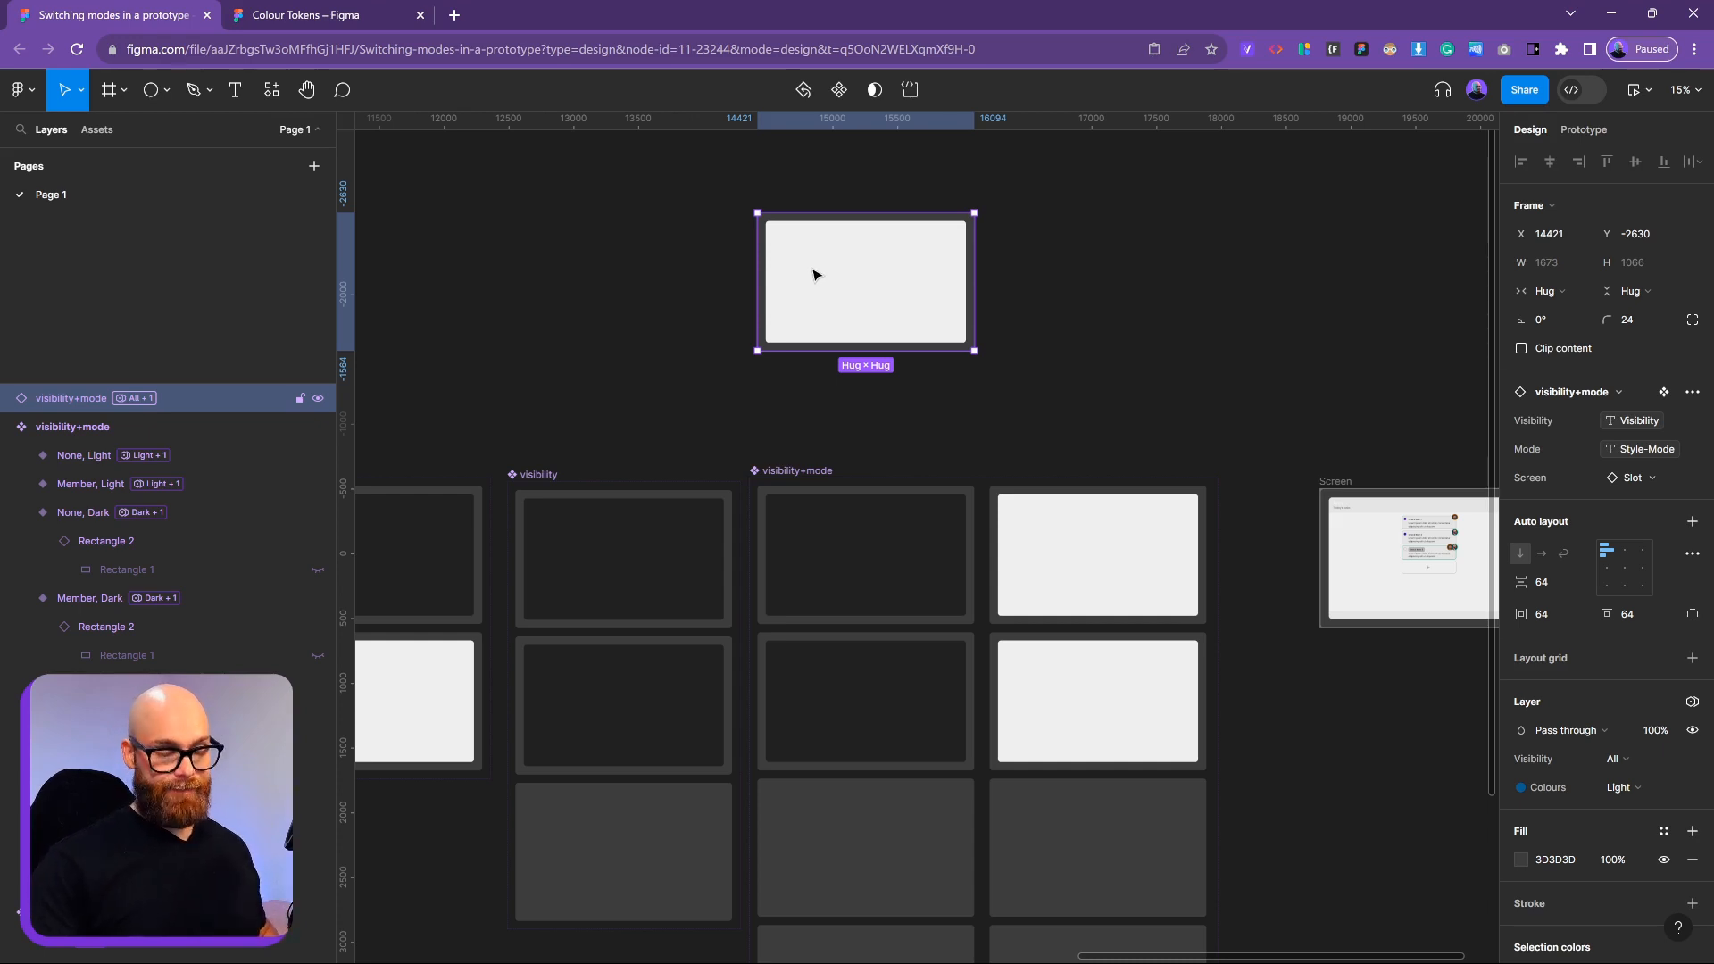
{"action": "left_click", "coordinate": [1065, 295]}
{"action": "left_click_drag", "start_coordinate": [1052, 700], "coordinate": [1149, 851]}
{"action": "left_click_drag", "start_coordinate": [1094, 601], "coordinate": [1090, 589]}
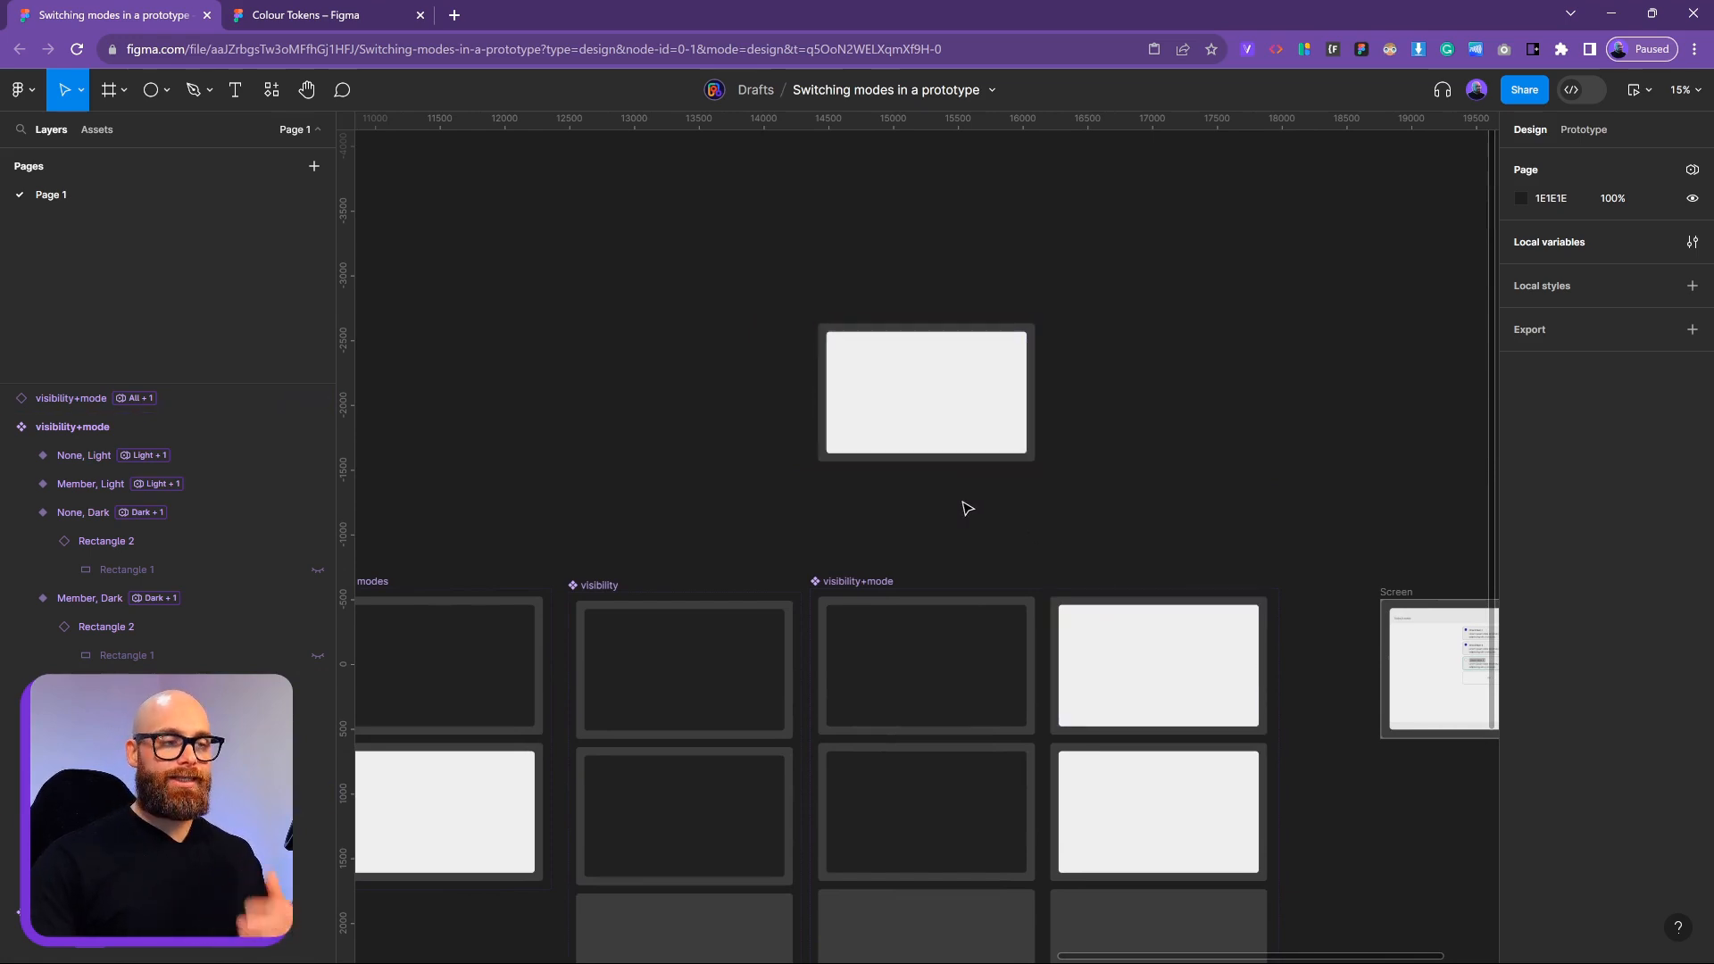
{"action": "scroll", "coordinate": [952, 696], "scroll_direction": "down", "scroll_amount": 5}
{"action": "left_click", "coordinate": [902, 398]}
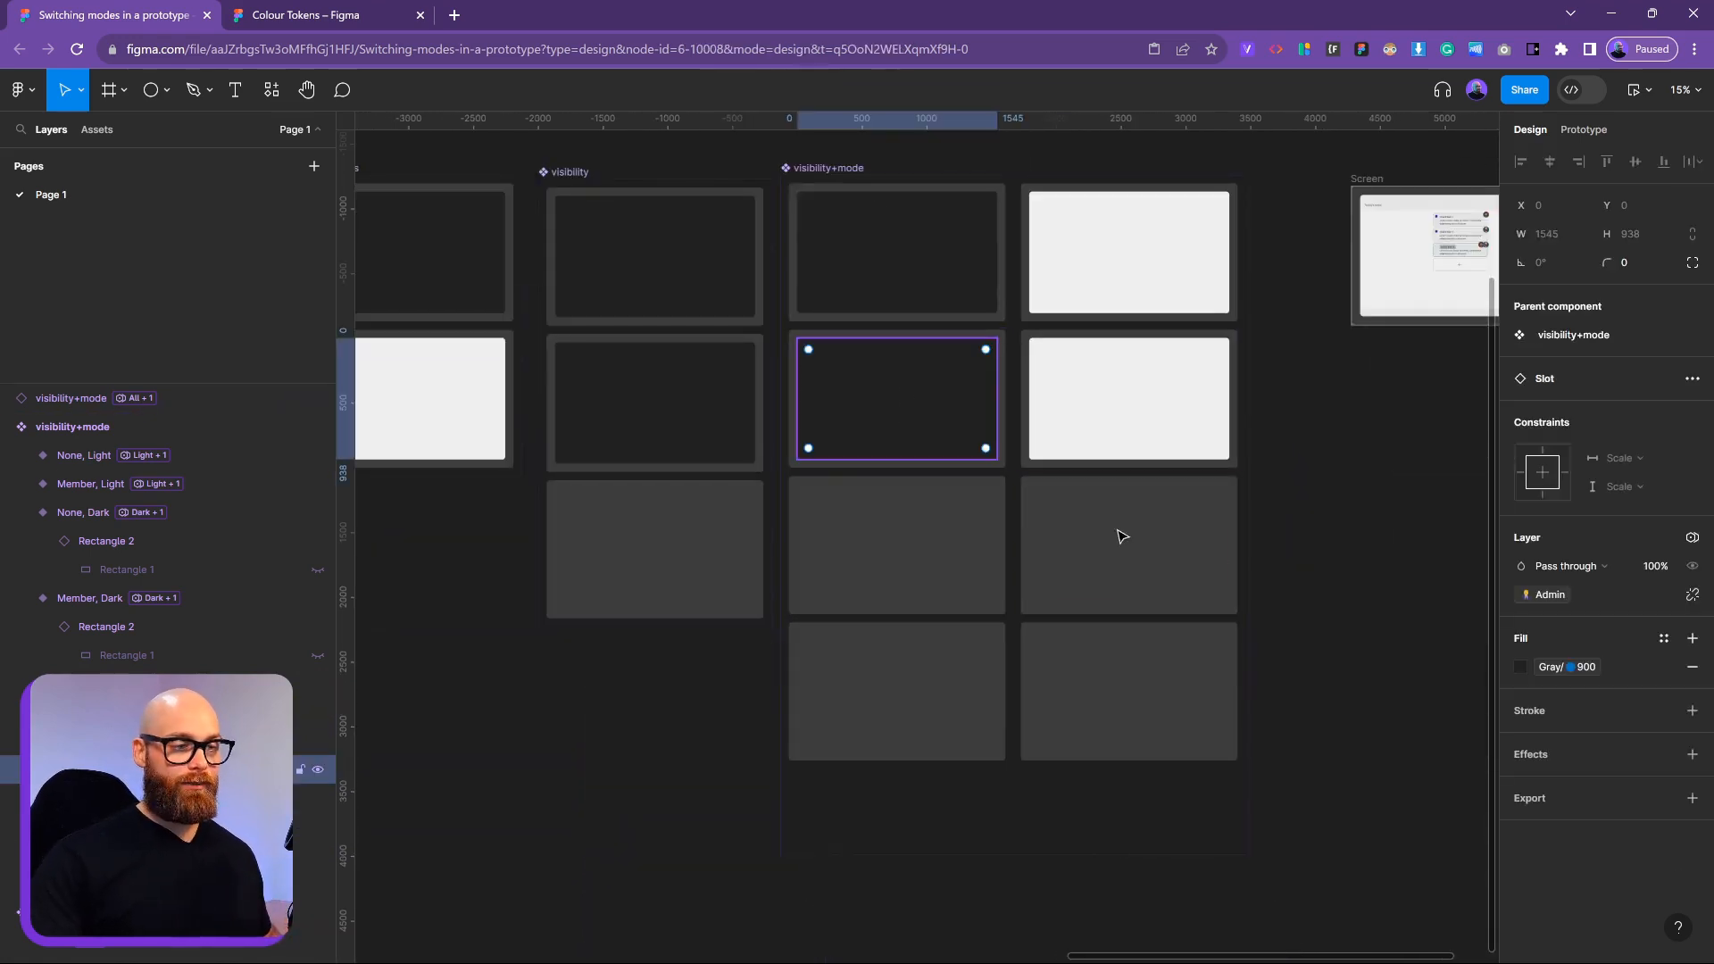
{"action": "left_click", "coordinate": [982, 571]}
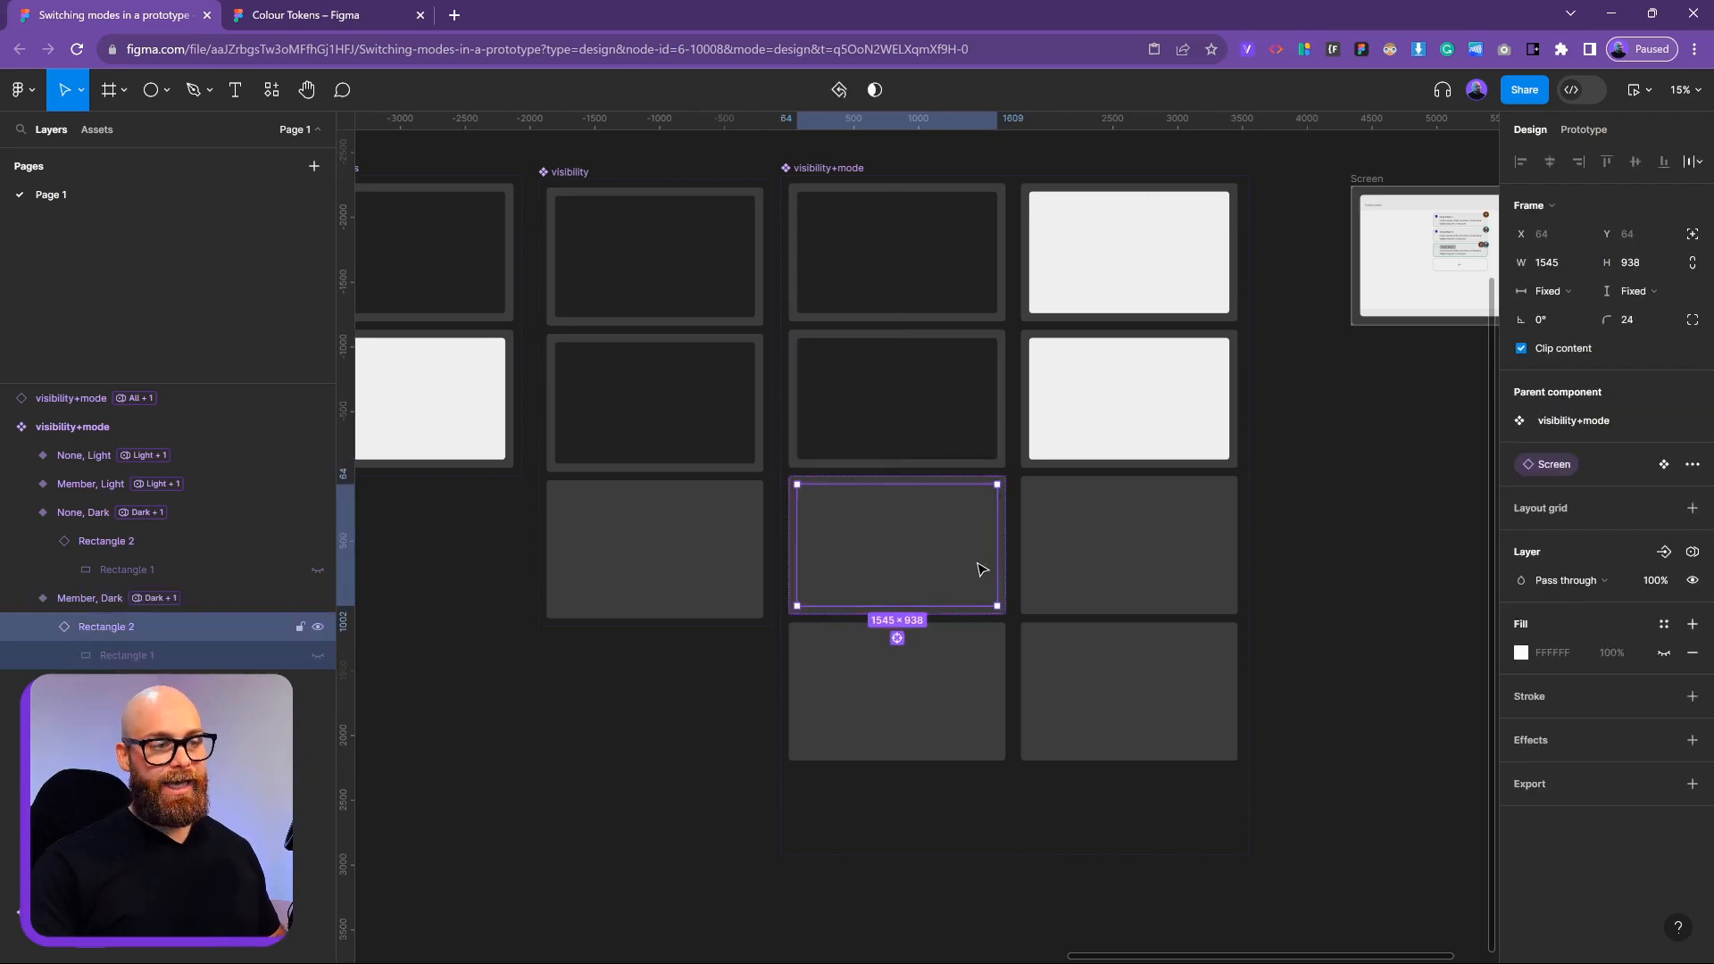
{"action": "scroll", "coordinate": [1048, 586], "scroll_direction": "up", "scroll_amount": 3}
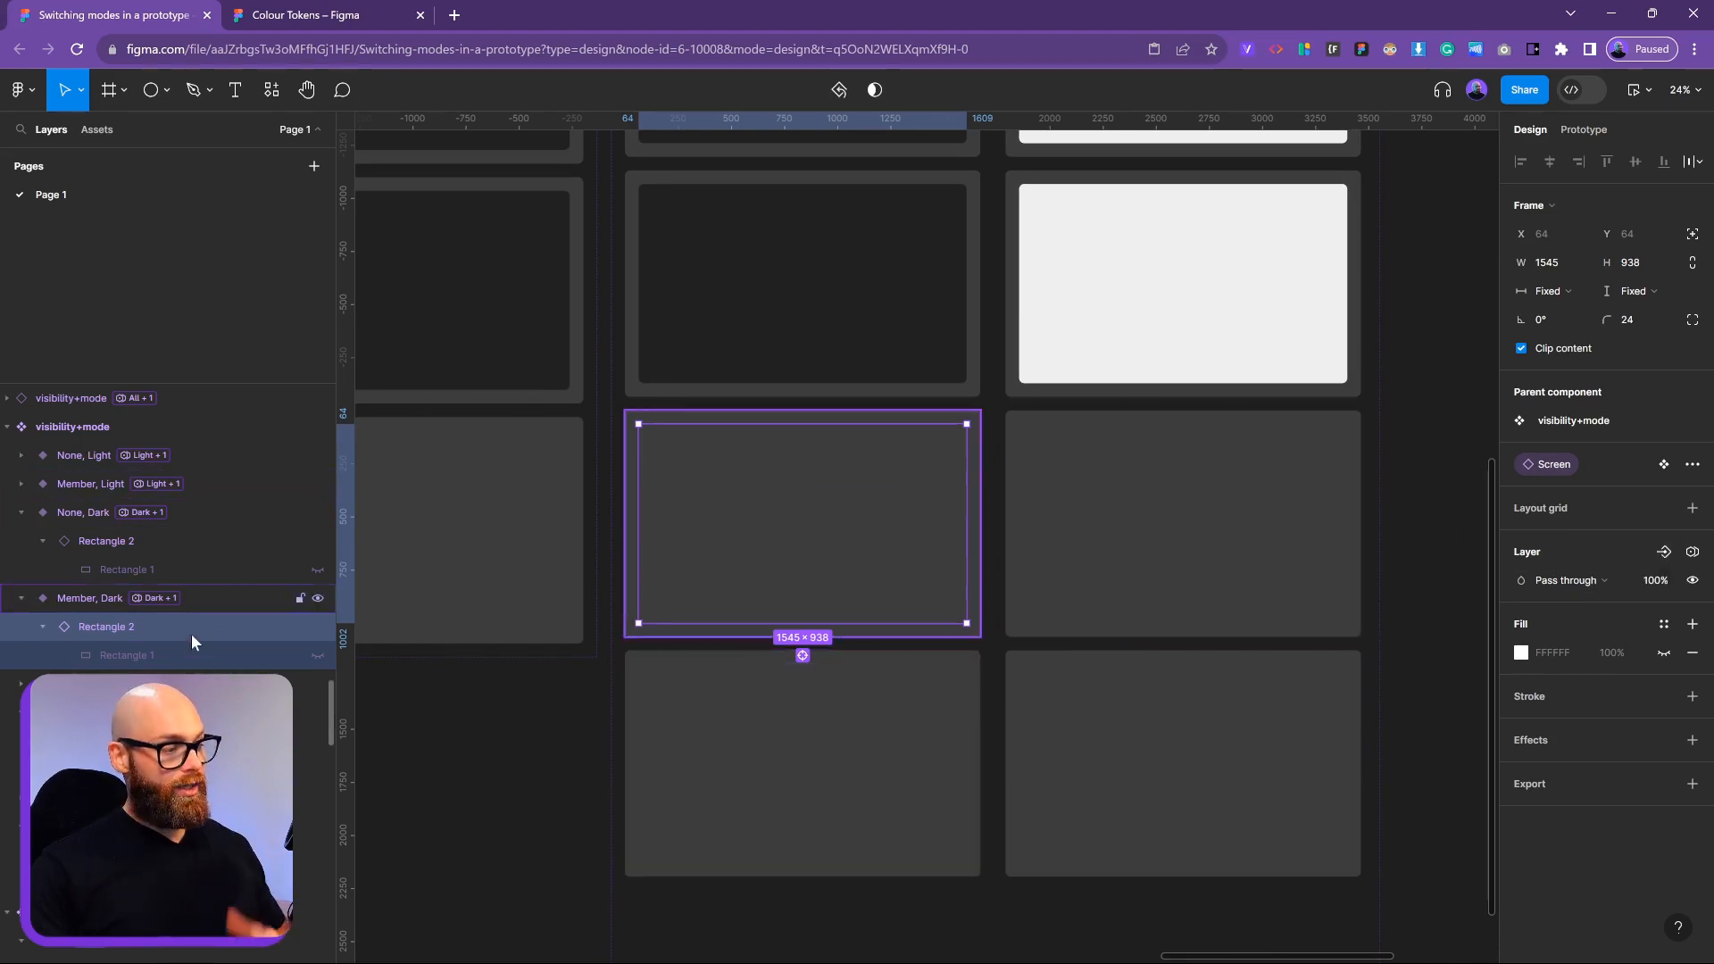
{"action": "left_click", "coordinate": [183, 656]}
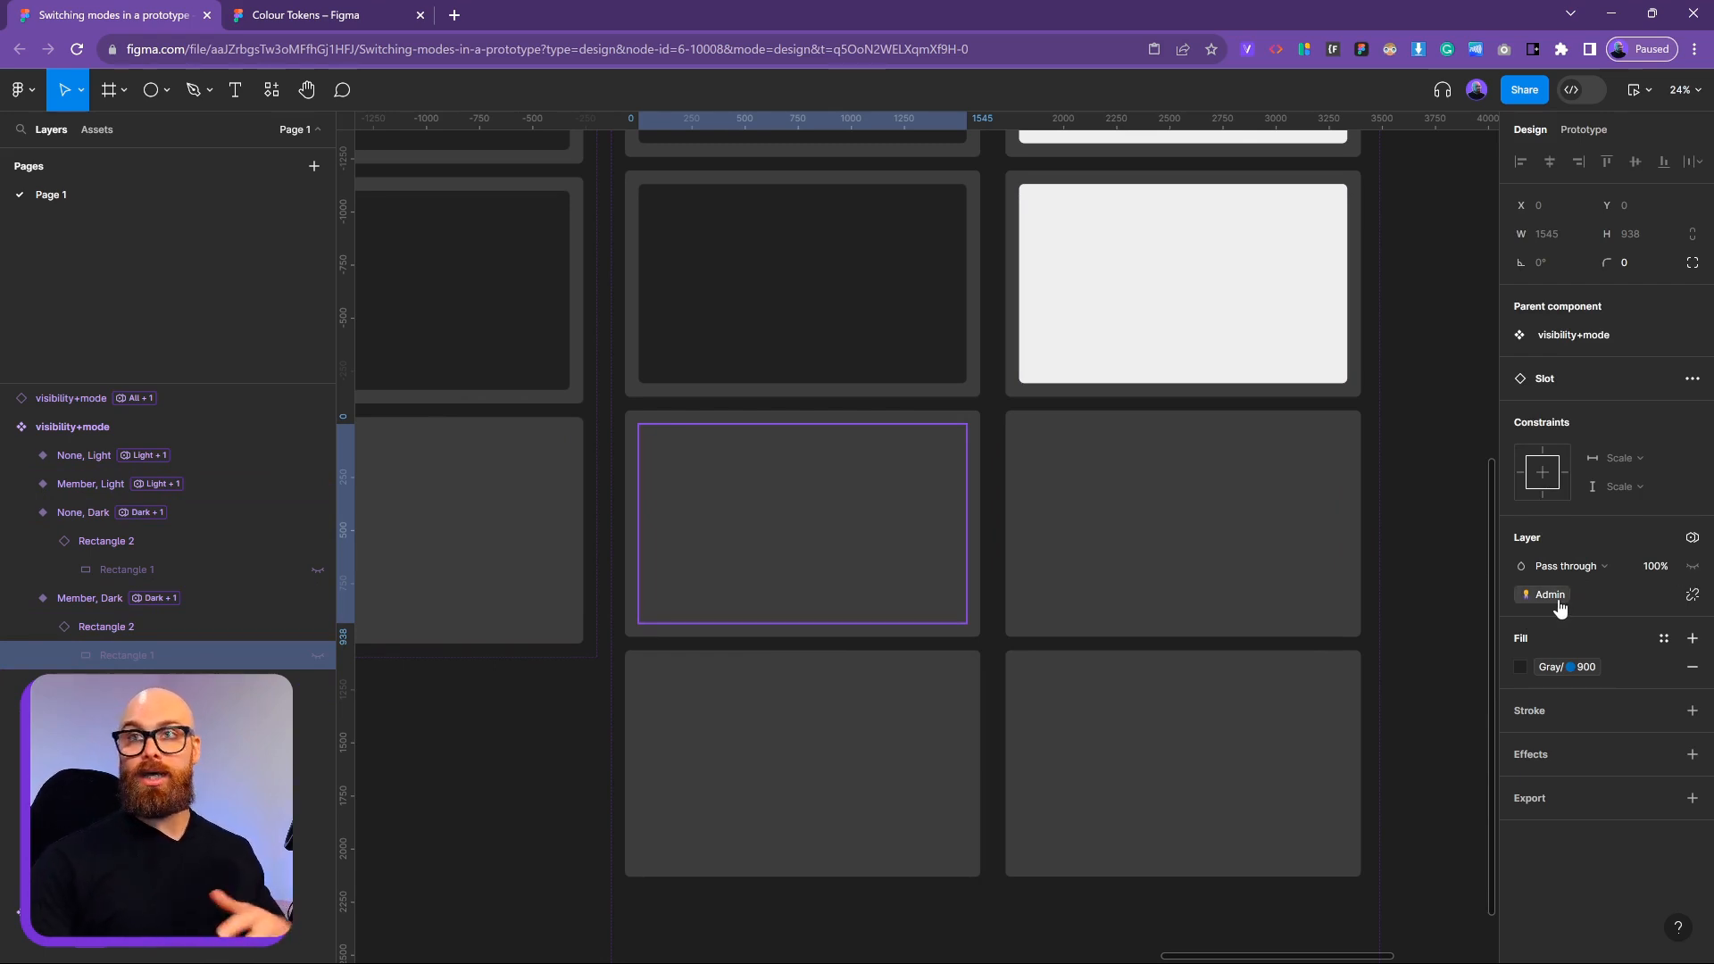
{"action": "left_click", "coordinate": [980, 420]}
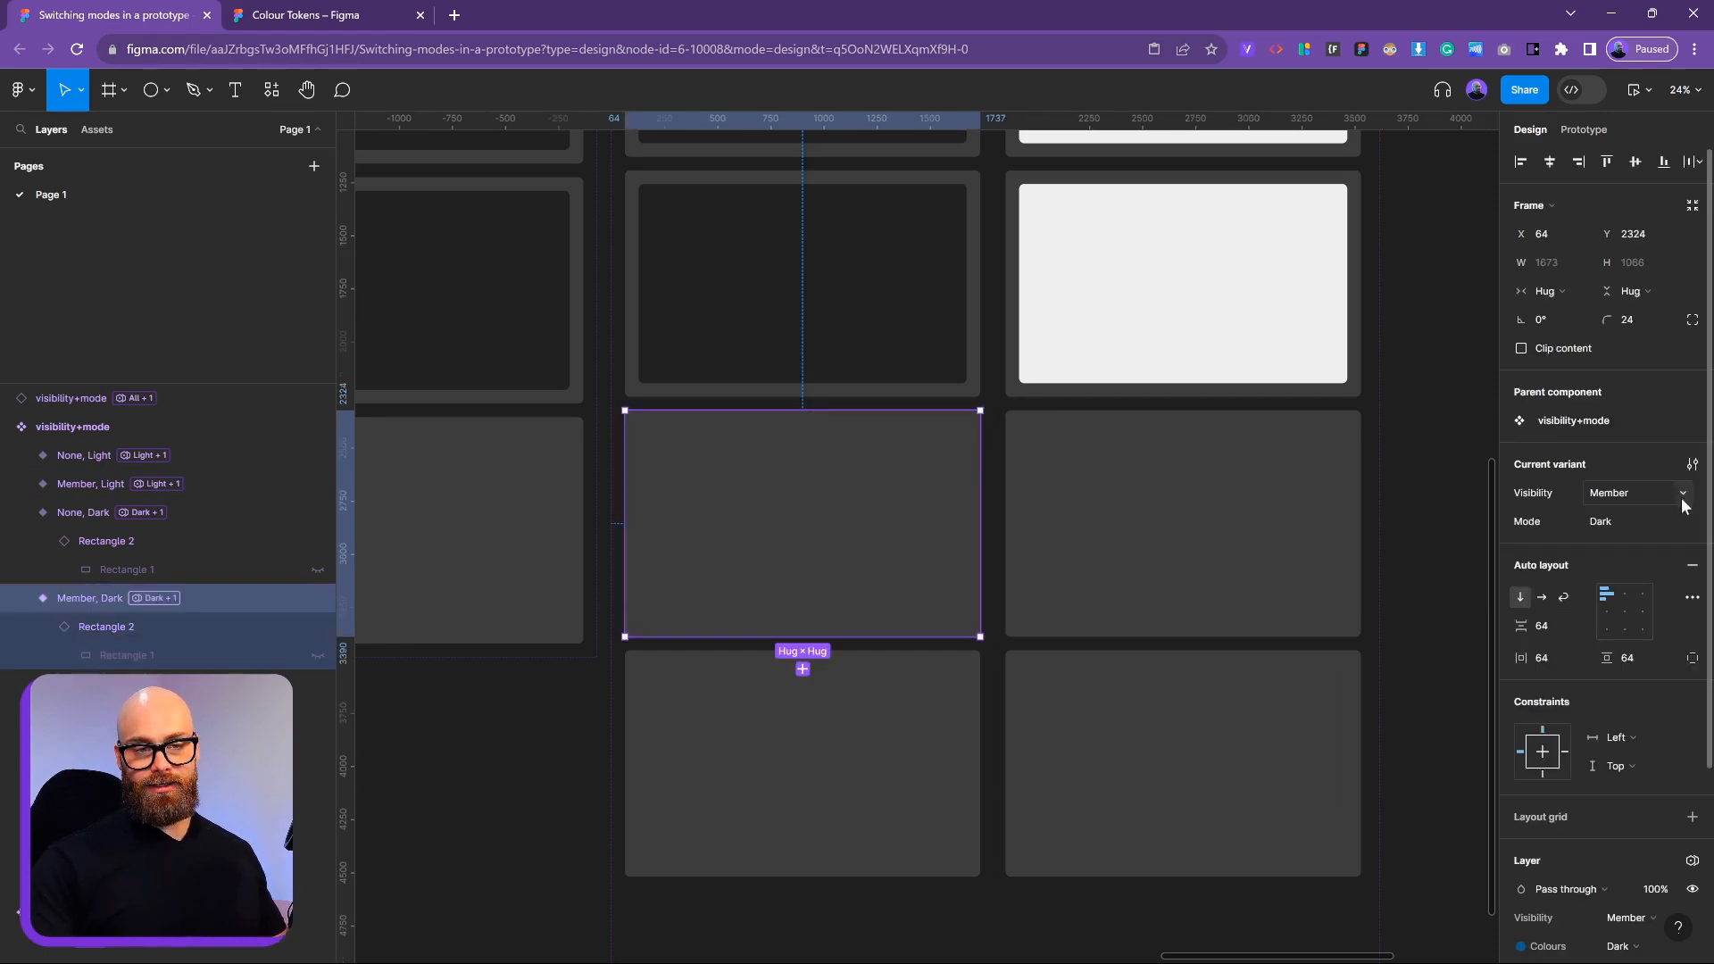
{"action": "left_click", "coordinate": [1693, 862]}
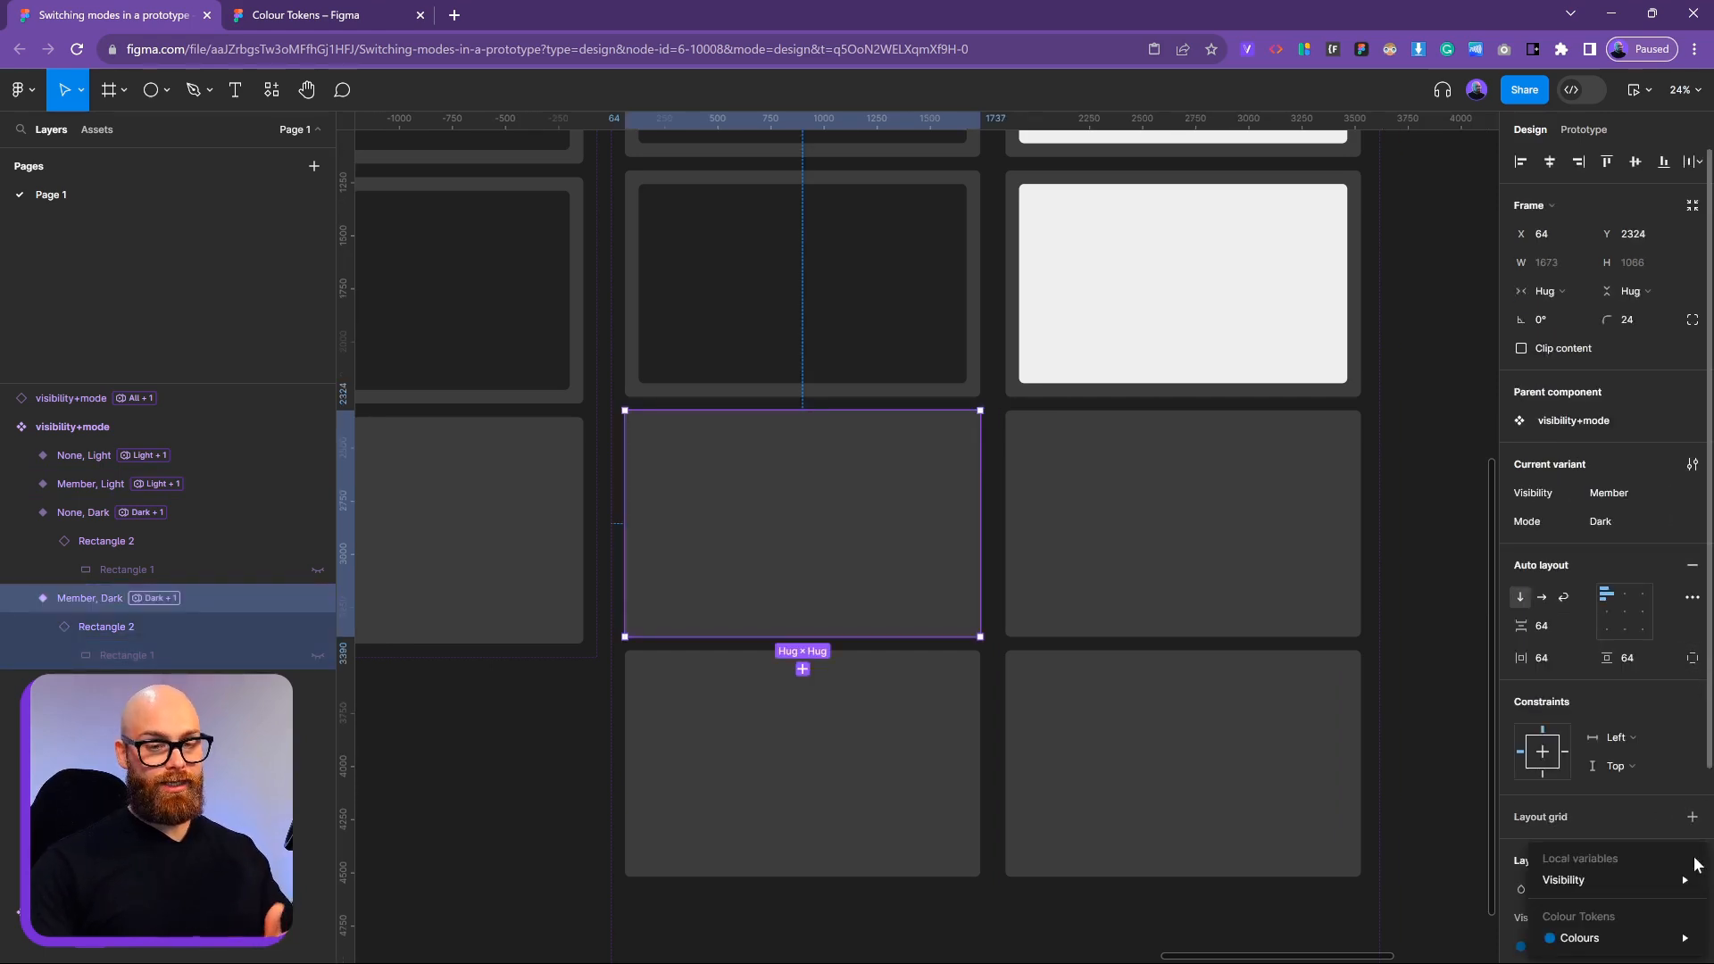
{"action": "mouse_move", "coordinate": [1685, 879]}
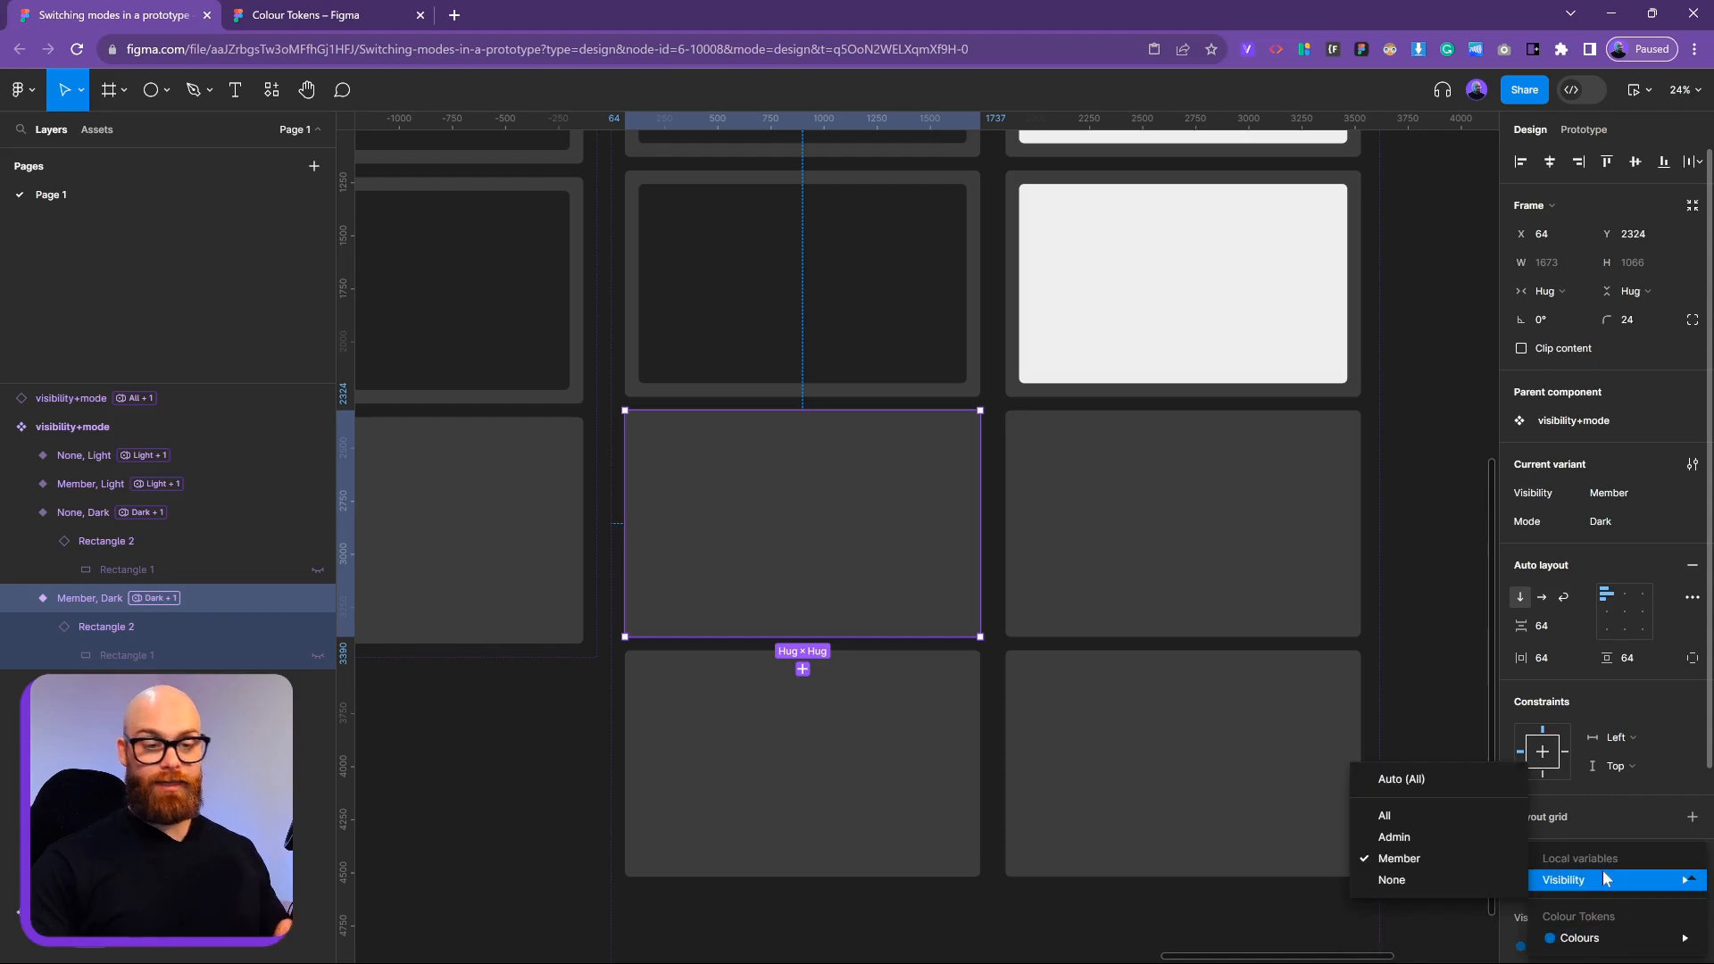
{"action": "left_click", "coordinate": [1350, 474]}
{"action": "scroll", "coordinate": [1385, 398], "scroll_direction": "down", "scroll_amount": 5}
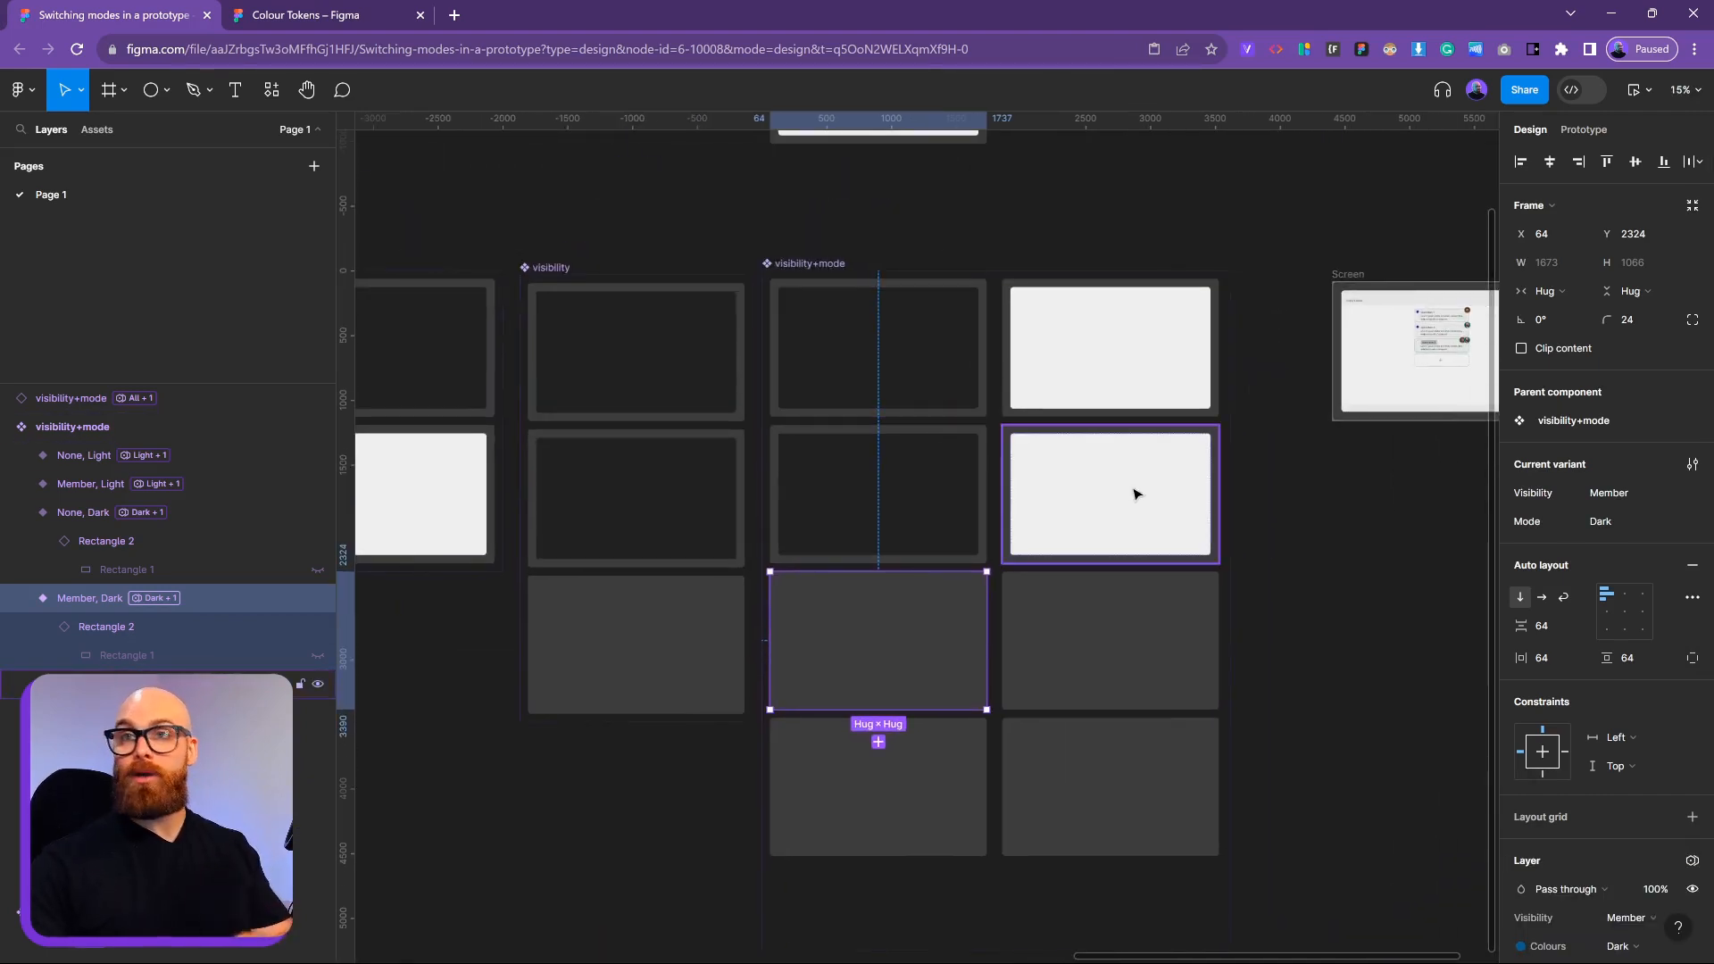
{"action": "left_click", "coordinate": [938, 260]}
{"action": "left_click_drag", "start_coordinate": [938, 260], "coordinate": [891, 667]}
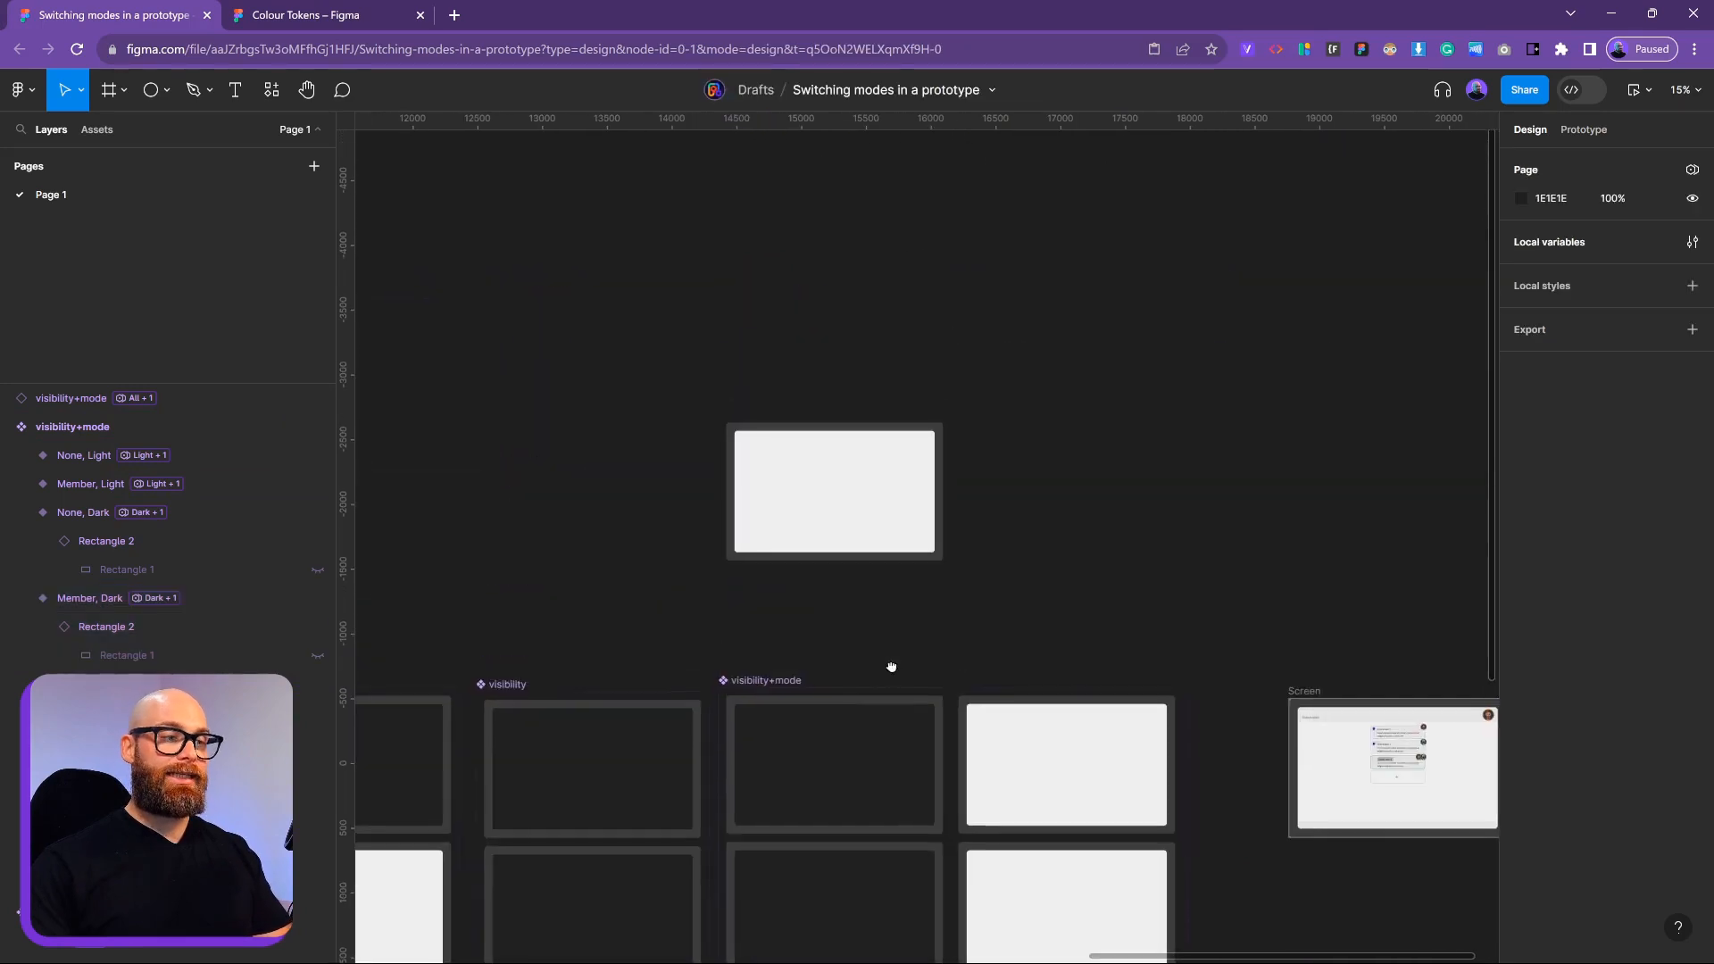
Select the visibility+mode instance above the variant grid and delete it
{"action": "left_click", "coordinate": [754, 443]}
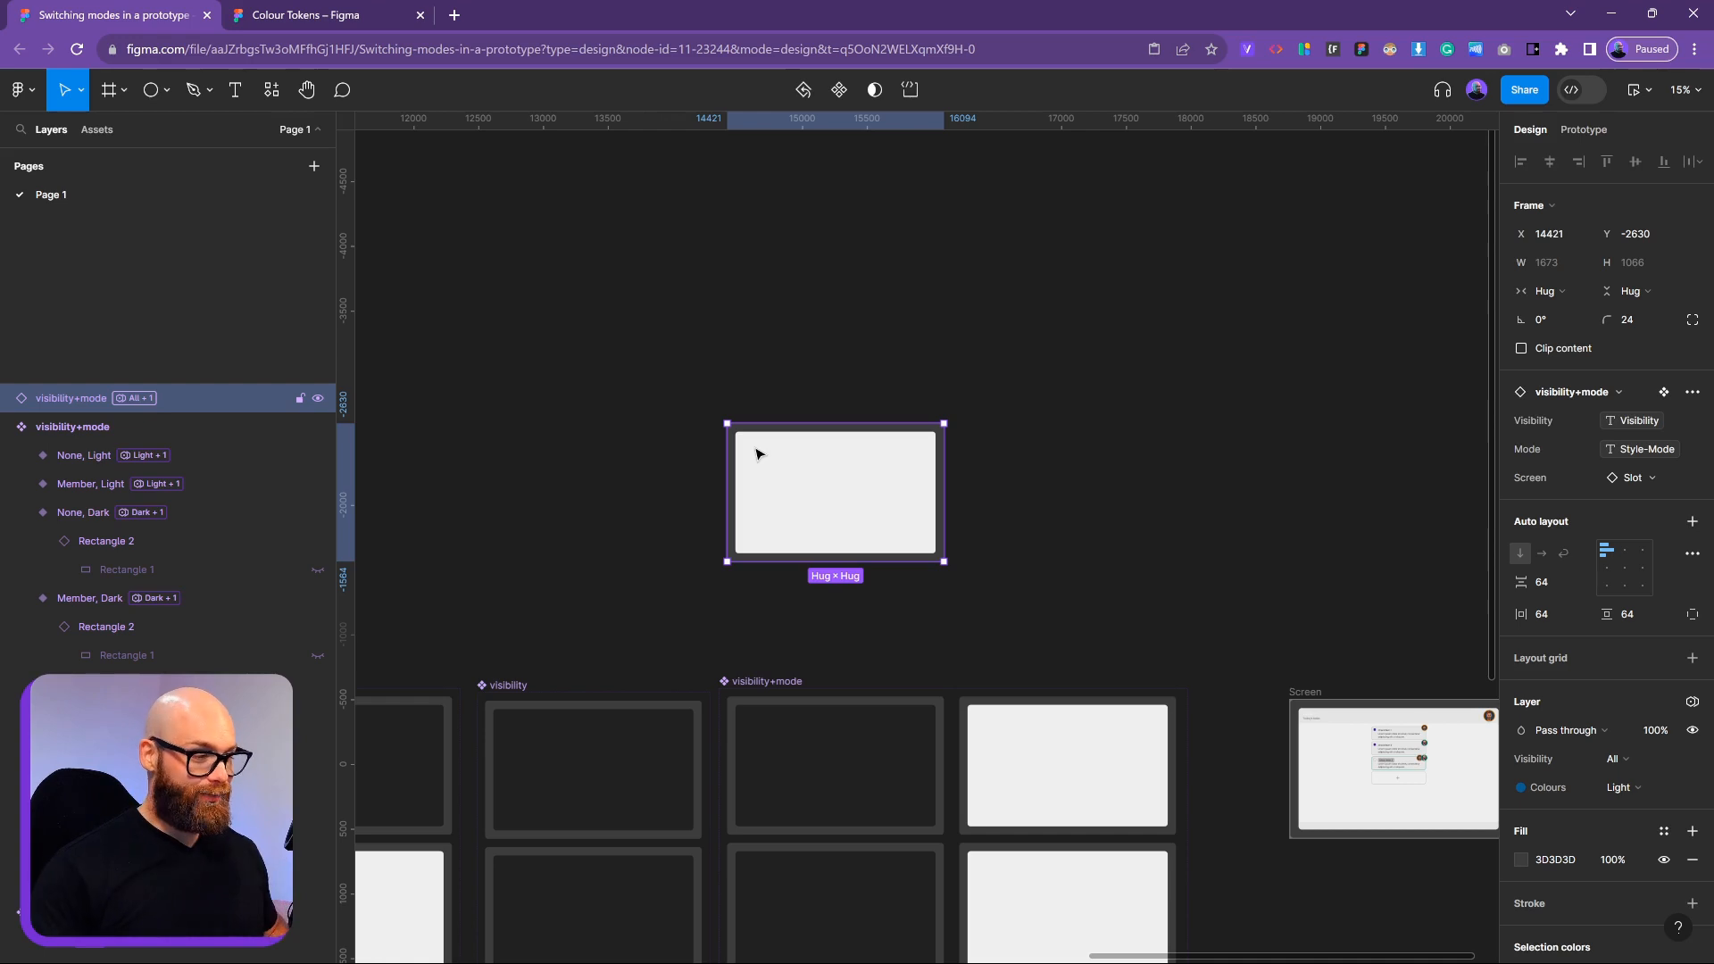
{"action": "left_click", "coordinate": [714, 313]}
{"action": "left_click", "coordinate": [726, 486]}
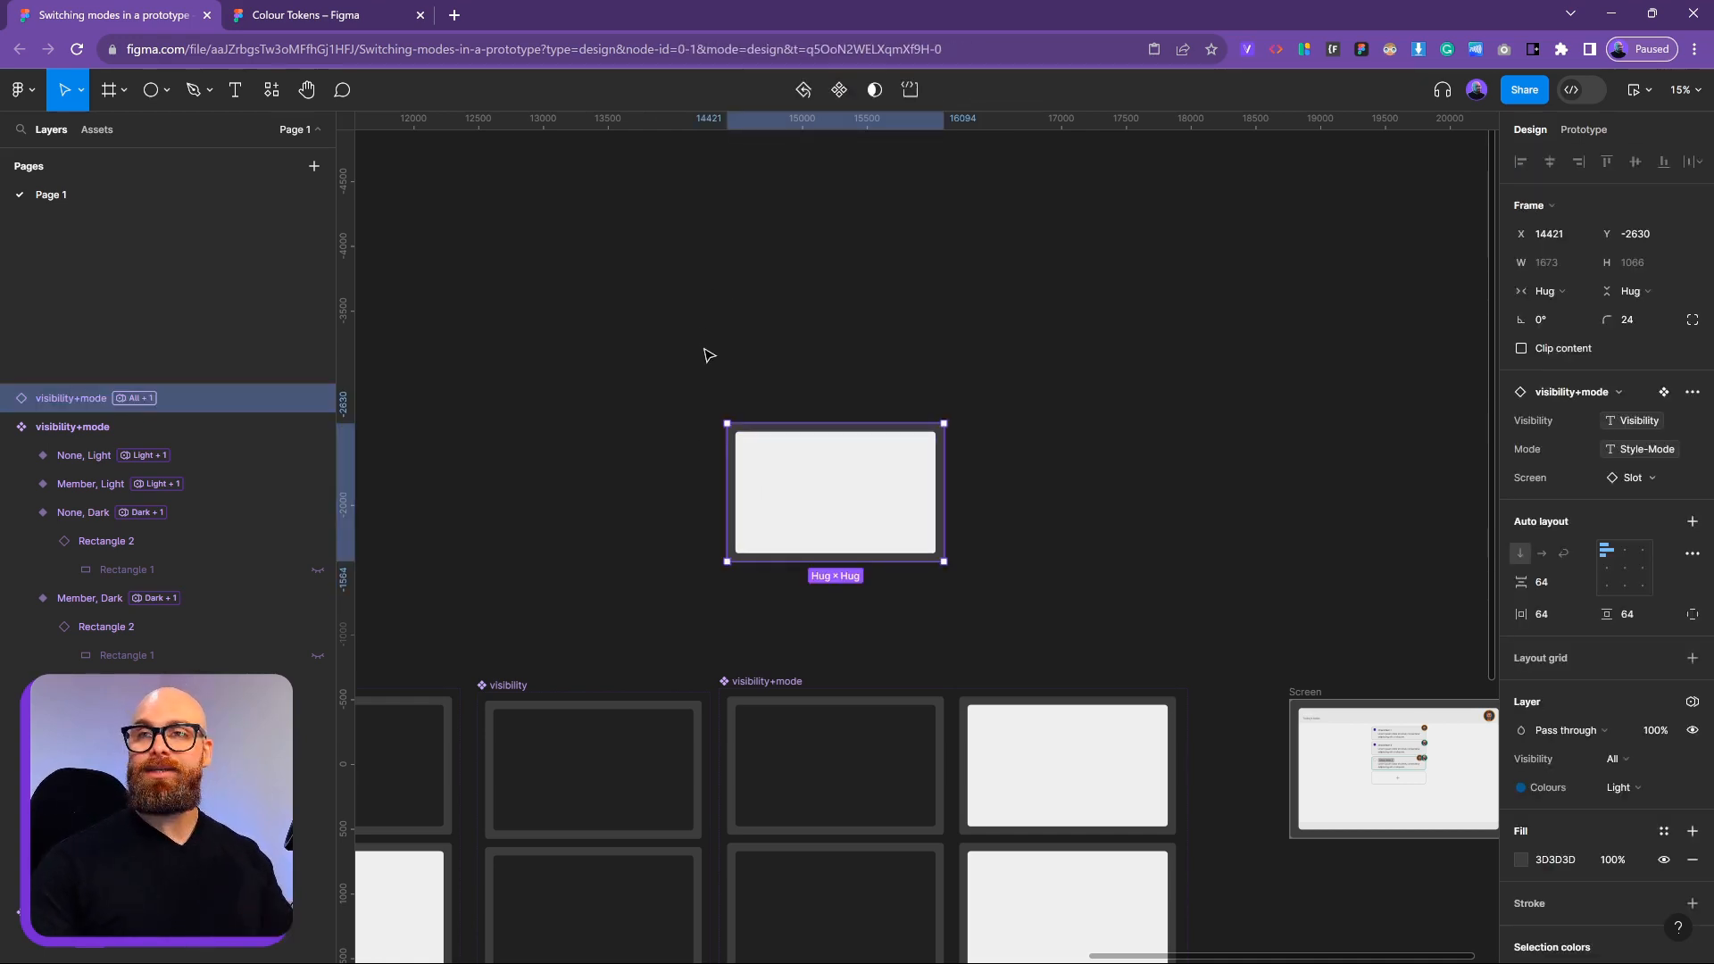
{"action": "key", "text": "Delete"}
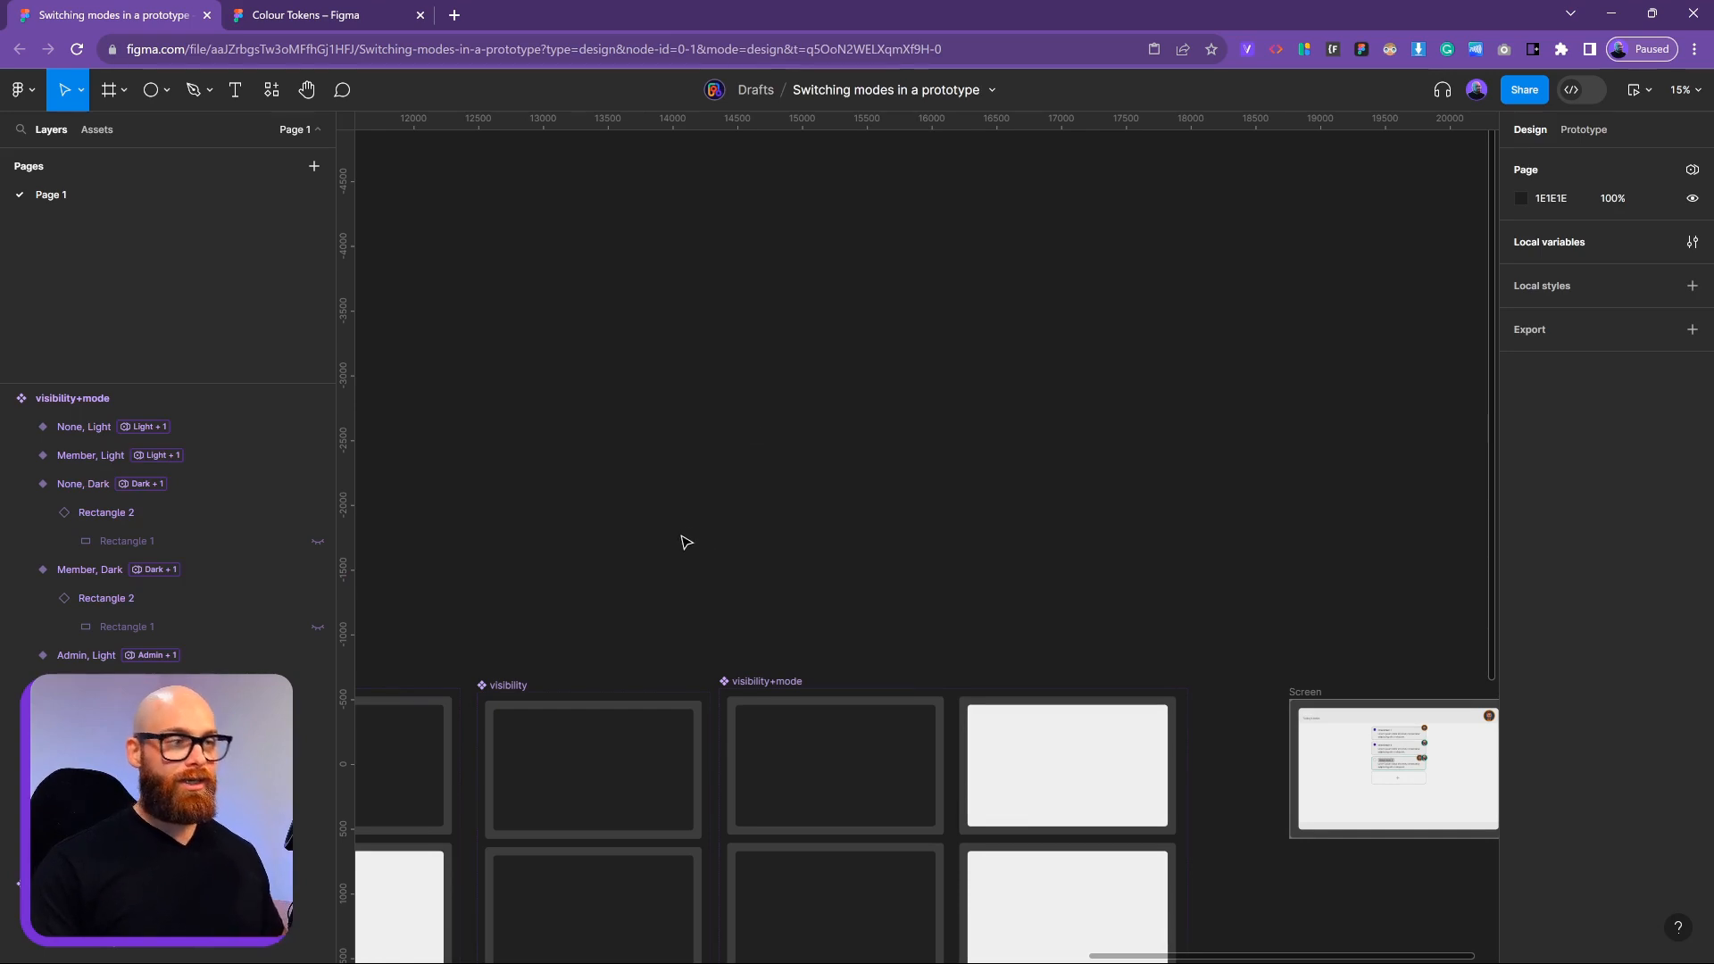